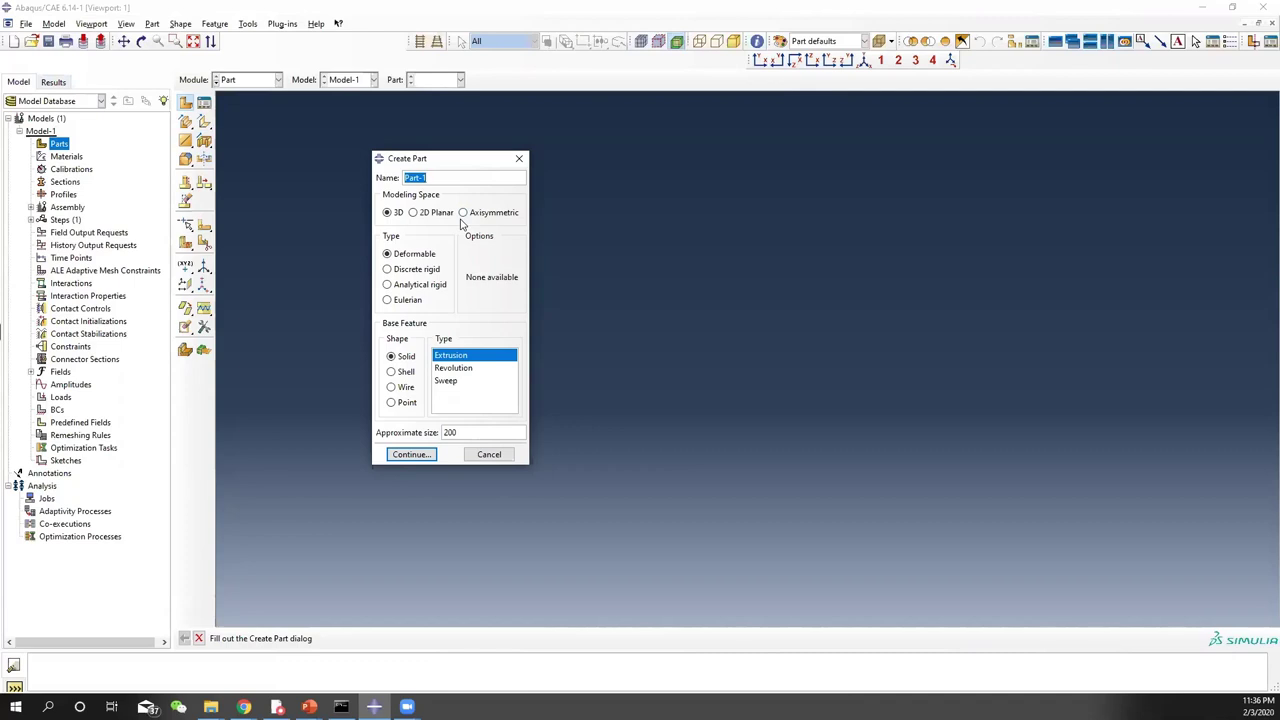
Name the new 3D deformable part Geometry_3D and set its base feature shape to Shell
left_click(435, 176)
left_click_drag(435, 178, 365, 181)
type("3D")
key("BackSpace")
key("BackSpace")
type("Geometry-3D")
left_click(390, 372)
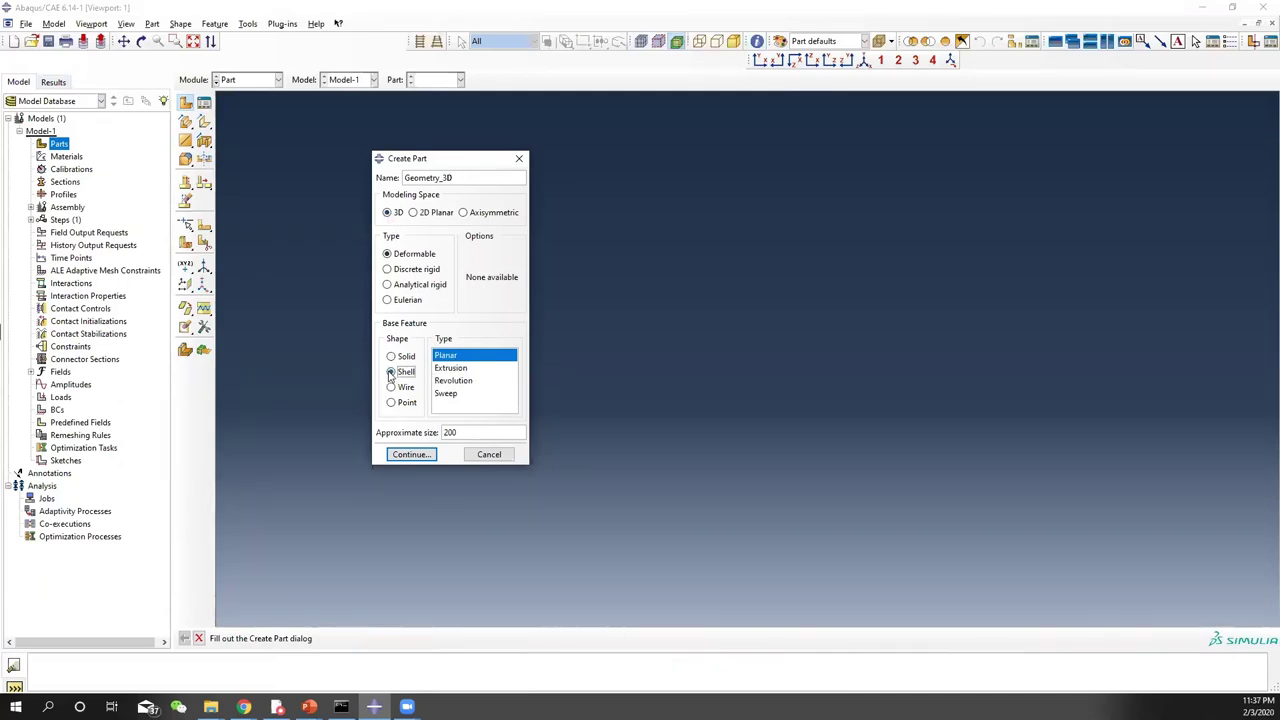
Check the bellow drawing in the PowerPoint slide show and create the part as a revolved shell, opening its section sketch
left_click(309, 706)
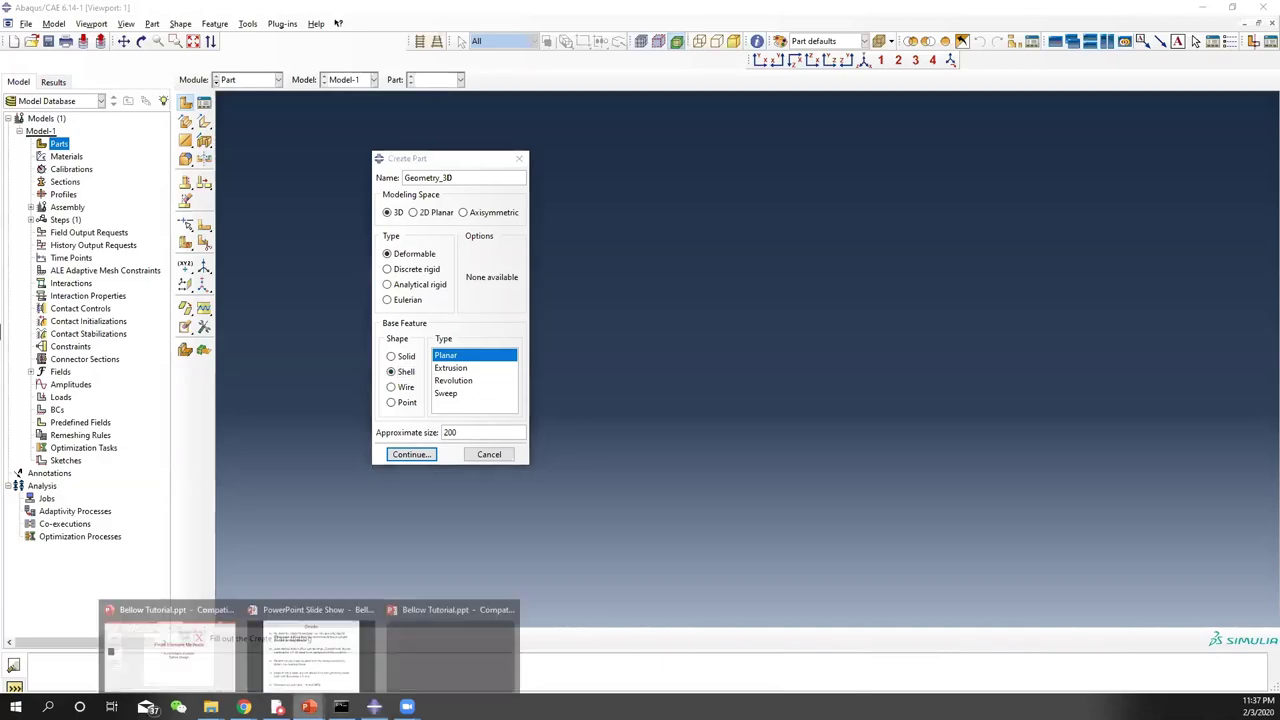
left_click(268, 672)
key("Left")
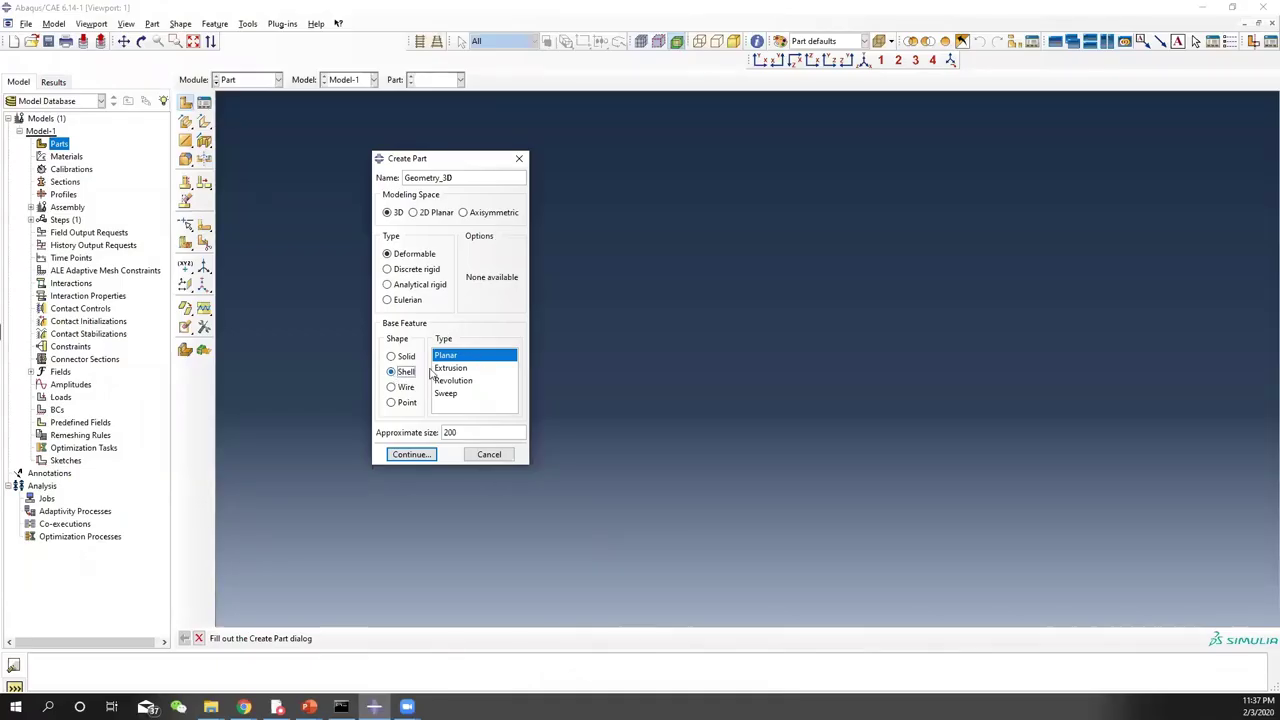
left_click(462, 381)
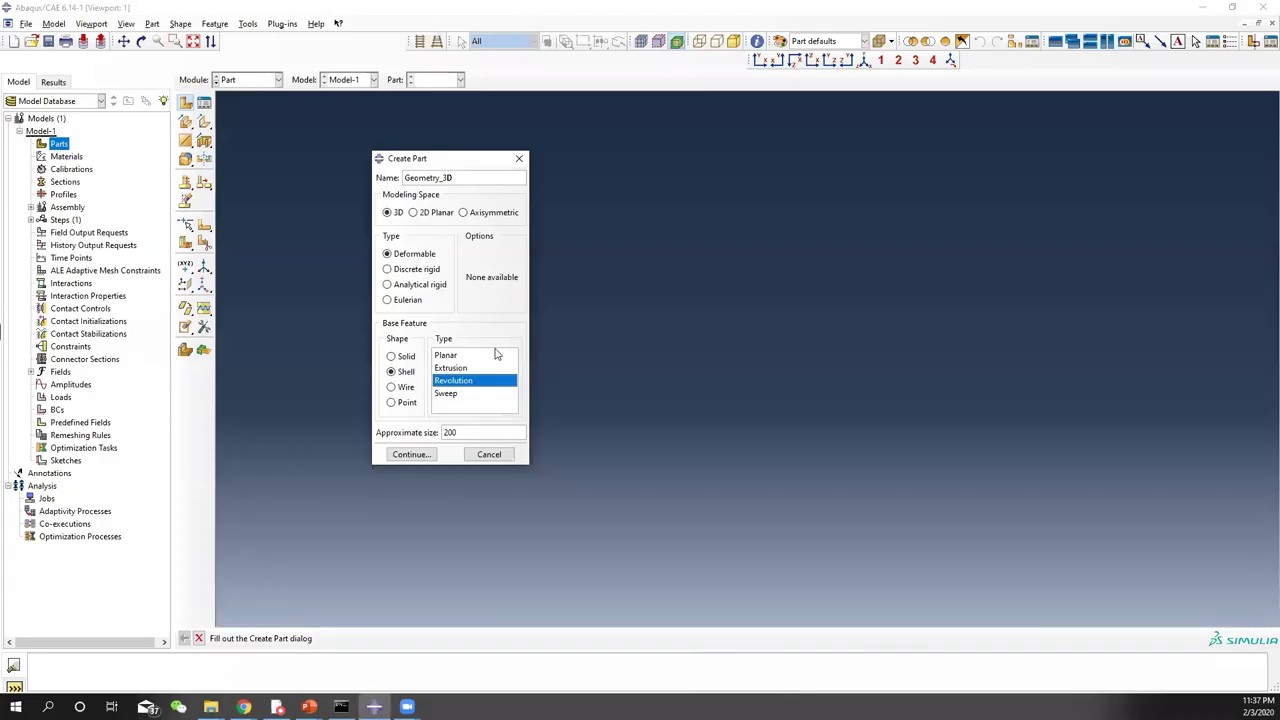
left_click(411, 455)
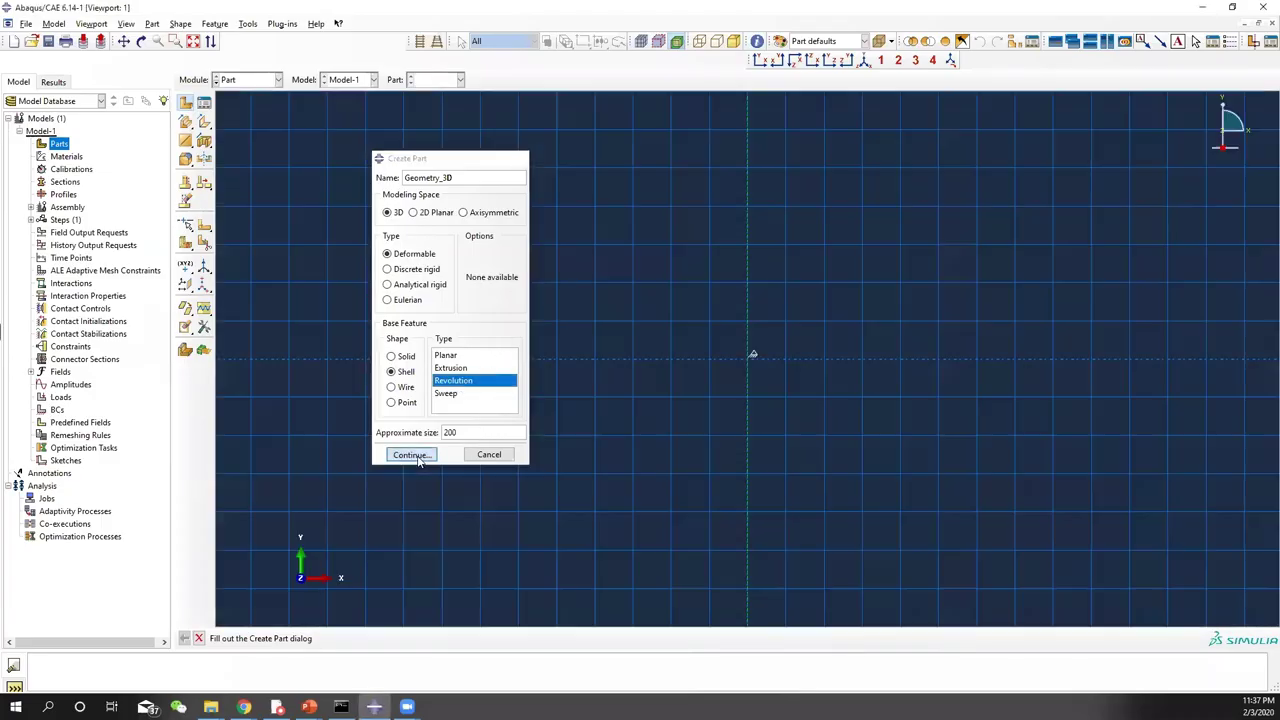
Place an isolated sketch point at coordinates 50,-20, following the problem statement drawing
scroll(769, 363, "down", 5)
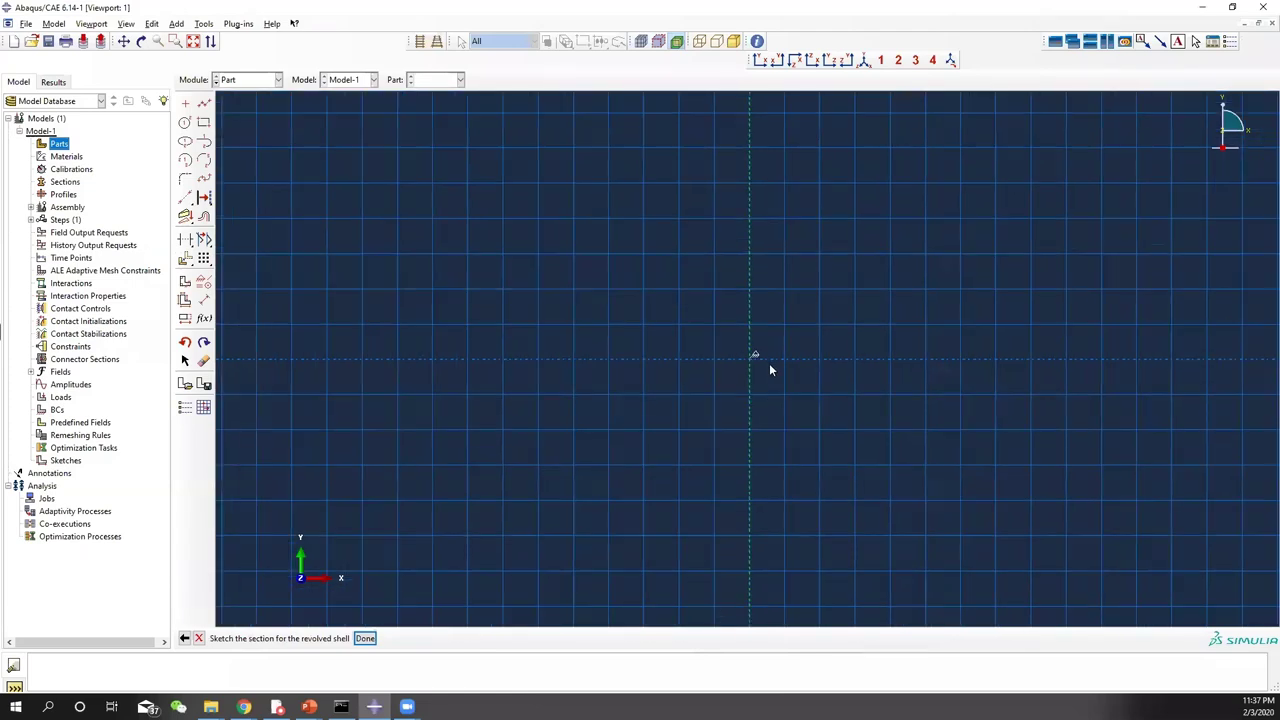
mouse_move(895, 355)
middle_mouse_down("ctrl+alt")
mouse_move(806, 363)
mouse_move(871, 354)
middle_mouse_up("ctrl+alt")
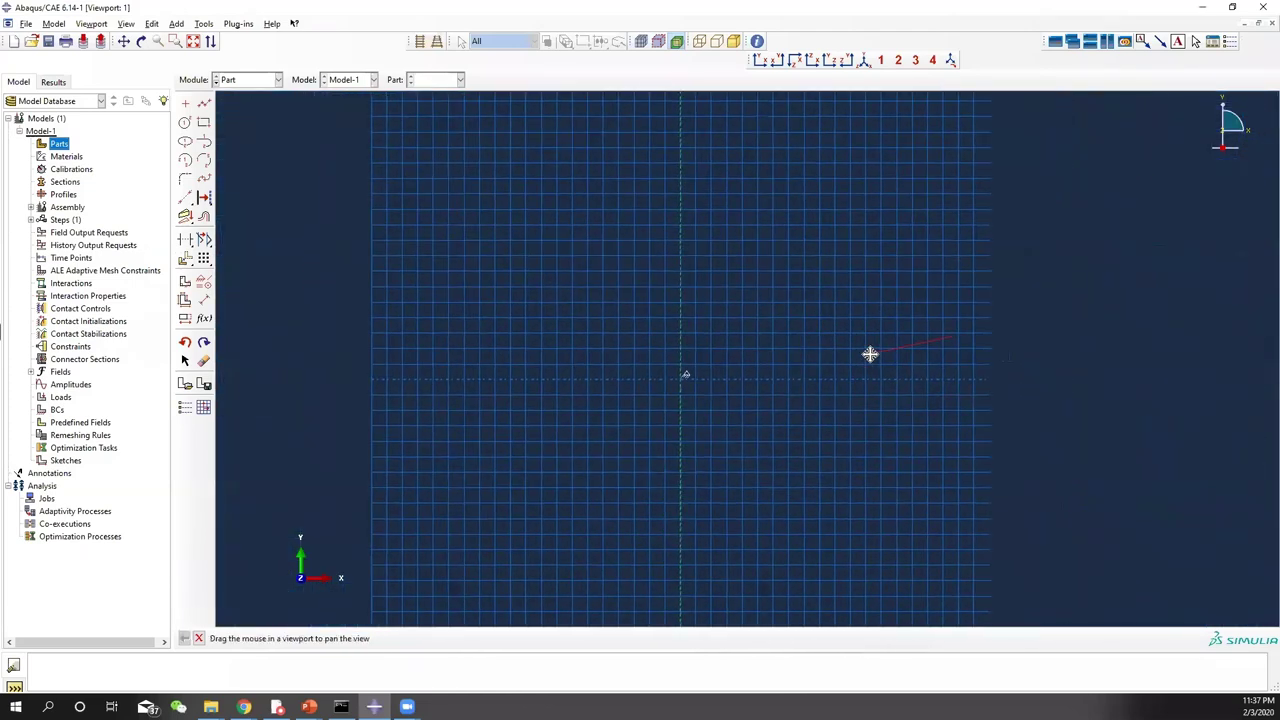
left_click(187, 106)
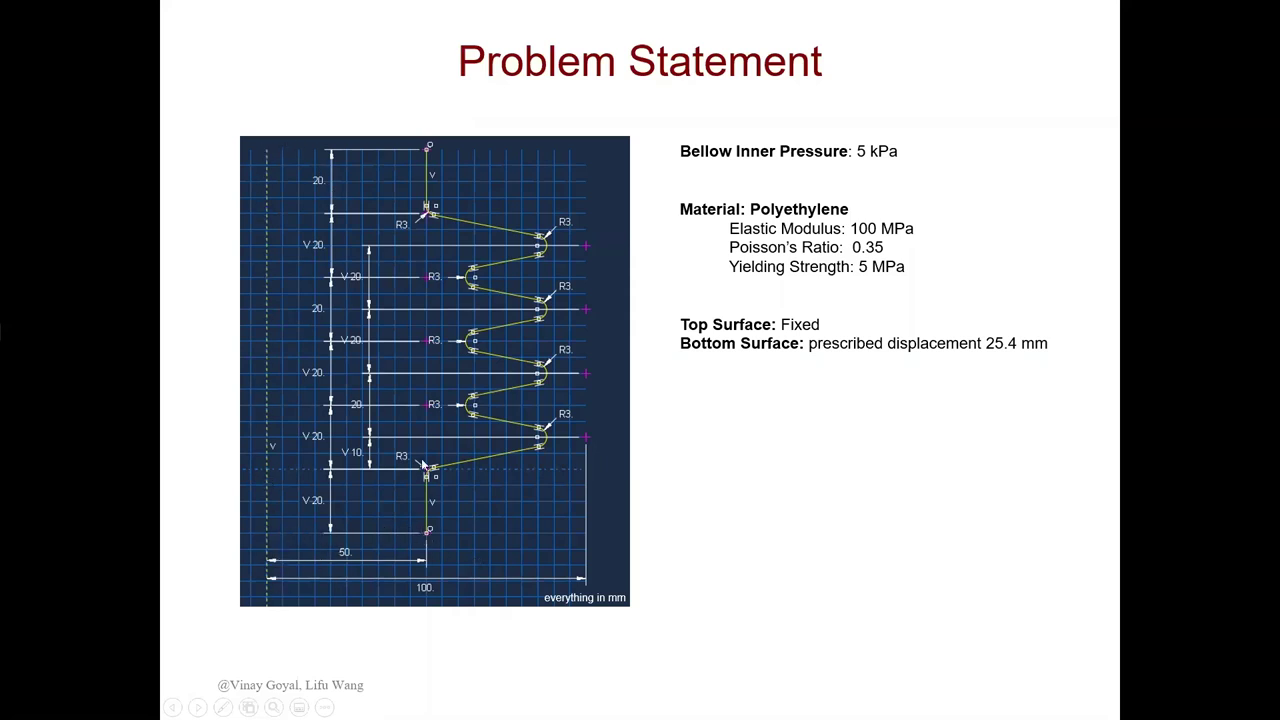
key("alt+Tab")
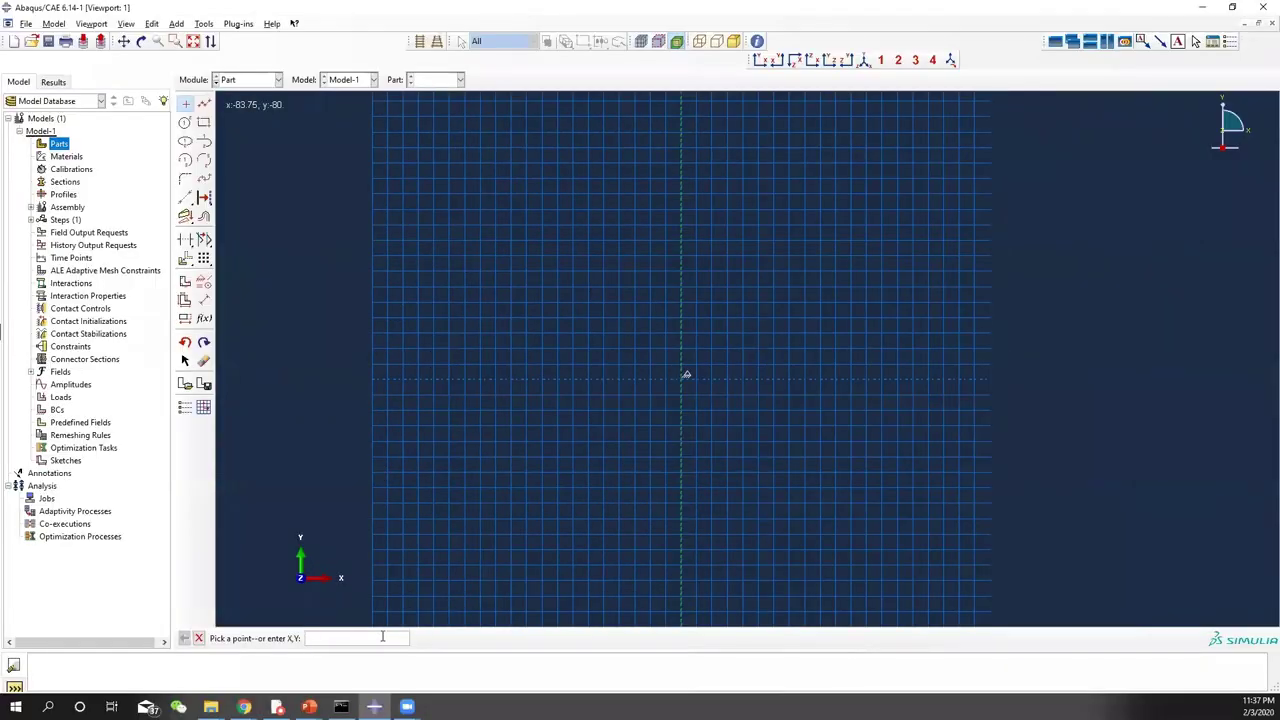
type("50,-20")
key("Return")
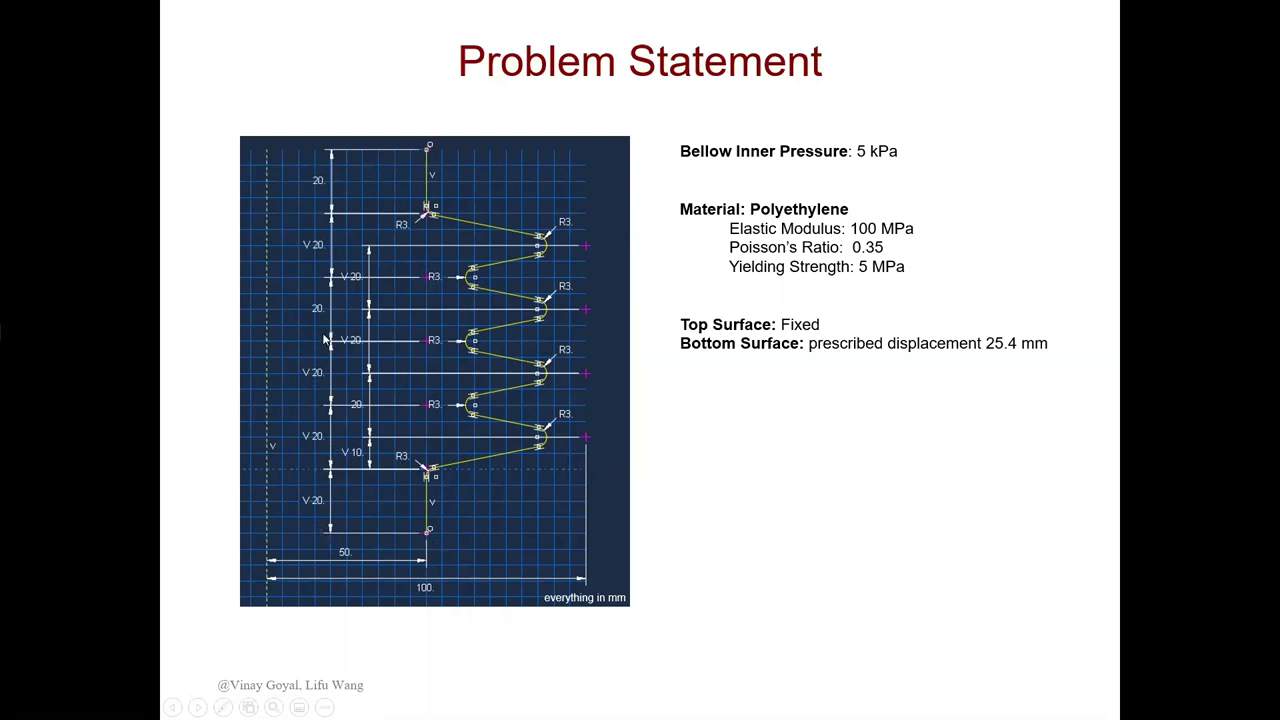
Linear-pattern the point into a single vertical column of 7 points spaced 20 apart upward
key("alt+Tab")
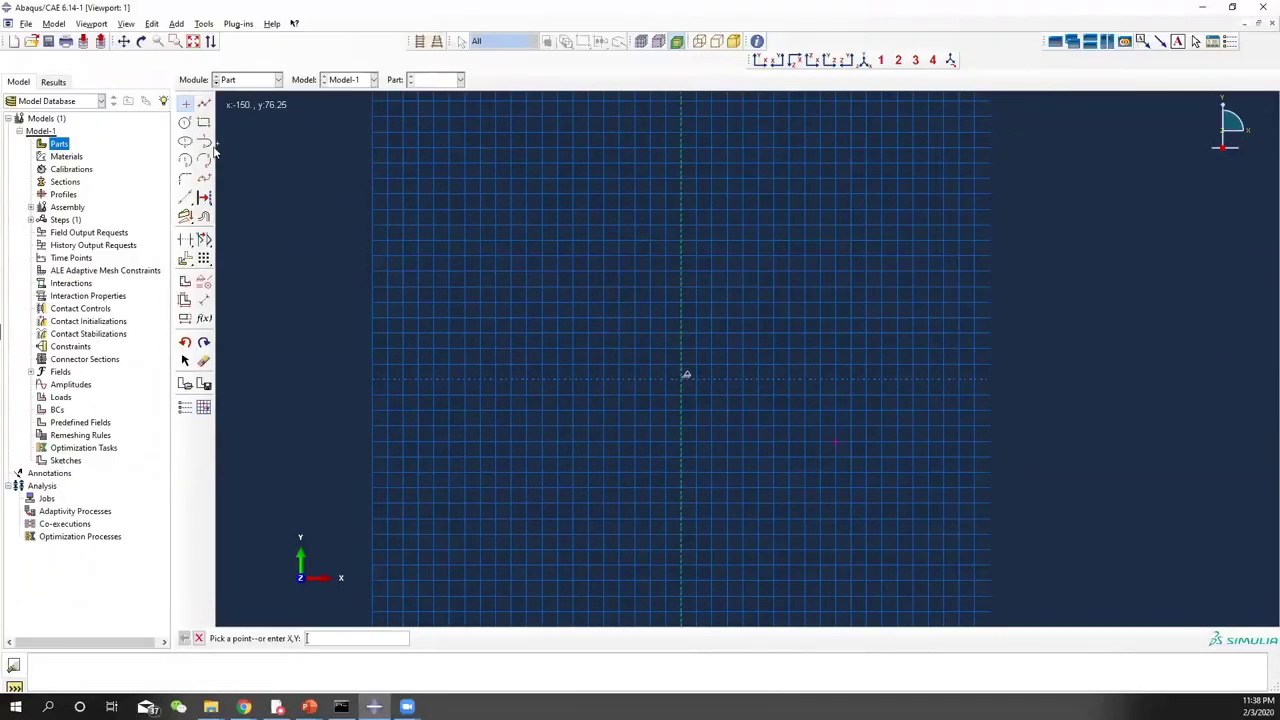
left_click(204, 261)
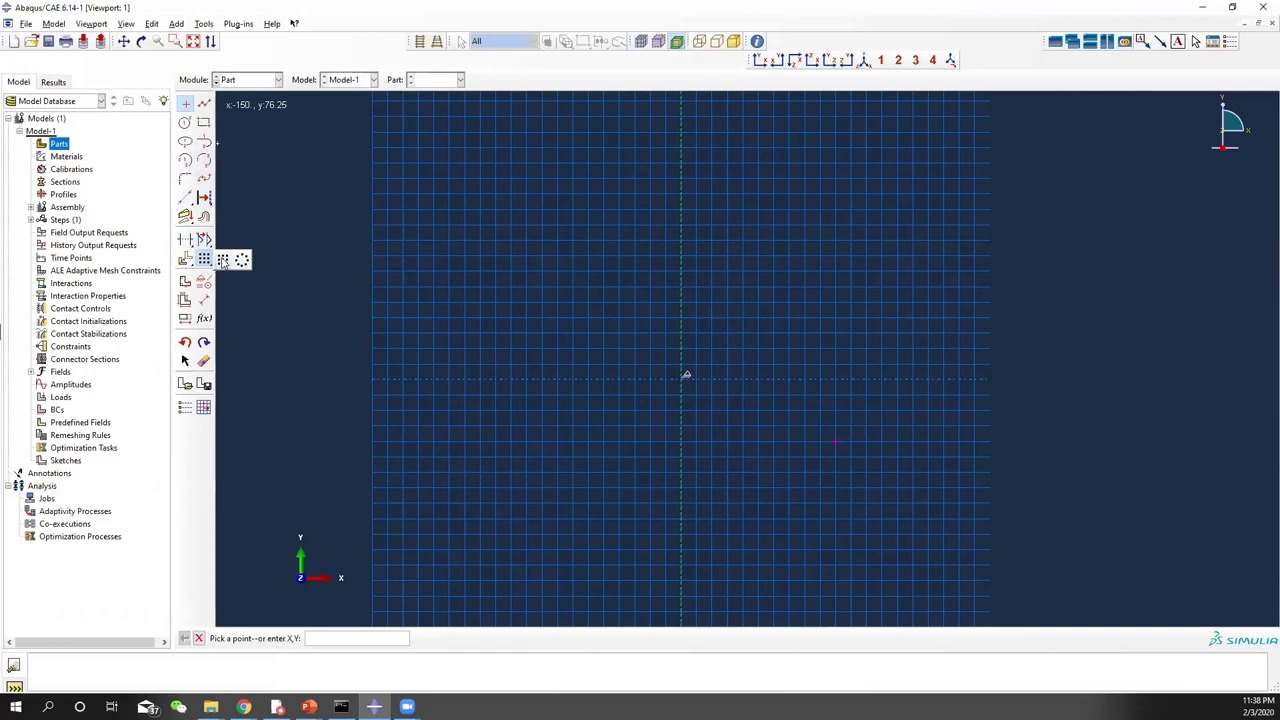
left_click(204, 261)
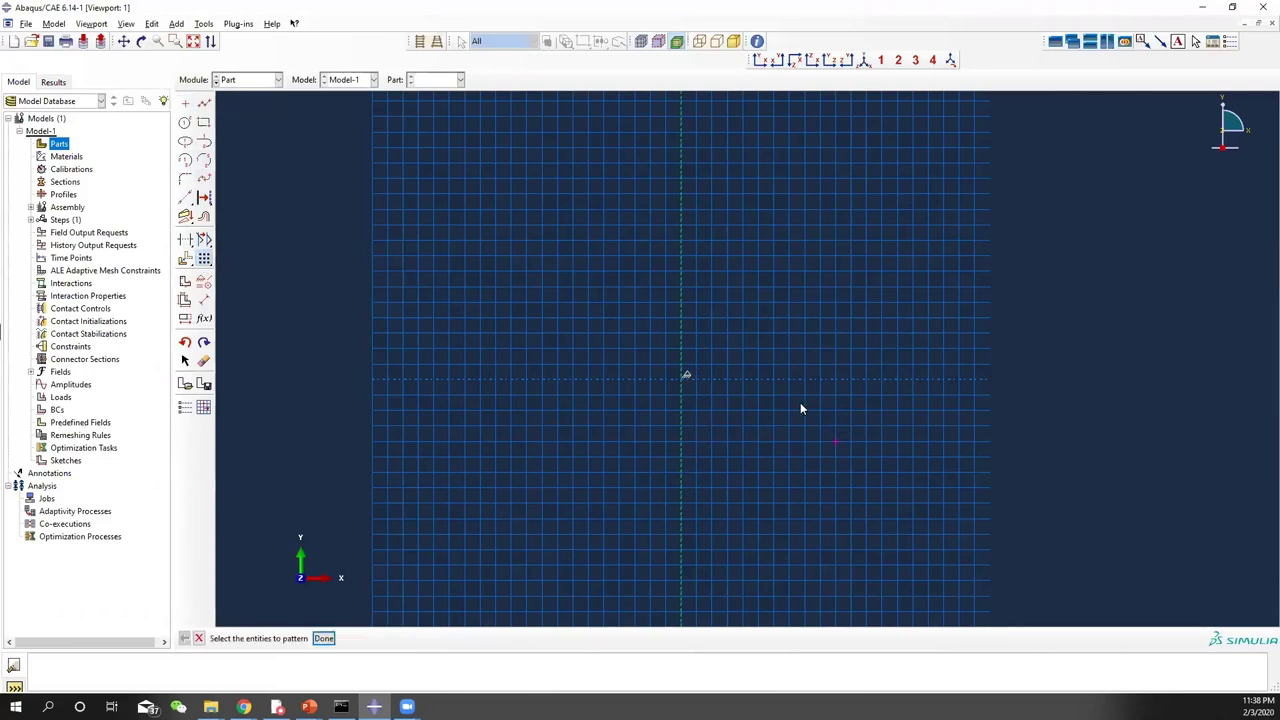
left_click_drag(800, 402, 883, 477)
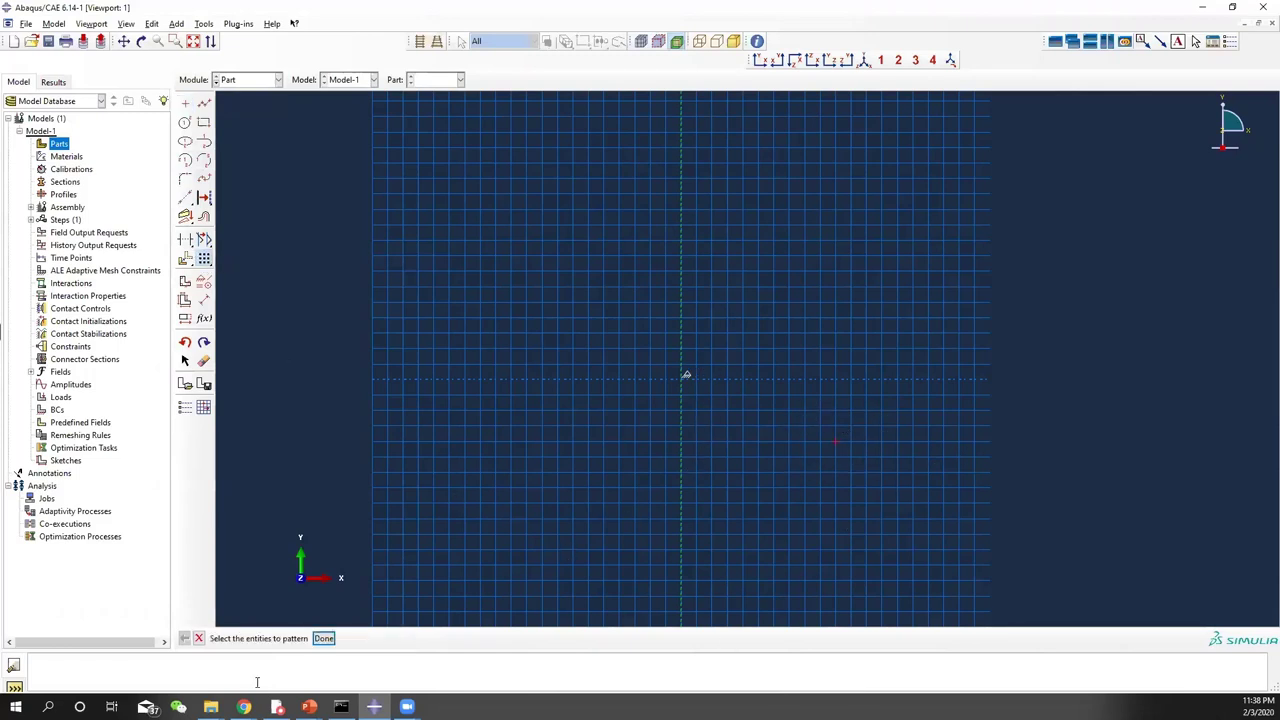
left_click(323, 638)
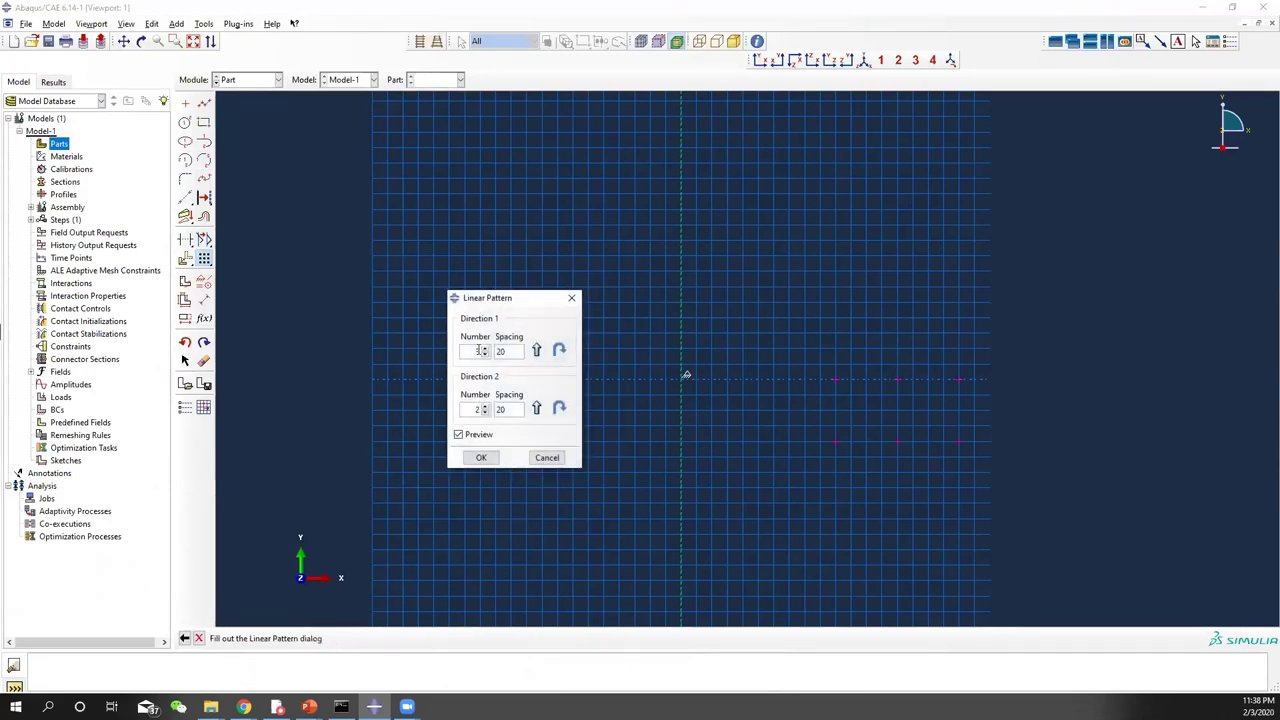
double_click(476, 350)
type("0")
key("Tab")
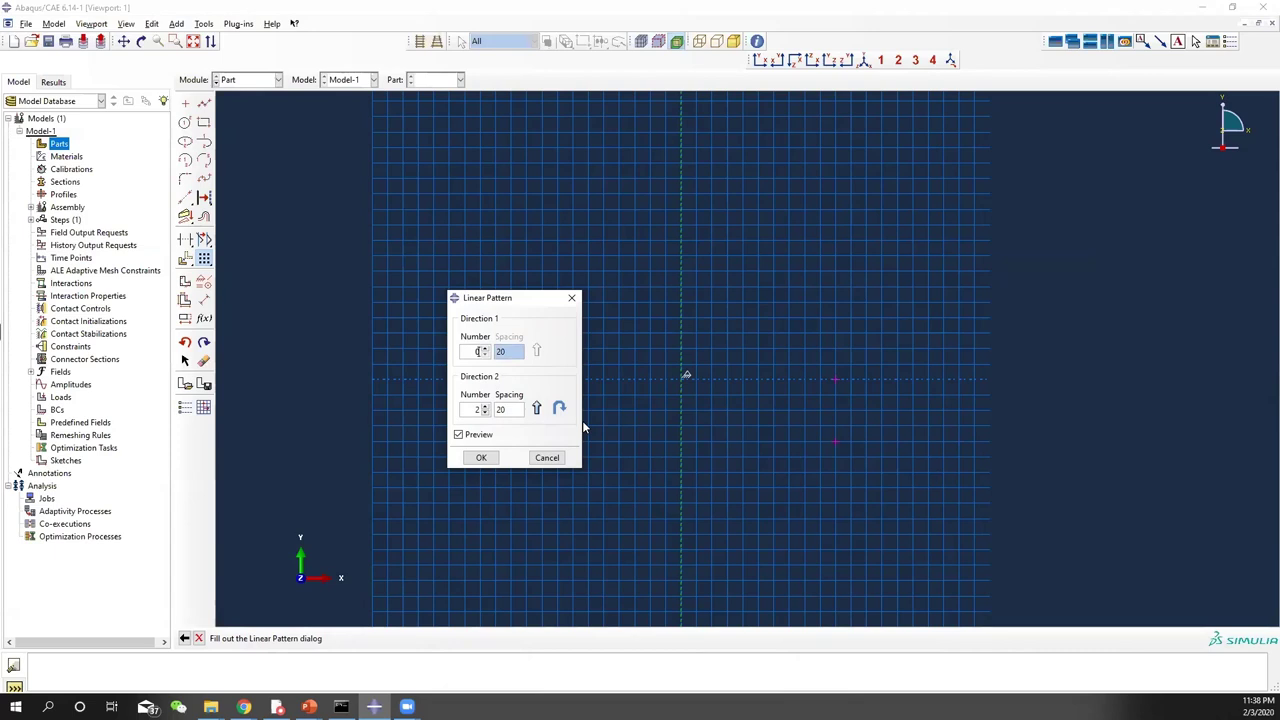
double_click(478, 409)
type("7")
left_click(484, 458)
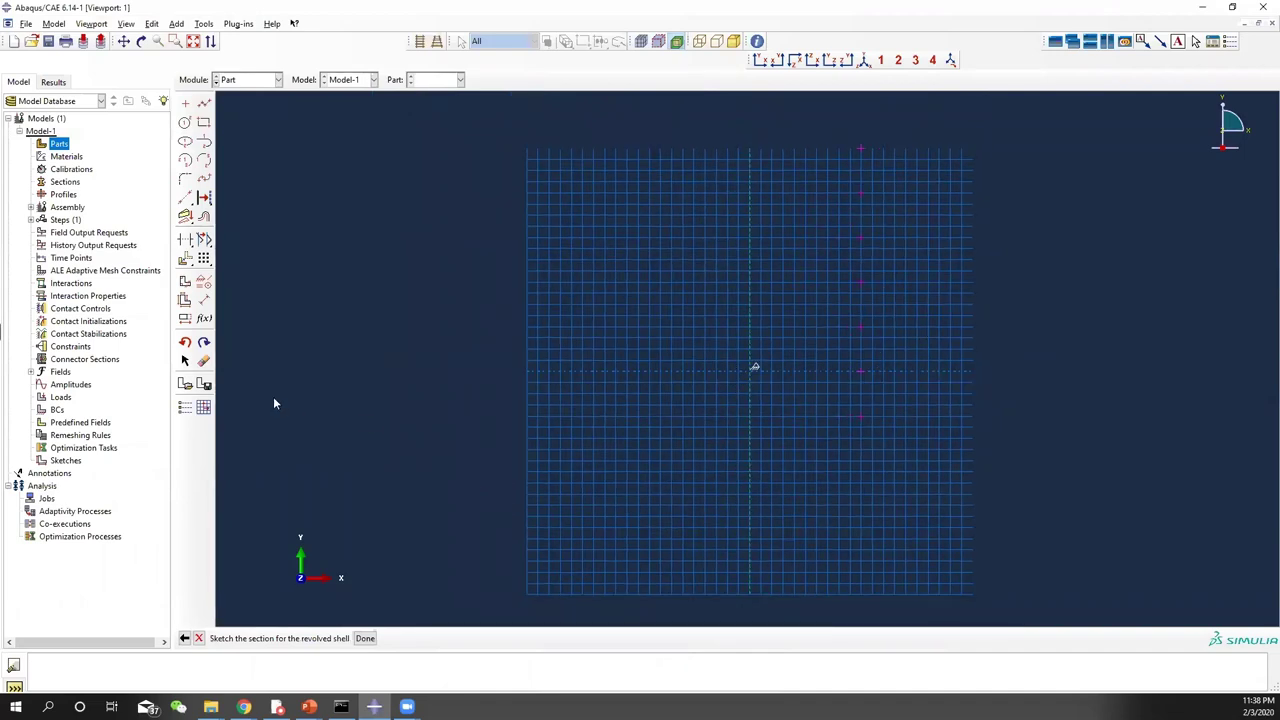
Check the outer fold positions on the problem statement slide and place a sketch point at 100,10
key("alt+Tab")
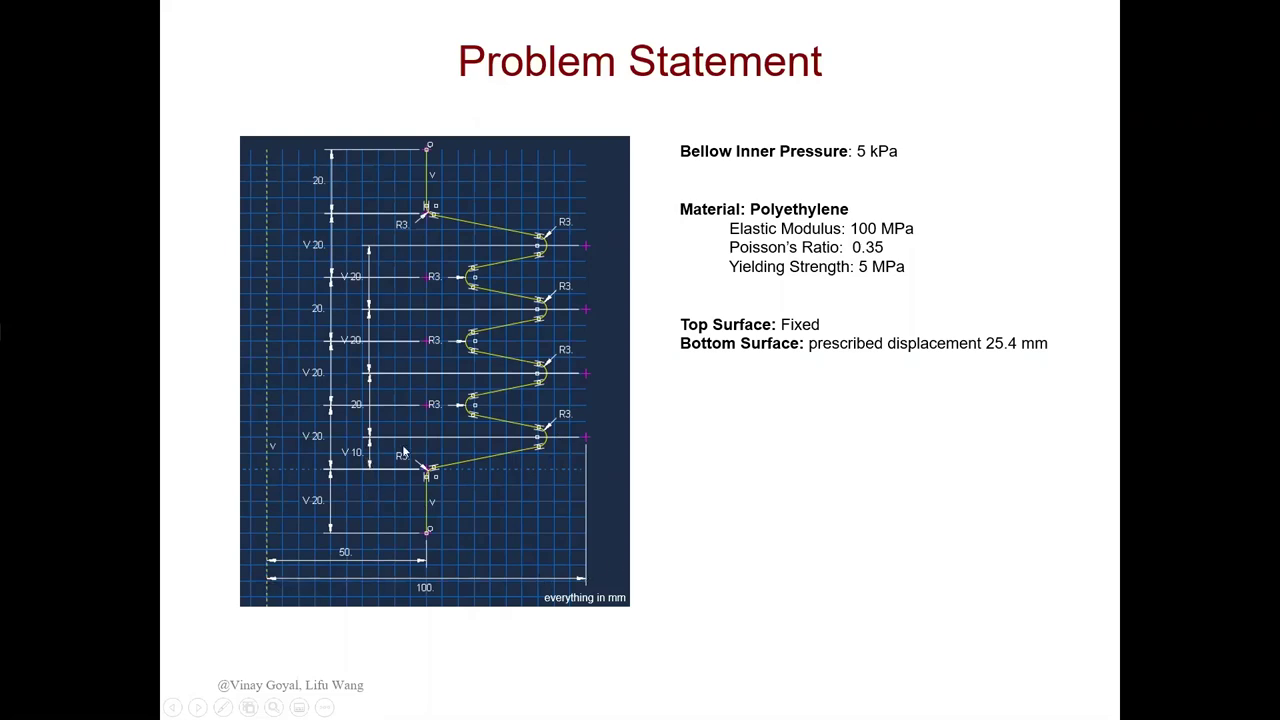
key("alt+Tab")
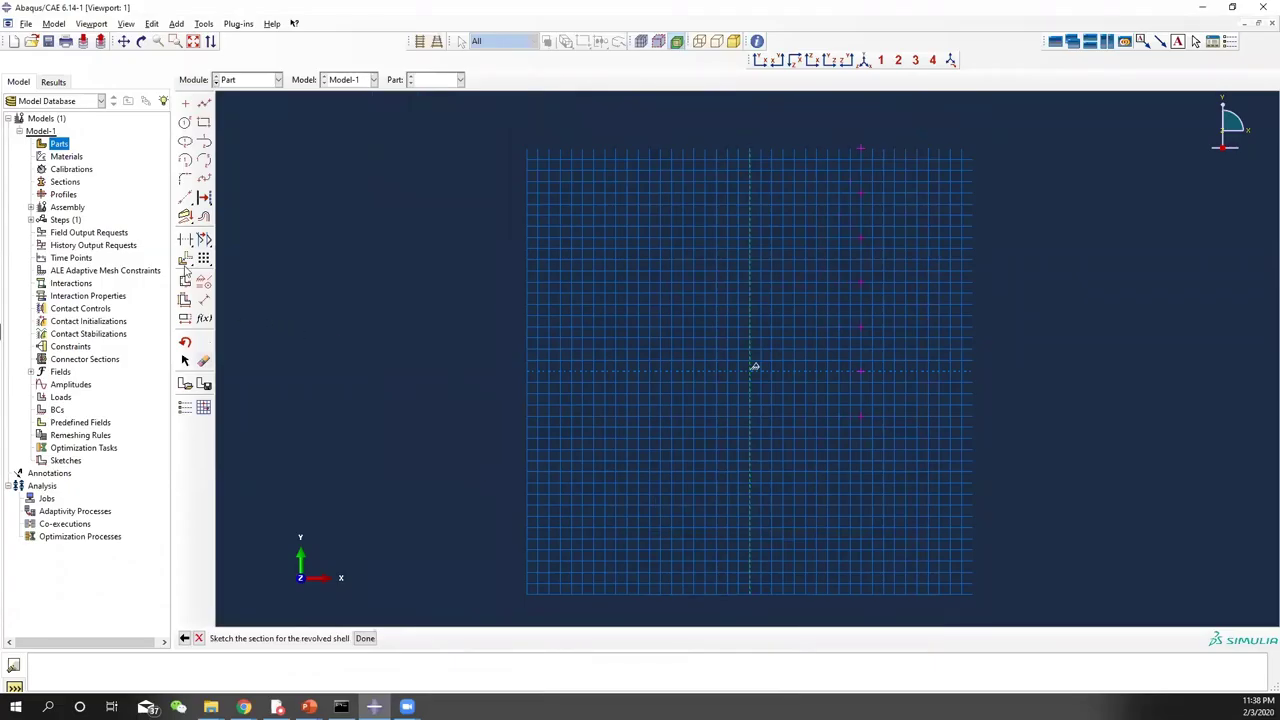
left_click(186, 108)
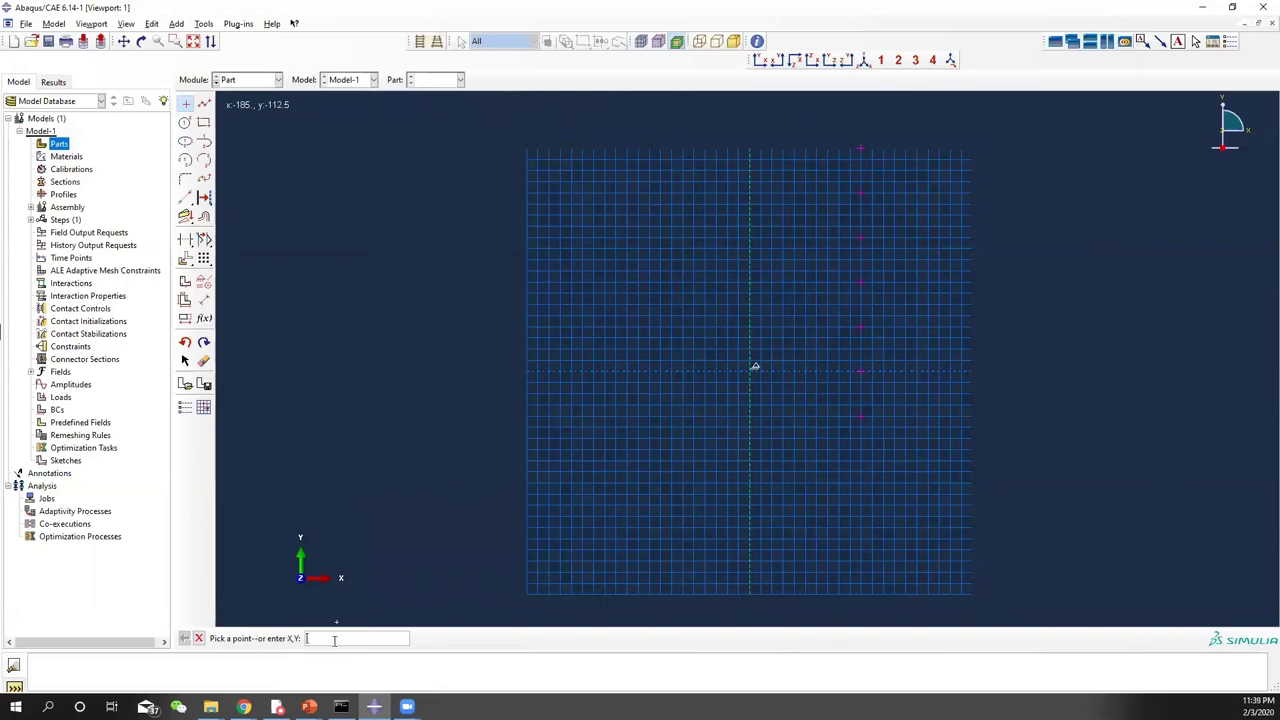
type("100,10")
key("Return")
Linear-pattern the outer point at 100,10 into a vertical column of 4 points spaced 20 apart
left_click(204, 258)
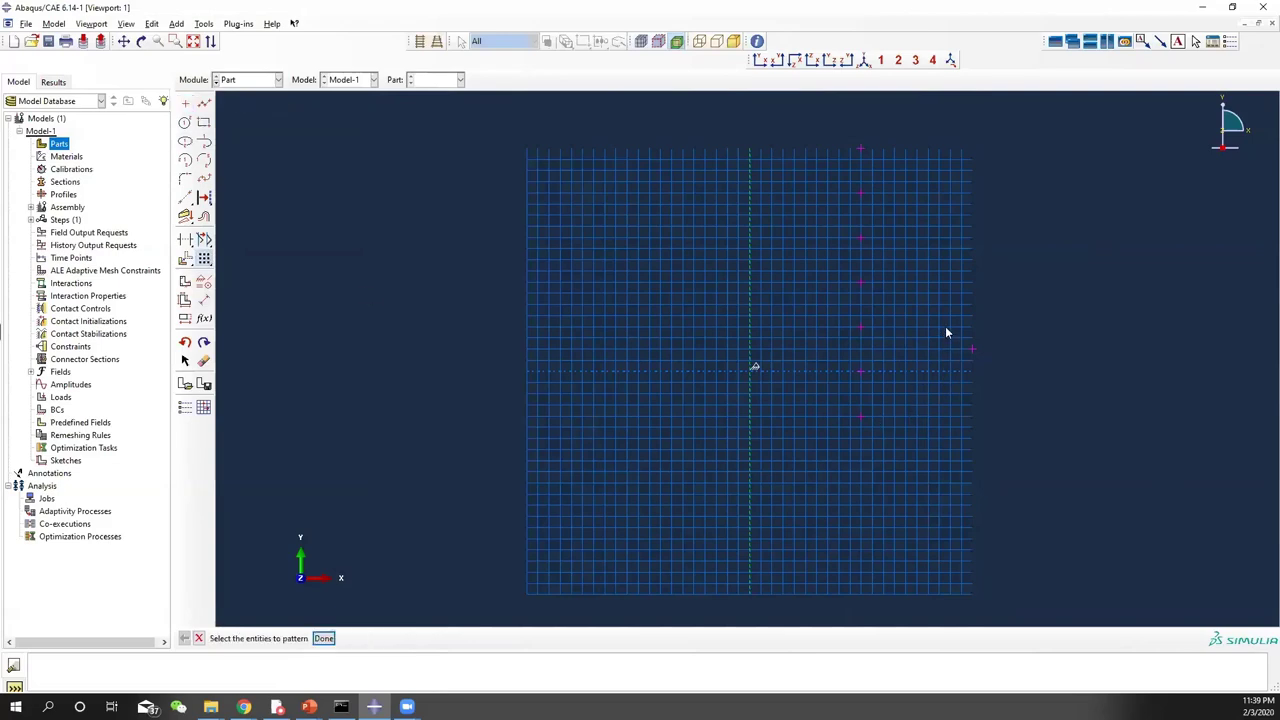
left_click_drag(1006, 372, 1004, 373)
left_click(323, 638)
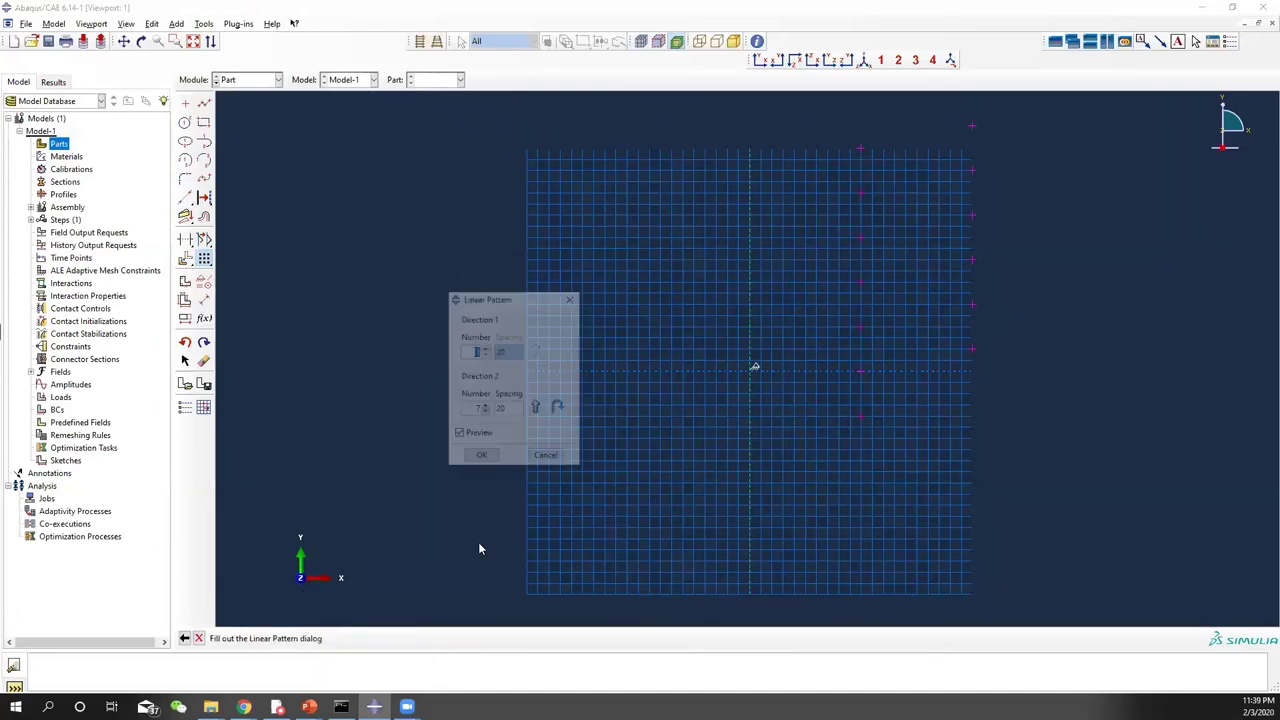
double_click(478, 409)
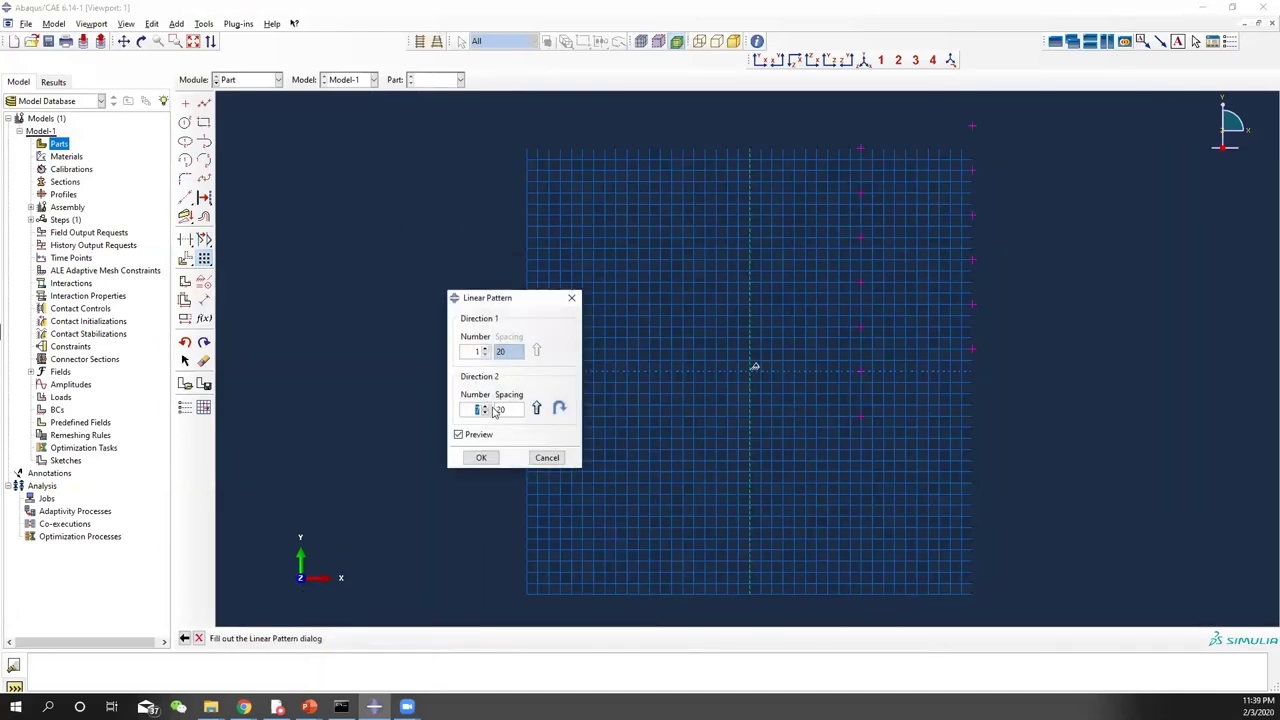
left_click(495, 457)
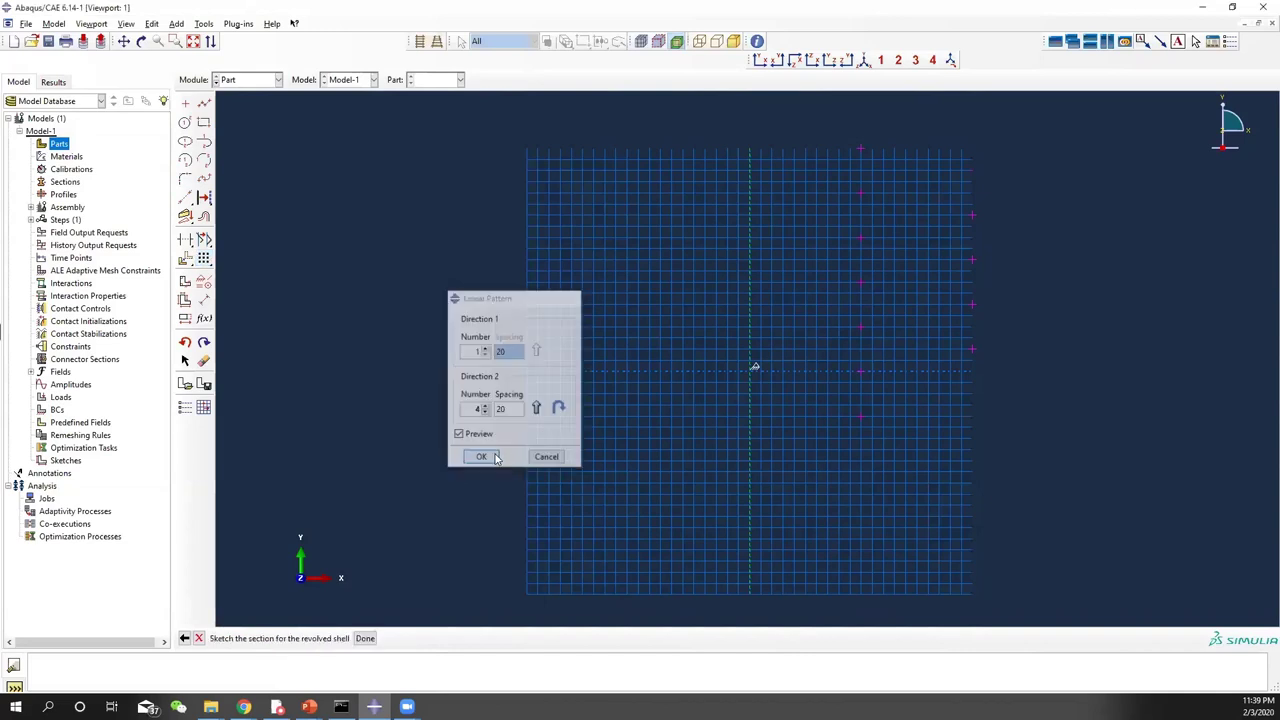
Draw connected lines from the lowest inner point up to the highest one, zigzagging between the inner and outer points with vertical end segments
left_click(204, 105)
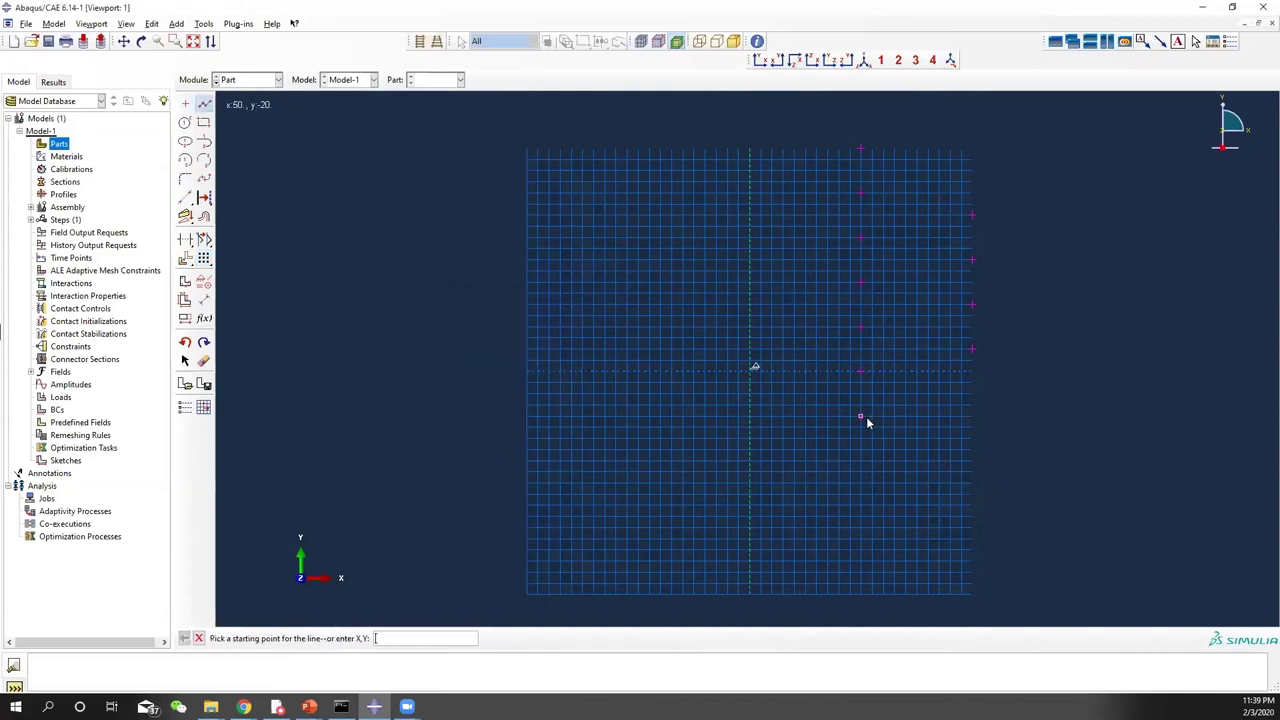
left_click(860, 373)
left_click(860, 373)
left_click(974, 346)
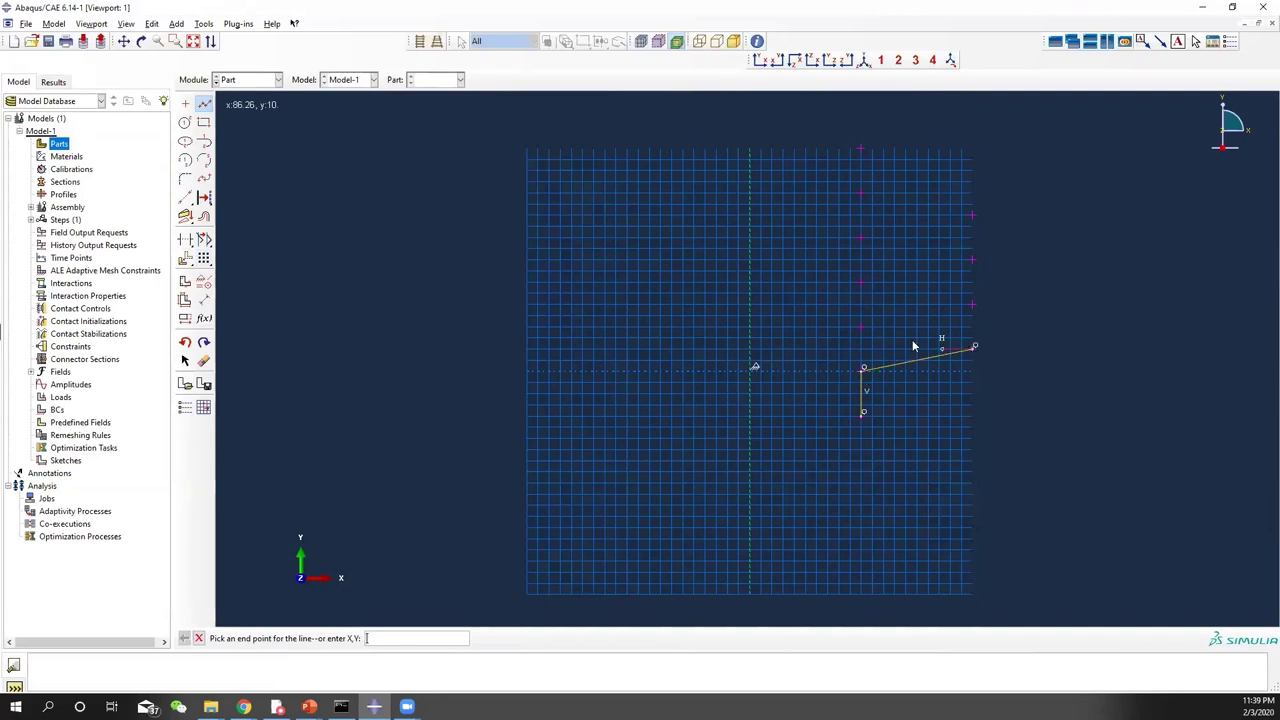
left_click(863, 324)
left_click(974, 301)
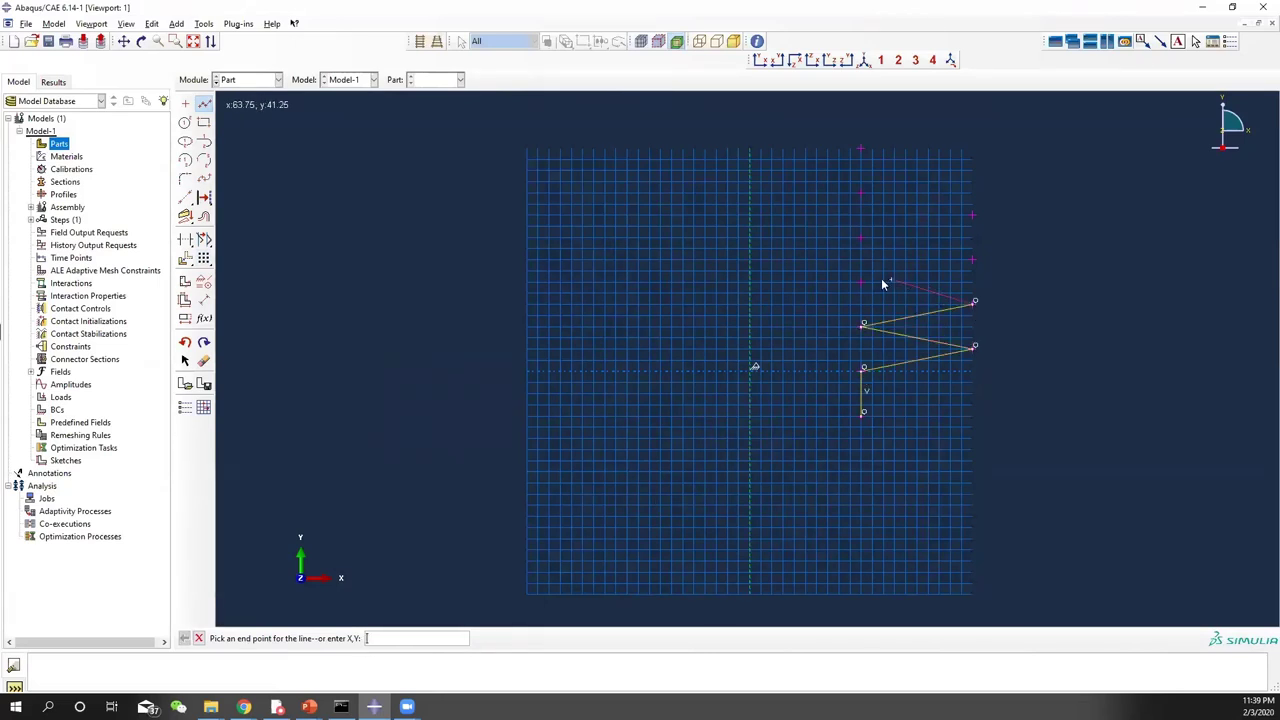
left_click(863, 279)
left_click(974, 256)
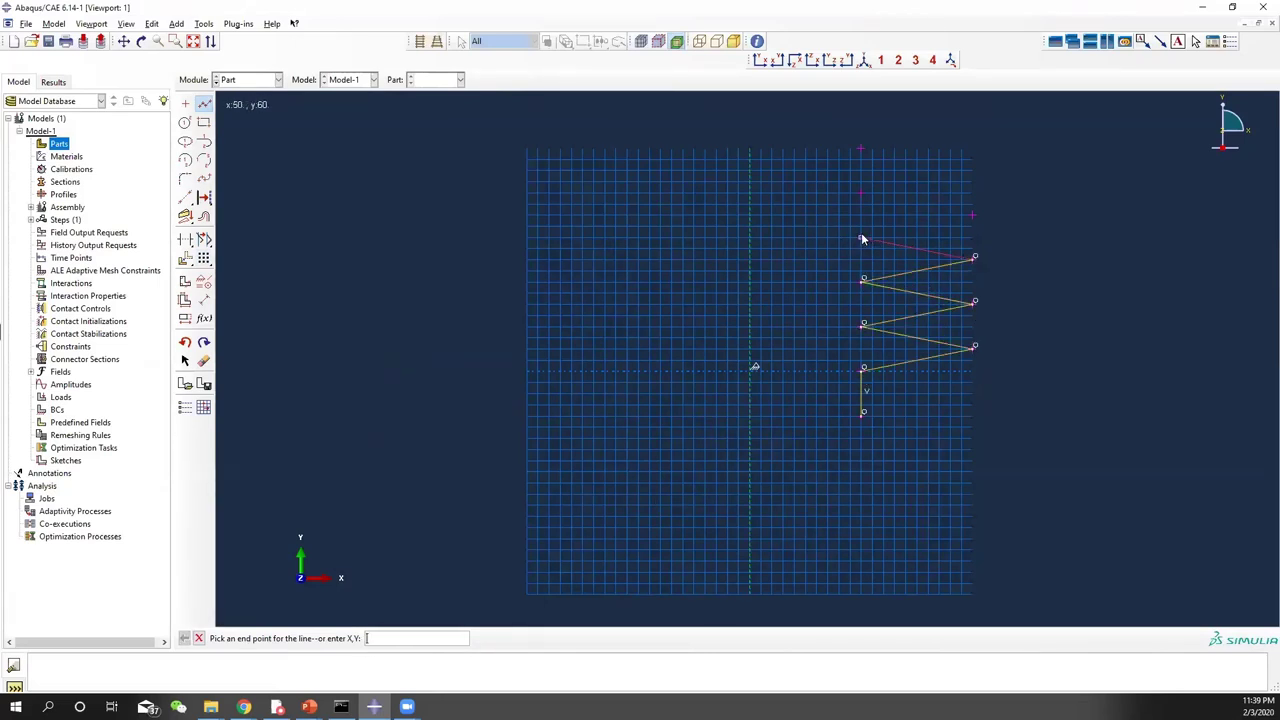
left_click(863, 234)
left_click(974, 212)
left_click(864, 190)
left_click(863, 145)
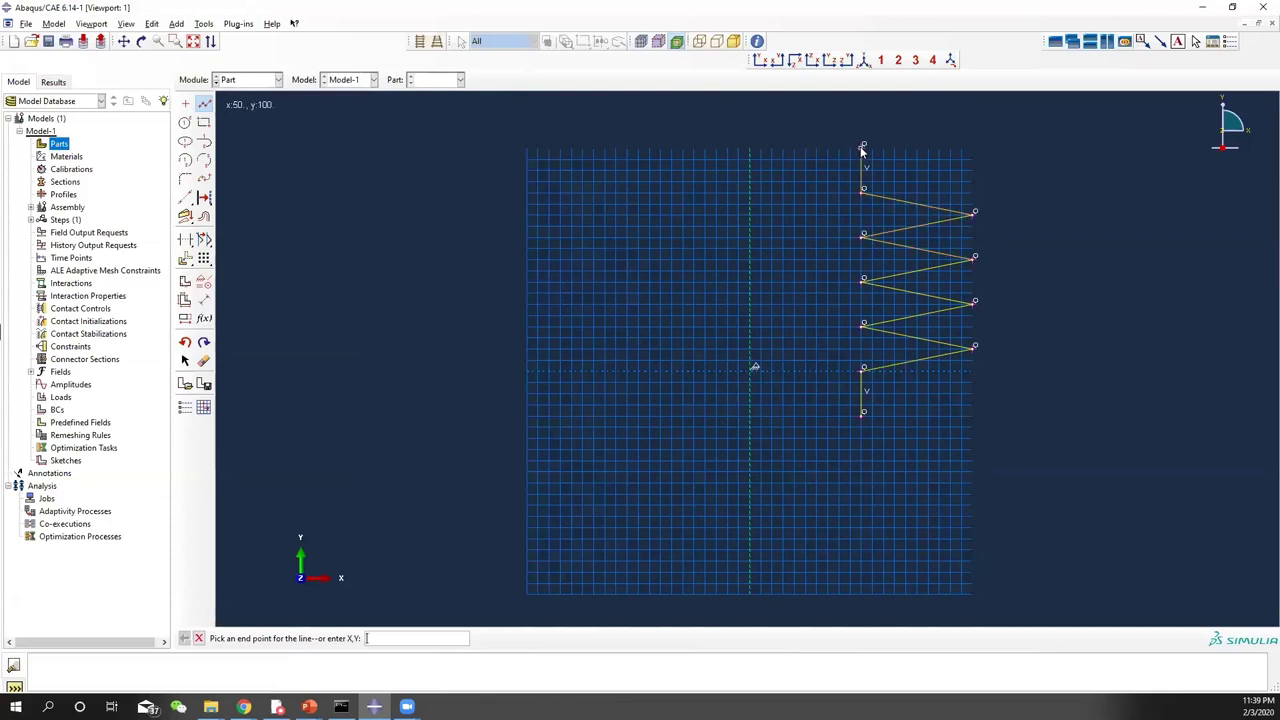
left_click(198, 638)
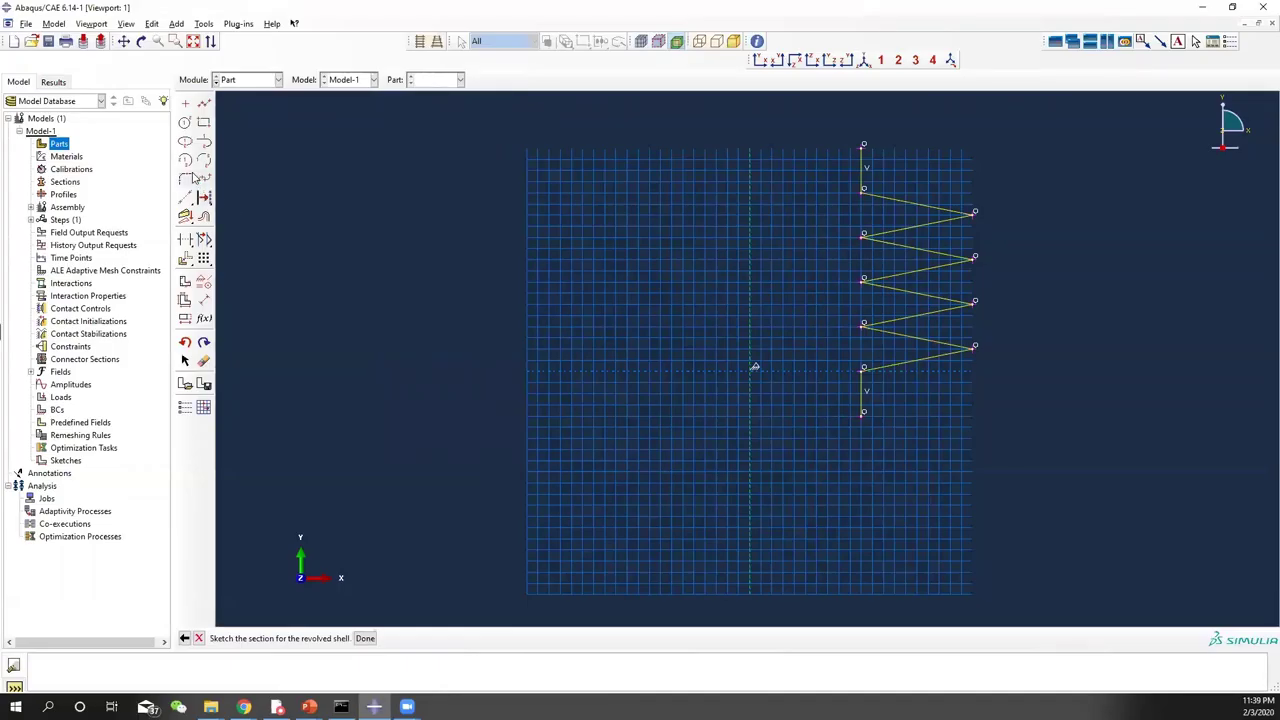
Fillet every corner of the zigzag profile with radius 3, including both junctions with the vertical end segments
left_click(186, 179)
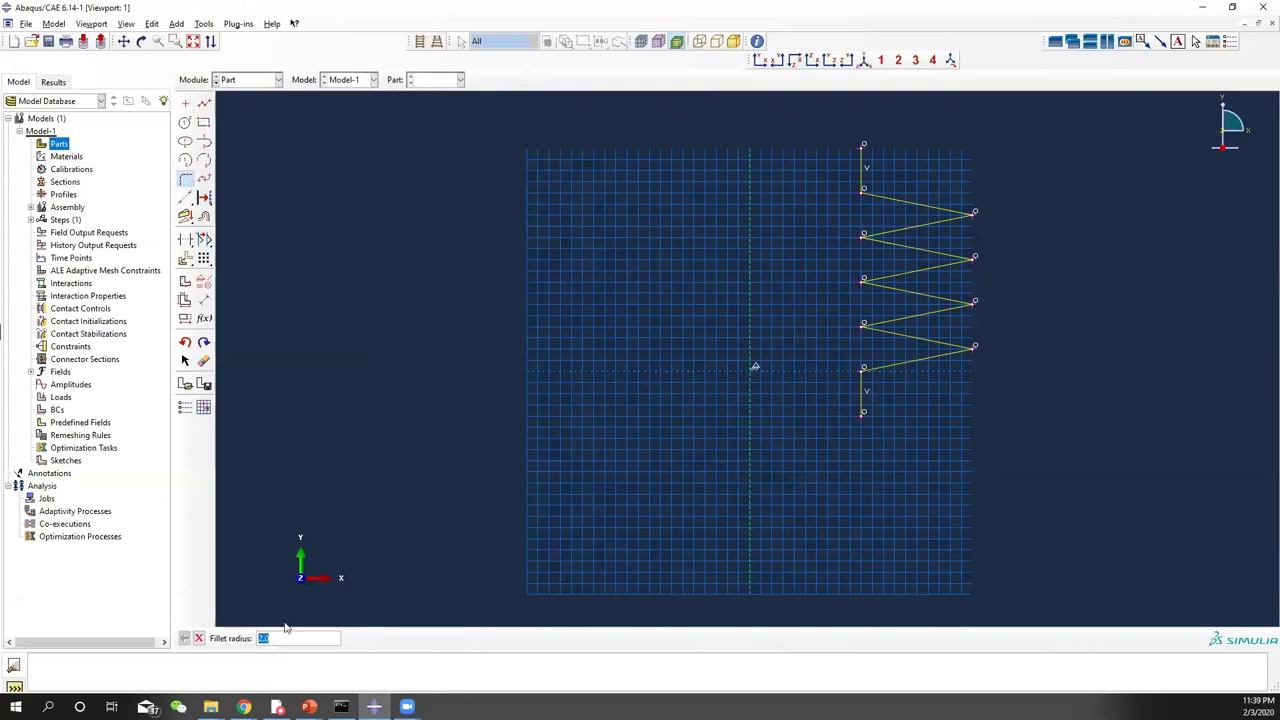
type("3")
key("Return")
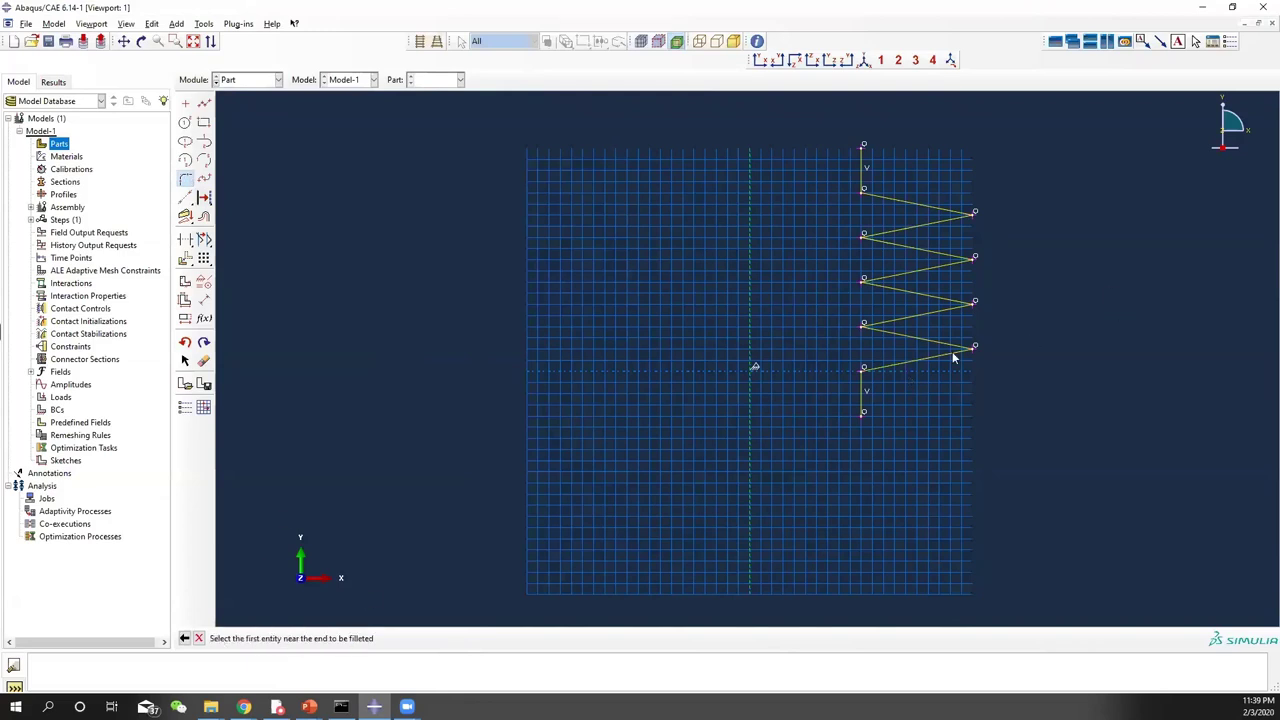
left_click(901, 372)
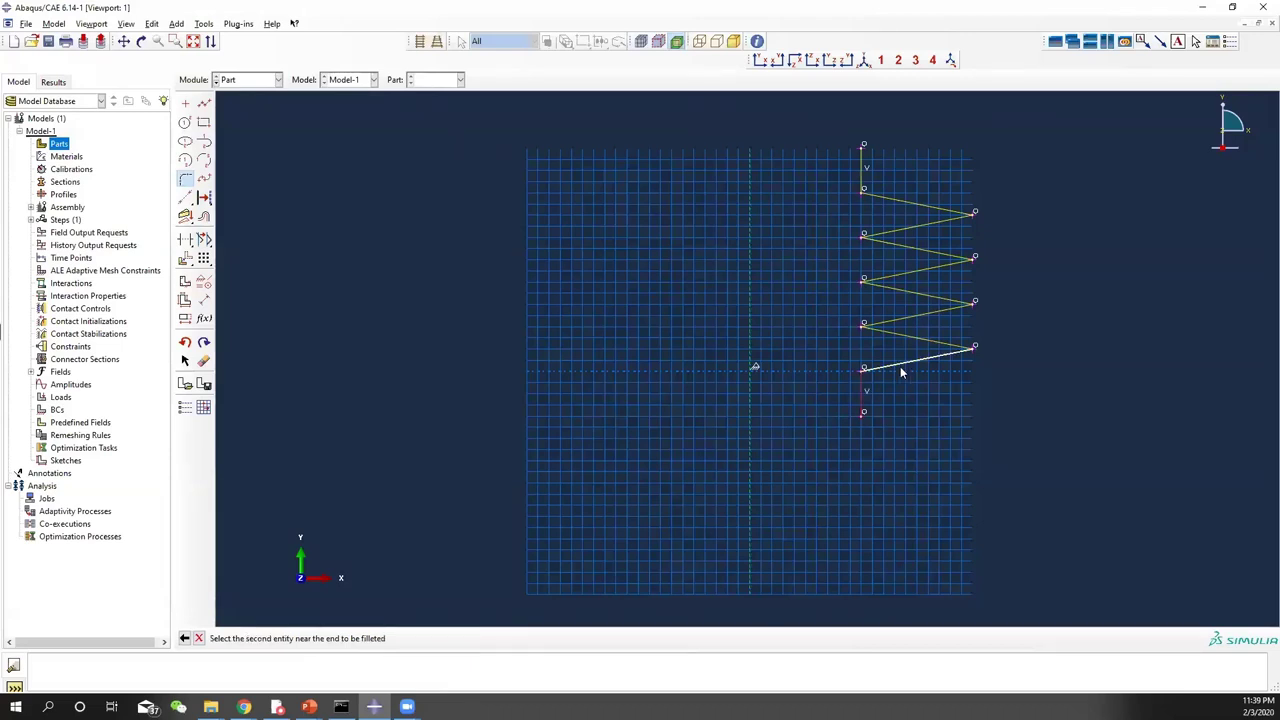
left_click(901, 372)
left_click(922, 344)
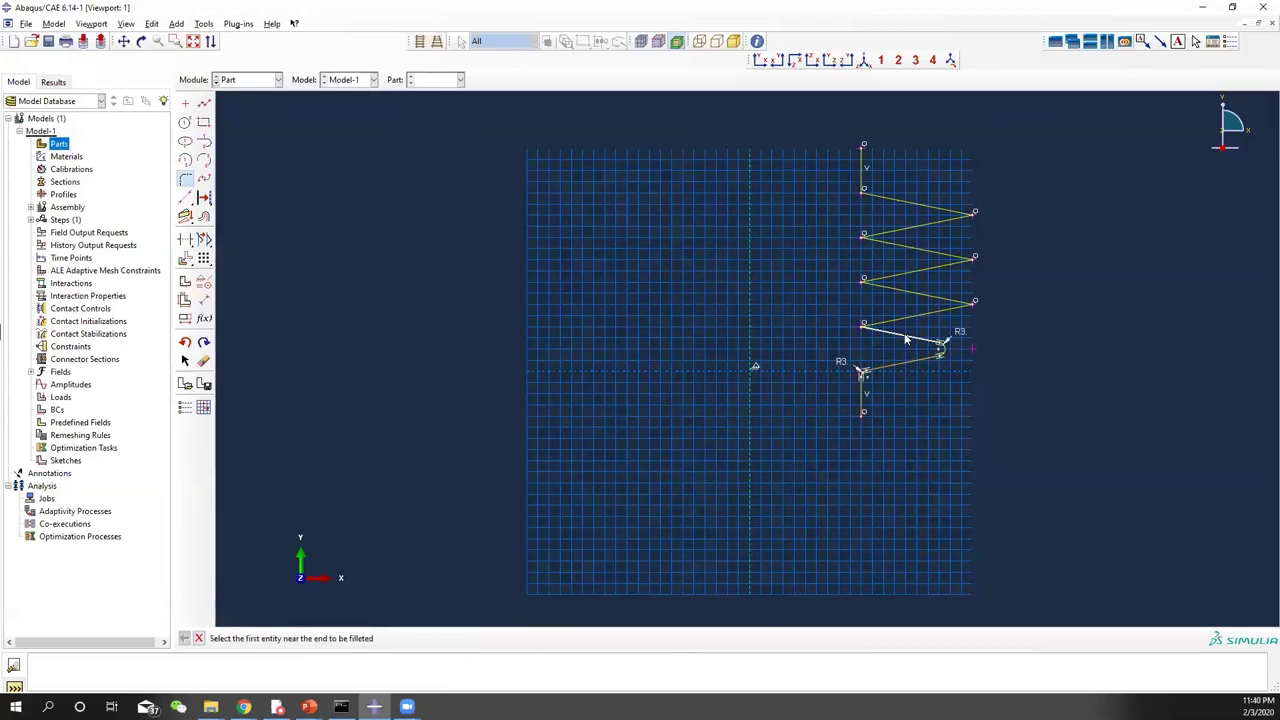
left_click(908, 338)
left_click(914, 322)
left_click(916, 322)
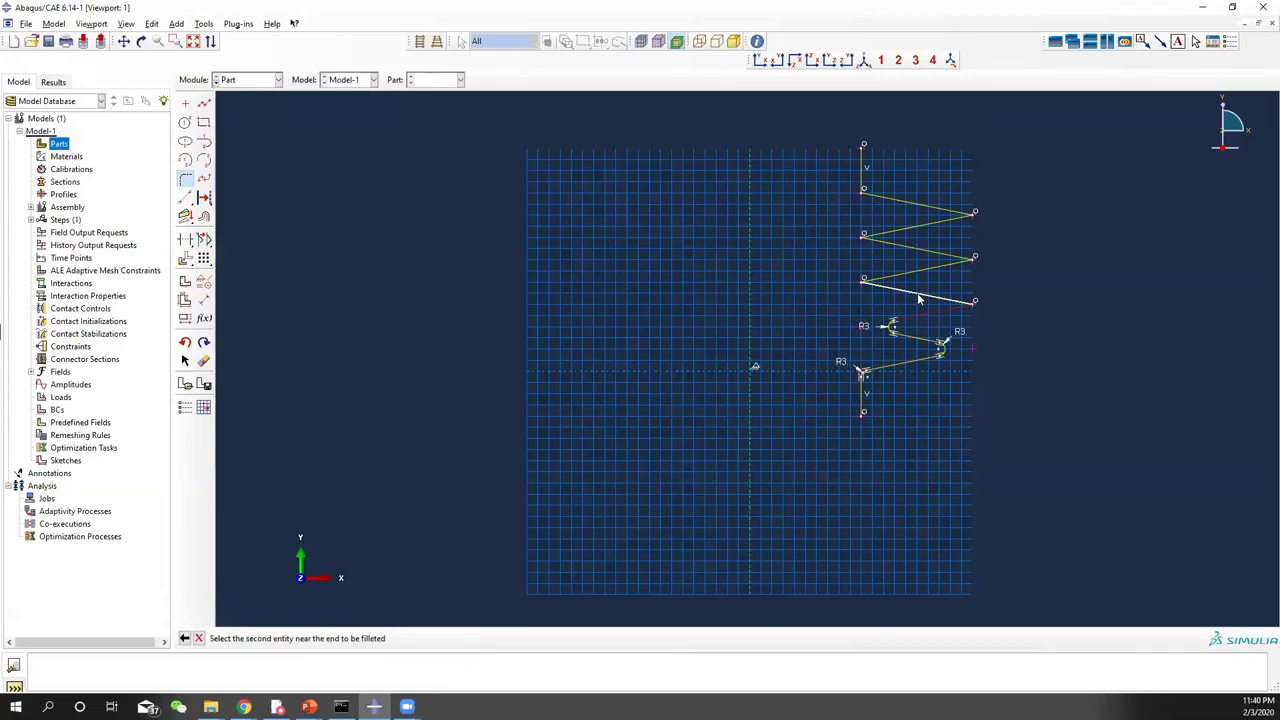
left_click(918, 292)
left_click(906, 292)
left_click(913, 273)
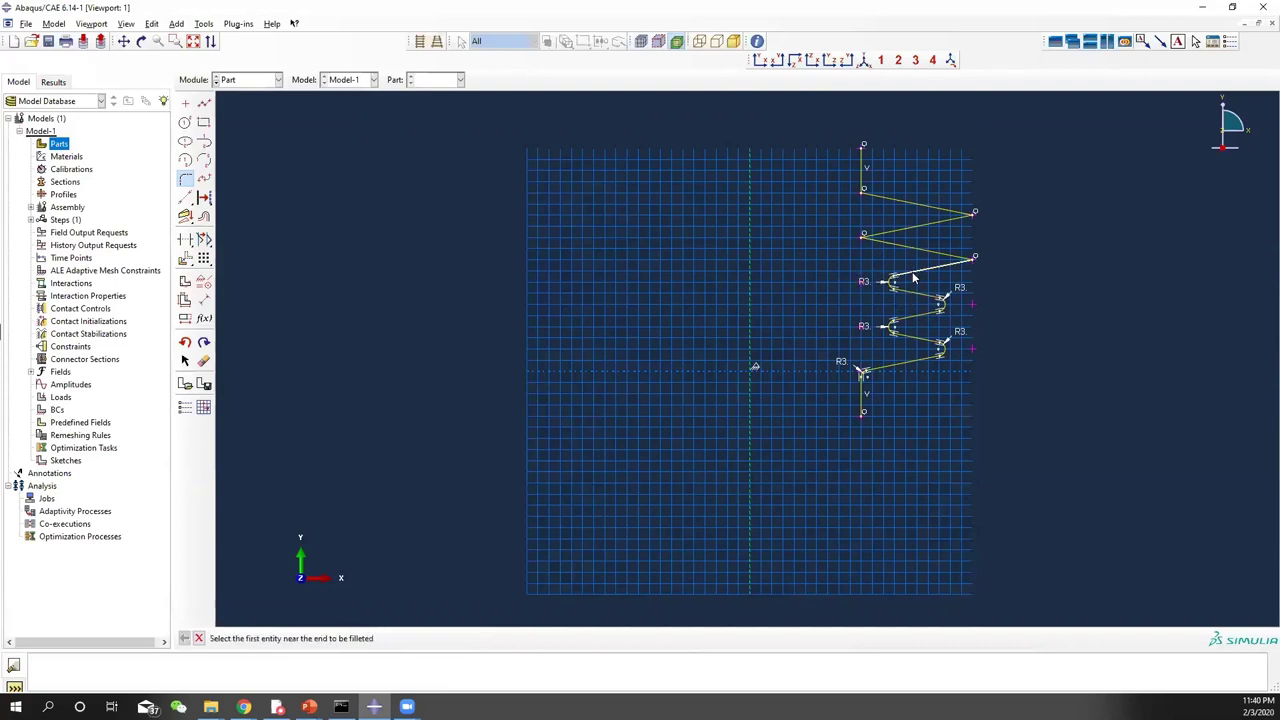
left_click(919, 275)
left_click(915, 246)
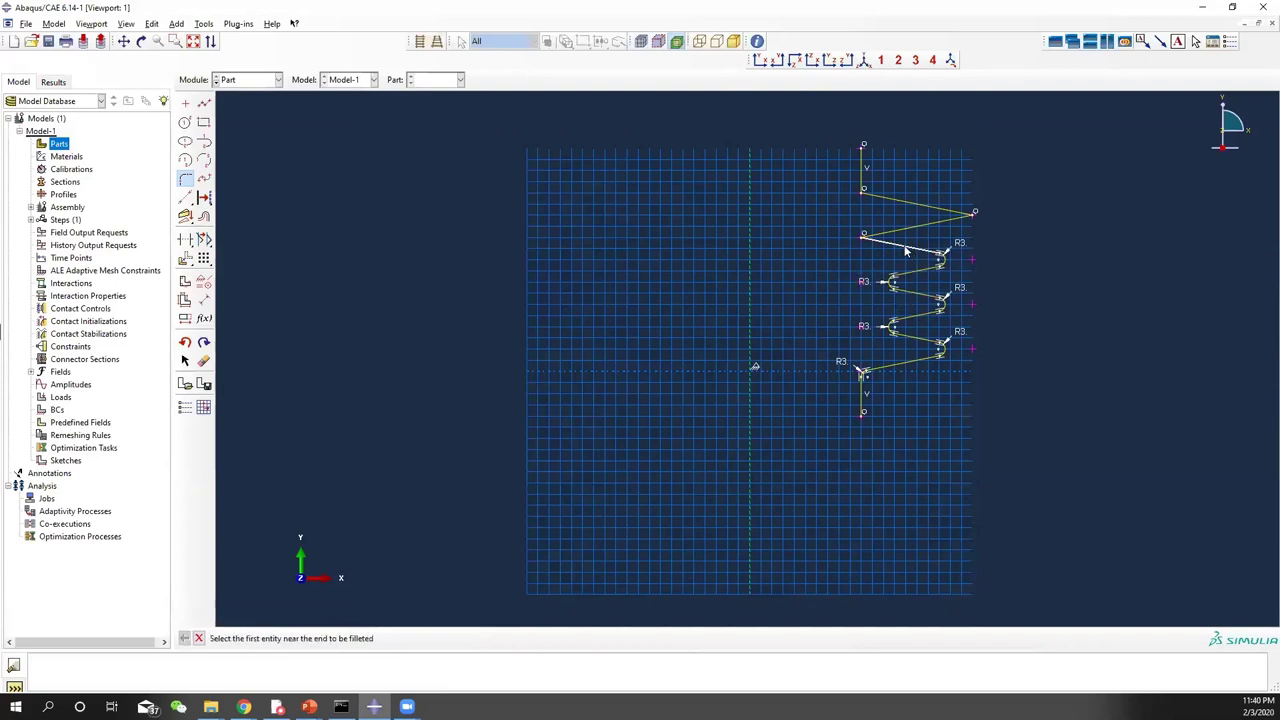
left_click(911, 240)
left_click(912, 236)
left_click(923, 231)
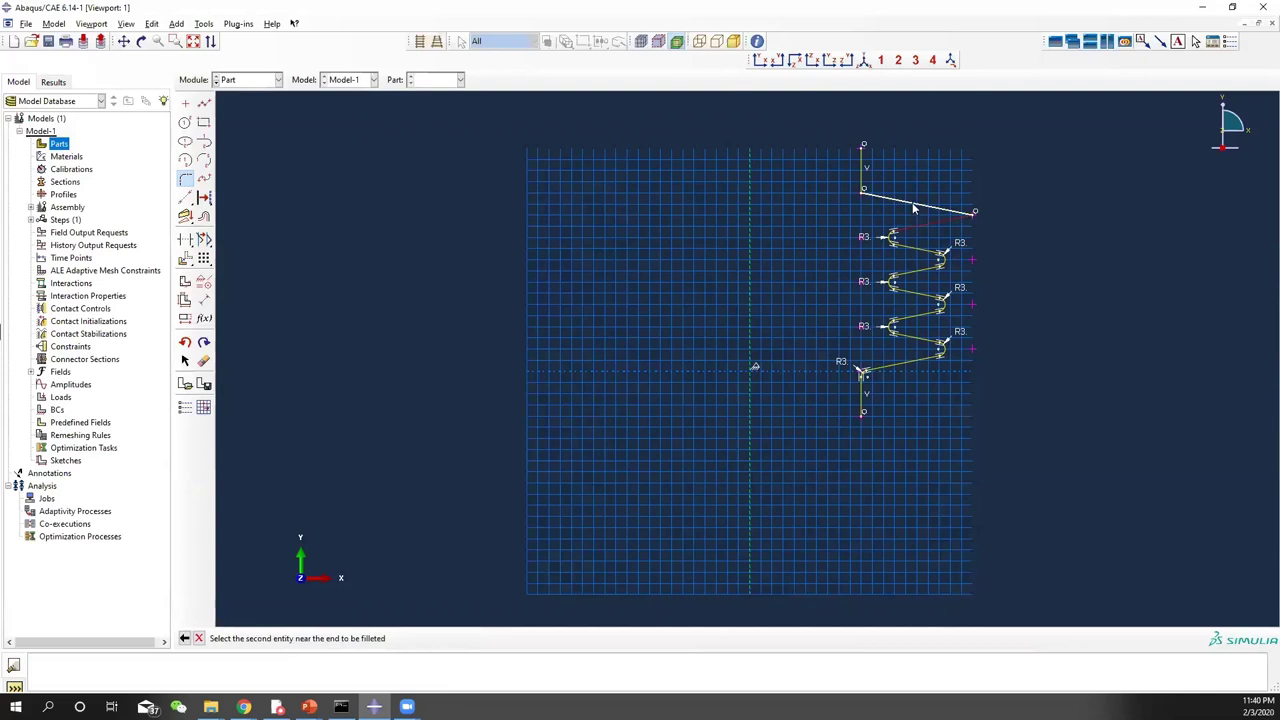
left_click(907, 208)
left_click(907, 206)
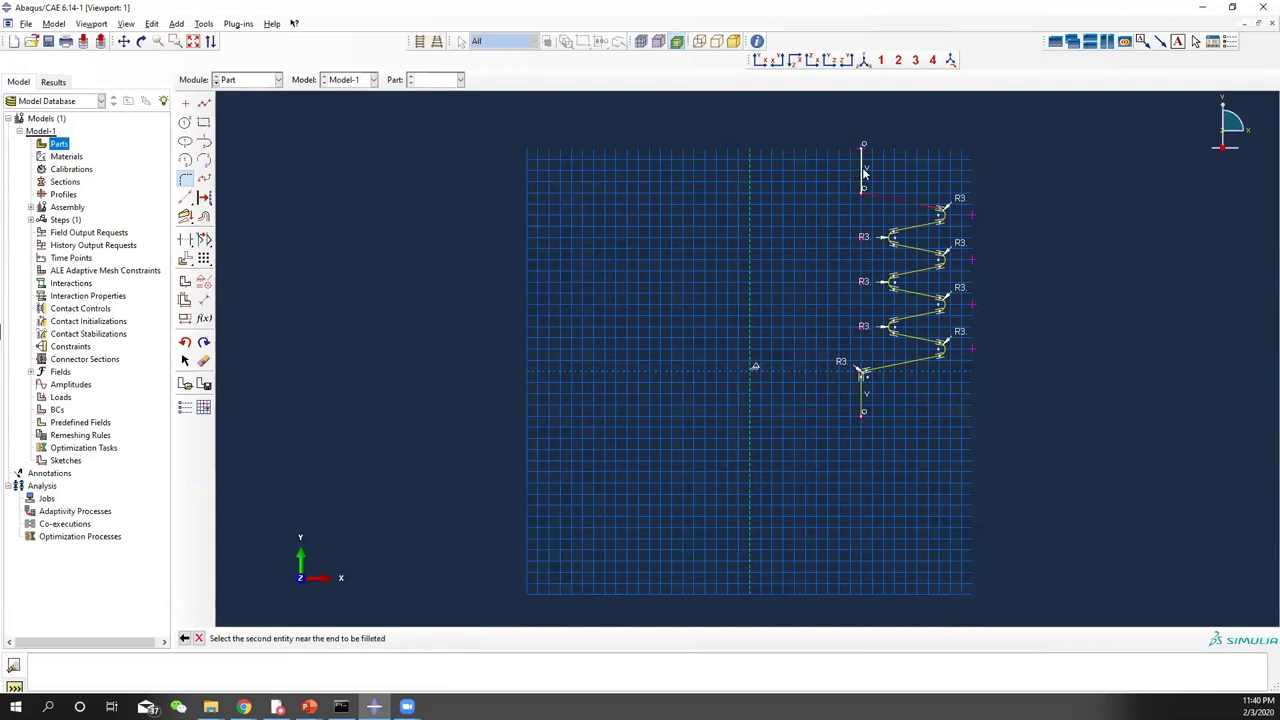
left_click(864, 174)
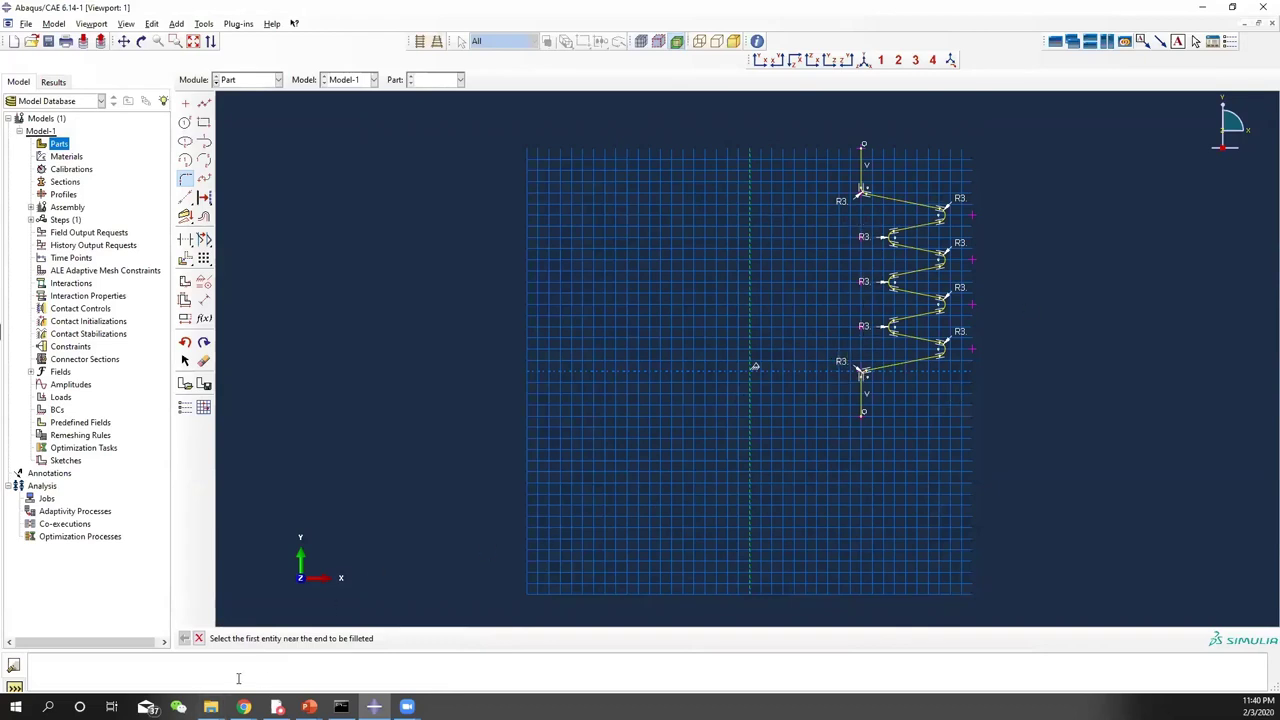
left_click(199, 639)
Finish the section sketch and revolve it 360 degrees into the bellow shell
left_click(365, 638)
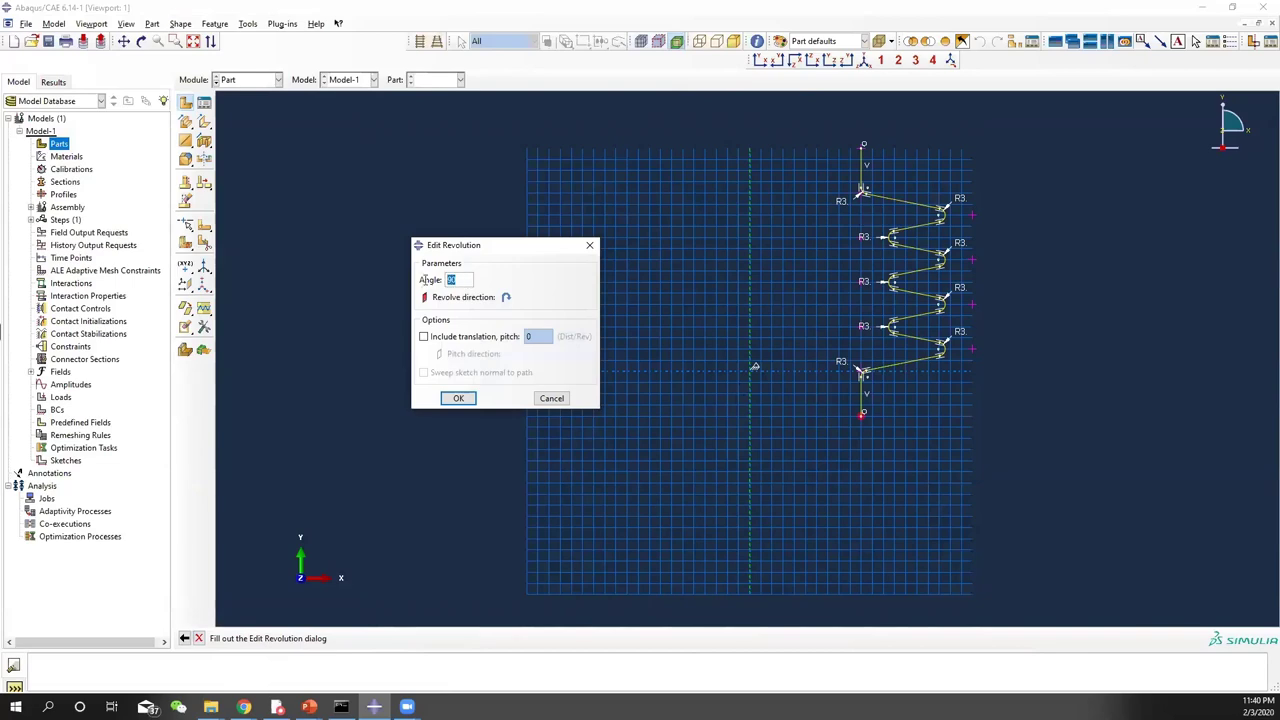
type("360")
left_click(462, 399)
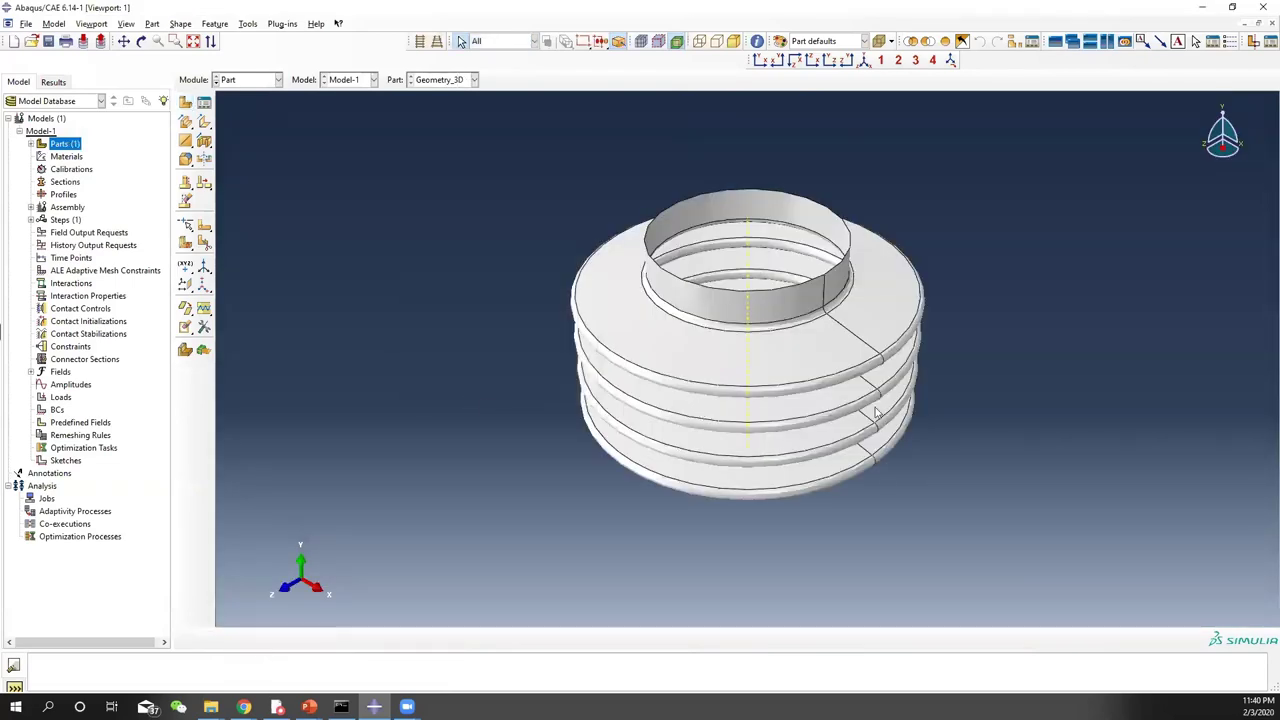
left_click_drag(791, 449, 770, 350, "ctrl+alt")
Create a material named PE in the Property module, checking the polyethylene data on the problem statement slide
left_click(240, 80)
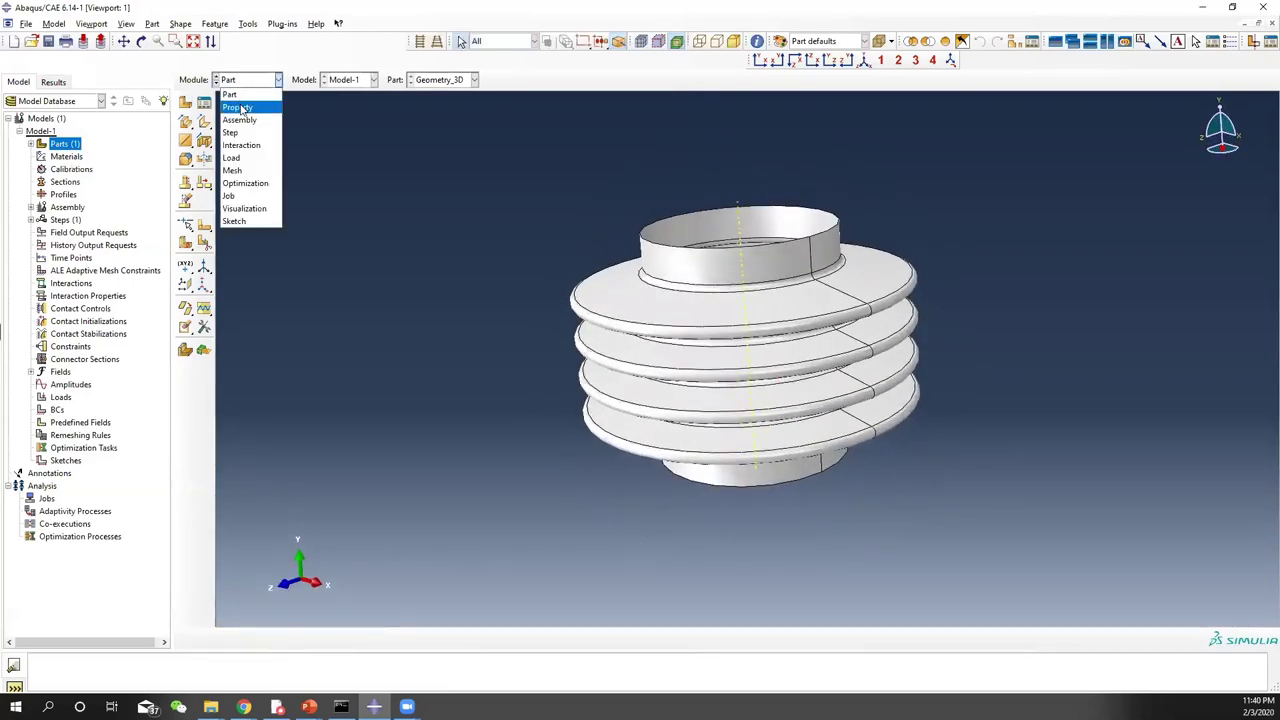
left_click(238, 107)
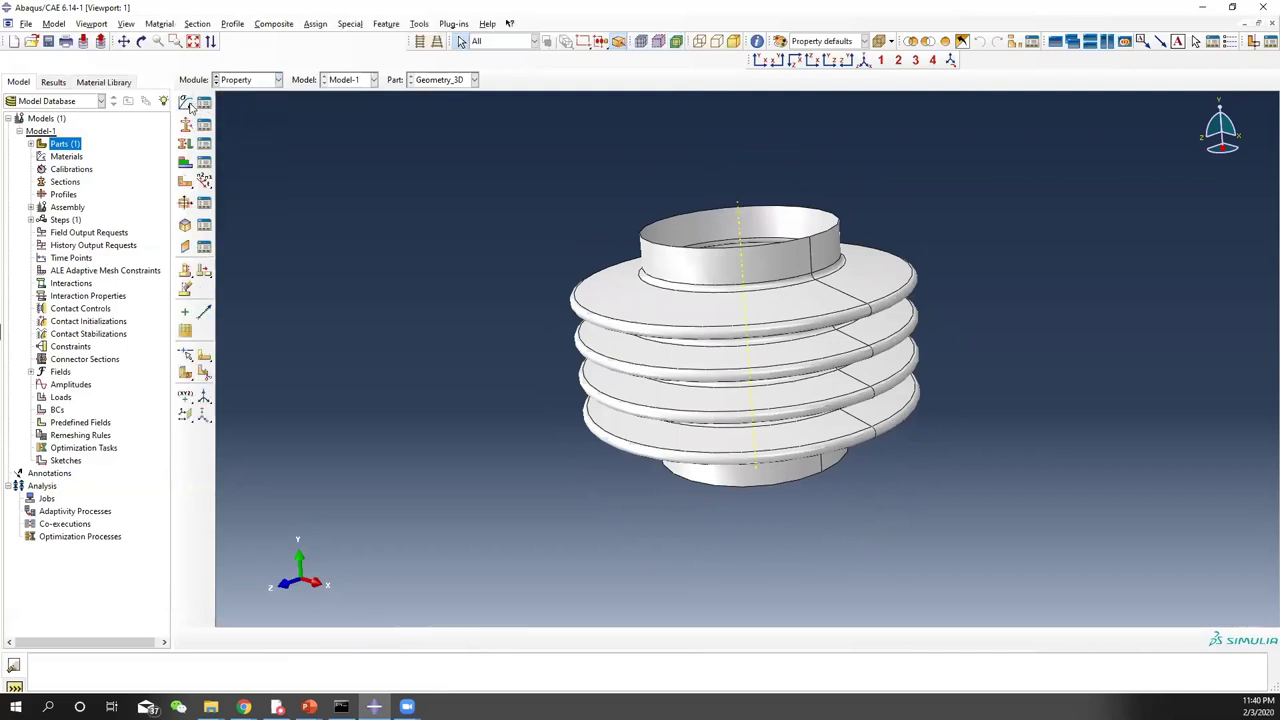
left_click(185, 103)
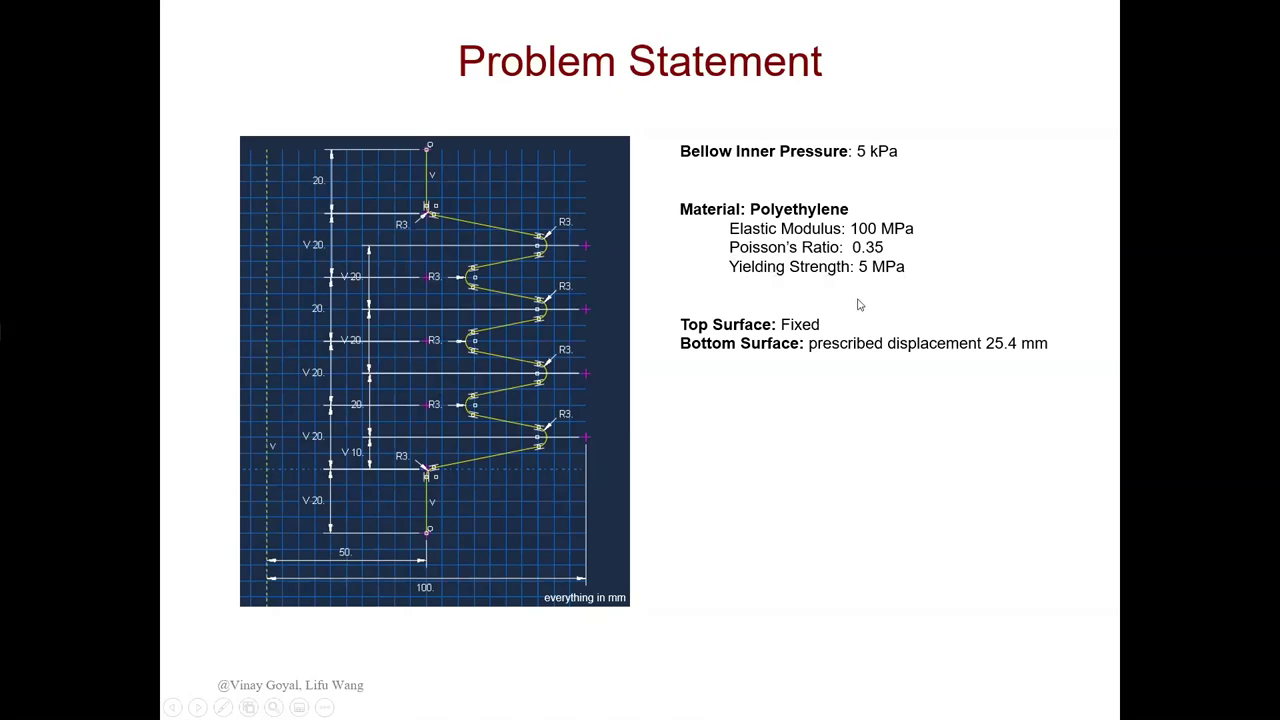
key("alt+Tab")
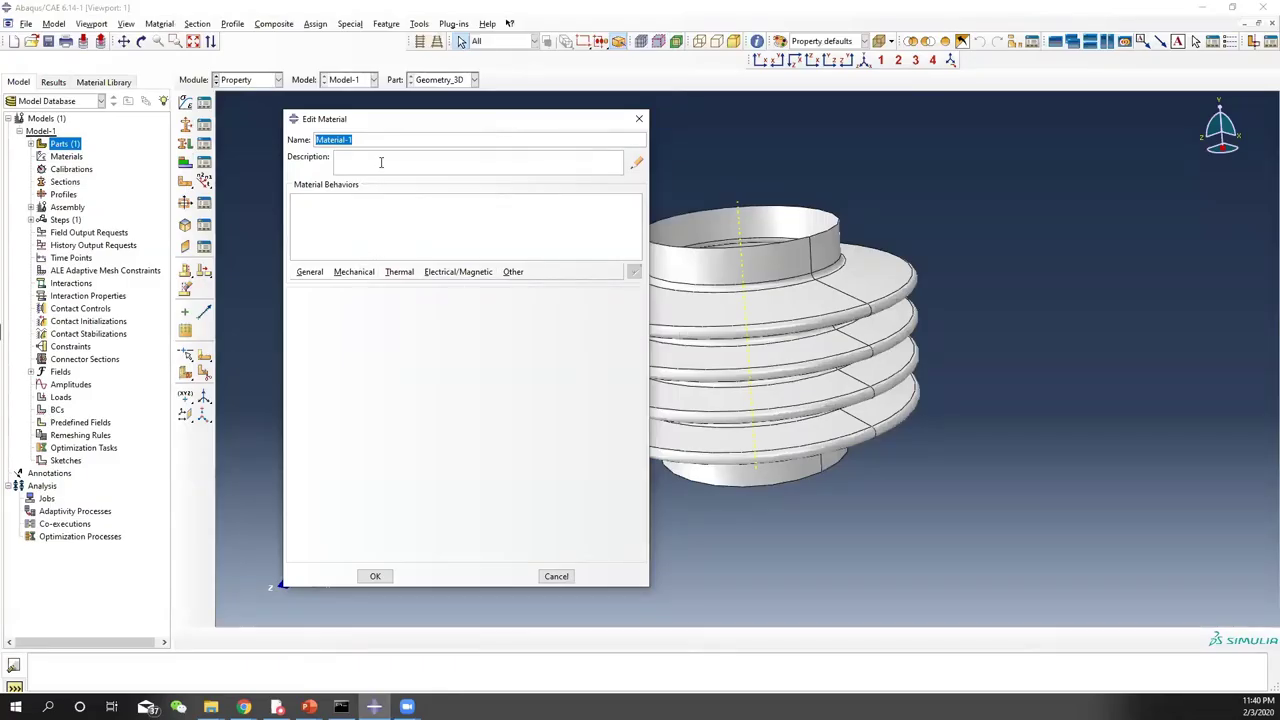
type("PE")
Add isotropic elastic behavior to the PE material and go to its Young's modulus entry
left_click(368, 274)
mouse_move(368, 290)
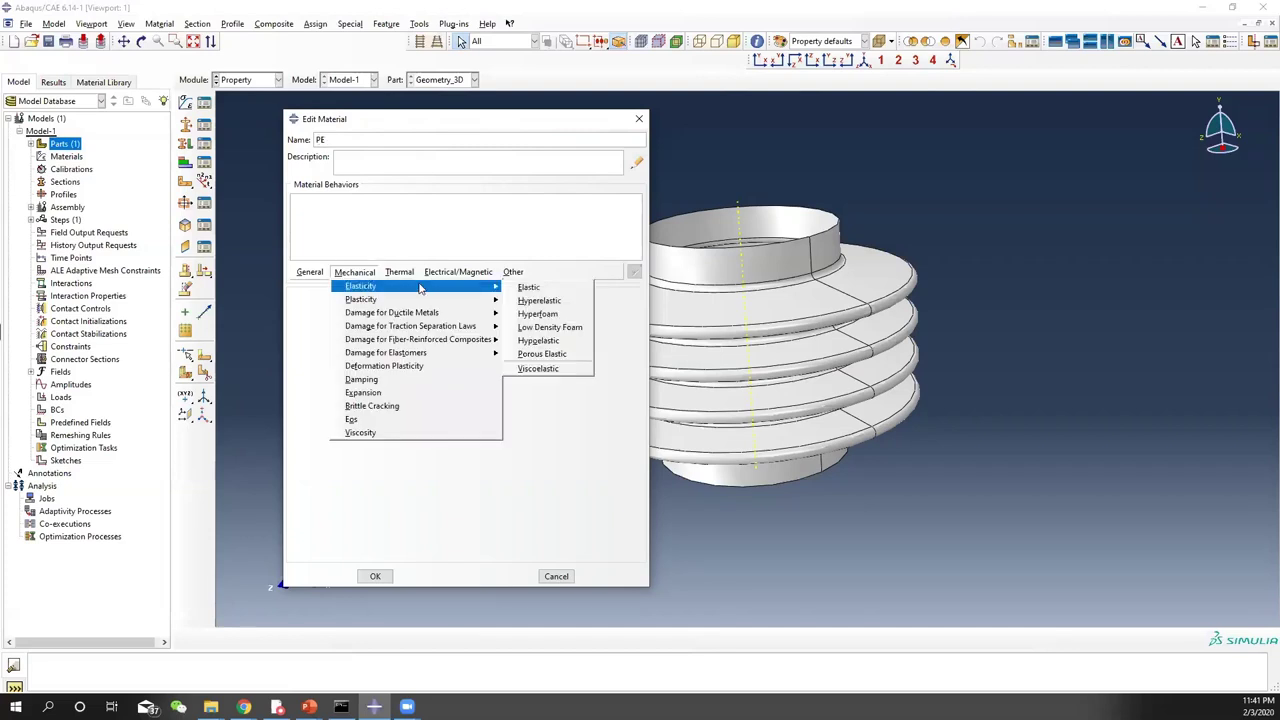
left_click(512, 288)
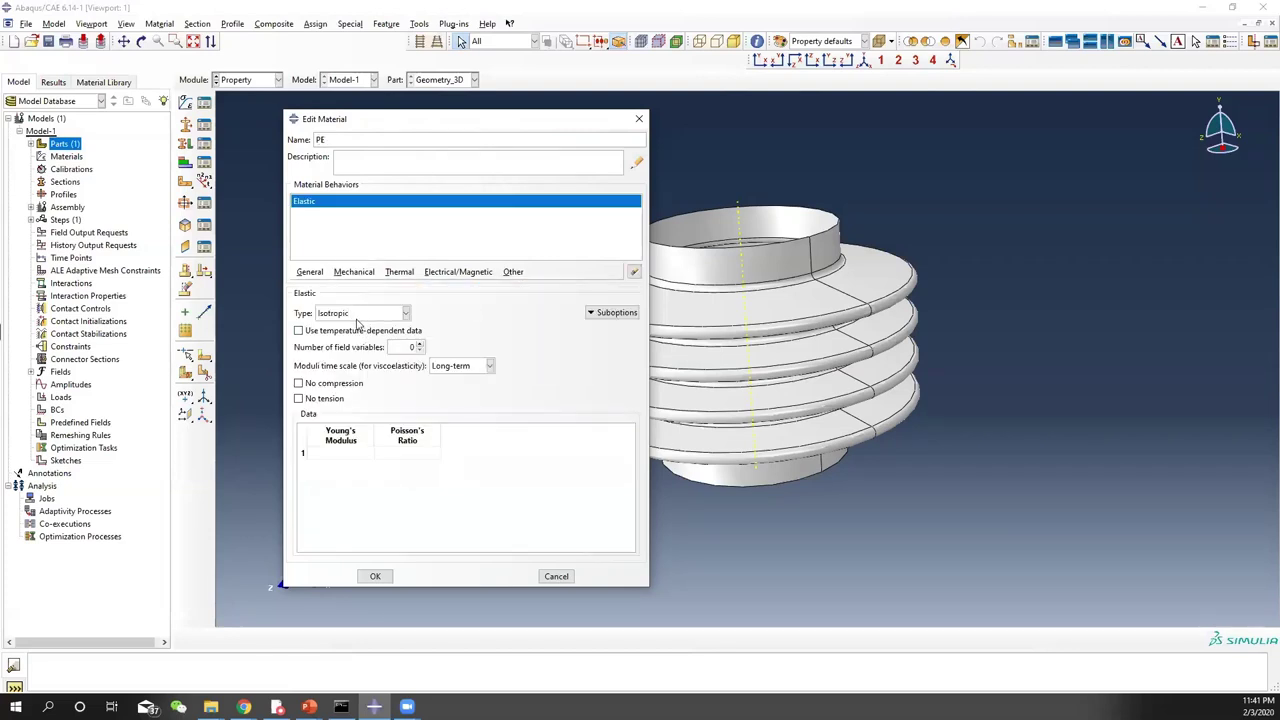
left_click(340, 454)
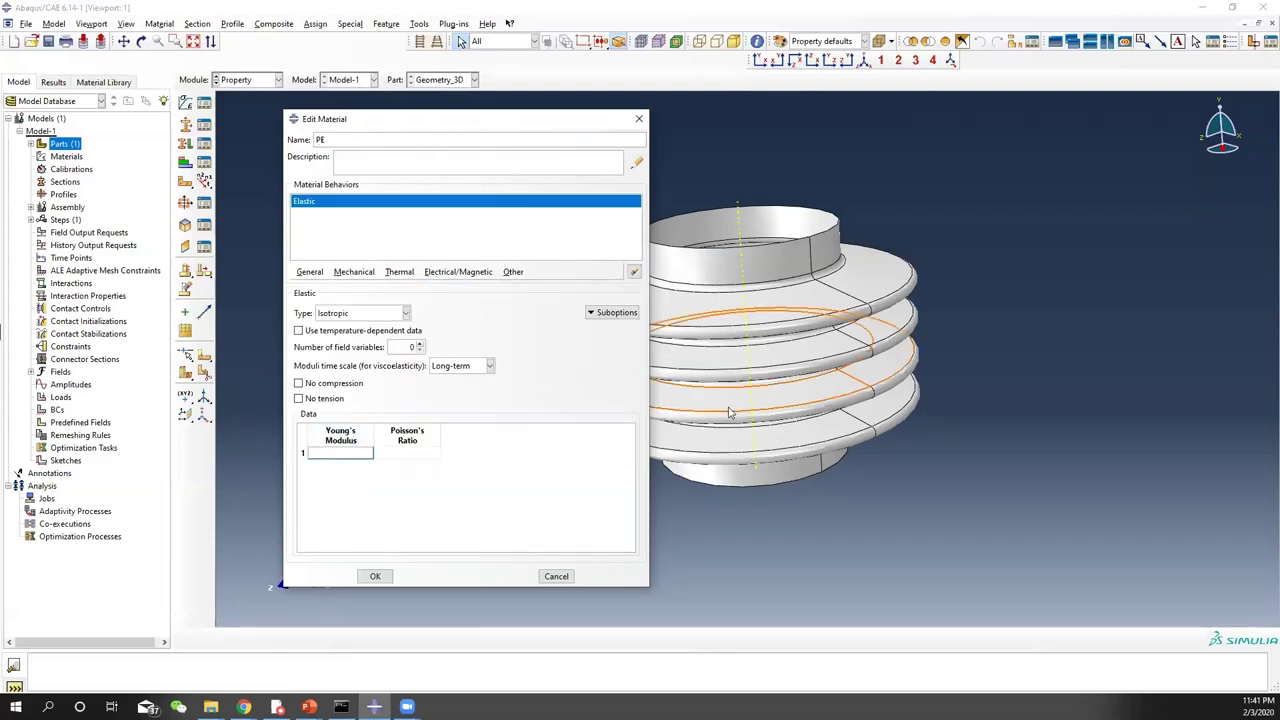
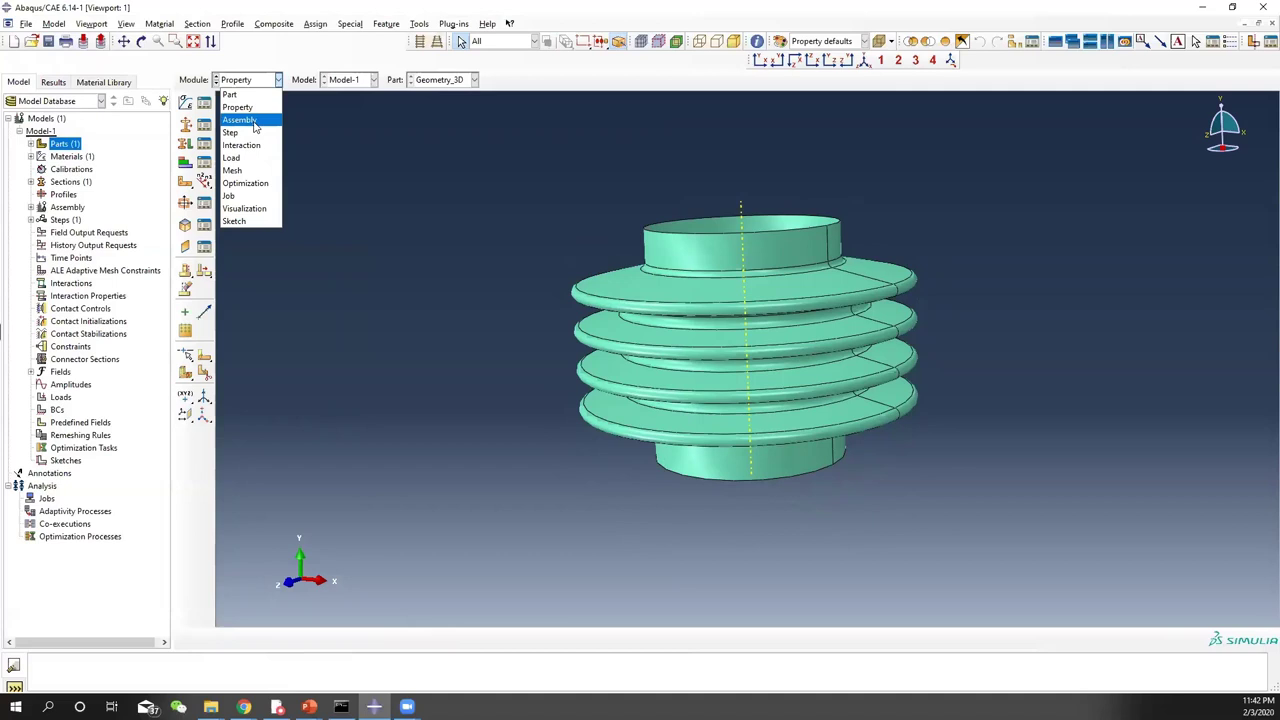
Create an independent instance of the Geometry_3D part in the assembly
left_click(186, 104)
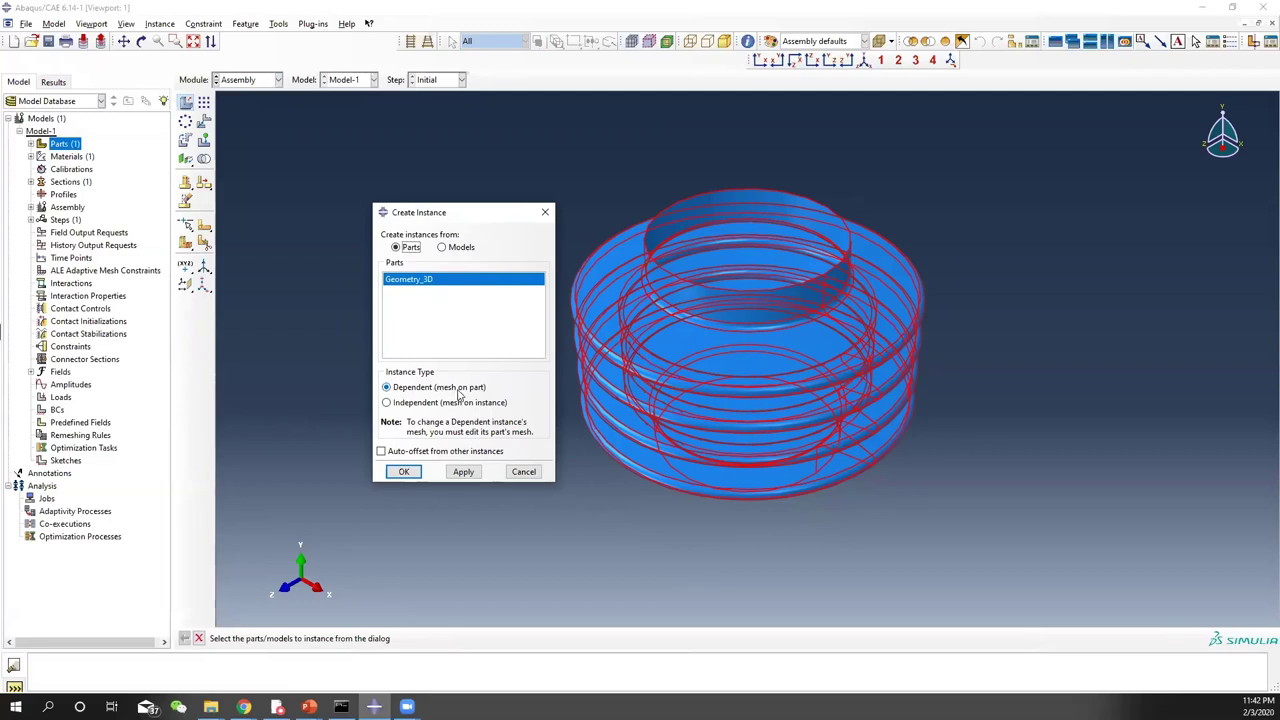
left_click(388, 403)
left_click(472, 476)
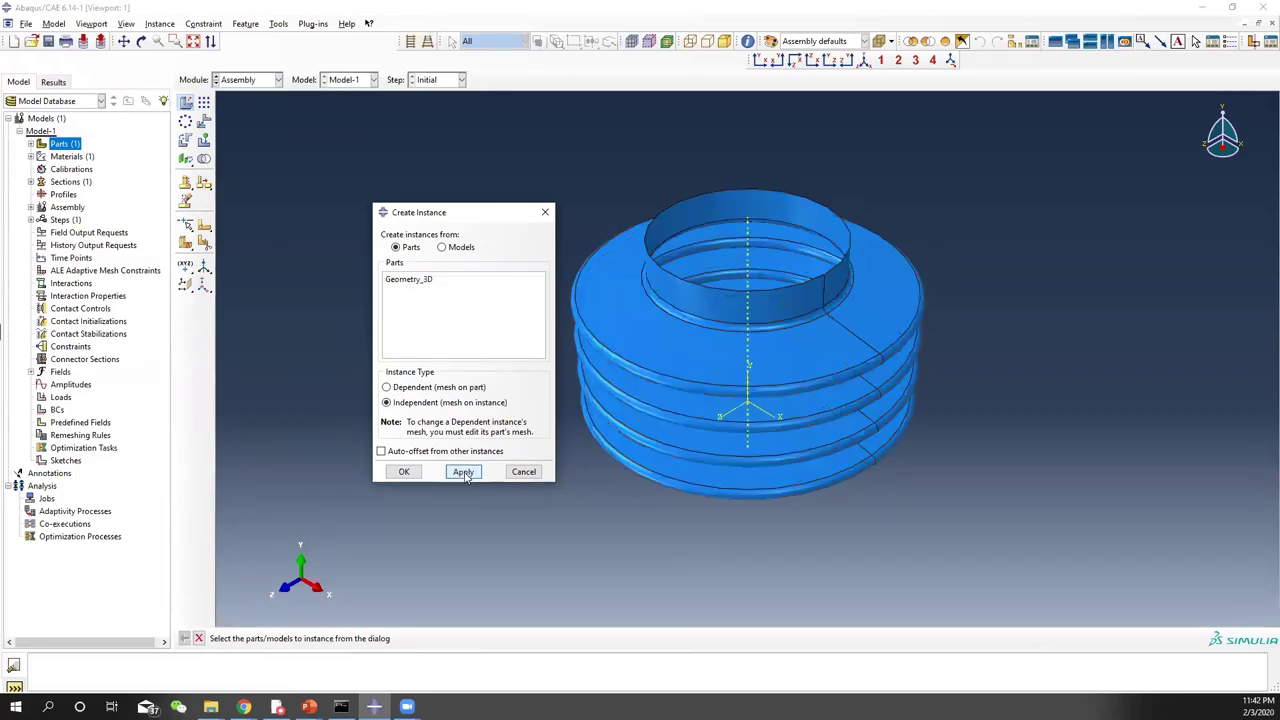
left_click(521, 472)
Create a Static, General analysis step named StaticAnalysis after the Initial step
left_click_drag(700, 480, 751, 331, "ctrl+alt")
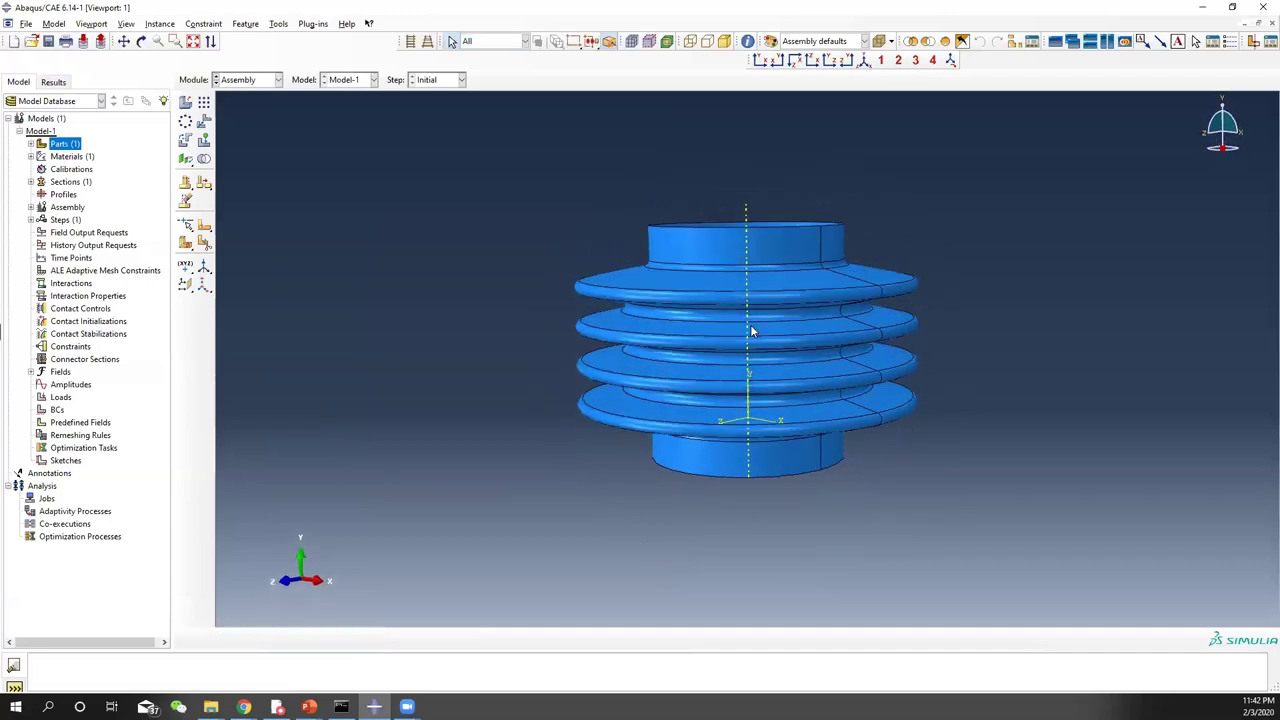
left_click_drag(760, 415, 776, 317, "ctrl+alt")
left_click(256, 80)
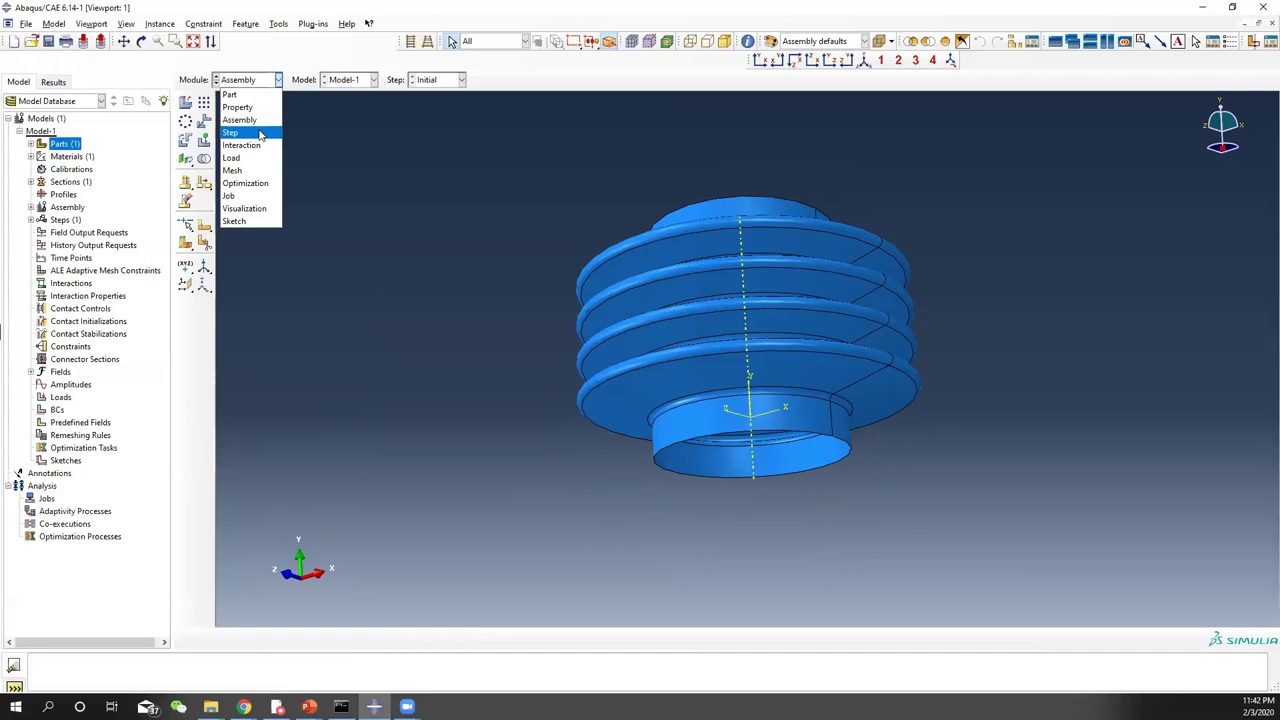
left_click(259, 133)
left_click(204, 102)
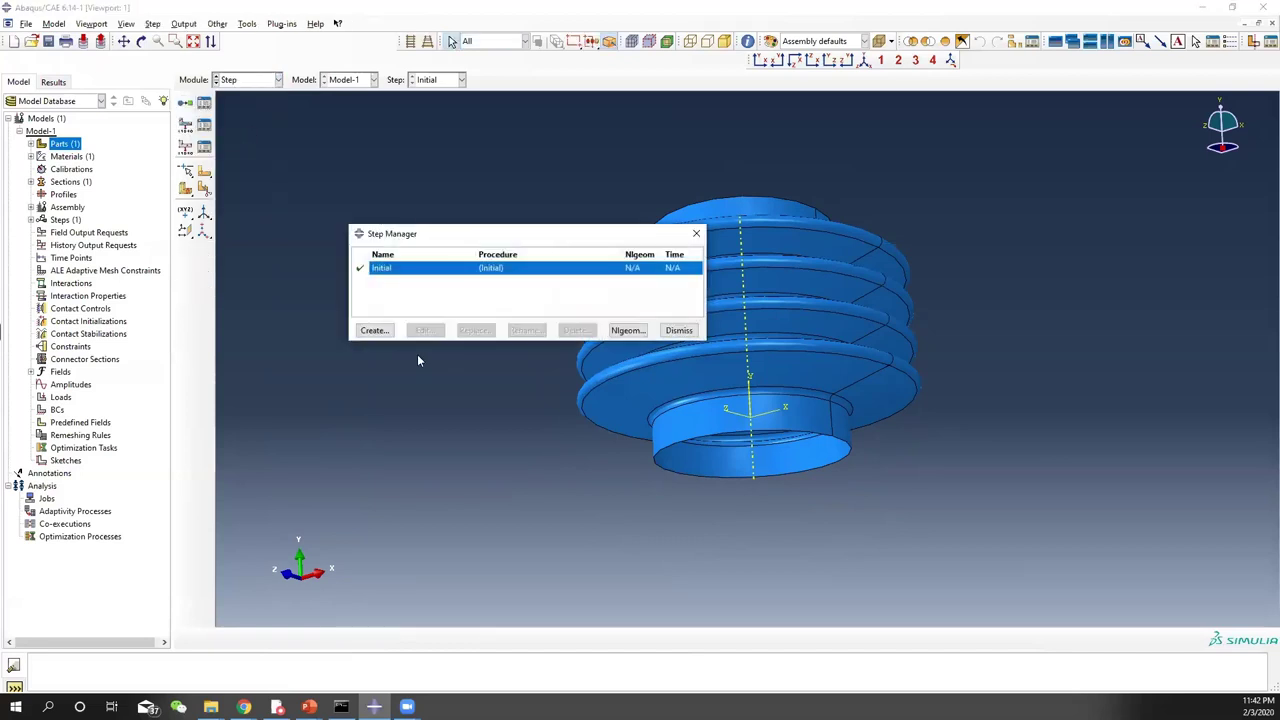
left_click(374, 330)
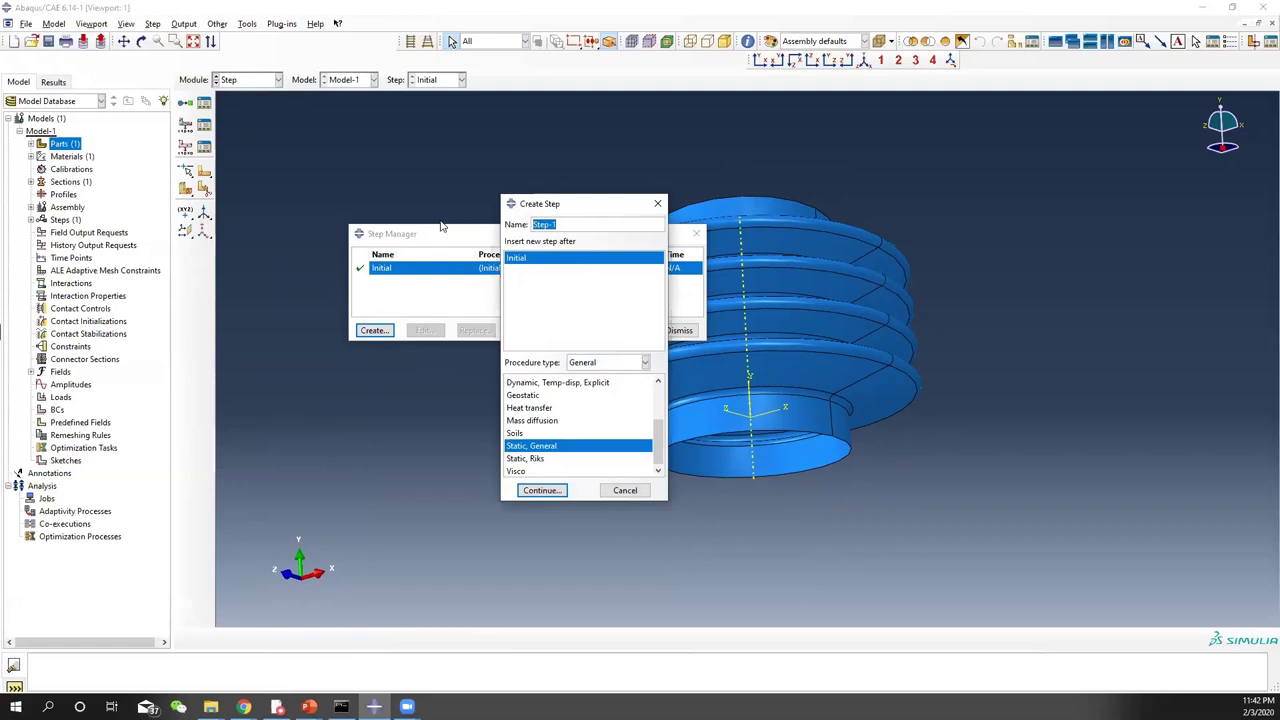
type("StaticAnalysis")
left_click(544, 491)
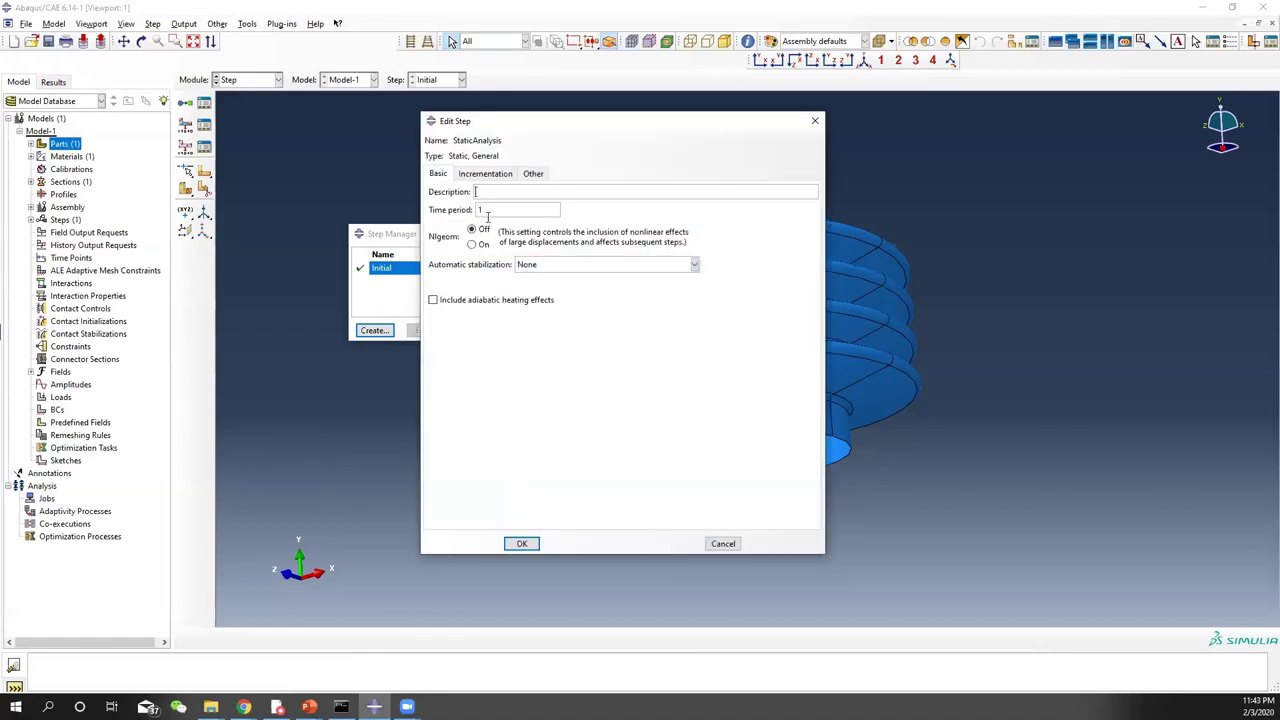
Review the StaticAnalysis step's stabilization, incrementation and solver settings, accept the defaults, and close the step manager
left_click(567, 267)
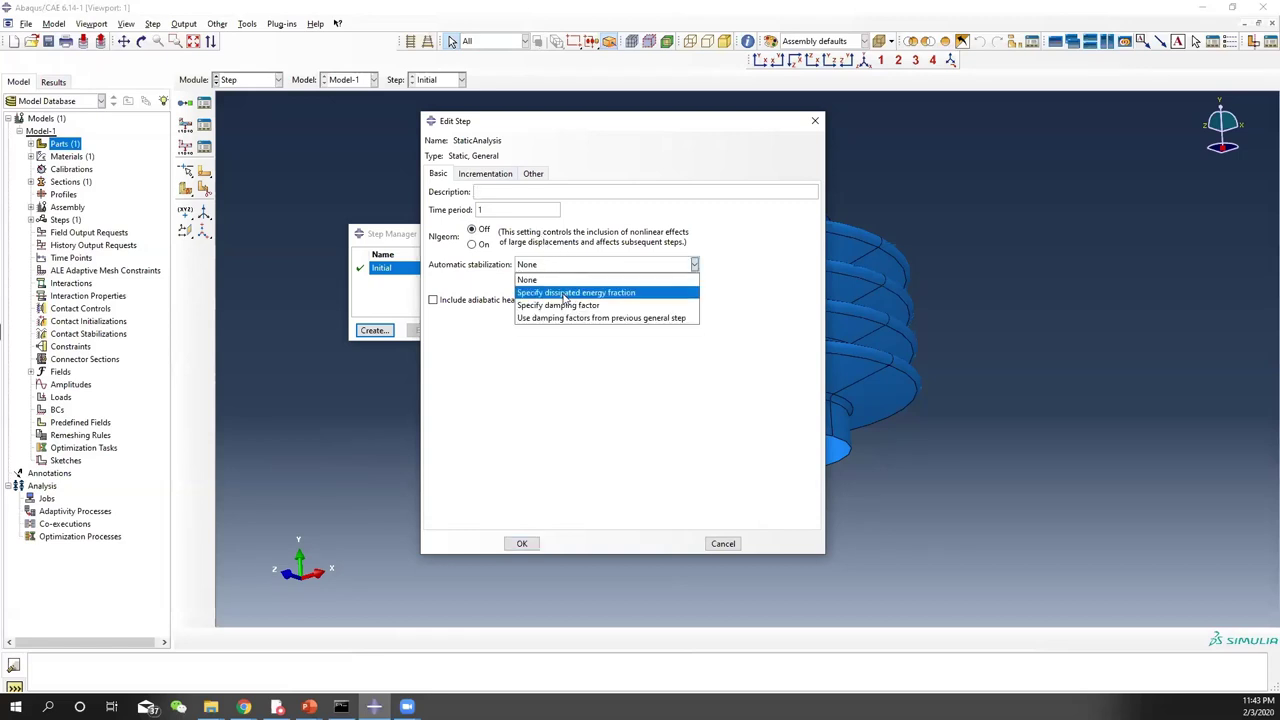
left_click(567, 280)
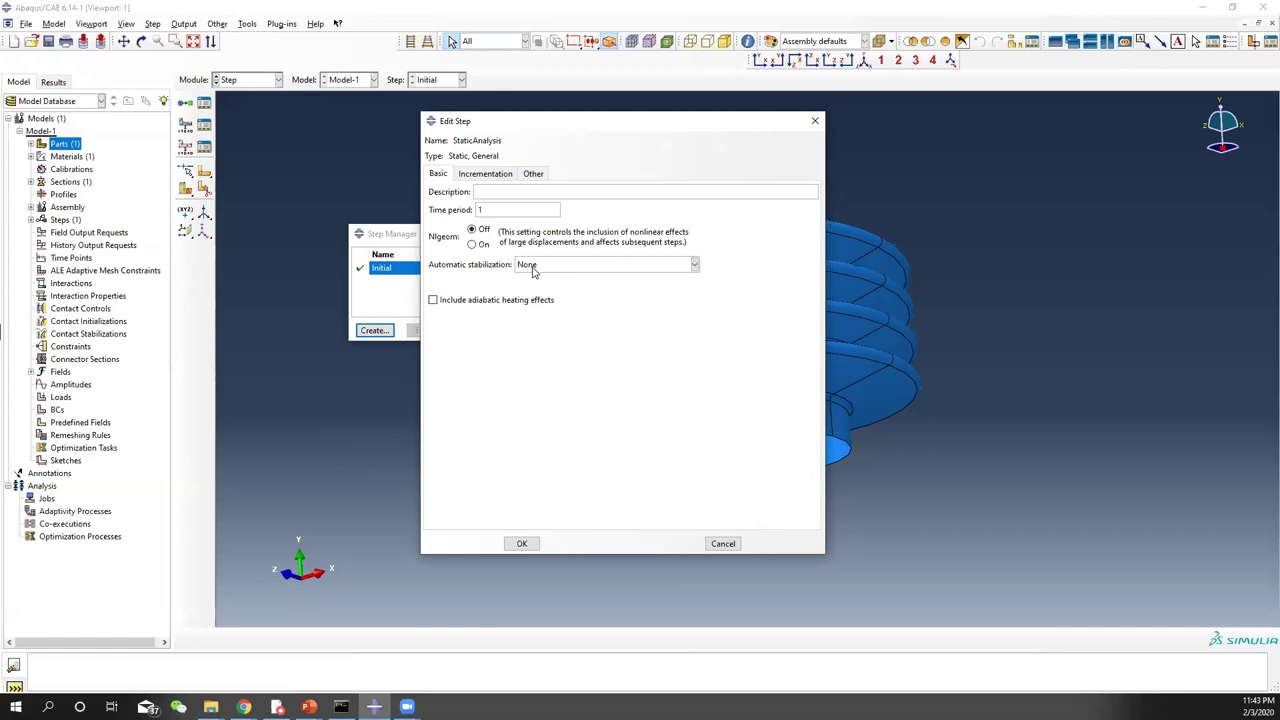
left_click(486, 176)
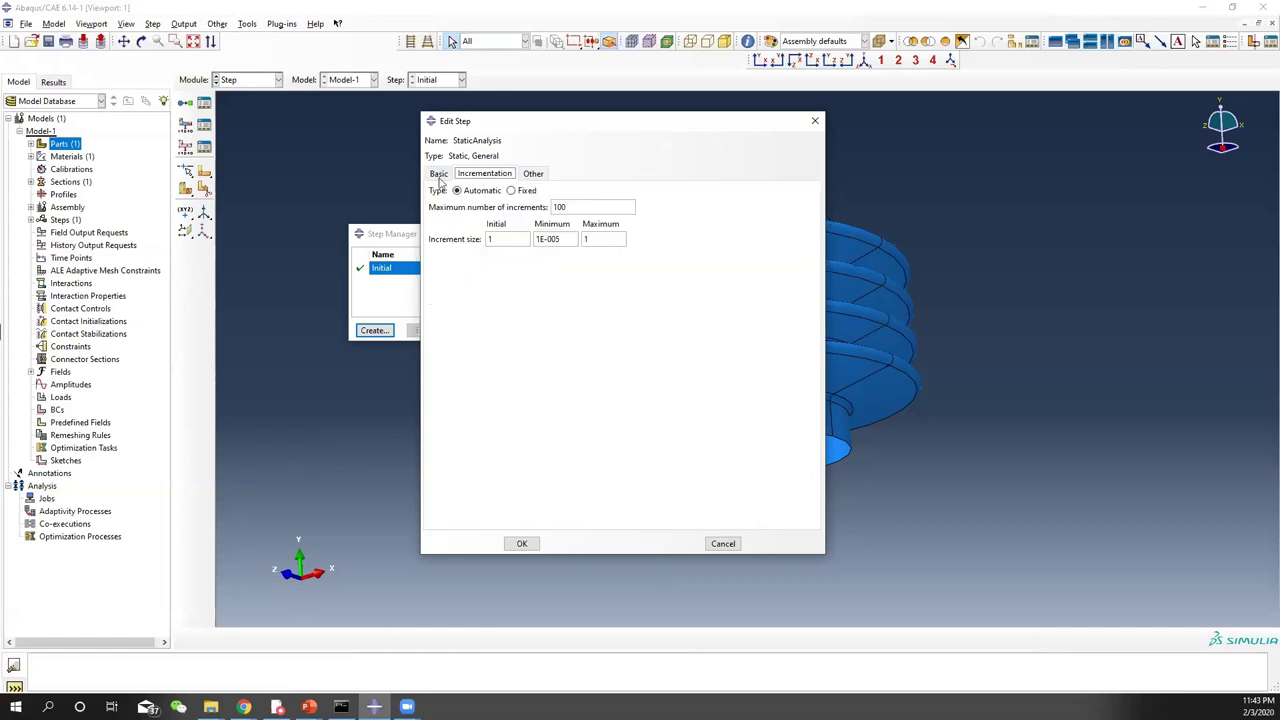
double_click(506, 239)
left_click(534, 175)
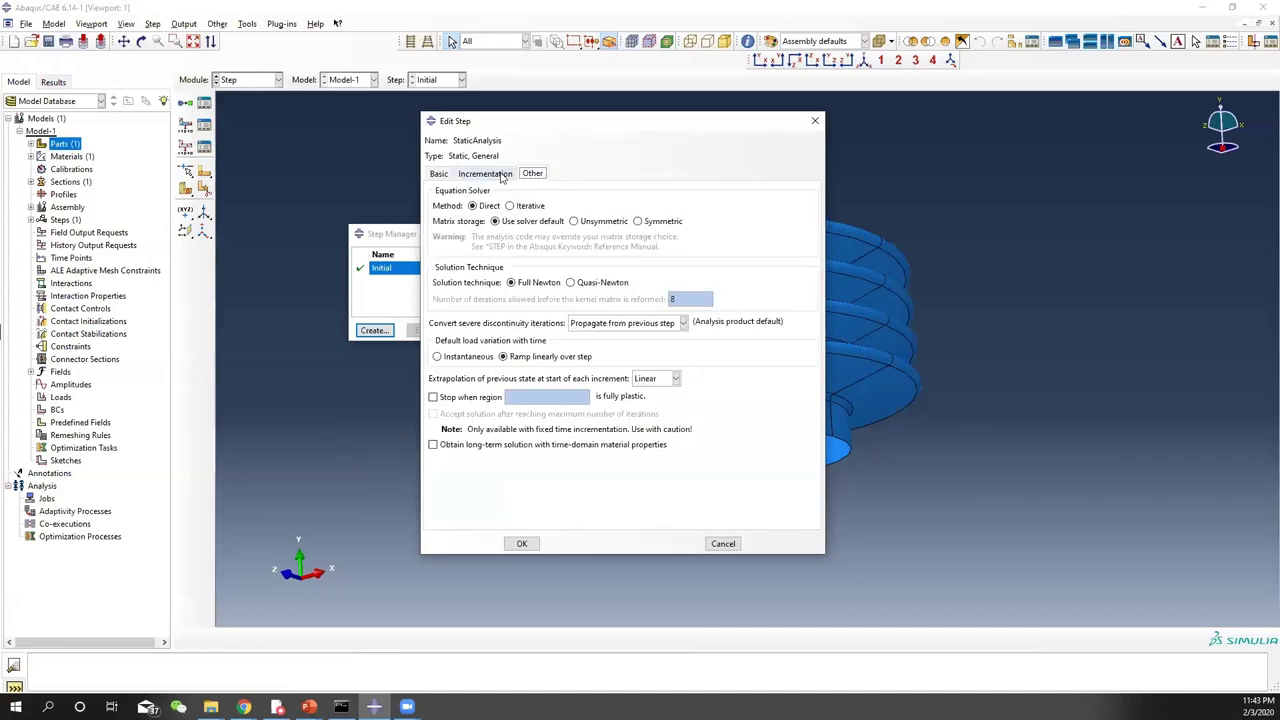
left_click(486, 174)
left_click(438, 174)
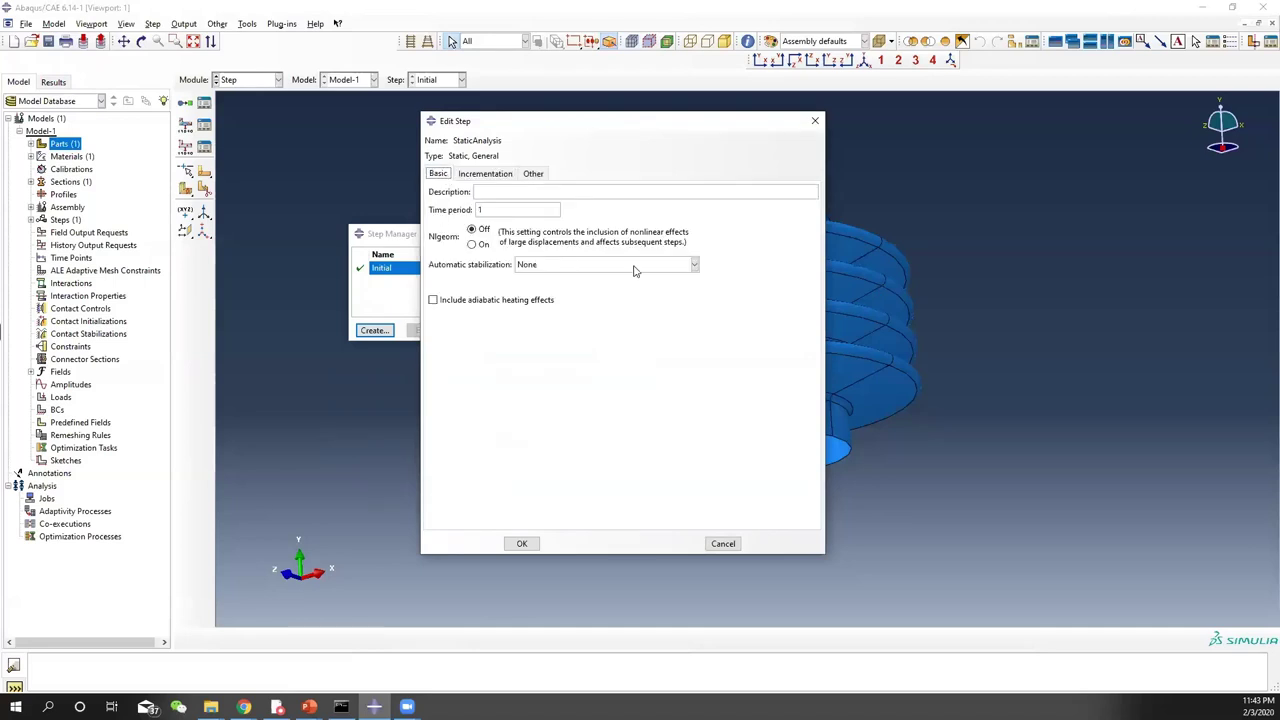
left_click(521, 543)
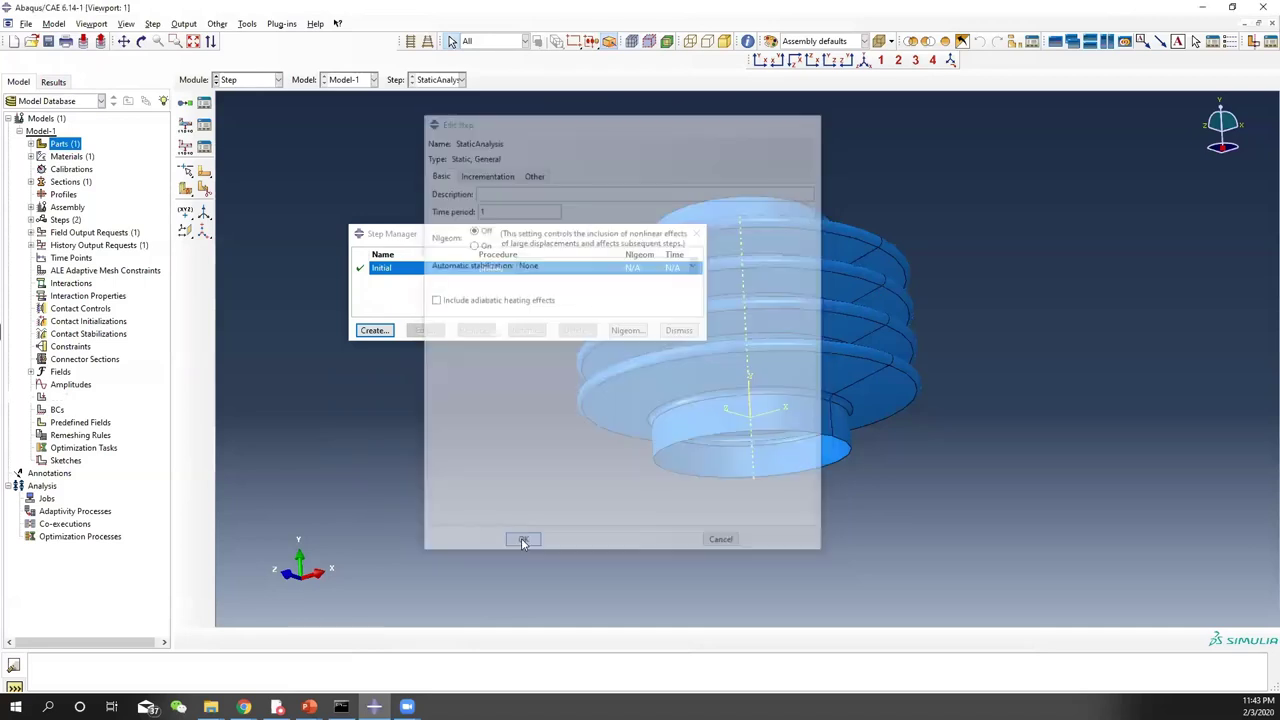
left_click(697, 233)
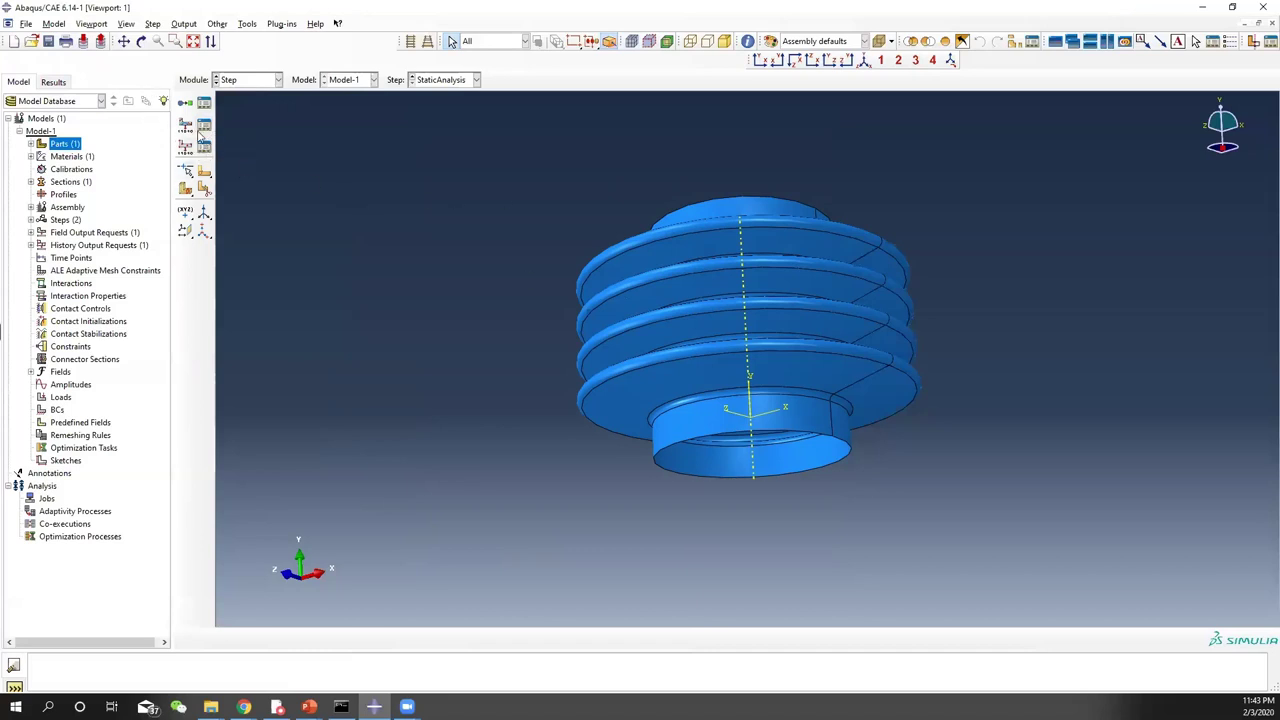
Edit the F-Output-1 field output request and exclude the Forces/Reactions and Contact output variables
left_click(204, 124)
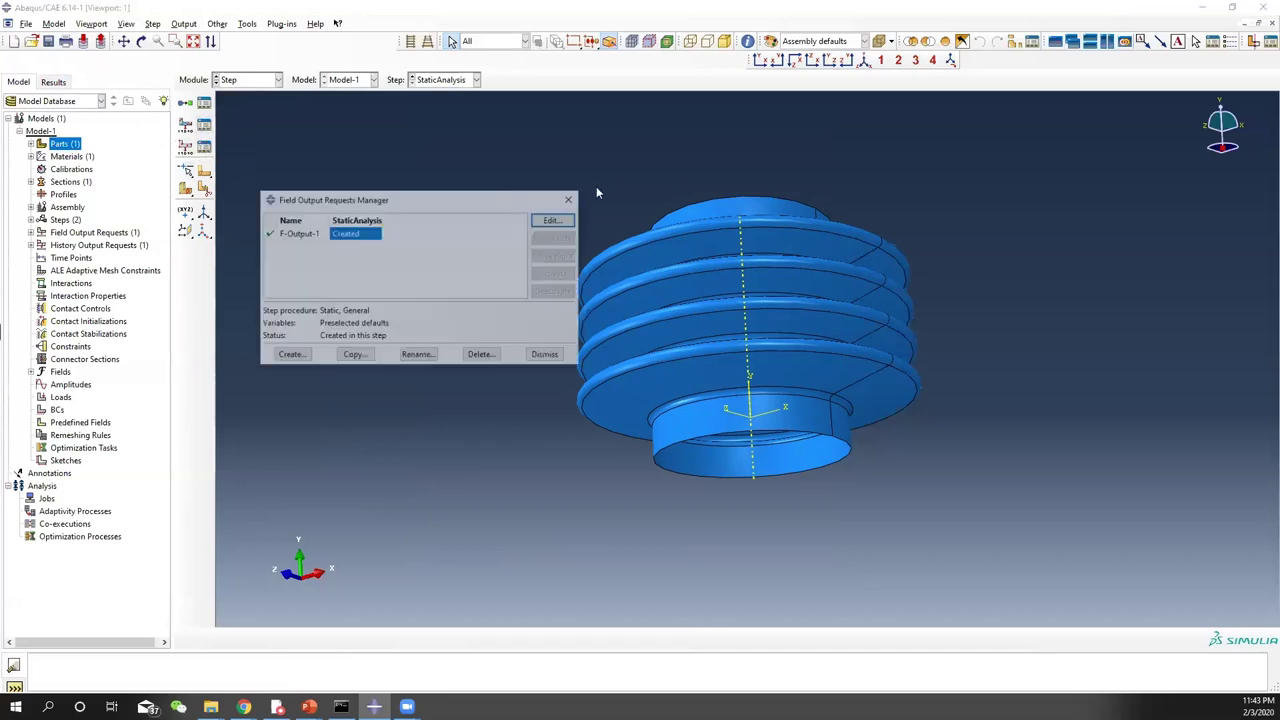
left_click(553, 220)
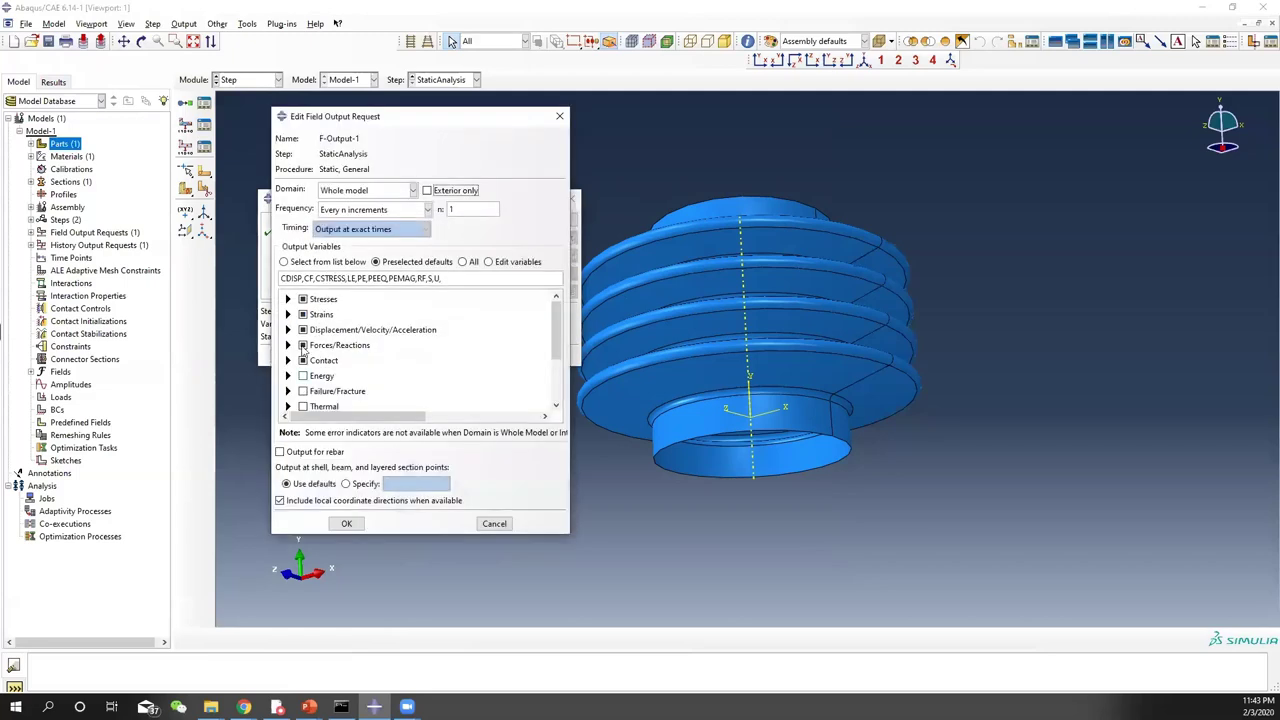
left_click(288, 330)
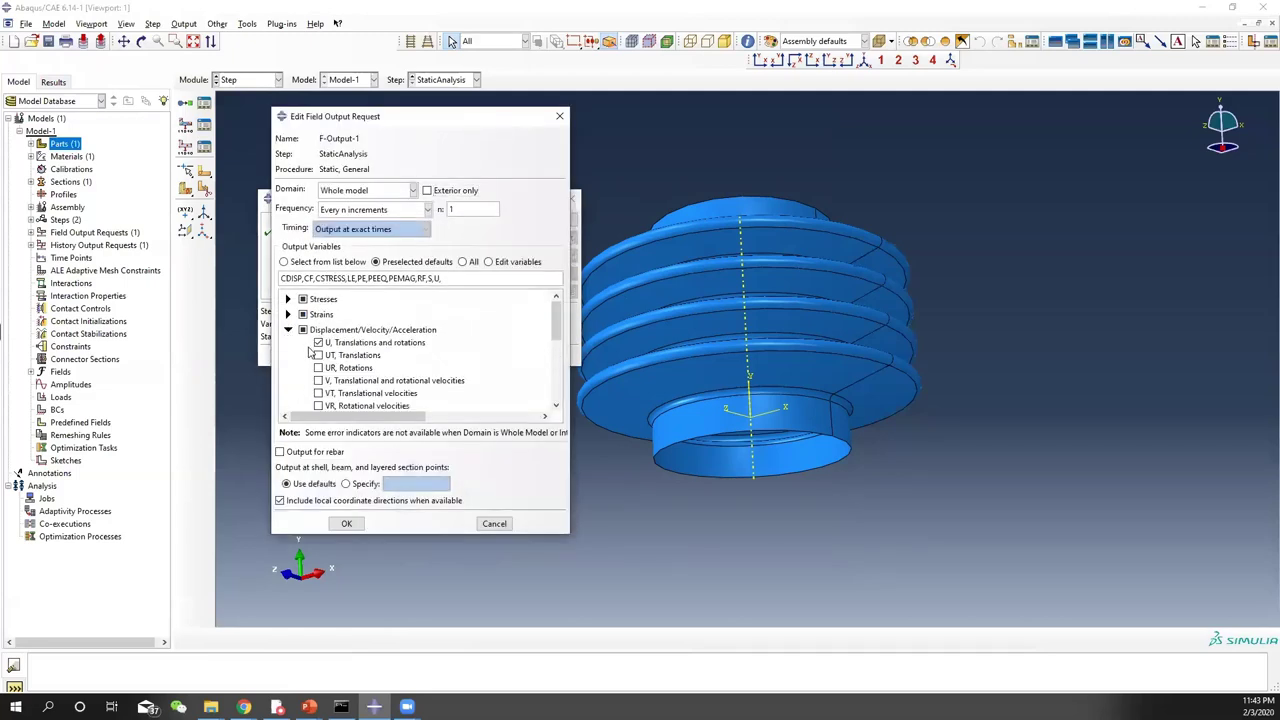
left_click(288, 330)
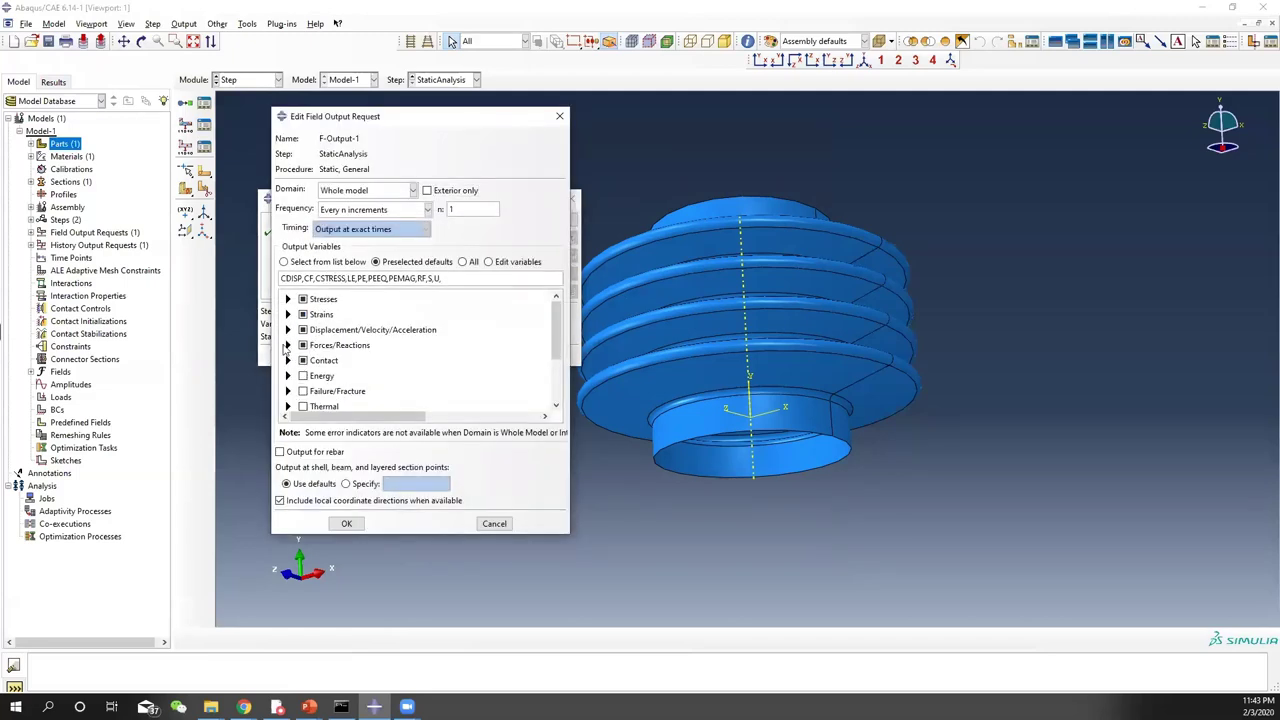
left_click(288, 345)
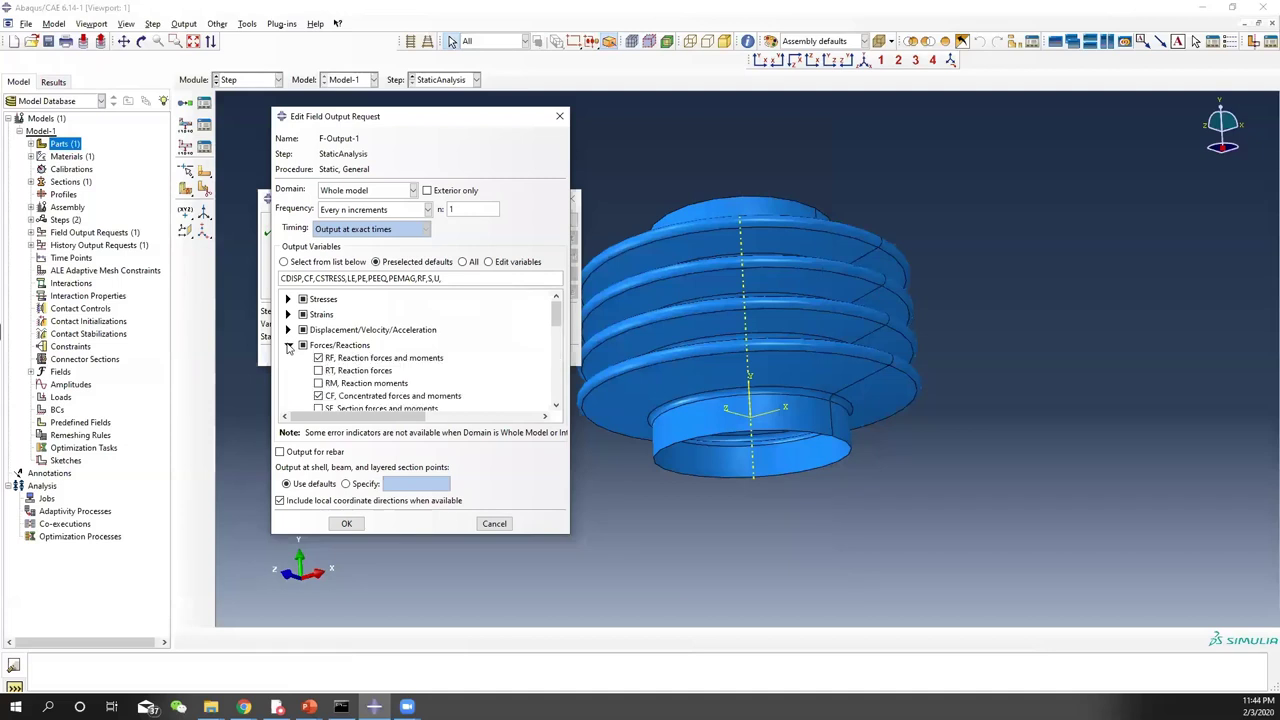
left_click(288, 345)
left_click(303, 345)
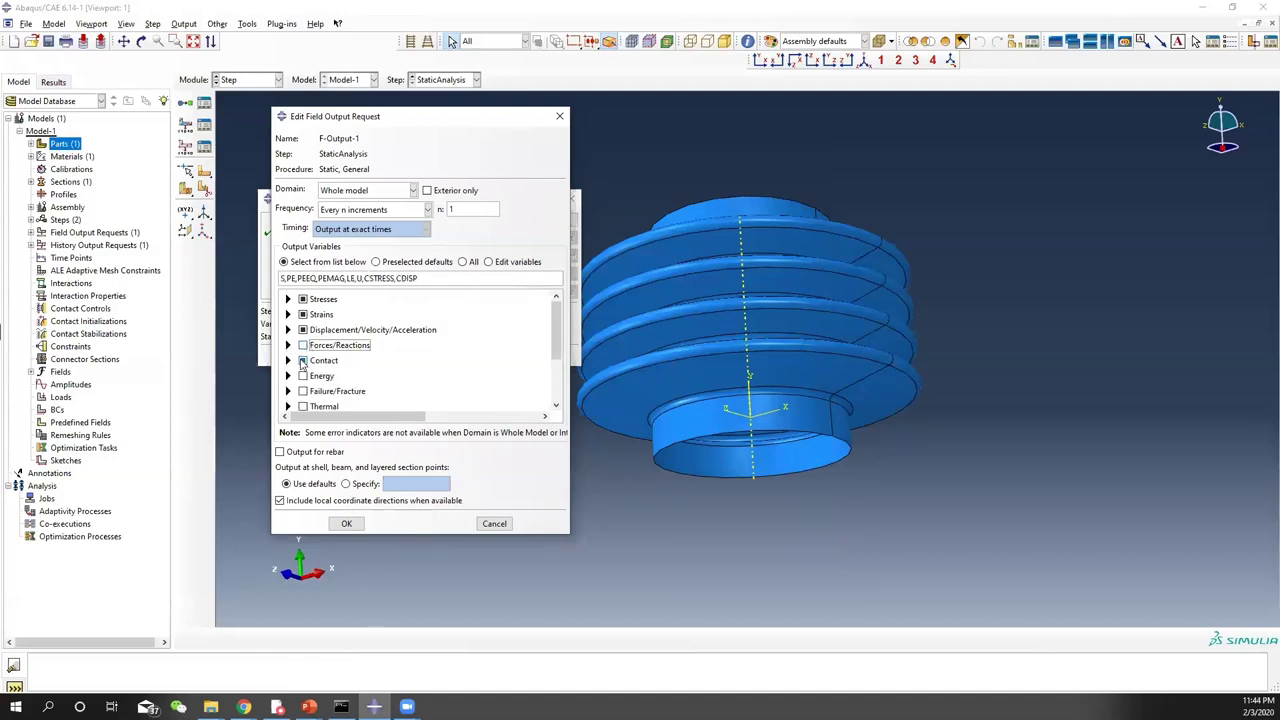
left_click(303, 360)
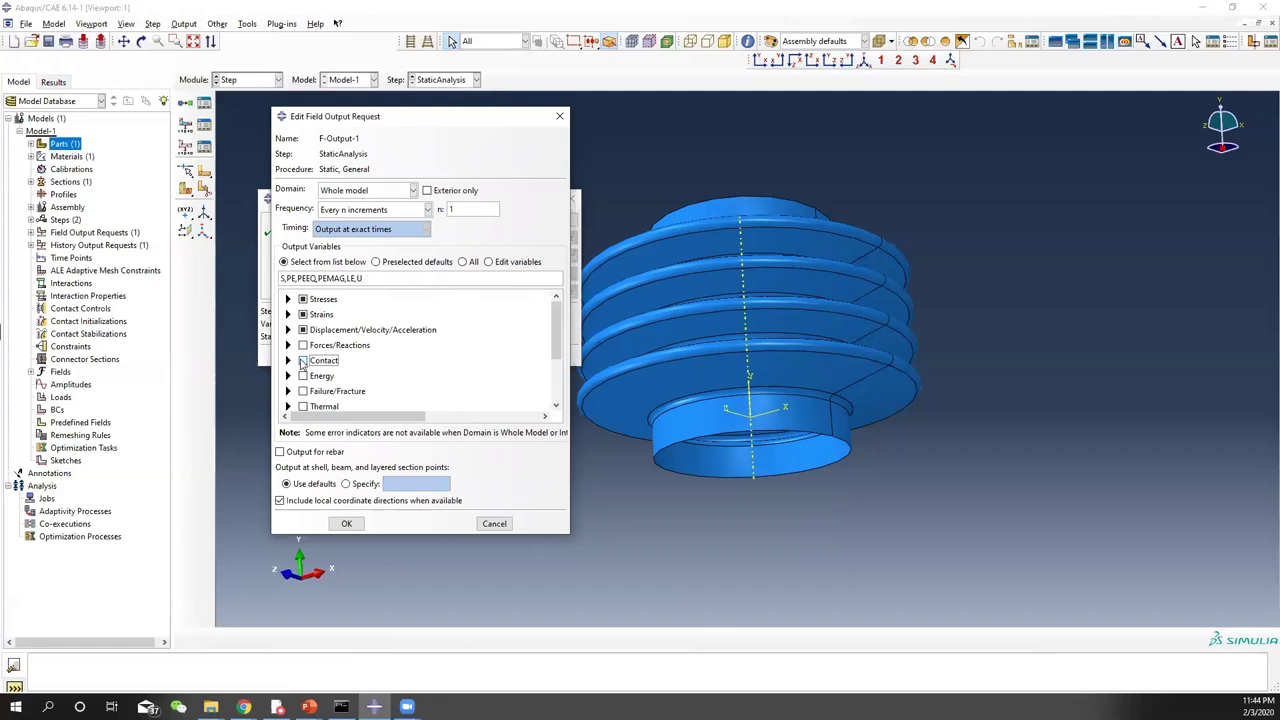
Exclude the strain outputs, add MISES equivalent stress to the field output request, and accept the request
left_click(288, 314)
left_click(288, 314)
left_click(303, 314)
left_click(288, 299)
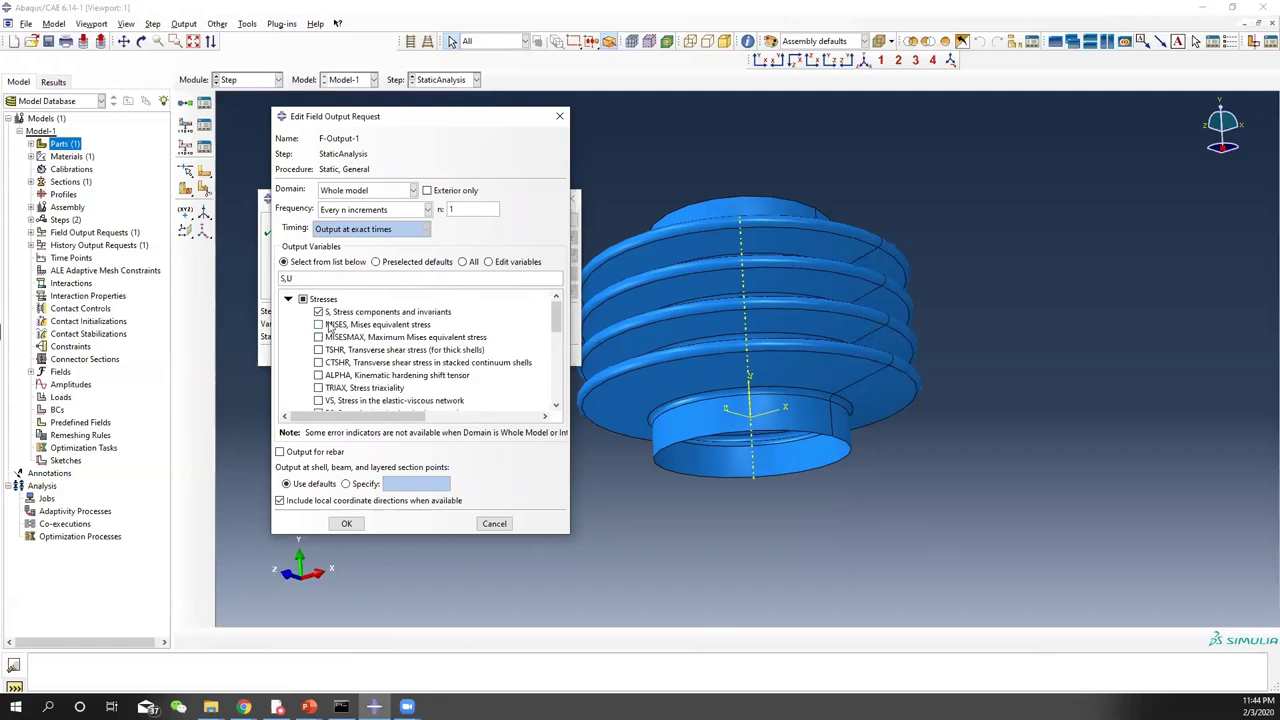
left_click(318, 325)
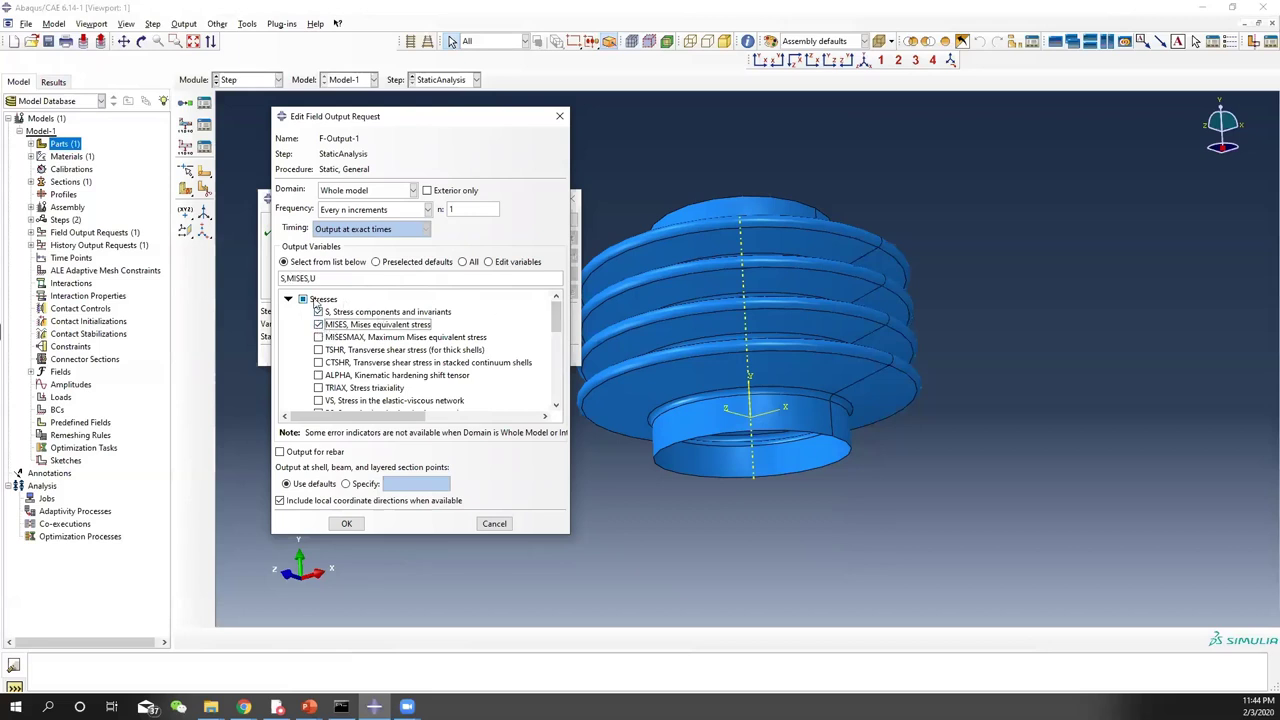
left_click(289, 299)
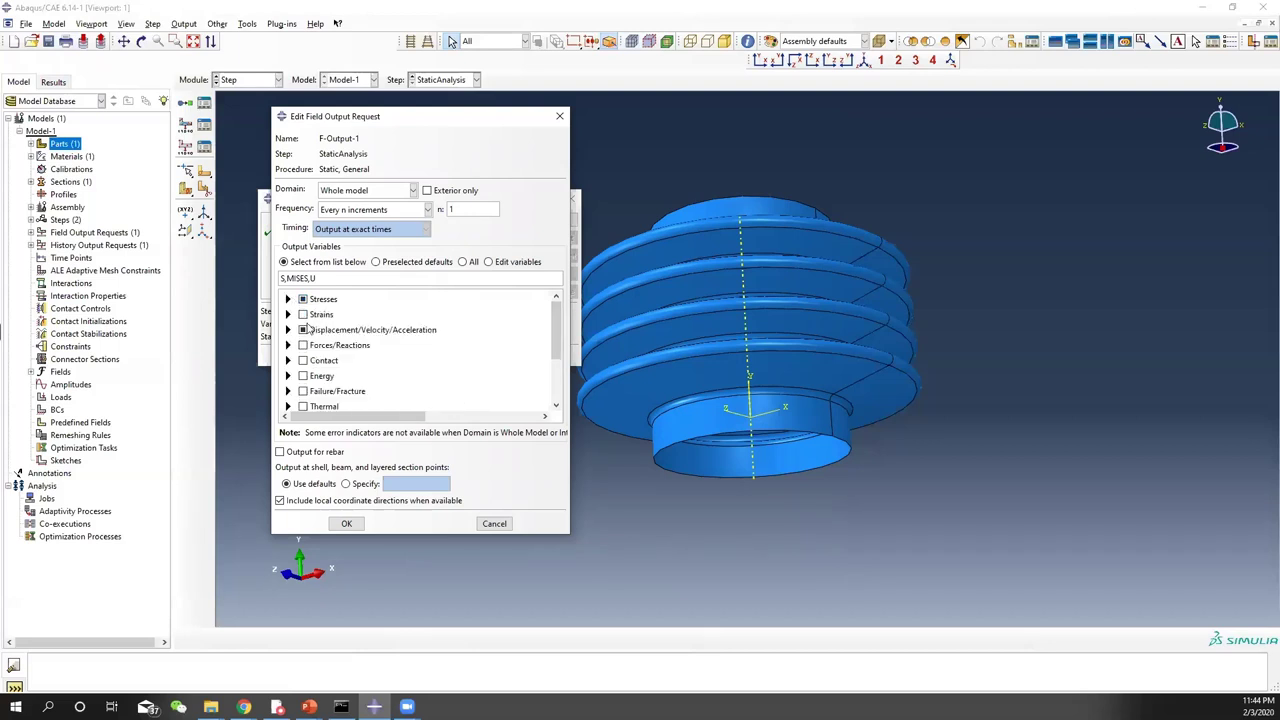
left_click(356, 524)
left_click(573, 198)
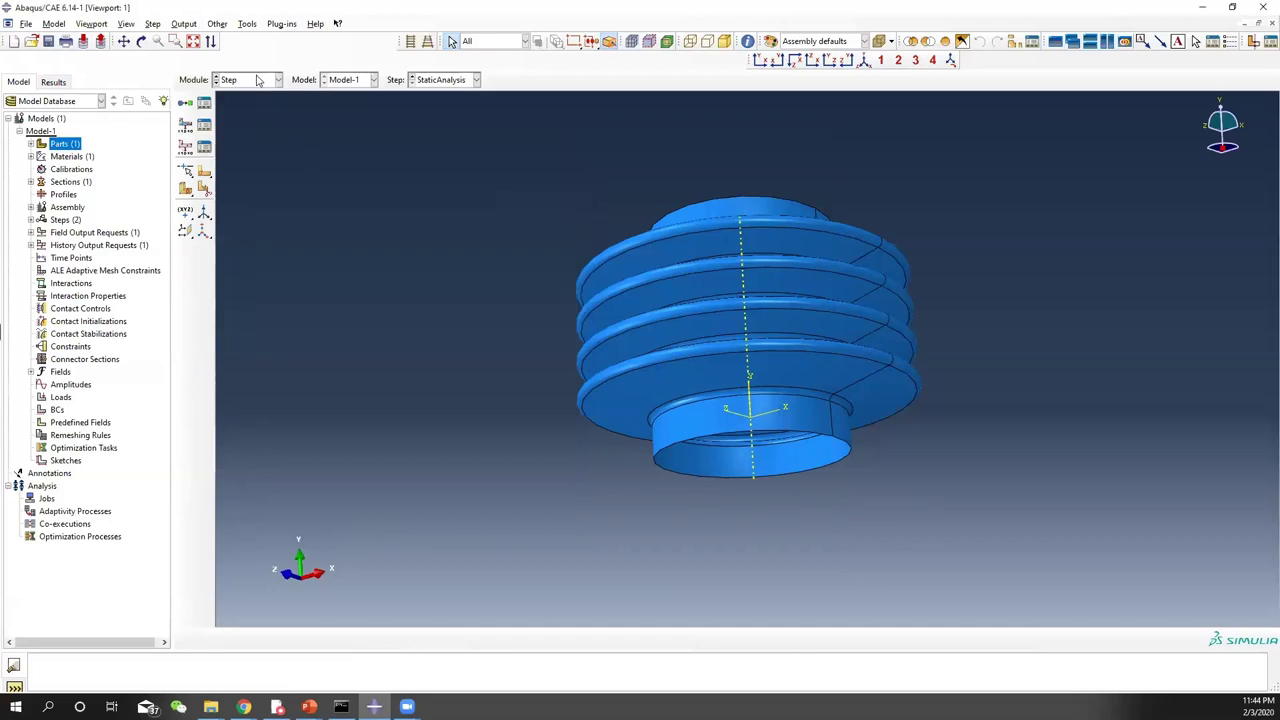
Switch to the Interaction module and check the Details slide in PowerPoint for the required contact friction coefficient
left_click(262, 80)
left_click(248, 148)
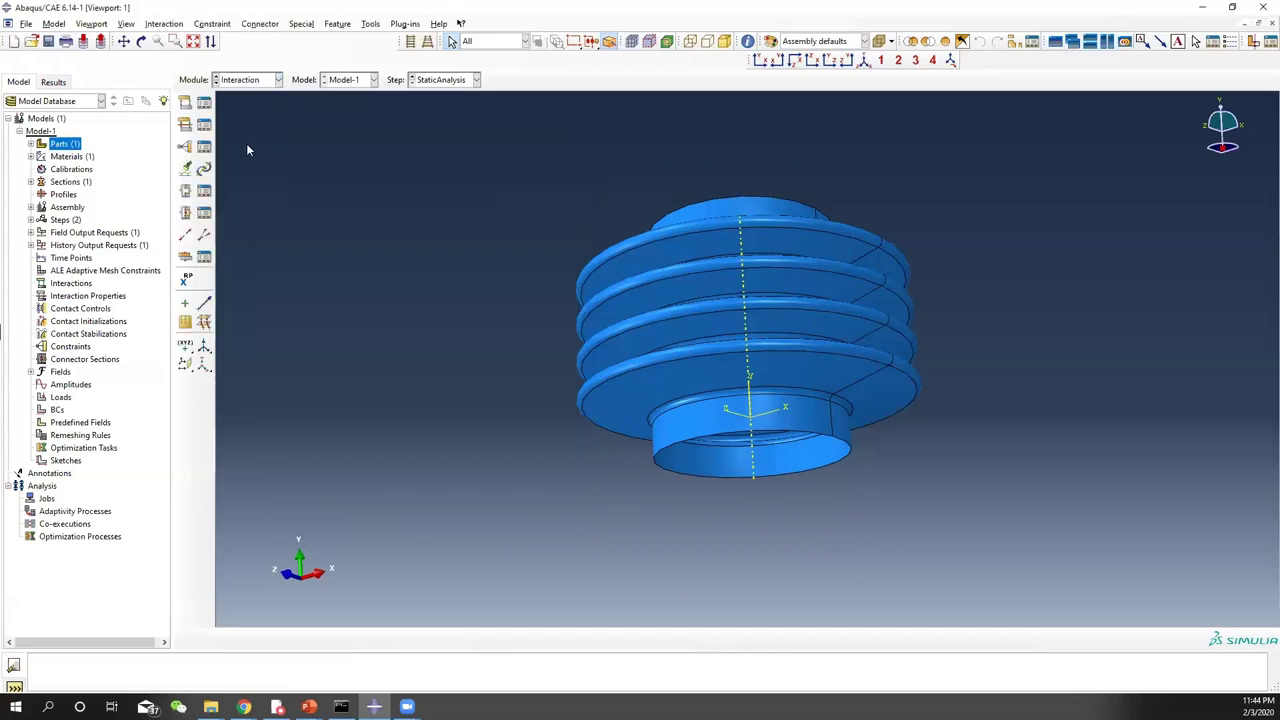
left_click_drag(777, 323, 803, 415, "ctrl+alt")
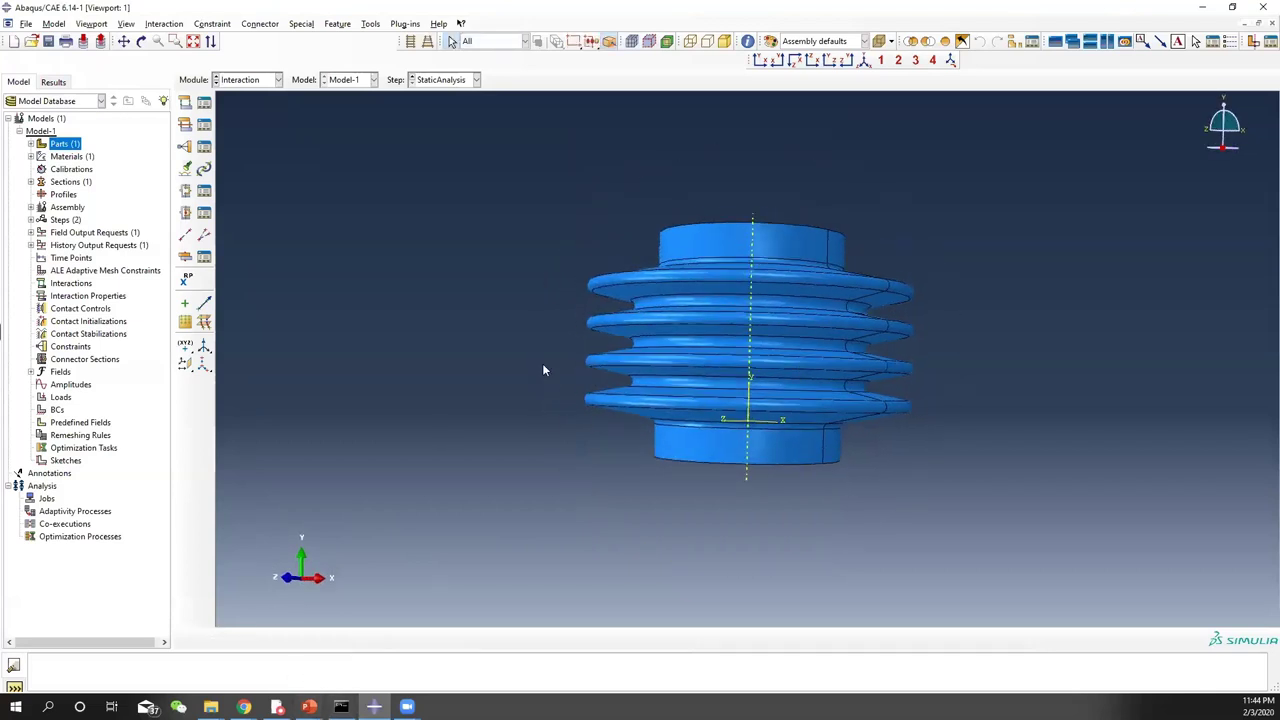
key("alt+Tab")
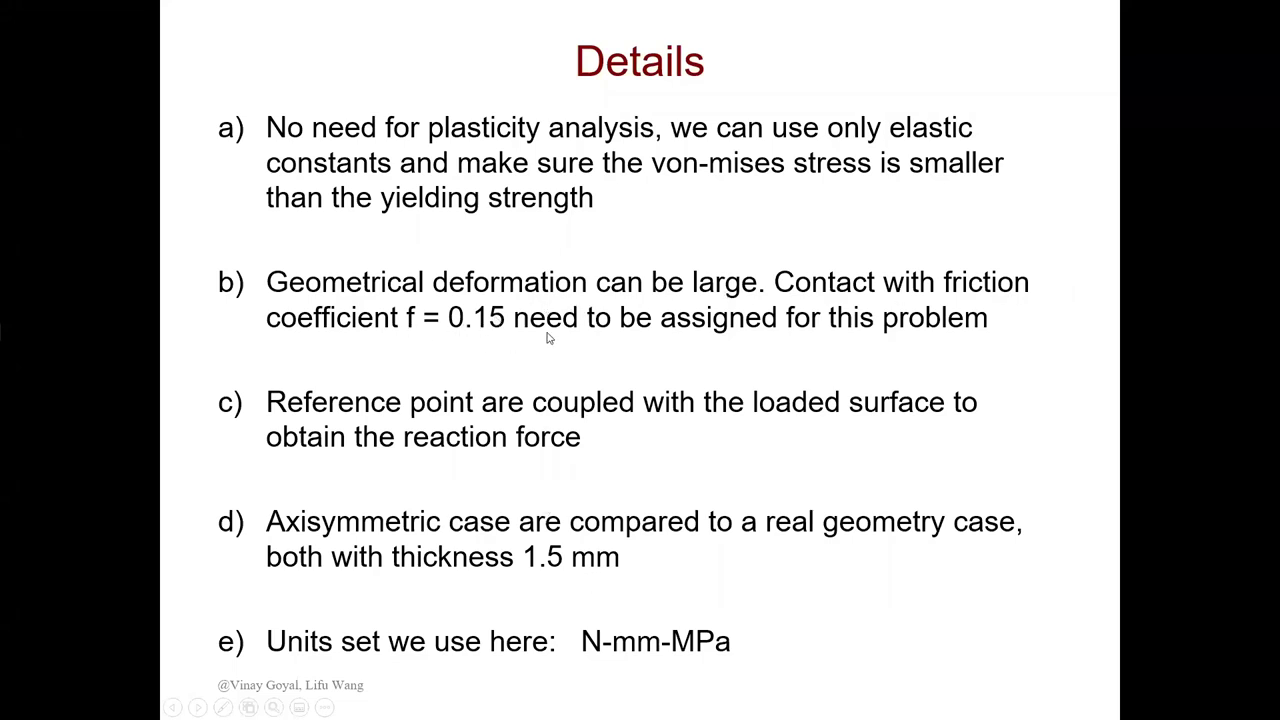
key("alt+Tab")
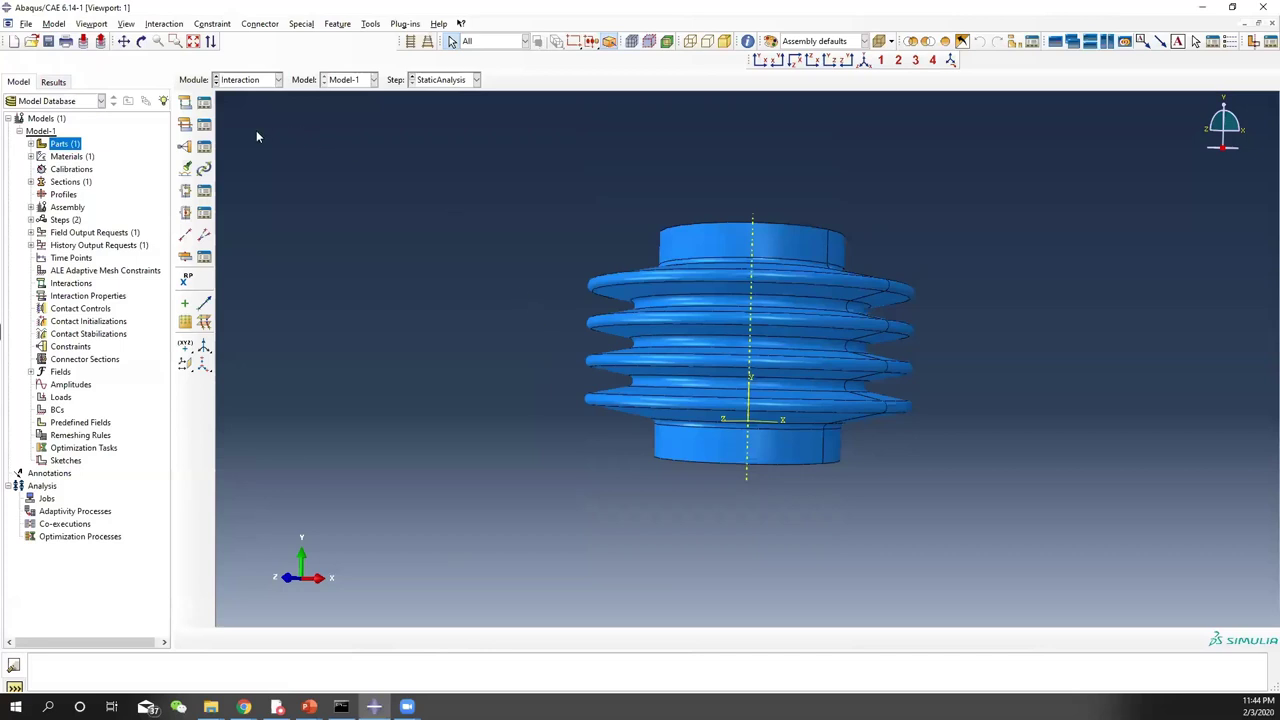
left_click(204, 104)
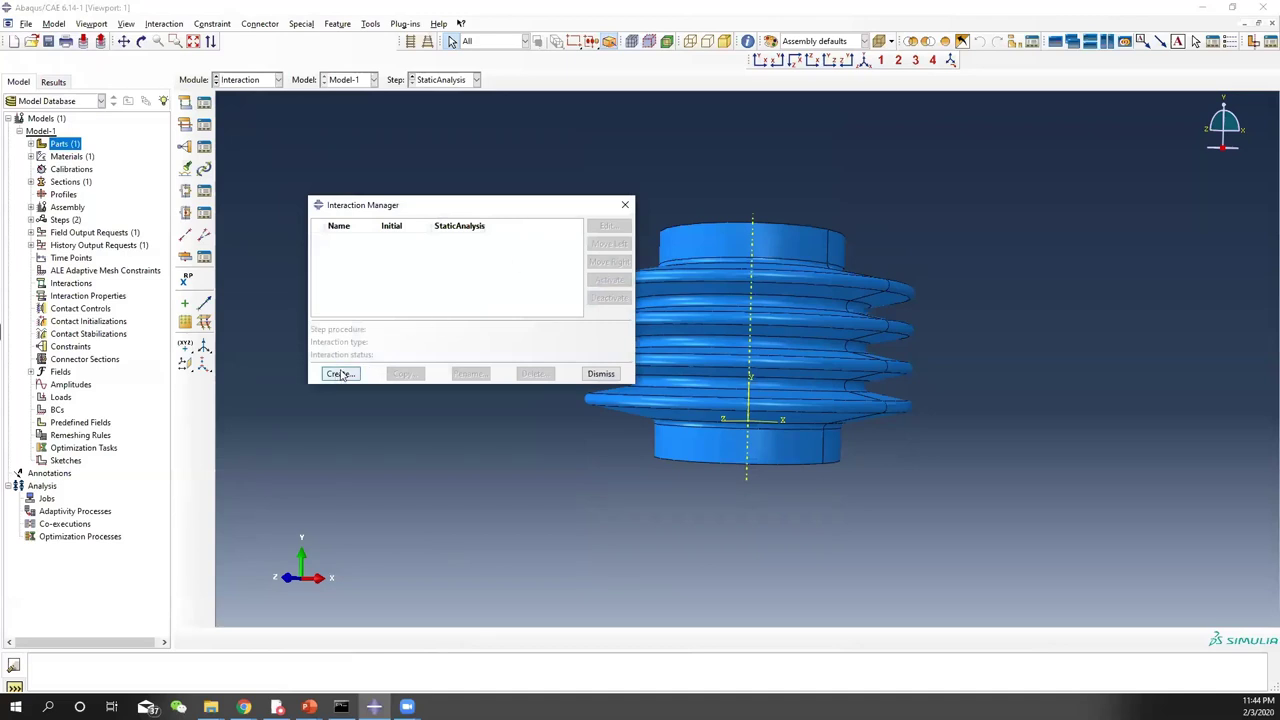
left_click(625, 205)
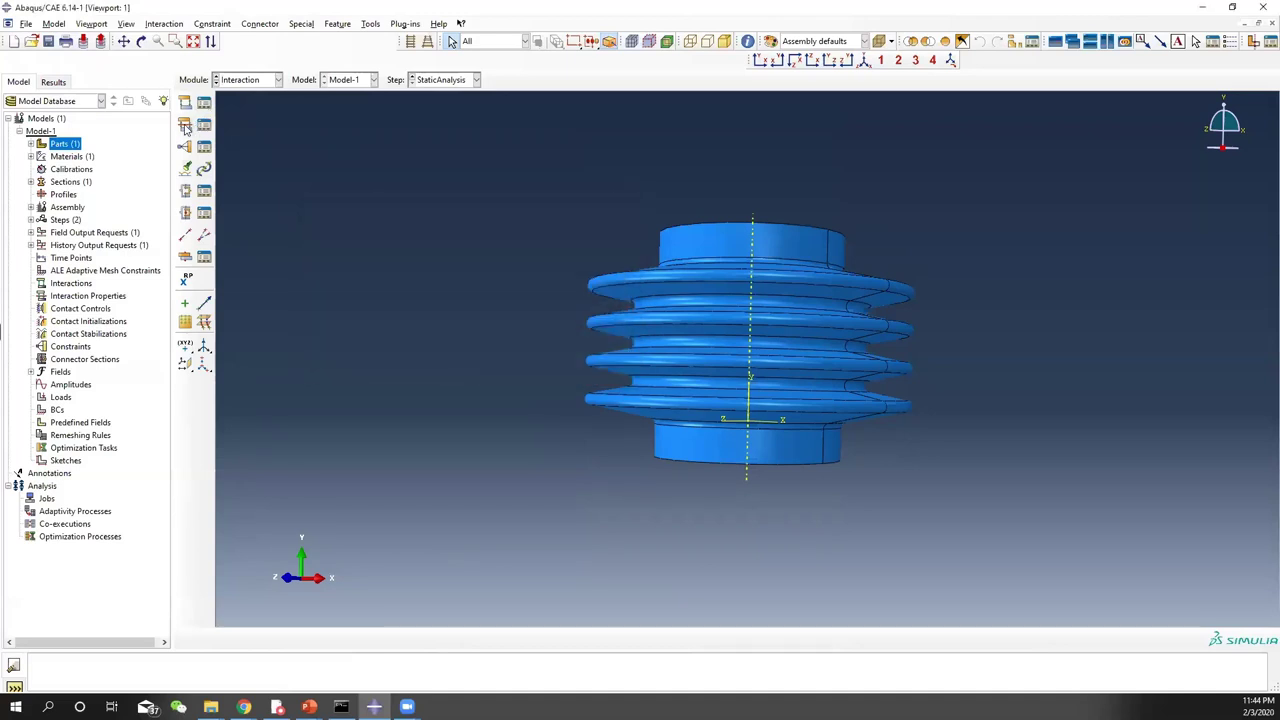
Create a Contact interaction property named IntSliding
left_click(185, 125)
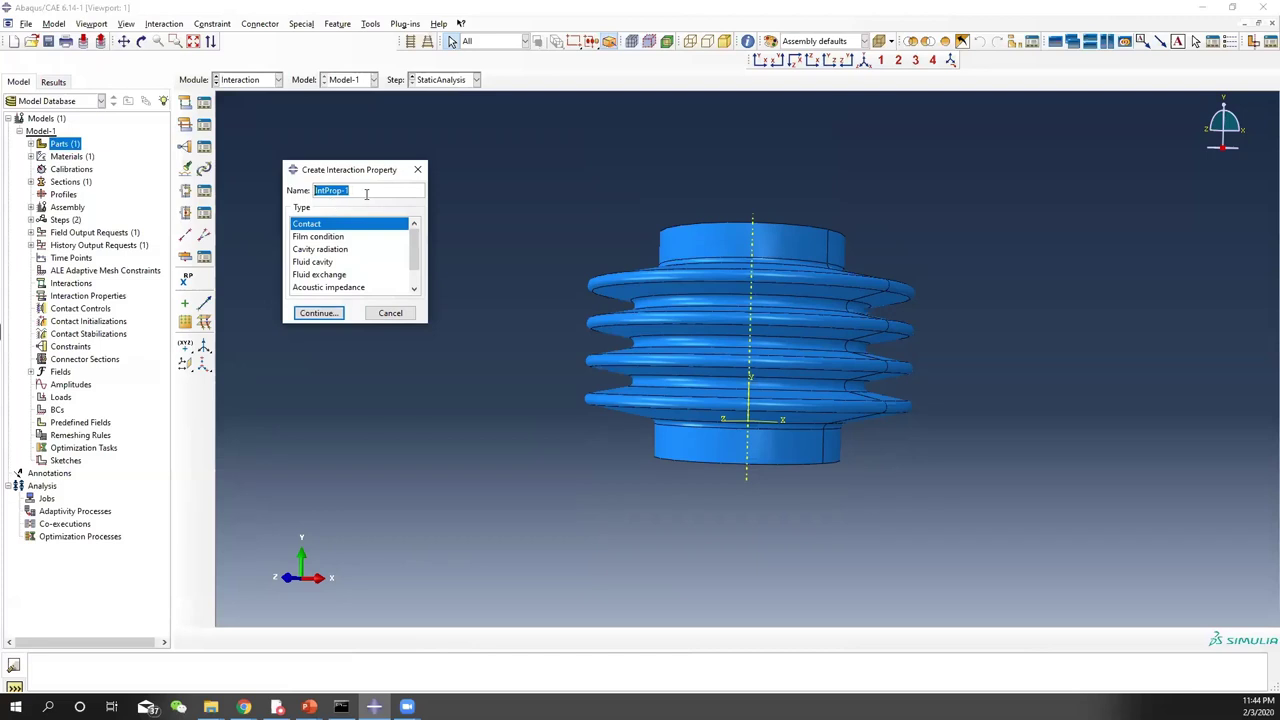
type("IntSliding")
left_click(319, 313)
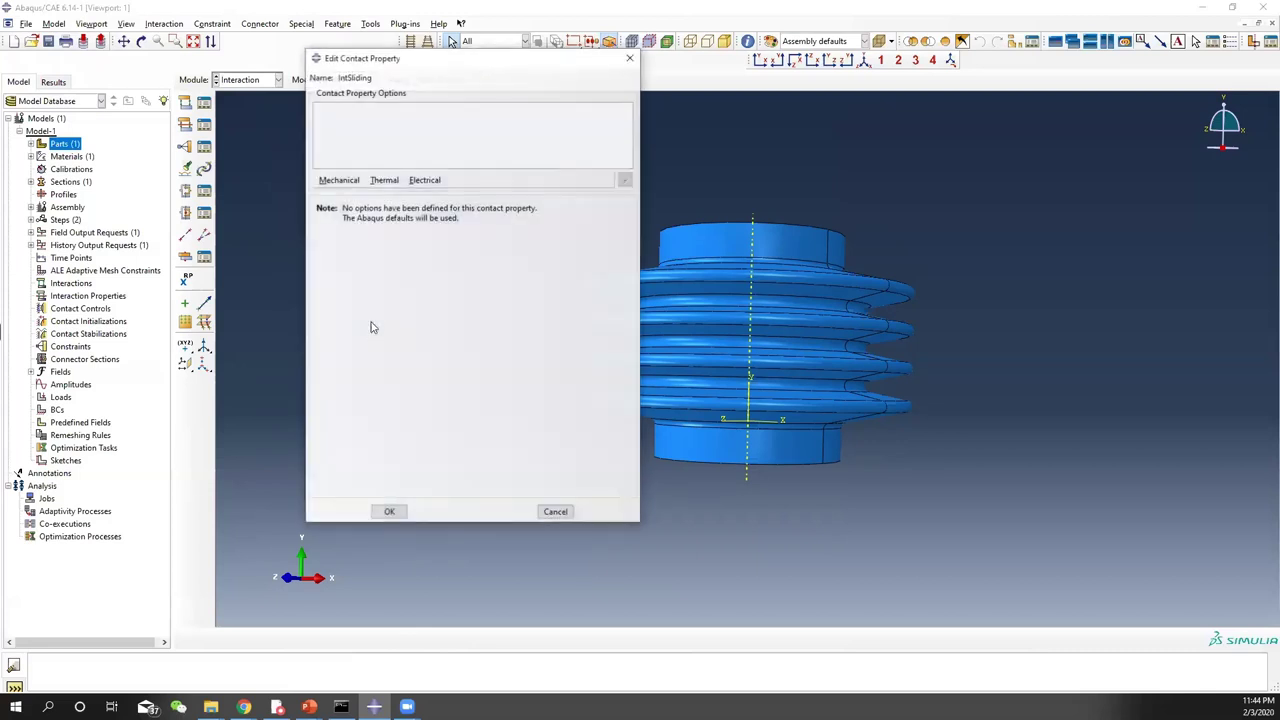
Give IntSliding a tangential behavior with Penalty friction formulation and a friction coefficient of 0.15
left_click(340, 181)
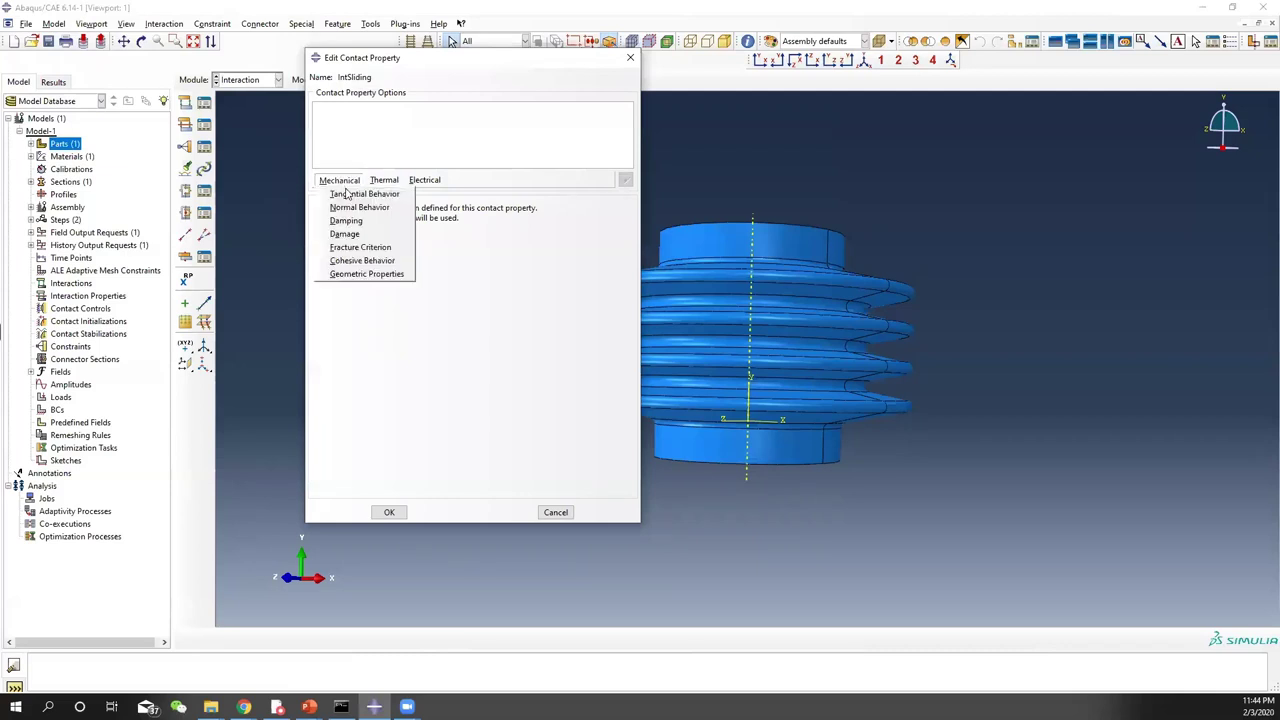
left_click(355, 197)
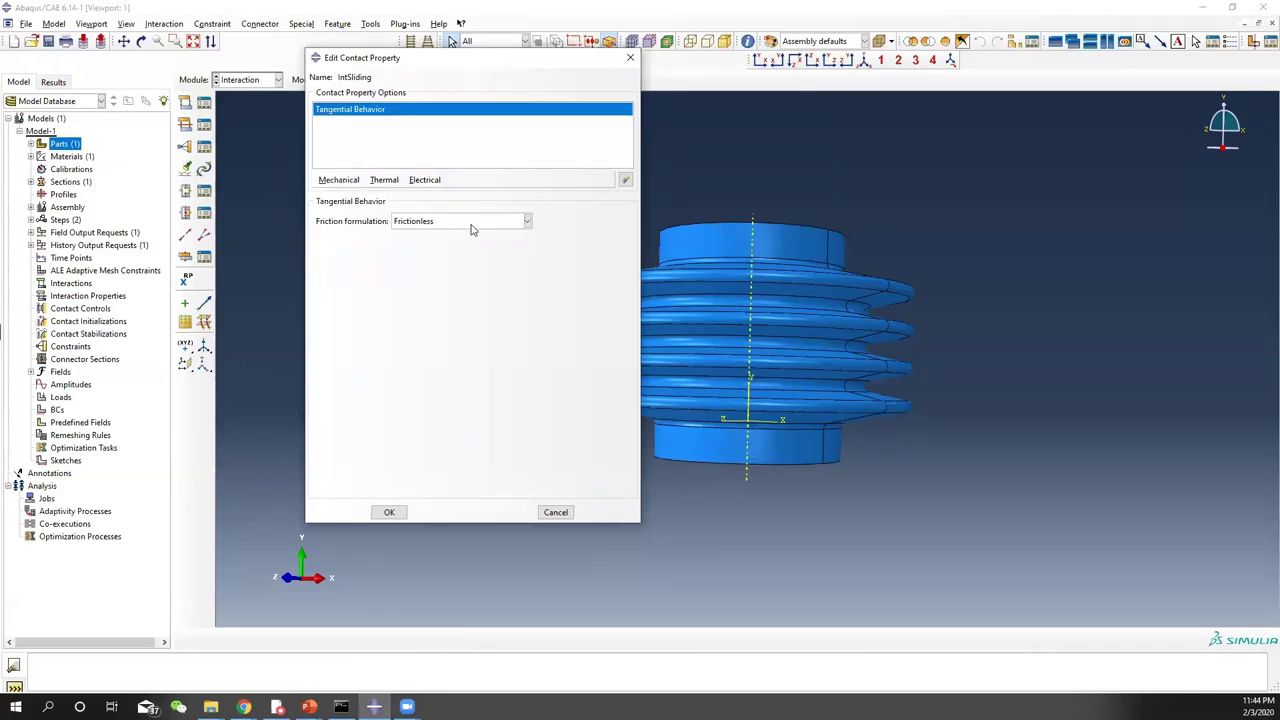
left_click(468, 224)
left_click(454, 251)
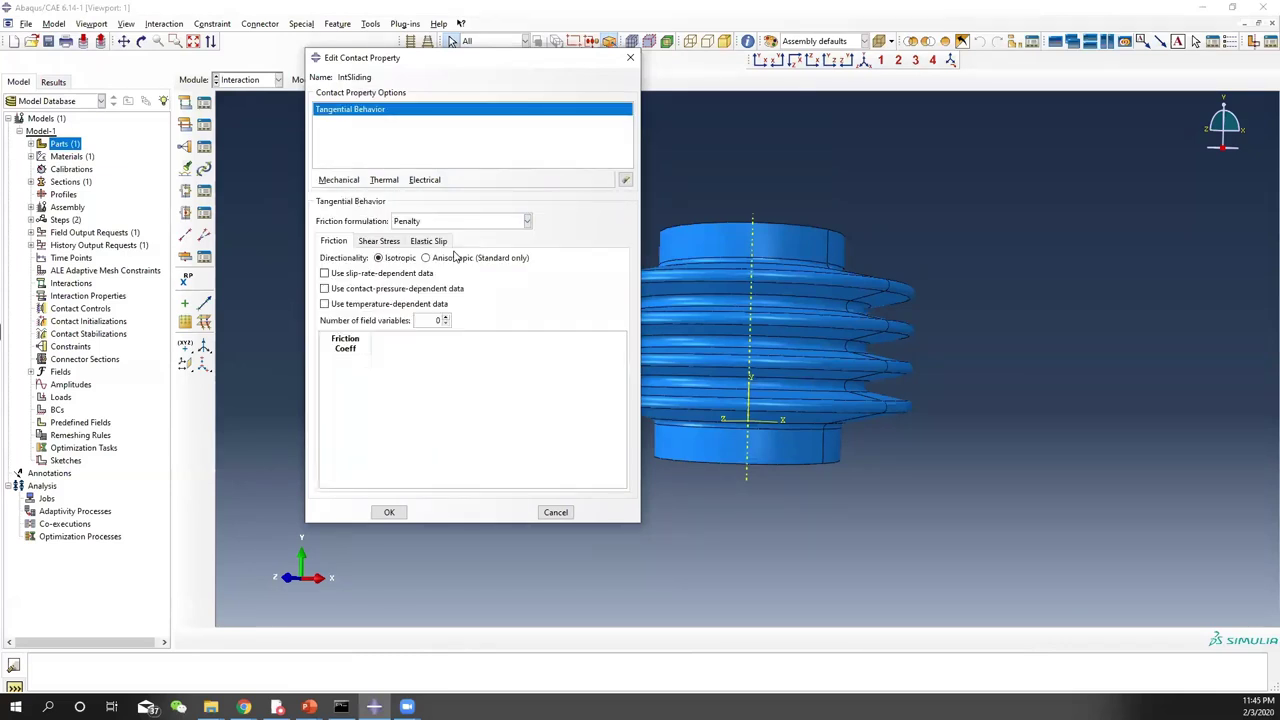
left_click(356, 362)
left_click(555, 363)
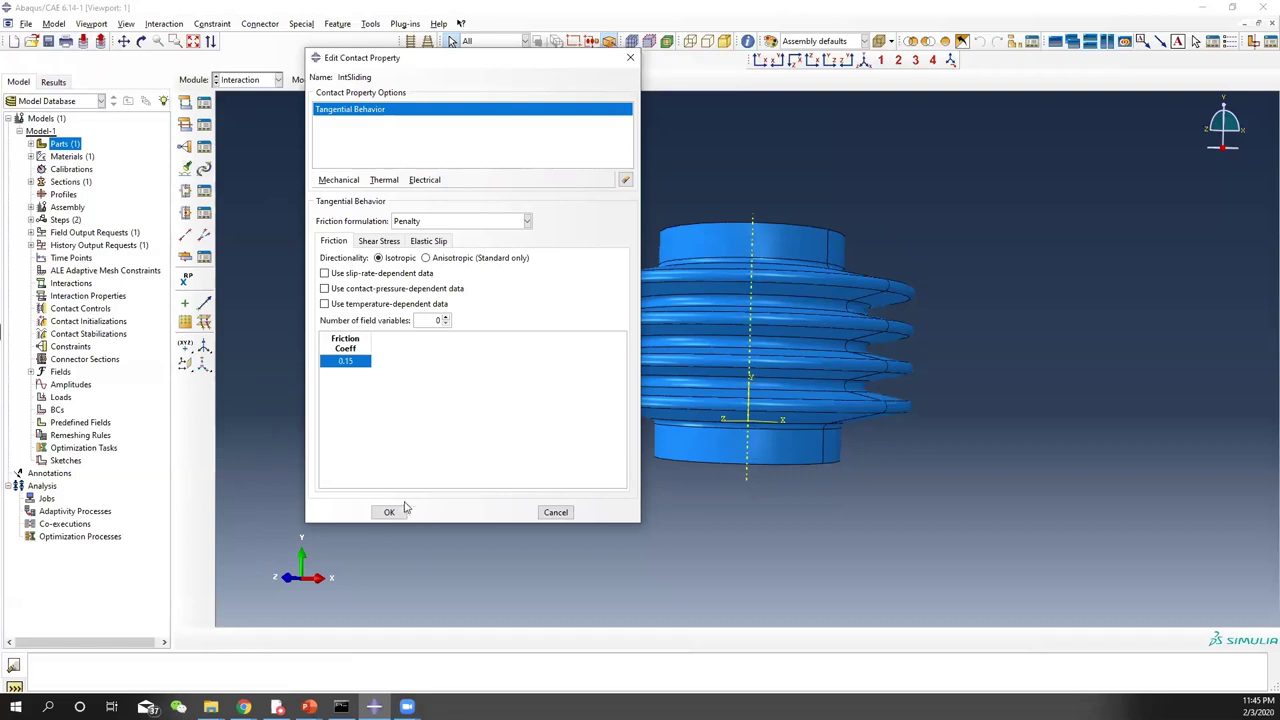
left_click(390, 512)
Create a Self-contact (Standard) interaction named Self_contact in the StaticAnalysis step and continue to its surface selection
left_click(186, 103)
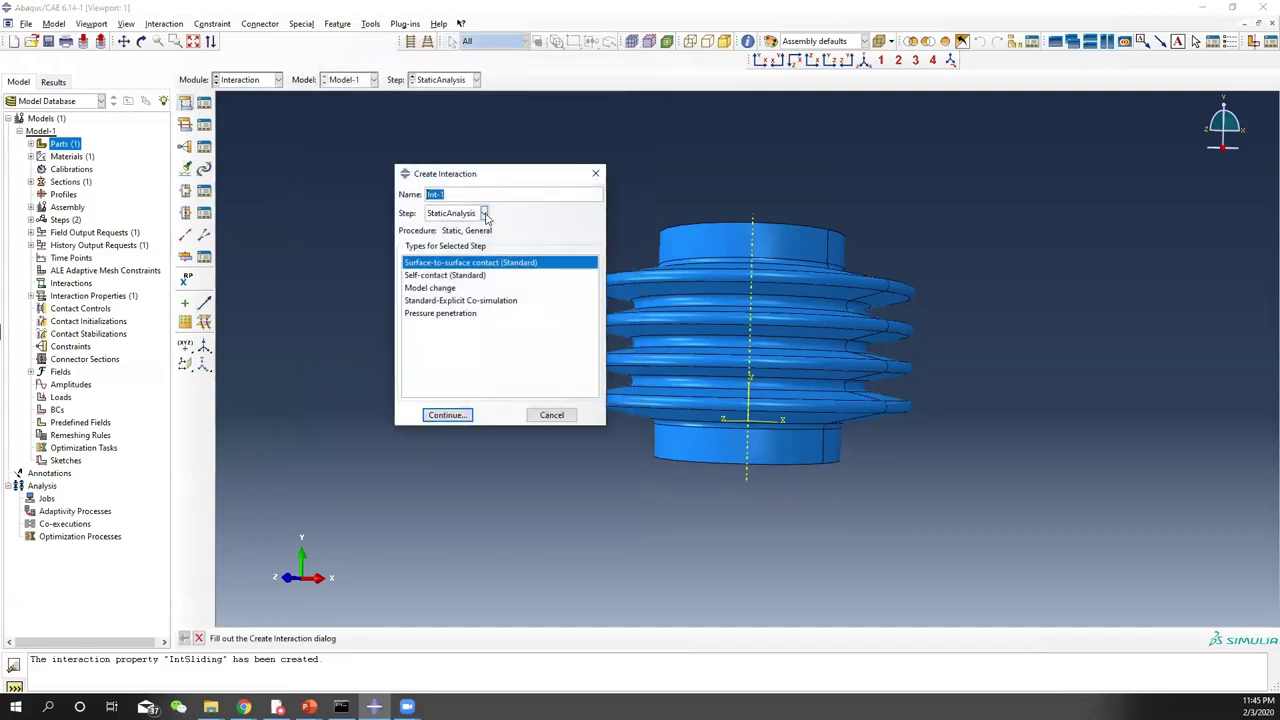
left_click(484, 214)
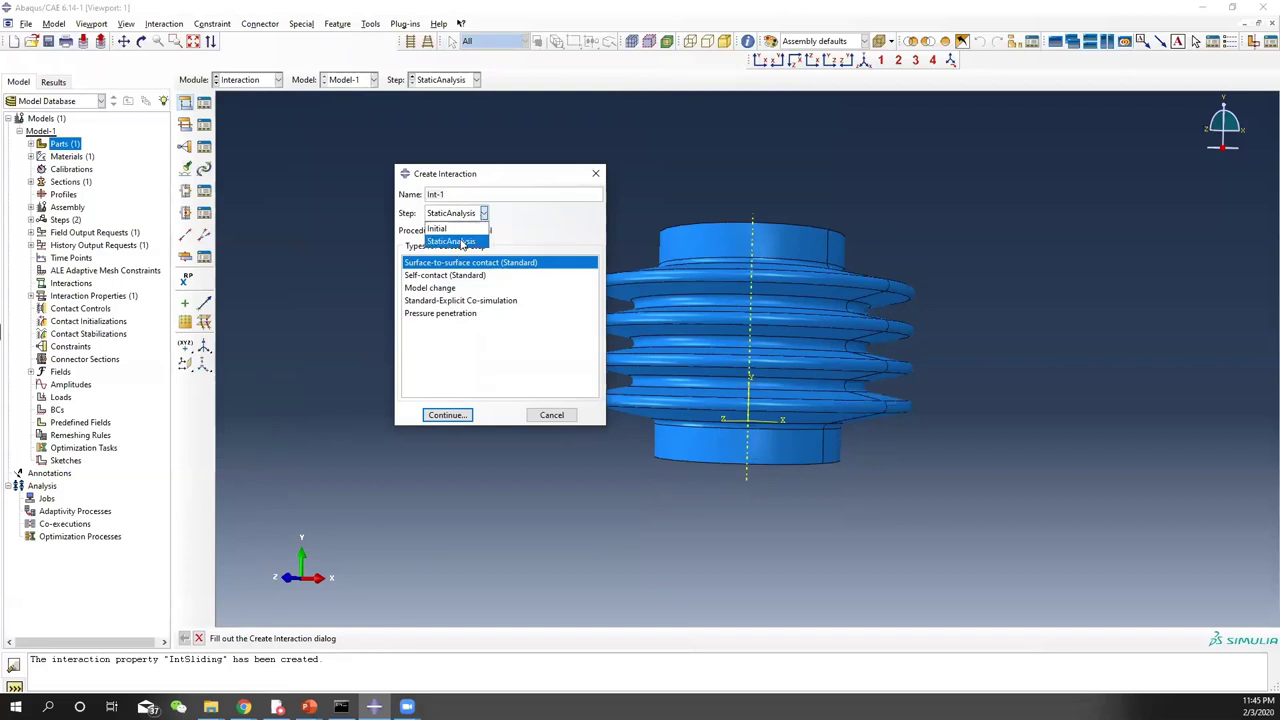
left_click(462, 243)
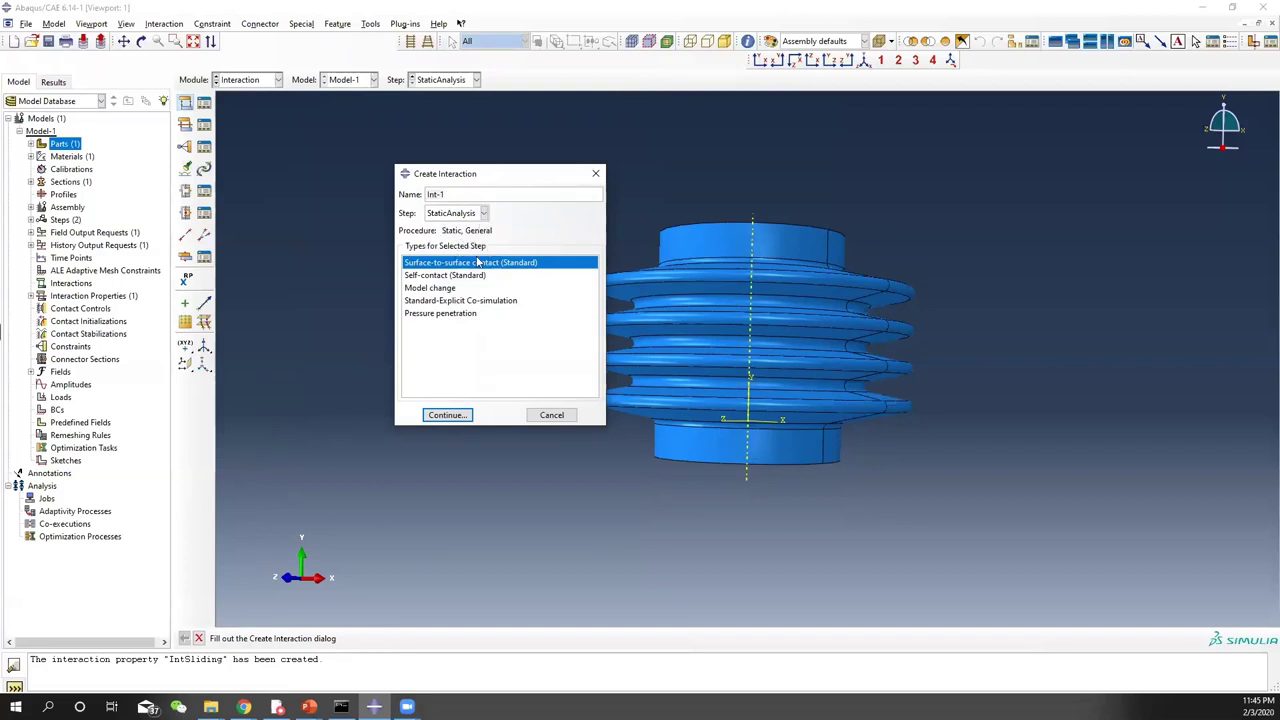
double_click(430, 194)
type("Self_contact")
left_click(455, 277)
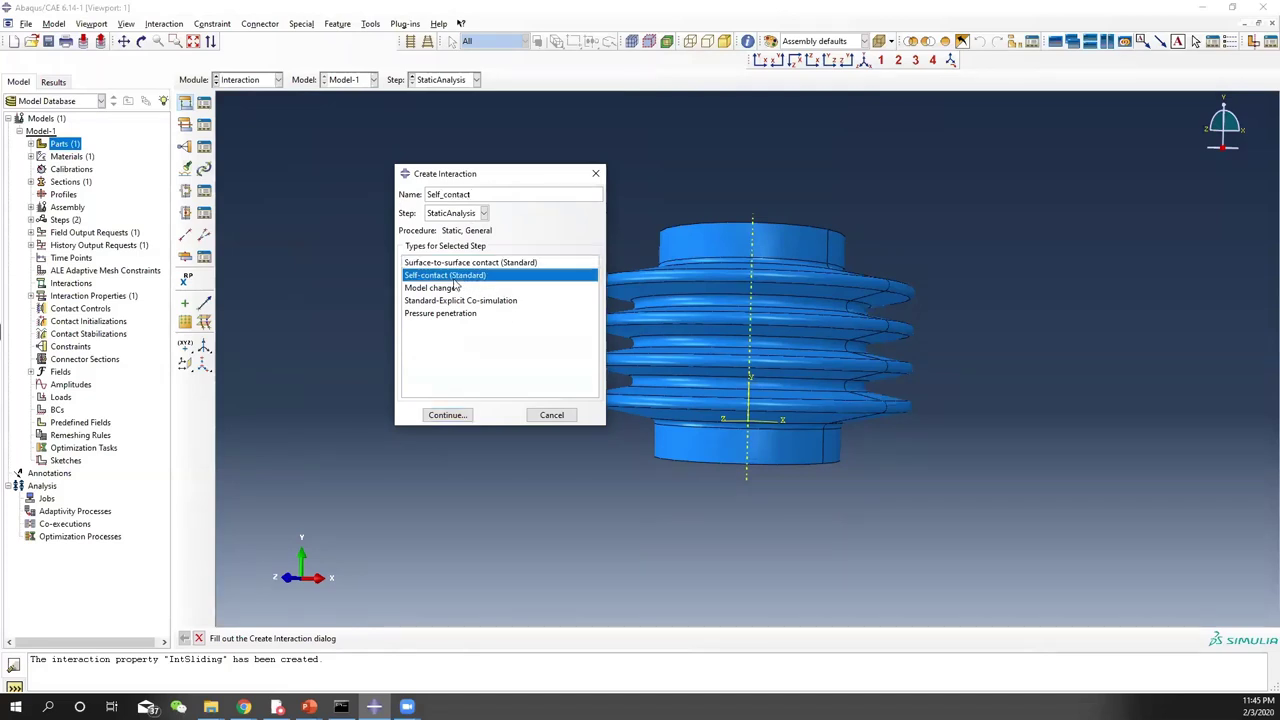
left_click(467, 216)
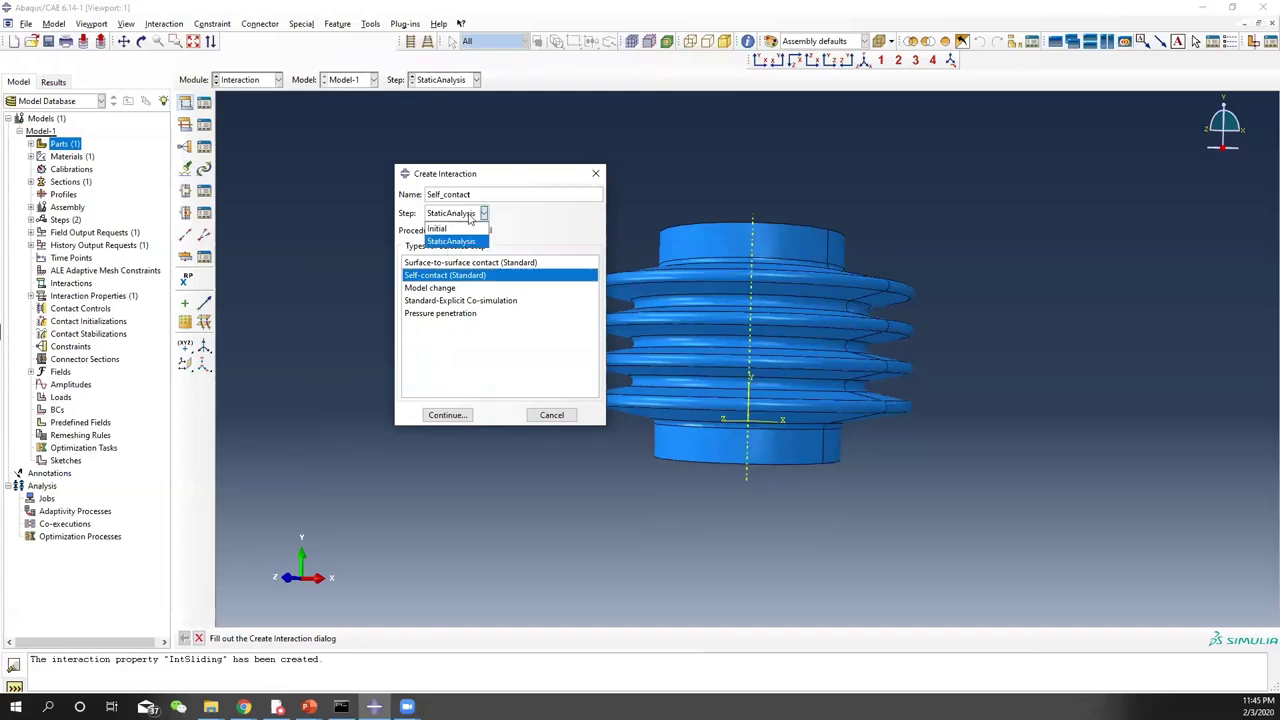
left_click(451, 241)
left_click(447, 415)
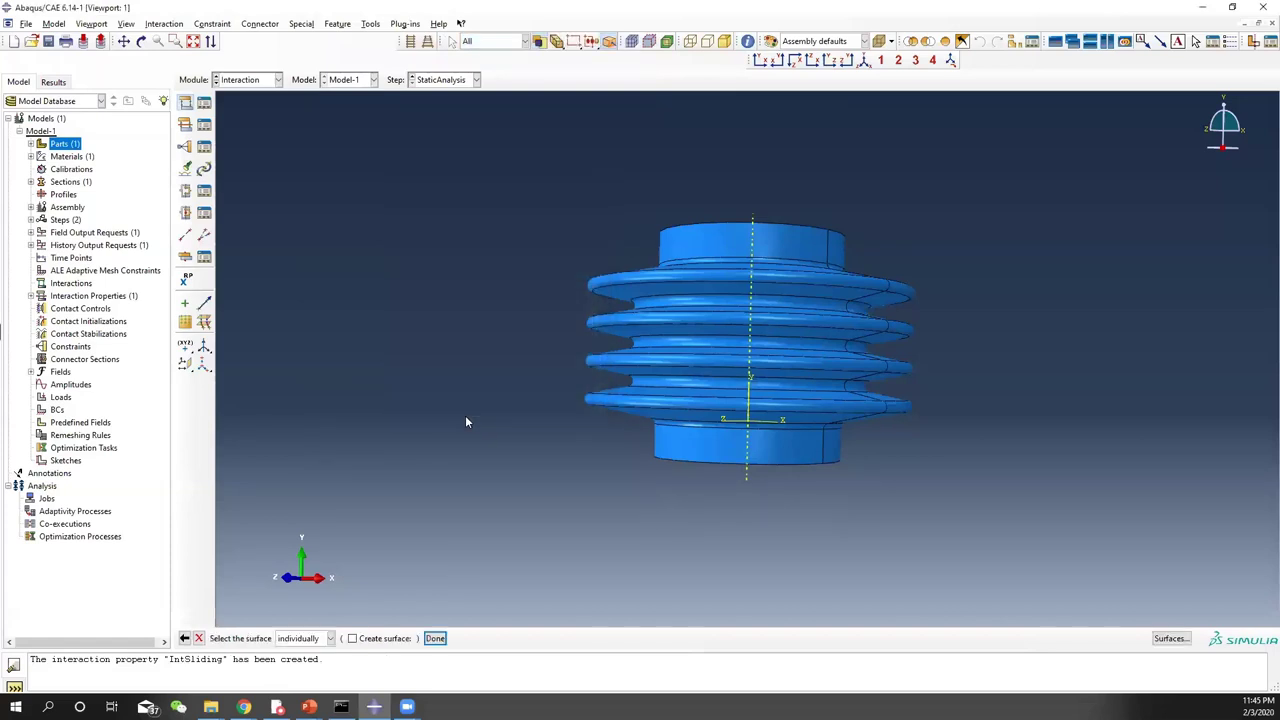
Assign the brown side of the whole bellow as the self-contact surface and exclude shell/membrane element thickness
left_click_drag(486, 150, 1050, 575)
left_click(434, 638)
left_click_drag(801, 416, 745, 380, "ctrl+alt")
left_click_drag(792, 316, 808, 269, "ctrl+alt")
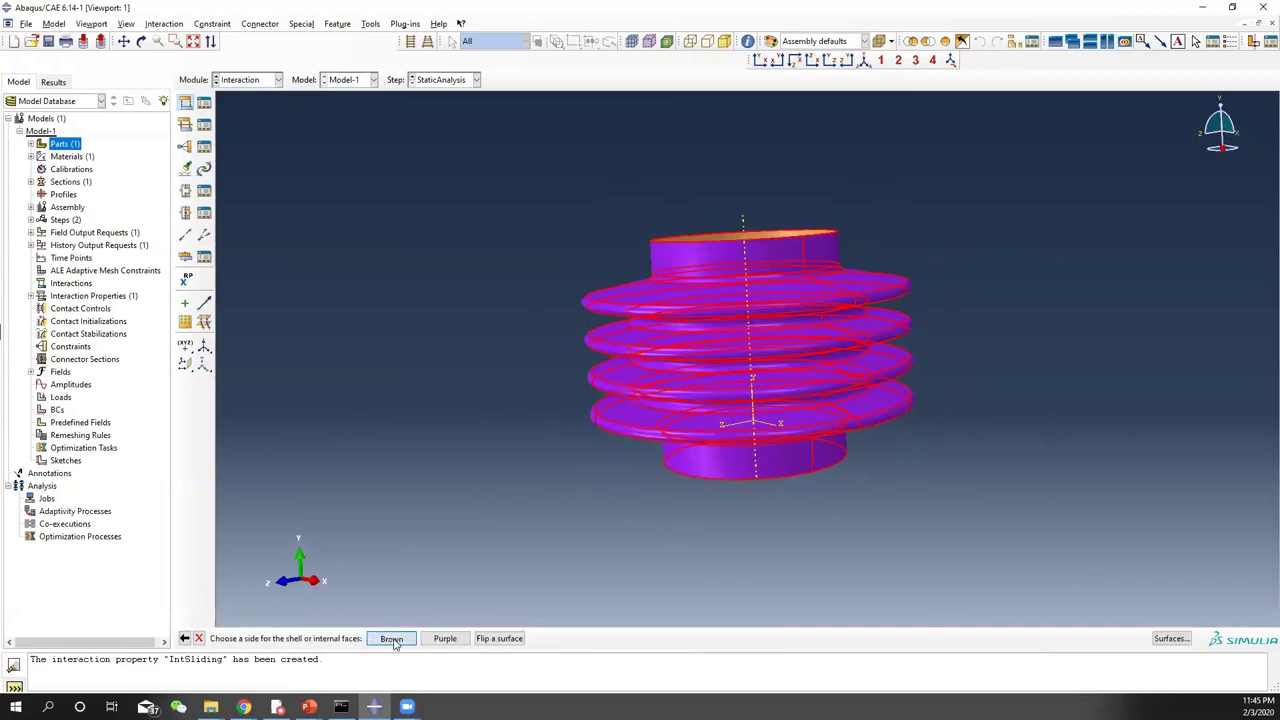
left_click(390, 639)
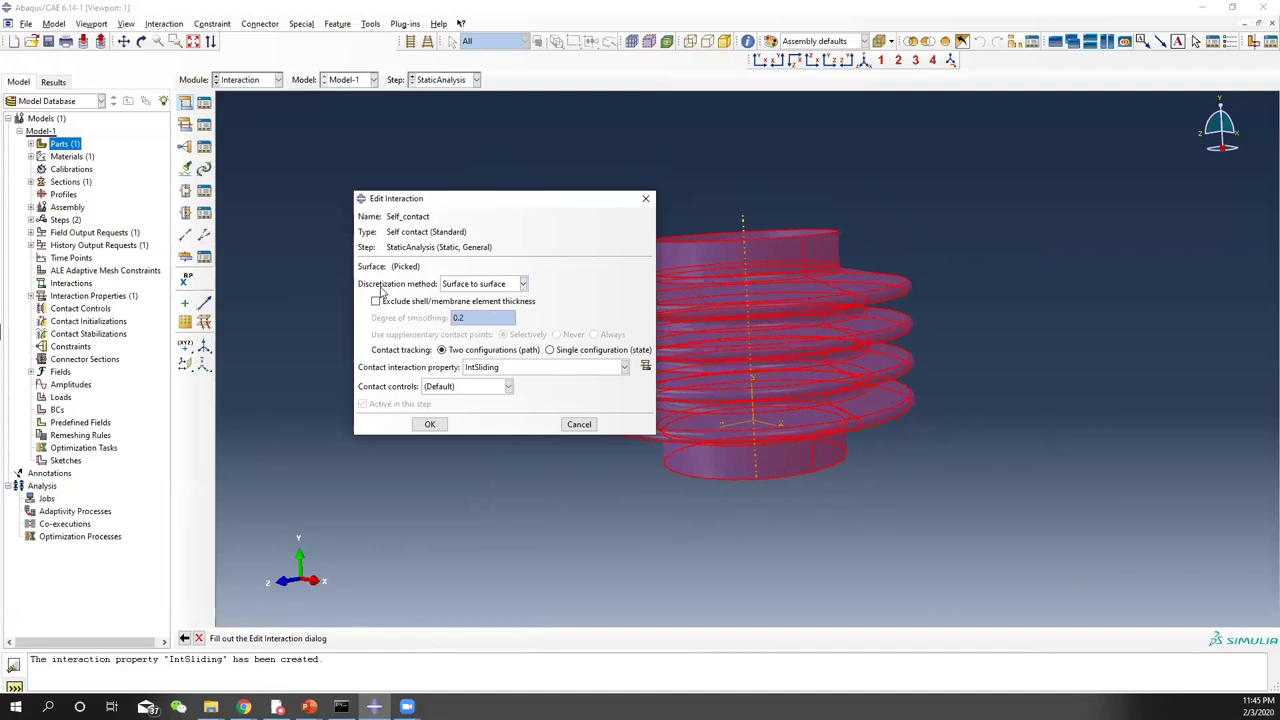
left_click(376, 302)
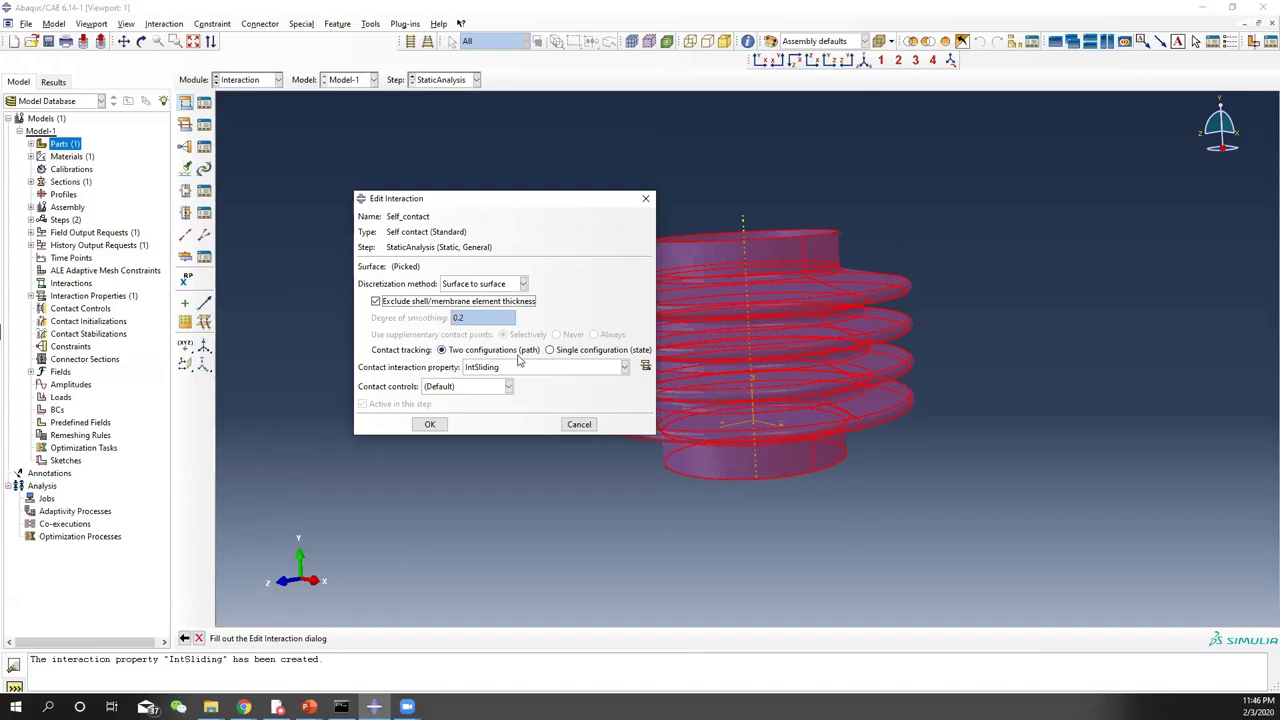
left_click(430, 424)
Create a reference point on the bellow's axis at X 0, Y -20, inside the lower collar
left_click_drag(820, 336, 852, 362, "ctrl+alt")
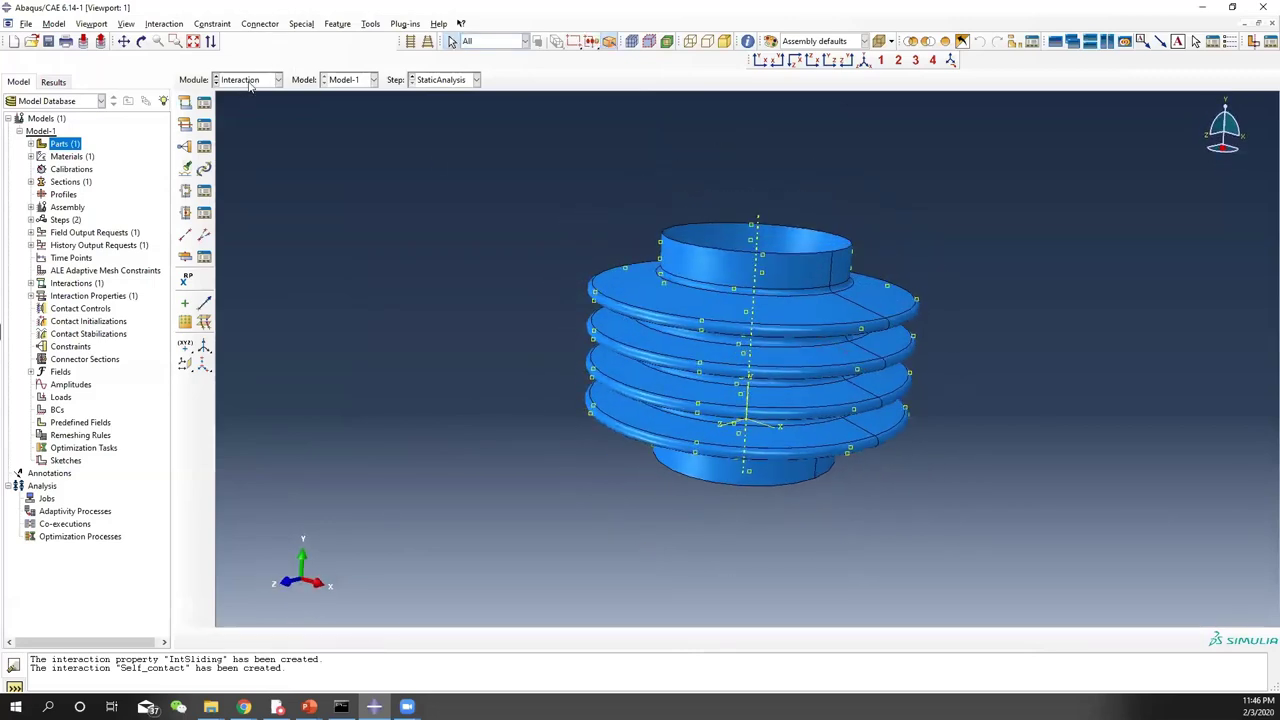
left_click_drag(765, 420, 770, 350, "ctrl+alt")
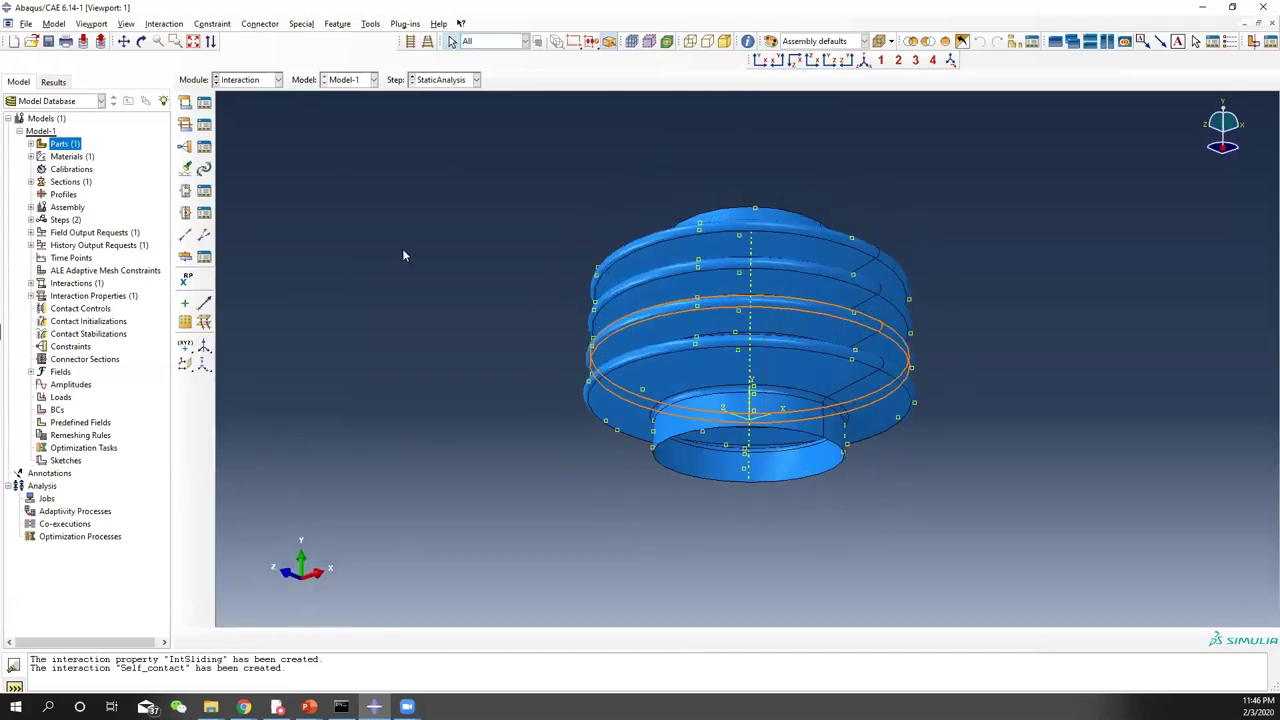
left_click(185, 281)
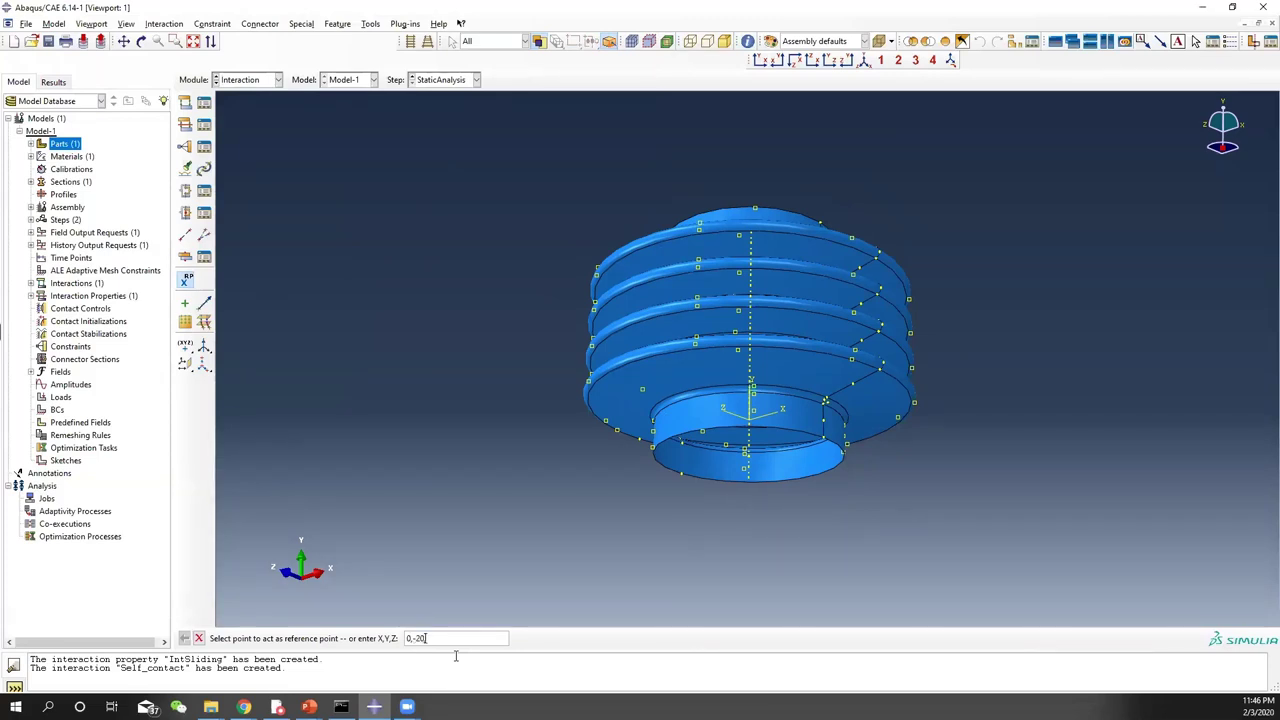
key("Return")
scroll(767, 501, "down", 2)
scroll(752, 447, "down", 2)
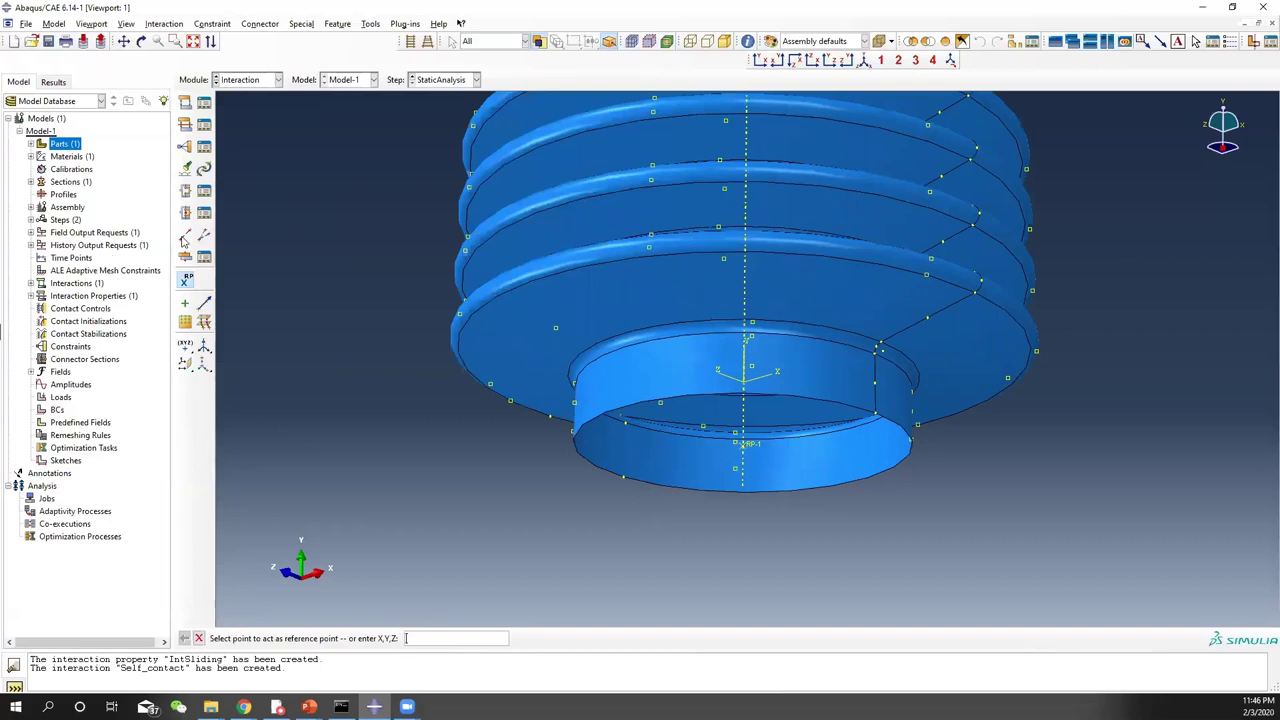
left_click(188, 147)
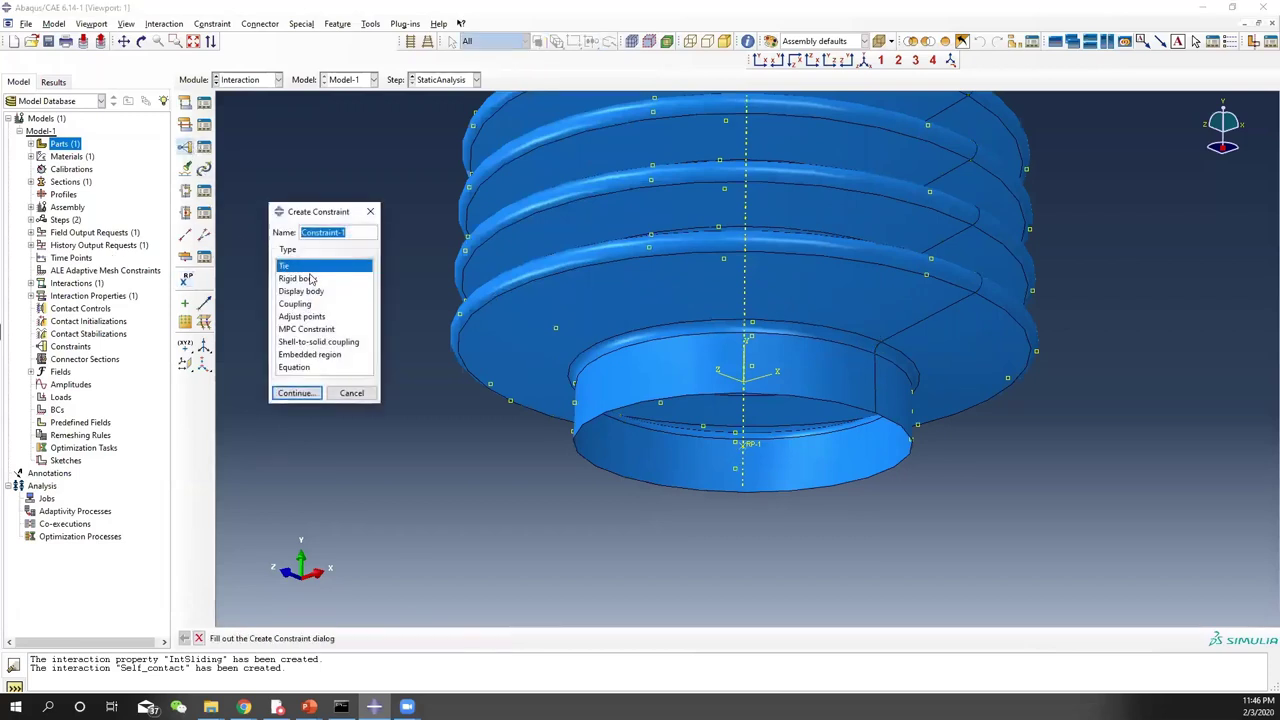
left_click(294, 304)
left_click_drag(352, 239, 234, 244)
type("Bot_surf")
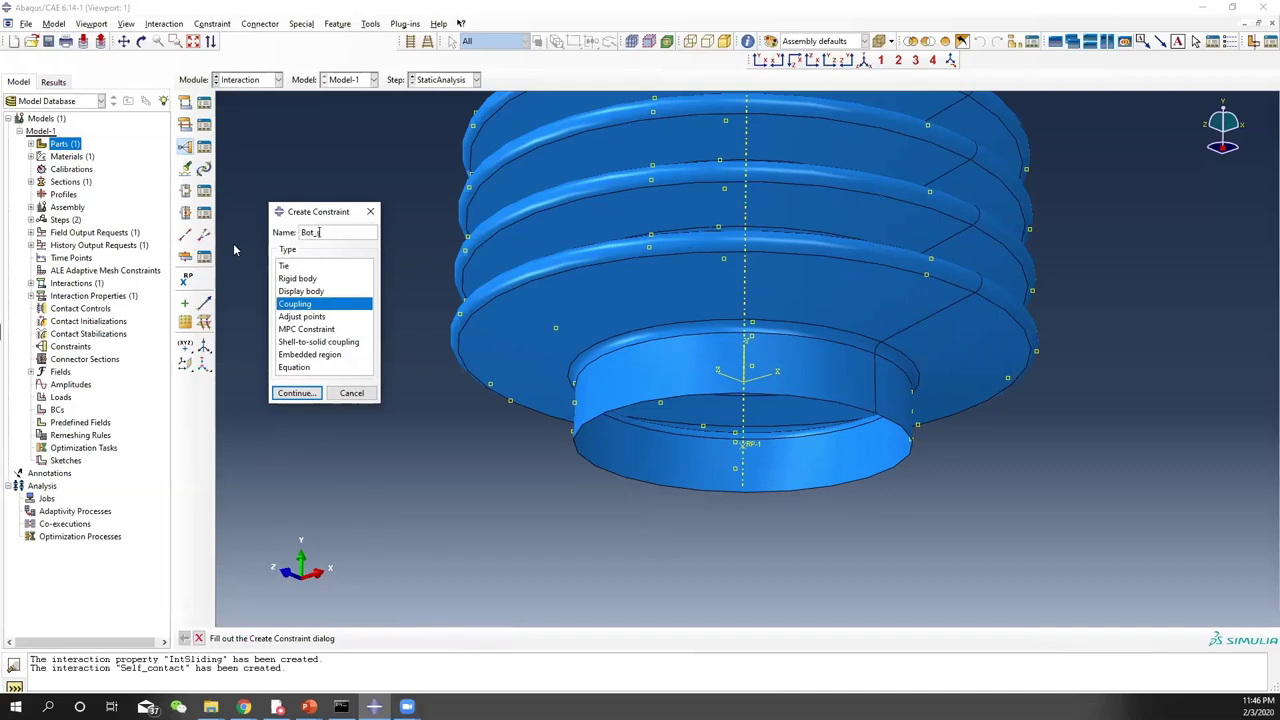
left_click(296, 393)
left_click(749, 442)
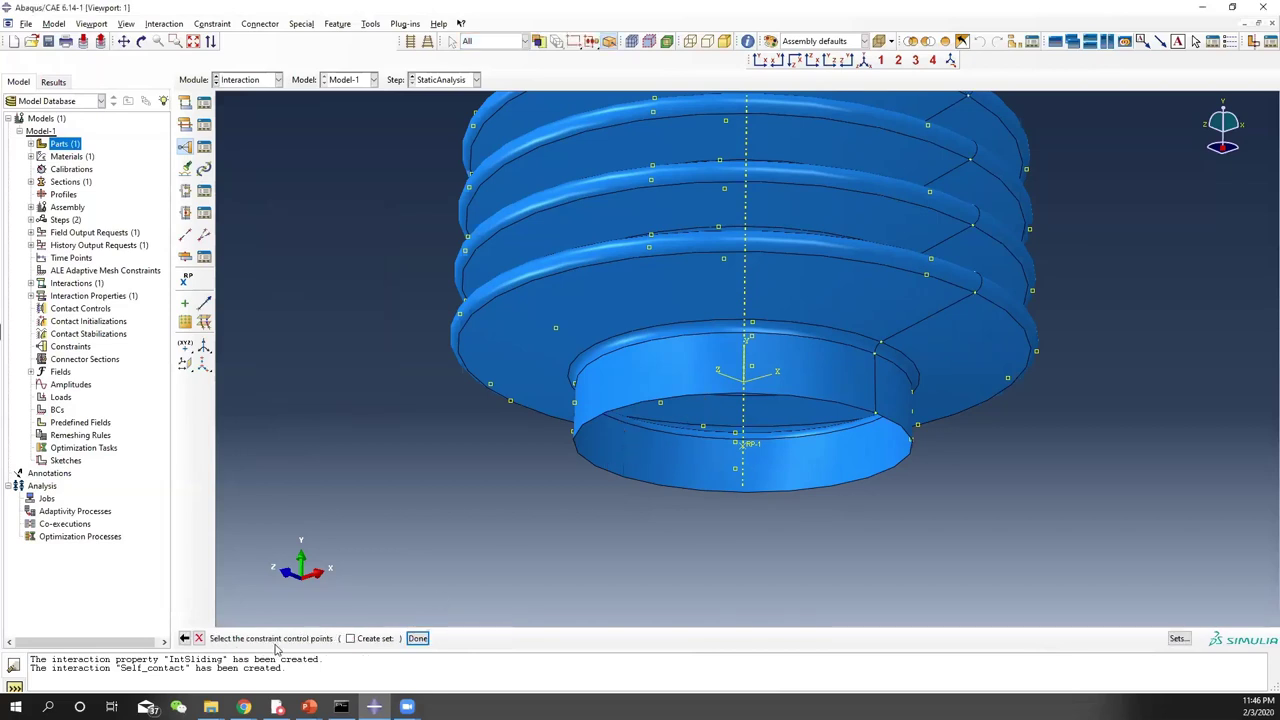
scroll(706, 464, "up", 2)
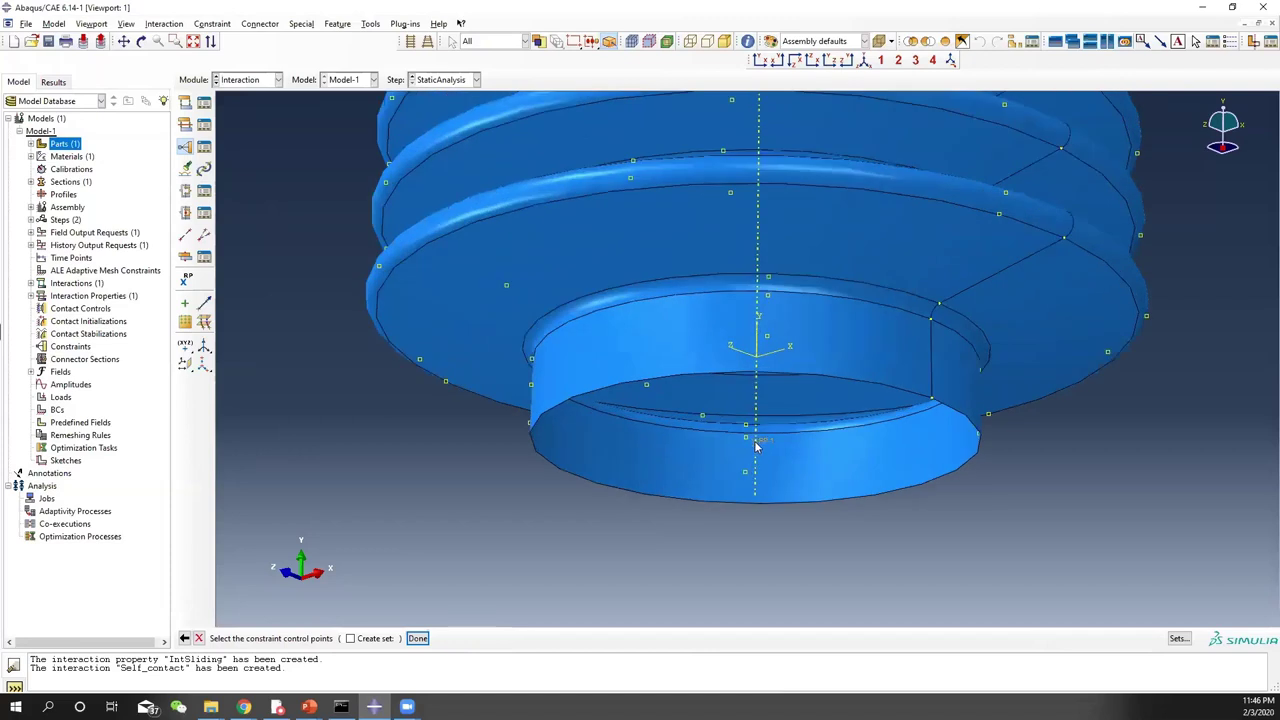
left_click(416, 639)
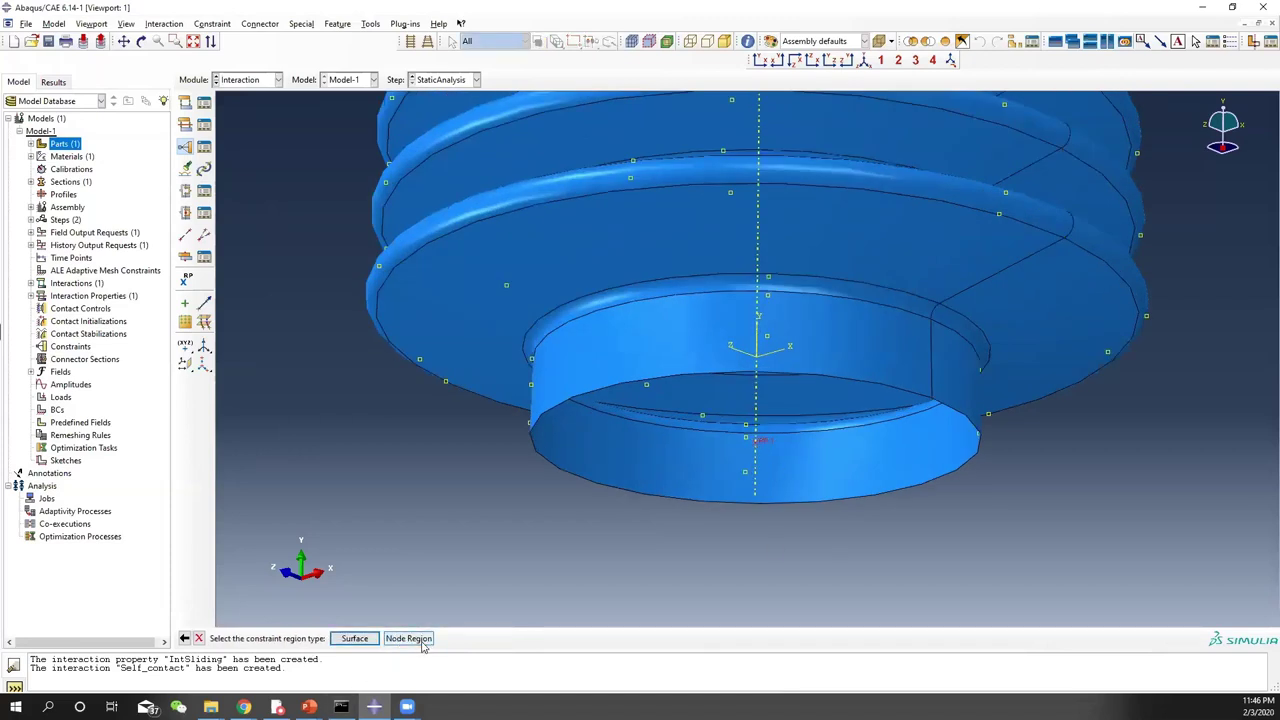
left_click(409, 639)
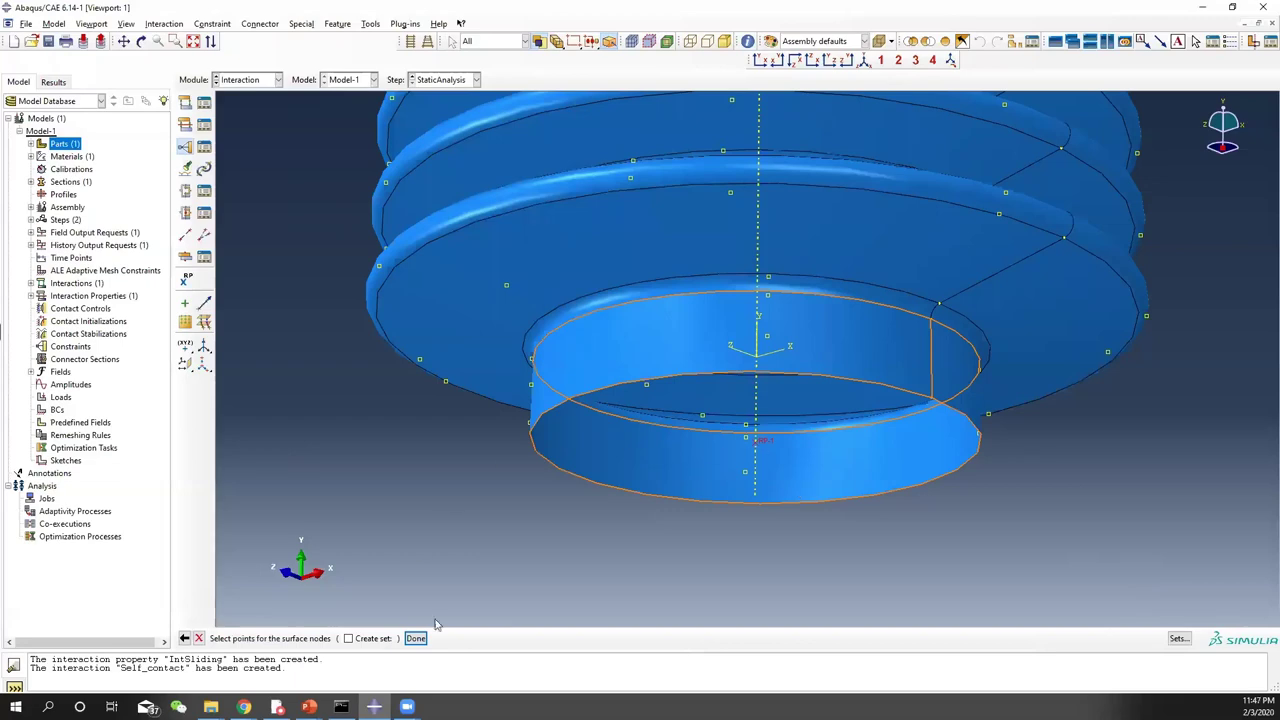
left_click(199, 639)
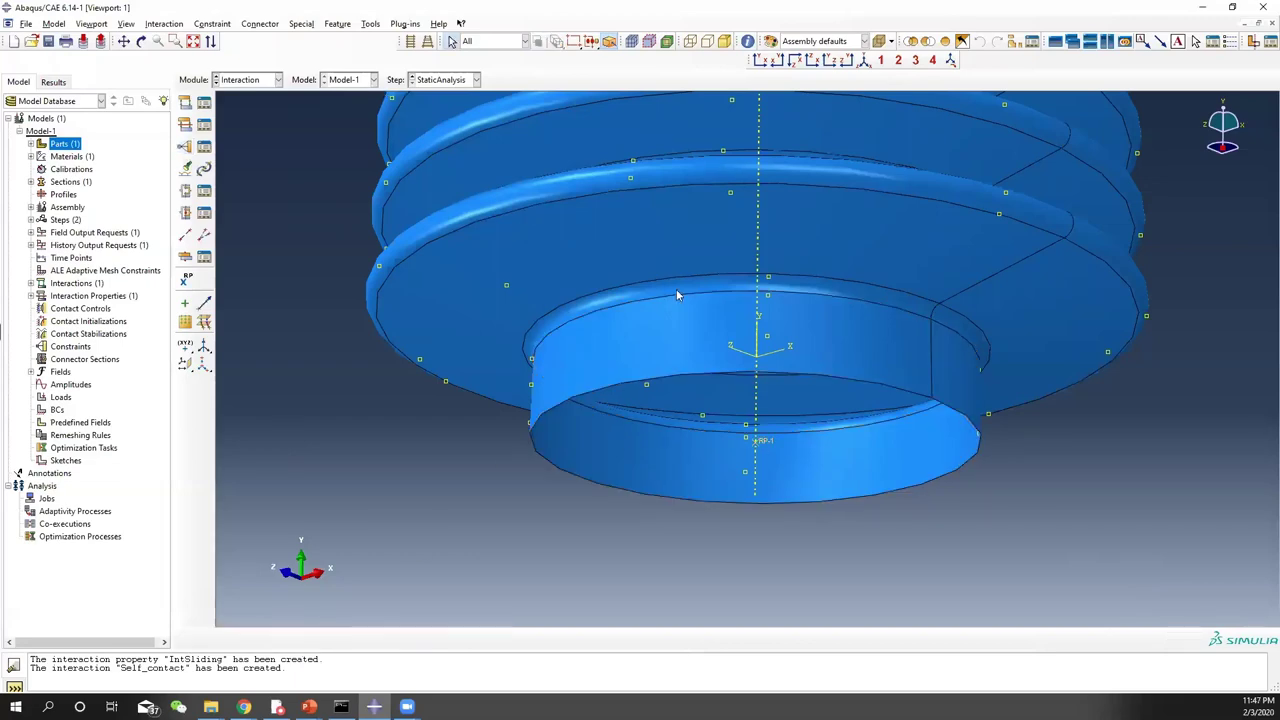
Switch to the Mesh module and assign the Medial axis algorithm to the mesh controls of the whole bellow
scroll(680, 305, "down", 3)
left_click(240, 80)
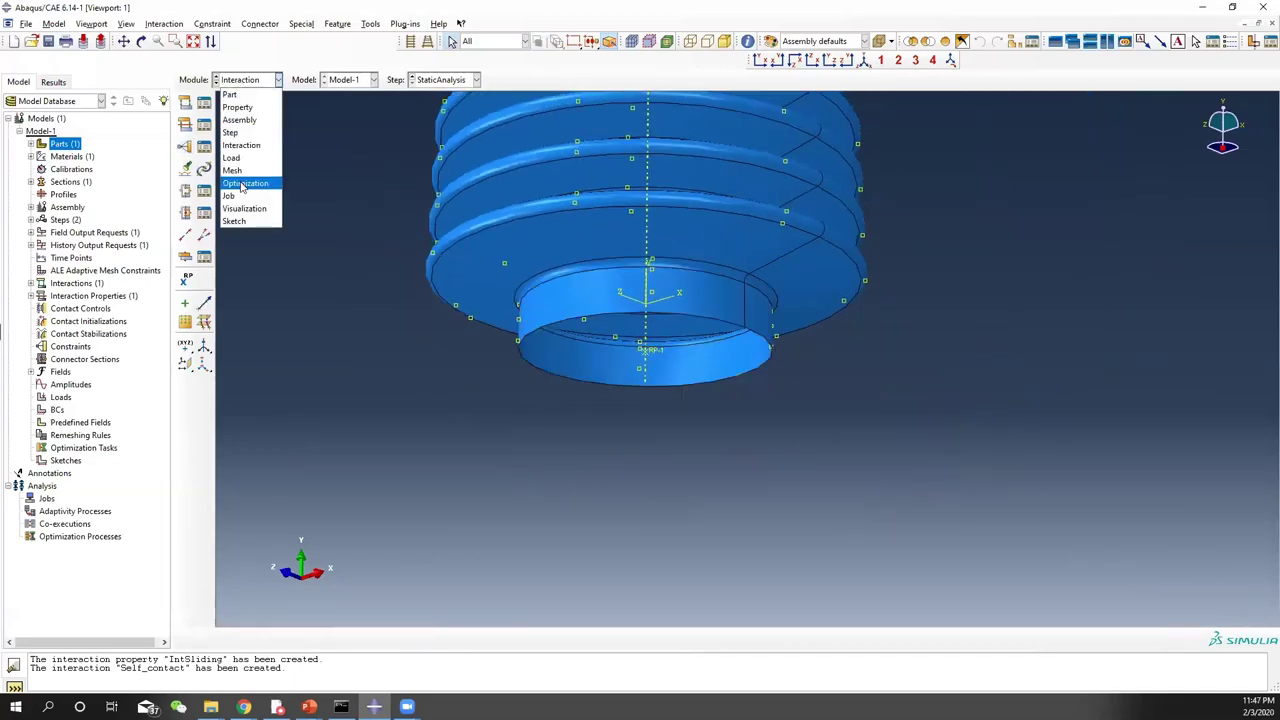
left_click(240, 177)
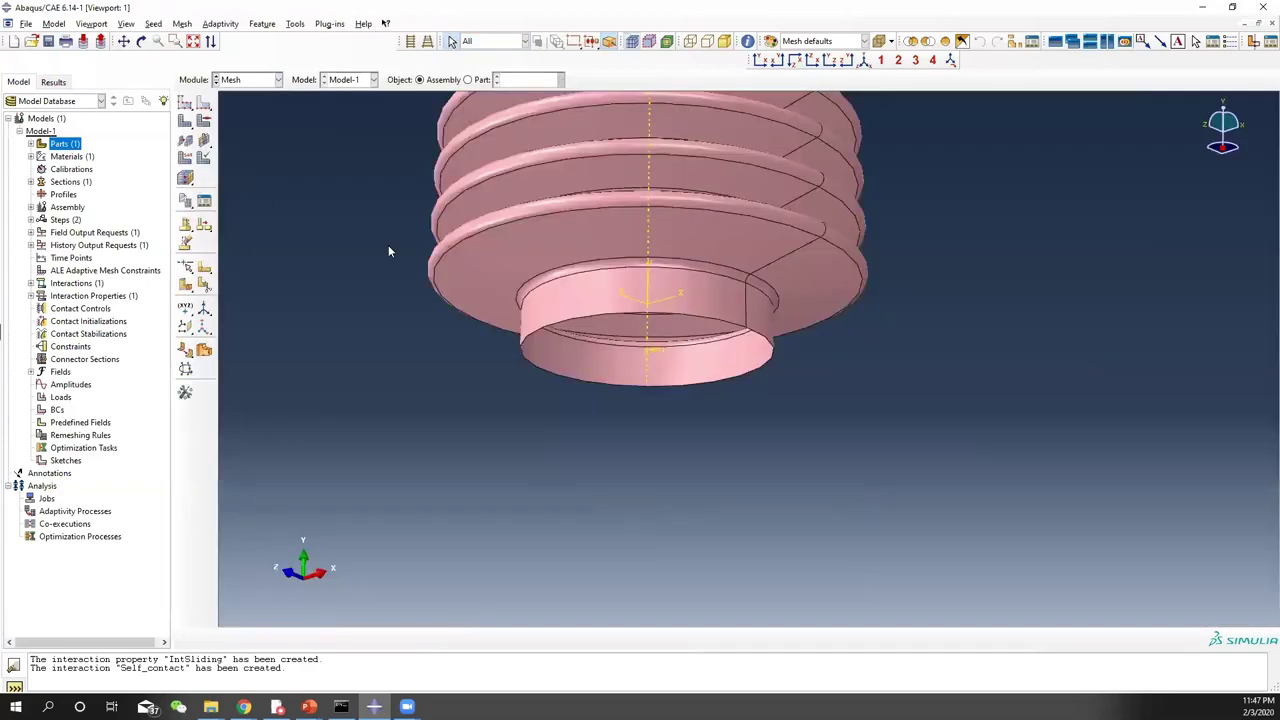
scroll(690, 241, "down", 2)
left_click_drag(692, 237, 830, 357, "ctrl+alt")
left_click(182, 23)
left_click(408, 171)
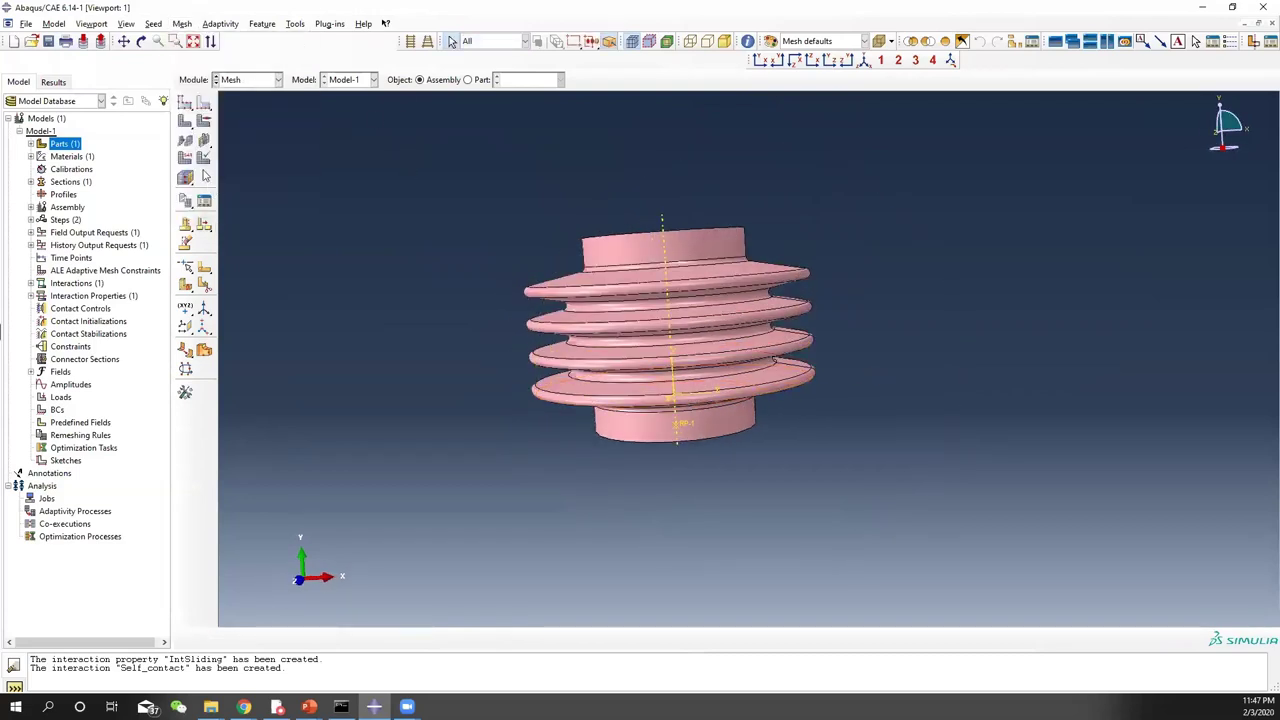
left_click(182, 24)
left_click(212, 41)
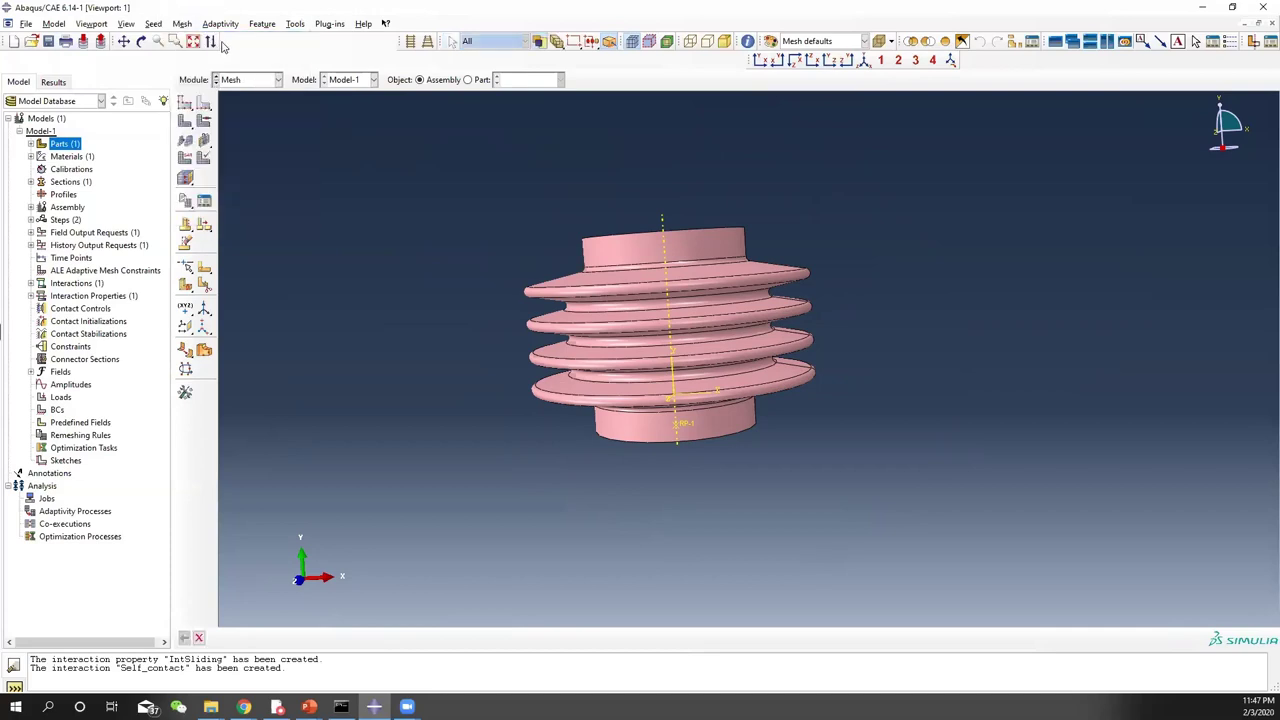
left_click_drag(481, 188, 1068, 562)
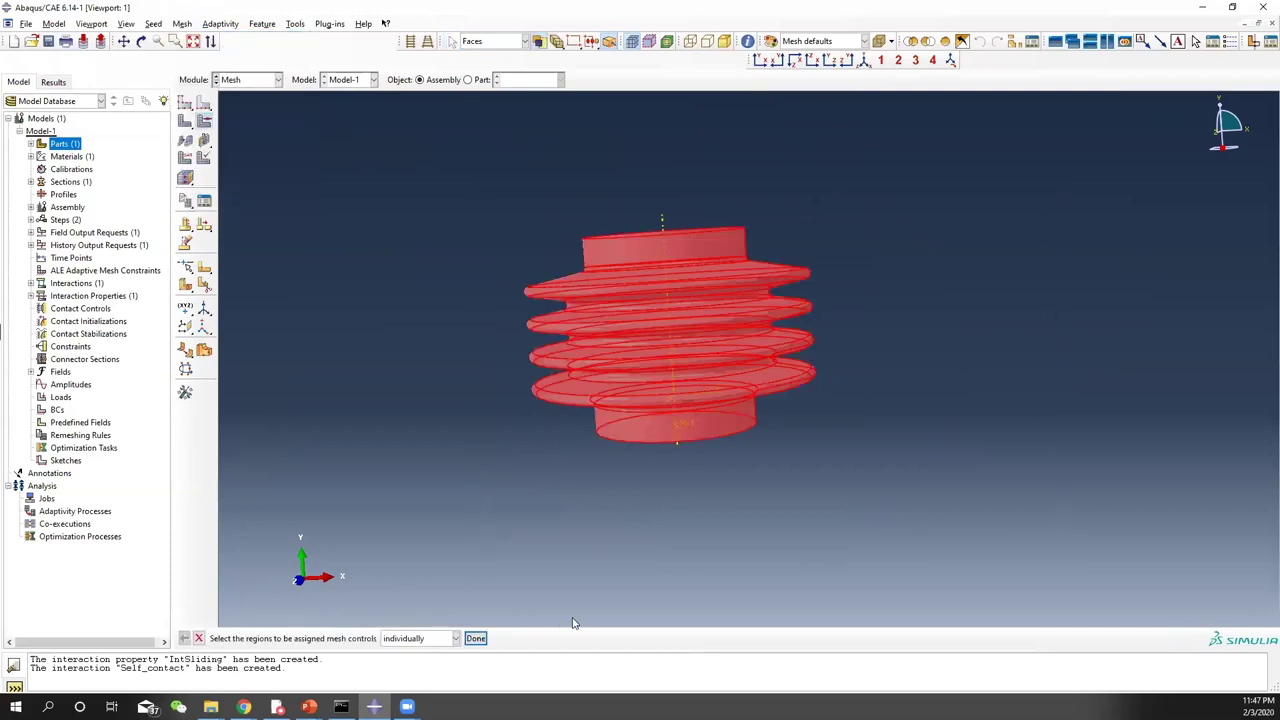
left_click(476, 638)
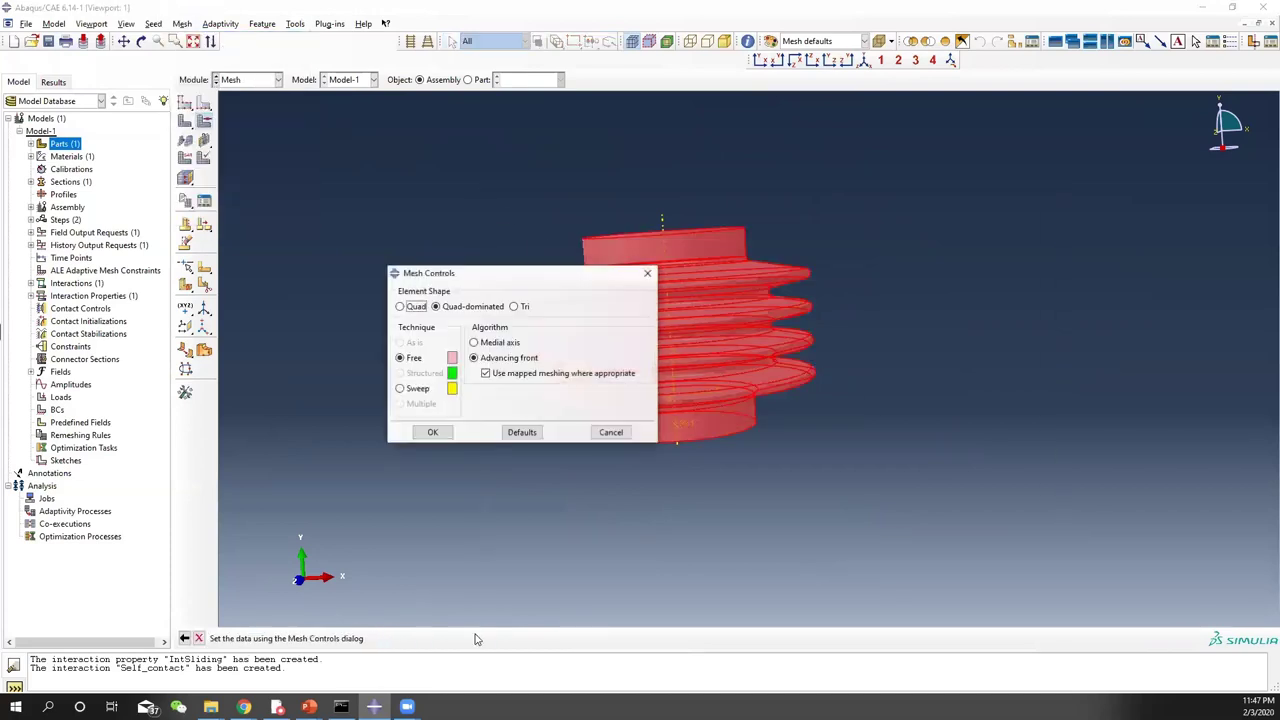
left_click(474, 343)
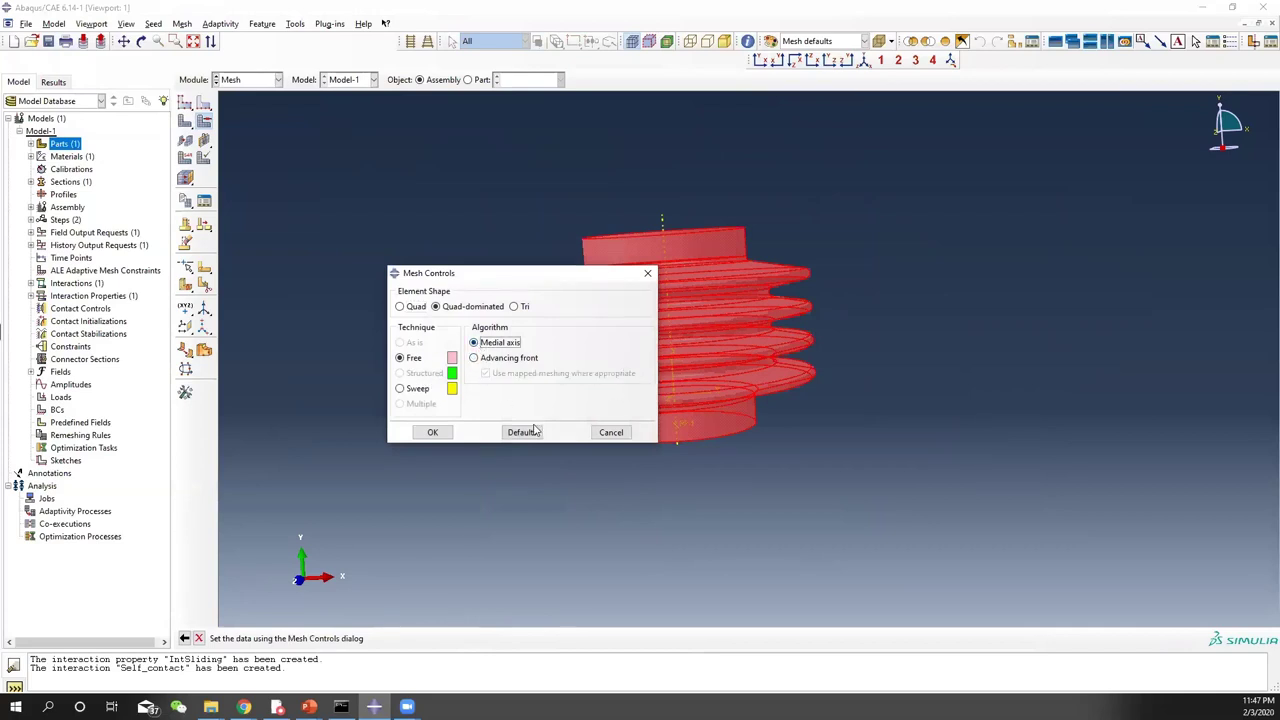
left_click(434, 433)
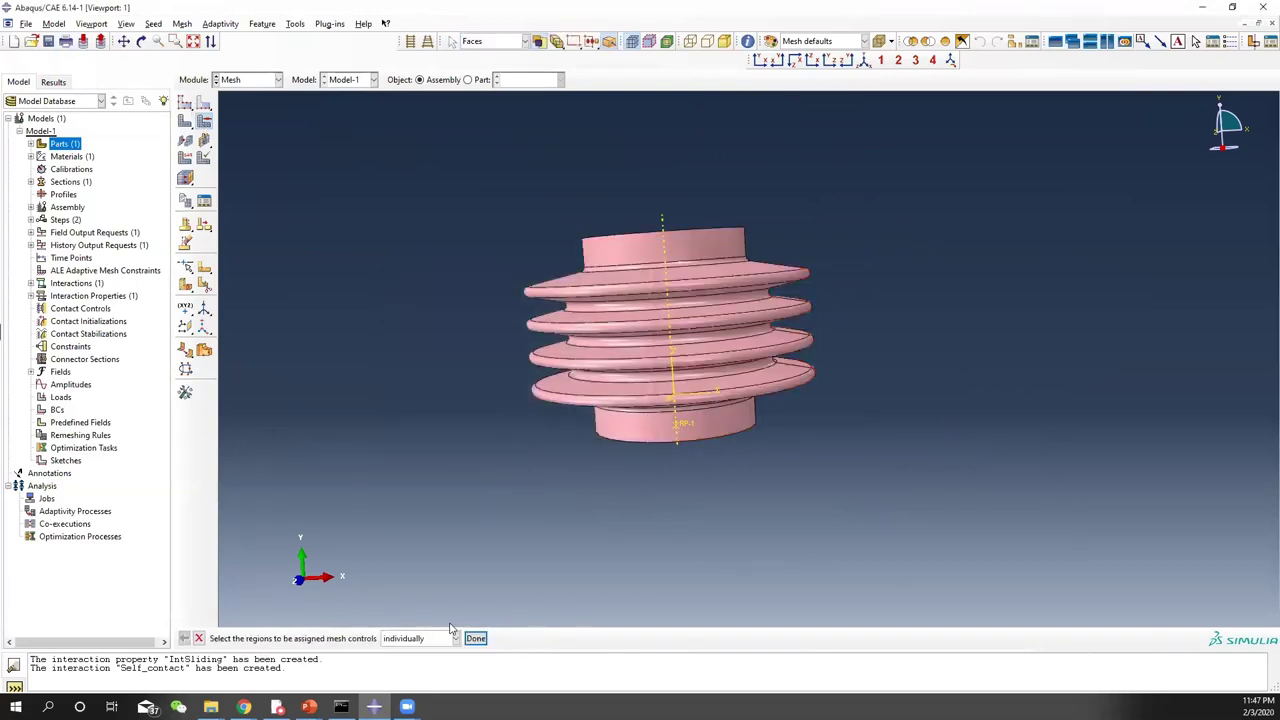
Assign the Standard linear Shell element type with reduced integration (S4R) to all faces of the bellow
left_click_drag(420, 147, 916, 503)
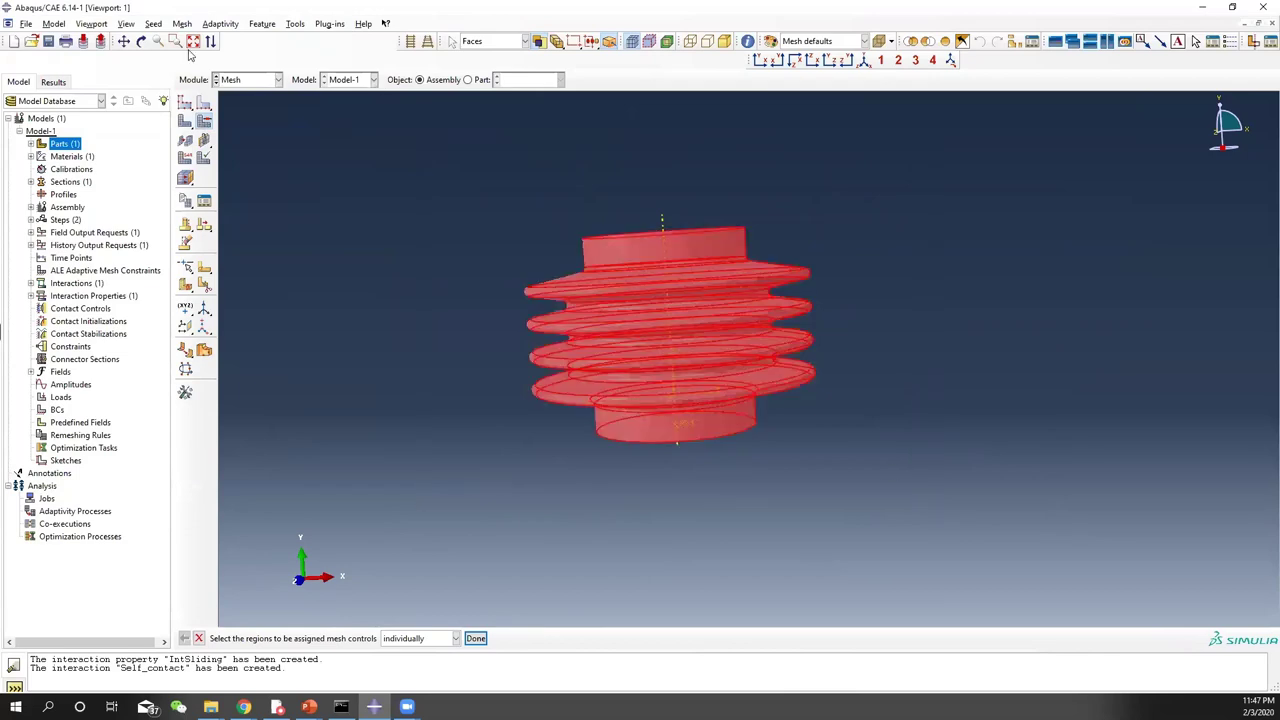
left_click(182, 24)
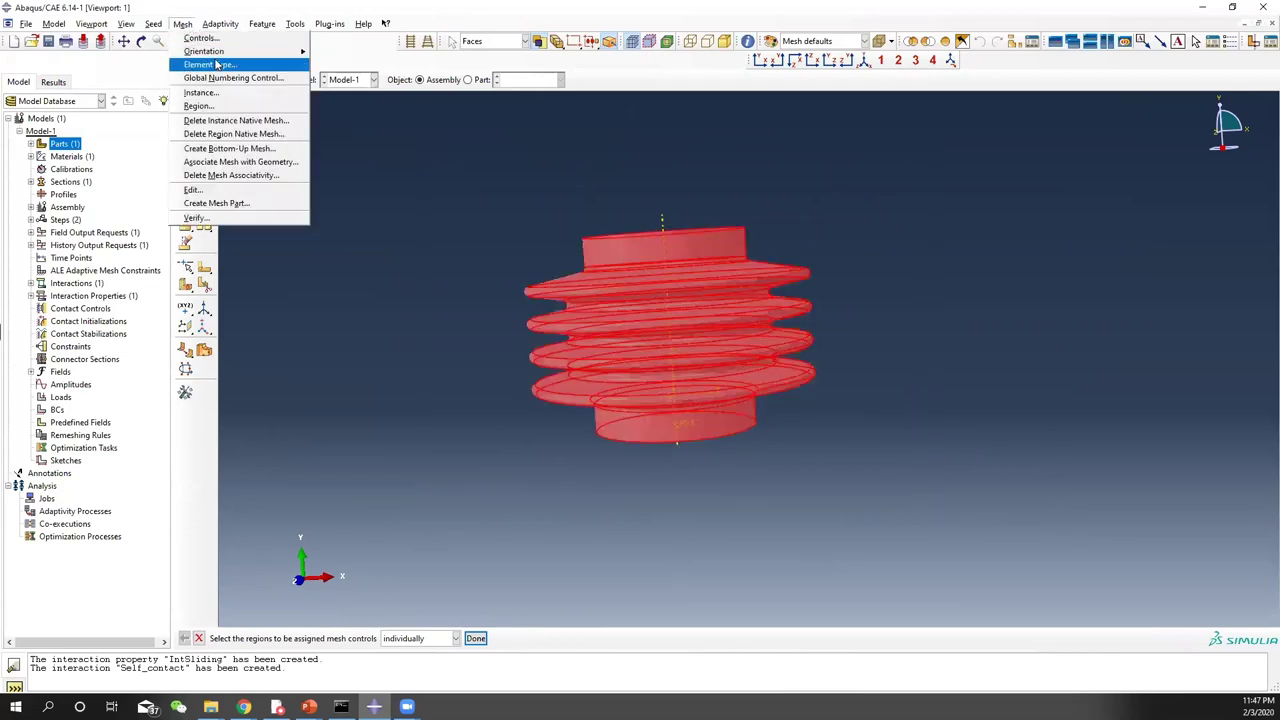
left_click(215, 63)
left_click_drag(403, 226, 990, 560)
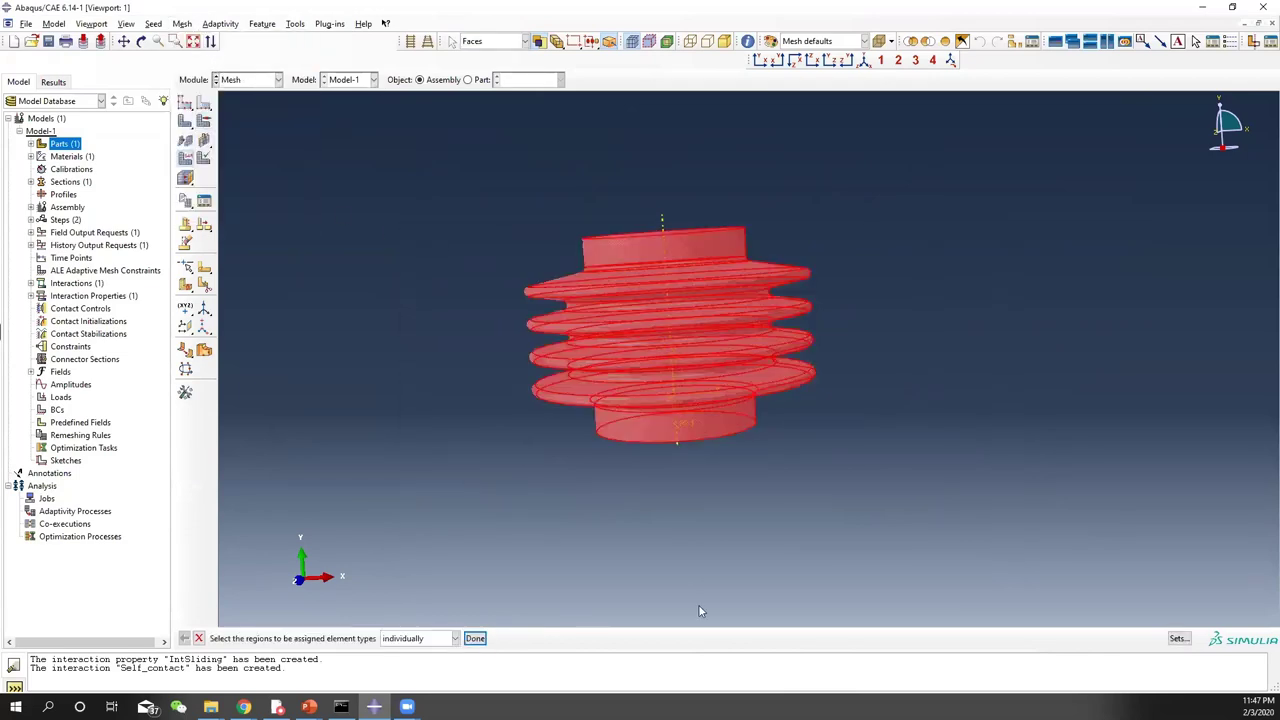
left_click(475, 638)
scroll(459, 236, "down", 3)
left_click(453, 241)
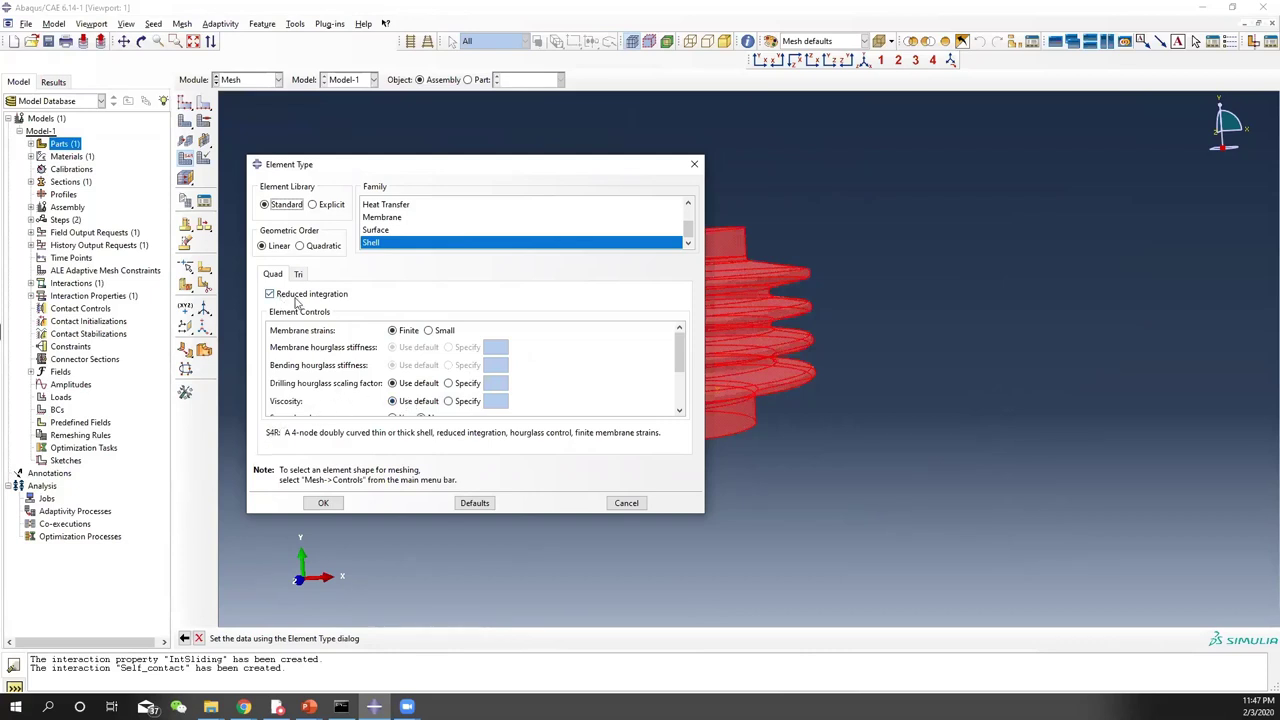
left_click(323, 503)
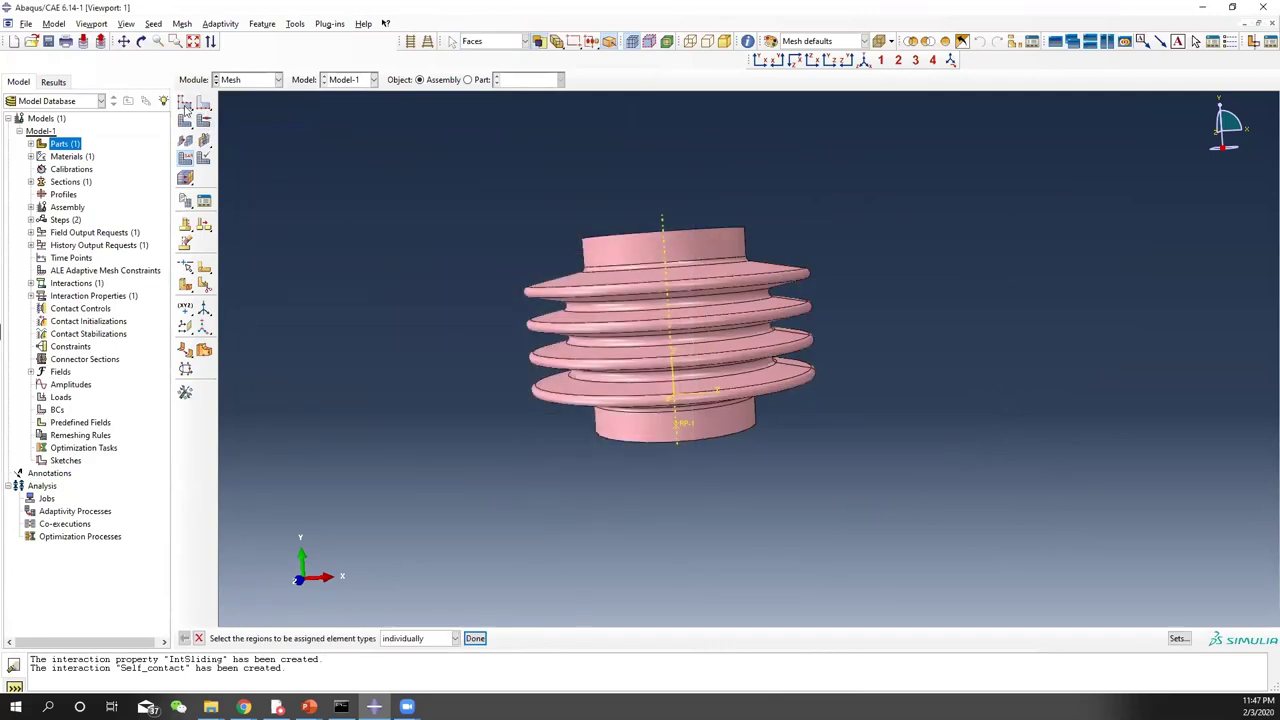
Seed the bellow instance with an approximate global size of 2 and generate its mesh
left_click(186, 108)
left_click(186, 108)
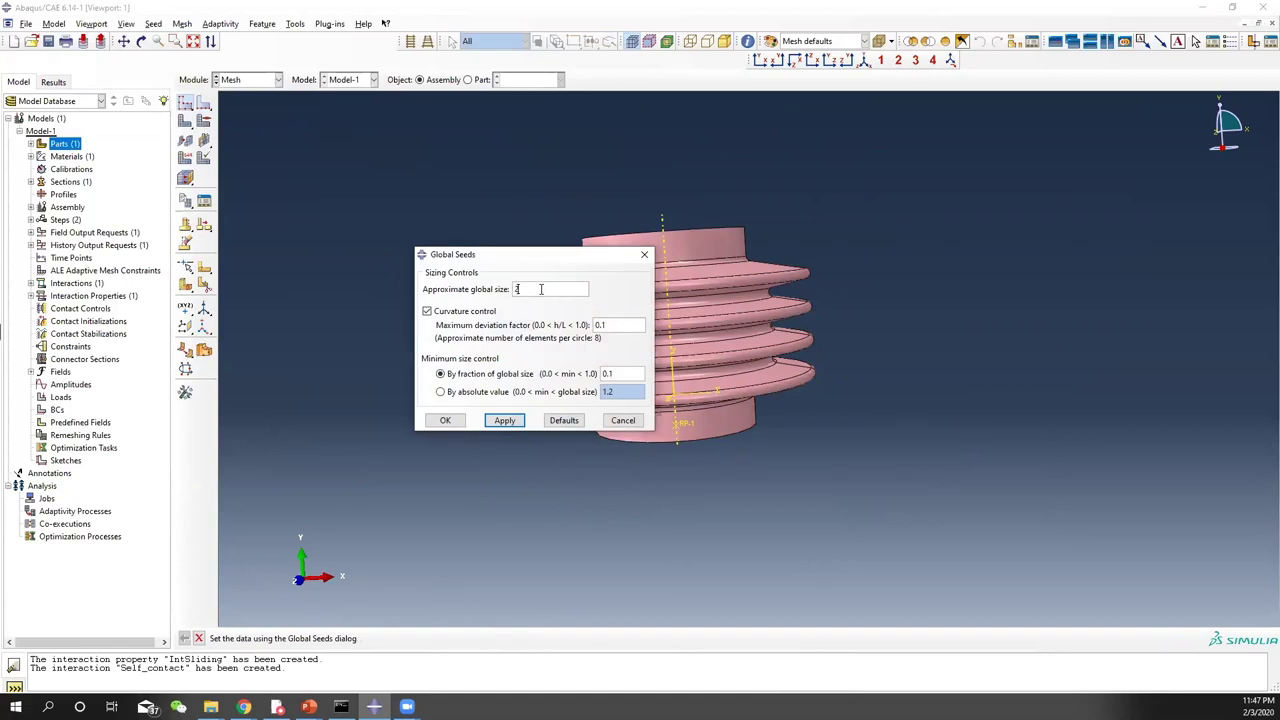
left_click(486, 428)
left_click(454, 423)
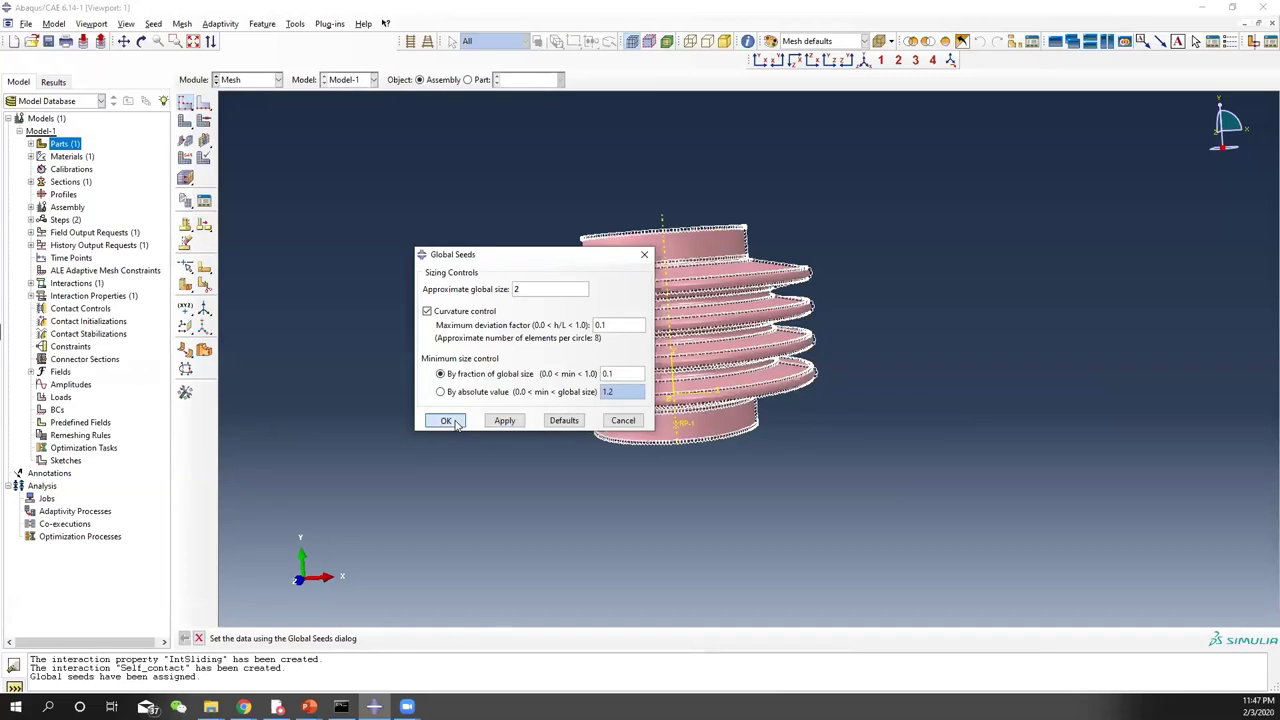
left_click(187, 122)
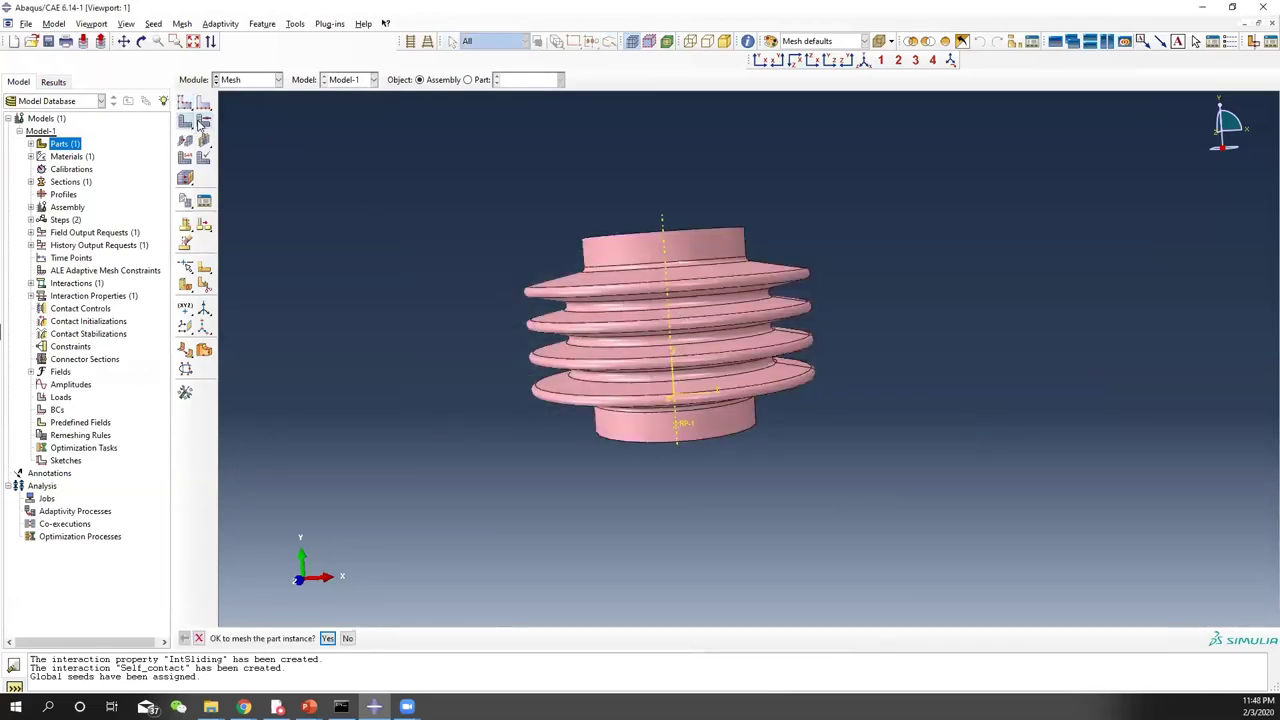
left_click(334, 638)
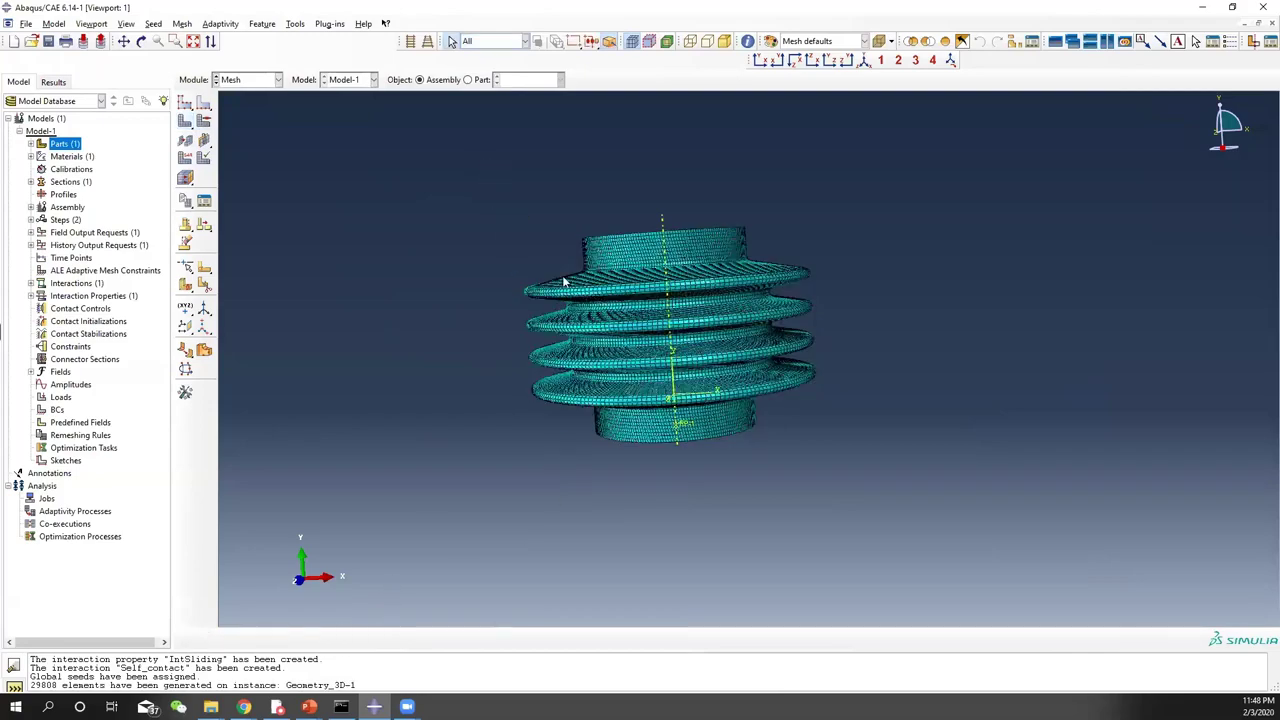
Examine the element quality and density along the bellow's convolutions and around its upper and lower collars
scroll(604, 295, "up", 10)
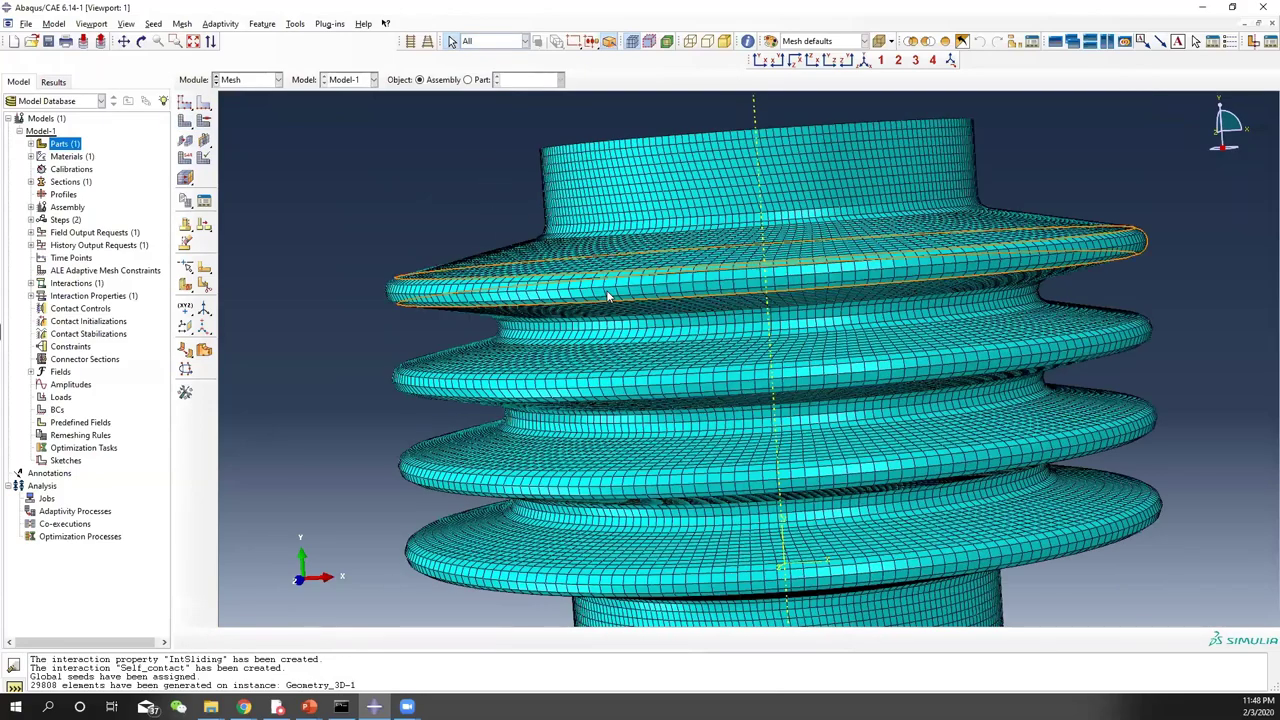
scroll(474, 315, "down", 5)
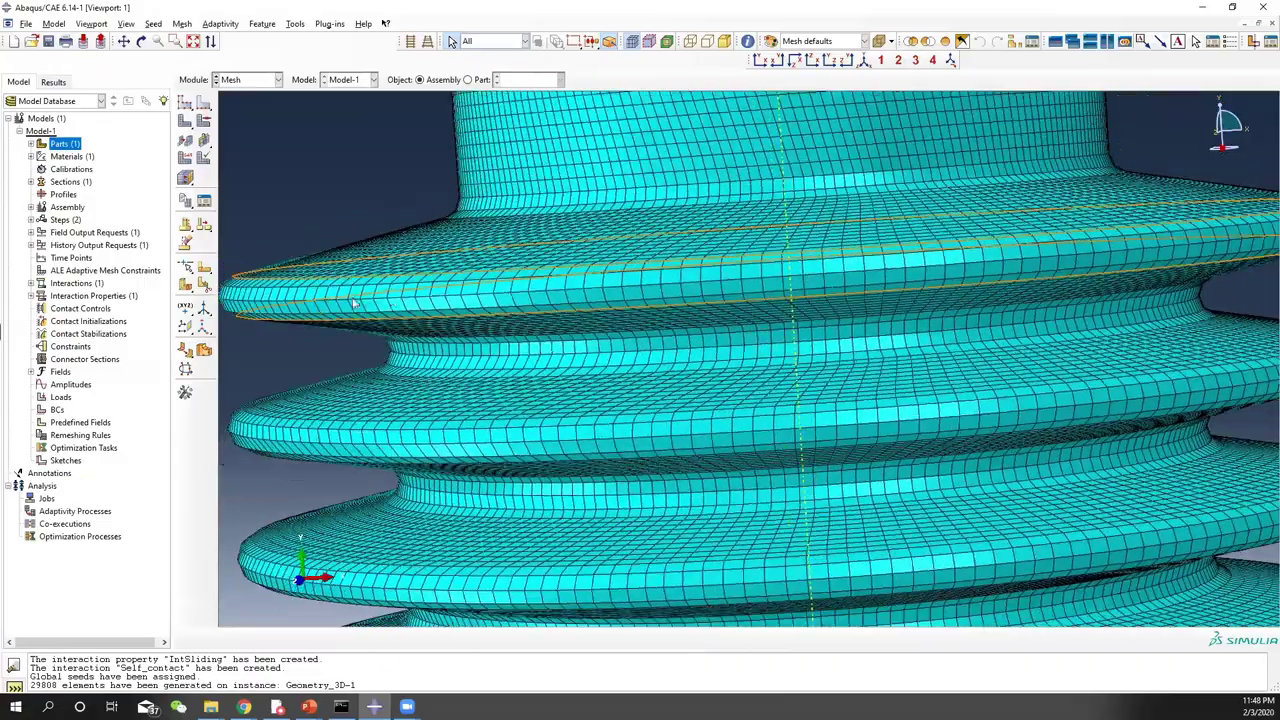
left_click_drag(300, 308, 494, 394, "ctrl+alt")
left_click_drag(769, 298, 580, 402, "ctrl+alt")
scroll(575, 393, "up", 3)
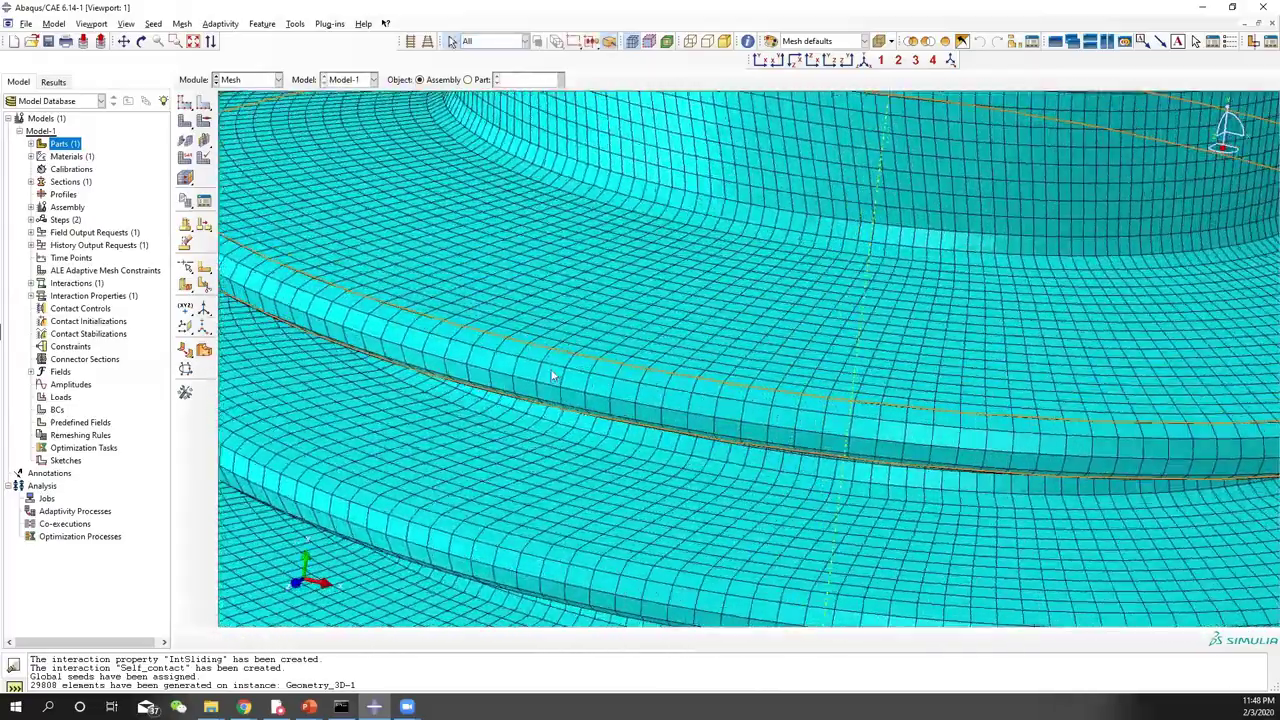
scroll(532, 371, "up", 1)
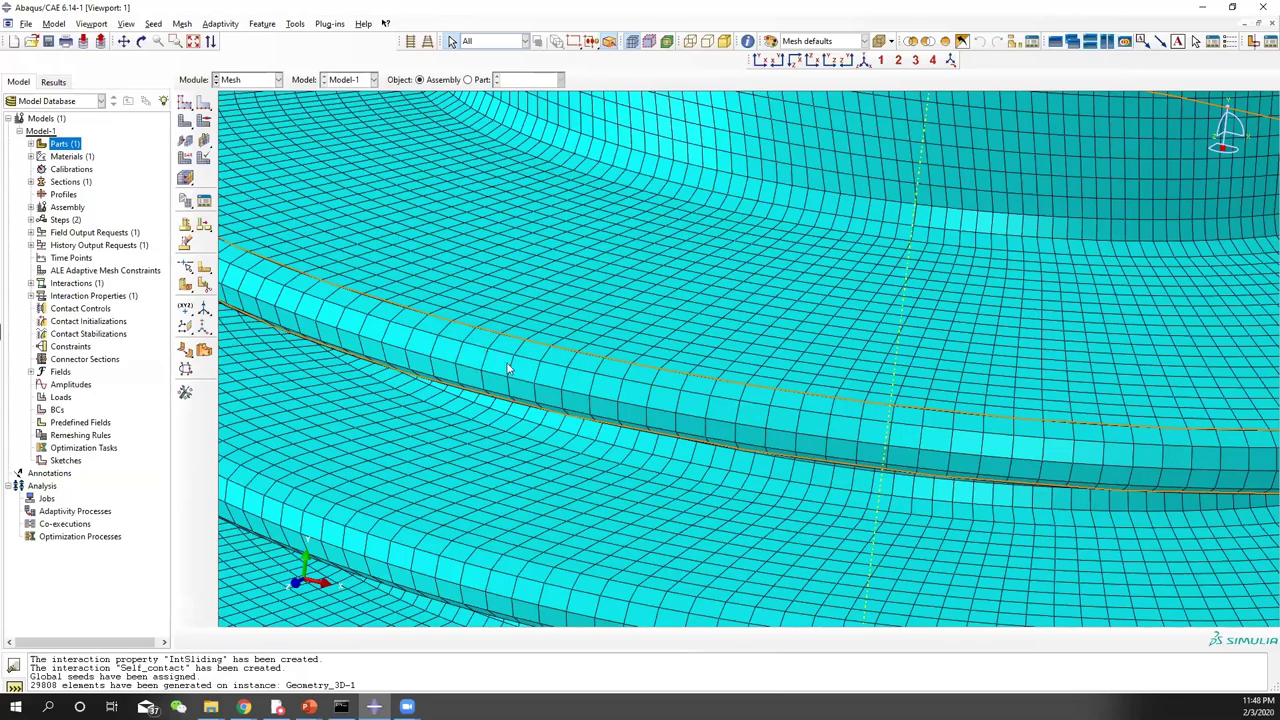
scroll(529, 380, "down", 5)
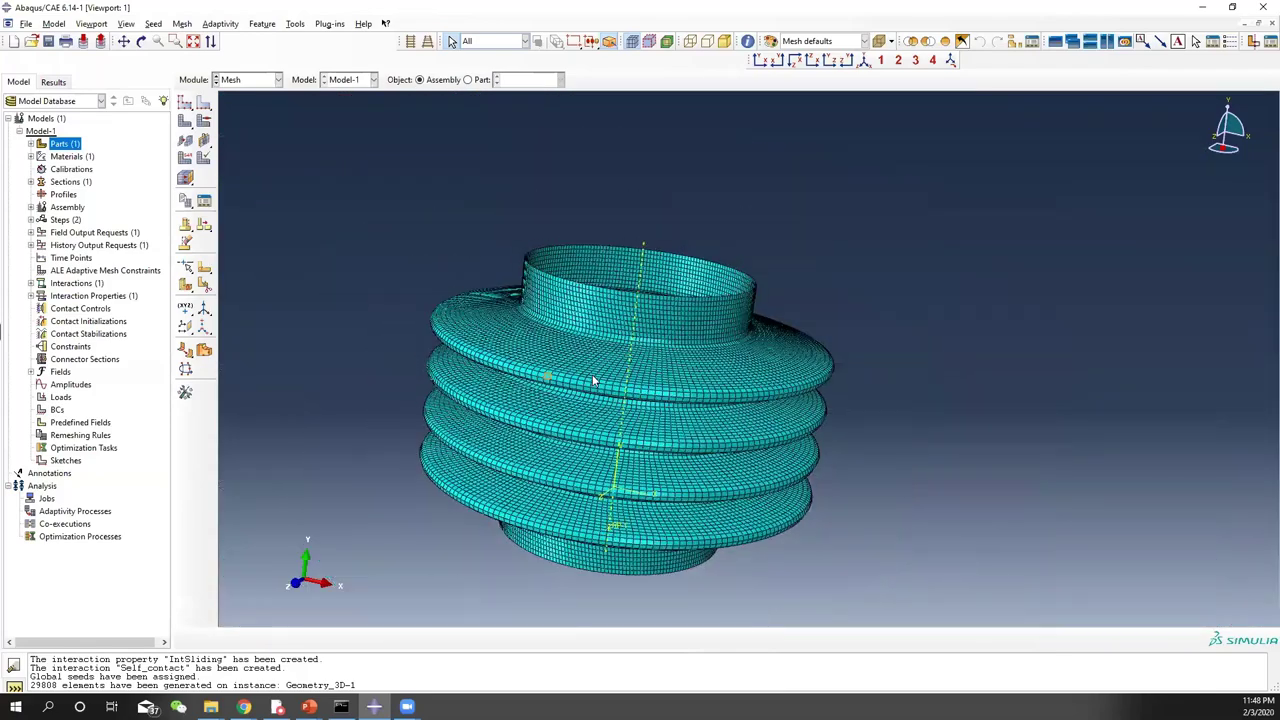
left_click_drag(676, 460, 404, 155, "ctrl+alt")
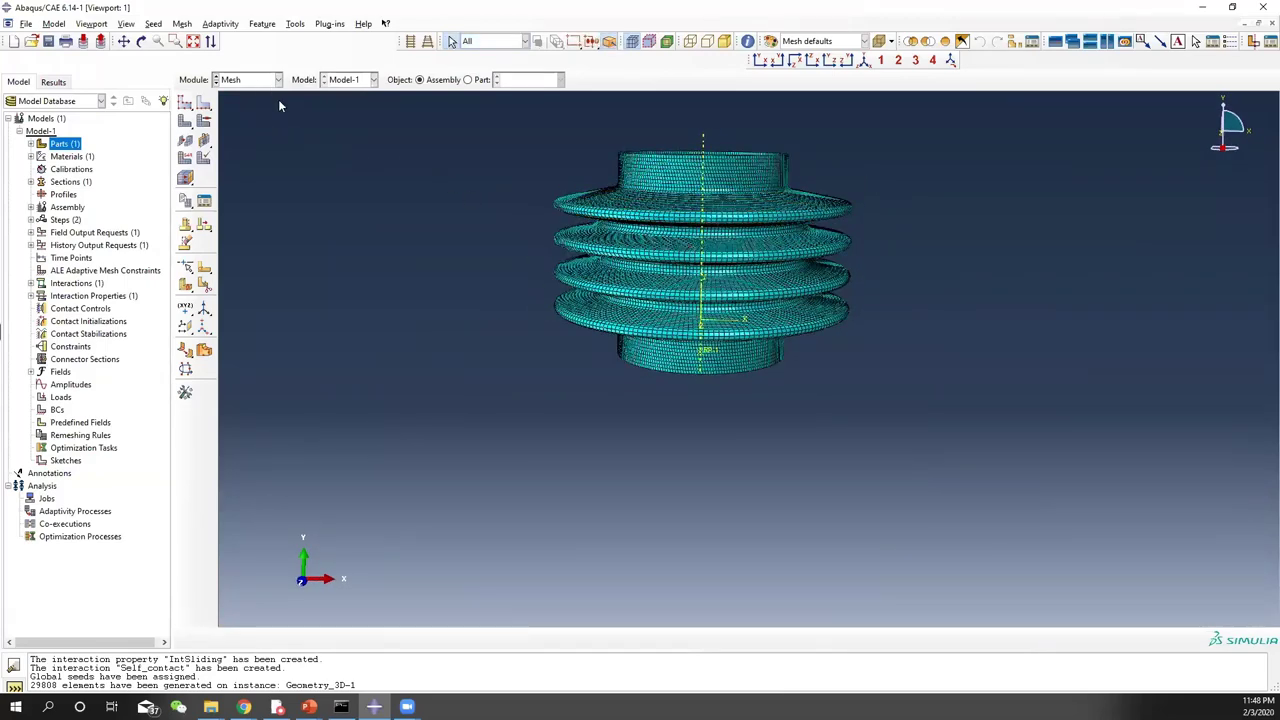
left_click_drag(670, 346, 712, 343, "ctrl+alt")
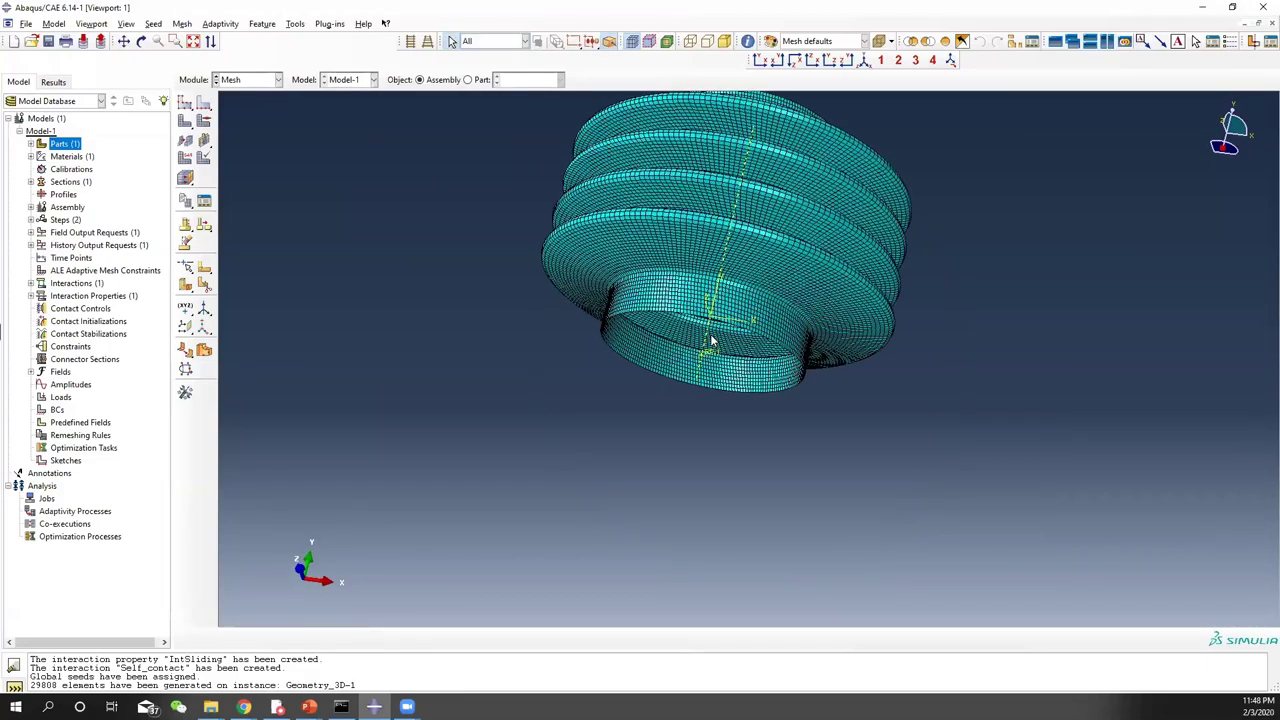
Create a node set named Bot_surface from the nodes along the bottom collar's open rim, selected by feature edge
scroll(712, 343, "up", 5)
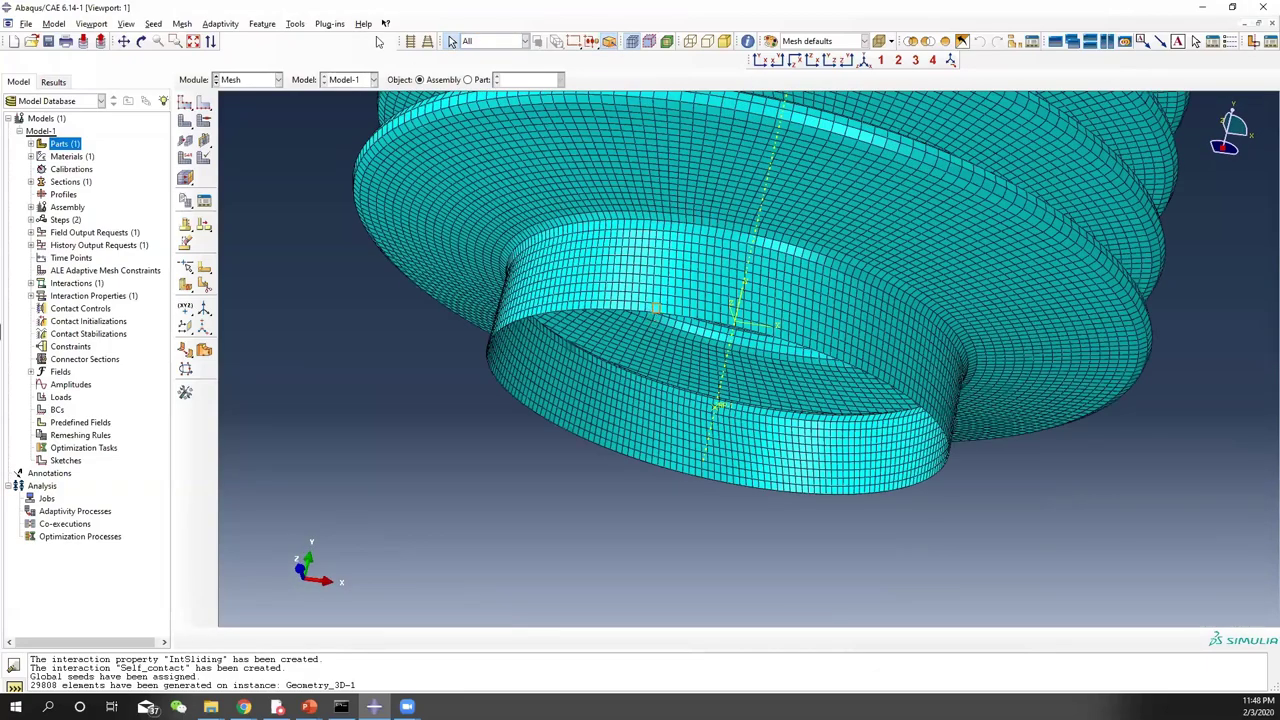
left_click(295, 24)
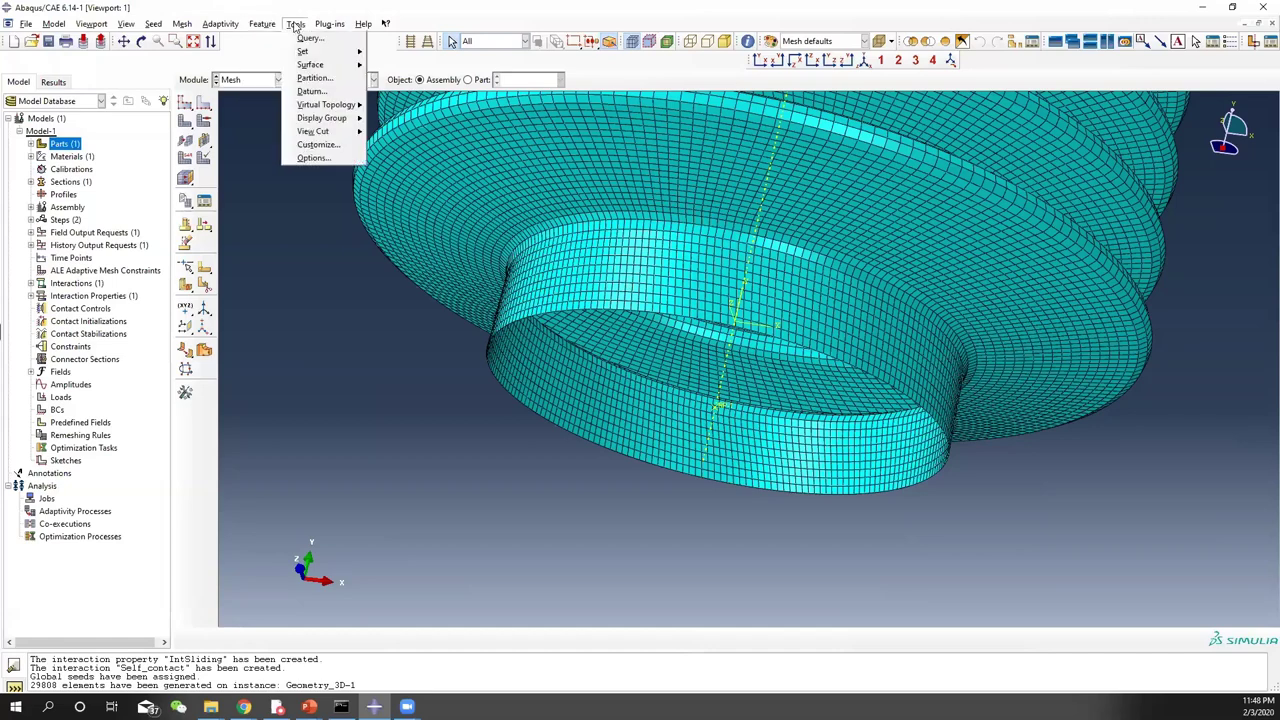
mouse_move(320, 51)
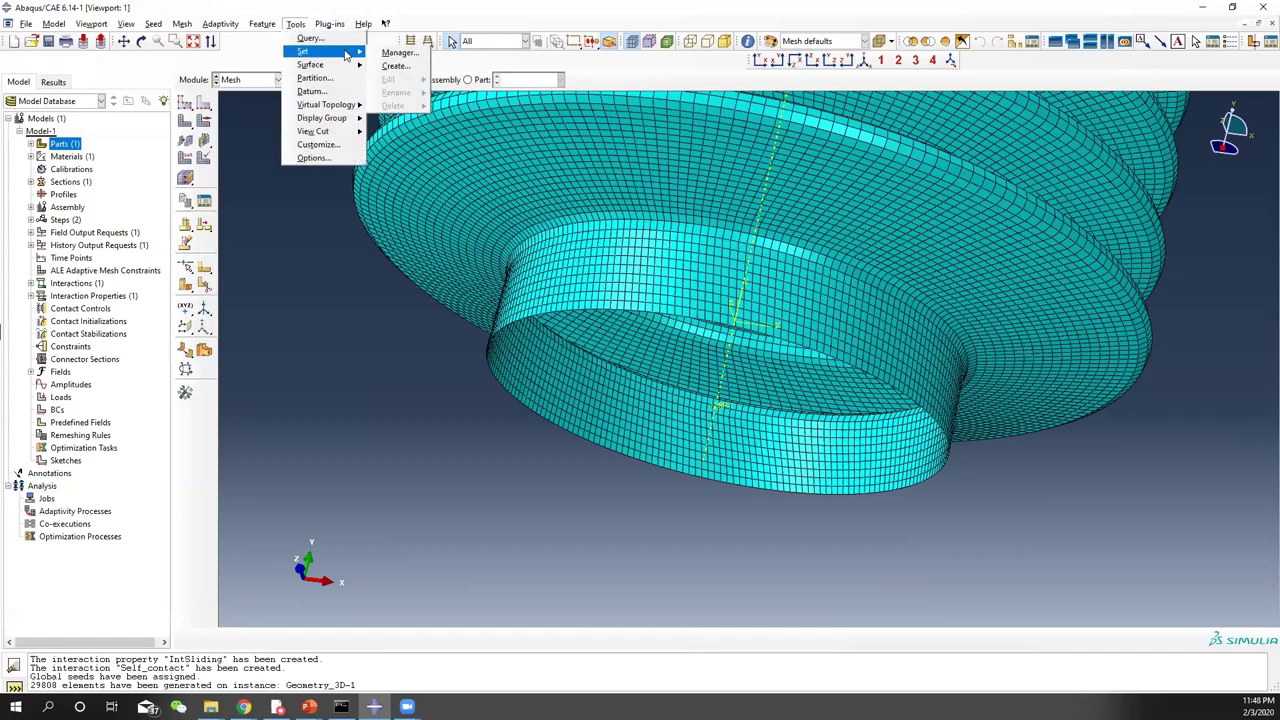
left_click(395, 64)
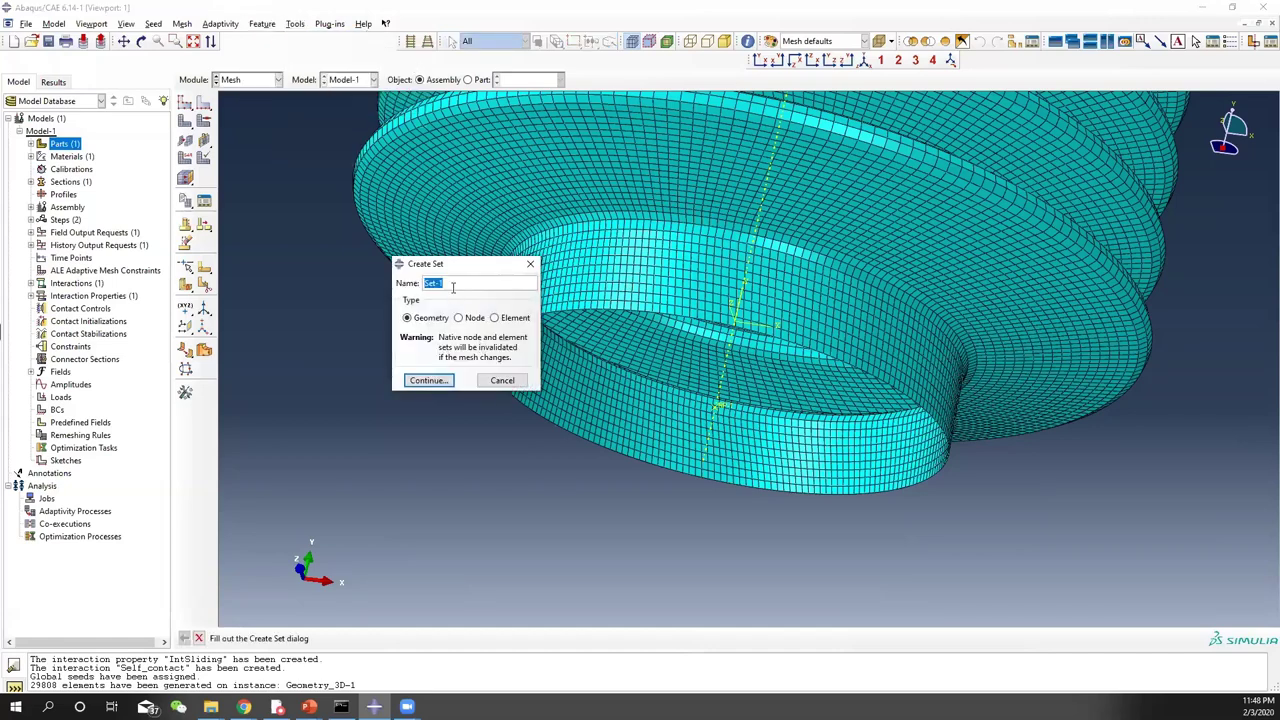
type("Bot_surface")
left_click(459, 317)
left_click(429, 380)
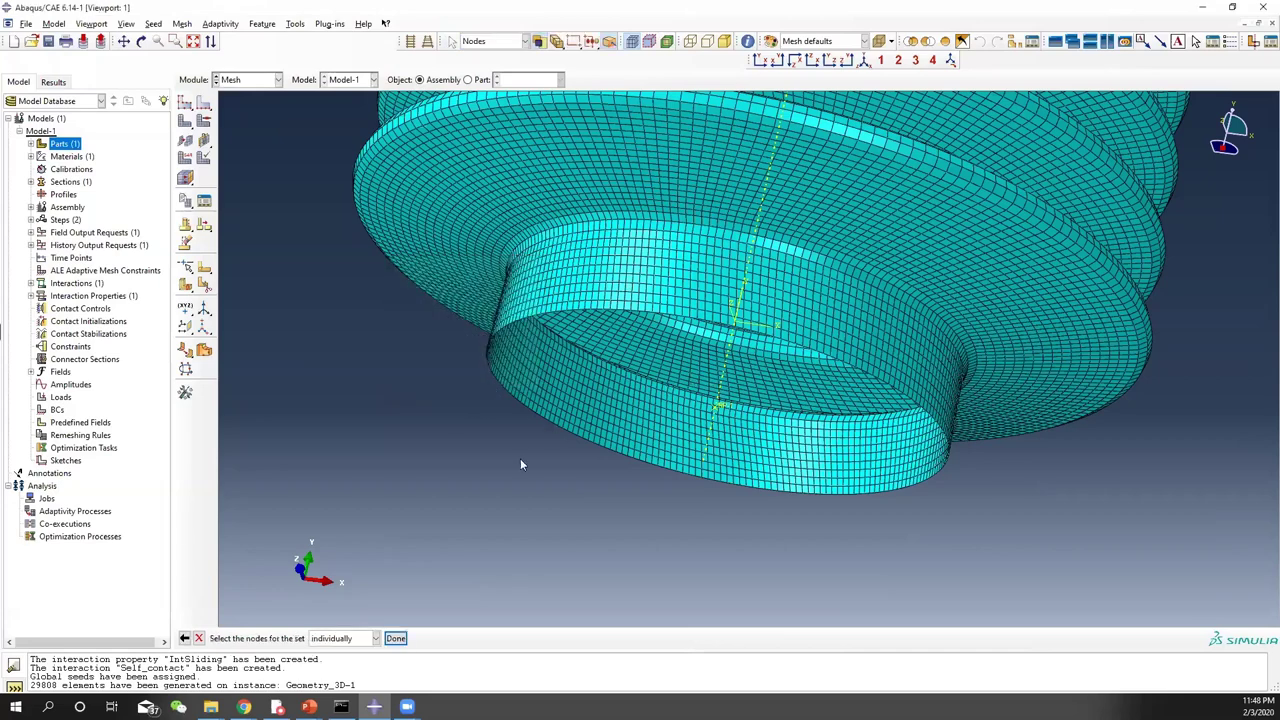
left_click(376, 639)
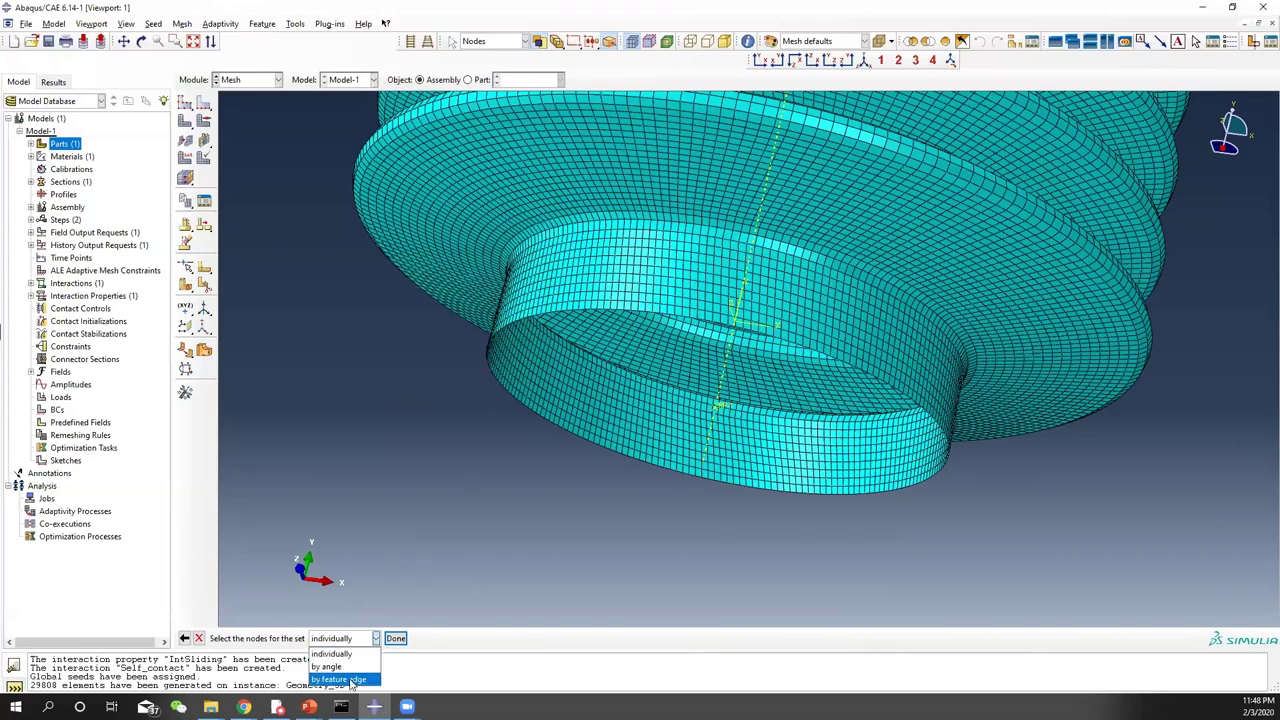
left_click(340, 680)
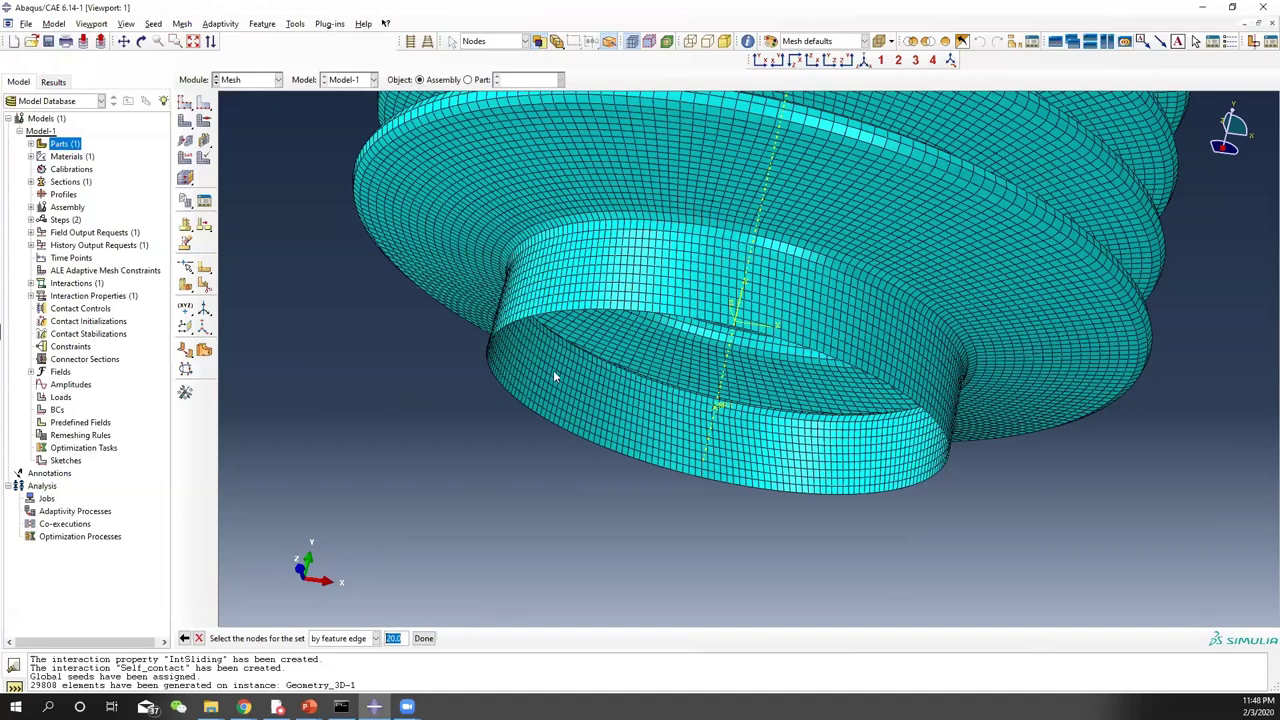
left_click(545, 318)
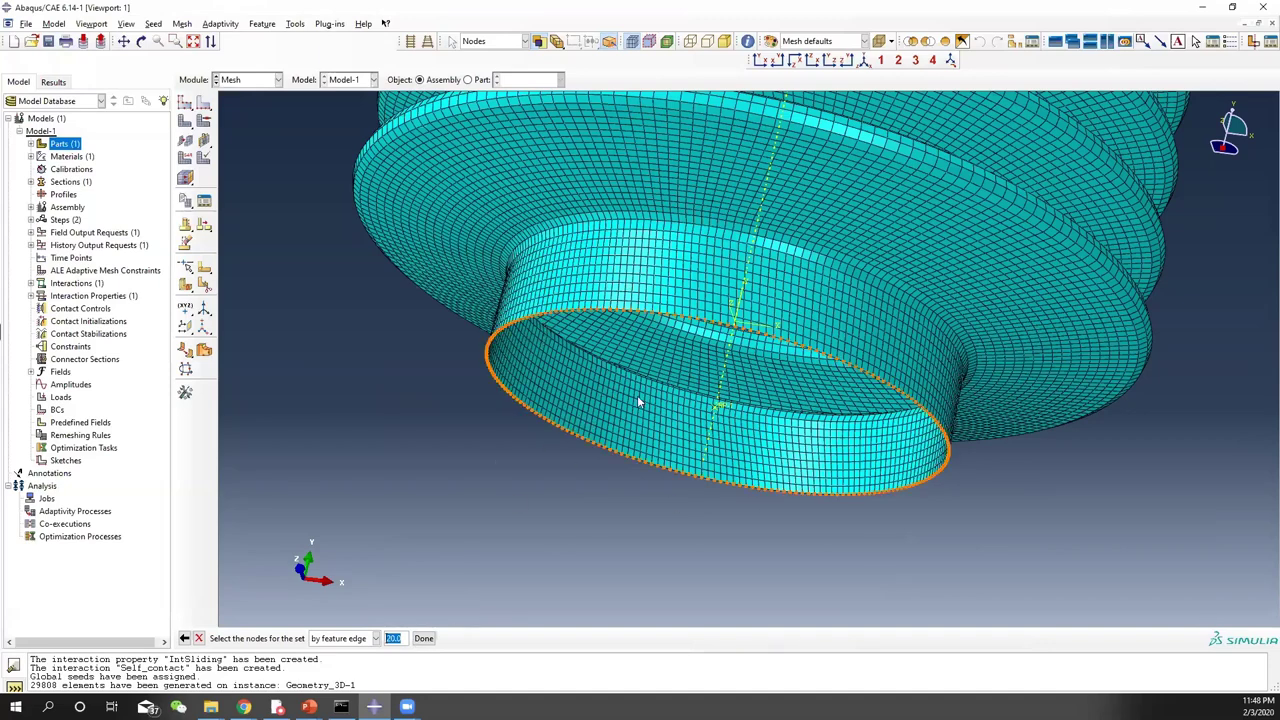
left_click(424, 638)
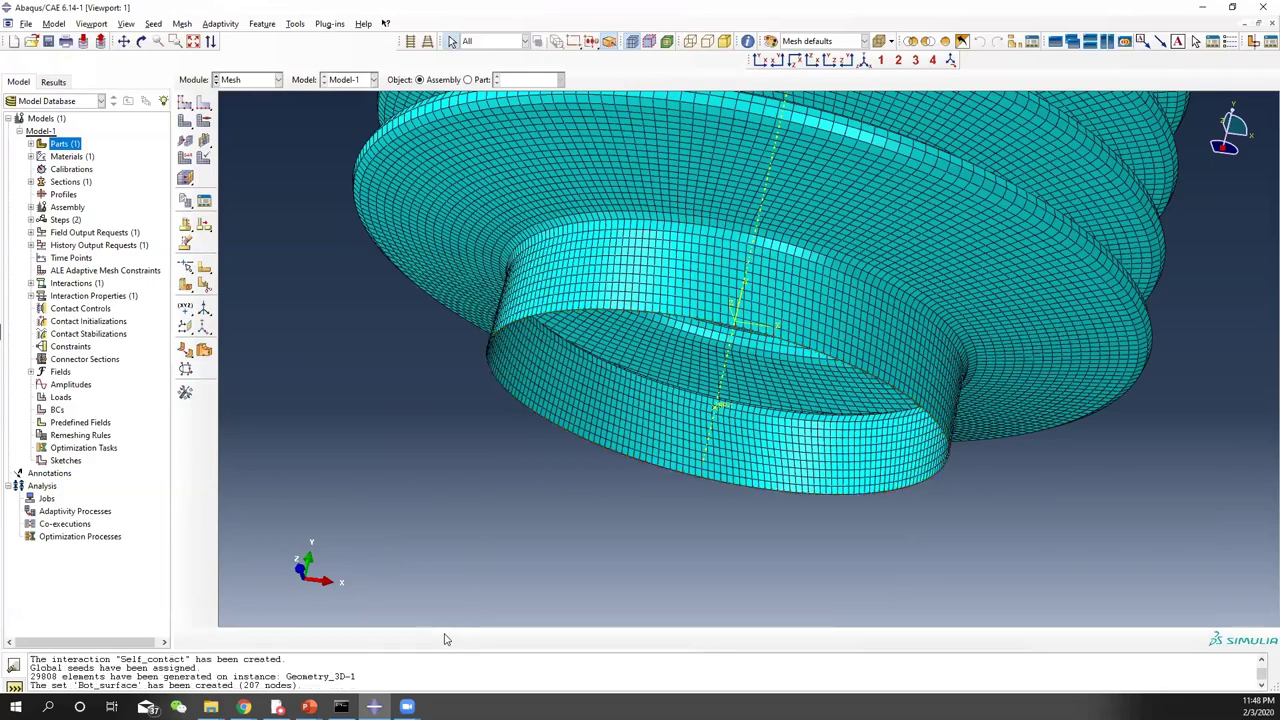
Create a node set named Top_Surf from the nodes along the top collar's open rim, selected by feature edge
scroll(753, 298, "down", 6)
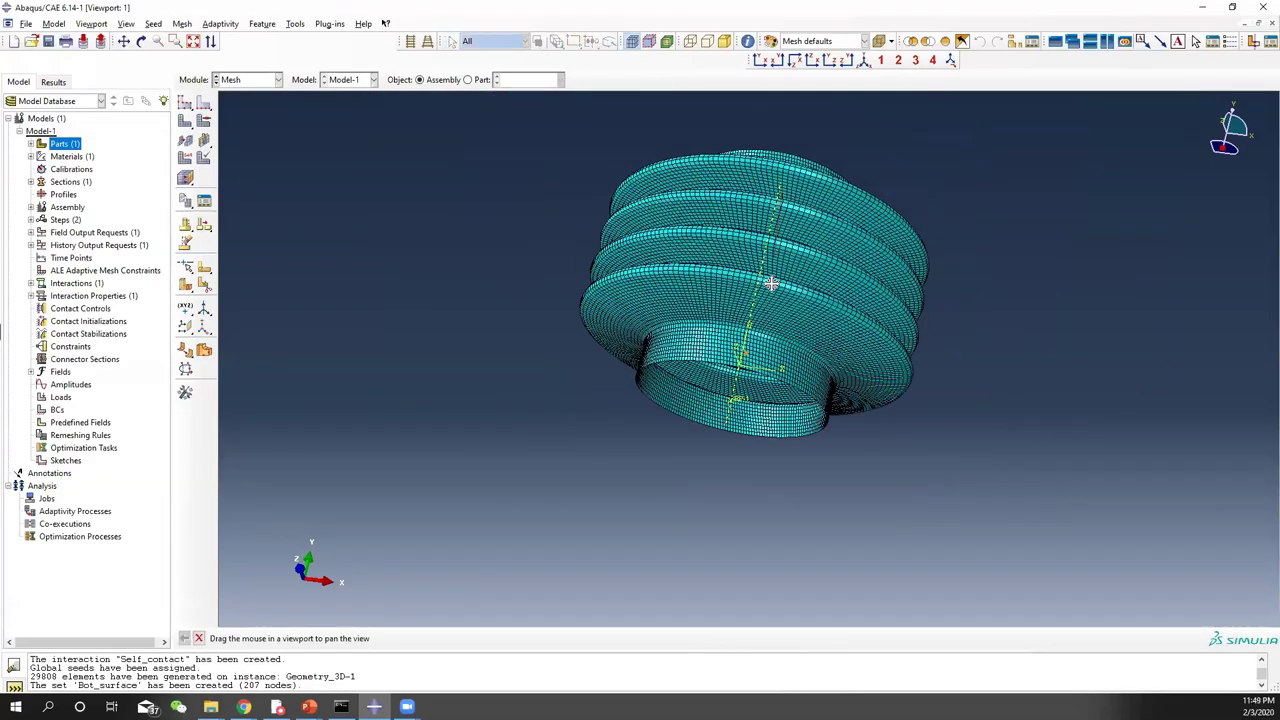
left_click_drag(712, 317, 645, 560, "ctrl+alt")
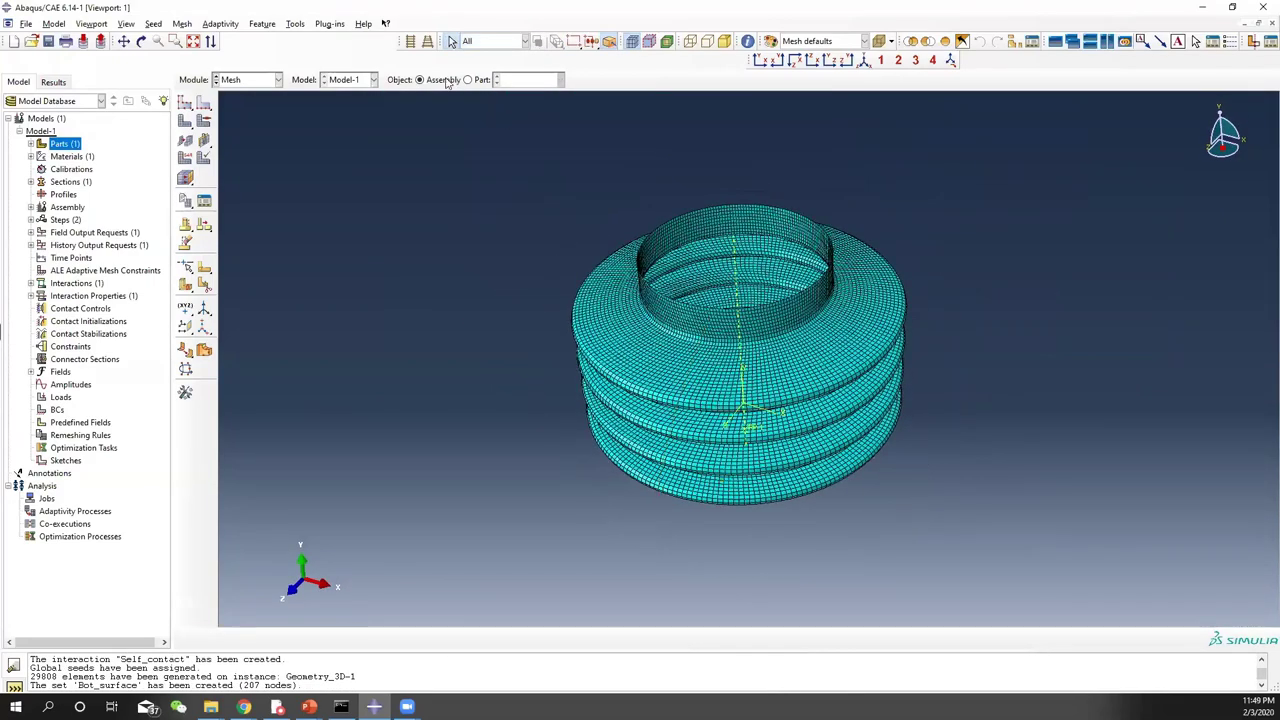
left_click(295, 24)
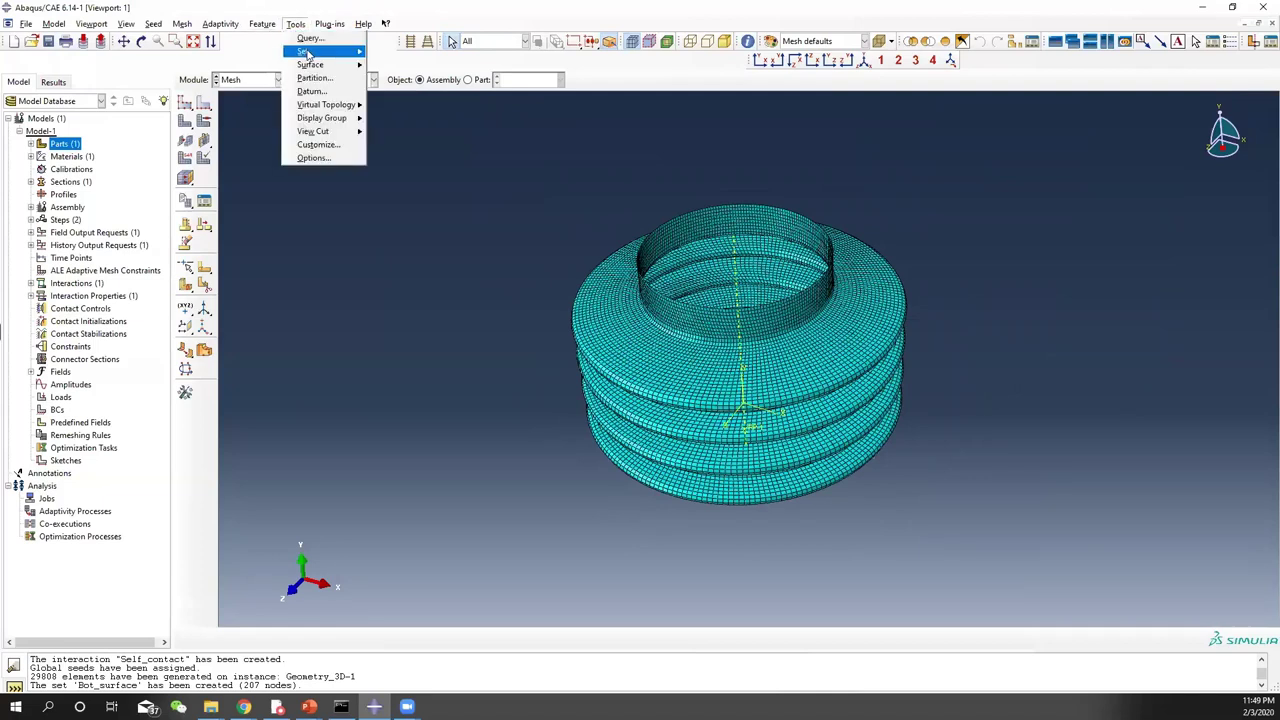
mouse_move(310, 53)
left_click(396, 65)
type("Top_")
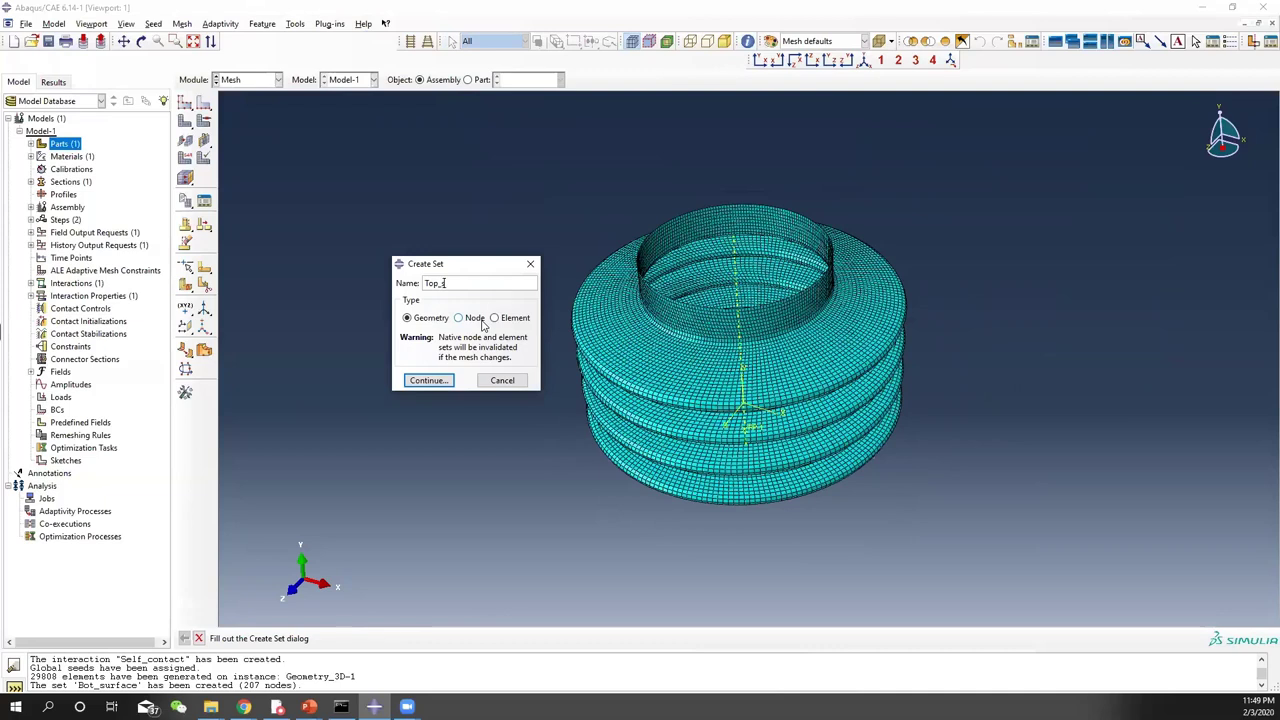
type("Surf")
left_click(459, 318)
left_click(429, 380)
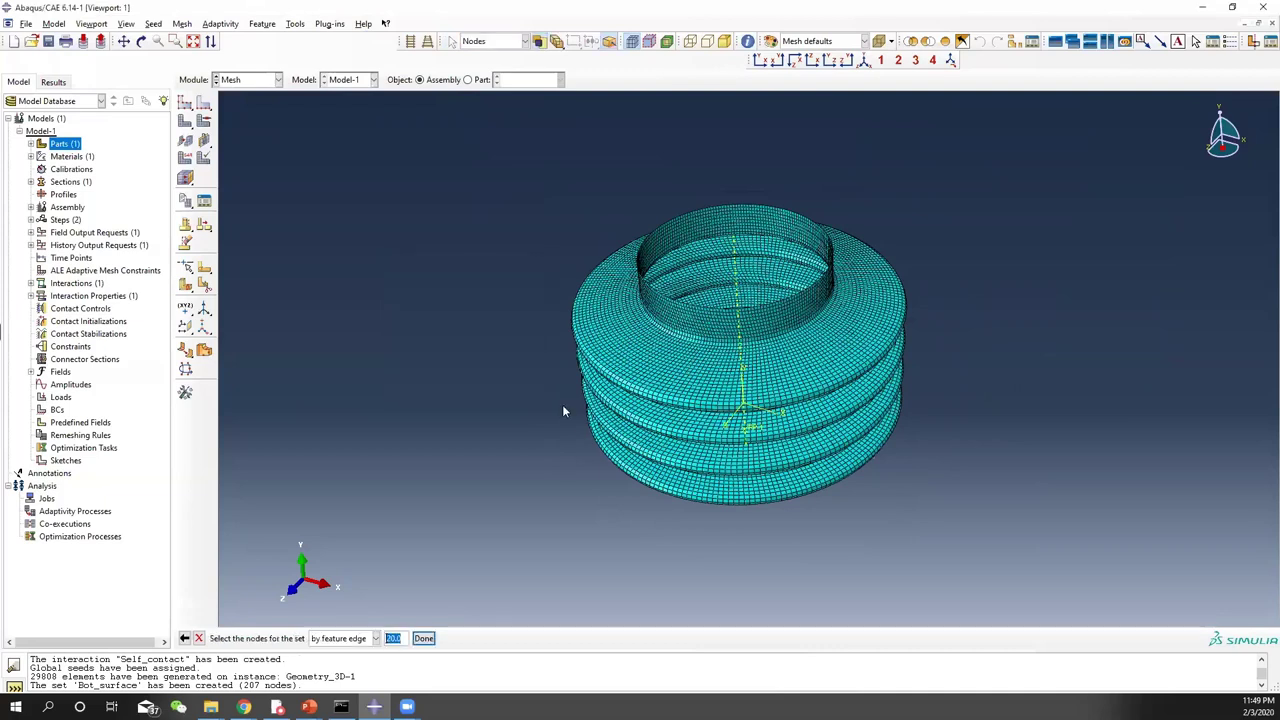
scroll(681, 316, "up", 6)
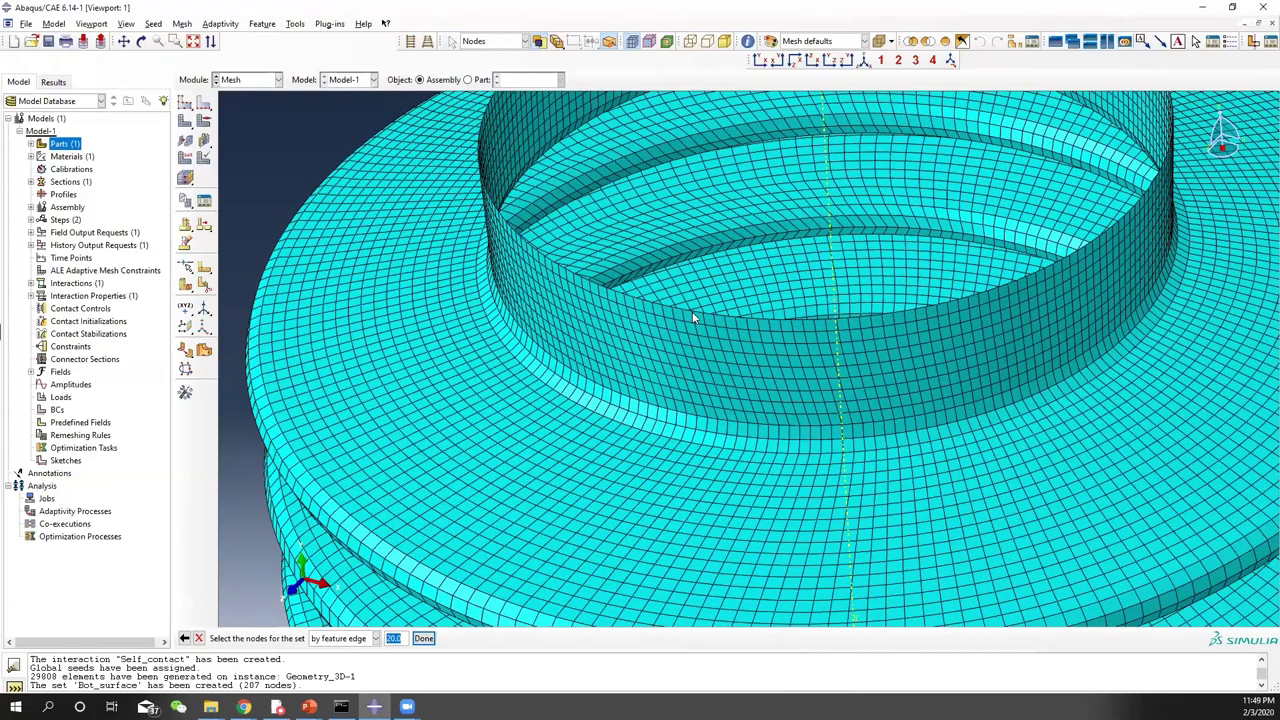
left_click(692, 316)
scroll(692, 316, "down", 1)
left_click(701, 316)
scroll(705, 315, "down", 3)
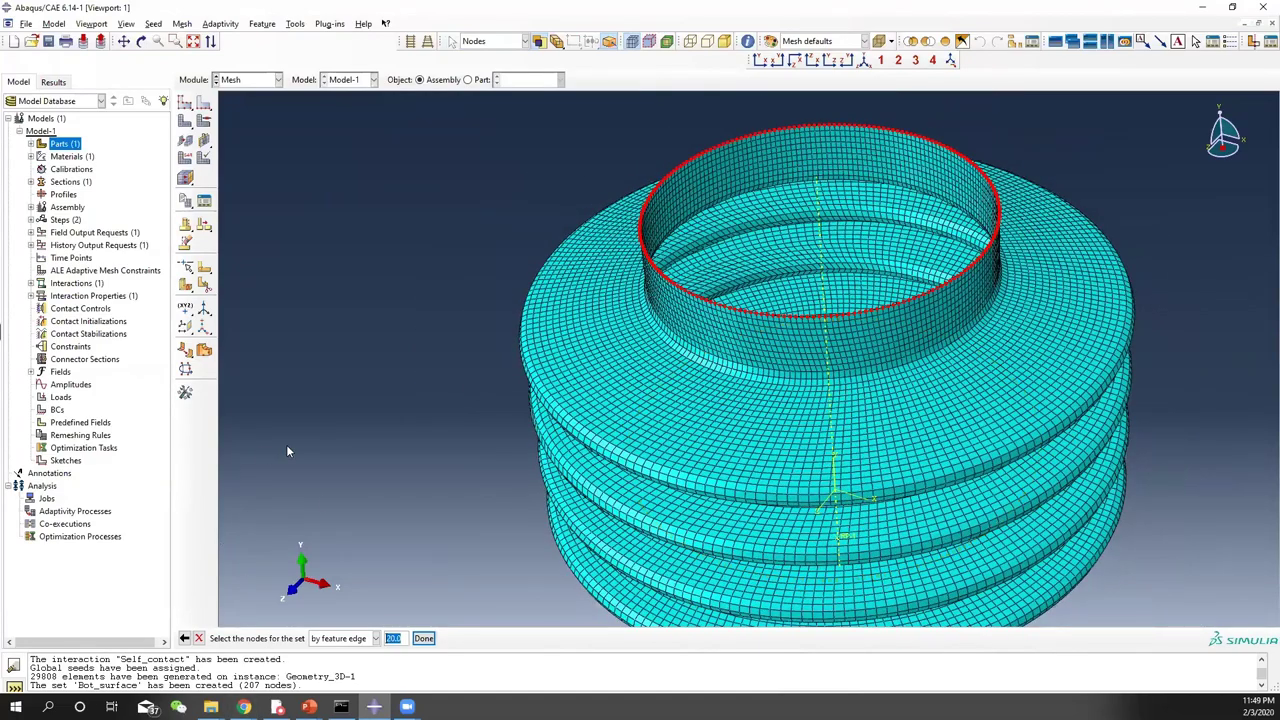
left_click(423, 638)
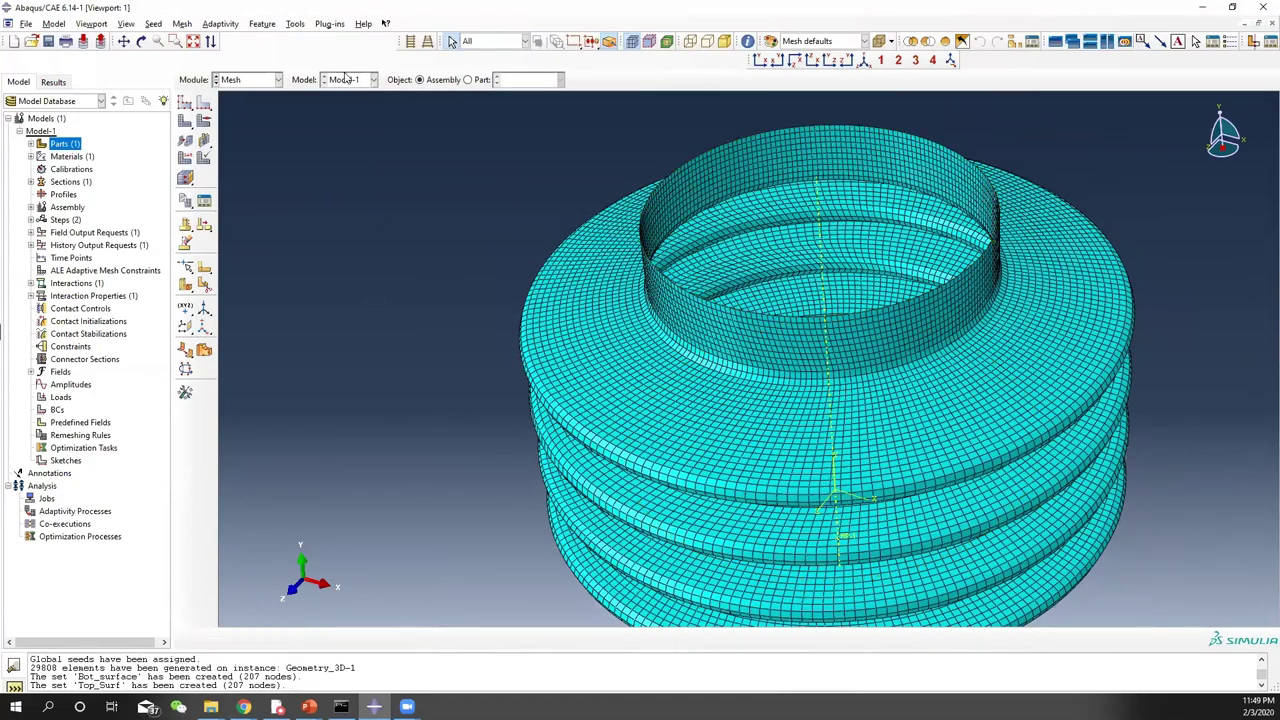
Switch to the Interaction module and start a Coupling constraint named Bot_surf_coup
left_click_drag(812, 420, 610, 420, "ctrl+alt")
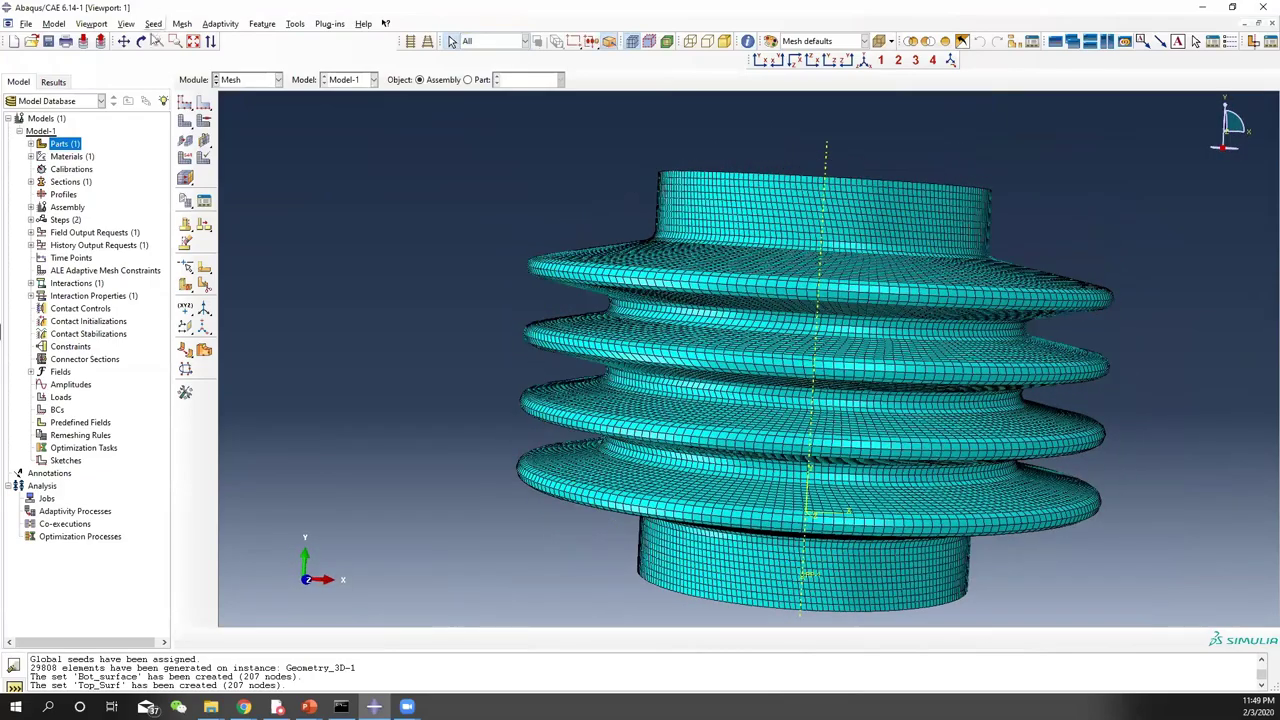
left_click(243, 80)
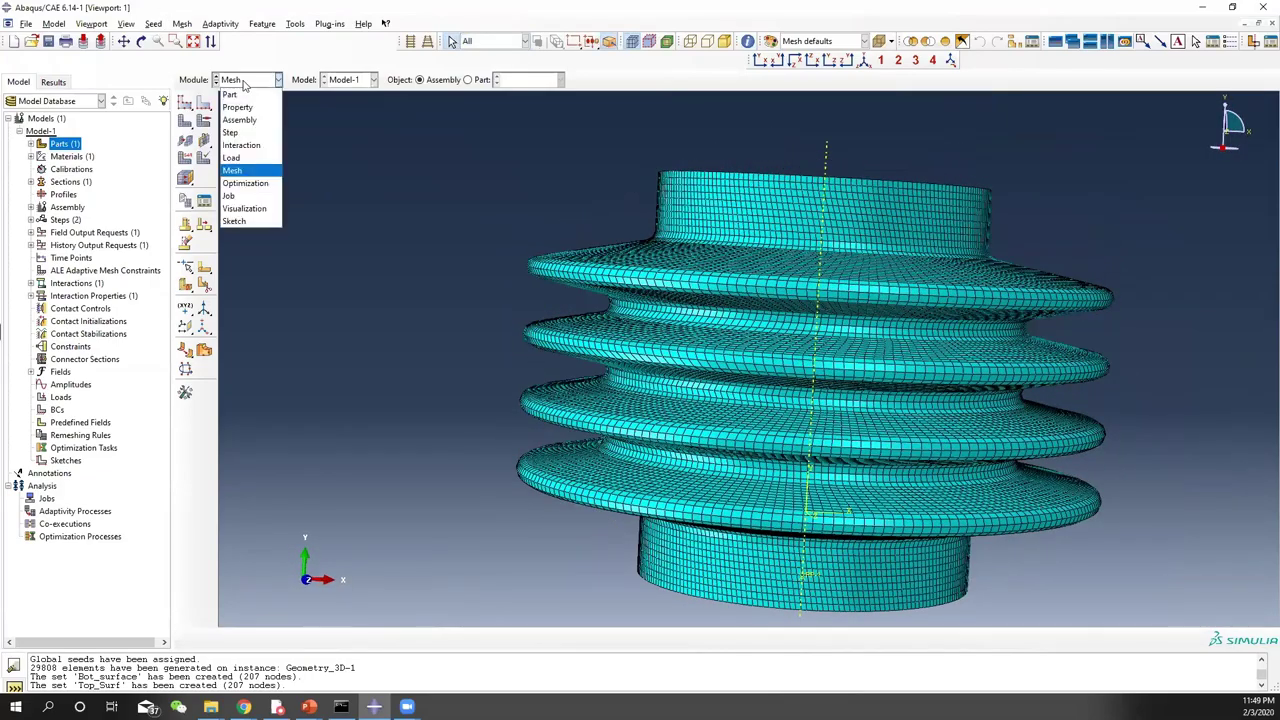
left_click(242, 145)
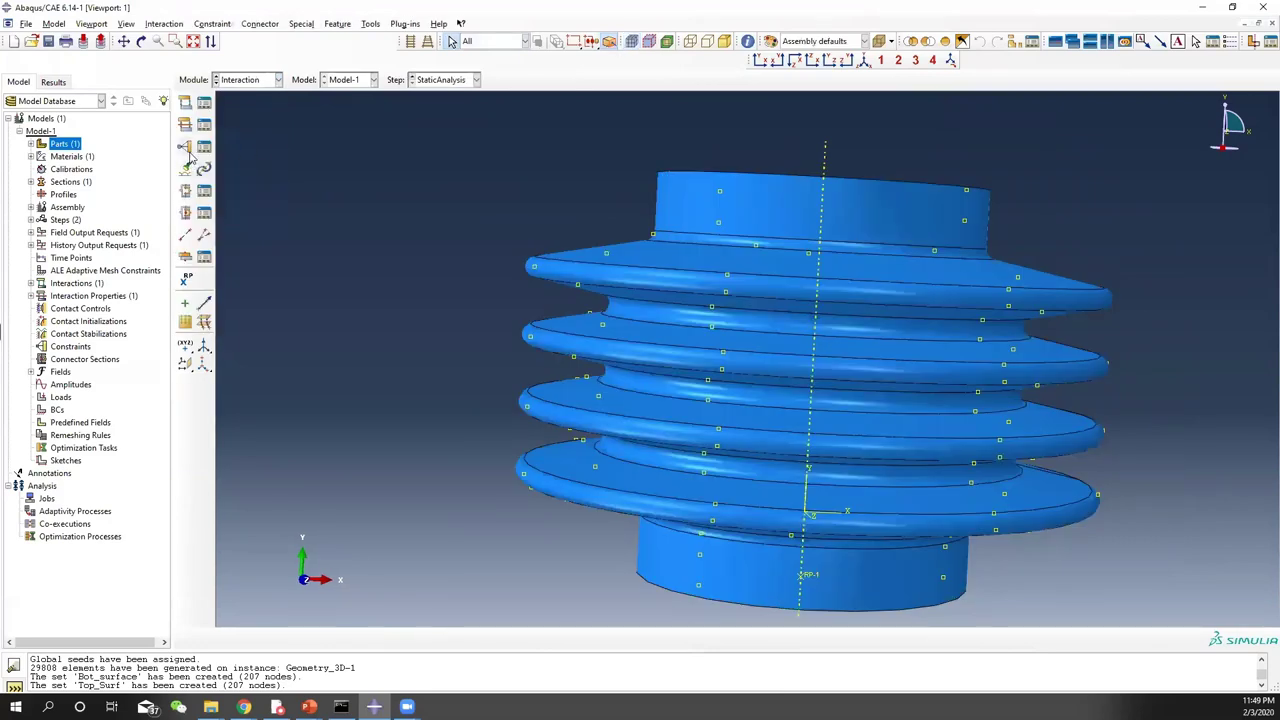
left_click_drag(800, 503, 238, 235, "ctrl+alt")
left_click(185, 146)
left_click(320, 303)
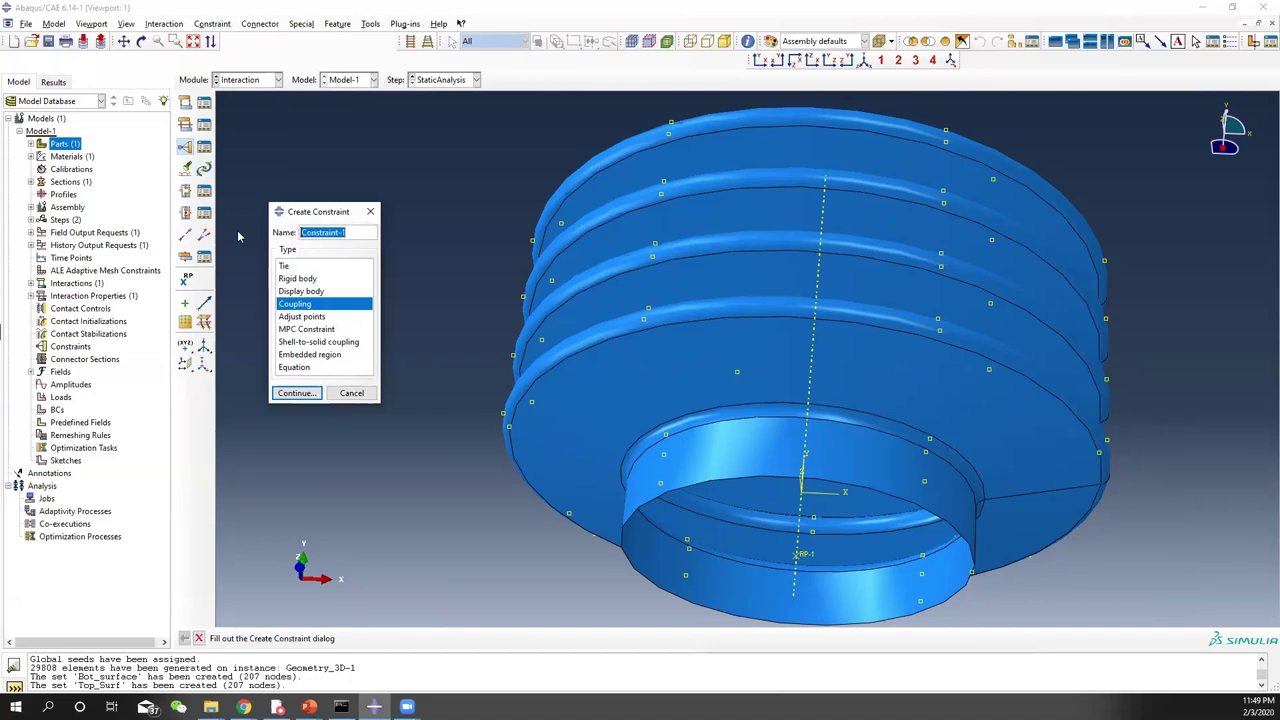
type("Bot_surf_coup")
left_click(292, 392)
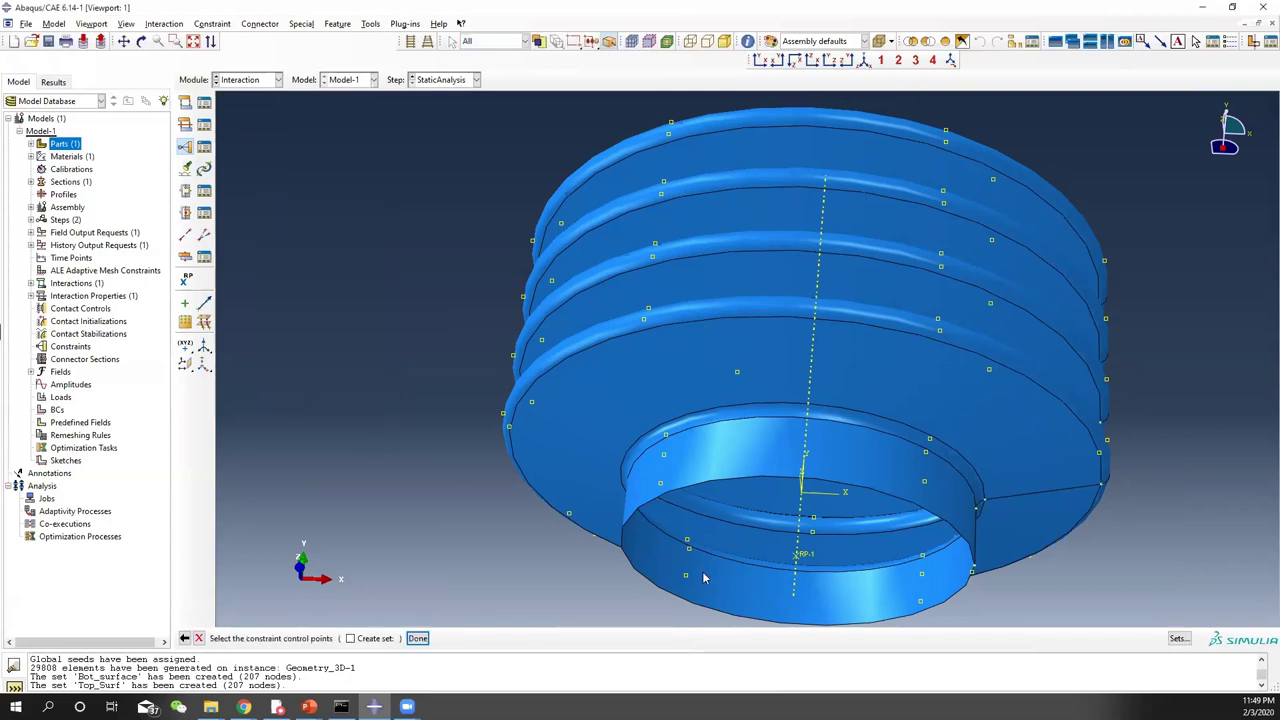
Couple the Bot_surface node region to reference point RP-1 with kinematic coupling, constraining all six degrees of freedom
left_click(797, 556)
left_click(417, 638)
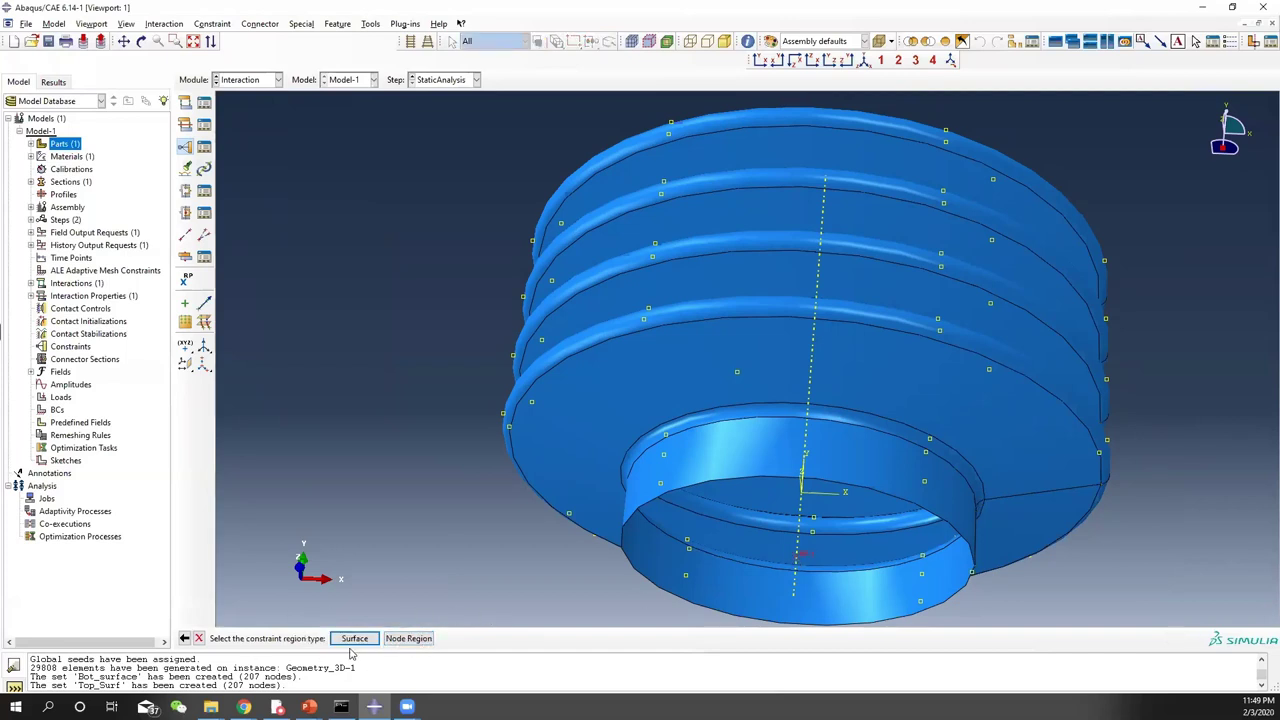
left_click(410, 638)
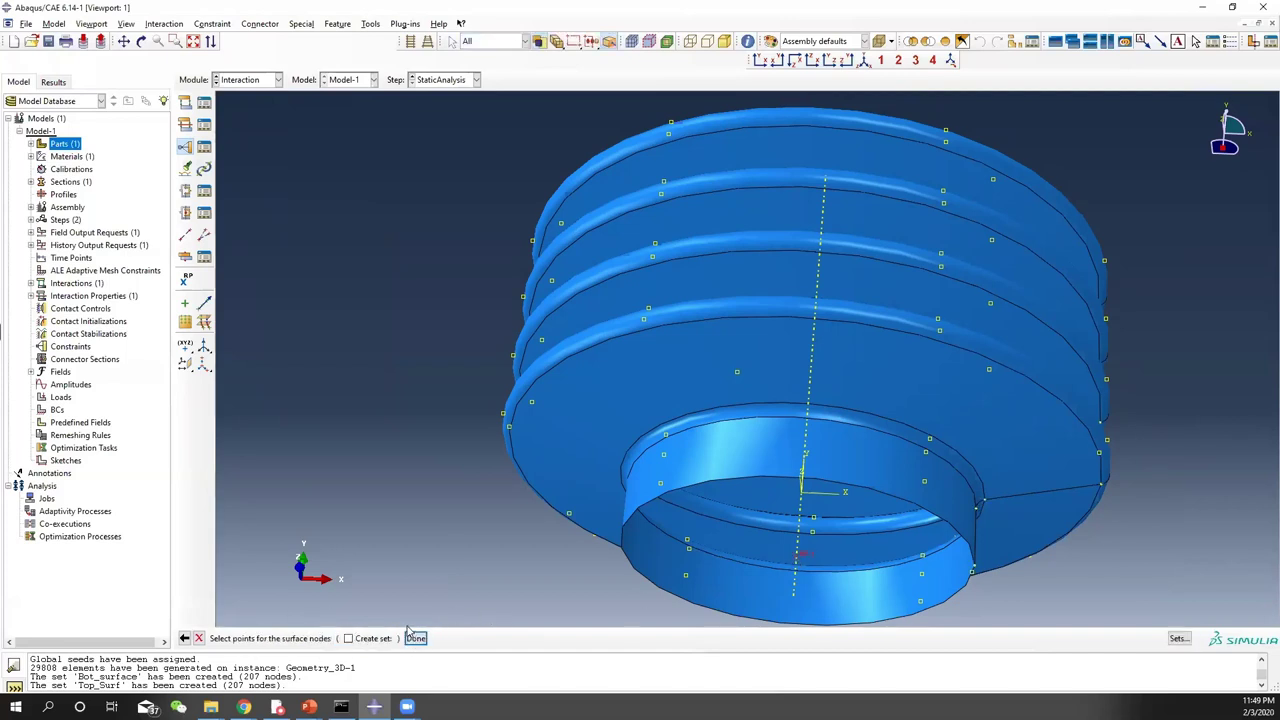
left_click(1179, 639)
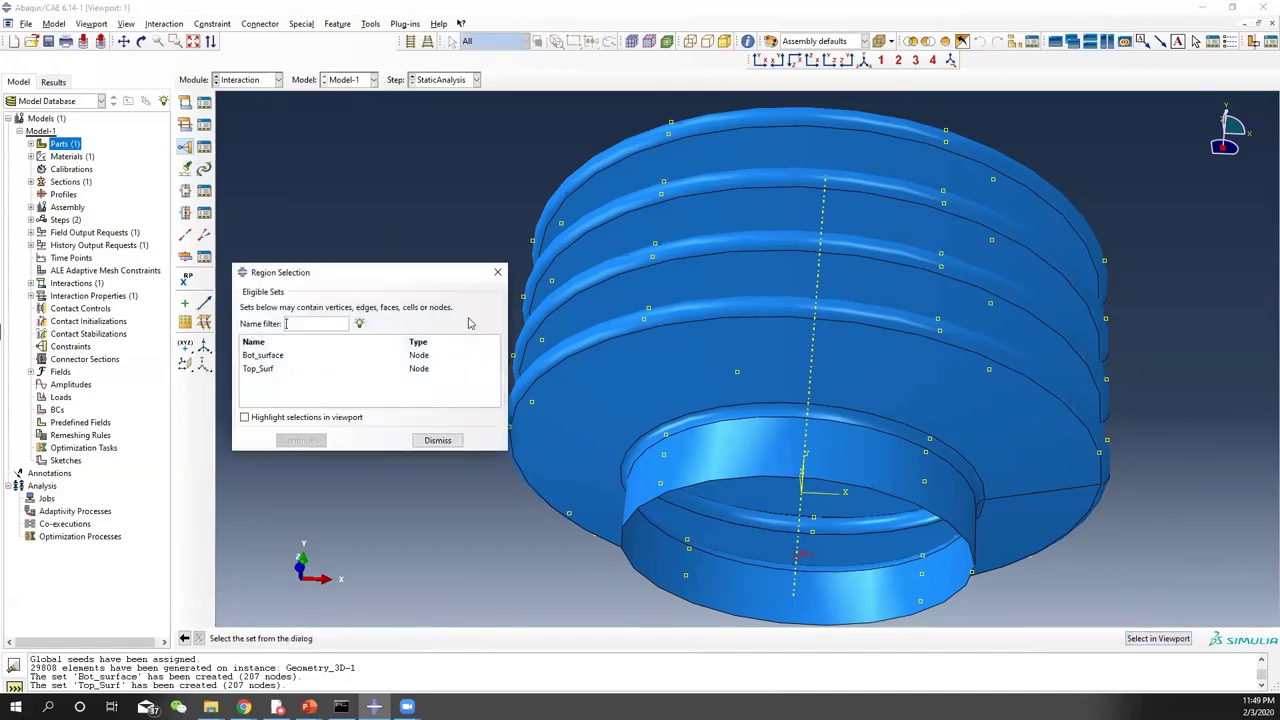
left_click(278, 357)
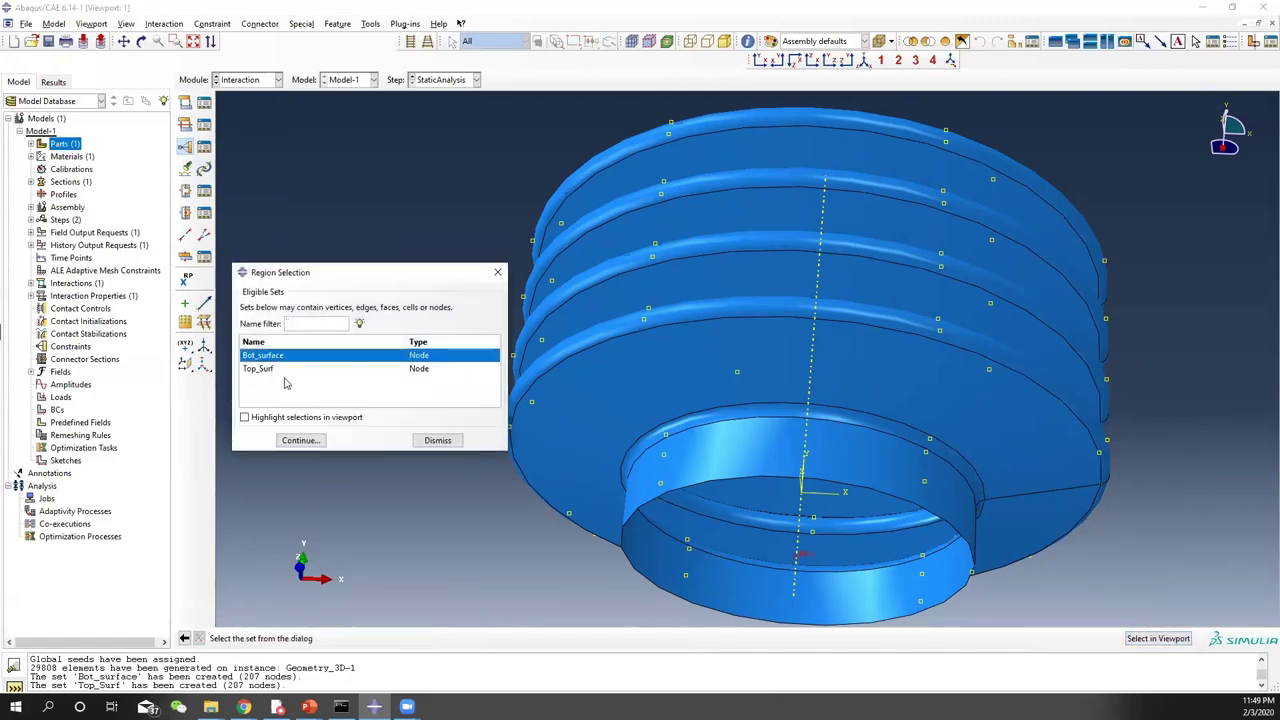
left_click(300, 440)
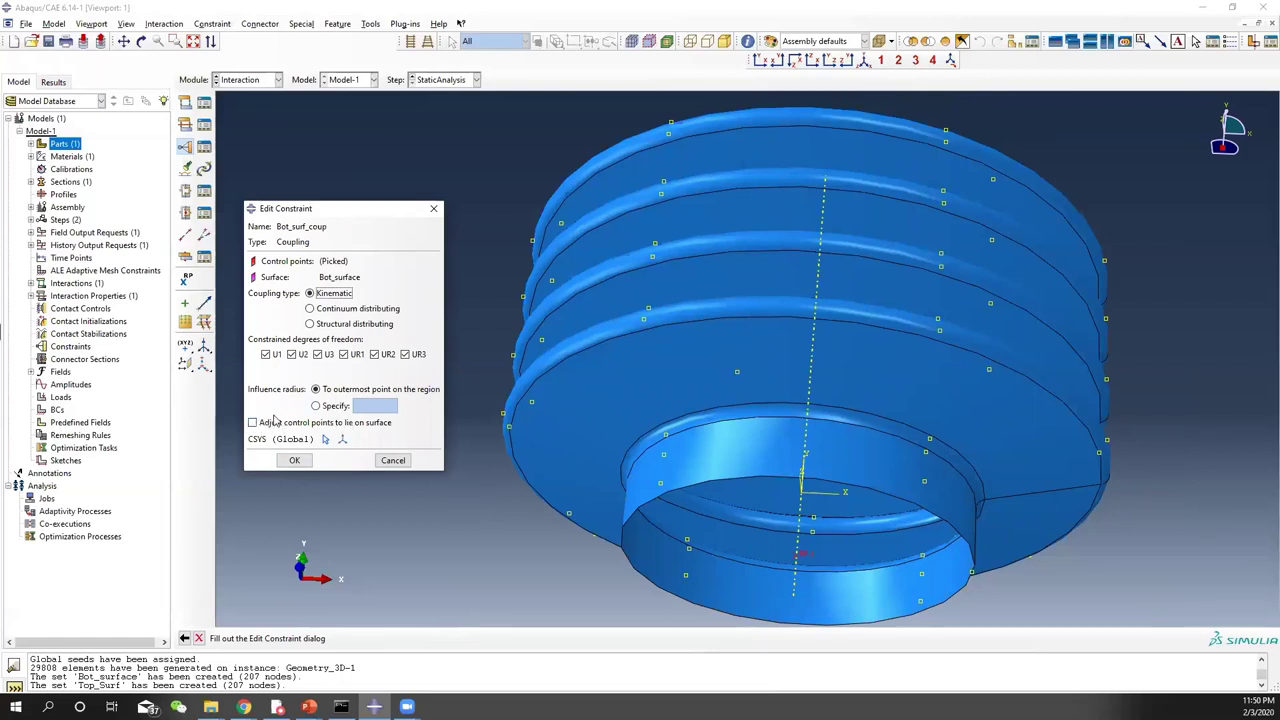
left_click(298, 461)
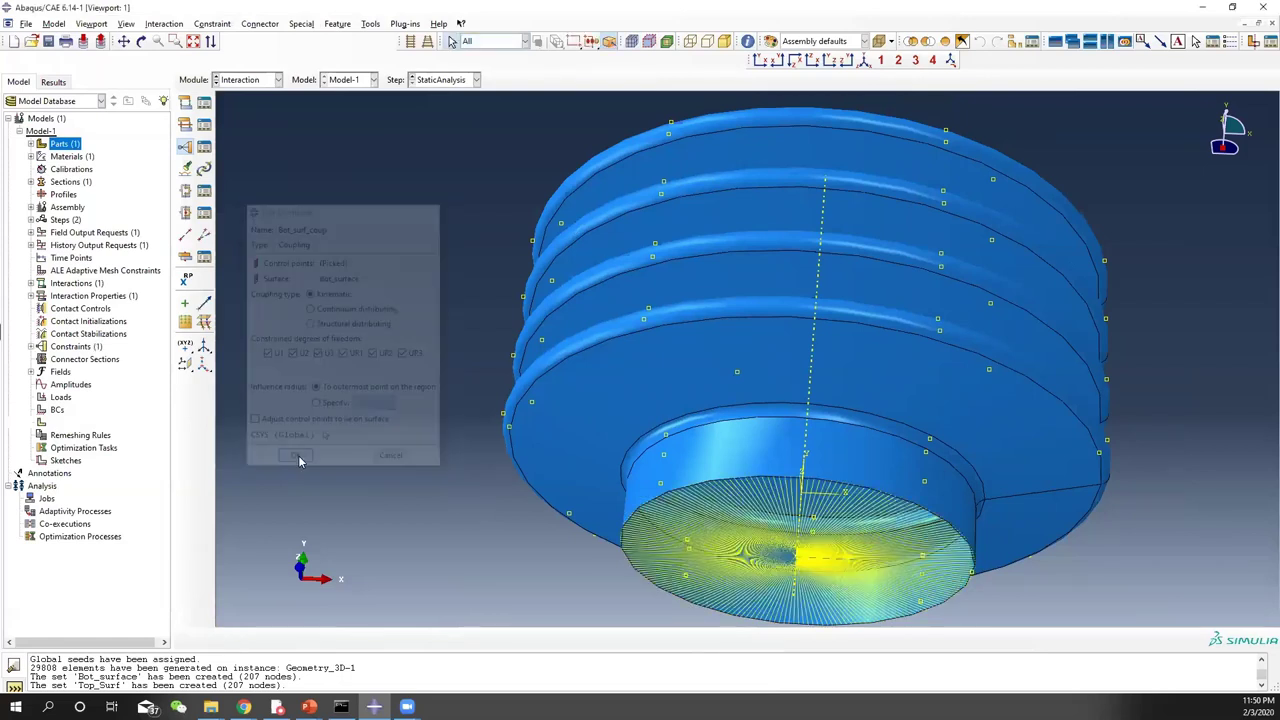
Switch to the Load module and start a mechanical Pressure load named internal_pressure in the StaticAnalysis step
left_click_drag(872, 533, 736, 374, "ctrl+alt")
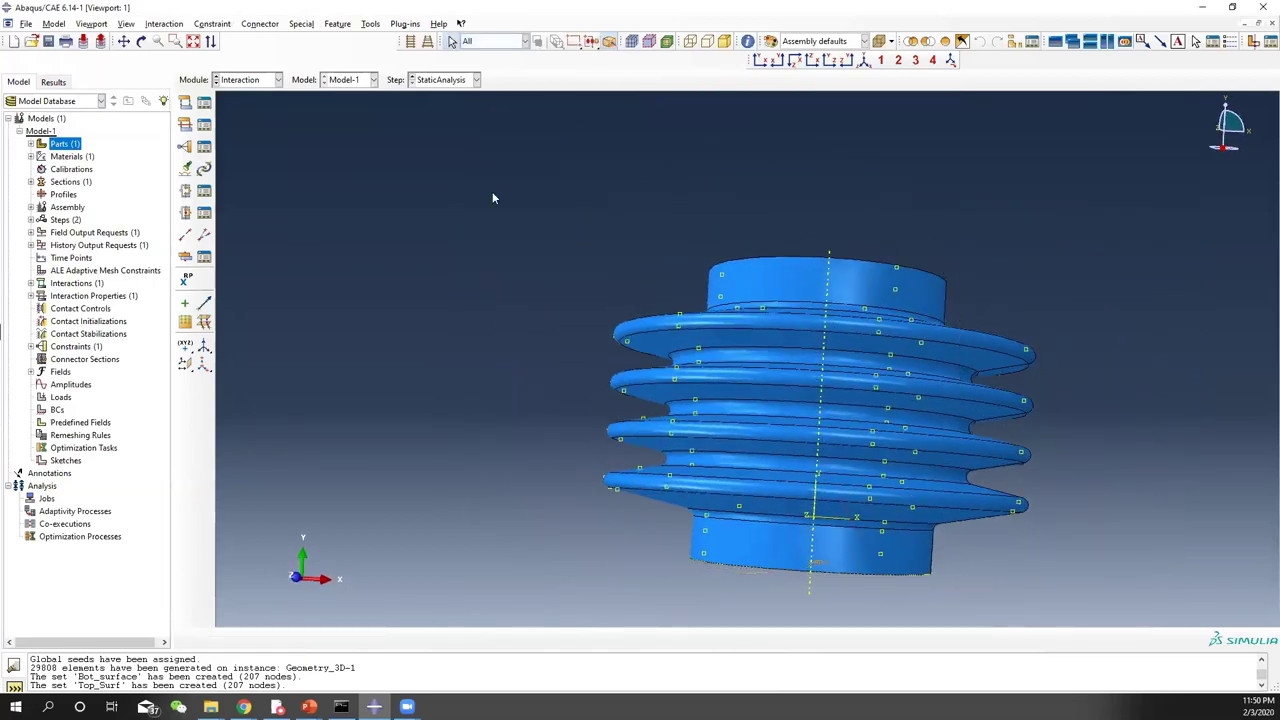
left_click(258, 80)
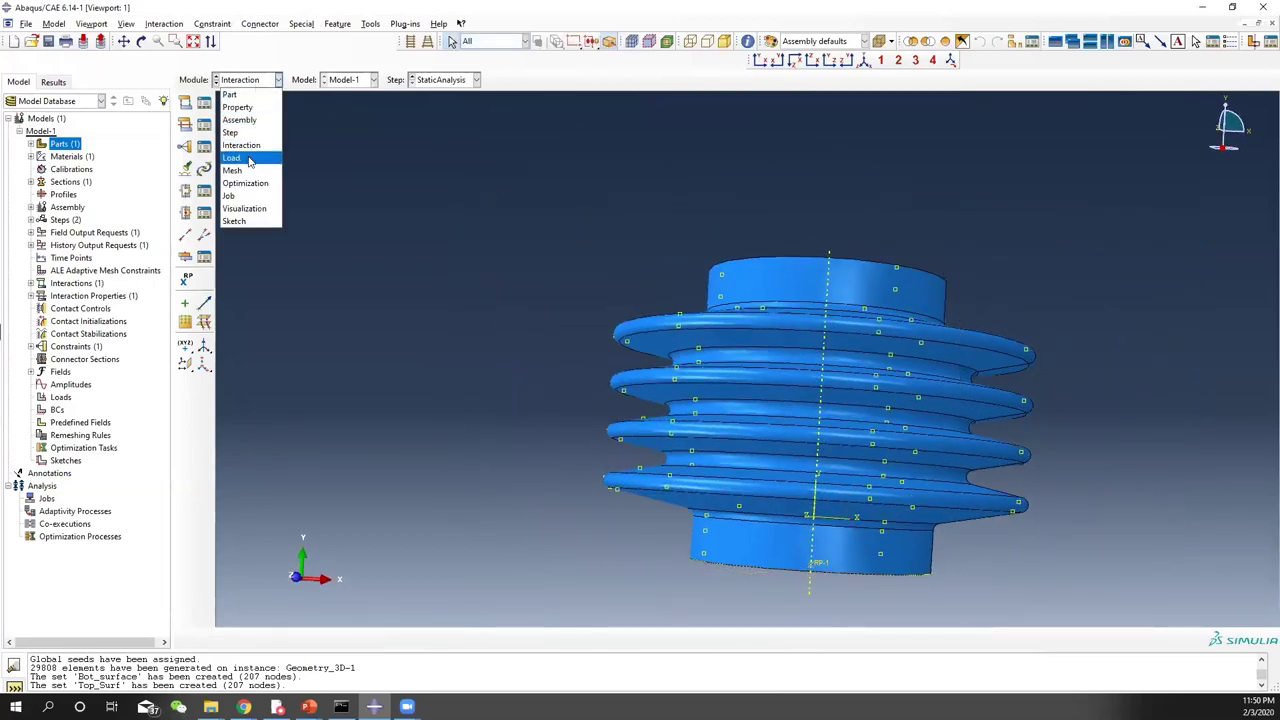
left_click(250, 162)
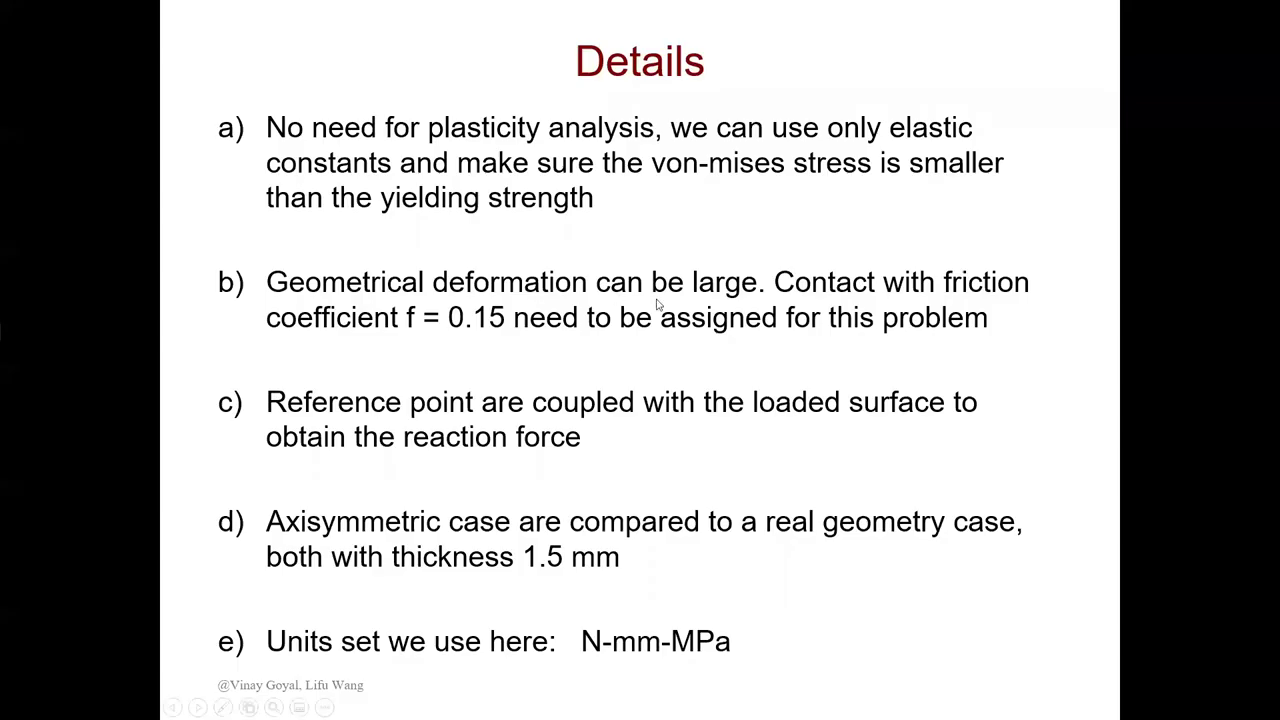
left_click(658, 305)
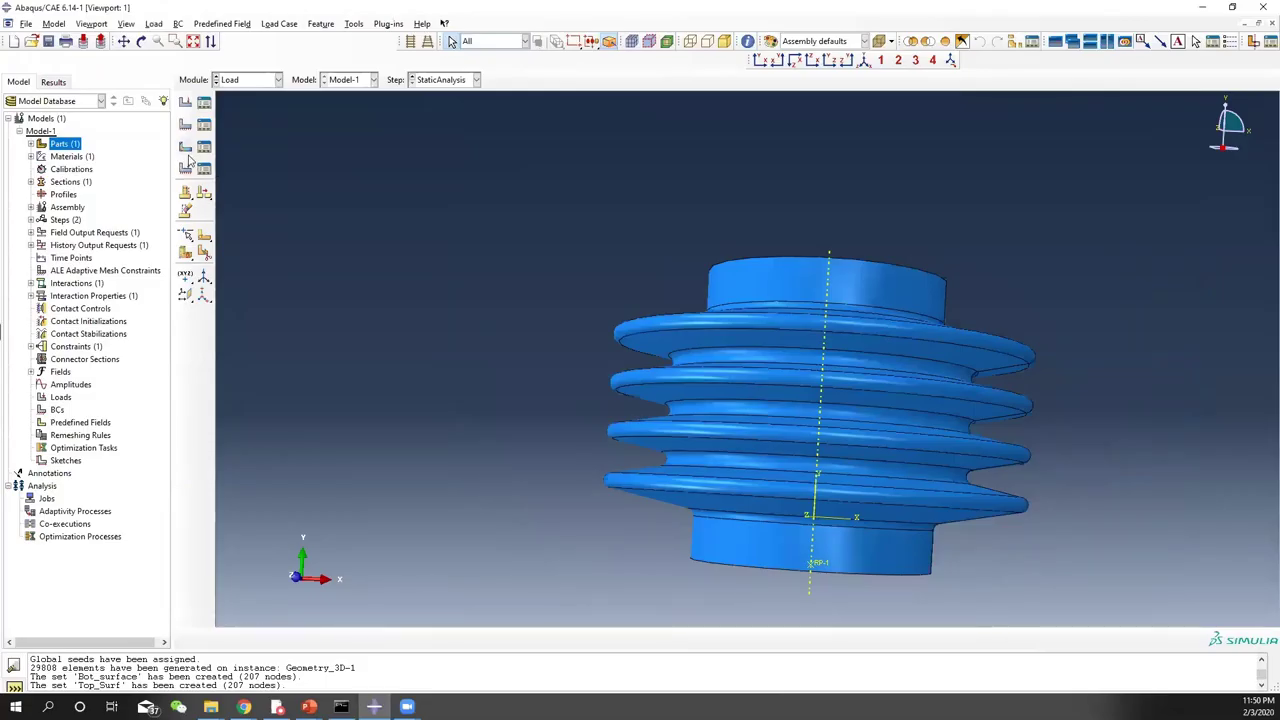
left_click(206, 105)
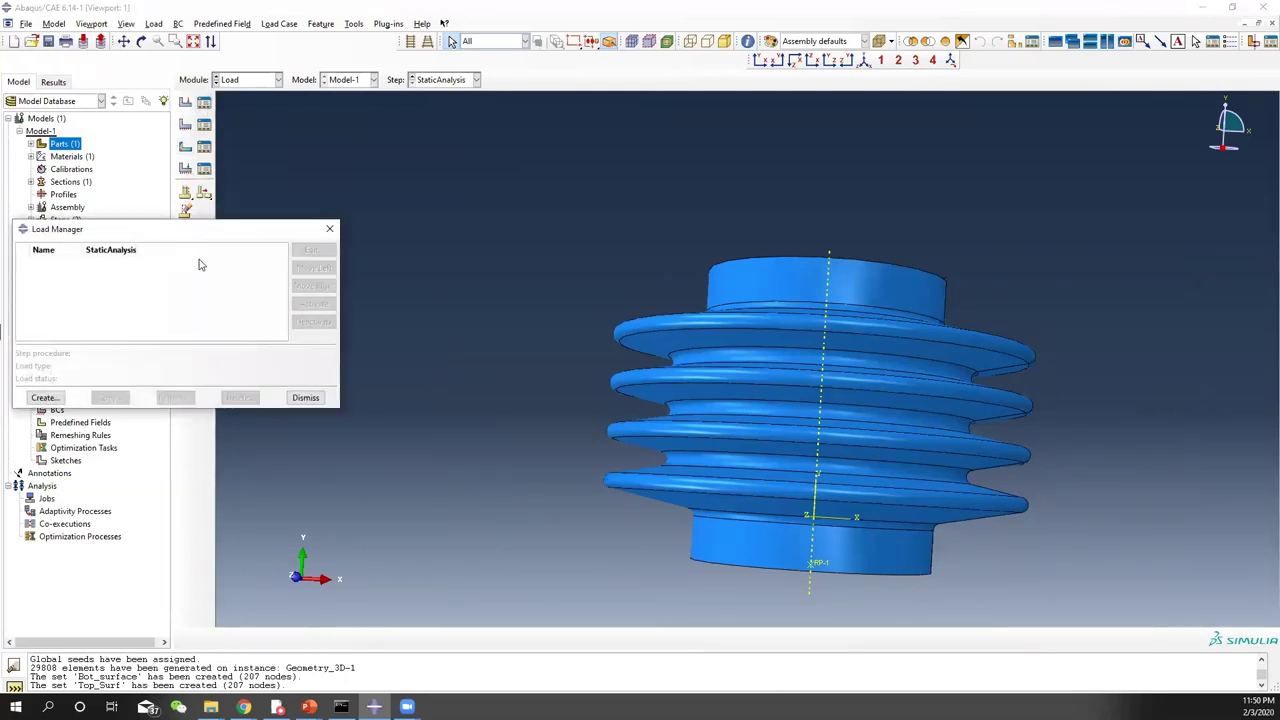
left_click(45, 397)
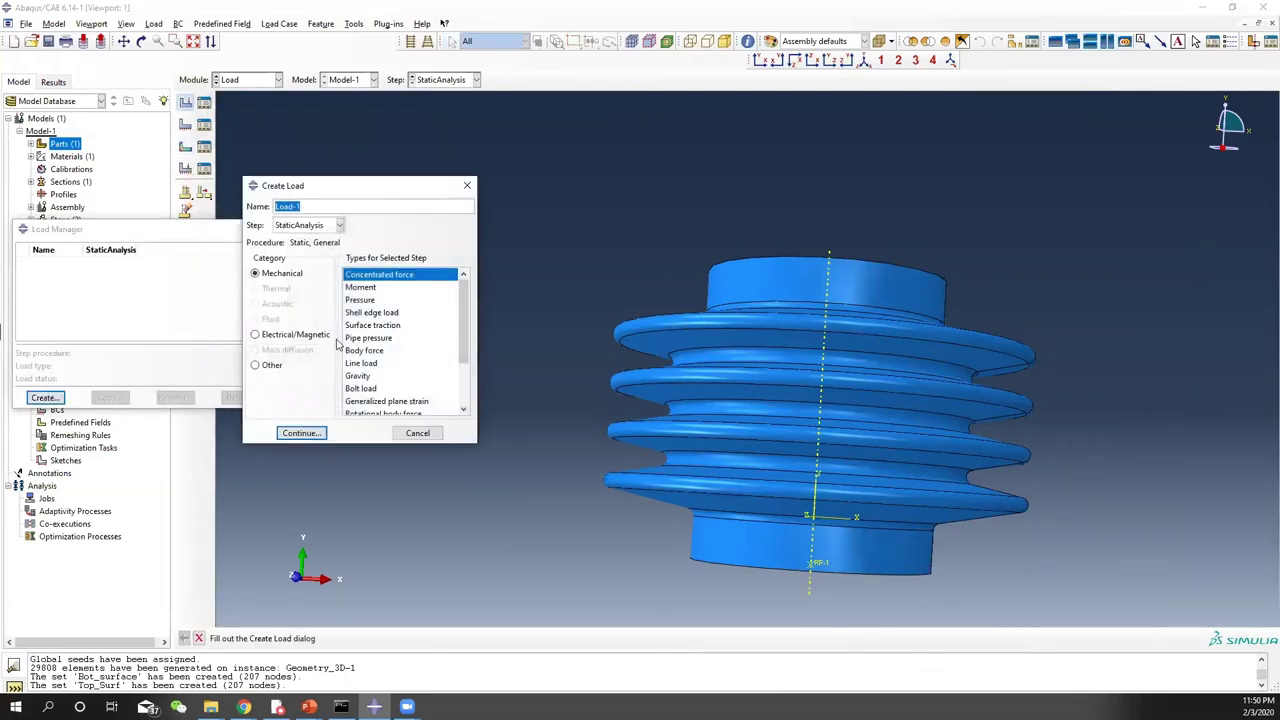
left_click(352, 301)
left_click_drag(330, 208, 214, 207)
type("internal_pressure")
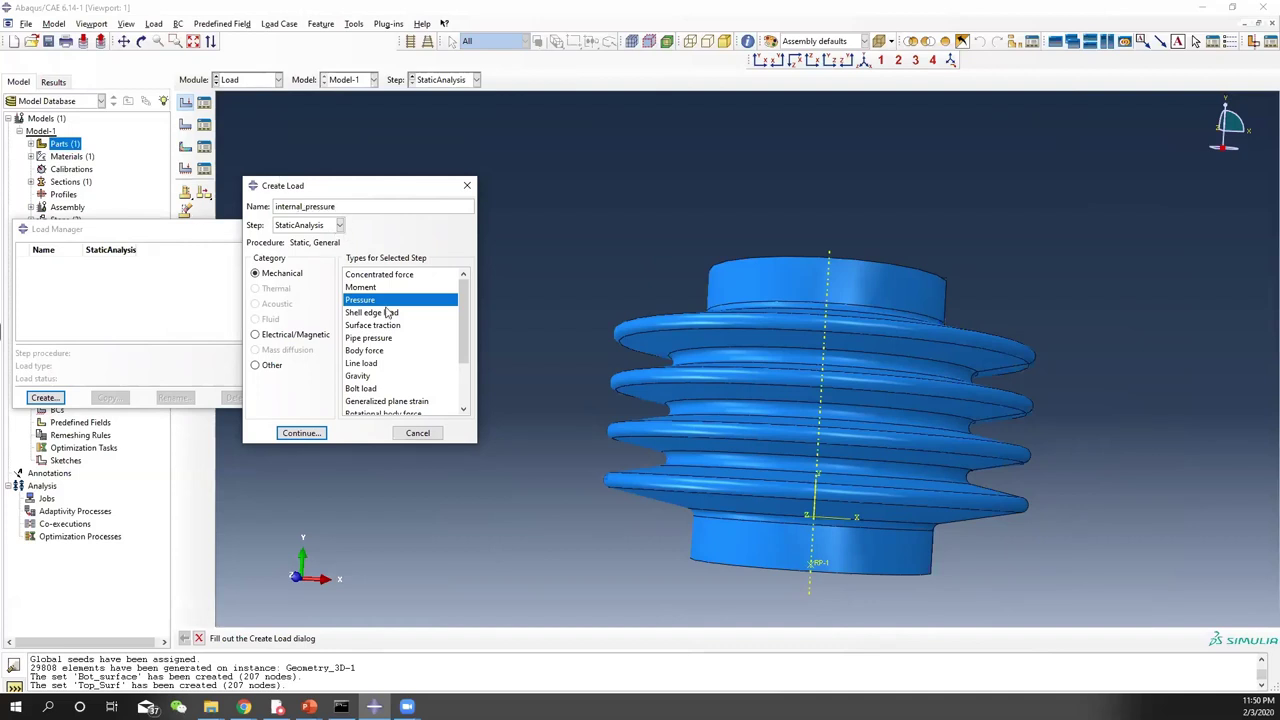
left_click(294, 435)
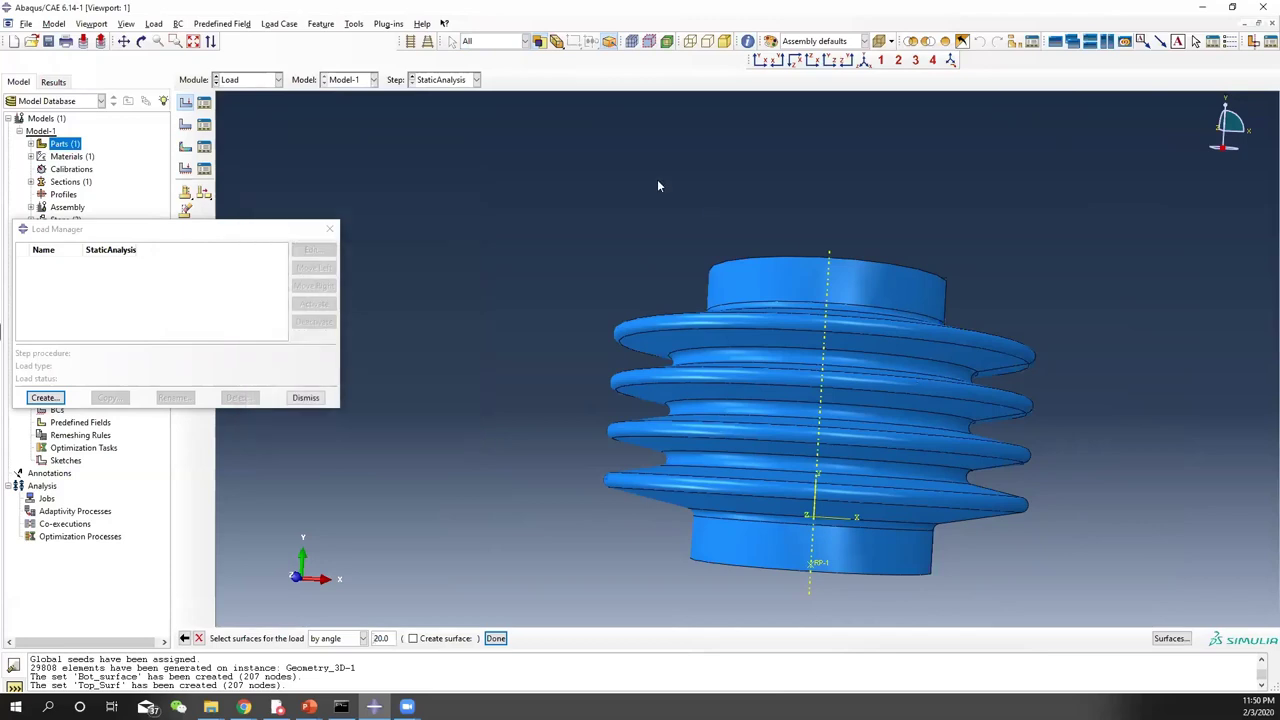
Apply a uniform pressure of magnitude 5e-3 with ramp amplitude to the inner side of all bellow faces
left_click(809, 433)
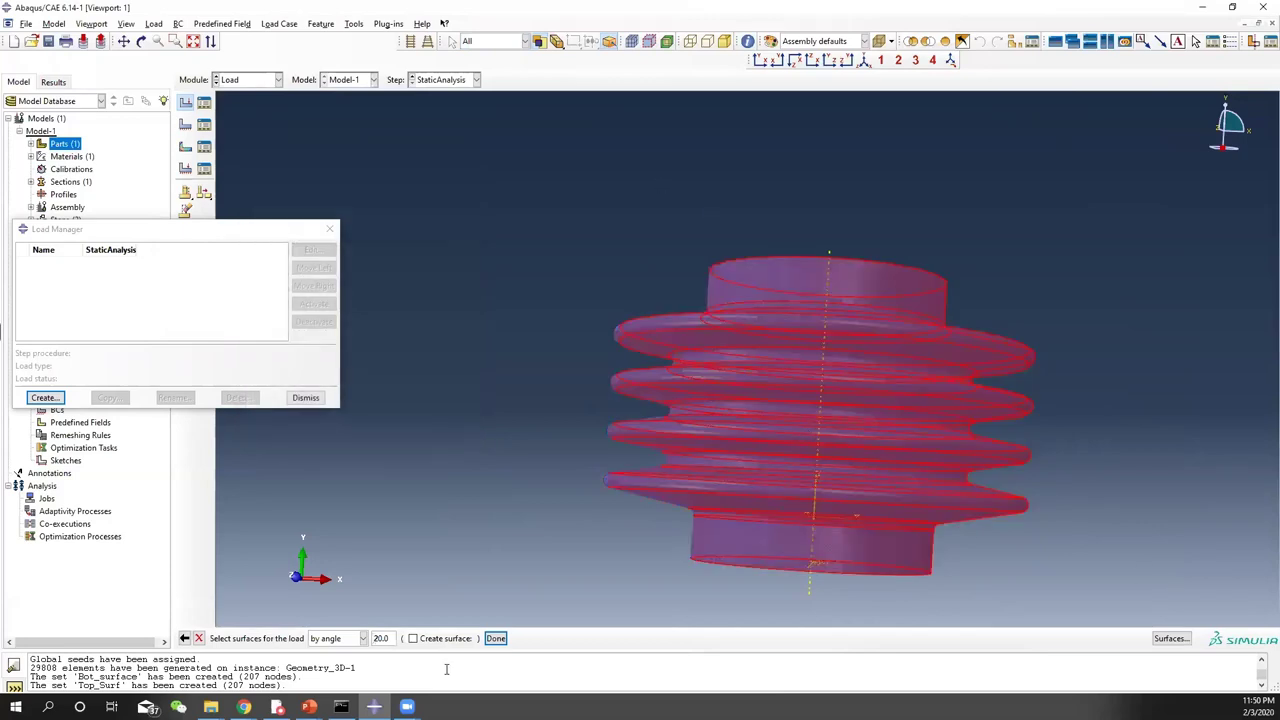
left_click(496, 638)
left_click_drag(910, 432, 740, 400, "ctrl+alt")
left_click(391, 639)
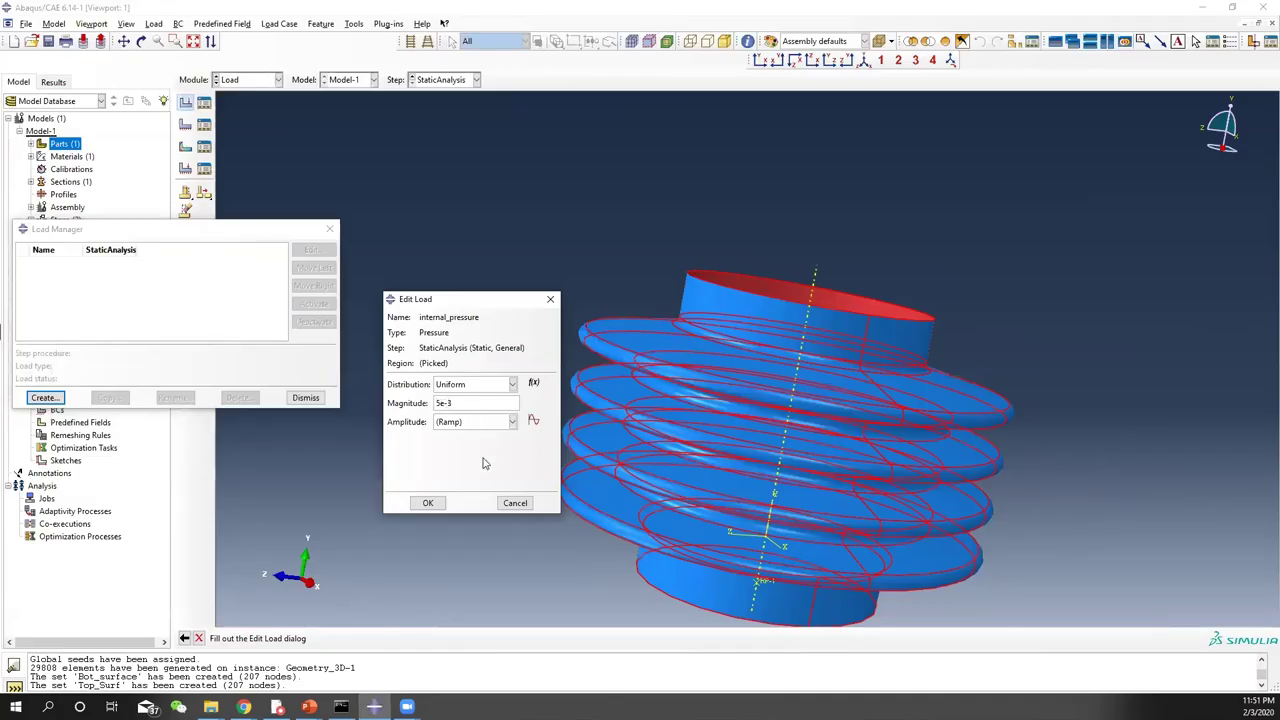
left_click(430, 502)
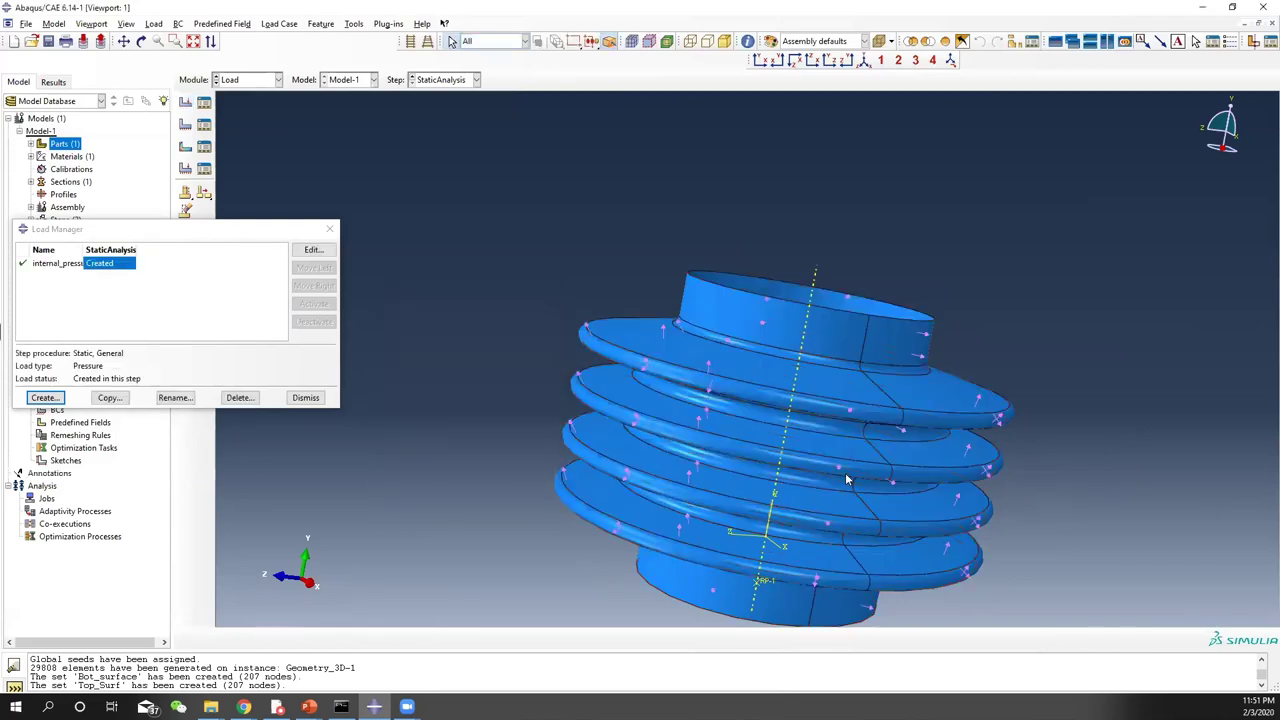
scroll(821, 372, "up", 5)
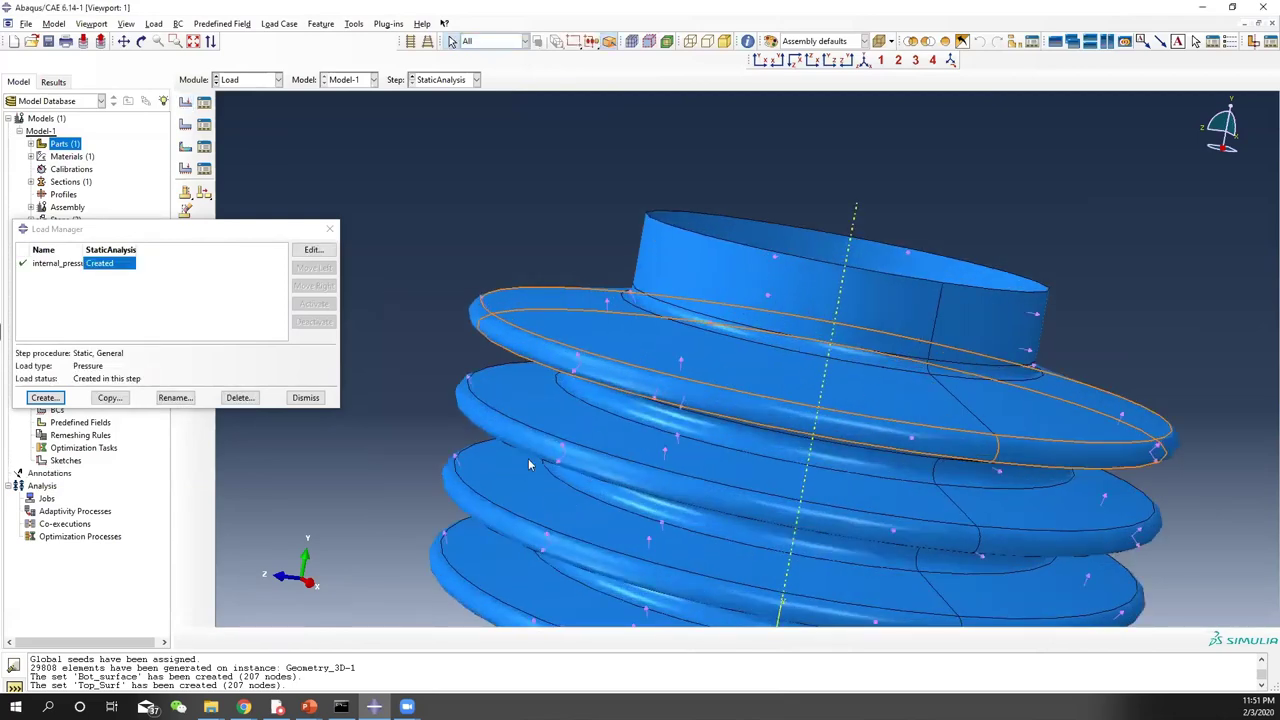
left_click_drag(832, 537, 806, 414, "ctrl+alt")
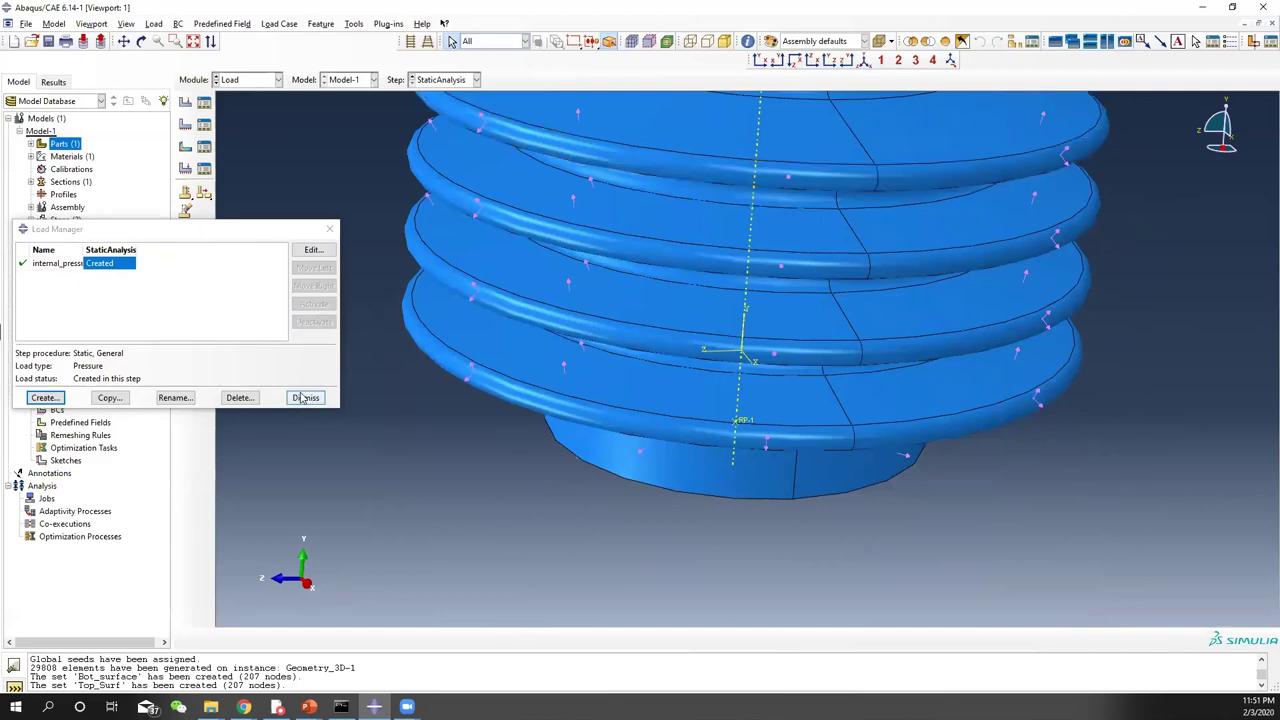
left_click(330, 229)
Start a Symmetry/Antisymmetry/Encastre boundary condition named Fixed_top_surf in the StaticAnalysis step
middle_click_drag(762, 335, 773, 438, "ctrl+alt")
left_click_drag(773, 438, 545, 467, "ctrl+alt")
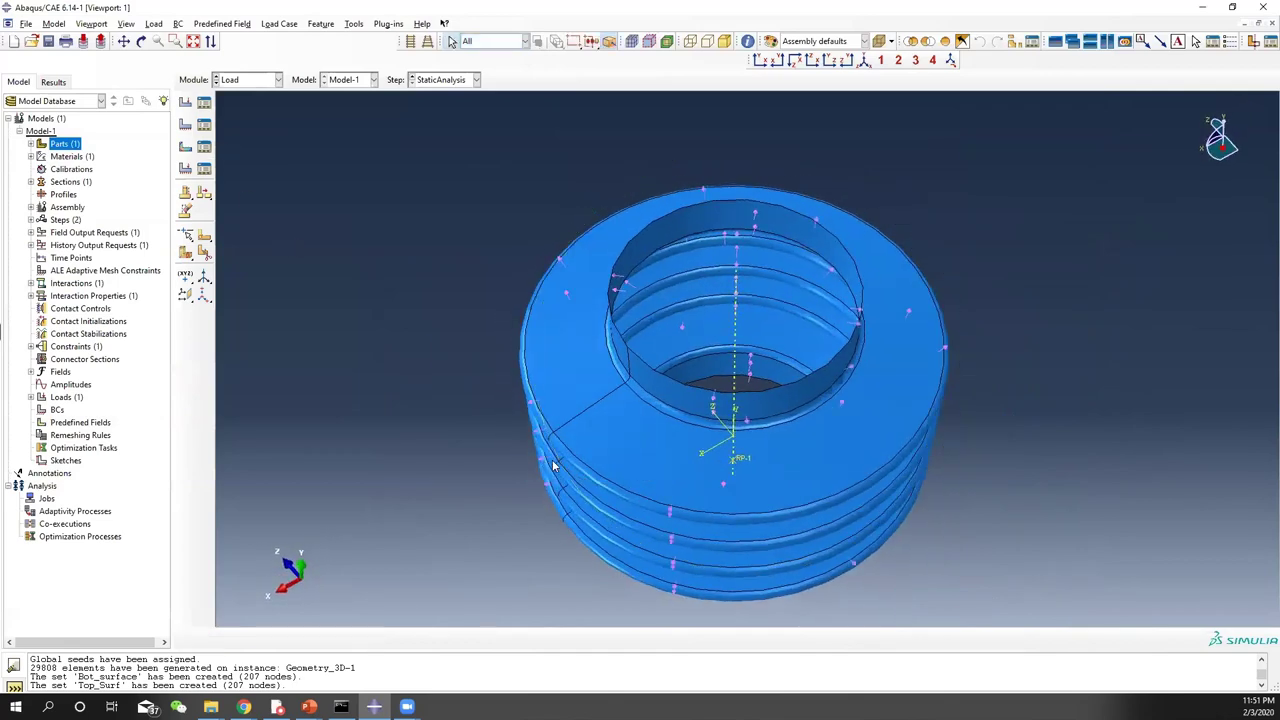
left_click(204, 124)
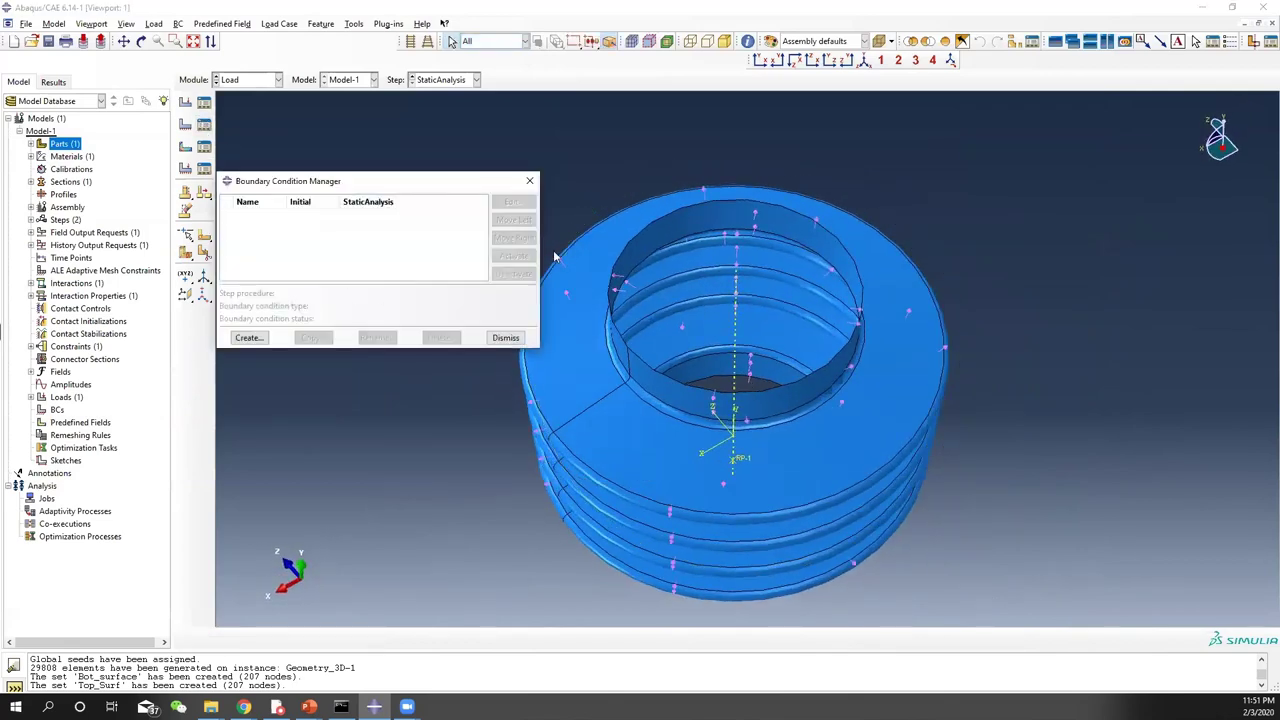
left_click(249, 337)
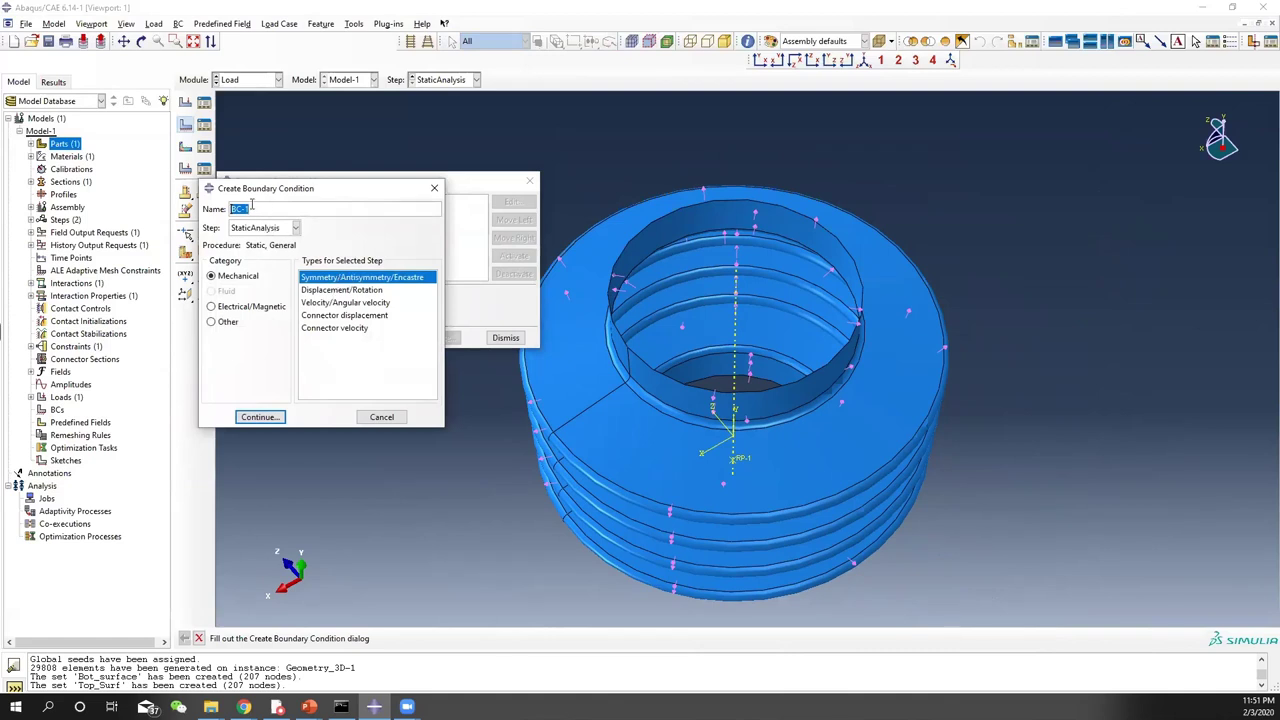
type("Fixed_top_surf")
left_click(260, 417)
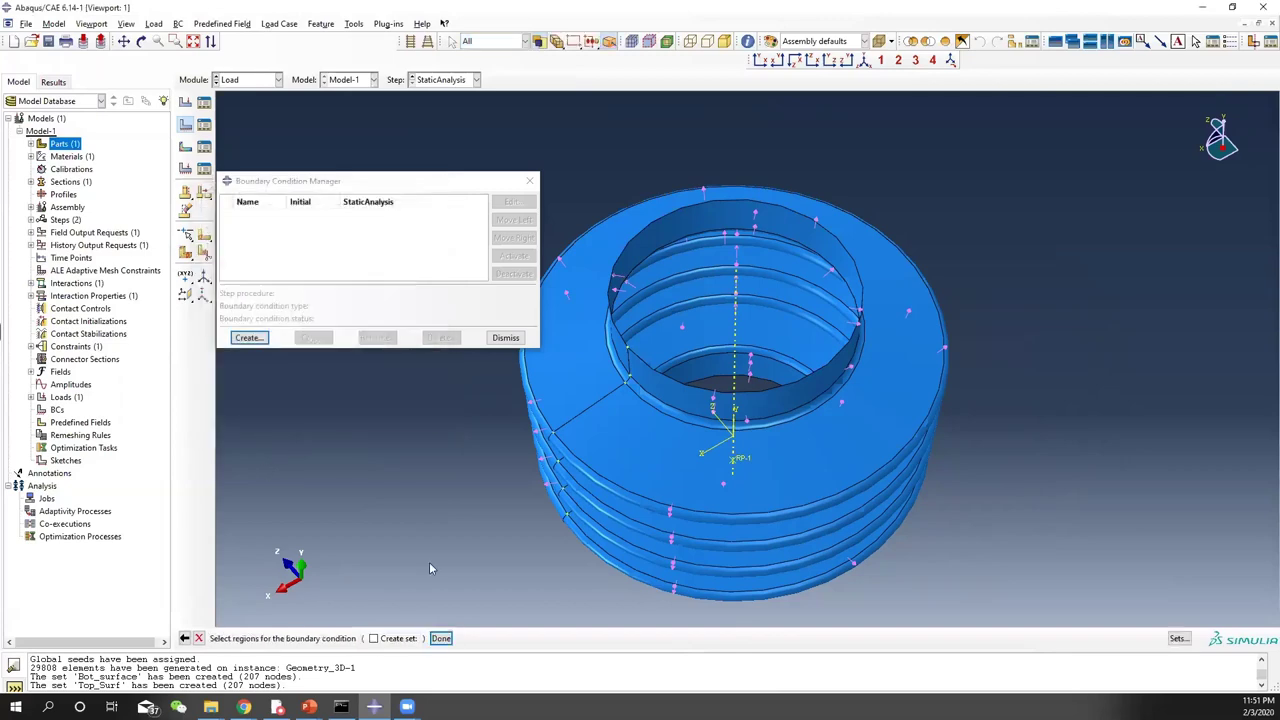
Check the surface conditions on the PowerPoint problem statement slide, and apply ENCASTRE to the Top_Surf node set in Abaqus/CAE
mouse_move(309, 706)
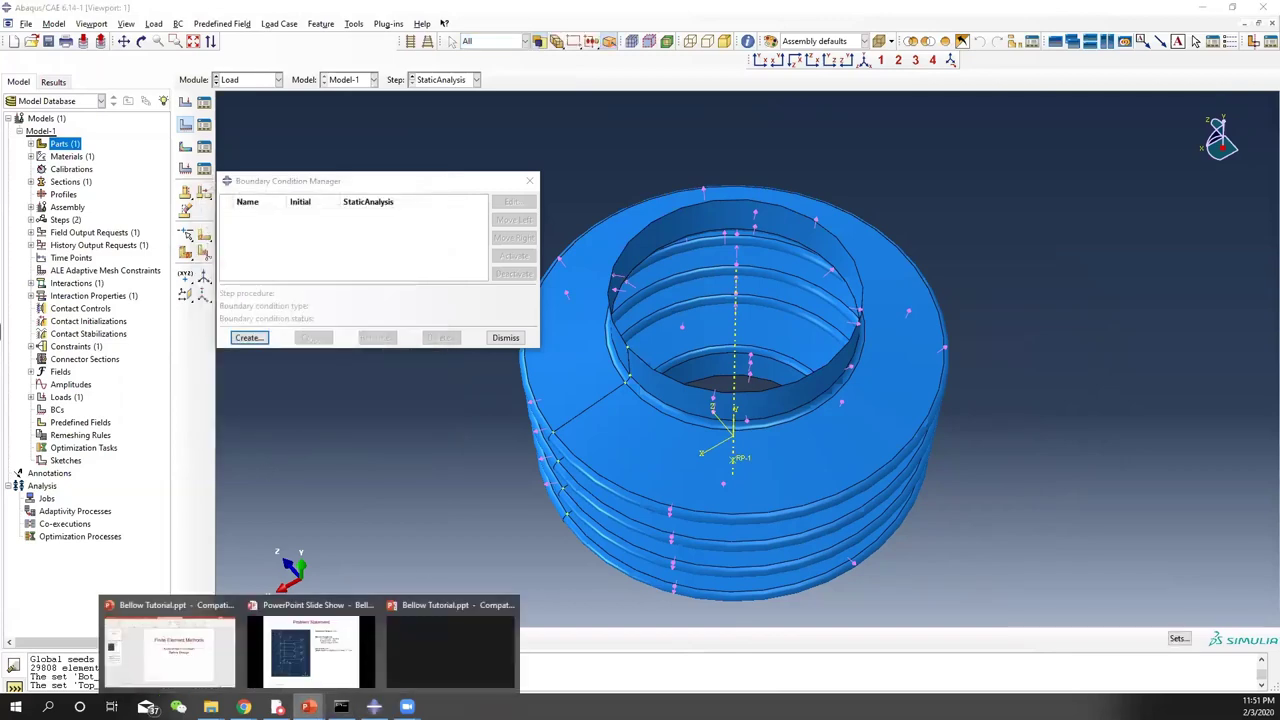
left_click(300, 652)
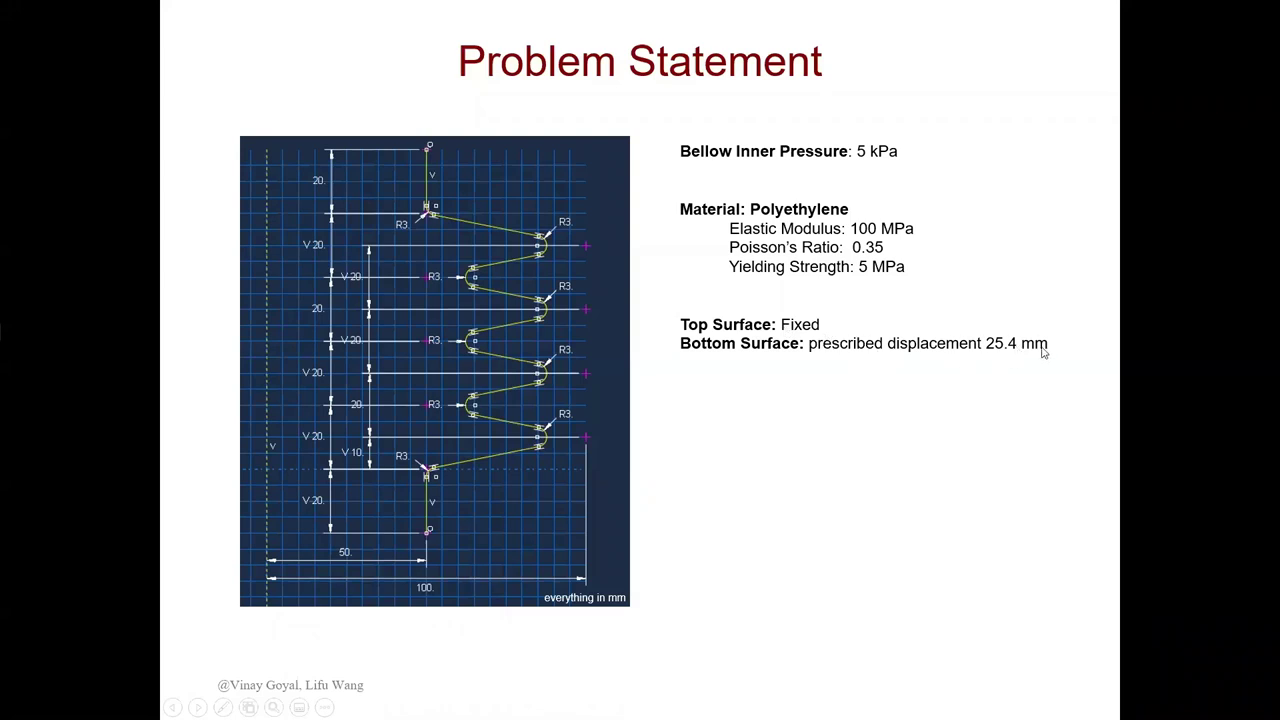
key("alt+Tab")
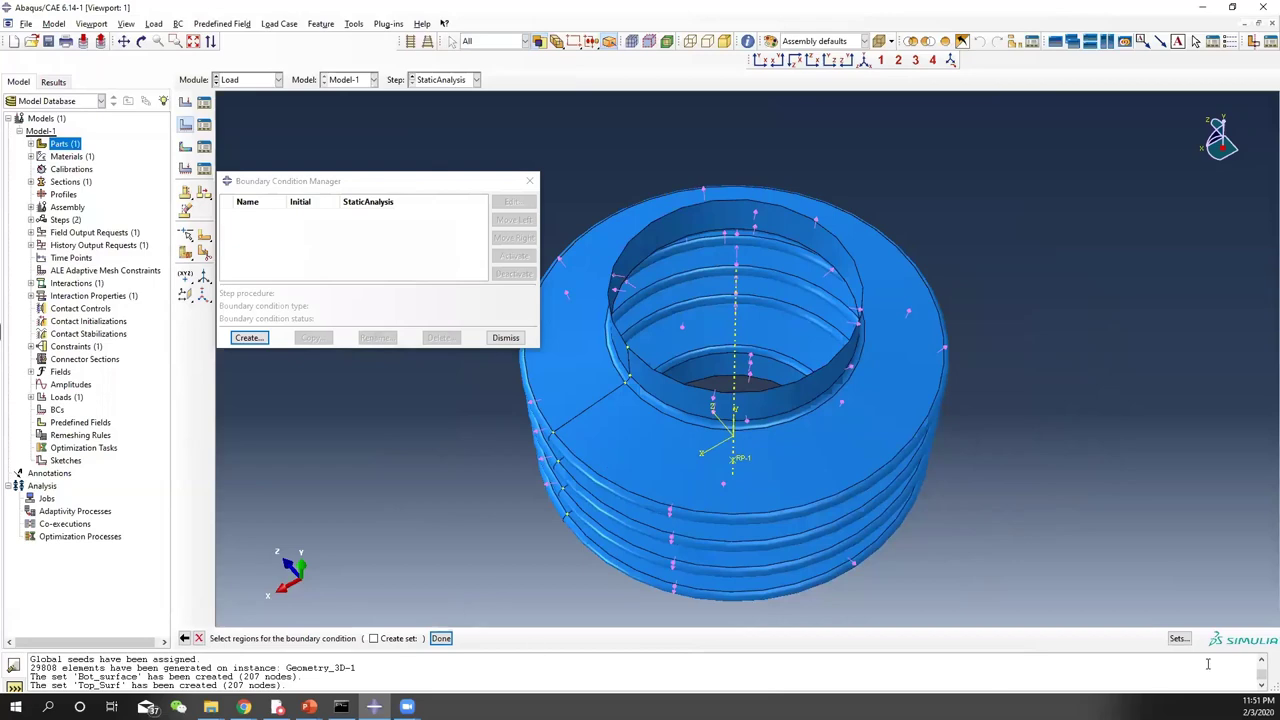
left_click(1180, 638)
left_click(262, 369)
left_click(303, 440)
left_click(296, 440)
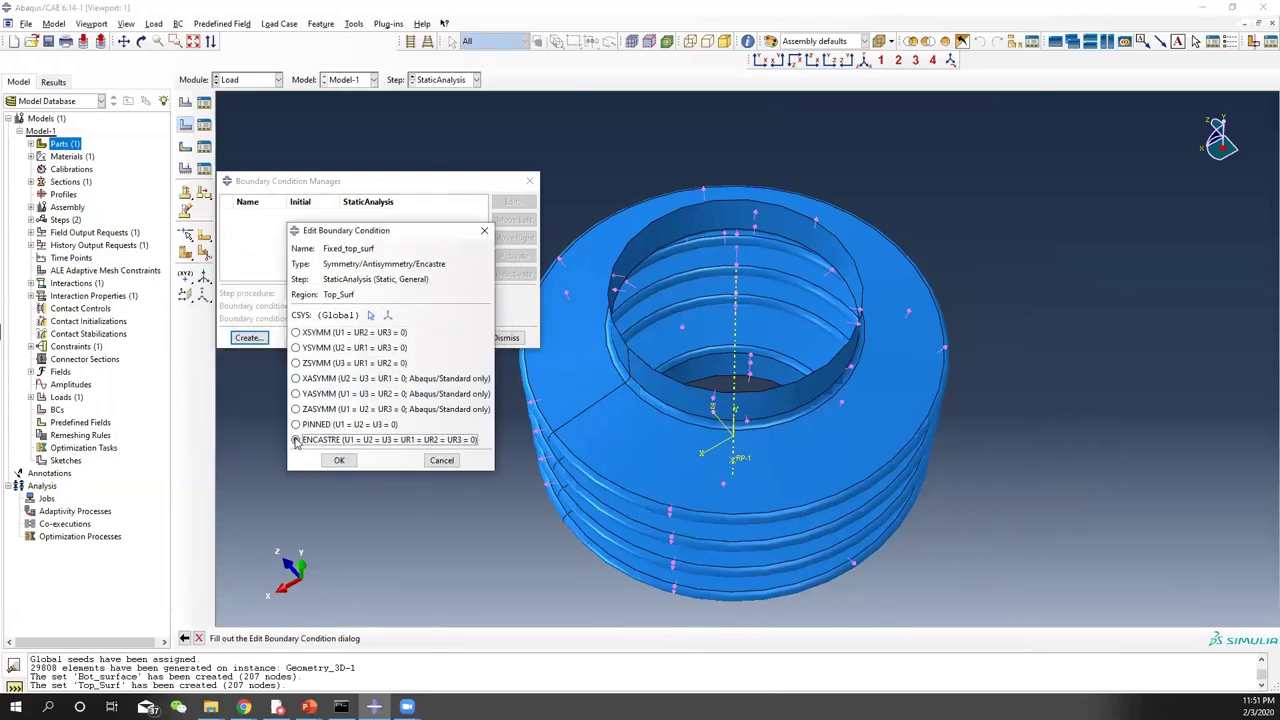
left_click(340, 461)
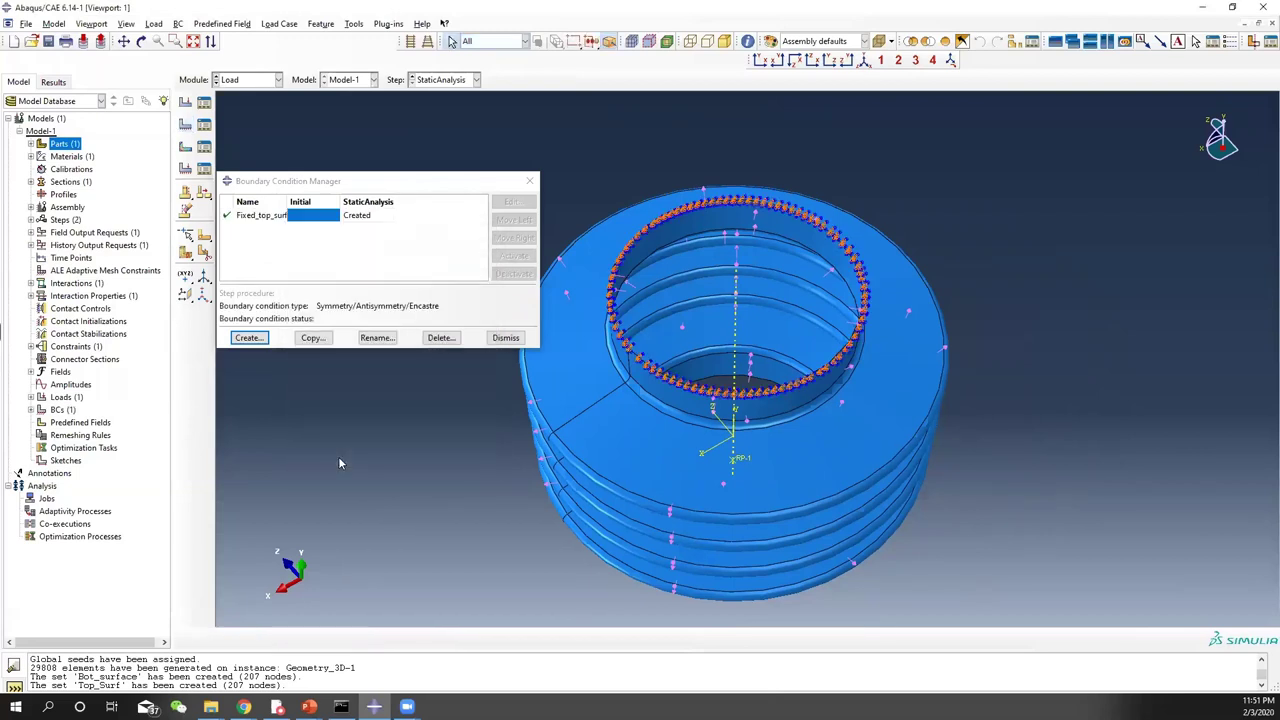
left_click_drag(697, 502, 752, 382, "ctrl+alt")
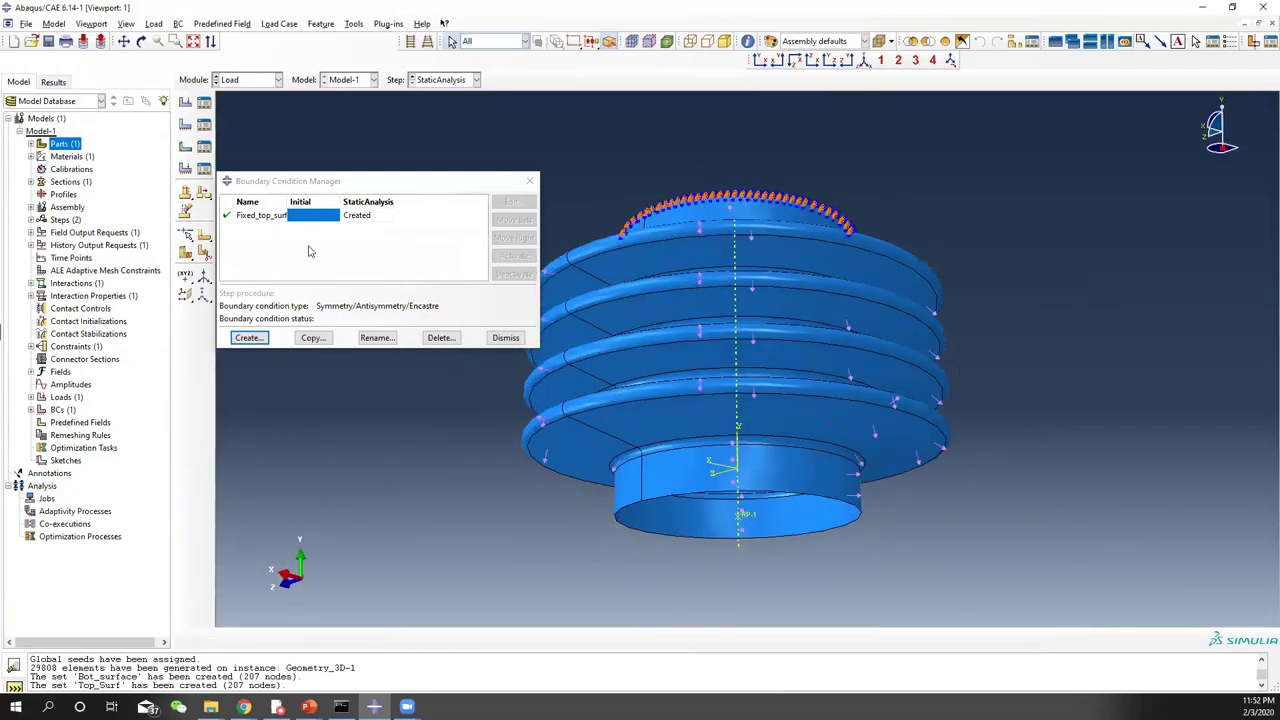
left_click(249, 338)
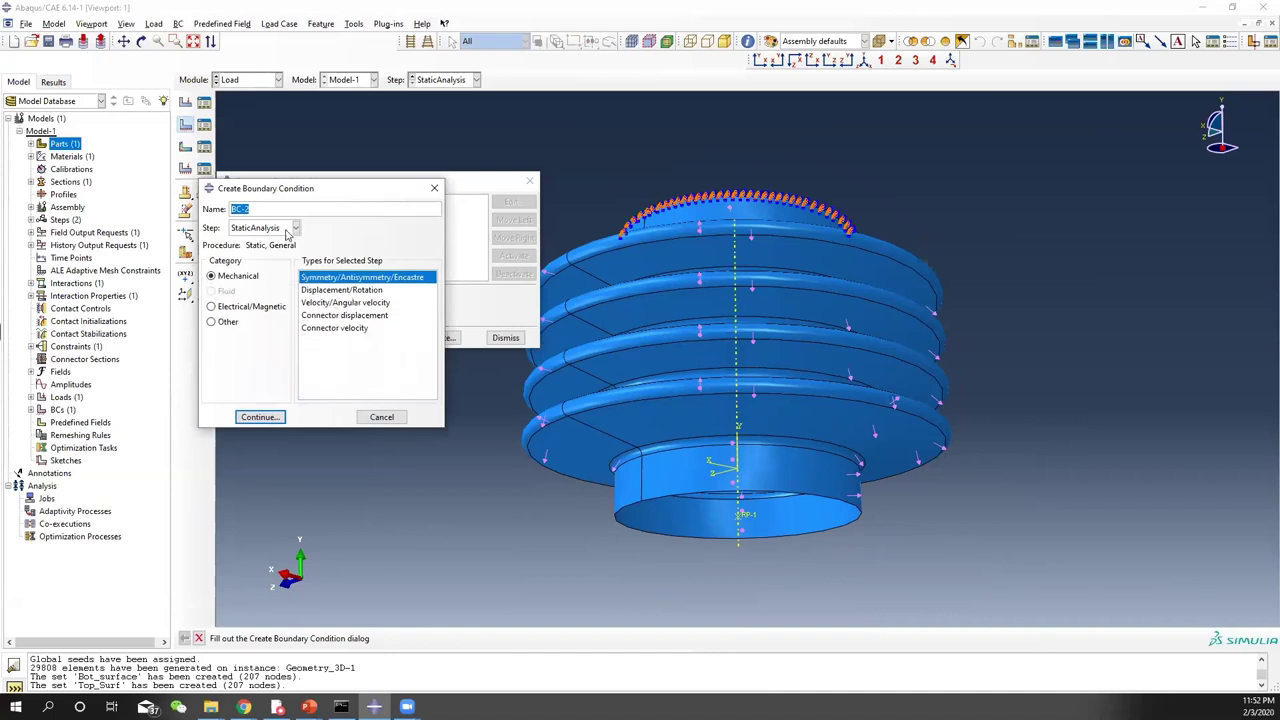
left_click(328, 291)
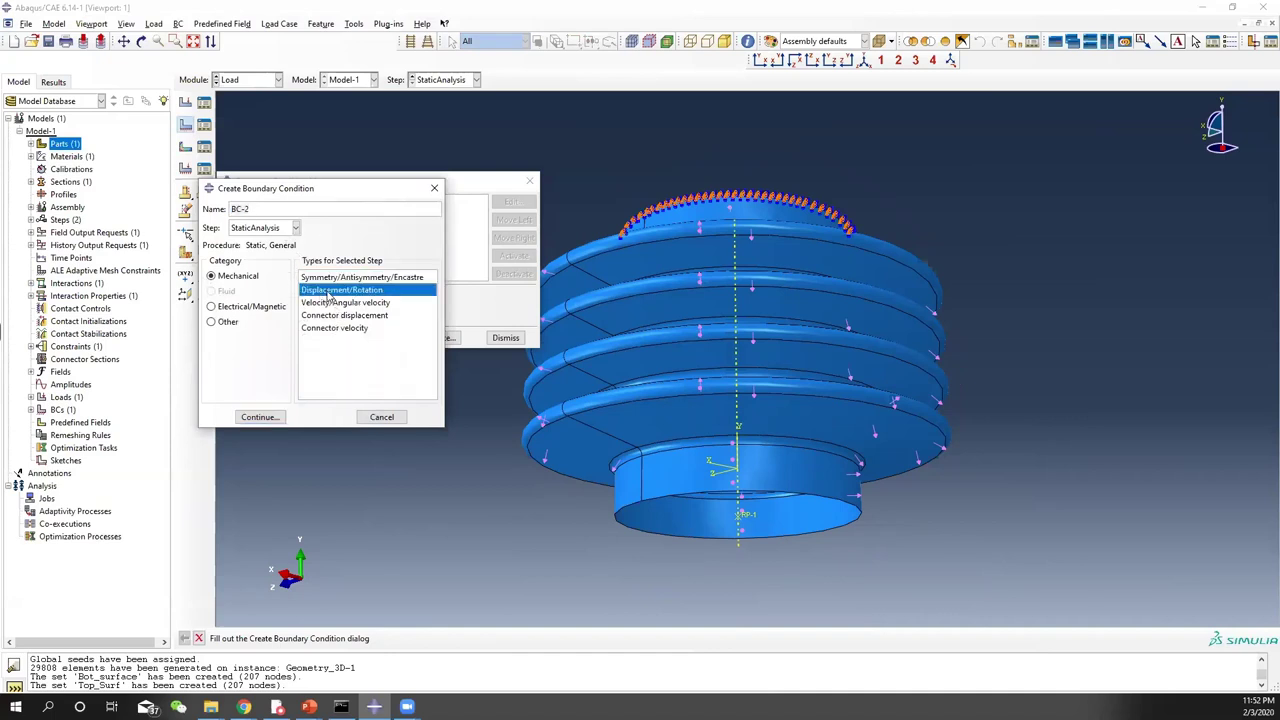
left_click_drag(265, 210, 60, 207)
type("Bot")
left_click(259, 418)
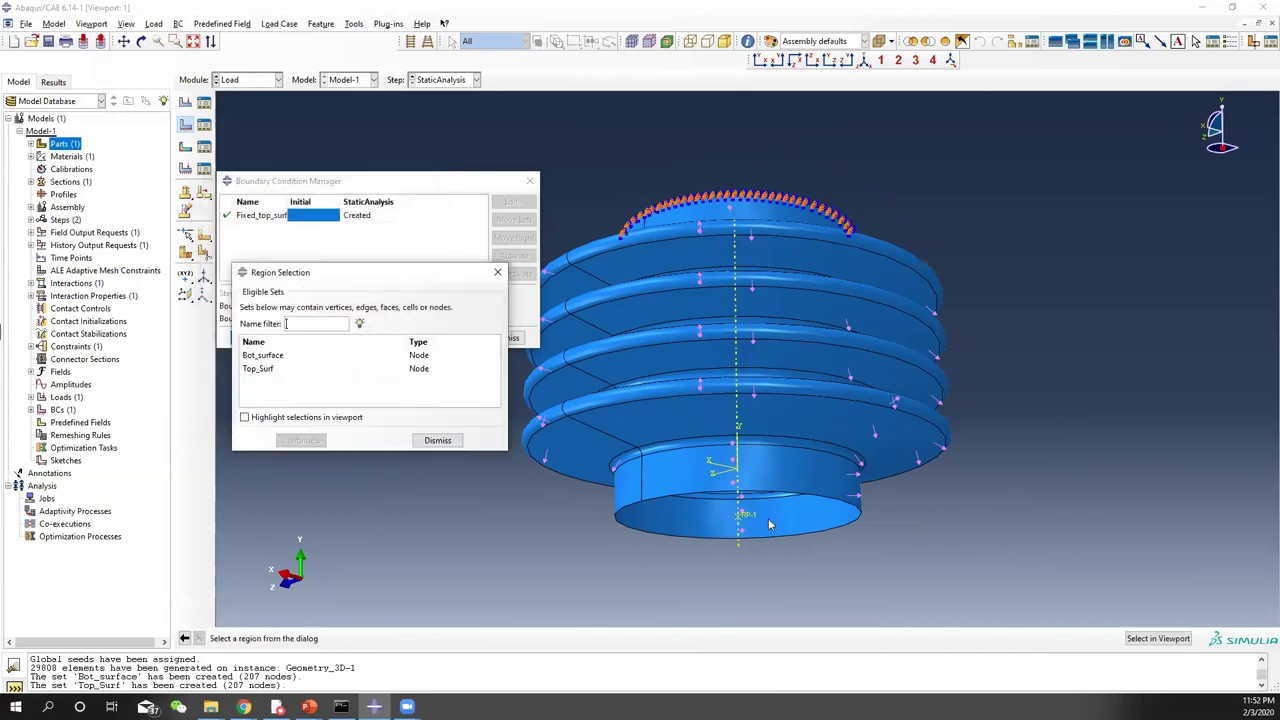
left_click(437, 441)
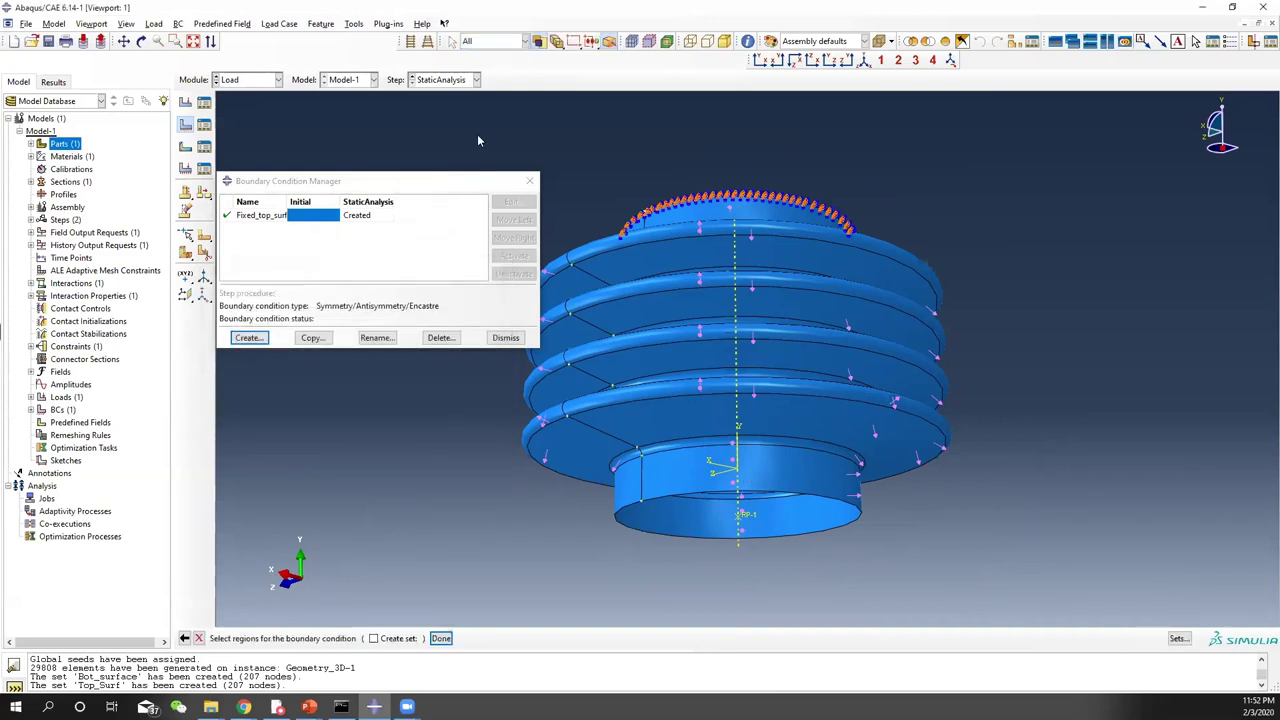
left_click(528, 183)
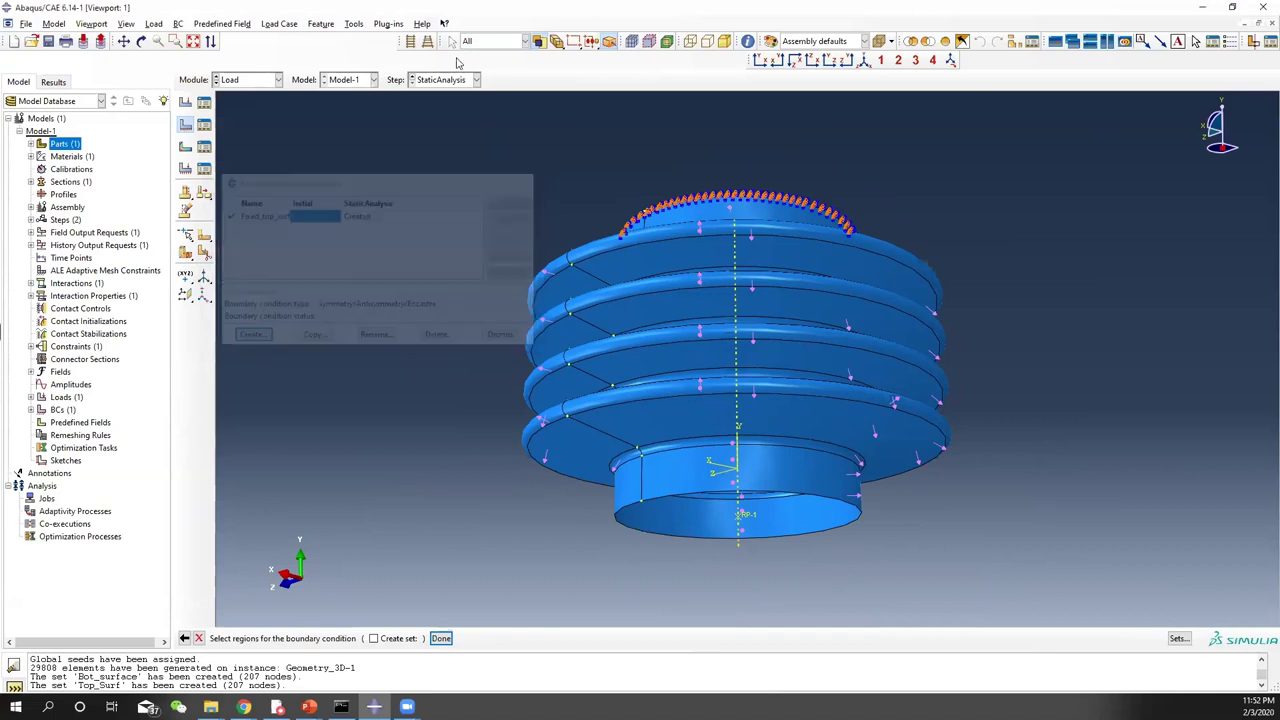
Create a geometry set named Bot_RP containing reference point RP-1
left_click(354, 23)
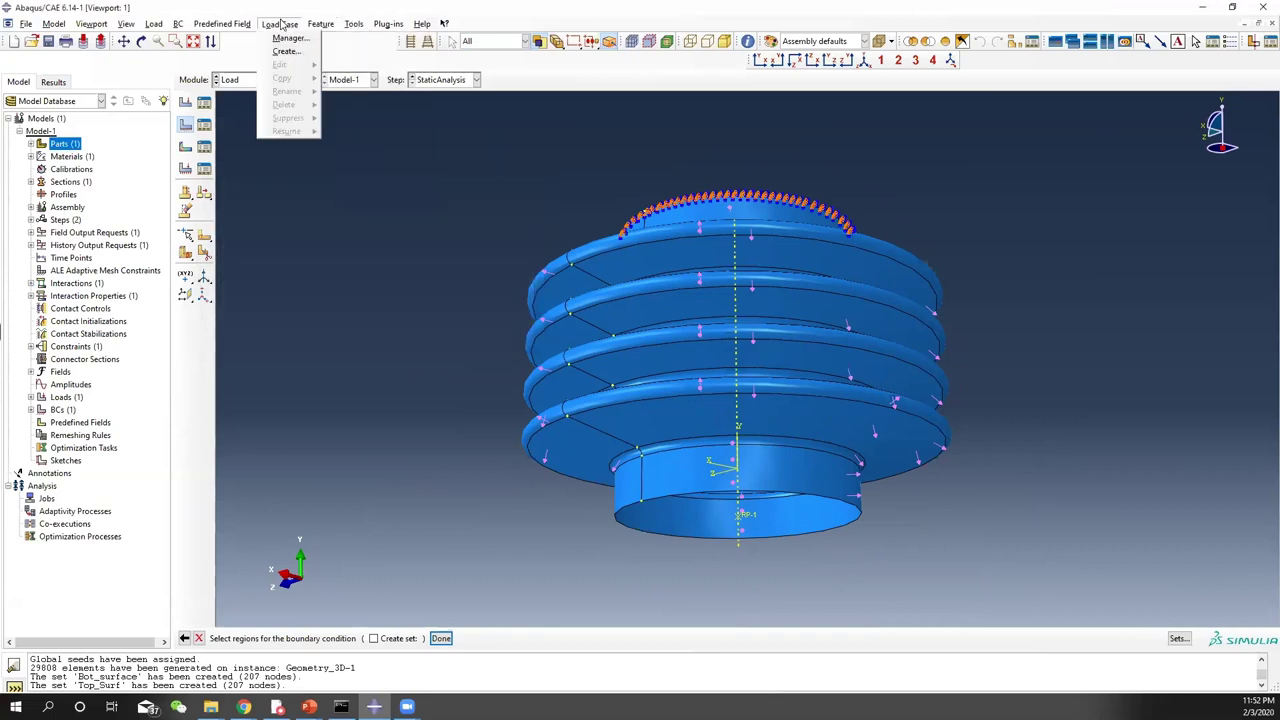
mouse_move(354, 27)
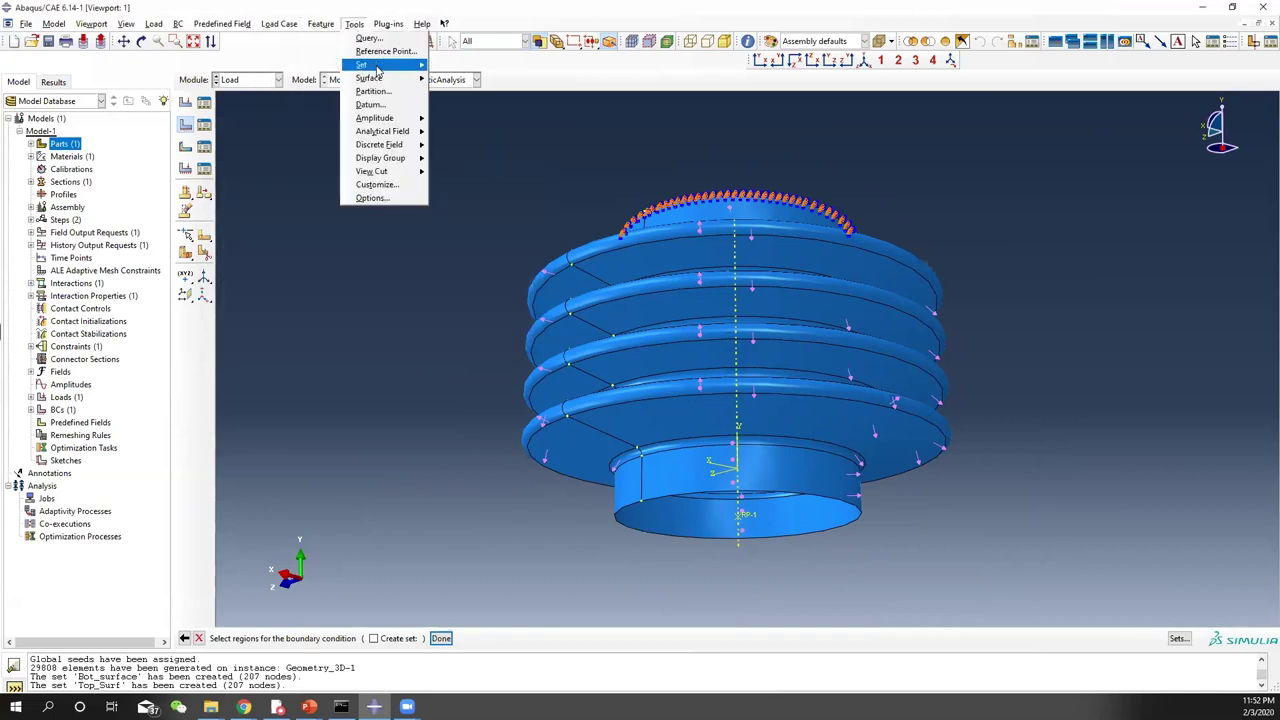
mouse_move(361, 64)
left_click(460, 65)
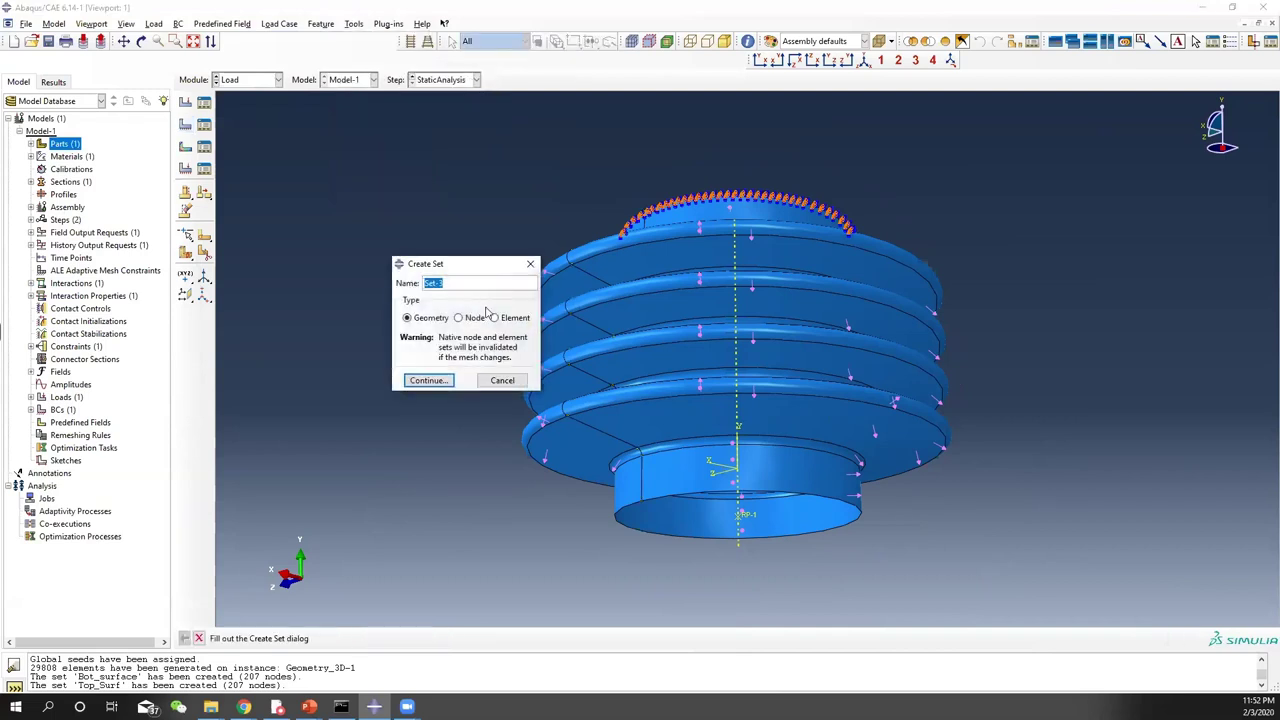
type("Bot_RP")
left_click(428, 380)
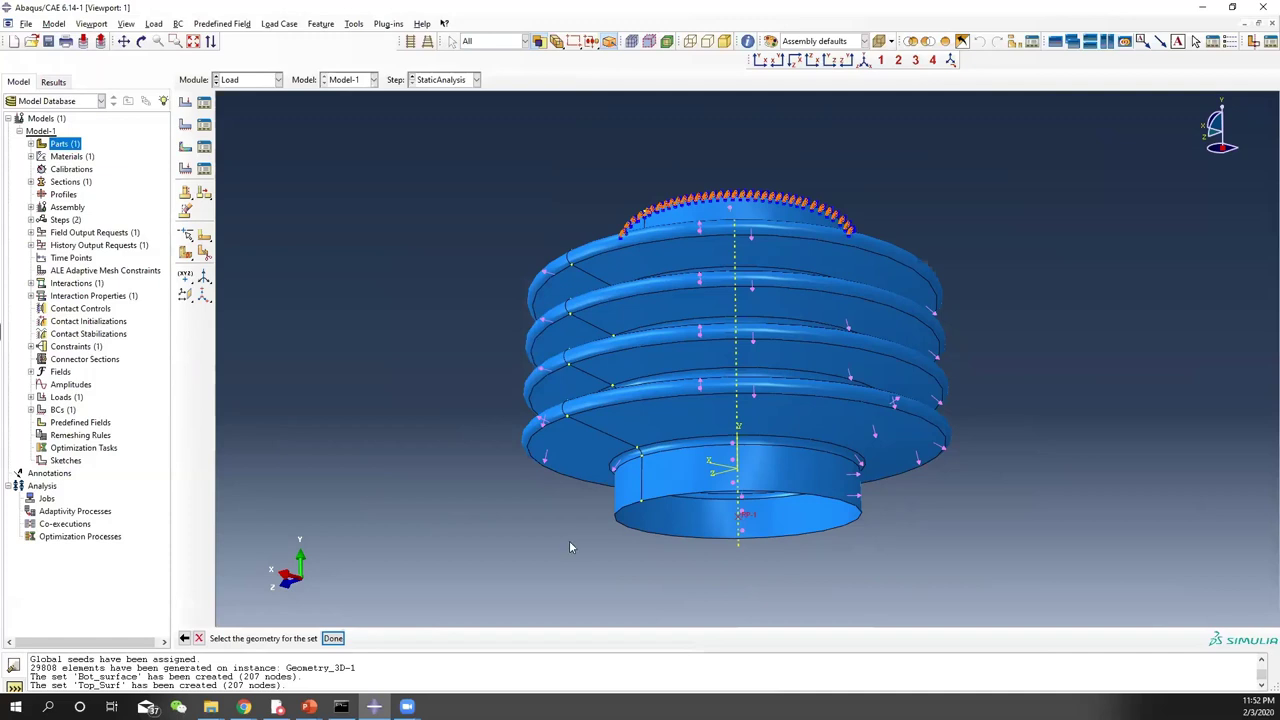
left_click(333, 638)
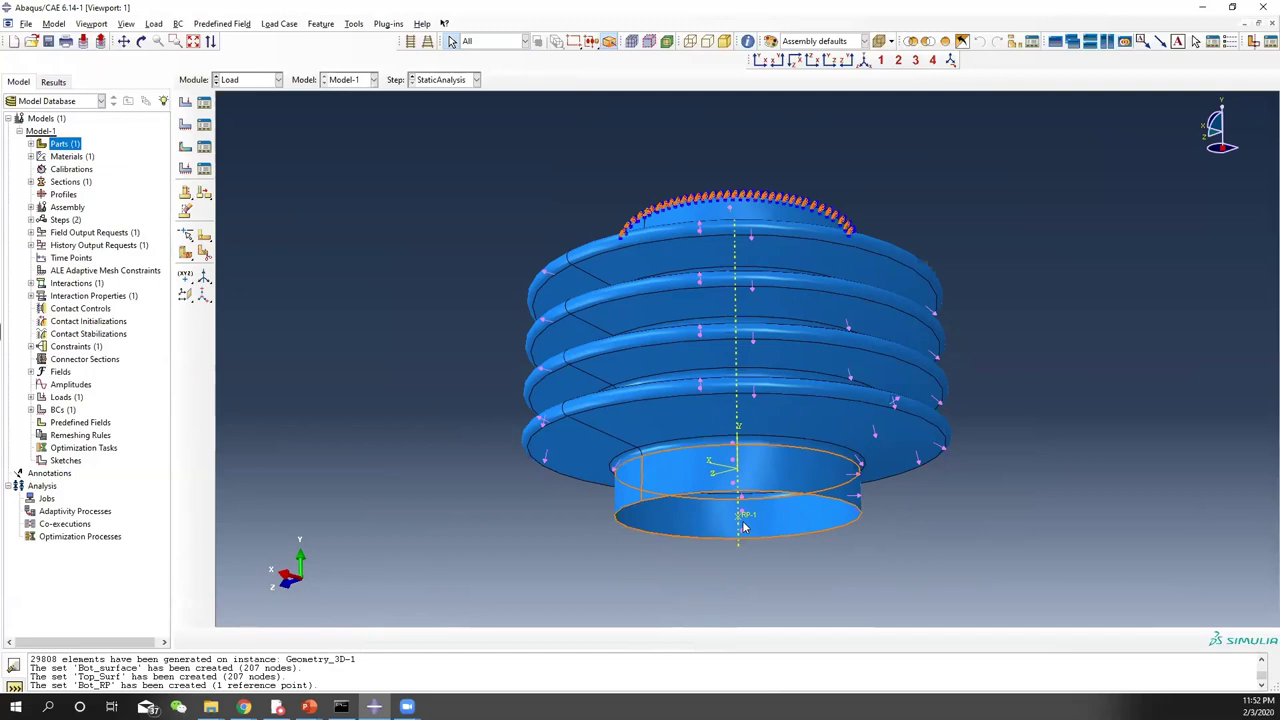
Create a Displacement/Rotation boundary condition named Disp_input in the StaticAnalysis step and assign it to the Bot_RP set
left_click(203, 124)
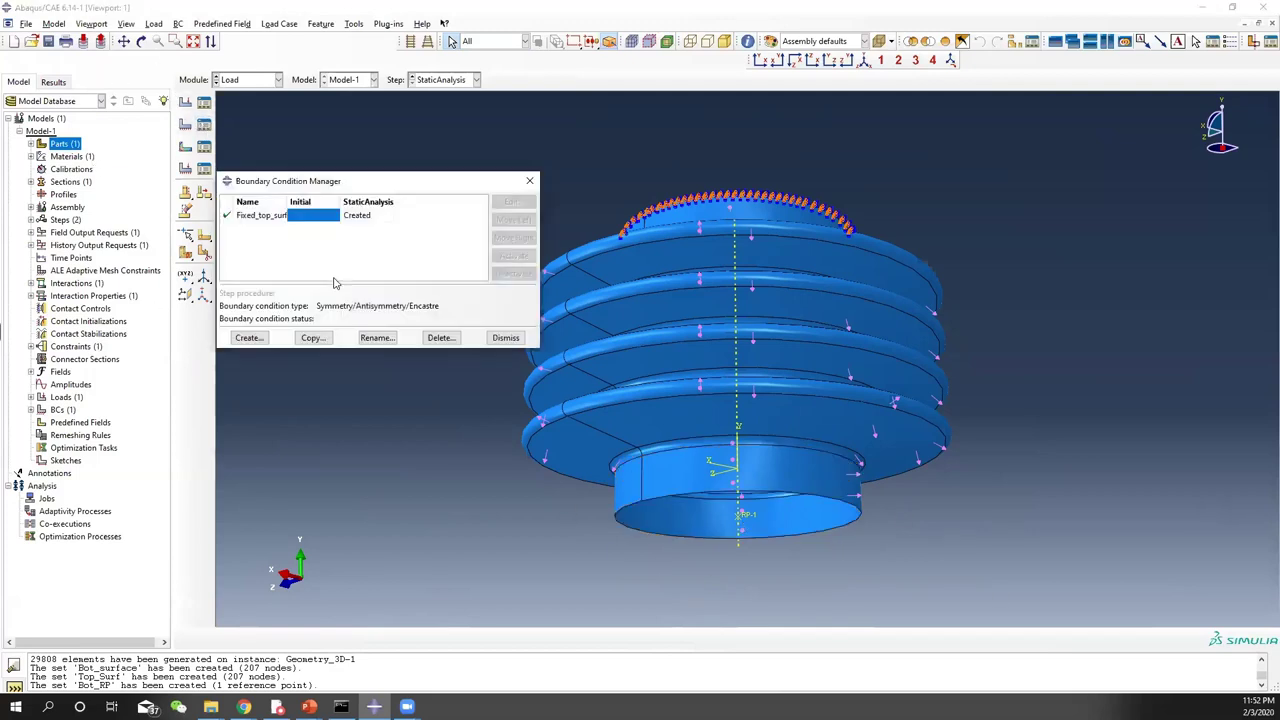
left_click(247, 339)
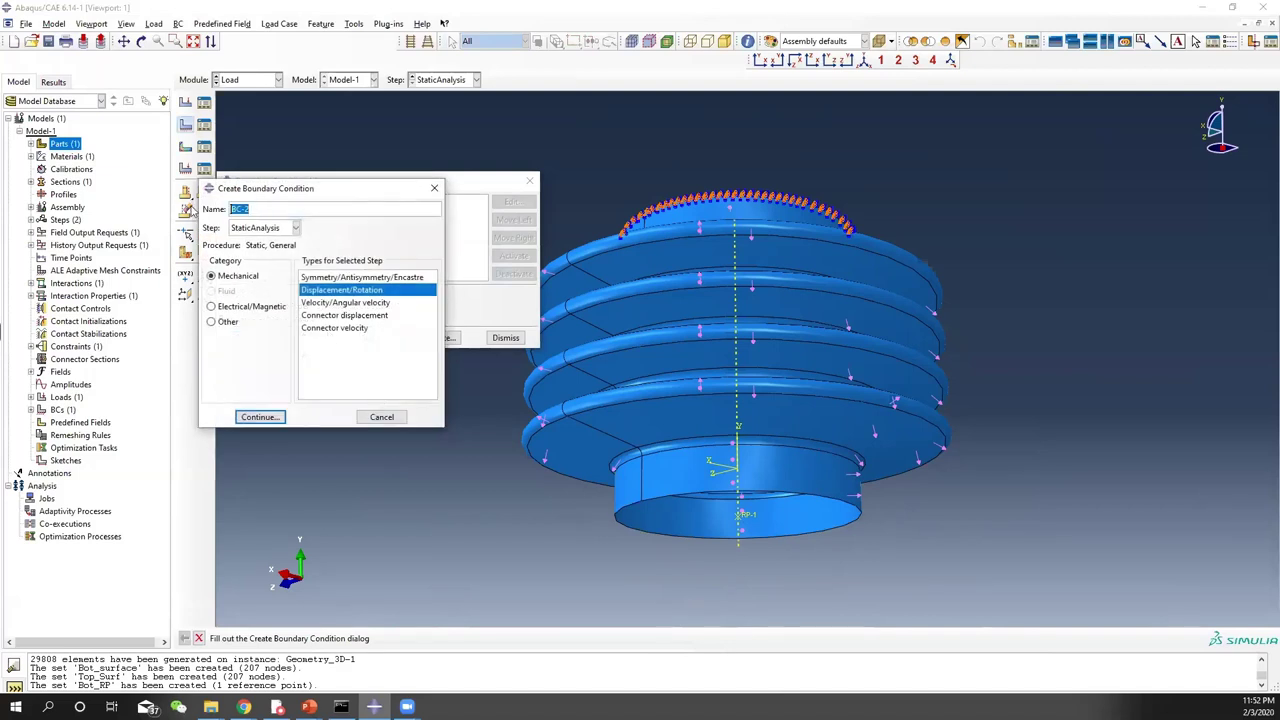
type("D")
key("BackSpace")
left_click(278, 418)
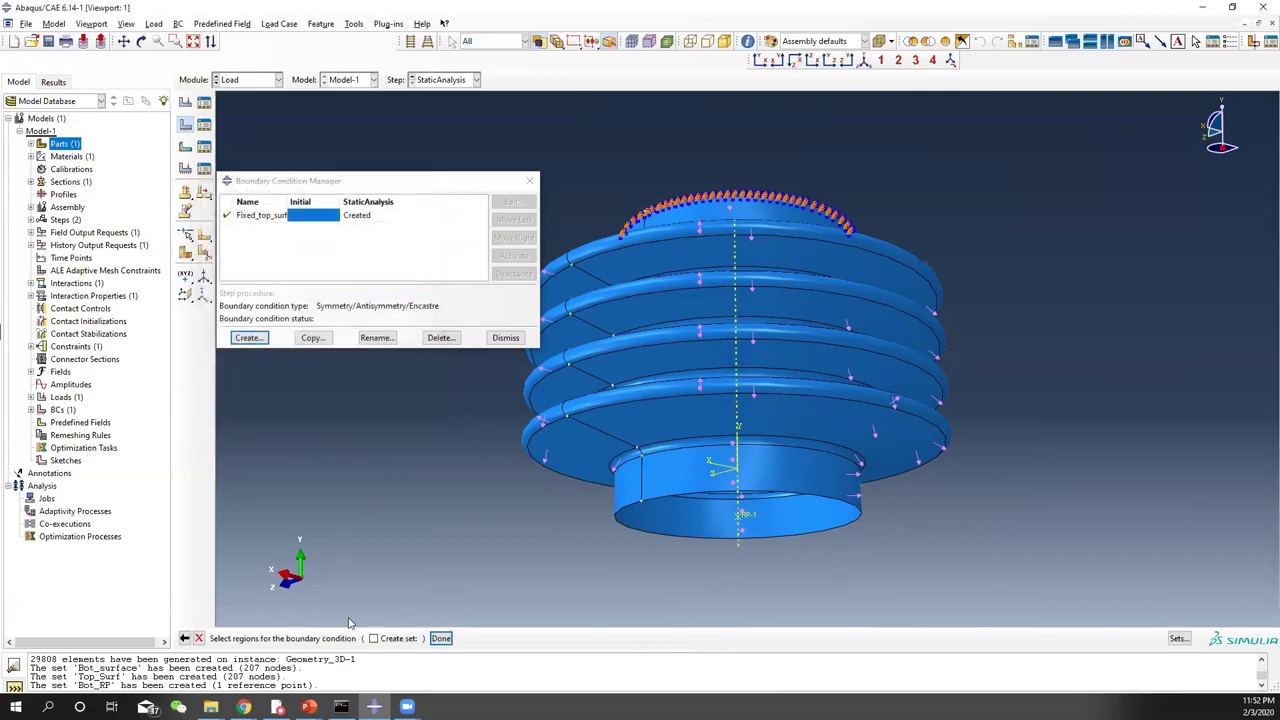
left_click(1179, 638)
left_click(258, 356)
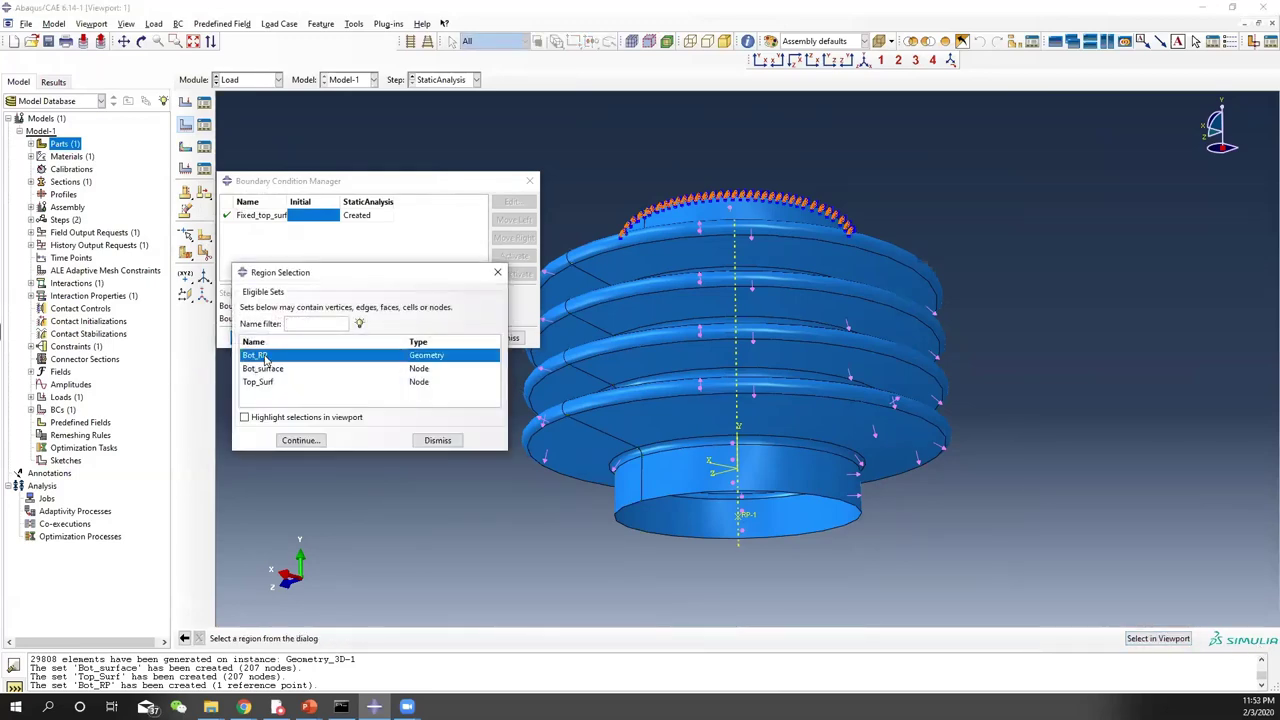
left_click(300, 440)
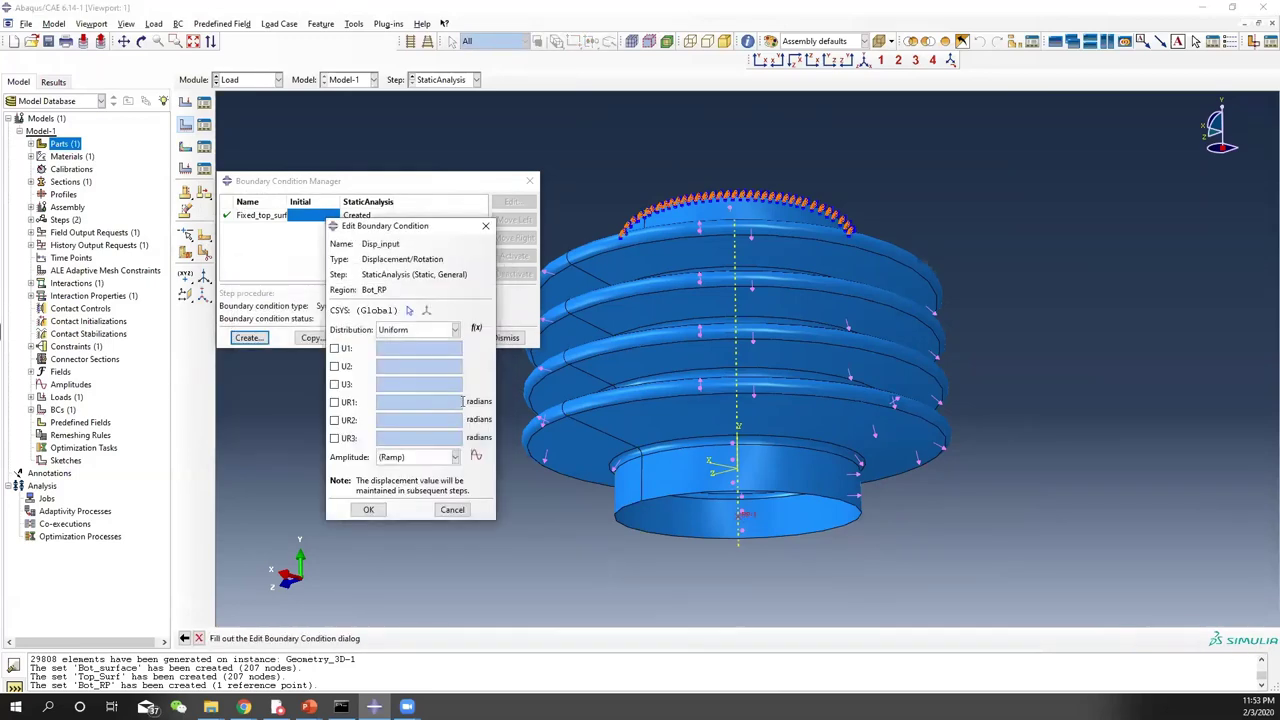
Prescribe the U2 displacement of Disp_input with uniform distribution and ramp amplitude, and finish the boundary conditions
left_click(334, 367)
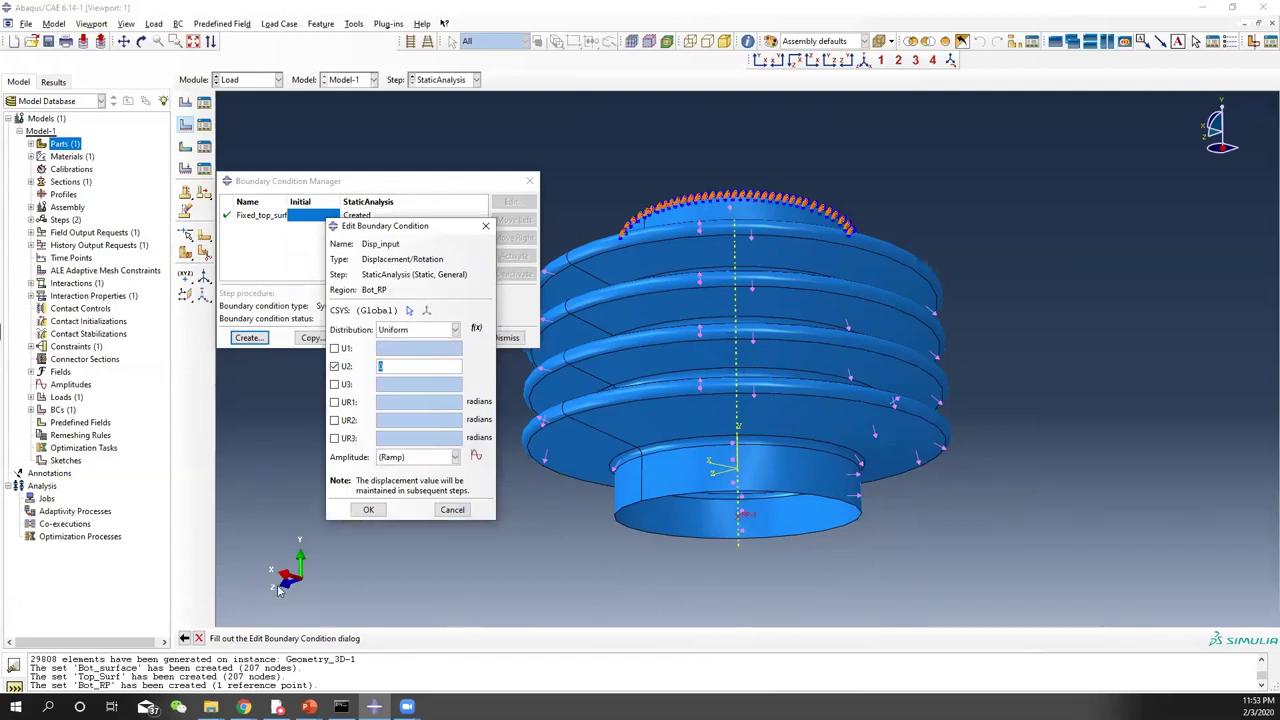
double_click(404, 368)
left_click(369, 510)
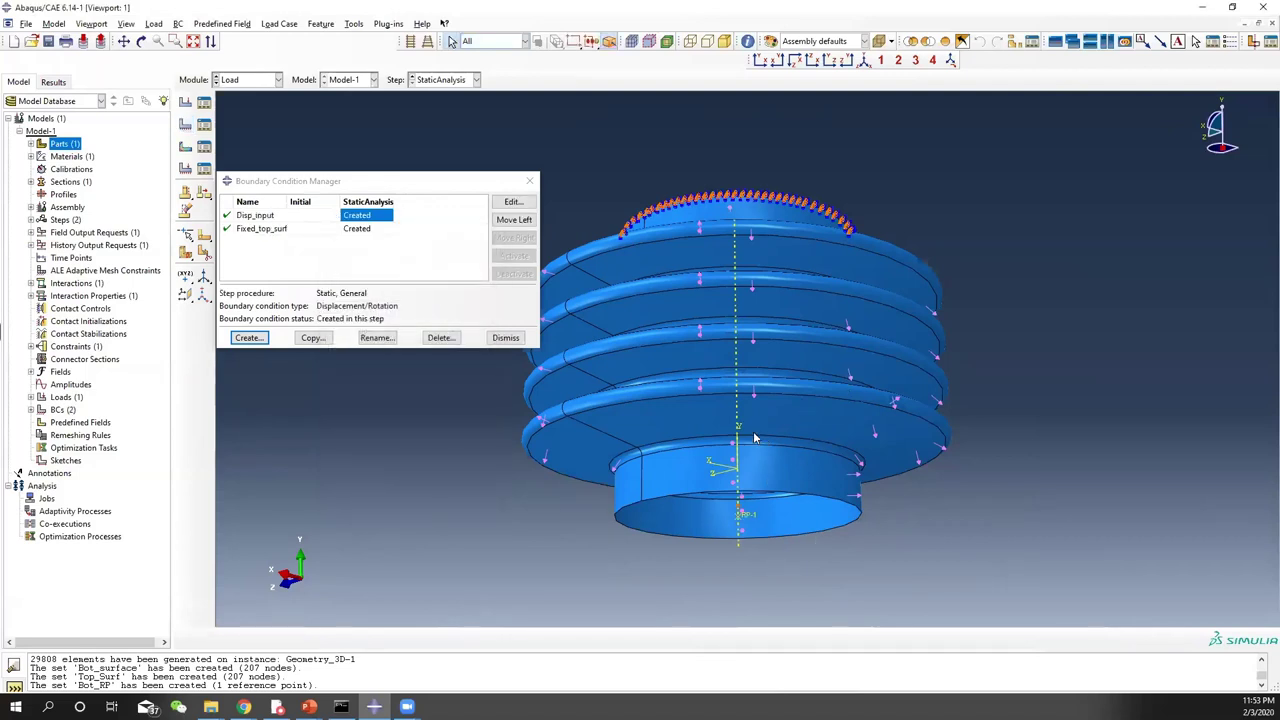
left_click(529, 183)
left_click(529, 183)
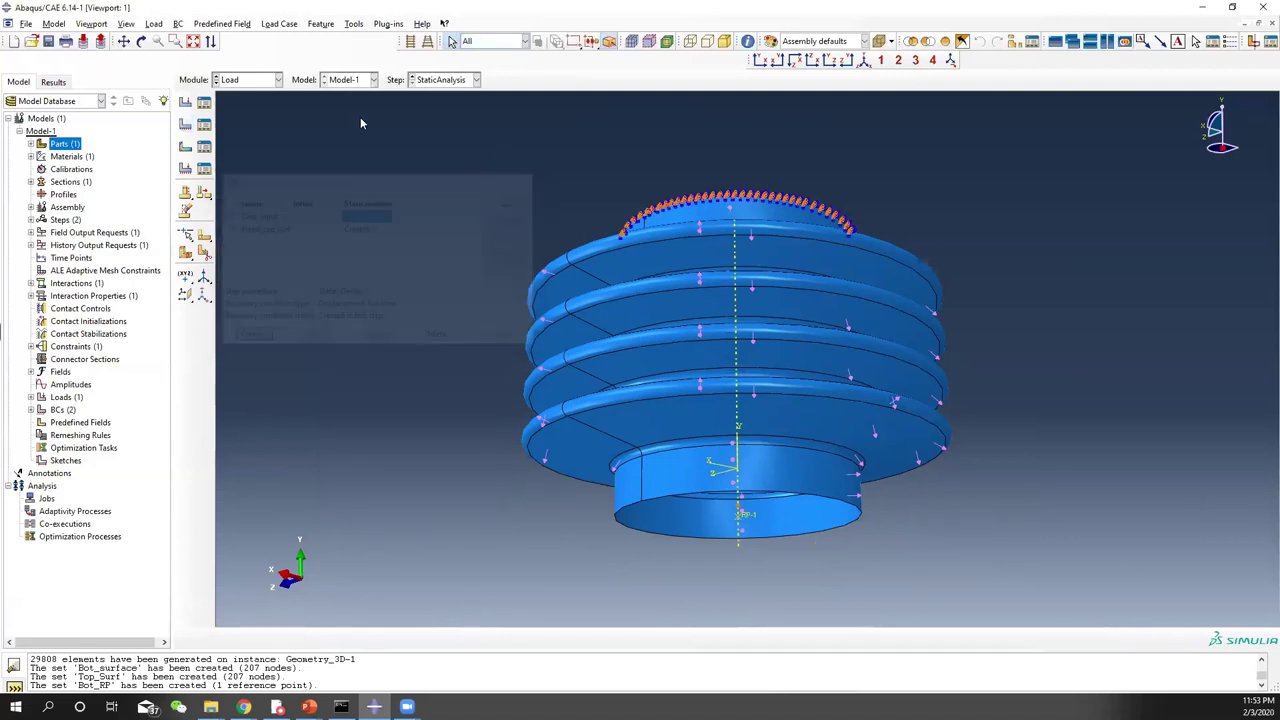
Start a new history output request named Applied_Load in the StaticAnalysis step
left_click(230, 82)
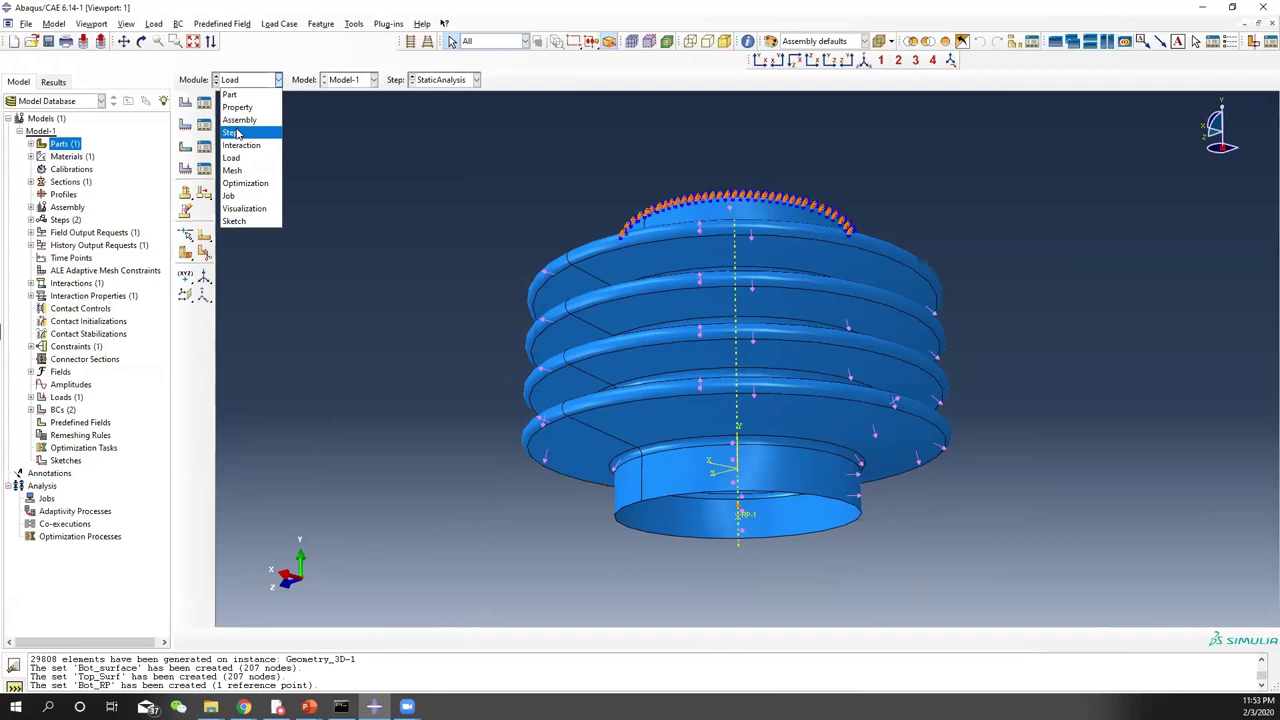
left_click(232, 132)
left_click(204, 147)
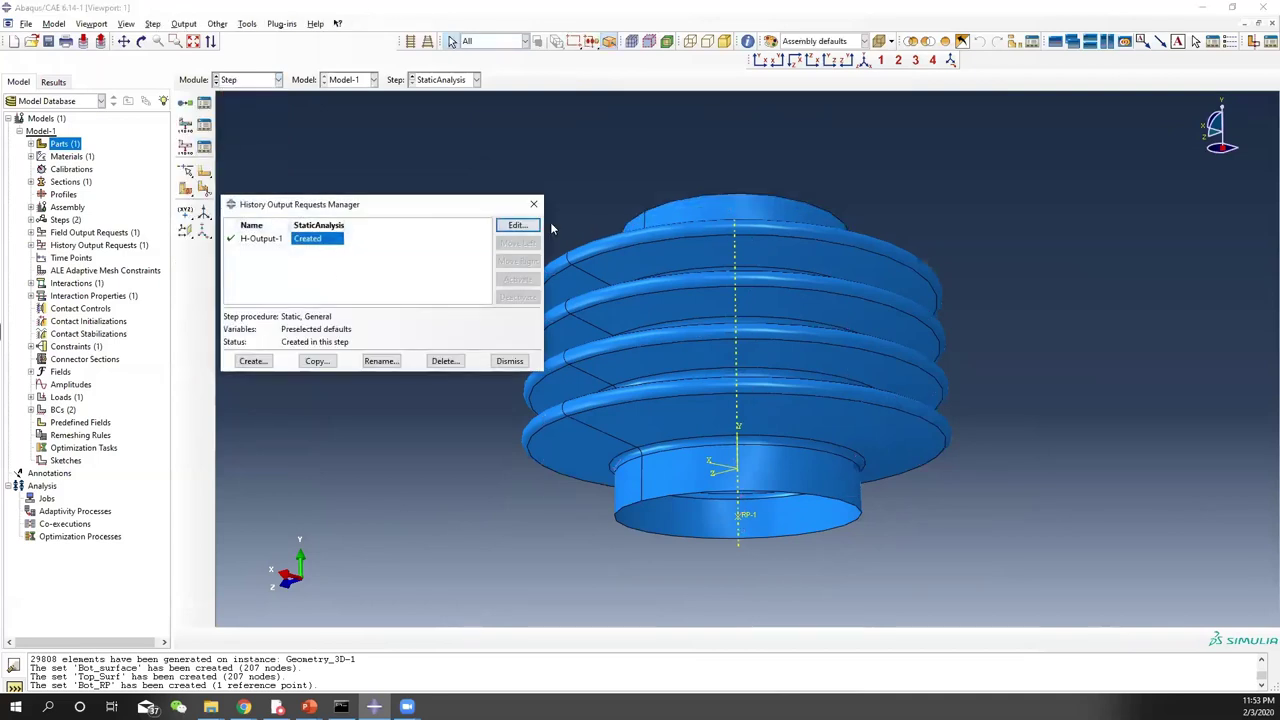
left_click(253, 361)
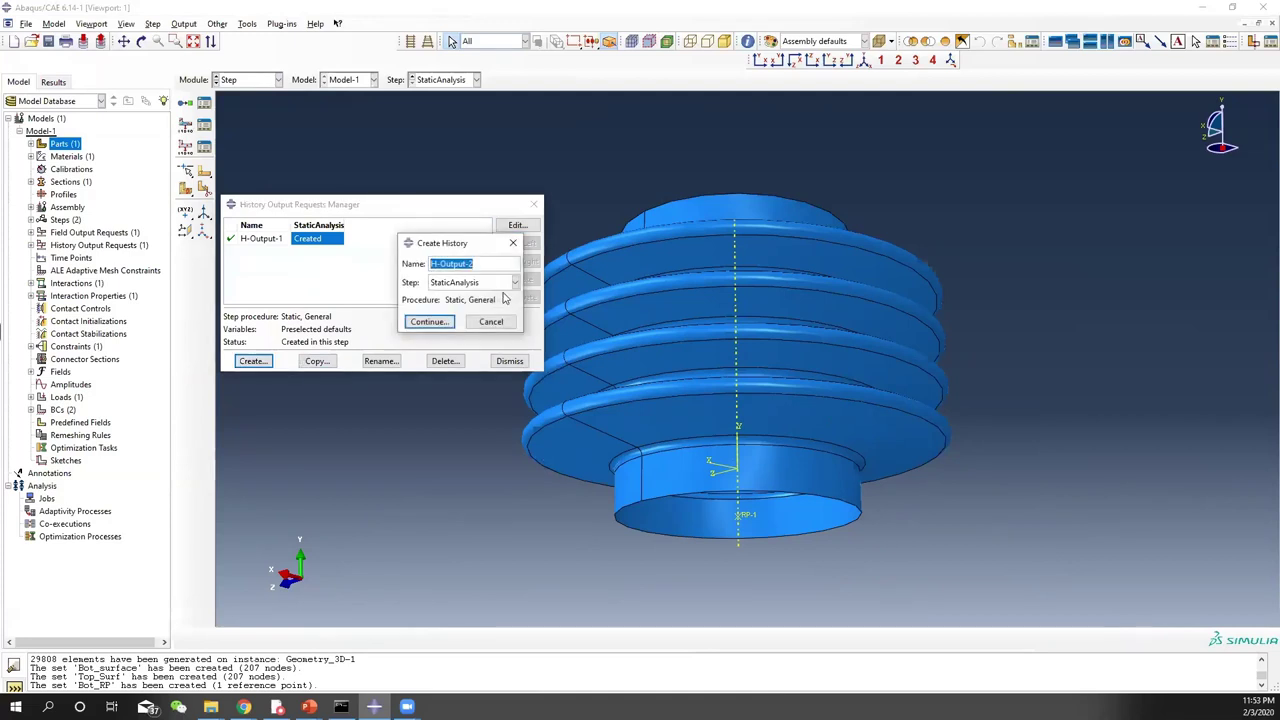
type("Reaction")
key("BackSpace")
key("BackSpace")
key("BackSpace")
key("BackSpace")
key("BackSpace")
key("BackSpace")
key("BackSpace")
left_click(430, 321)
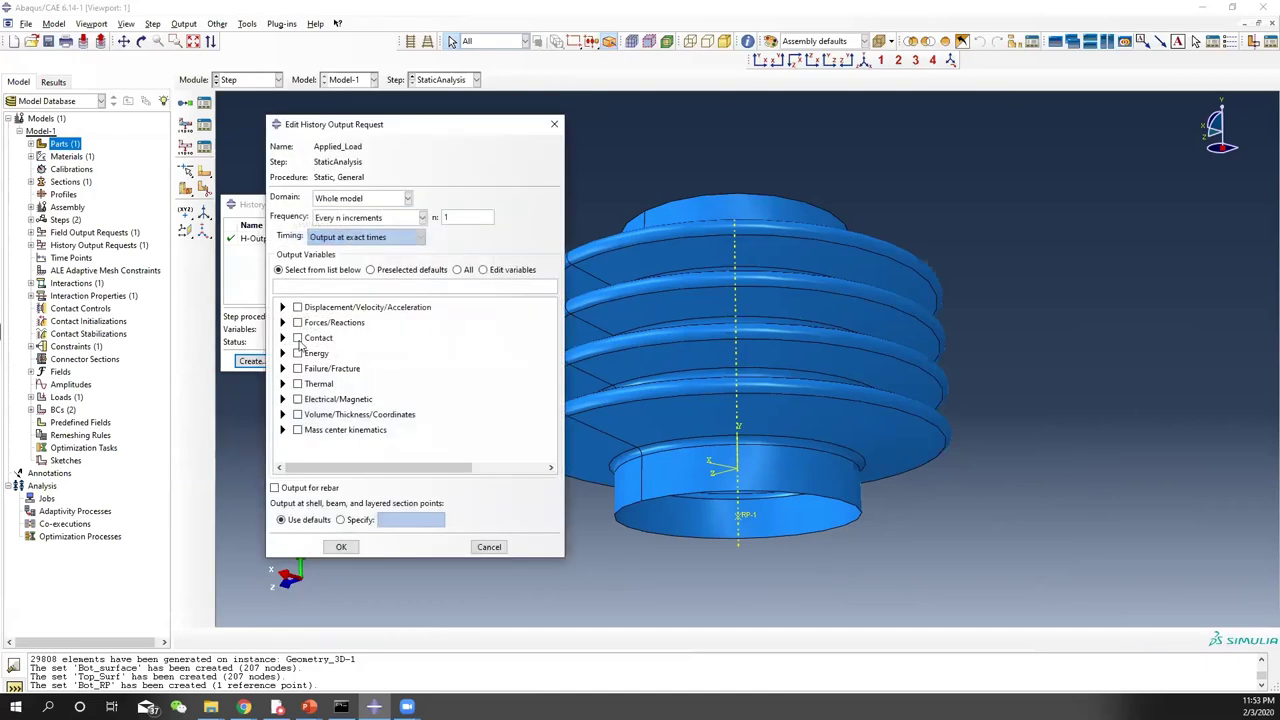
Set the domain of the Applied_Load history output request to the Bot_RP set
left_click(282, 322)
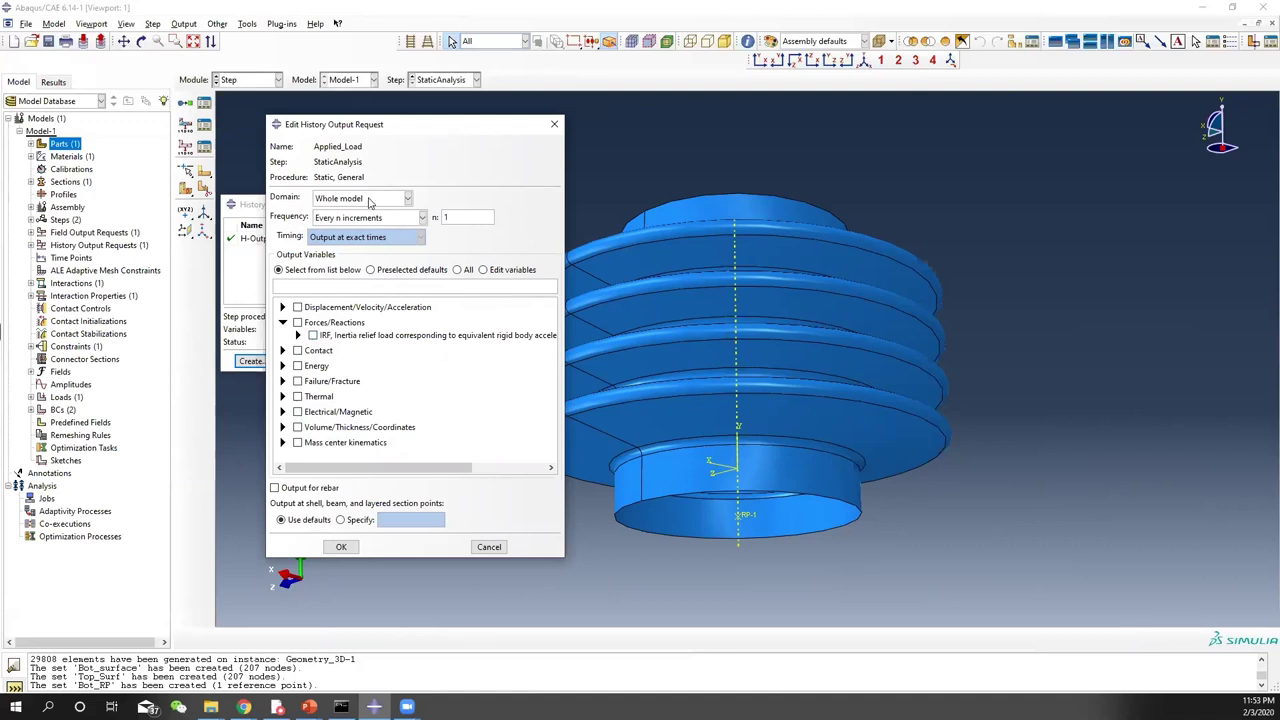
left_click(283, 322)
left_click(366, 199)
left_click(350, 233)
left_click(495, 201)
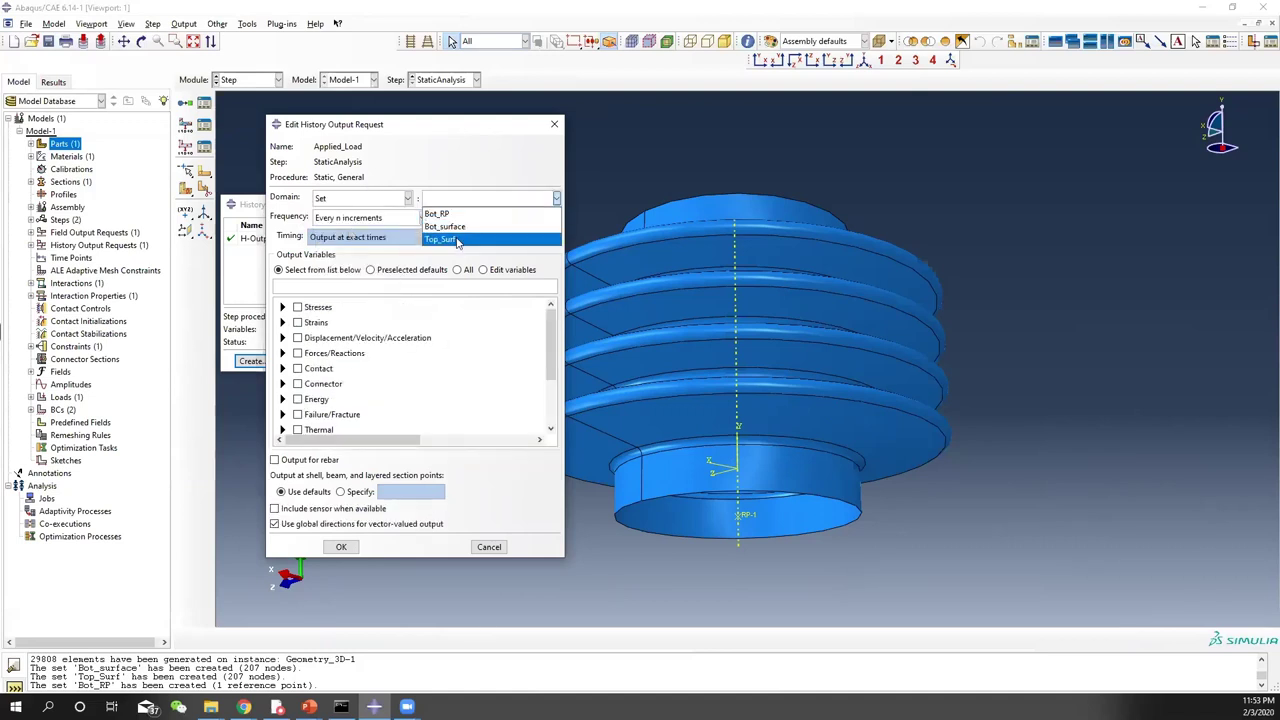
left_click(455, 214)
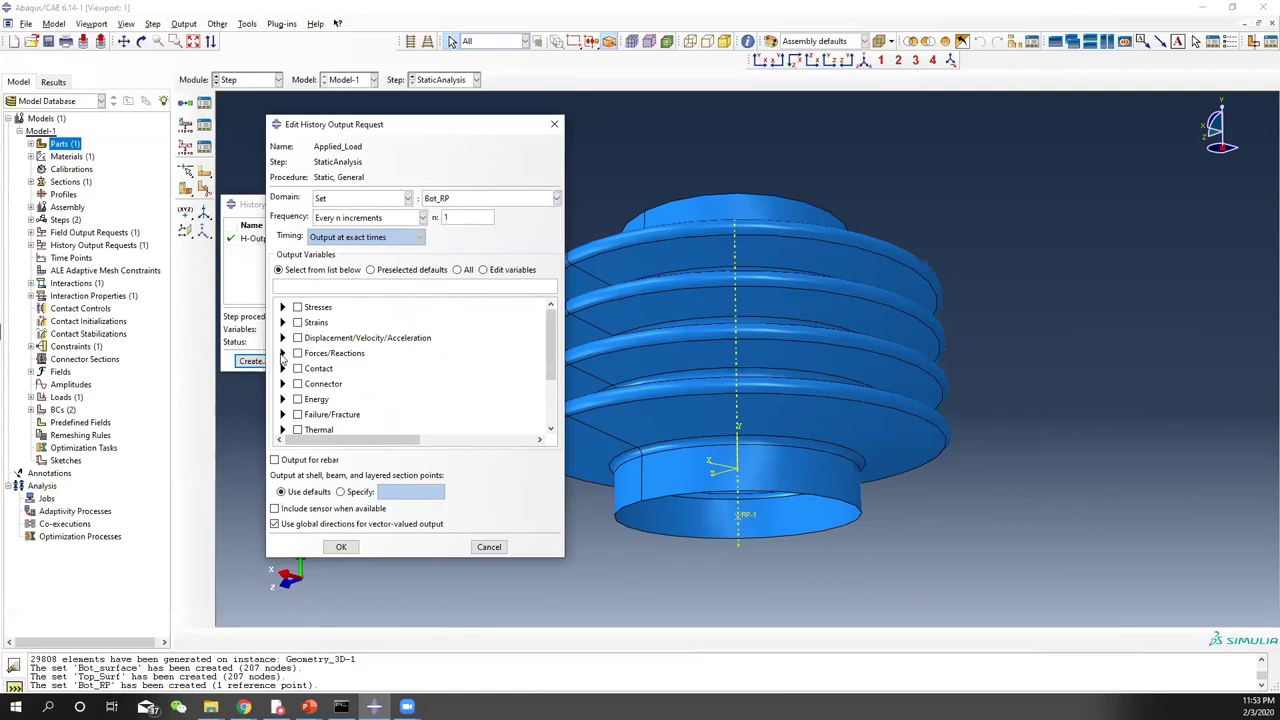
Request the RT reaction forces as the output variable for Applied_Load and finish the history output requests
left_click(282, 353)
scroll(312, 374, "down", 1)
left_click(313, 352)
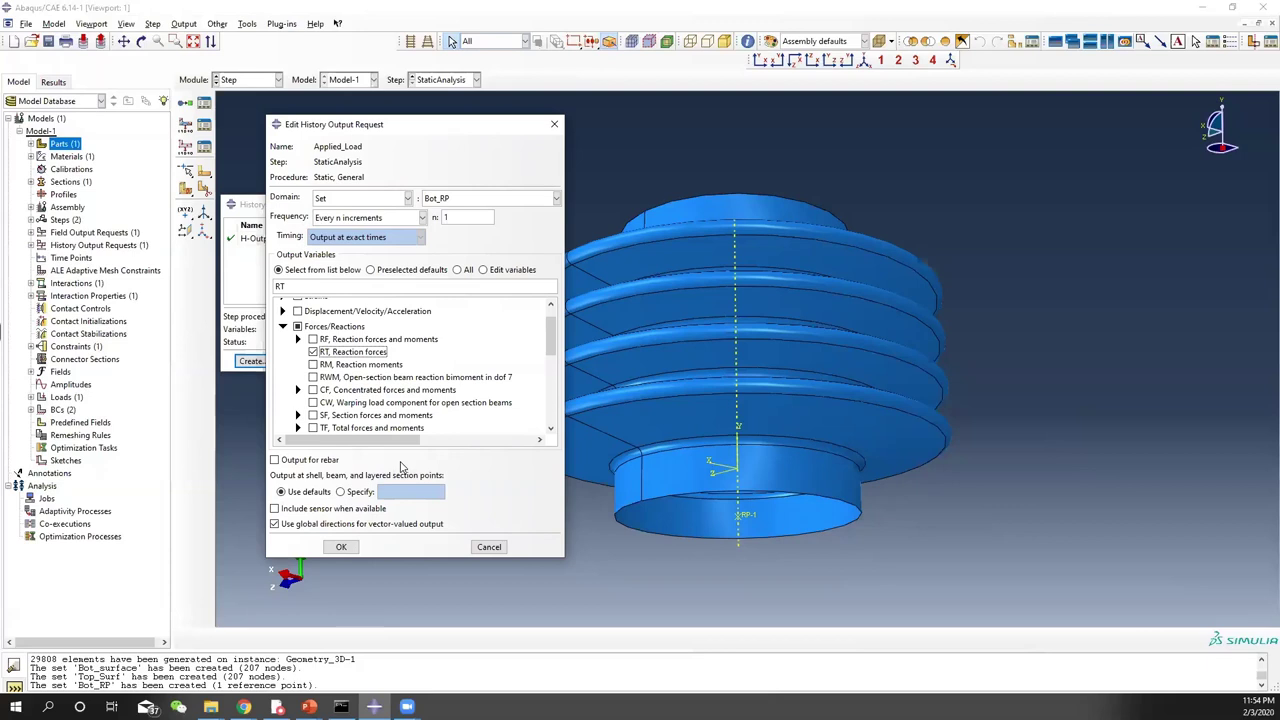
left_click(349, 548)
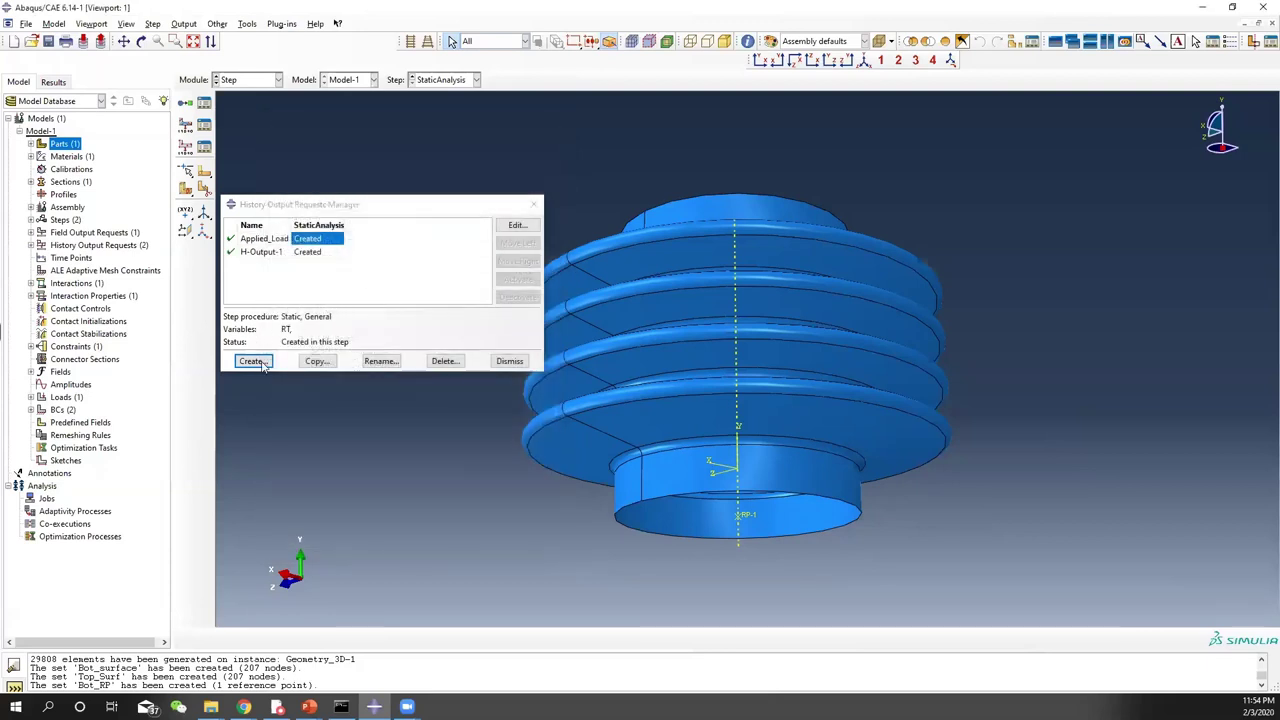
left_click(534, 204)
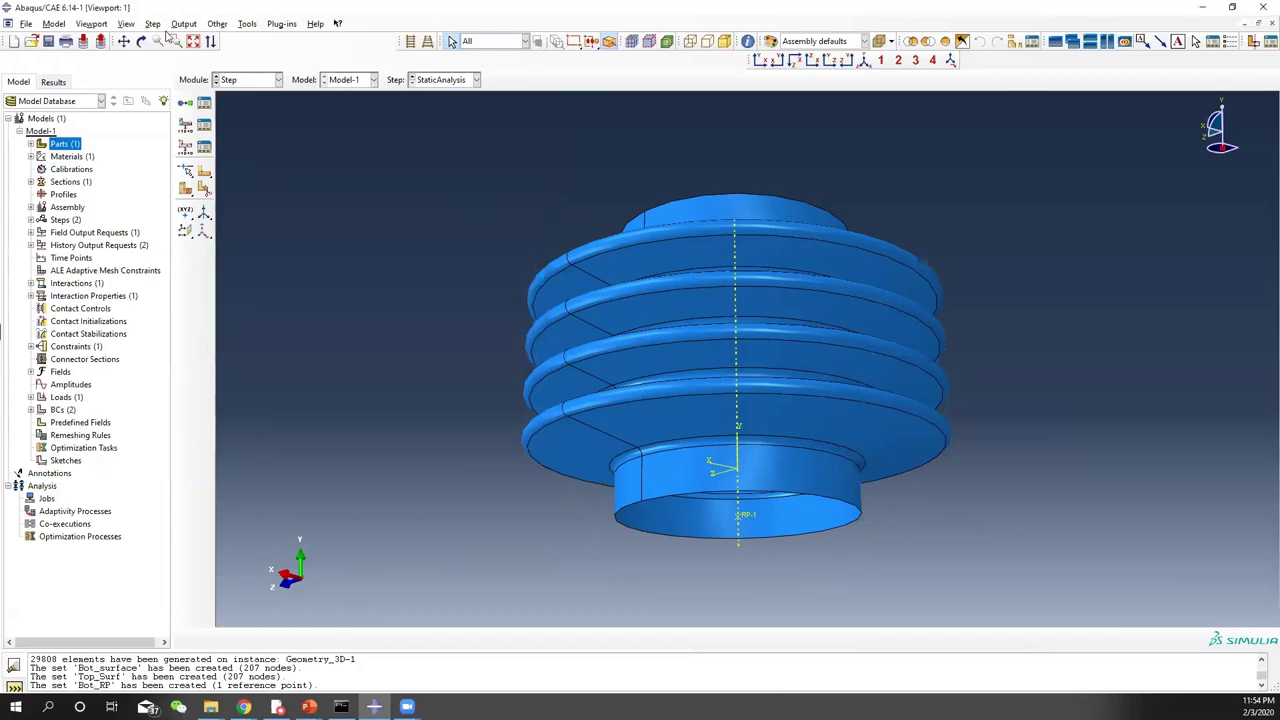
Check the output variables requested in the F-Output-1 field output request
left_click(204, 124)
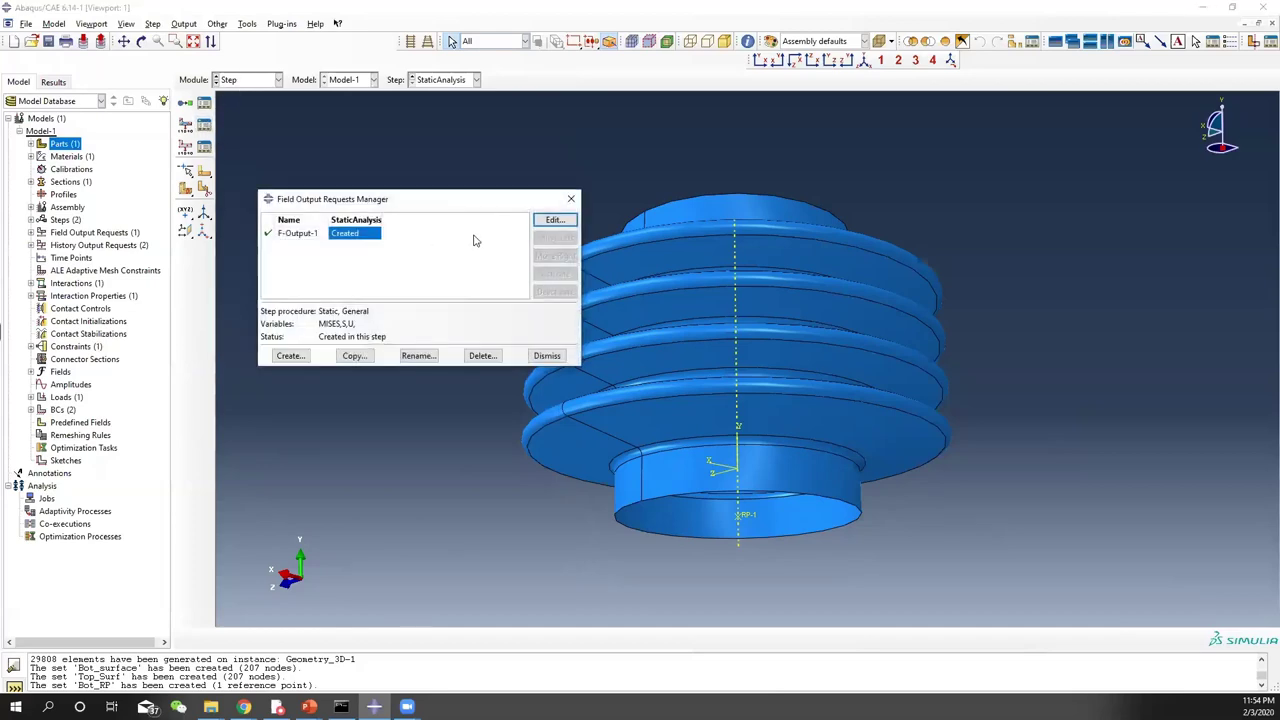
left_click(553, 220)
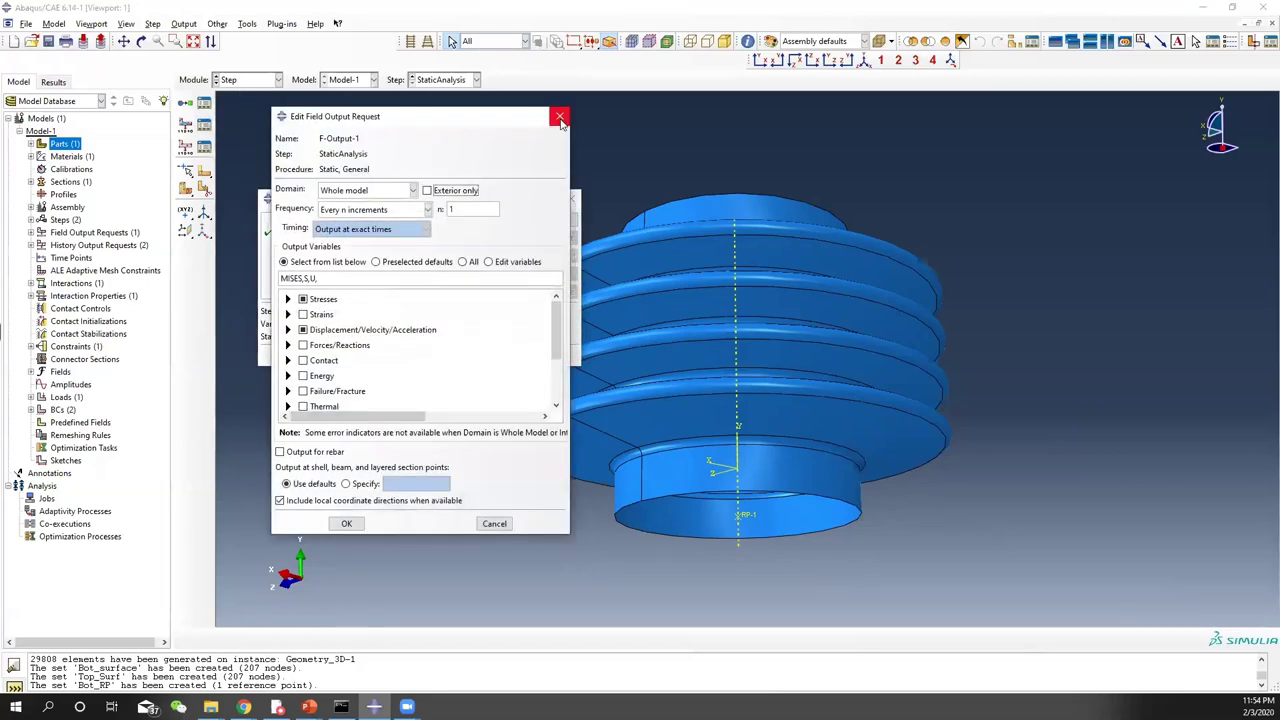
left_click(561, 118)
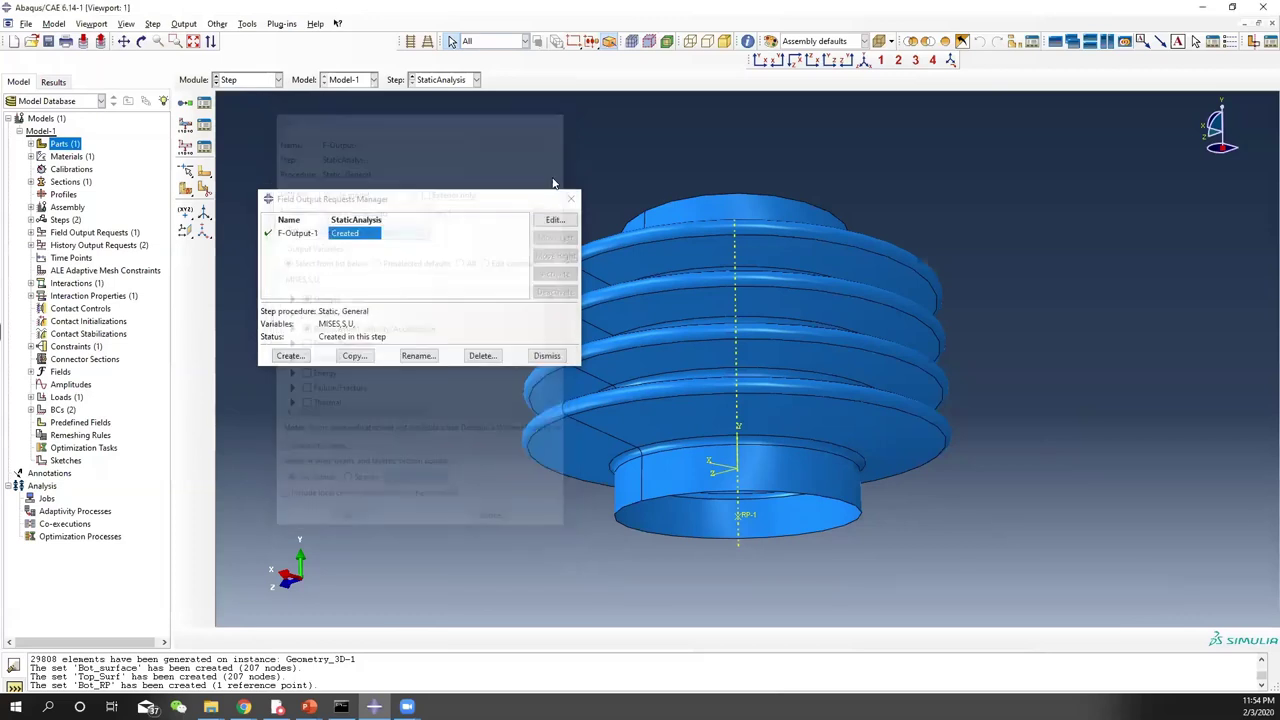
left_click(572, 198)
Create an analysis job named Model_3D in the Job module with Model-1 as its source
left_click(259, 84)
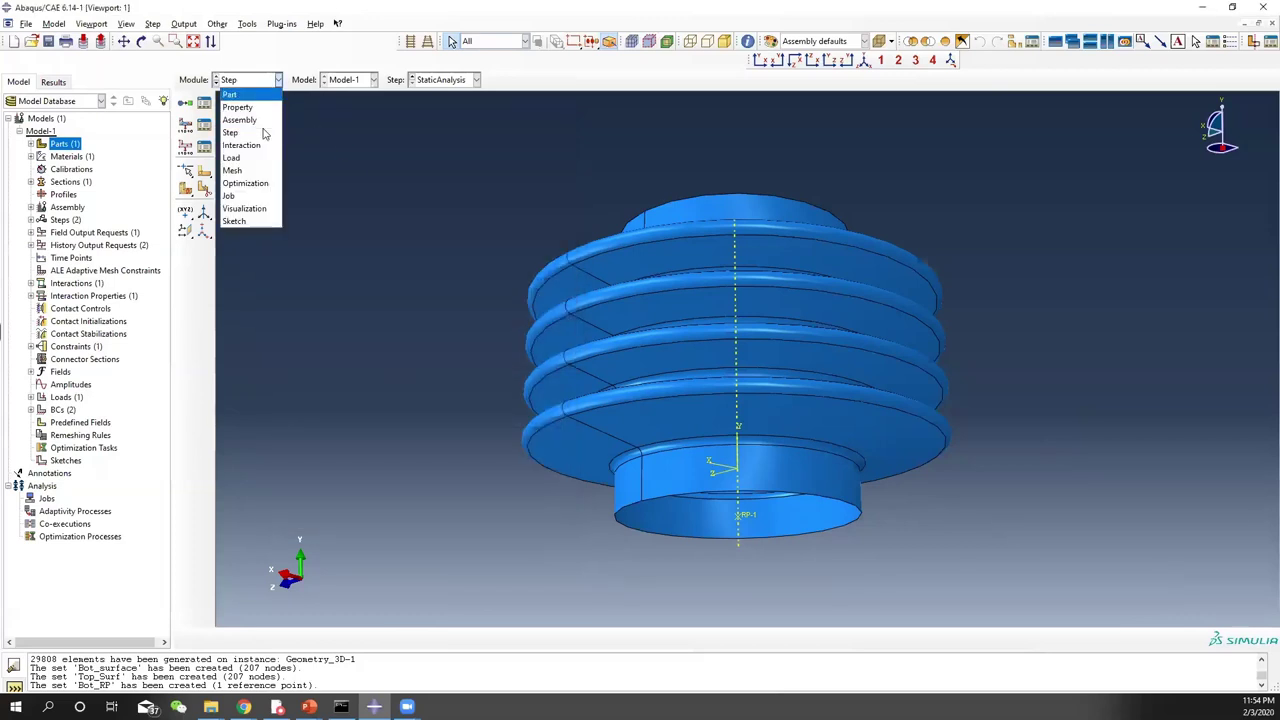
left_click(252, 195)
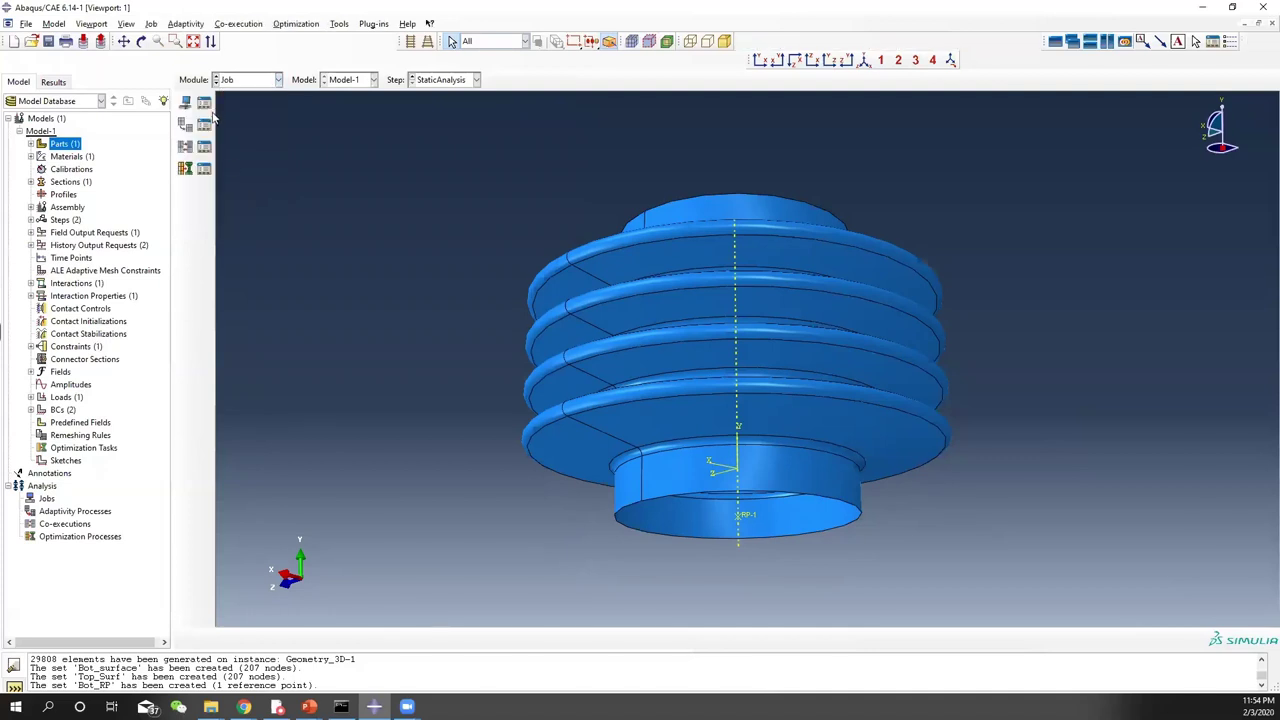
left_click(204, 102)
left_click_drag(1033, 137, 405, 157)
left_click(283, 310)
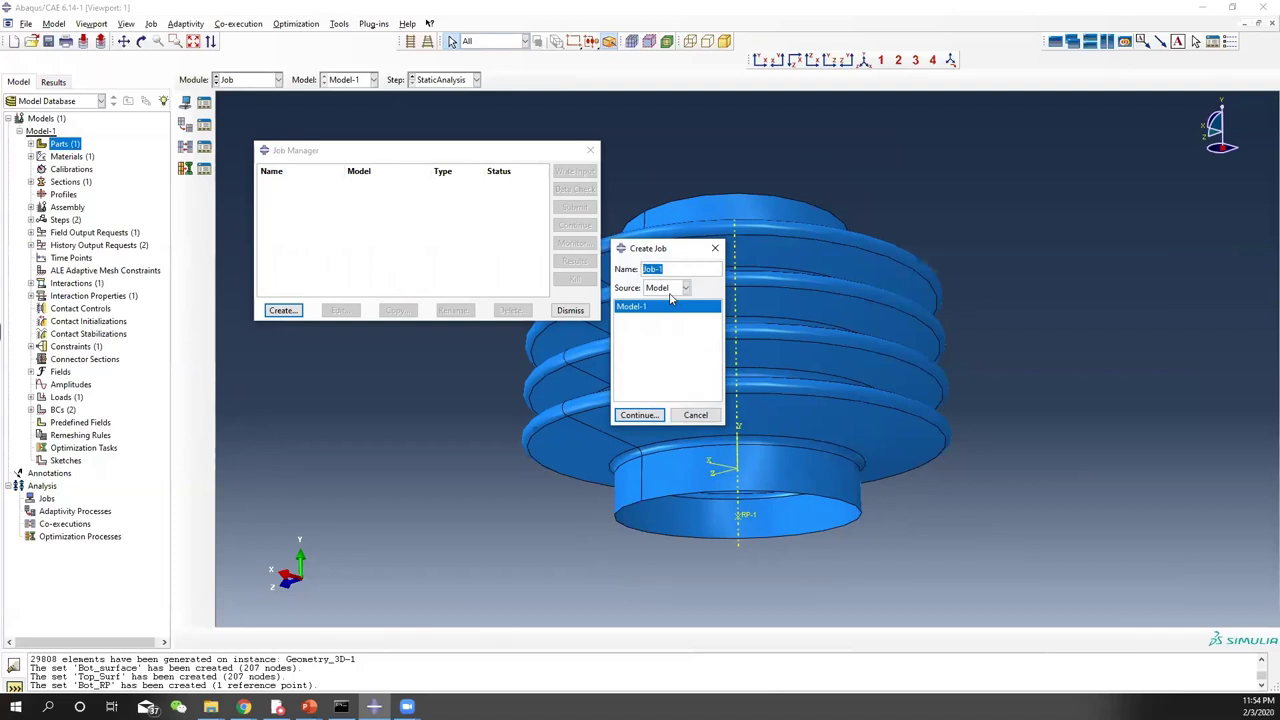
type("Model_3D")
left_click(670, 291)
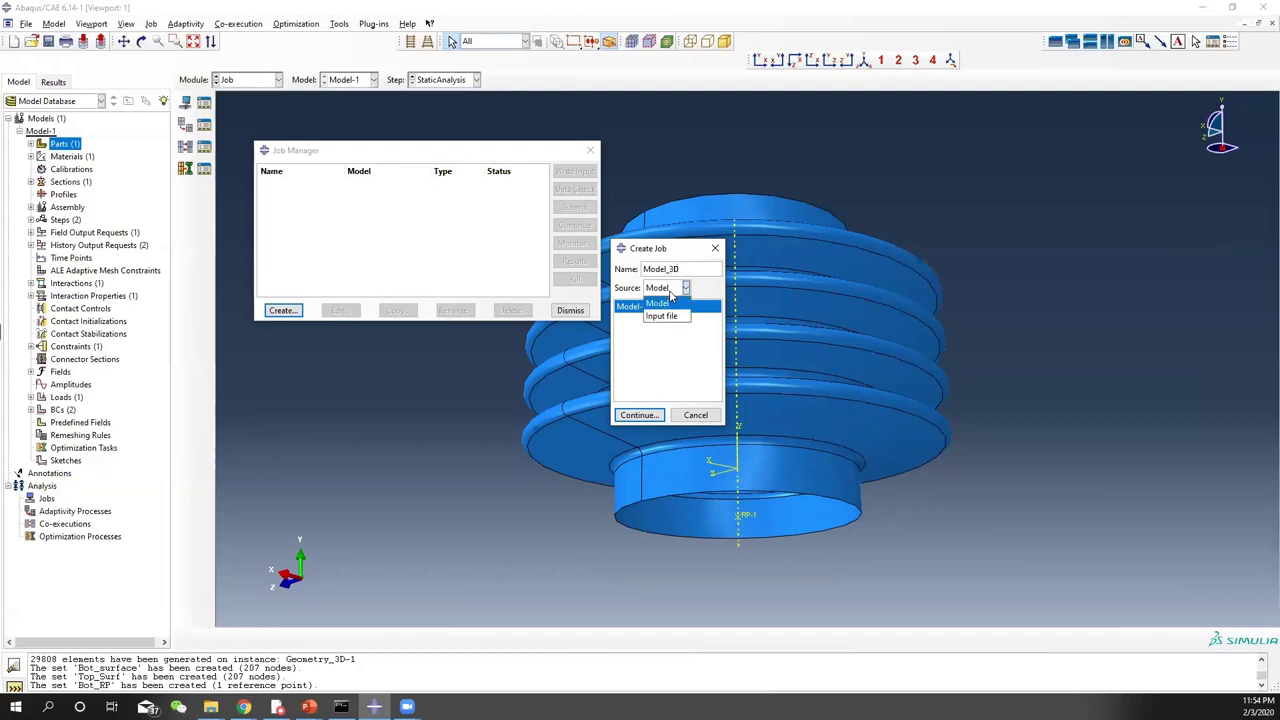
left_click(662, 303)
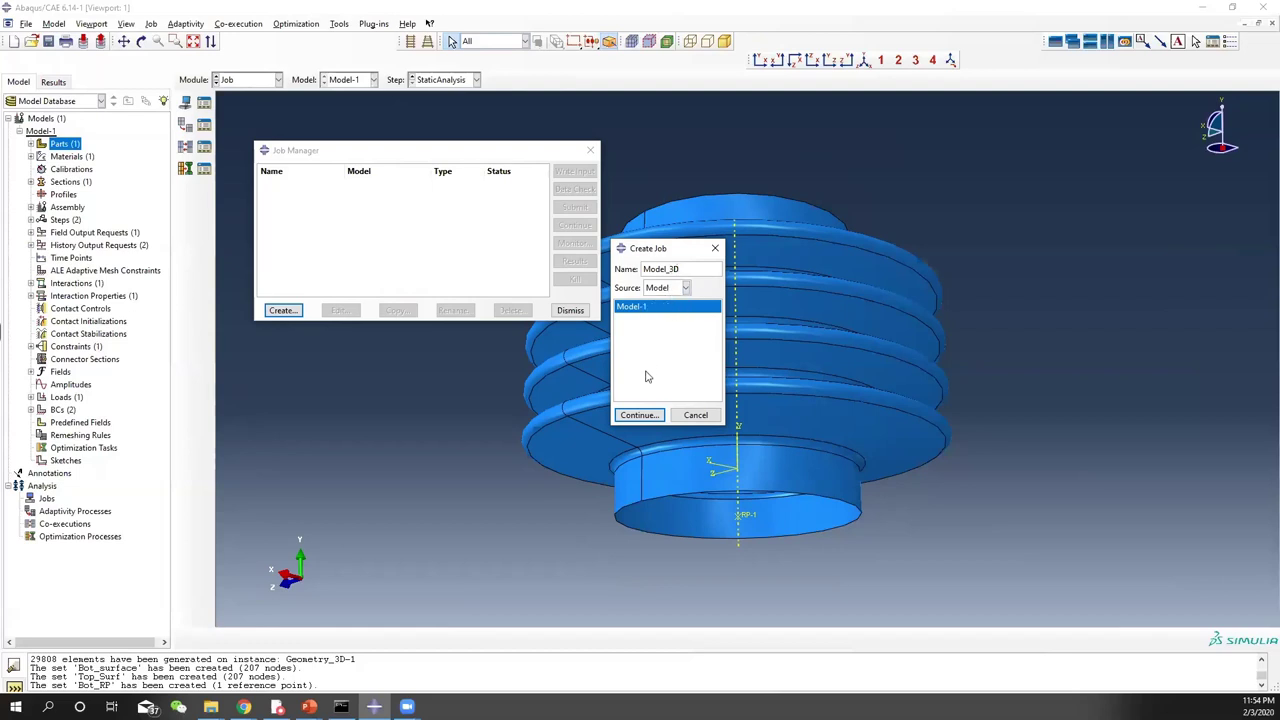
left_click(640, 415)
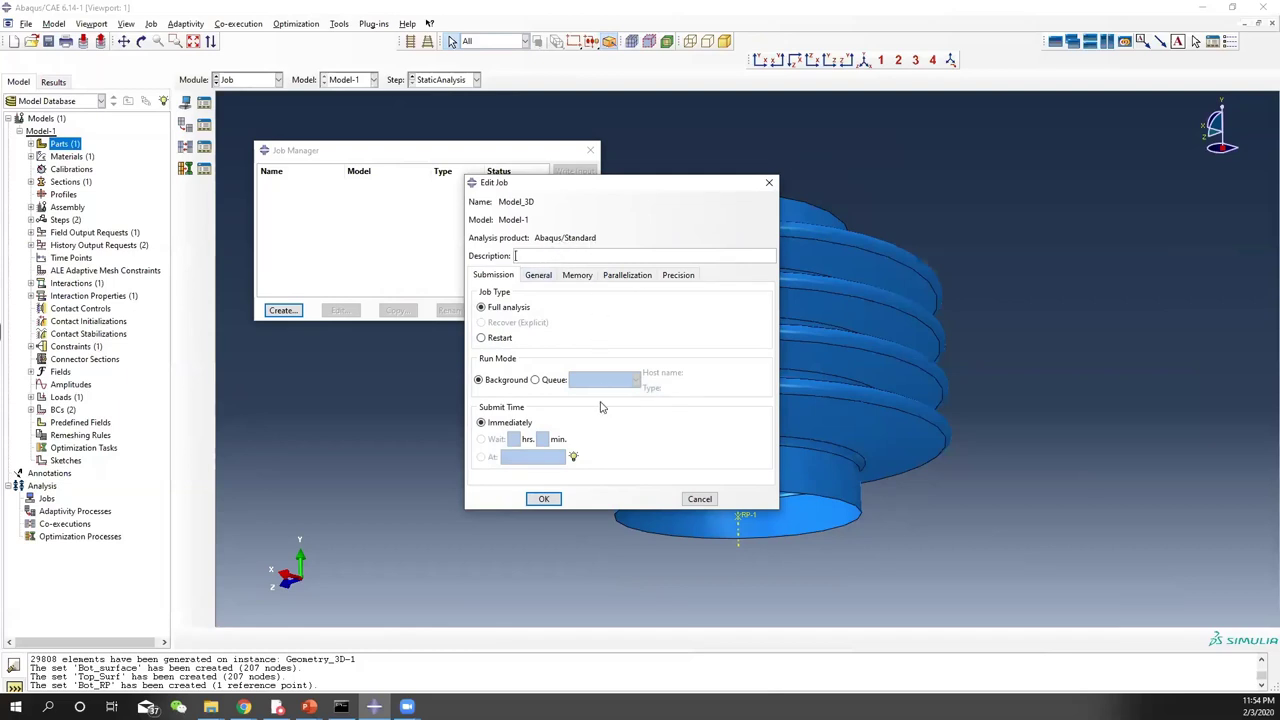
Show the job's parallelization settings and check the CPU's core and logical processor counts in Windows Task Manager
left_click(586, 280)
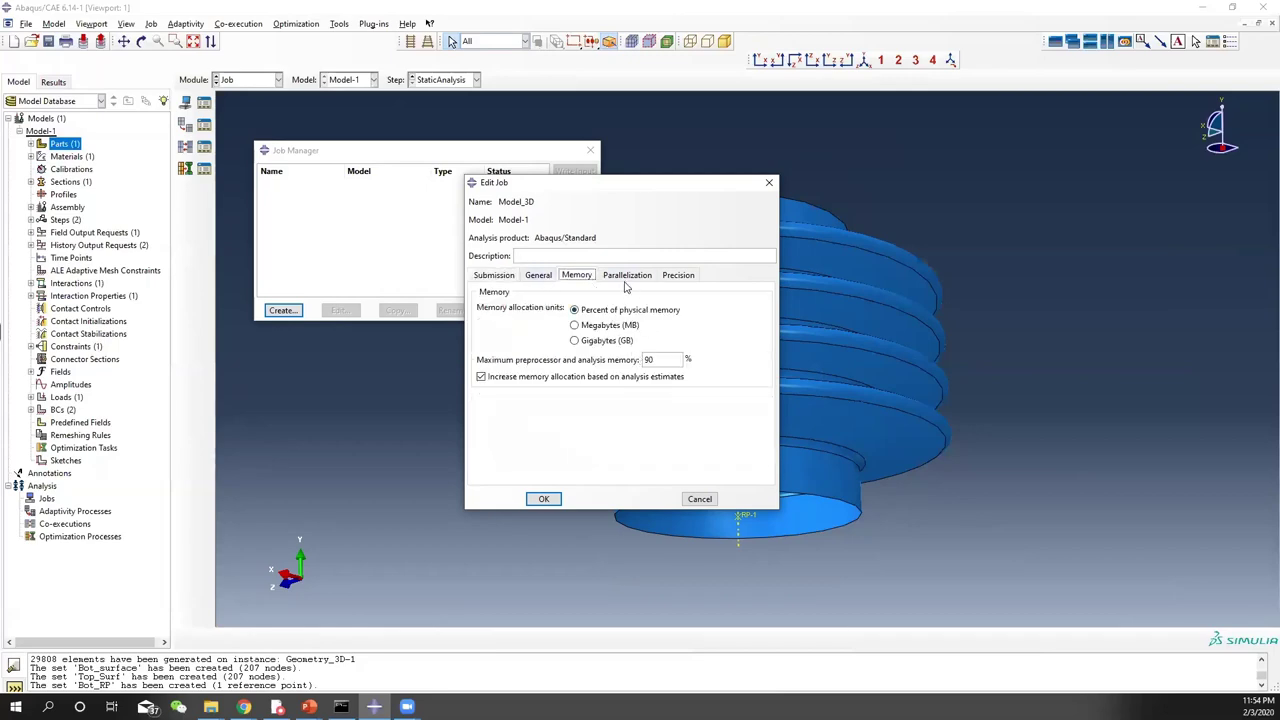
left_click(630, 285)
right_click(672, 708)
left_click(705, 641)
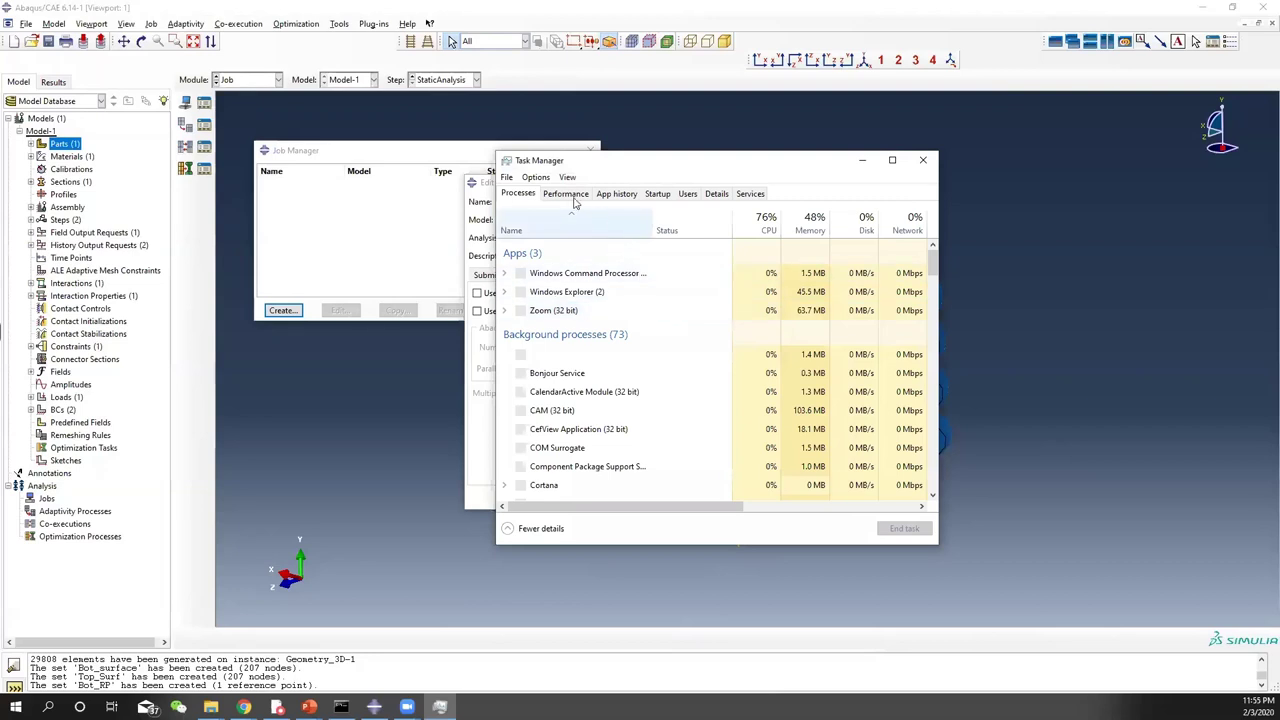
left_click(565, 193)
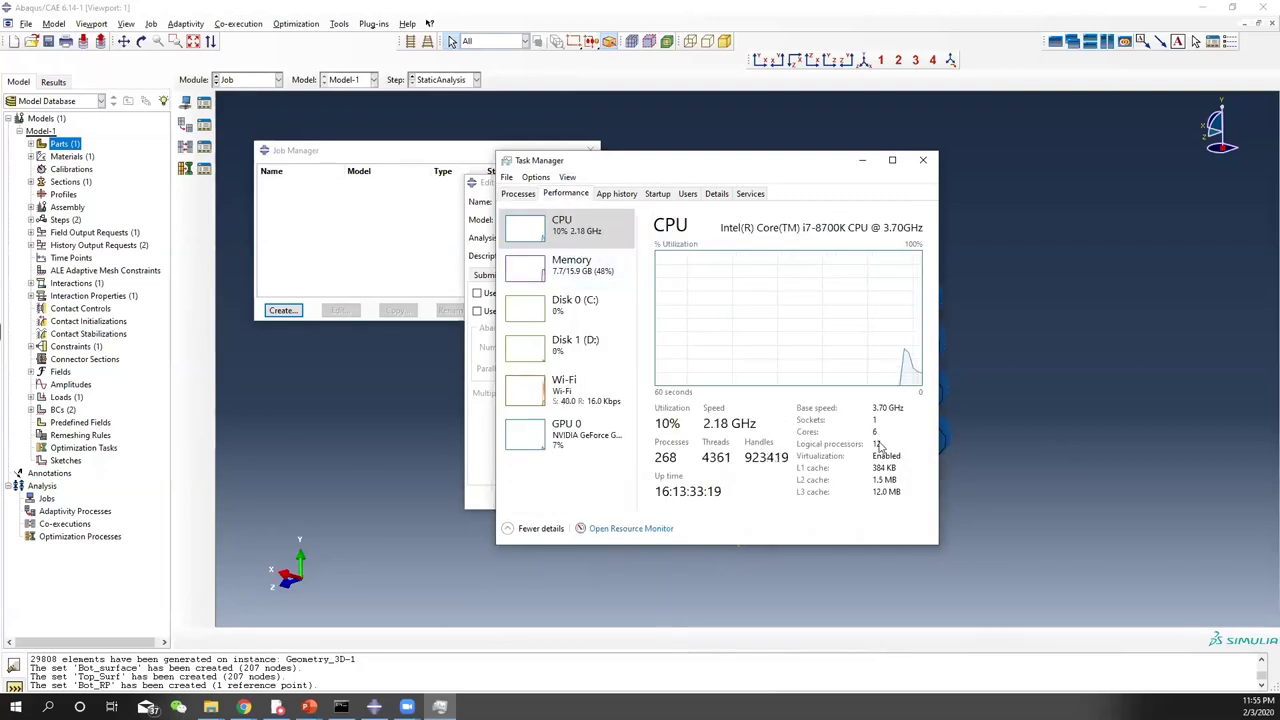
left_click(925, 162)
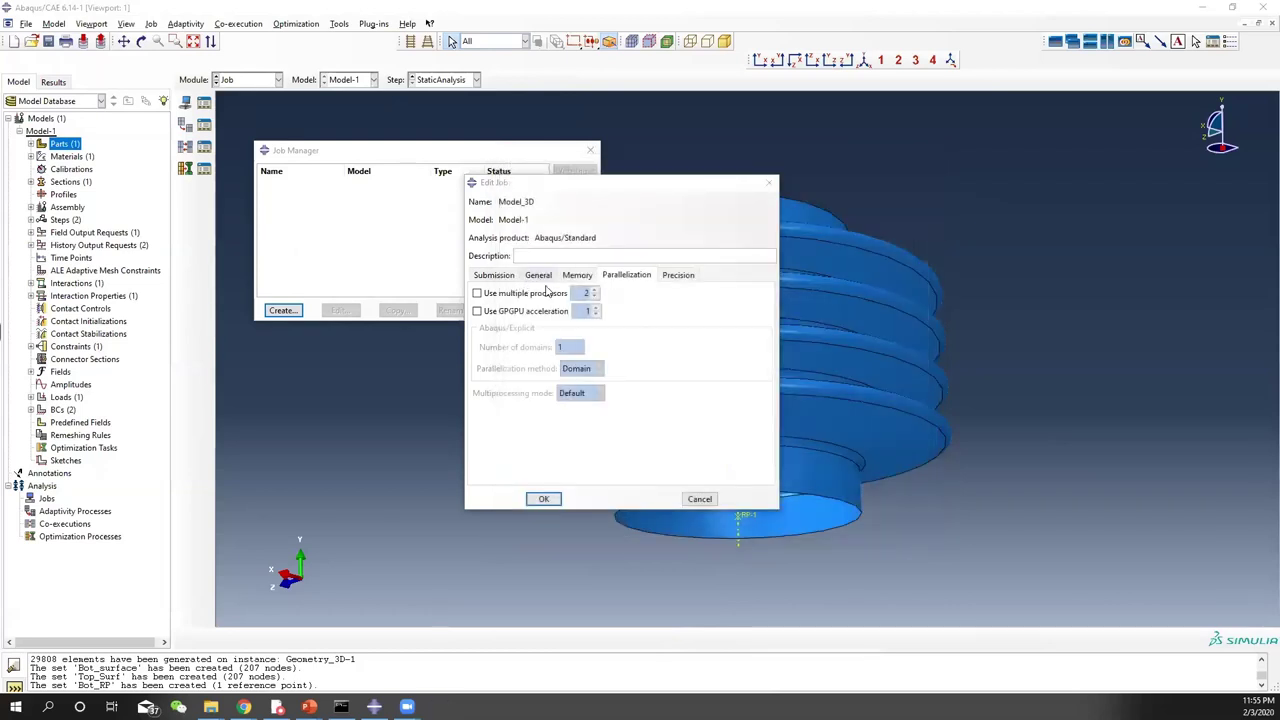
Set the Model_3D job to use 10 processors and GPGPU acceleration with 1 GPU, and submit it for analysis
left_click(478, 296)
left_click(478, 311)
double_click(586, 293)
type("10")
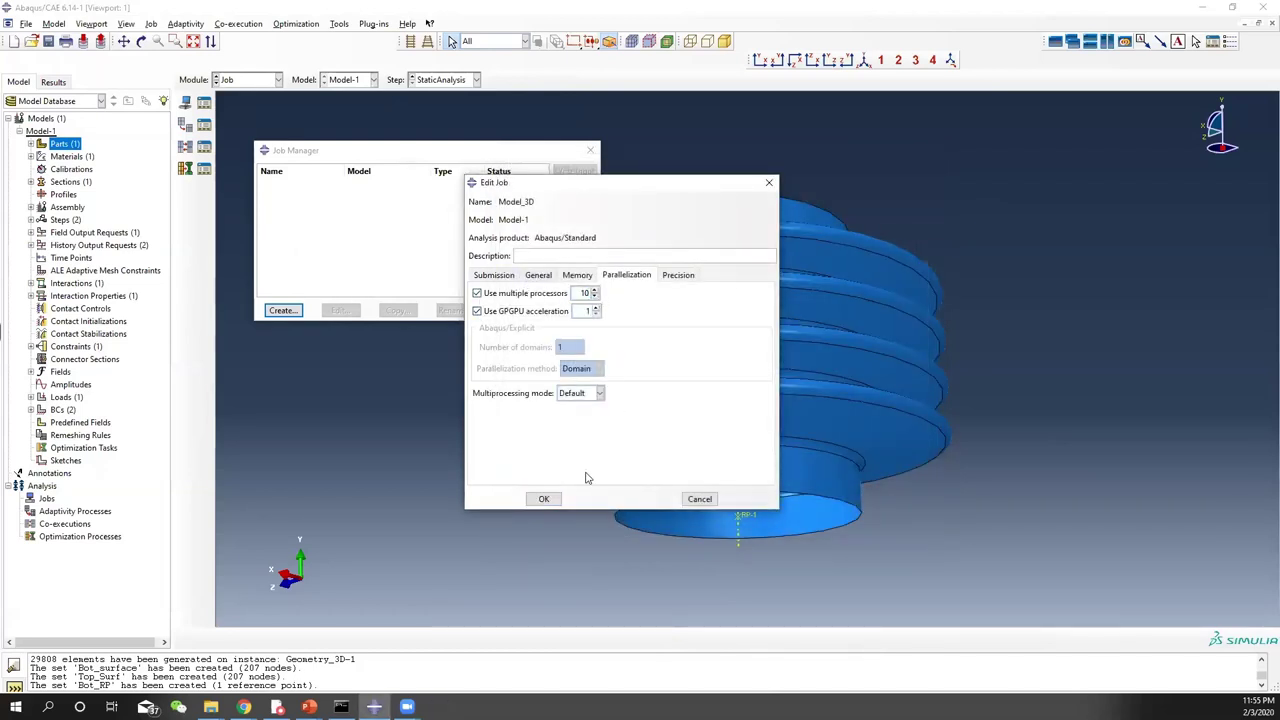
left_click(545, 498)
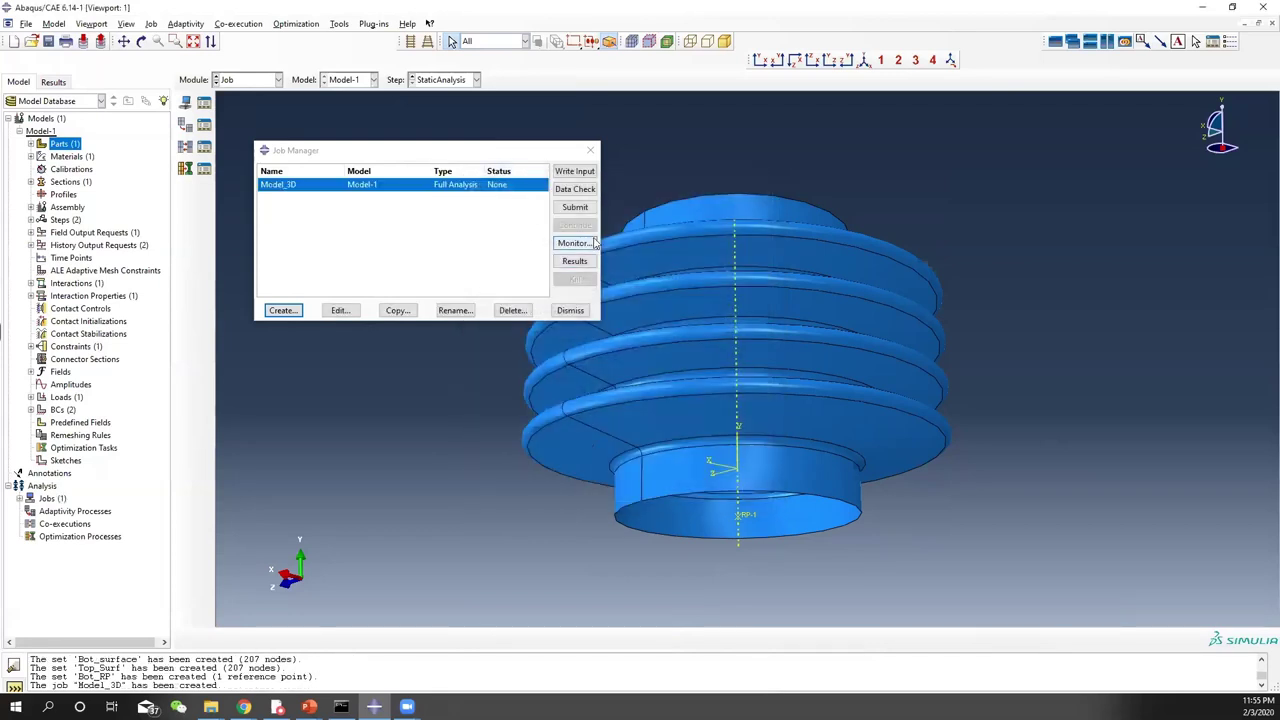
left_click_drag(490, 157, 788, 232)
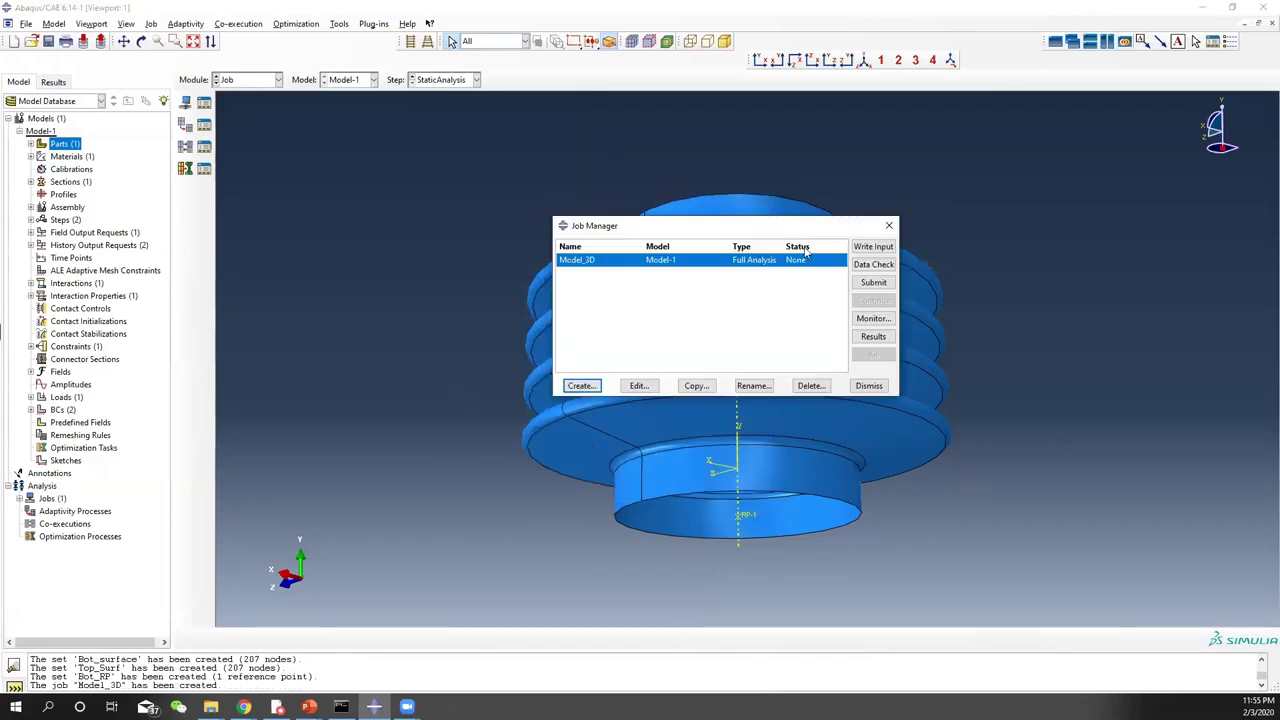
left_click(869, 284)
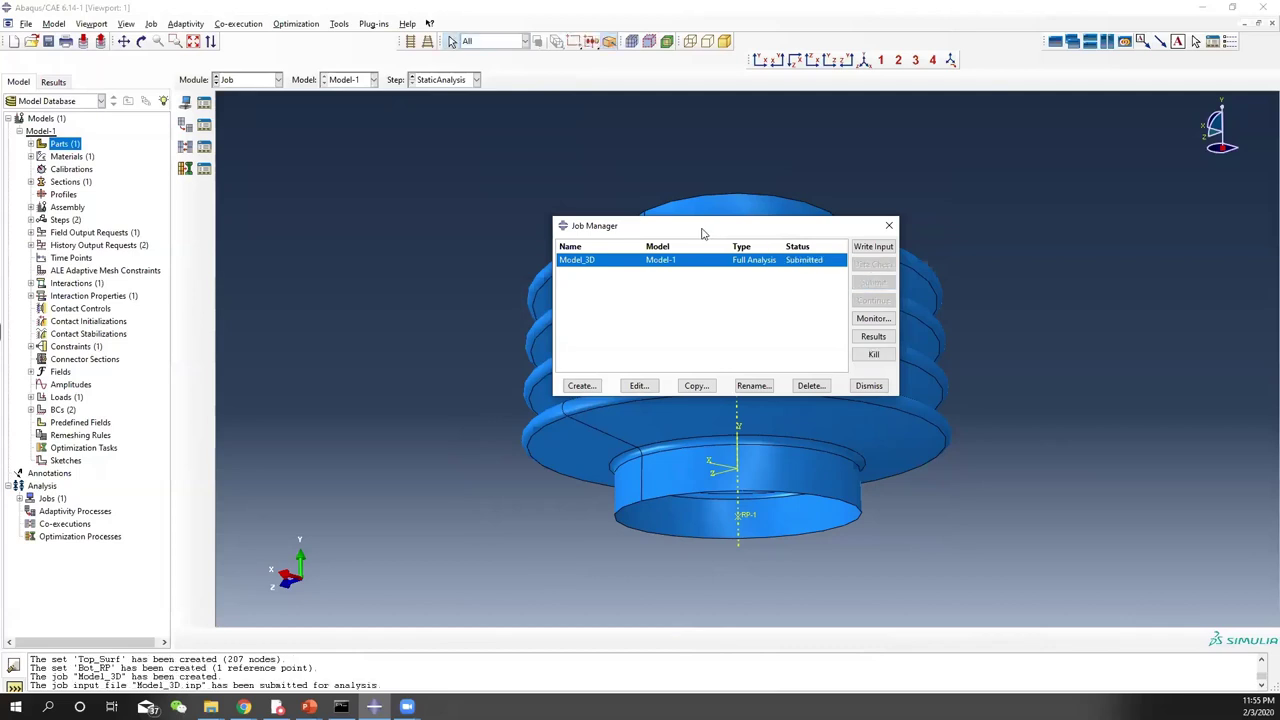
Open the monitor for the Model_3D job and show the warnings it reports
left_click_drag(705, 234, 828, 247)
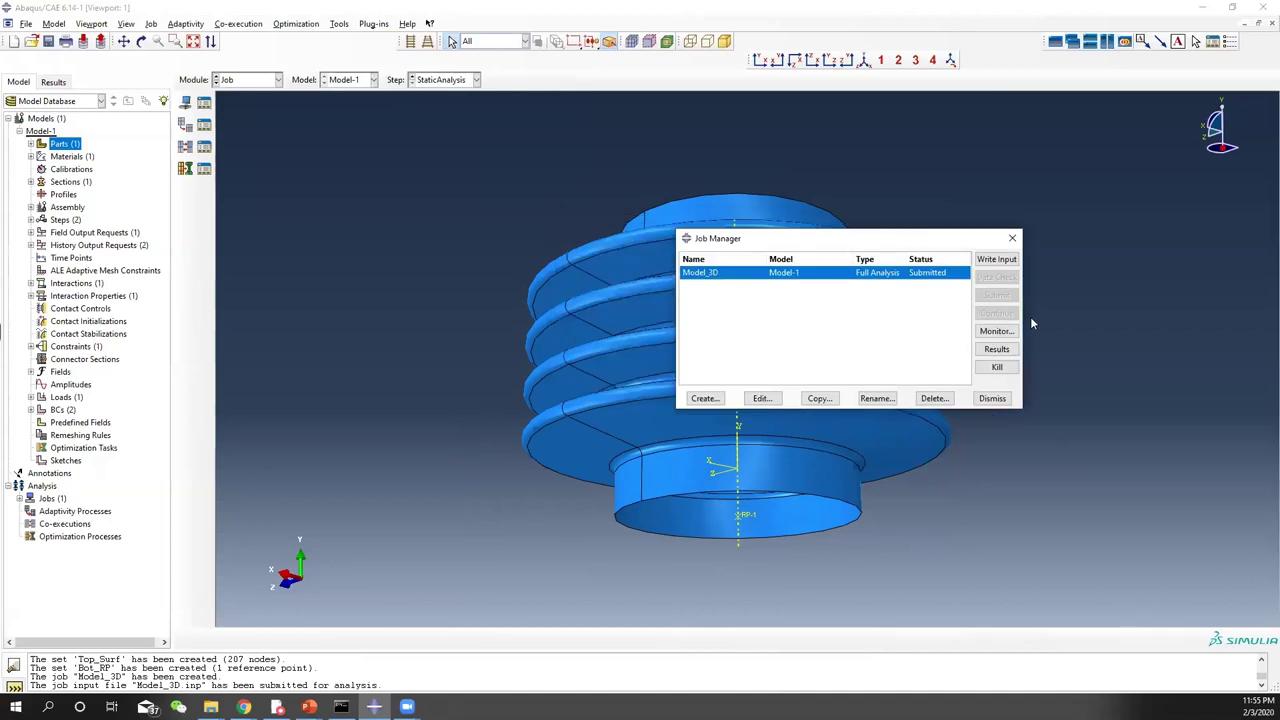
left_click(1000, 332)
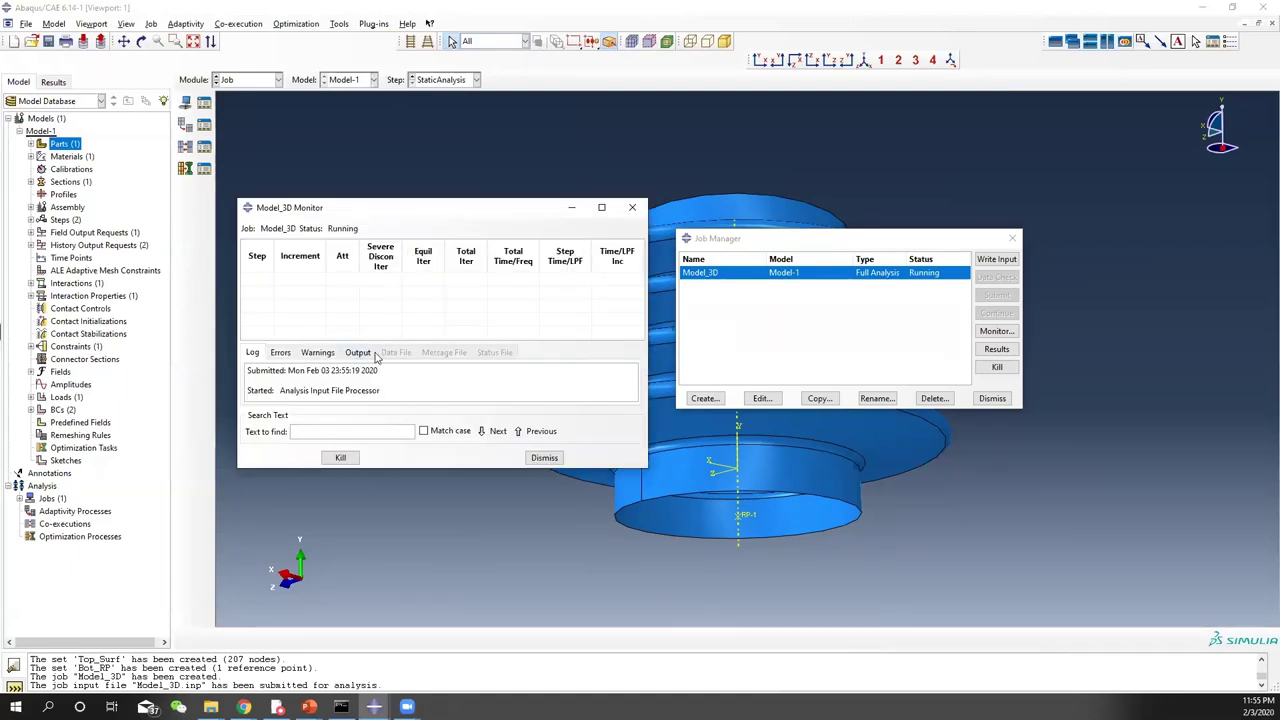
left_click(325, 353)
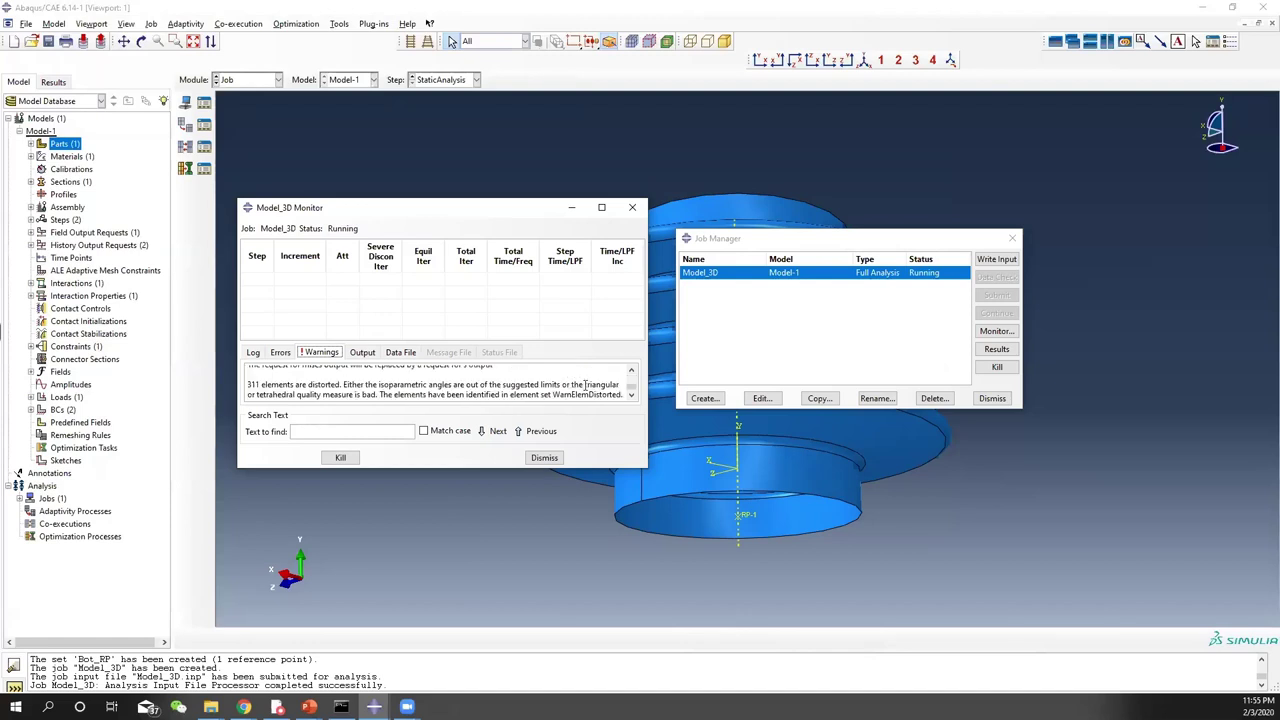
Read through the Model_3D job's warning messages, including those on kinematic couplings and constrained degrees of freedom
scroll(556, 385, "up", 1)
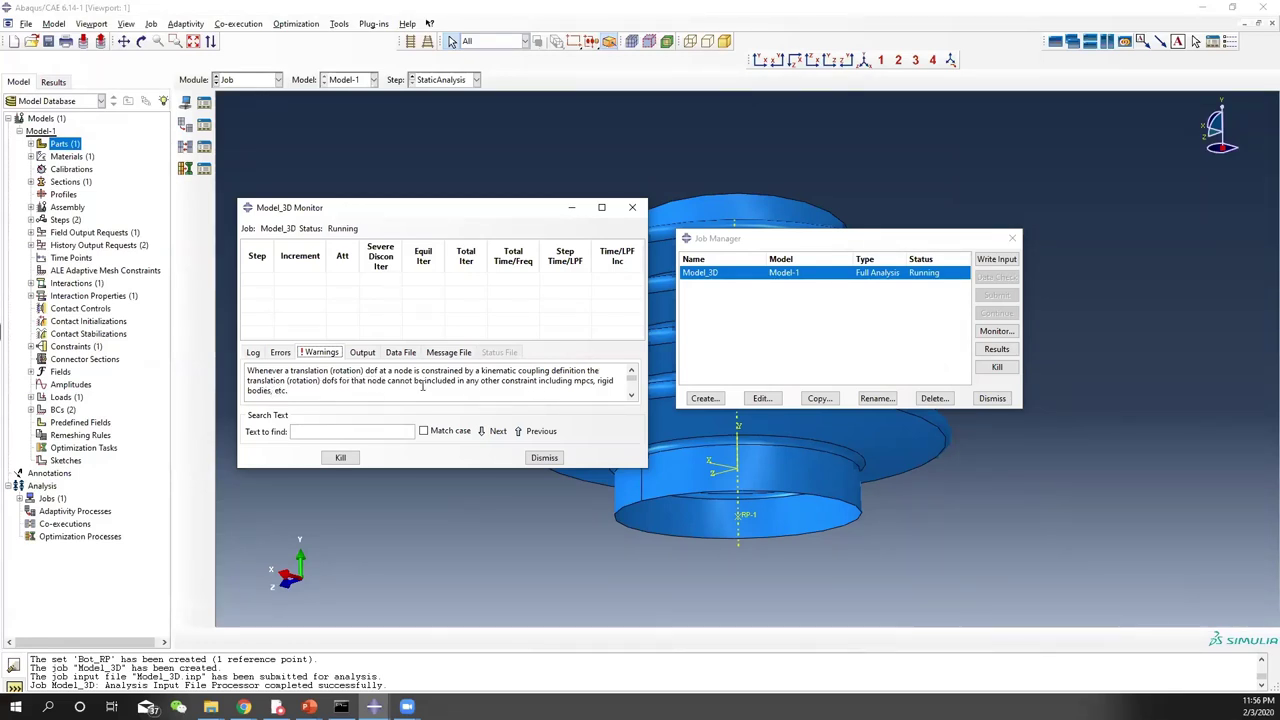
scroll(430, 386, "down", 2)
scroll(432, 389, "down", 1)
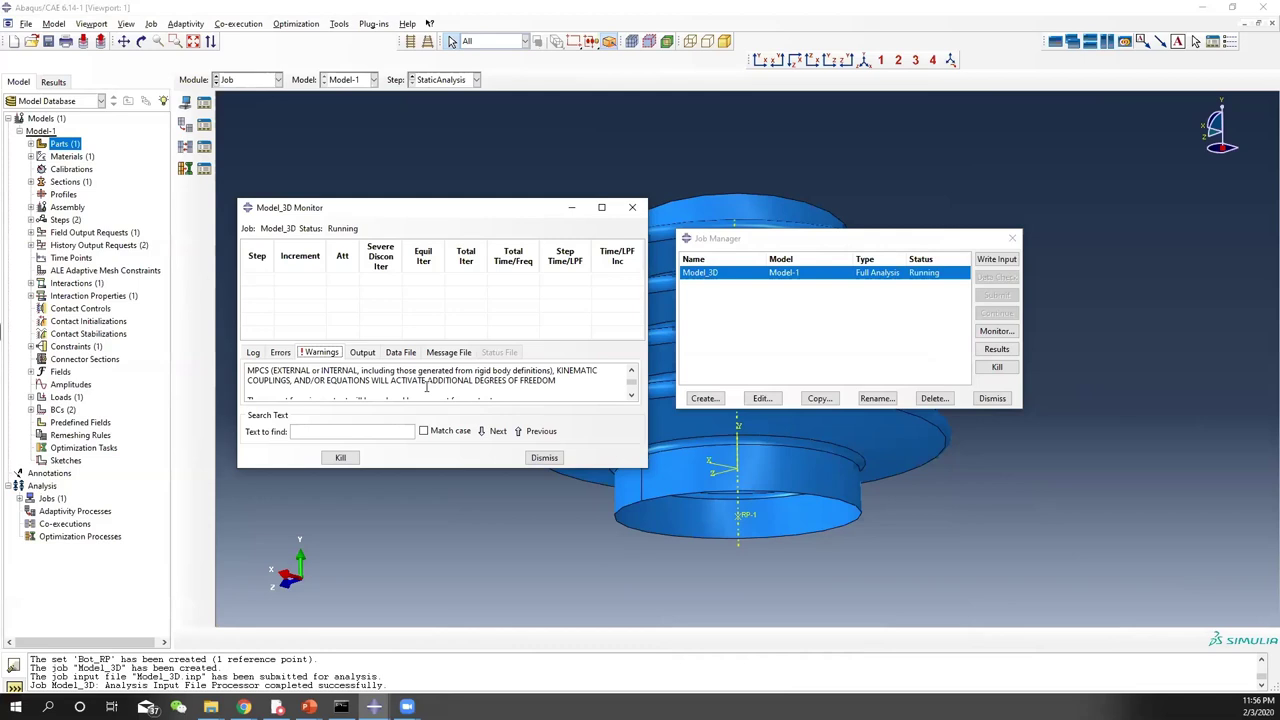
scroll(420, 386, "up", 5)
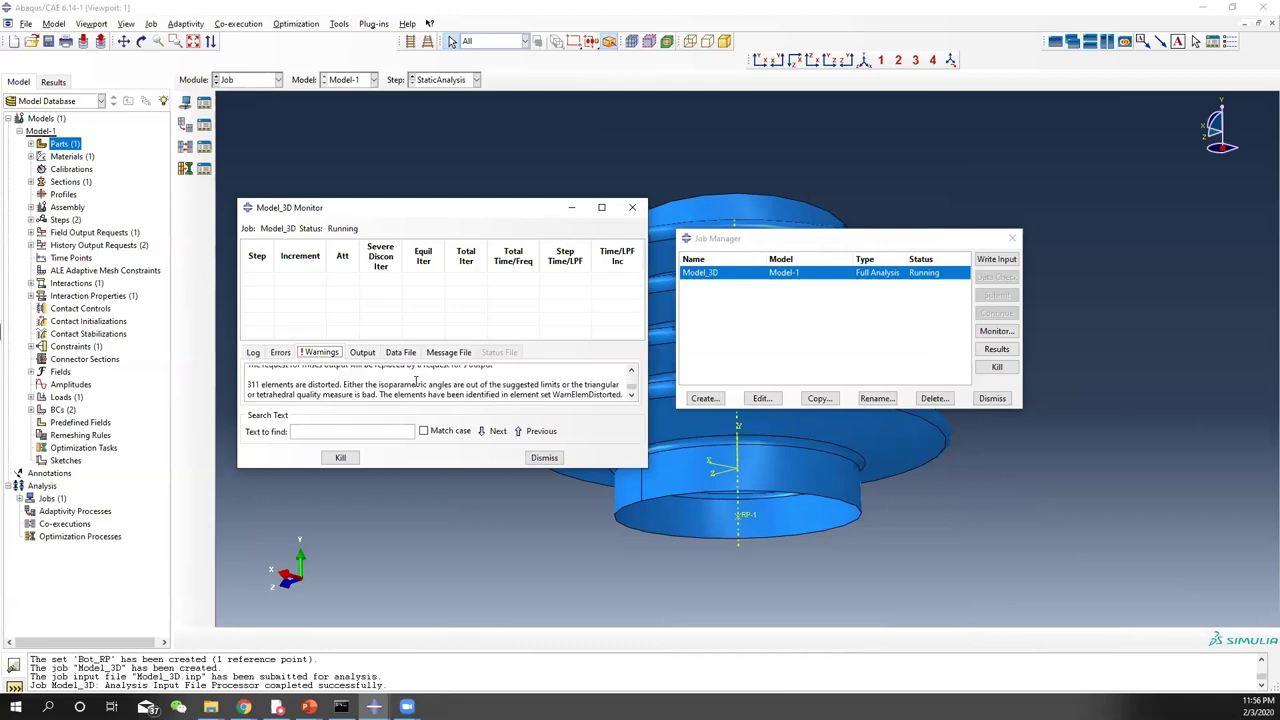
scroll(401, 383, "down", 5)
scroll(403, 383, "up", 5)
scroll(404, 385, "down", 1)
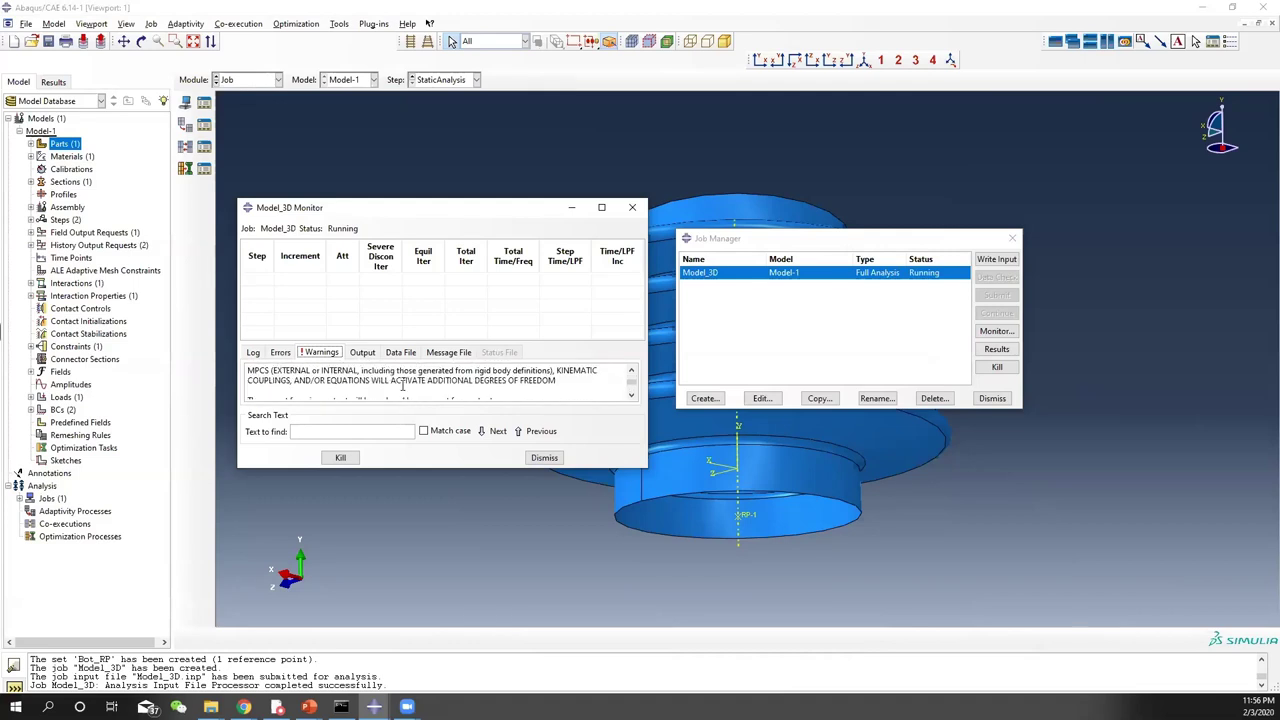
scroll(401, 386, "up", 1)
scroll(395, 388, "down", 2)
scroll(385, 390, "up", 2)
scroll(380, 392, "down", 1)
scroll(302, 384, "down", 2)
scroll(302, 388, "up", 4)
scroll(305, 388, "down", 1)
scroll(305, 388, "down", 3)
scroll(304, 387, "up", 4)
scroll(304, 388, "down", 3)
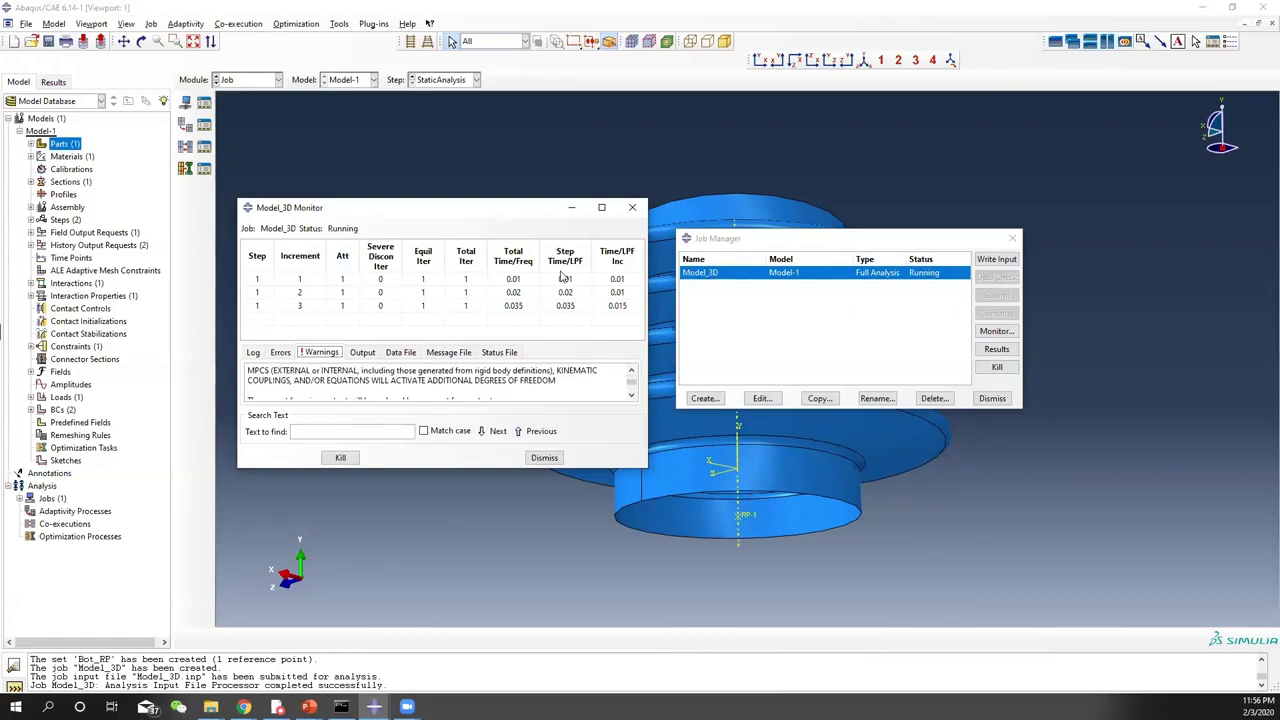
Examine the distorted-elements warning by highlighting its text, and review the neighbouring warning messages
scroll(355, 391, "down", 2)
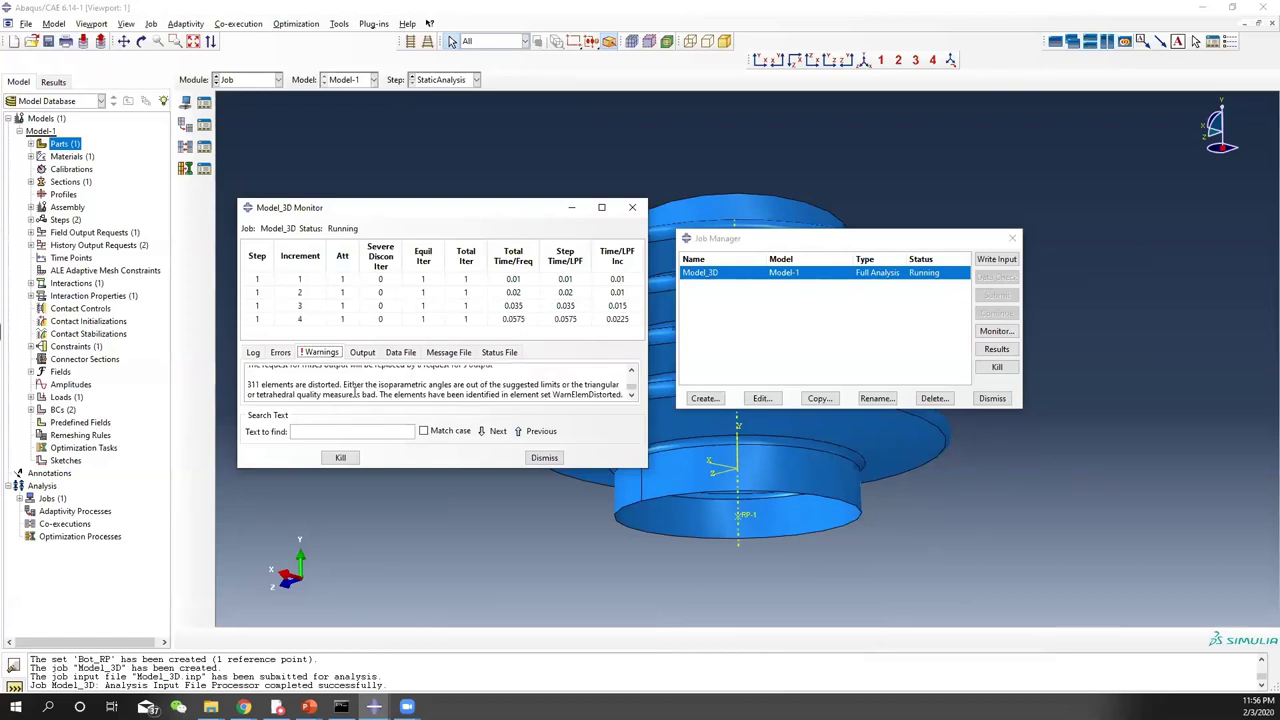
left_click_drag(249, 386, 624, 395)
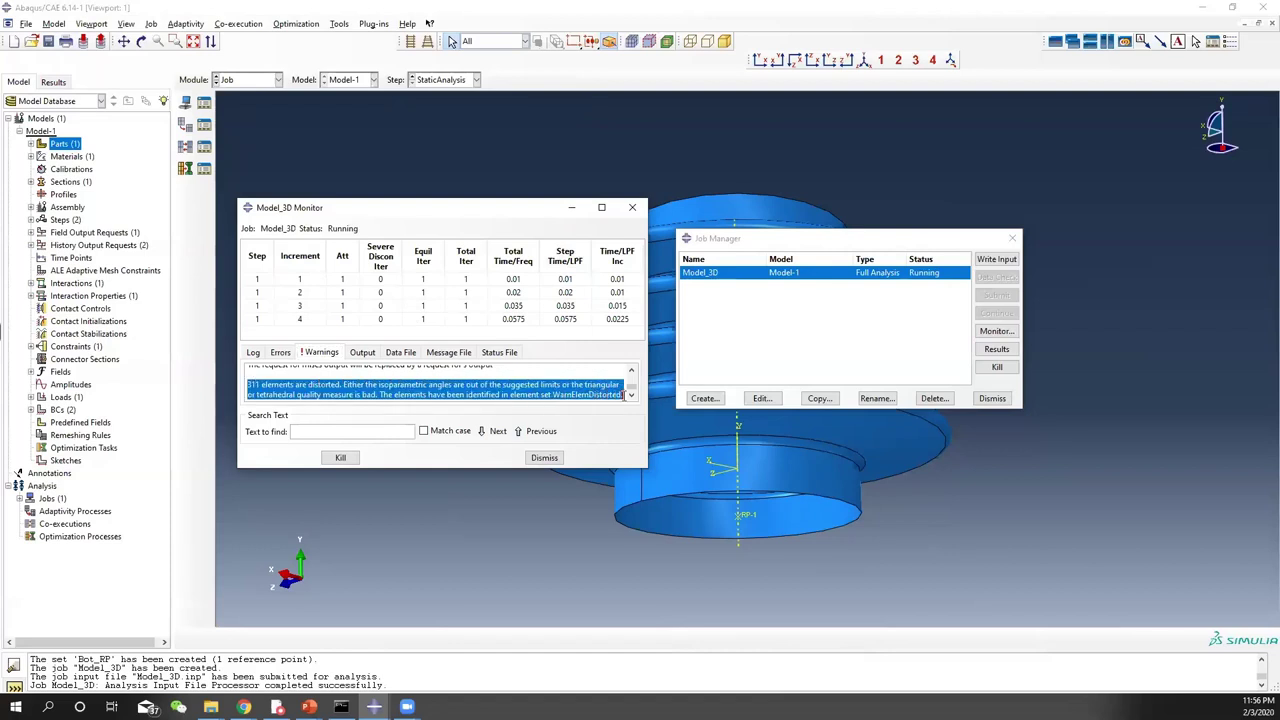
left_click(259, 385)
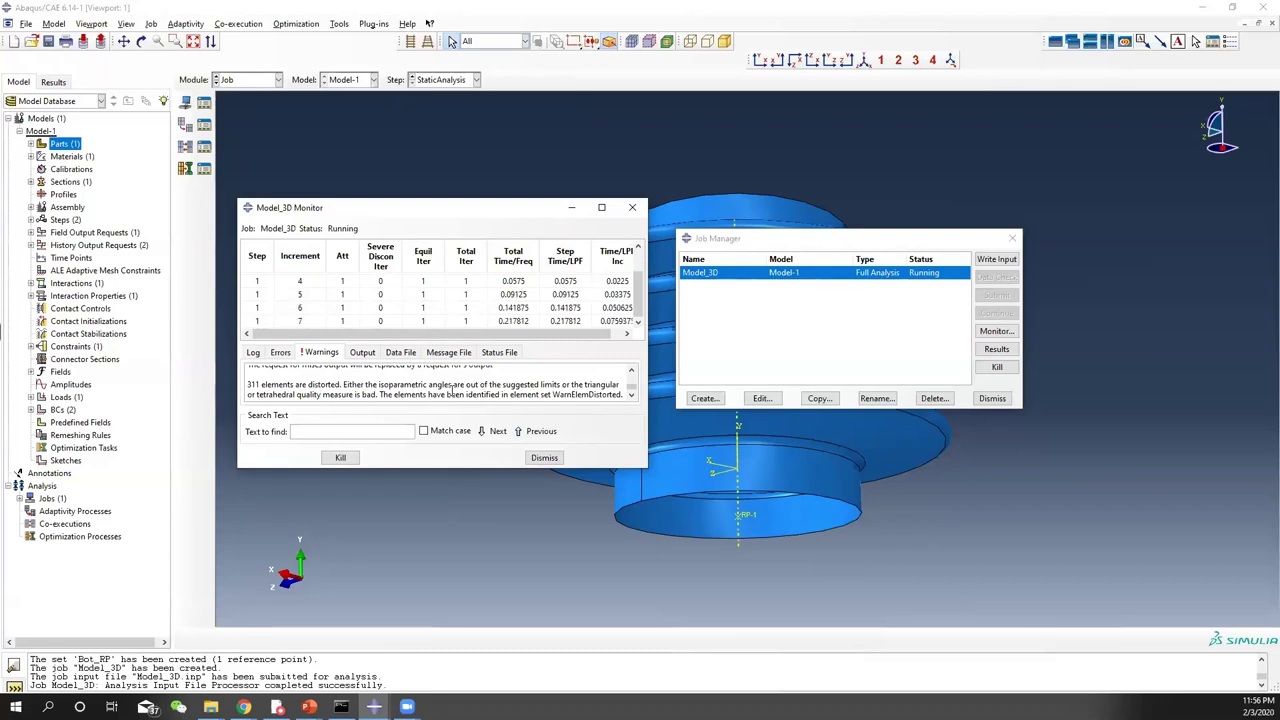
scroll(390, 390, "up", 2)
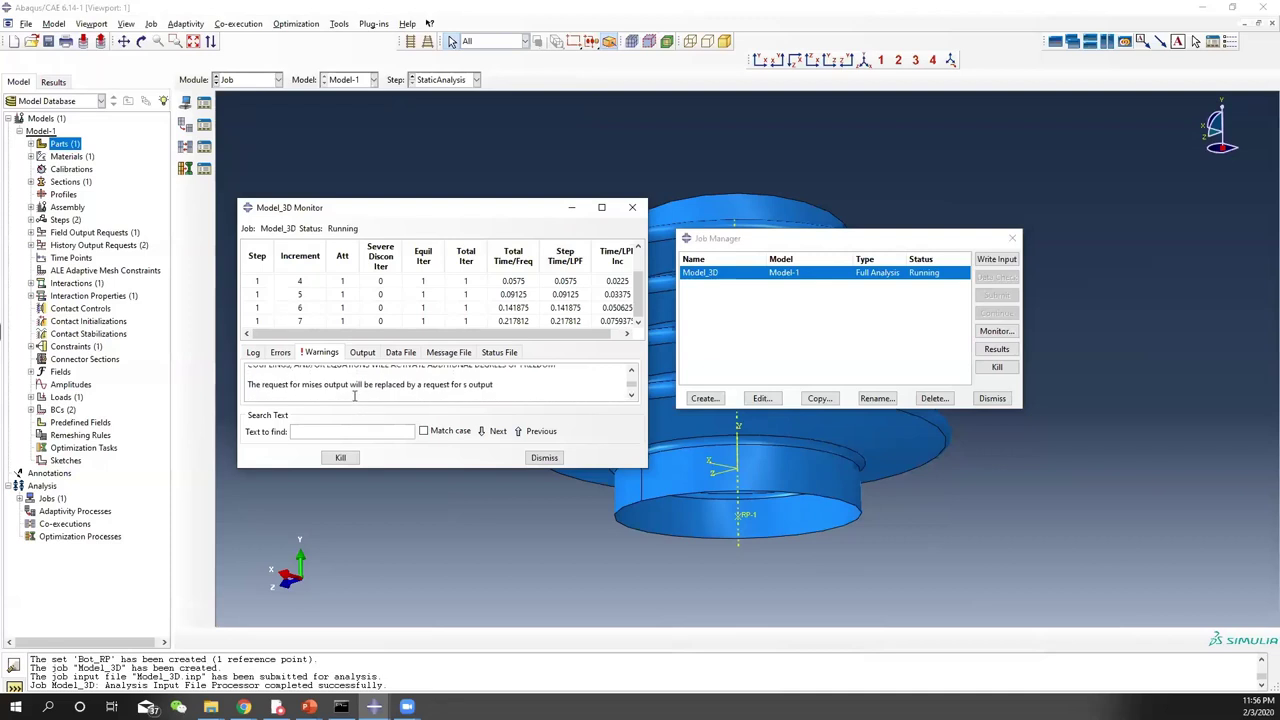
scroll(354, 396, "down", 1)
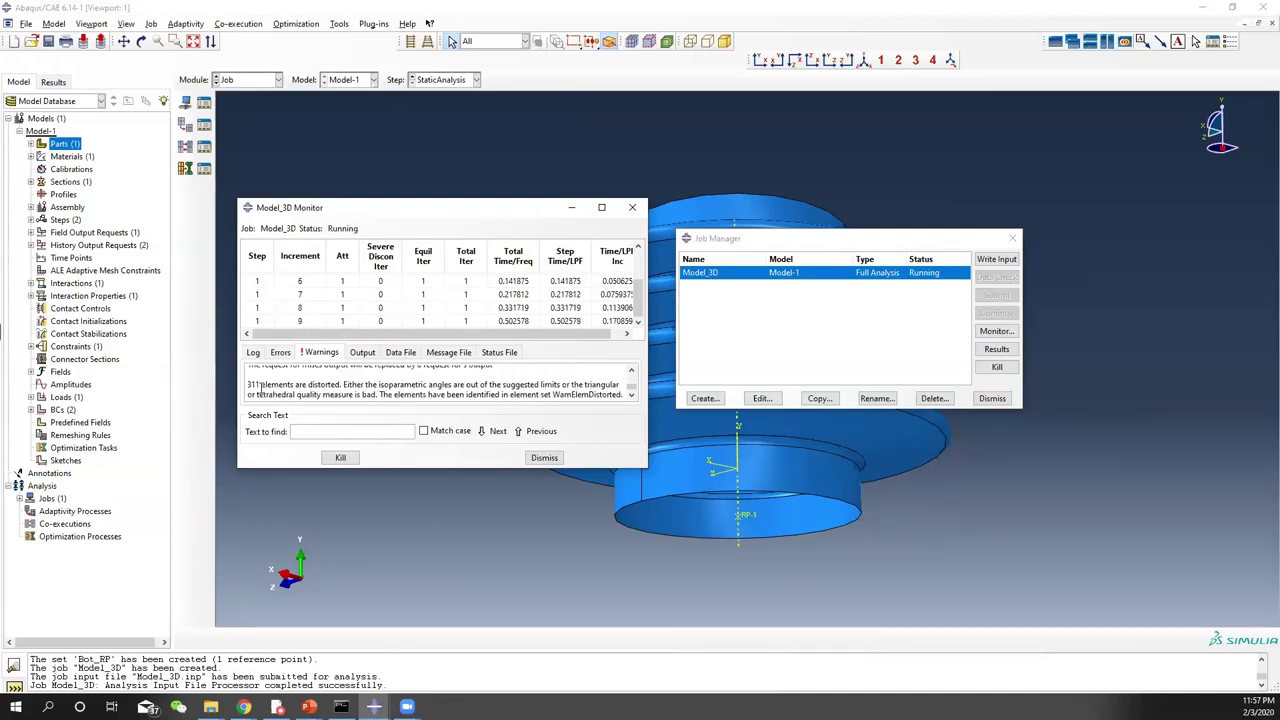
scroll(261, 388, "up", 1)
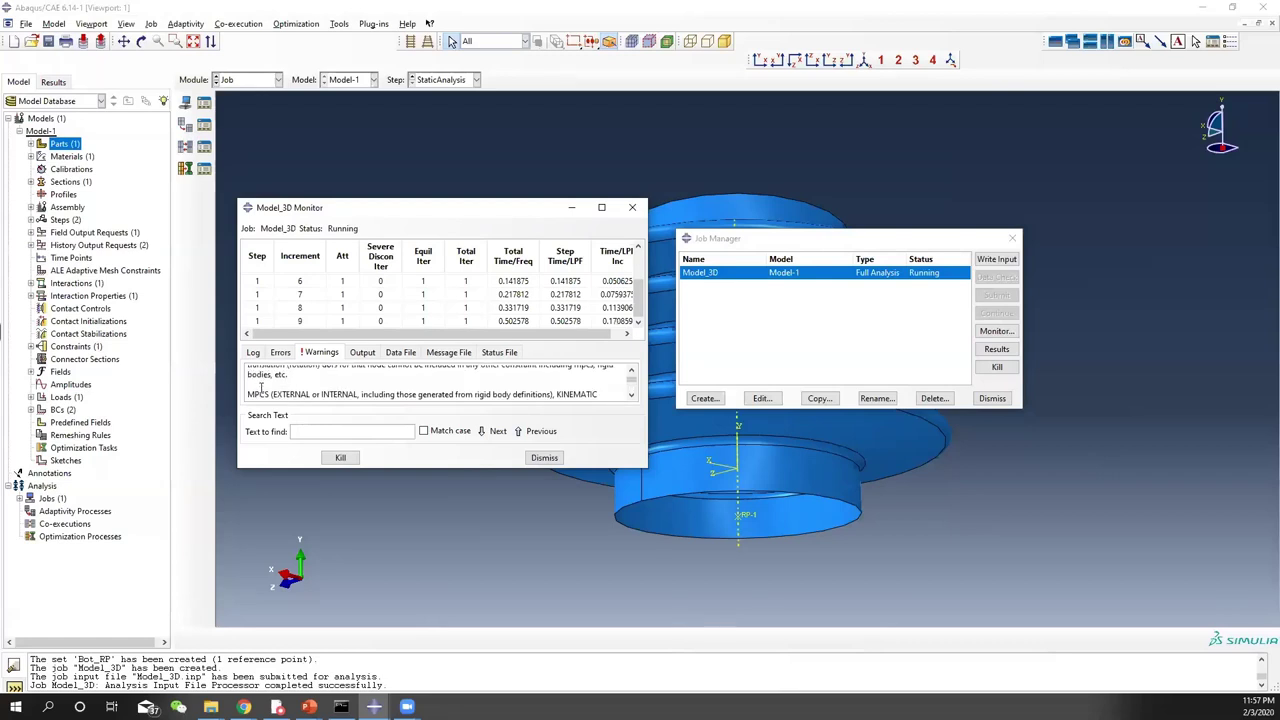
Review the warnings reported for the Model_3D job, including the output request, constraint and distorted-element messages
scroll(261, 388, "up", 1)
scroll(261, 388, "down", 3)
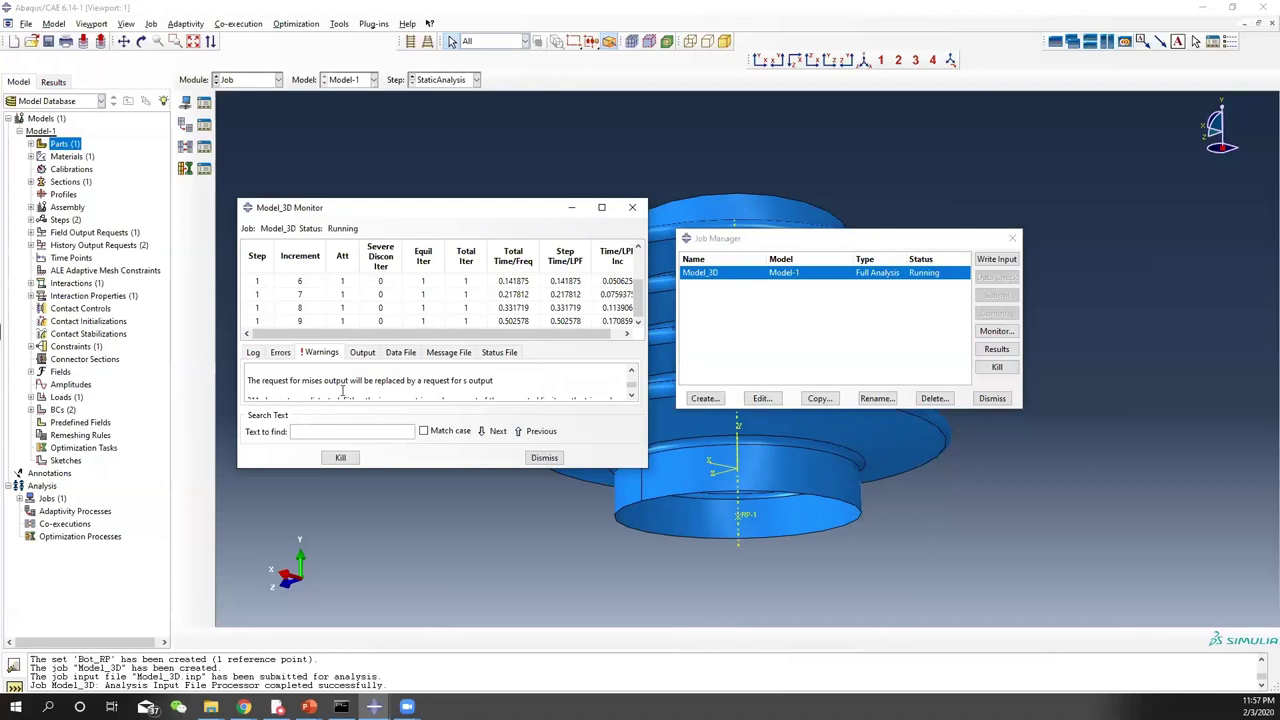
scroll(342, 393, "up", 1)
scroll(342, 393, "down", 1)
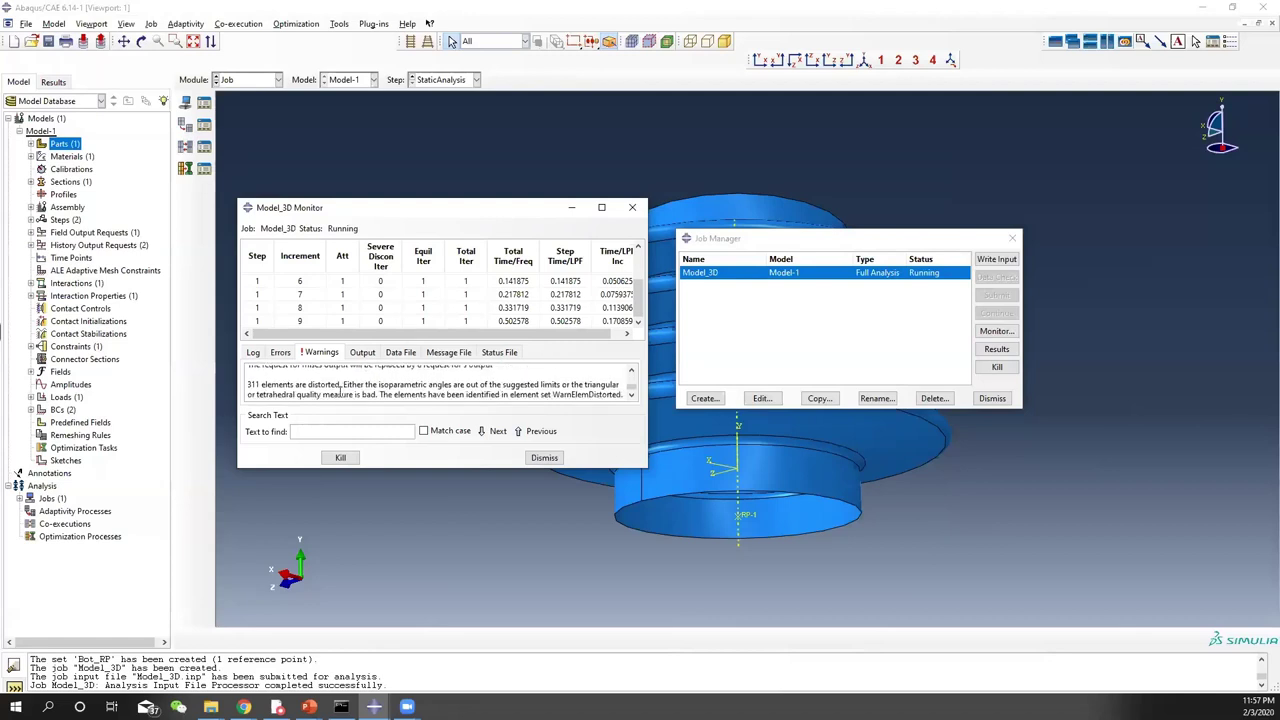
scroll(424, 396, "up", 2)
scroll(418, 393, "down", 1)
scroll(418, 393, "down", 1)
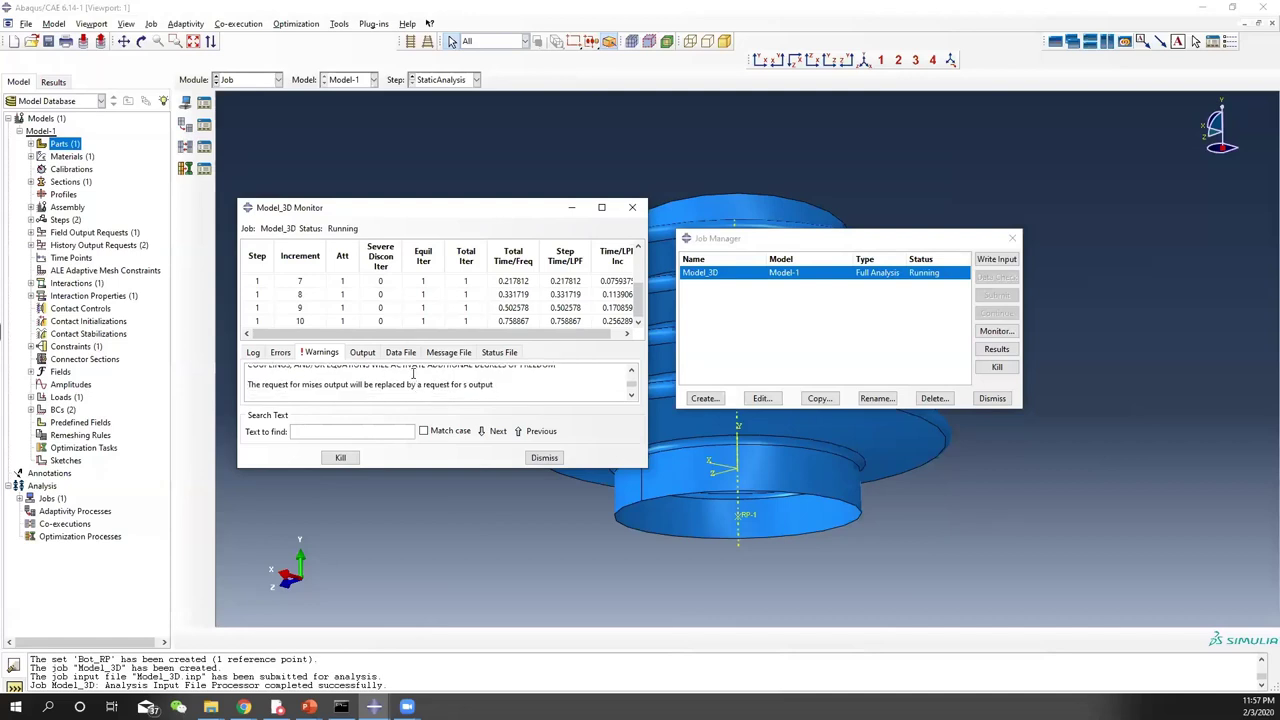
scroll(413, 373, "up", 1)
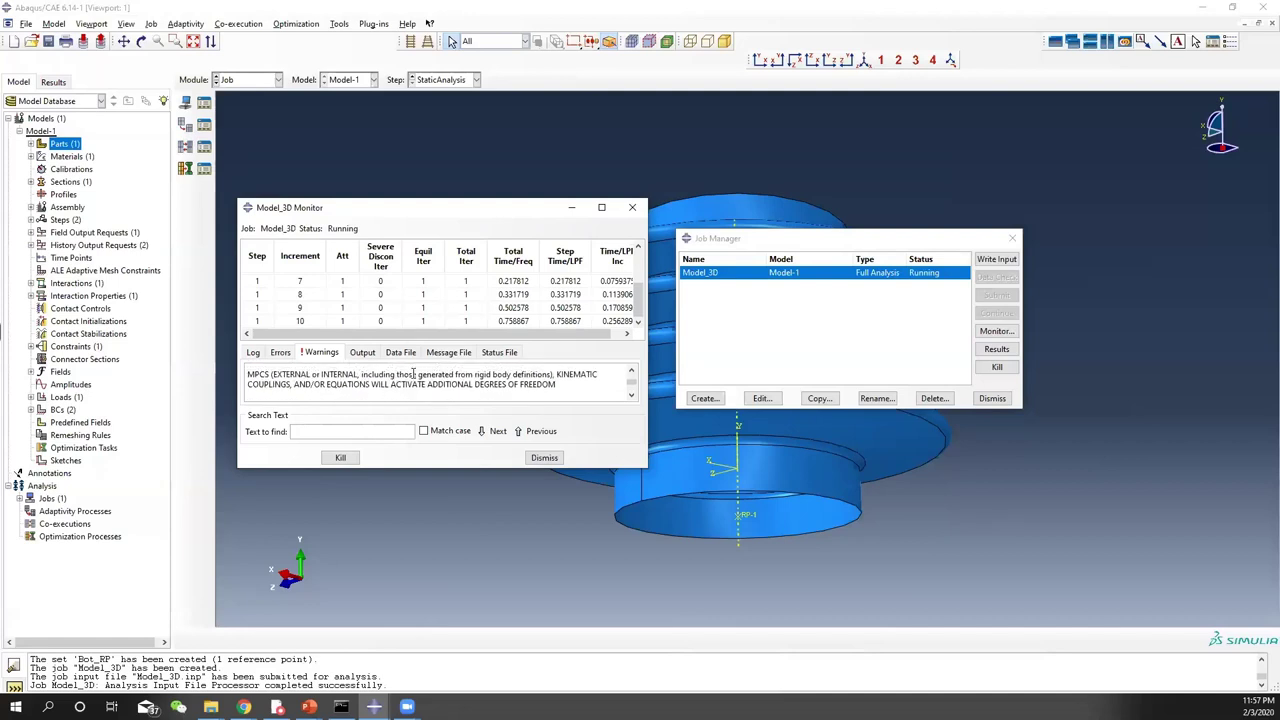
scroll(406, 374, "down", 2)
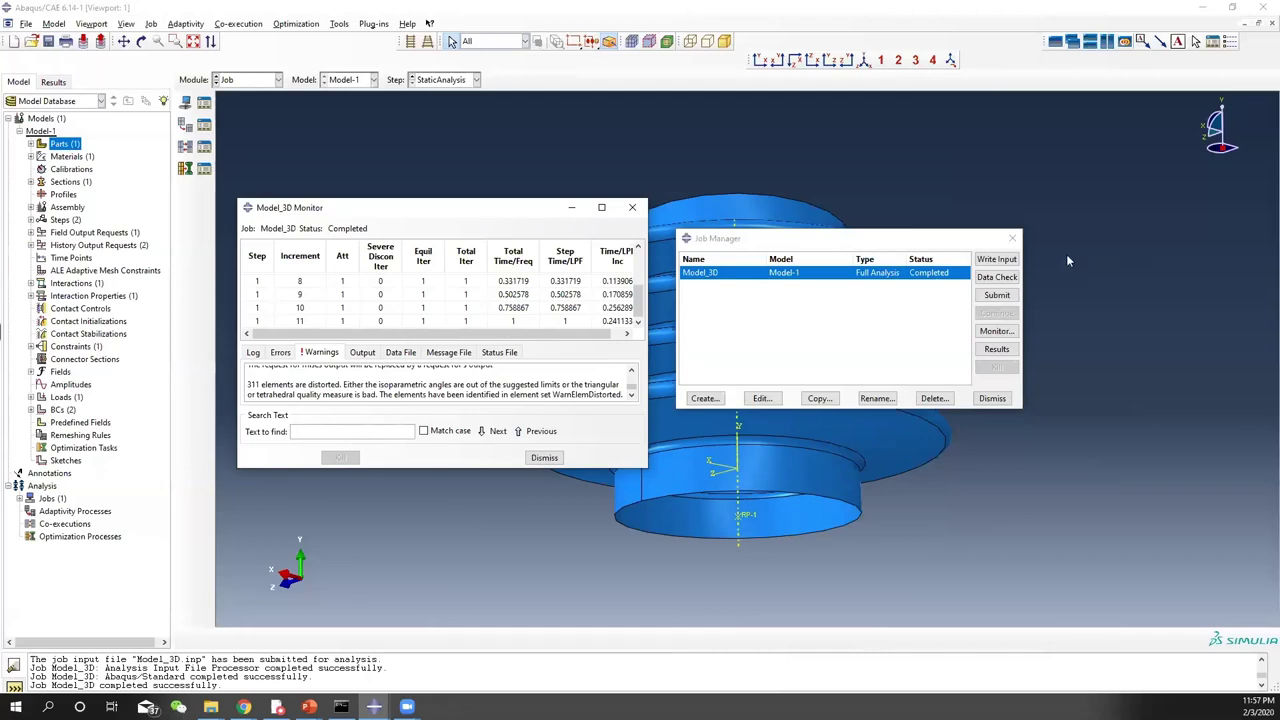
Close the Model_3D job monitor and open the job's results for visualization
left_click(632, 207)
left_click(997, 349)
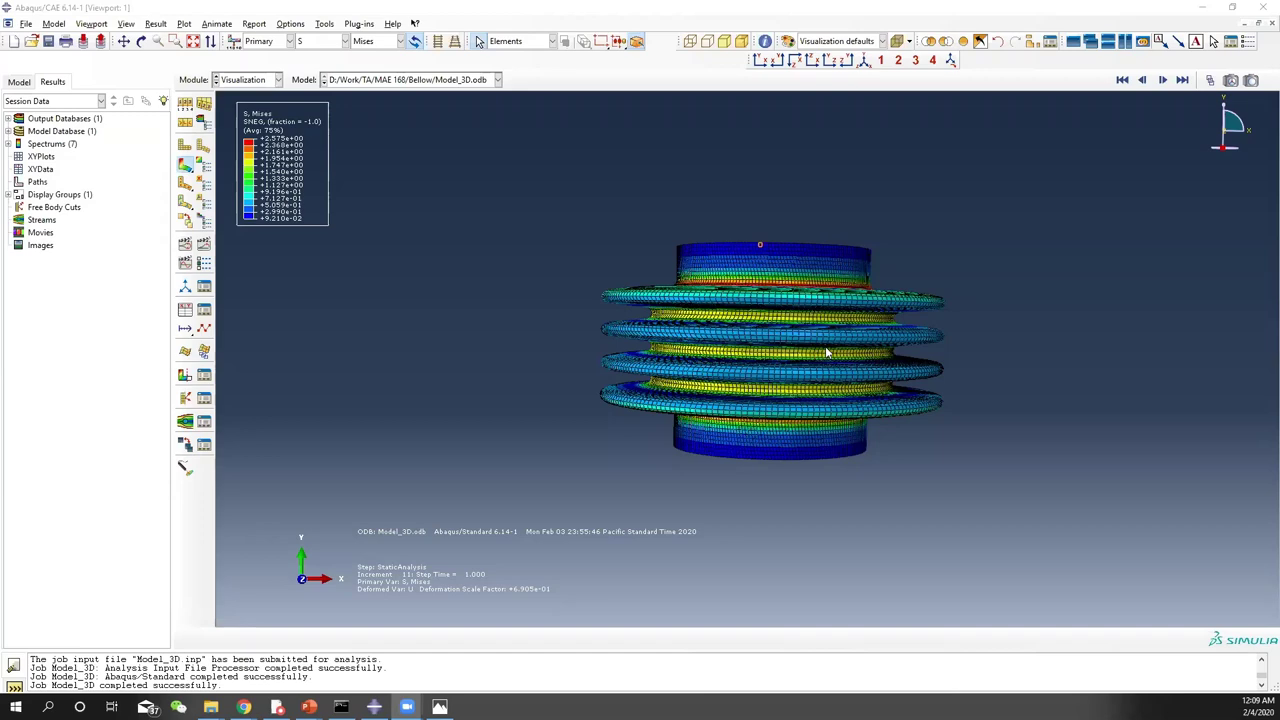
Examine the von Mises stress contours on the deformed bellow from the side, above and below, focusing on both necks
key("F3")
left_click_drag(825, 346, 752, 368)
key("Escape")
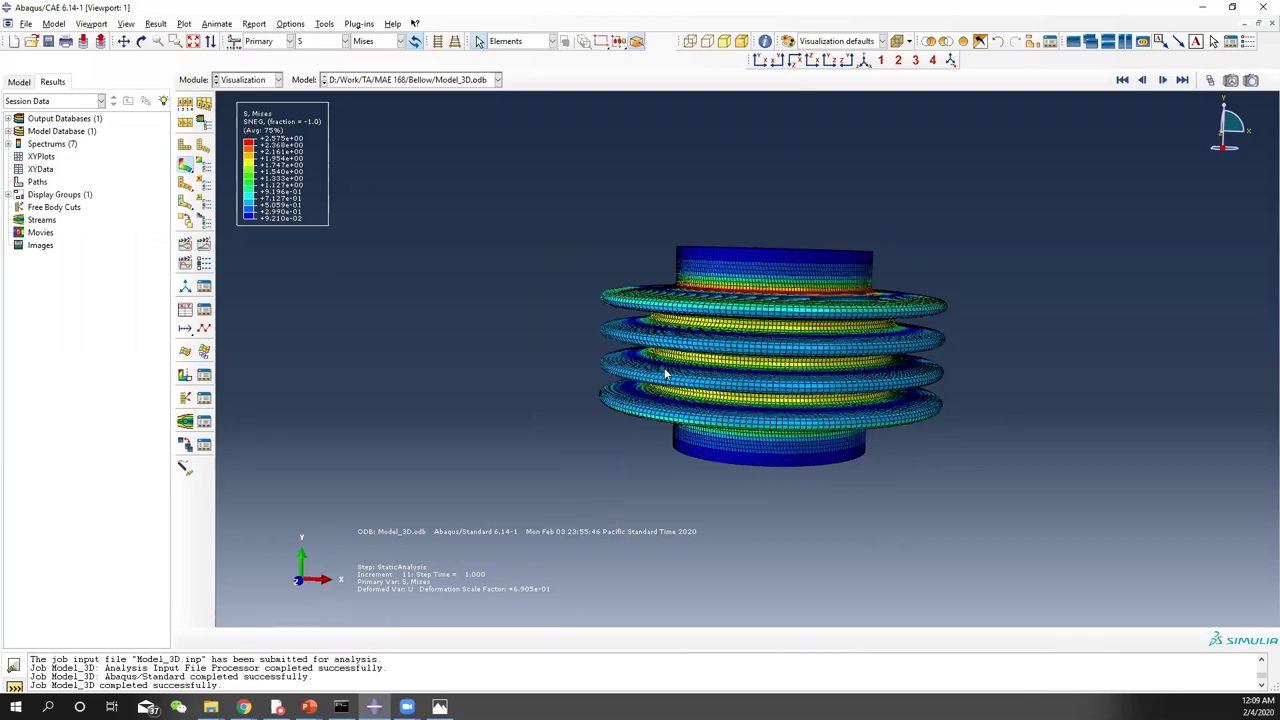
key("F3")
left_click_drag(770, 405, 818, 430)
key("Escape")
scroll(789, 349, "up", 2)
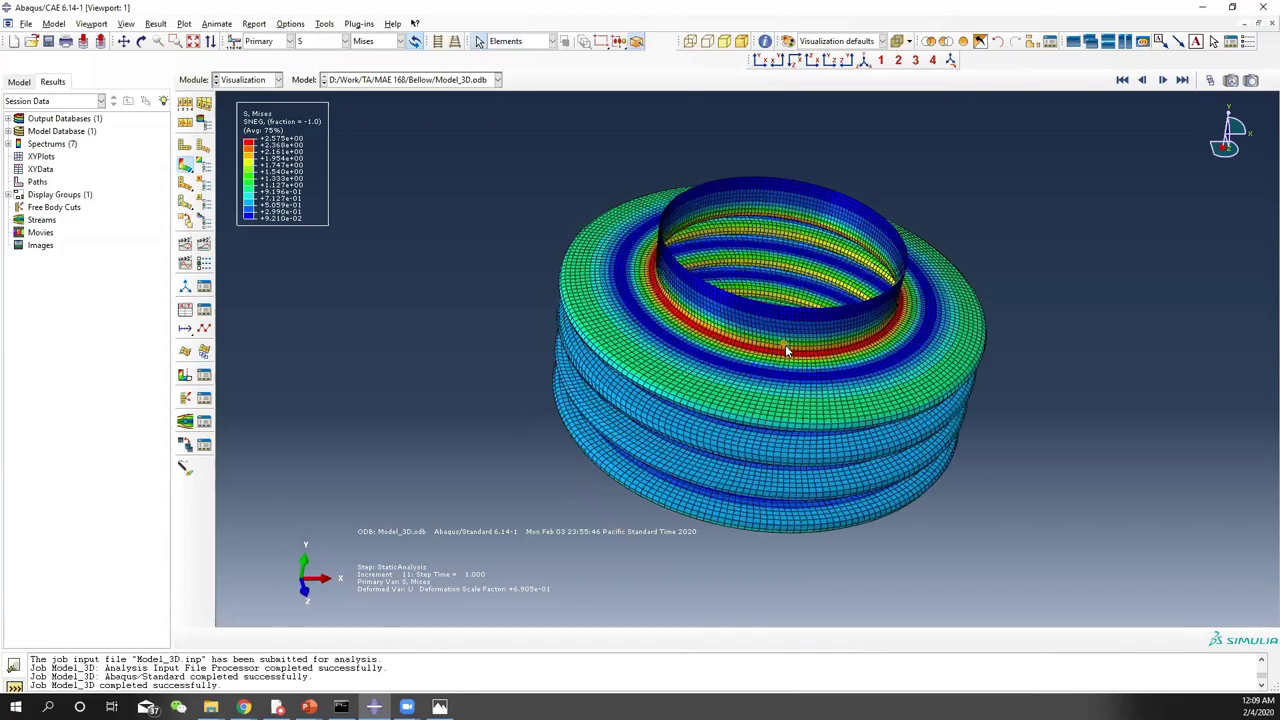
key("F3")
left_click_drag(766, 411, 748, 365)
key("Escape")
scroll(790, 360, "up", 5)
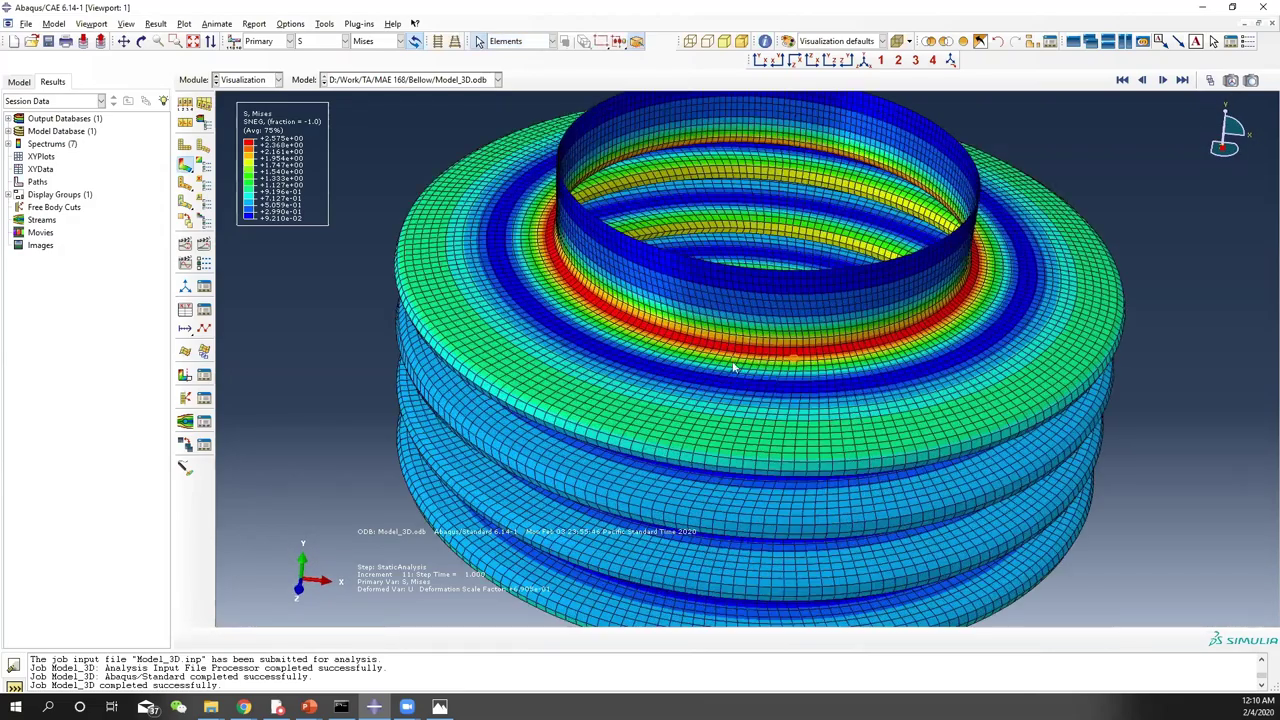
scroll(766, 468, "down", 5)
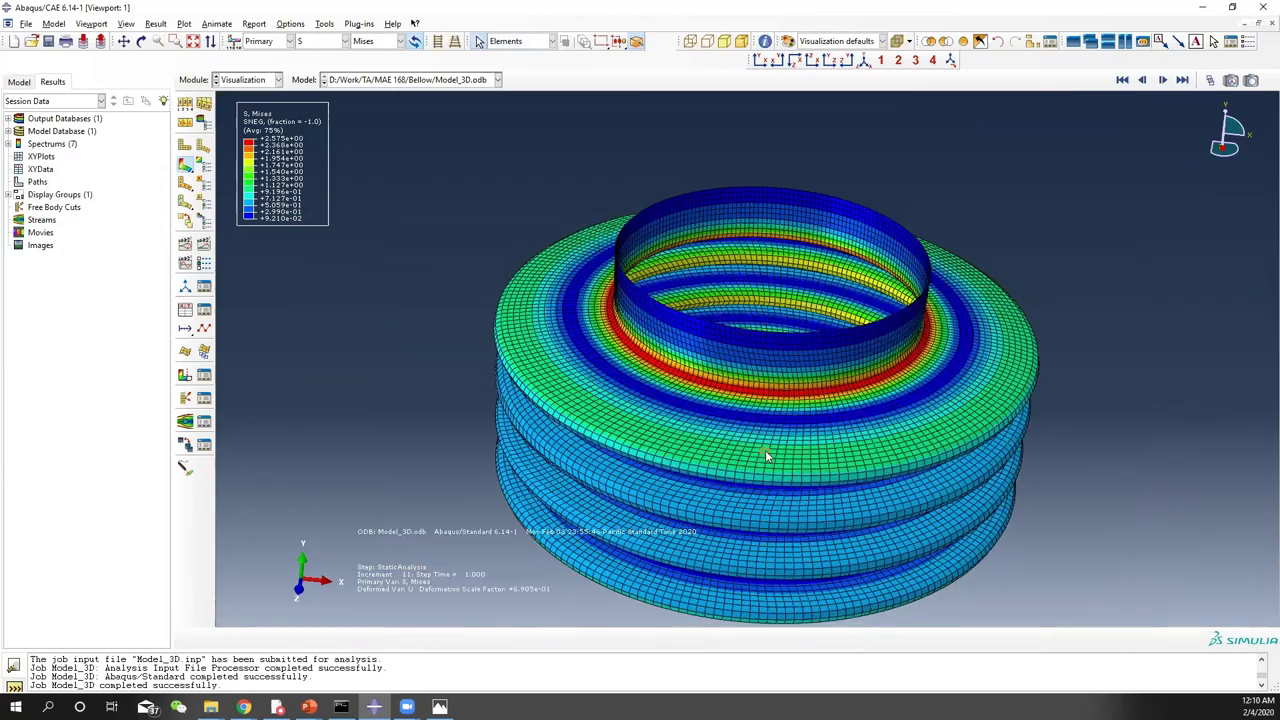
left_click_drag(783, 462, 700, 289)
scroll(761, 436, "up", 5)
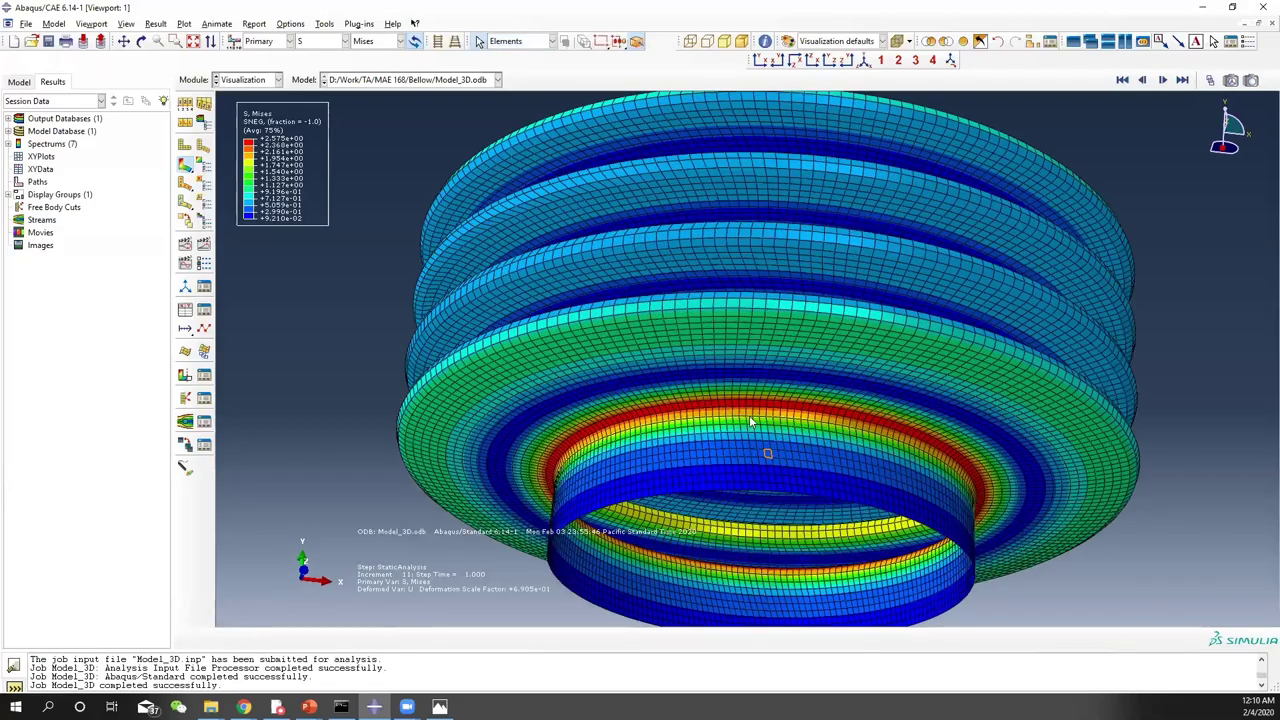
left_click_drag(782, 315, 763, 412, "ctrl+alt")
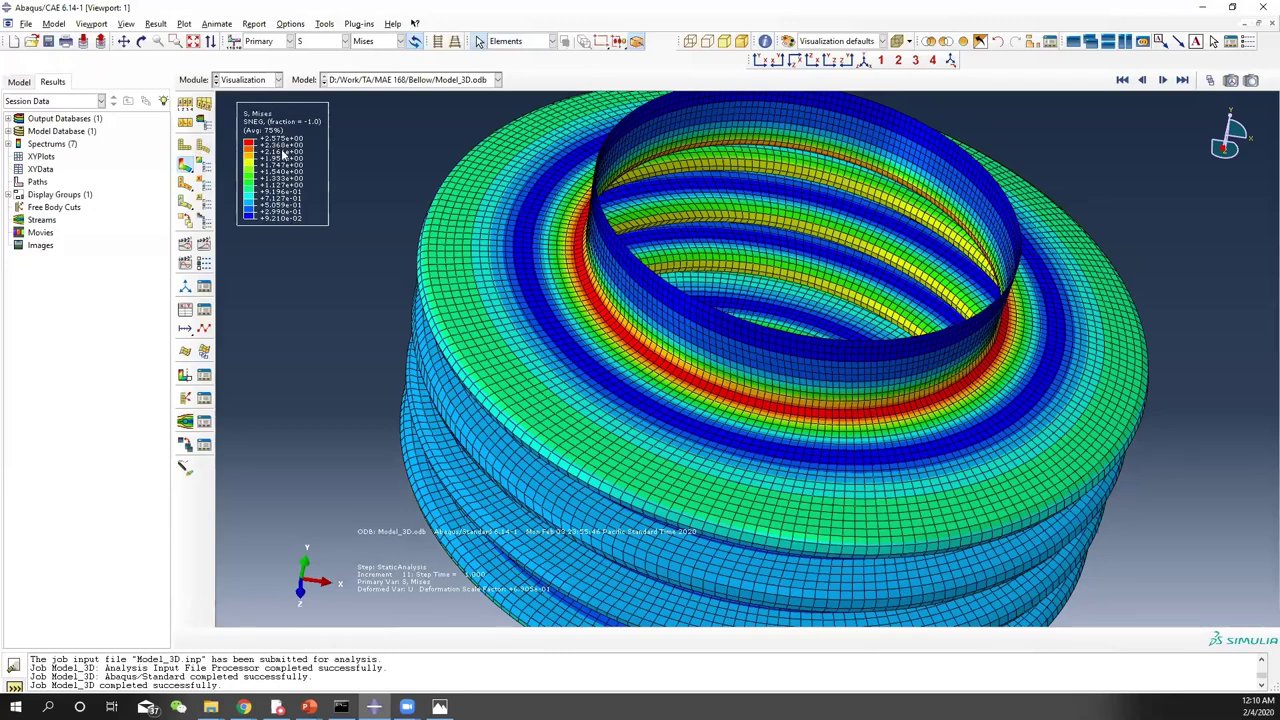
Switch to the PowerPoint Problem Statement slide to check the material's yielding strength, and return to Abaqus/CAE
left_click(309, 707)
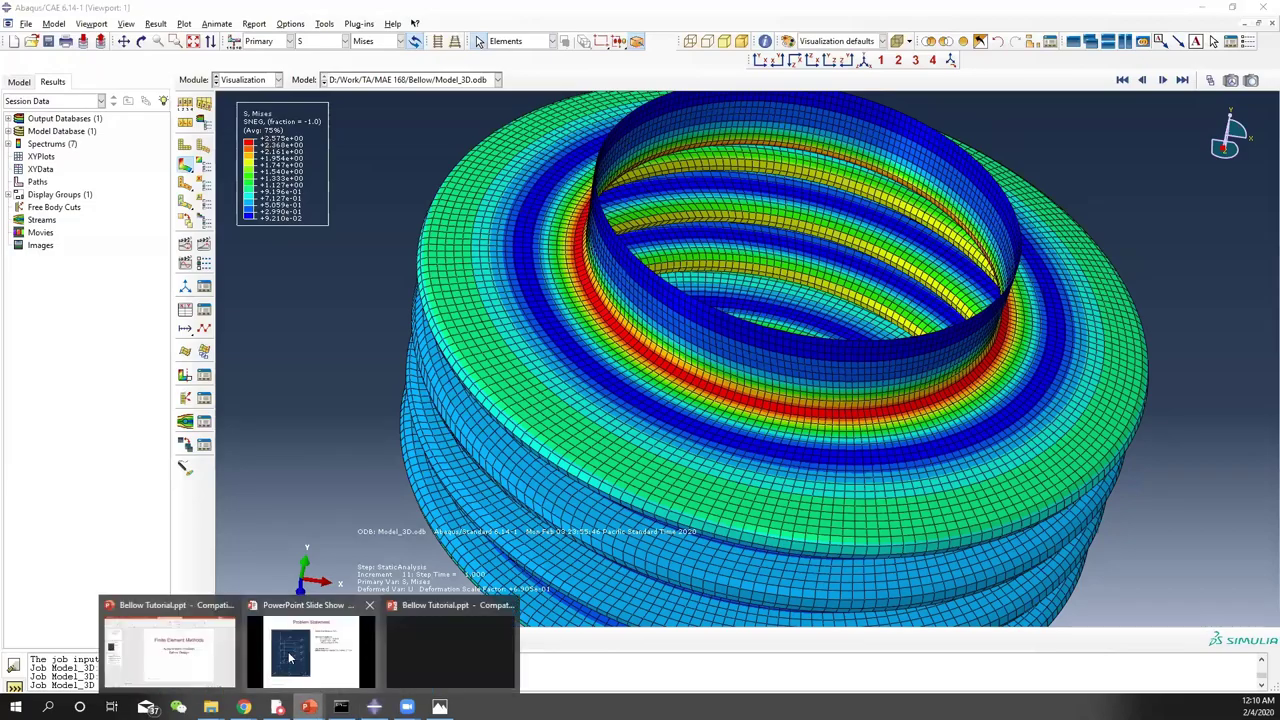
left_click(311, 645)
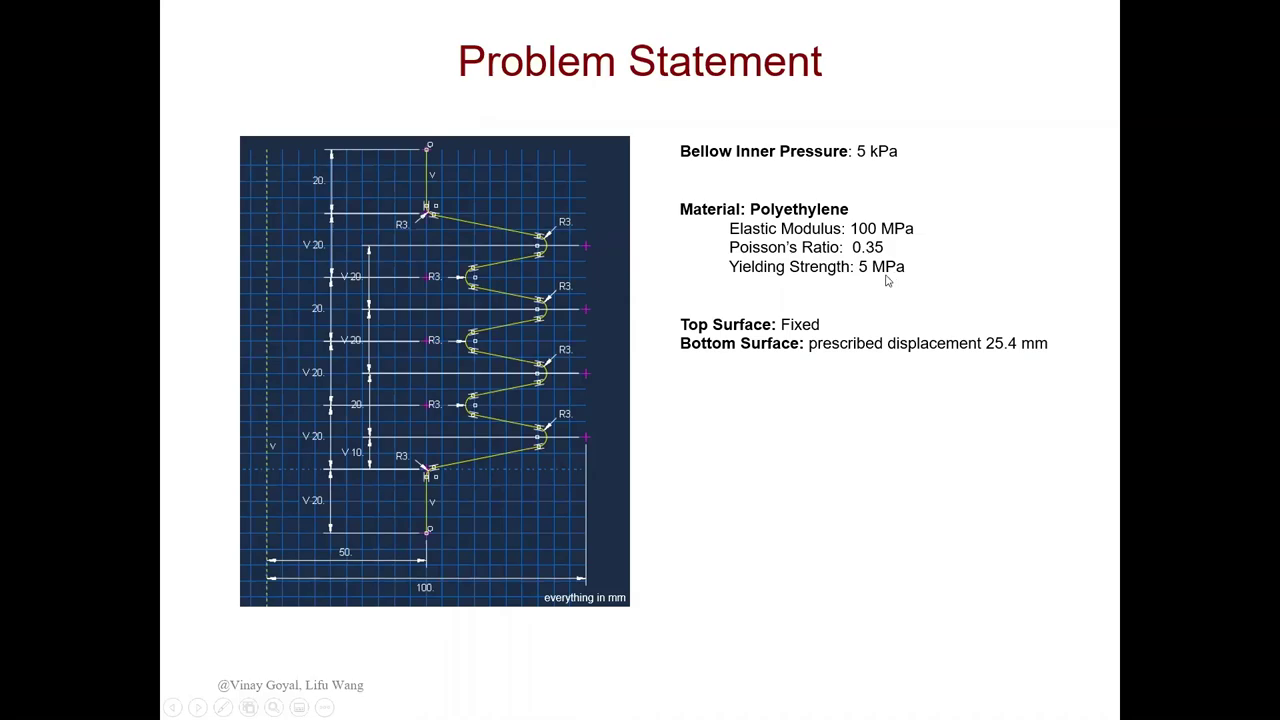
key("alt+Tab")
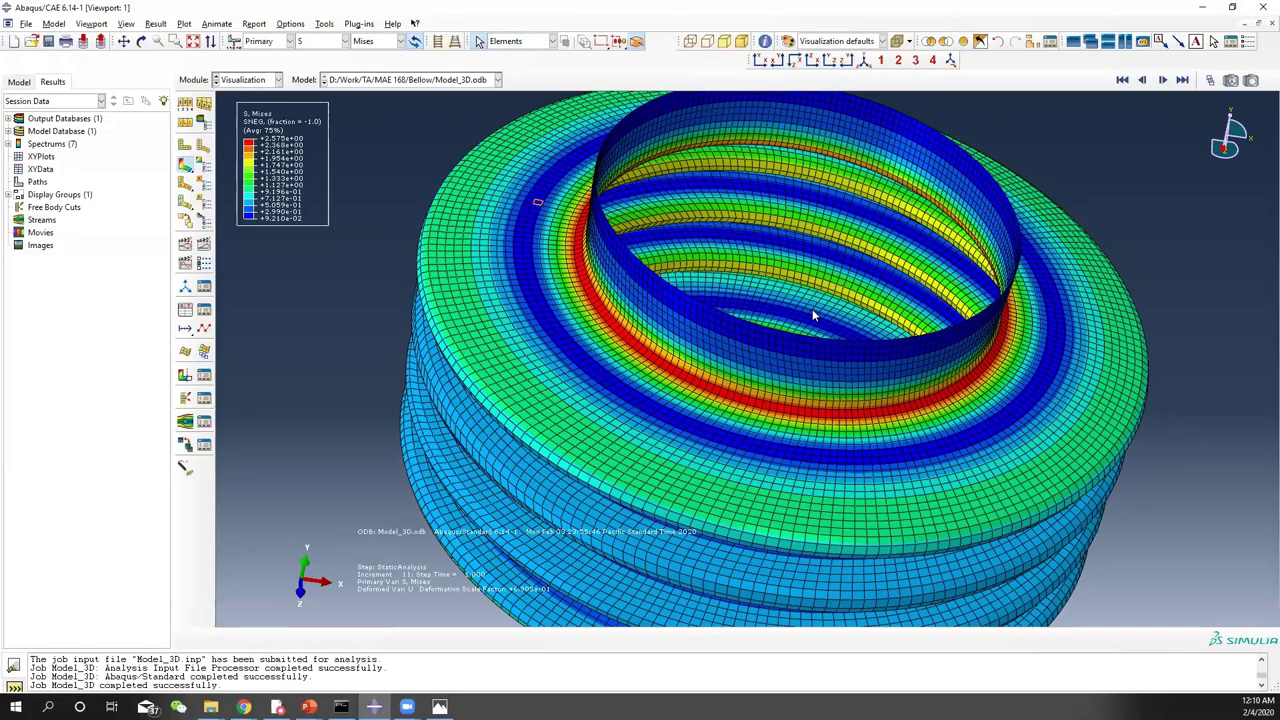
Inspect the high-stress ring at the base of the upper neck up close and the stress around the convolutions
scroll(812, 315, "down", 3)
scroll(801, 350, "down", 1)
mouse_move(822, 407)
left_mouse_down("ctrl+alt")
mouse_move(833, 360)
mouse_move(751, 277)
mouse_move(770, 332)
mouse_move(750, 366)
left_mouse_up("ctrl+alt")
scroll(752, 275, "up", 4)
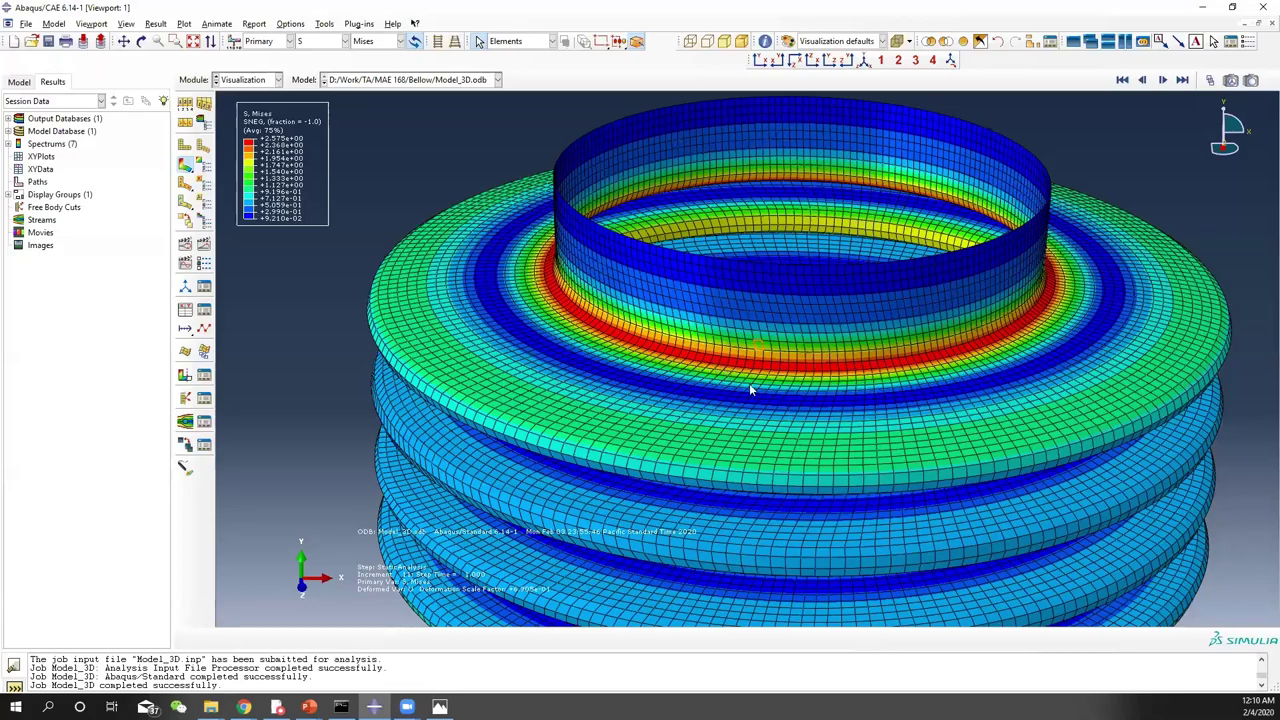
scroll(769, 392, "up", 1)
scroll(769, 392, "down", 3)
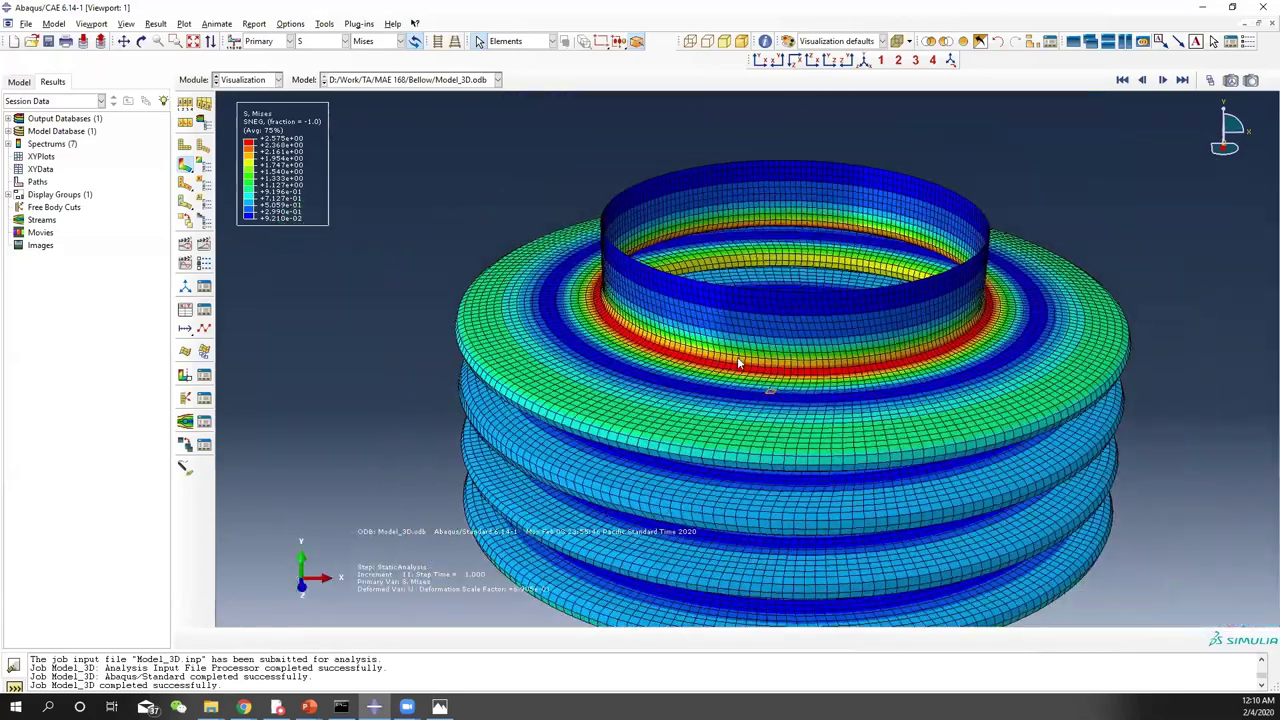
scroll(732, 367, "up", 4)
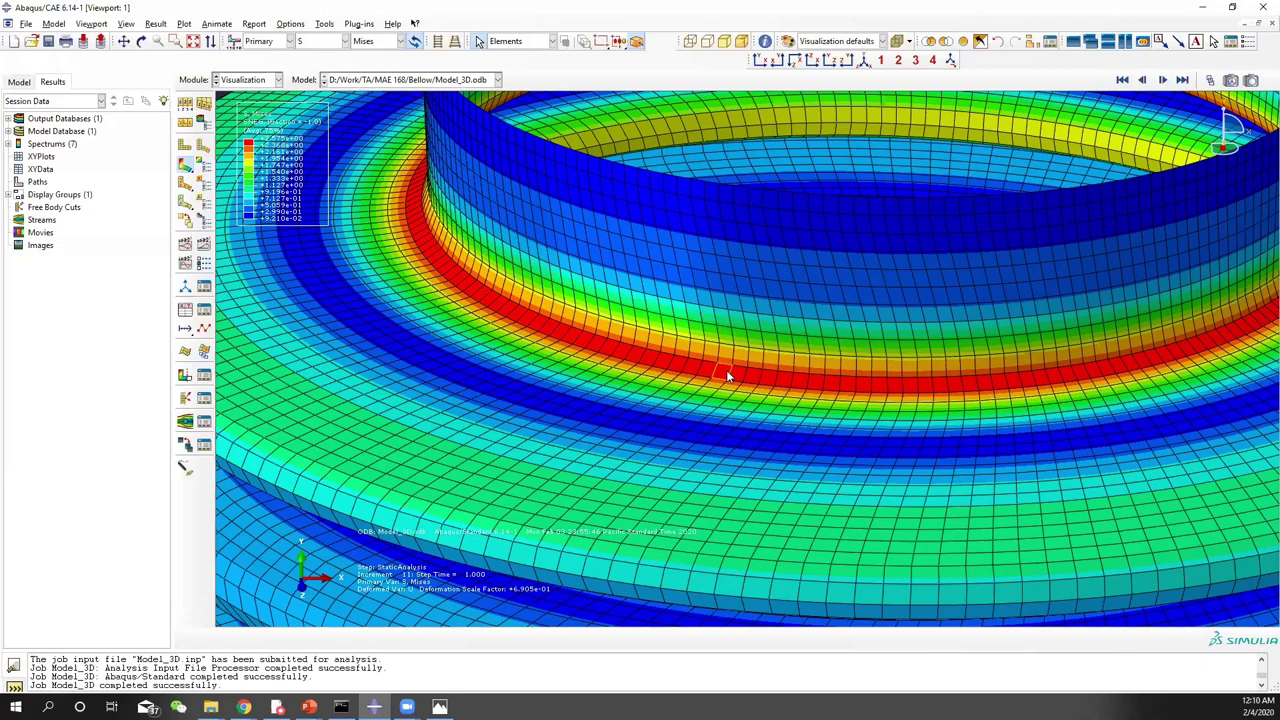
scroll(727, 375, "down", 5)
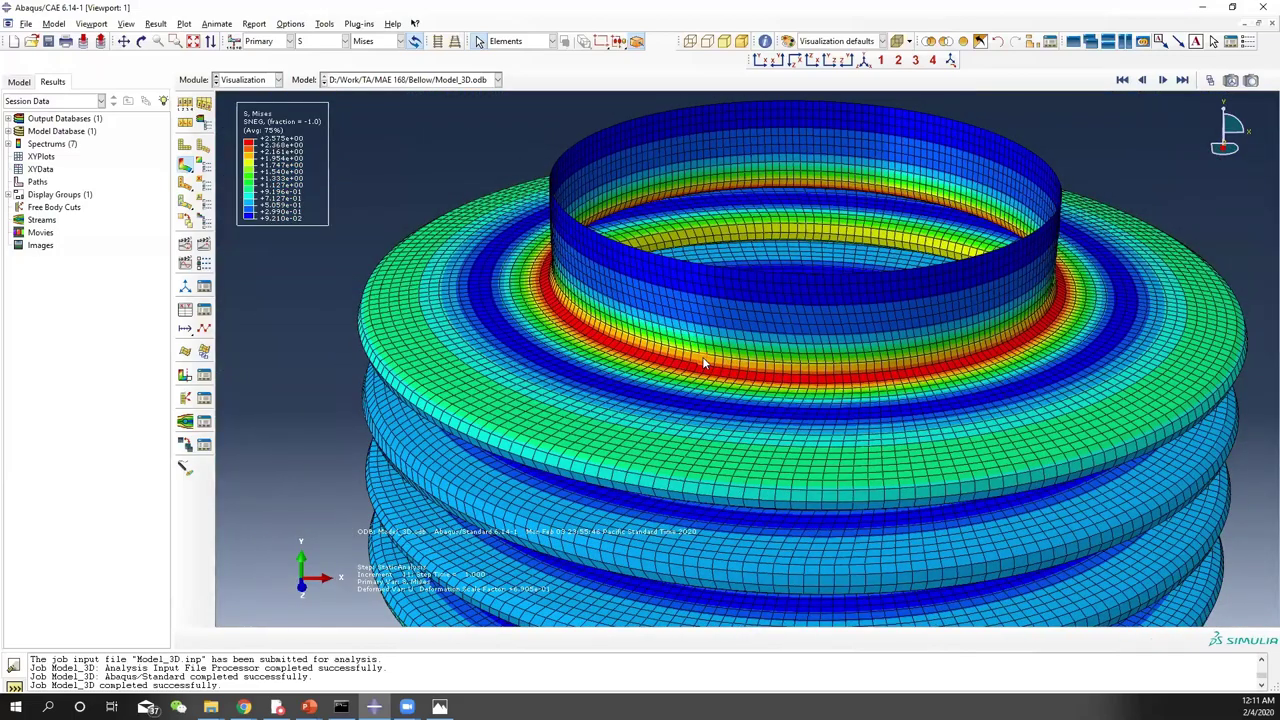
scroll(765, 425, "down", 4)
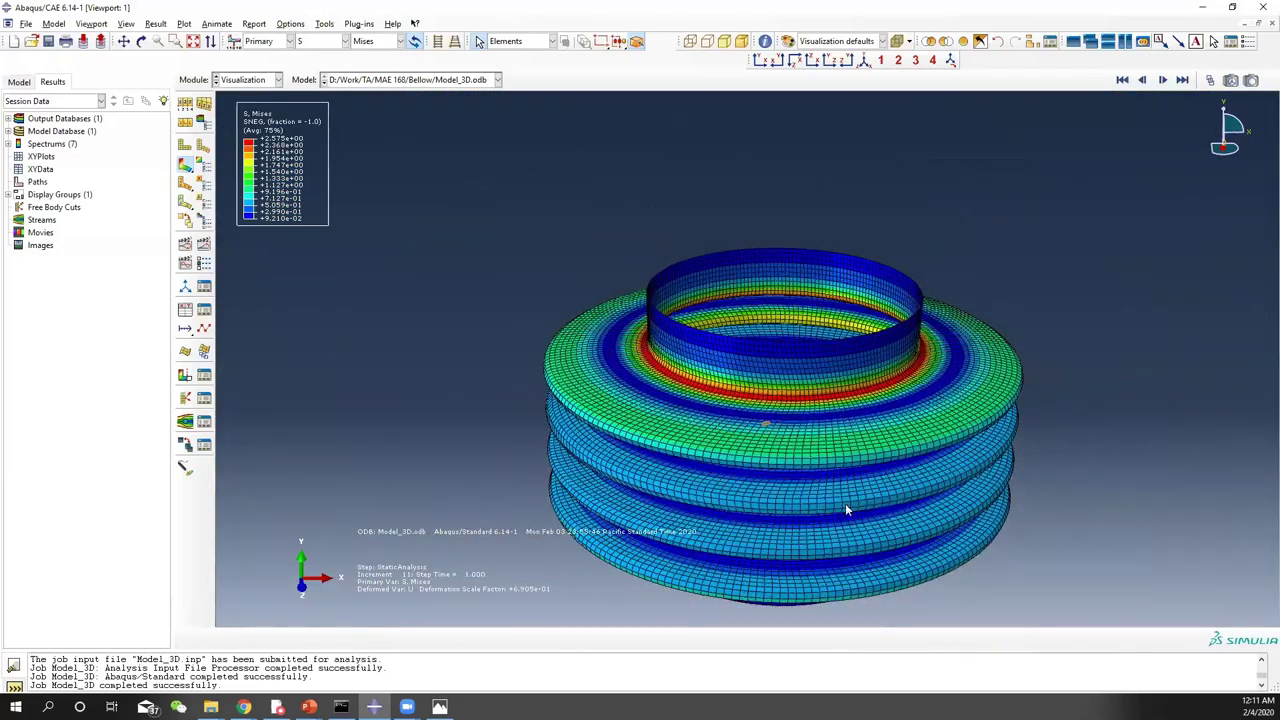
left_click_drag(833, 469, 808, 471, "ctrl+alt")
middle_click_drag(666, 443, 640, 316, "ctrl+alt")
left_click_drag(835, 366, 846, 369, "ctrl+alt")
left_click_drag(848, 383, 645, 300)
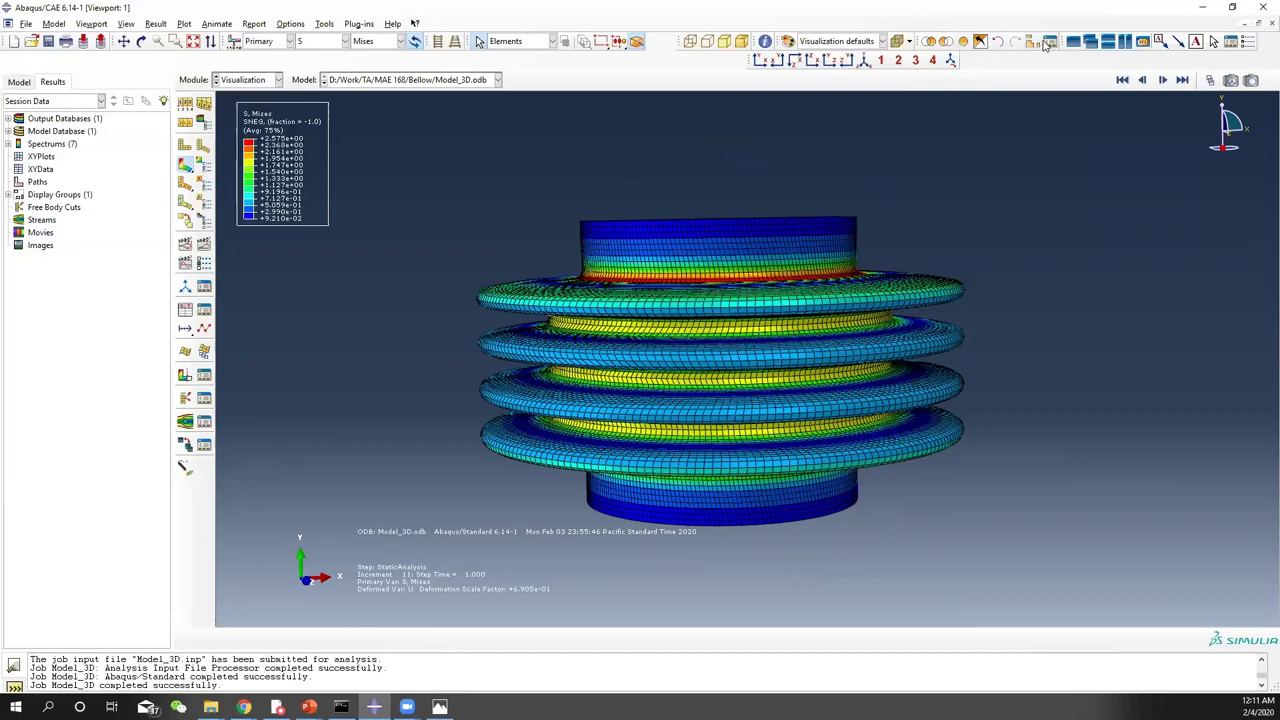
left_click(1047, 45)
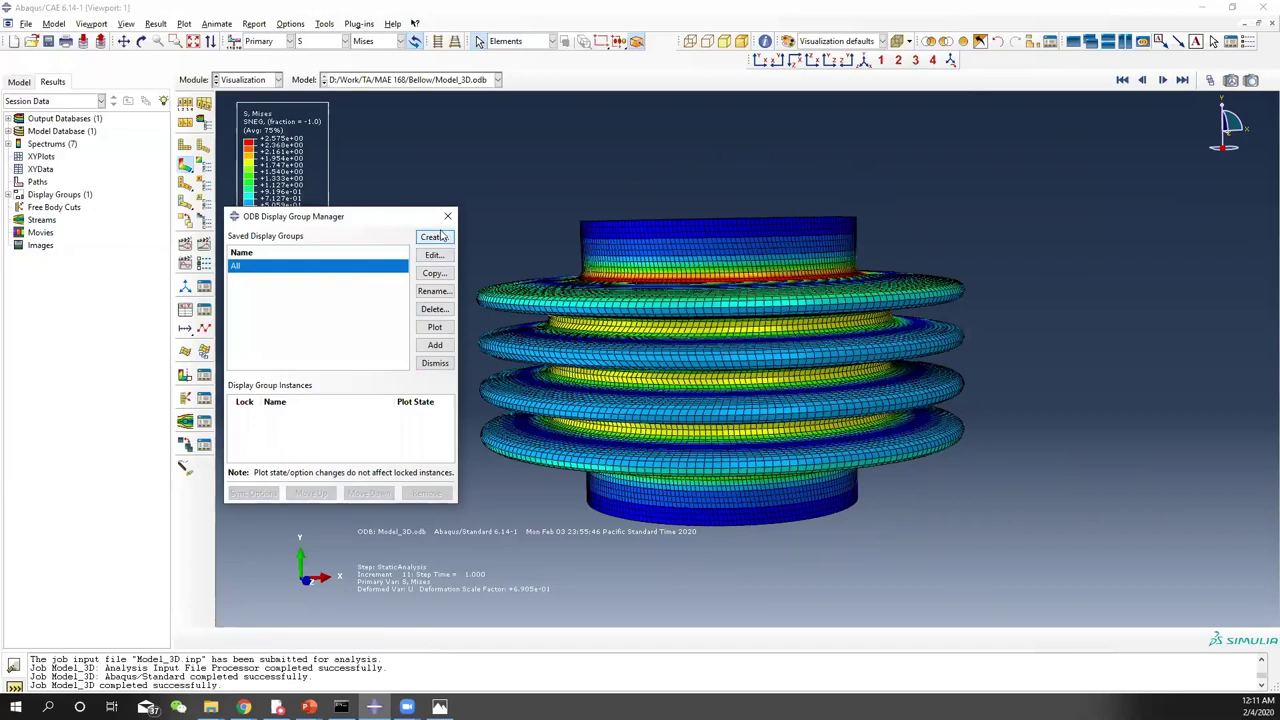
left_click(447, 216)
left_click(1029, 43)
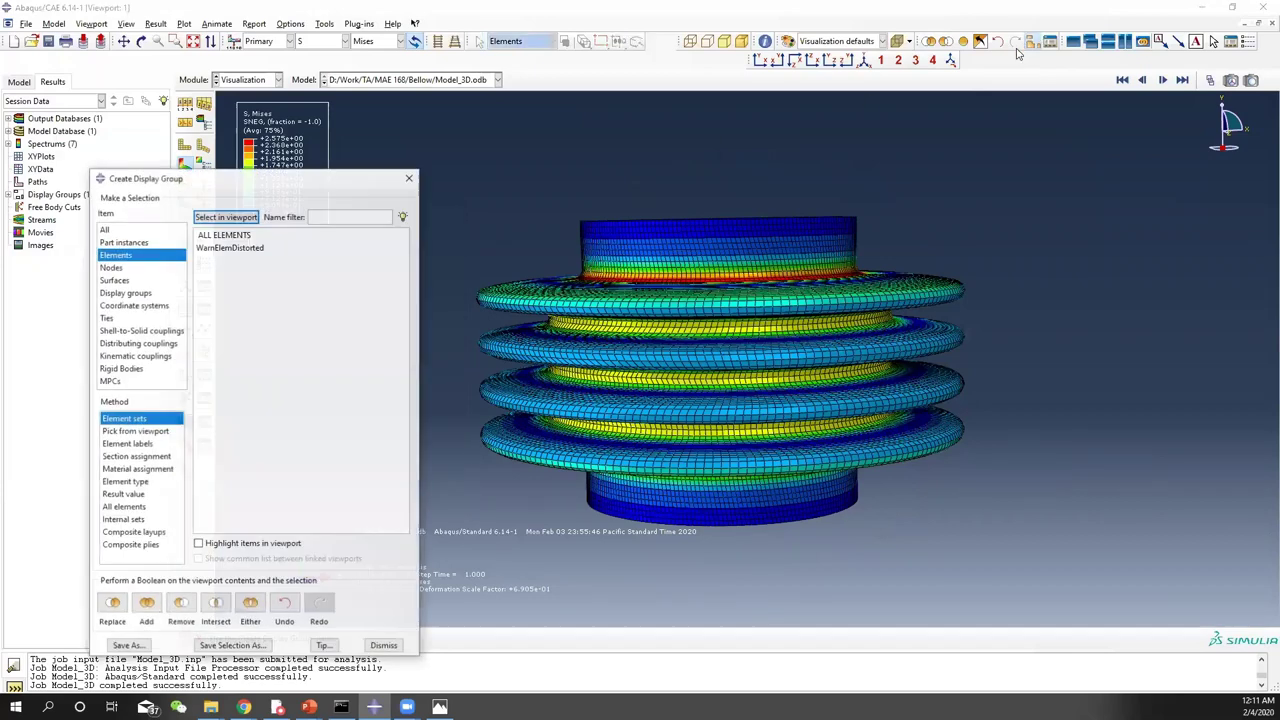
left_click(773, 312)
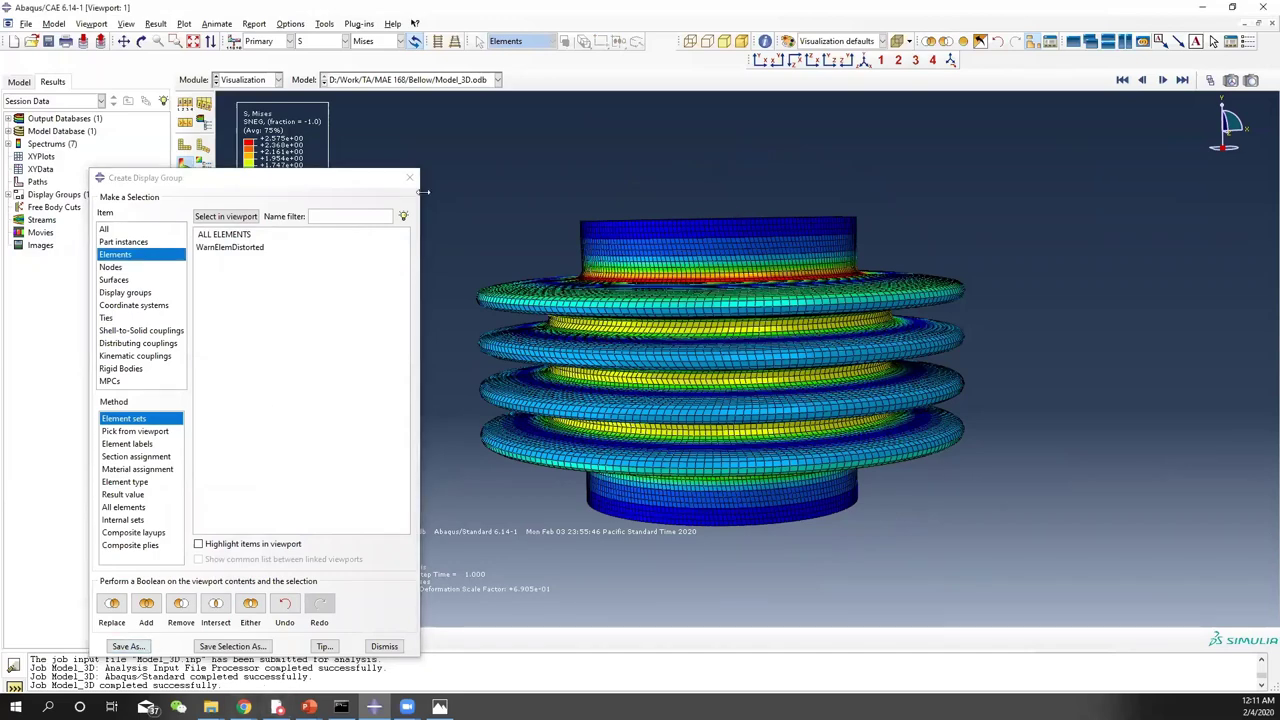
left_click(405, 180)
Select all elements on one half of the bellow in the X-Y view and remove them from the display
left_click_drag(733, 144, 975, 590)
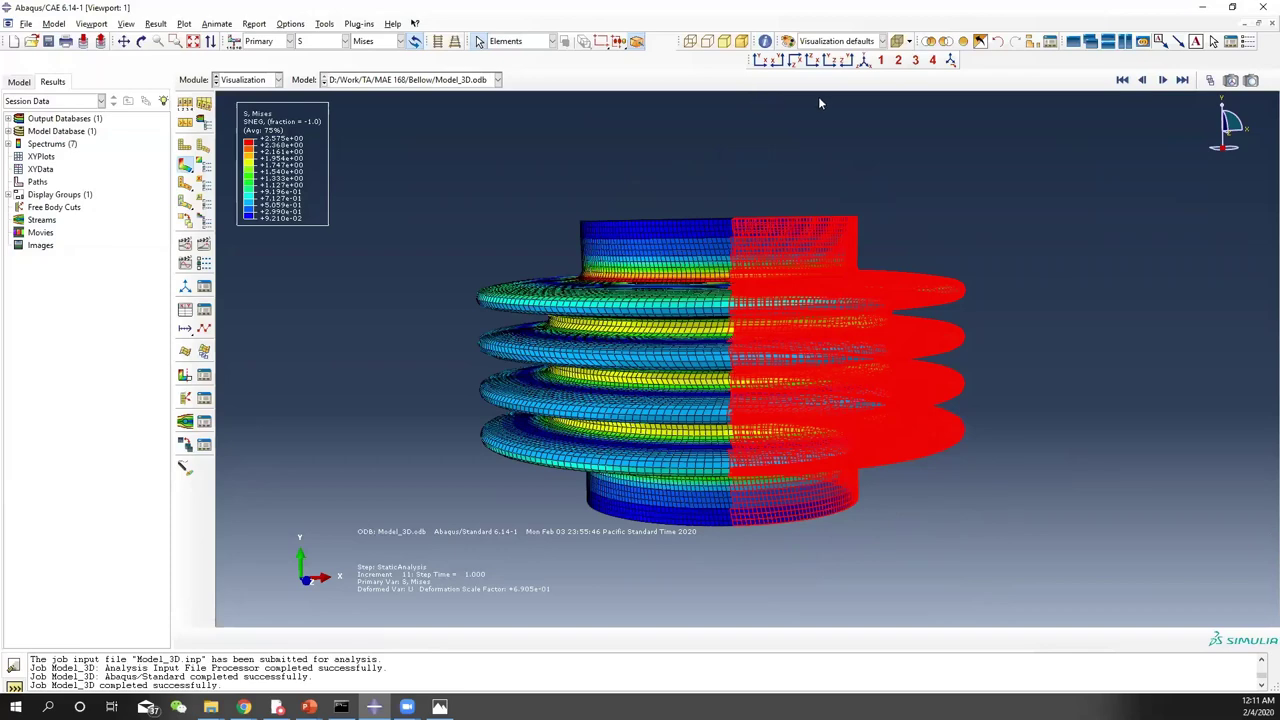
left_click(762, 61)
left_click_drag(749, 102, 1145, 632)
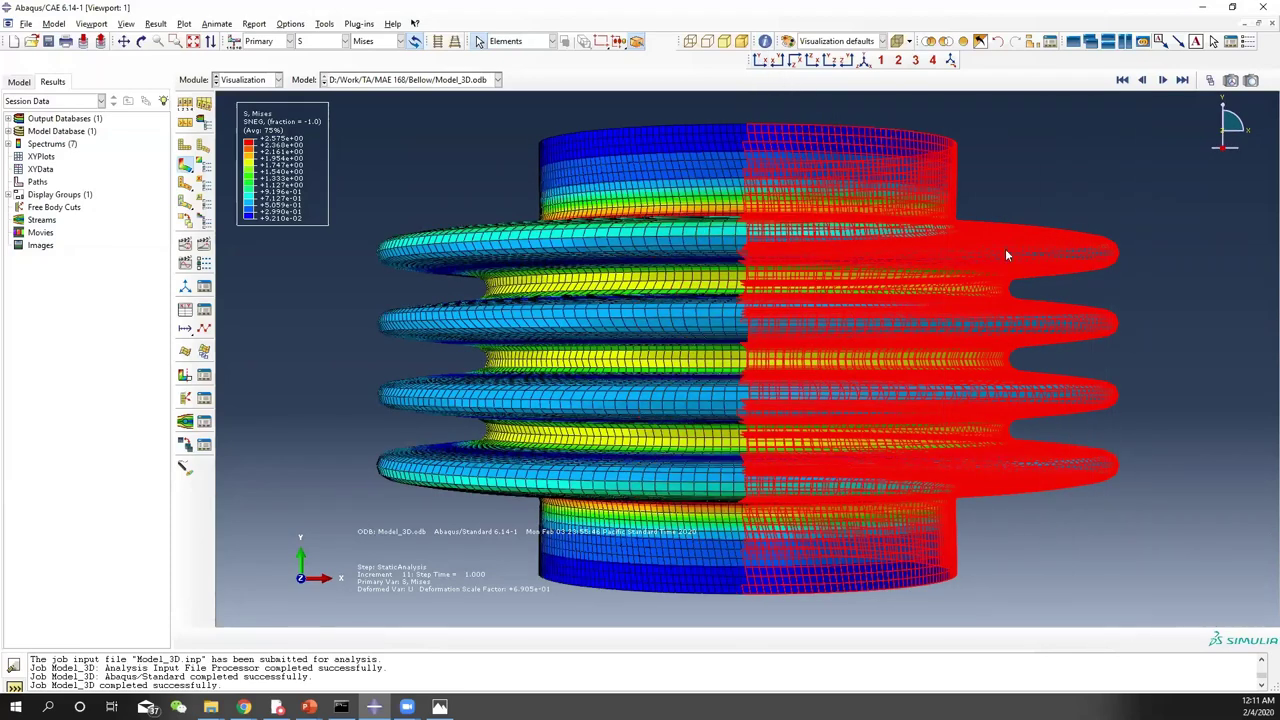
left_click(943, 42)
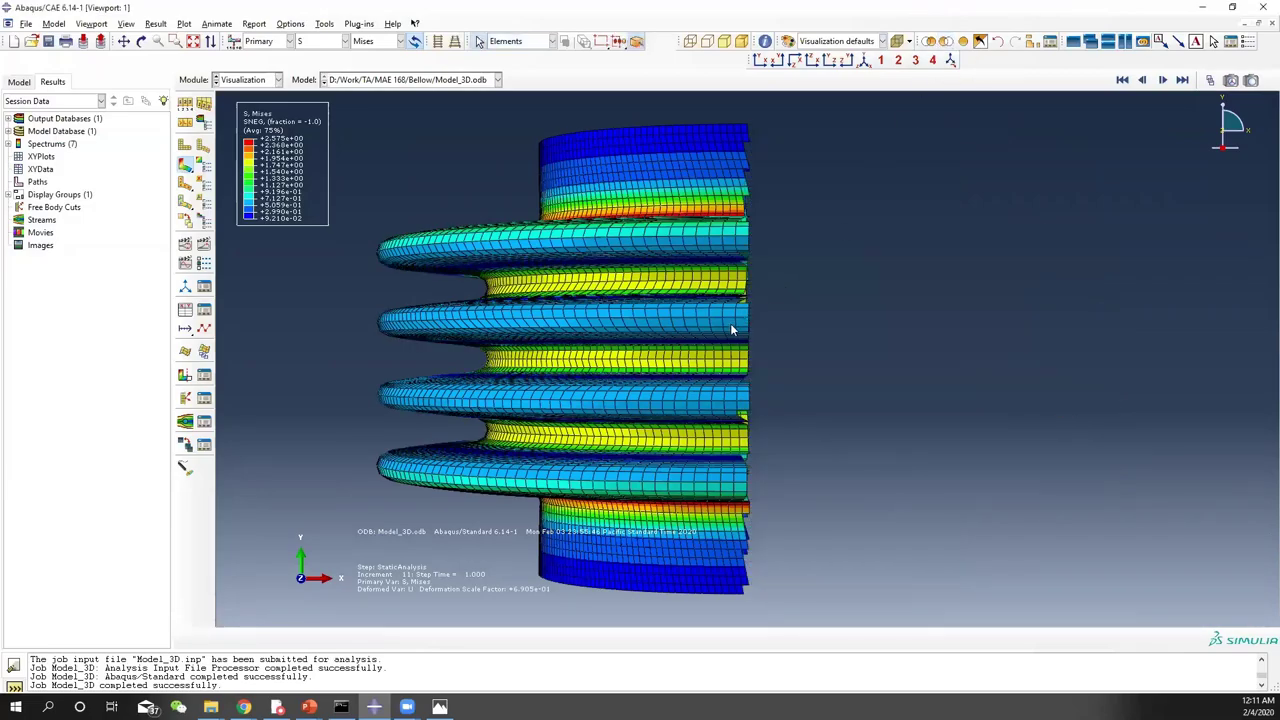
Play the scale factor animation of the halved bellow with its inner surface facing the viewer
left_click_drag(761, 342, 472, 333, "ctrl+alt")
left_click_drag(780, 397, 703, 409)
key("Escape")
key("Escape")
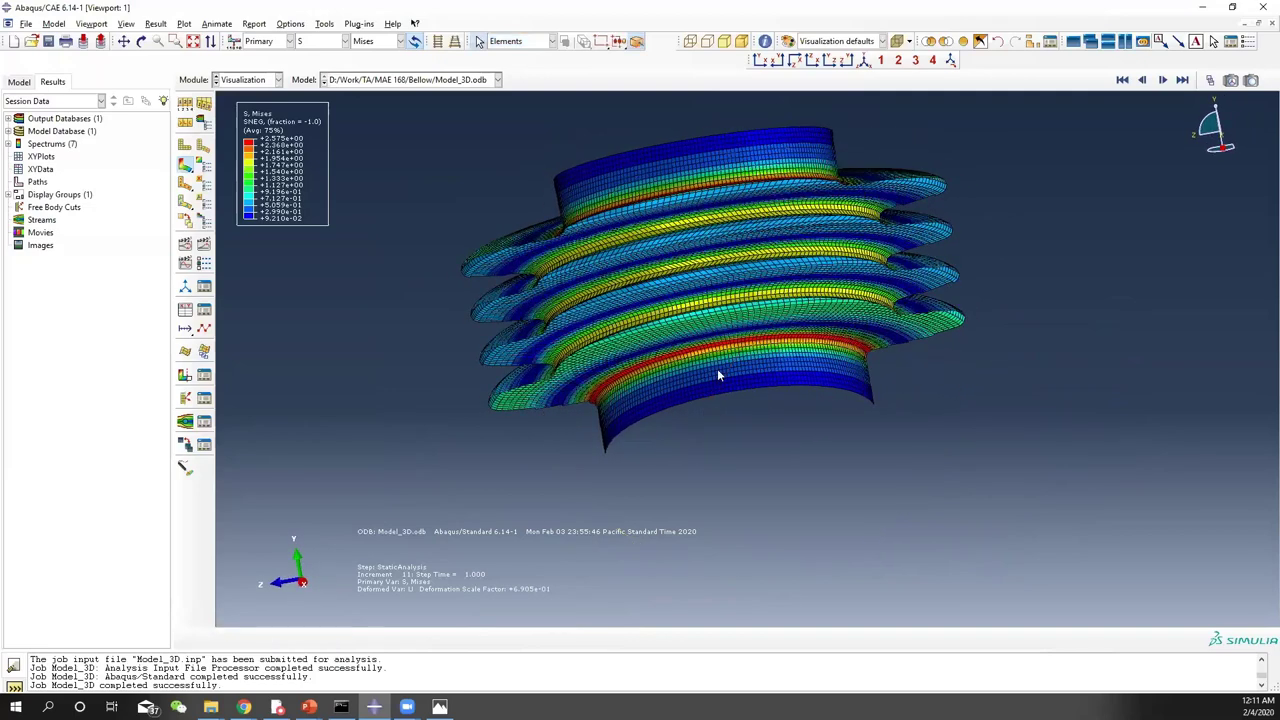
left_click(186, 246)
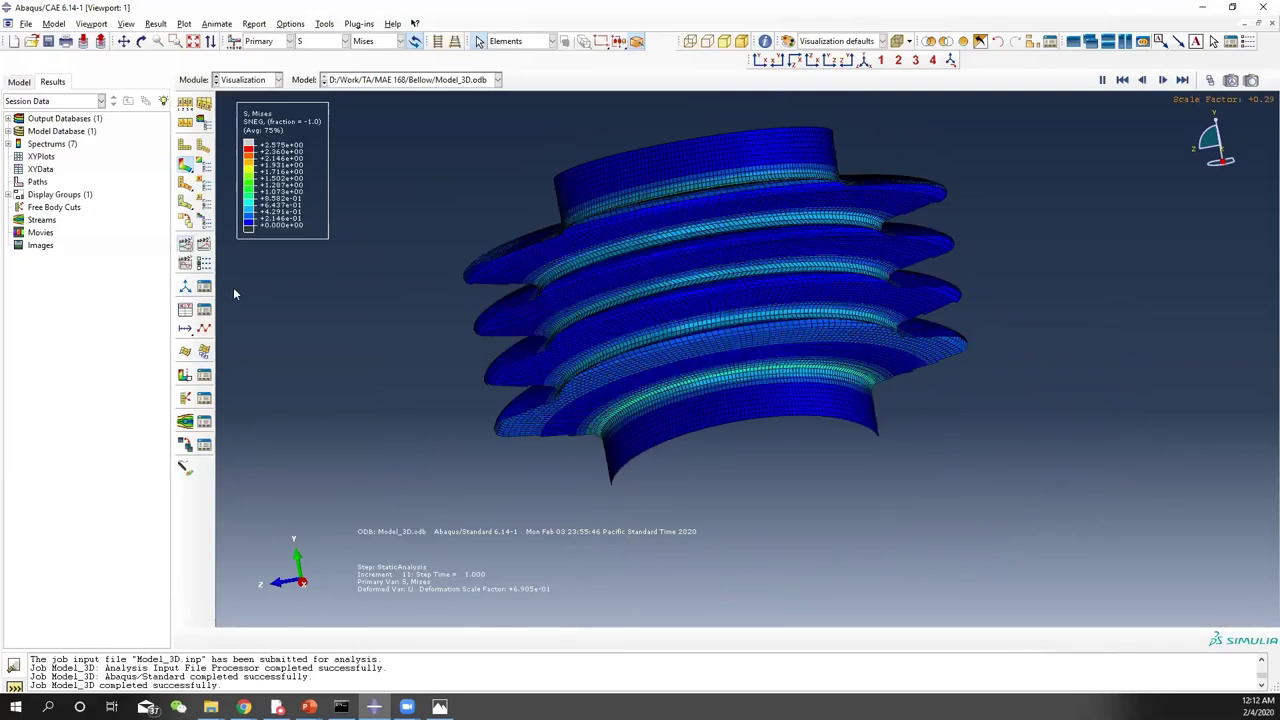
Slow the looping animation by lowering its frame rate to a little below the middle of the range
left_click(204, 243)
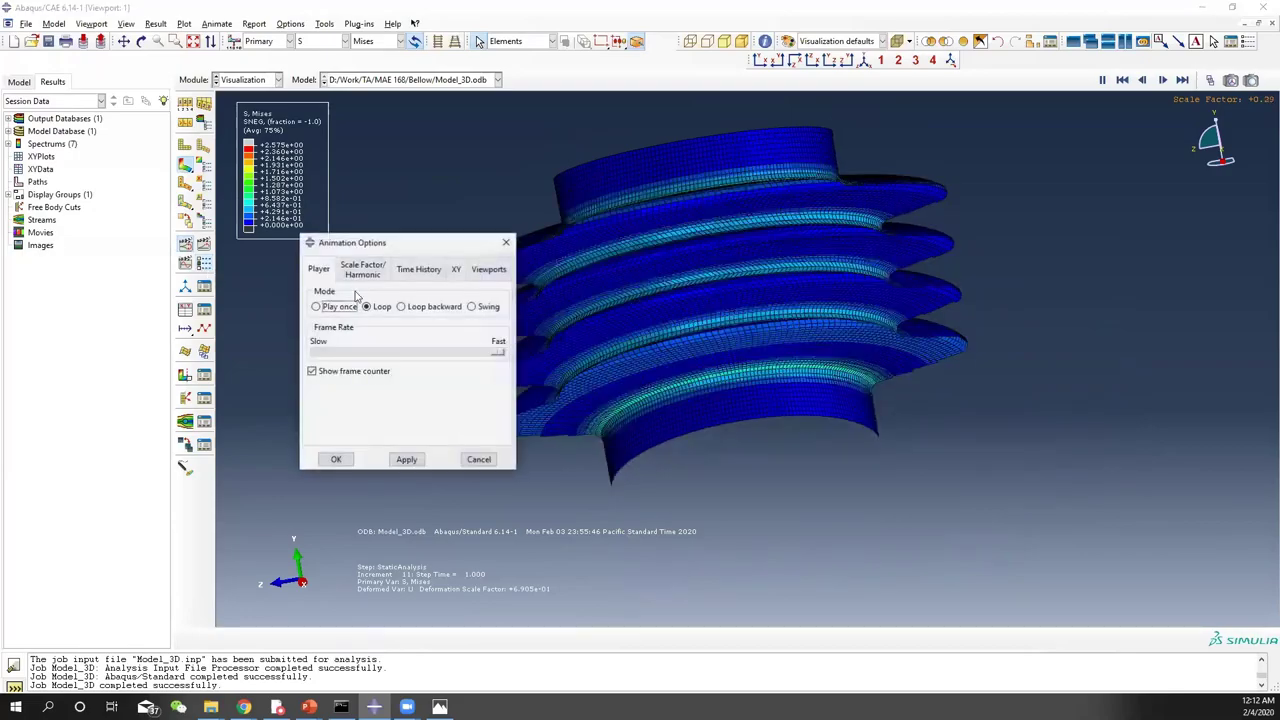
left_click_drag(497, 352, 397, 362)
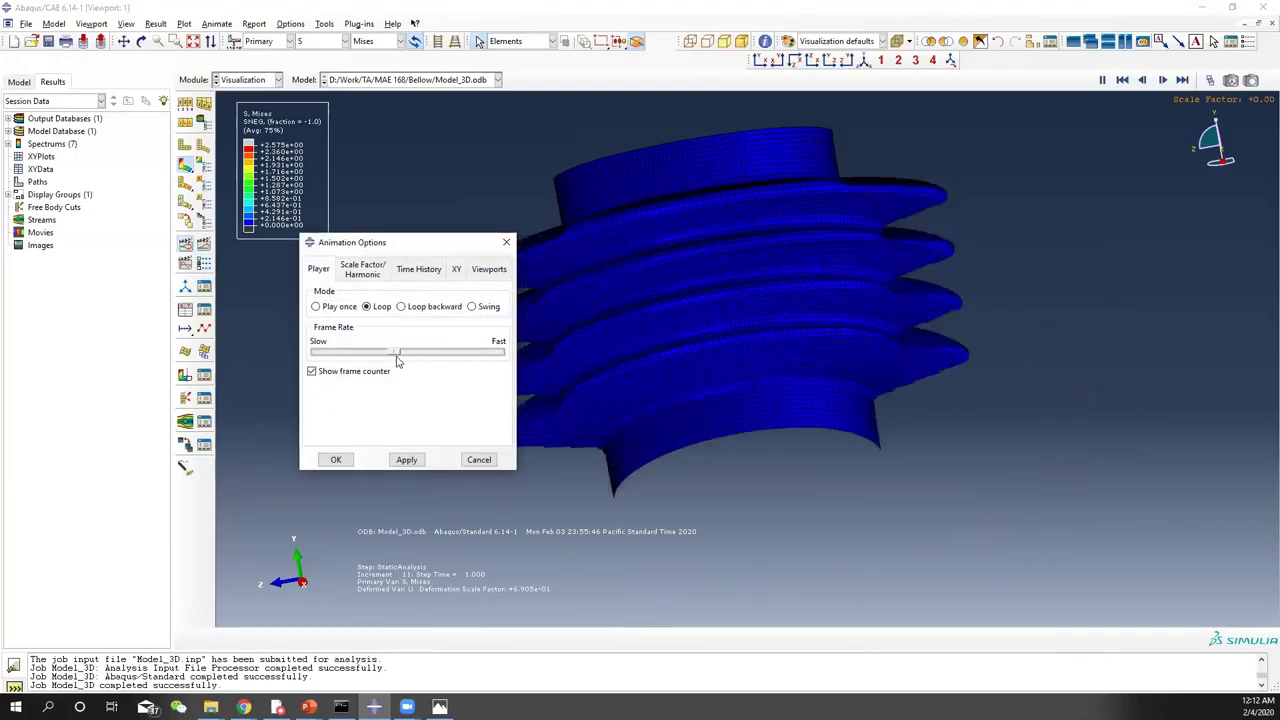
left_click(407, 459)
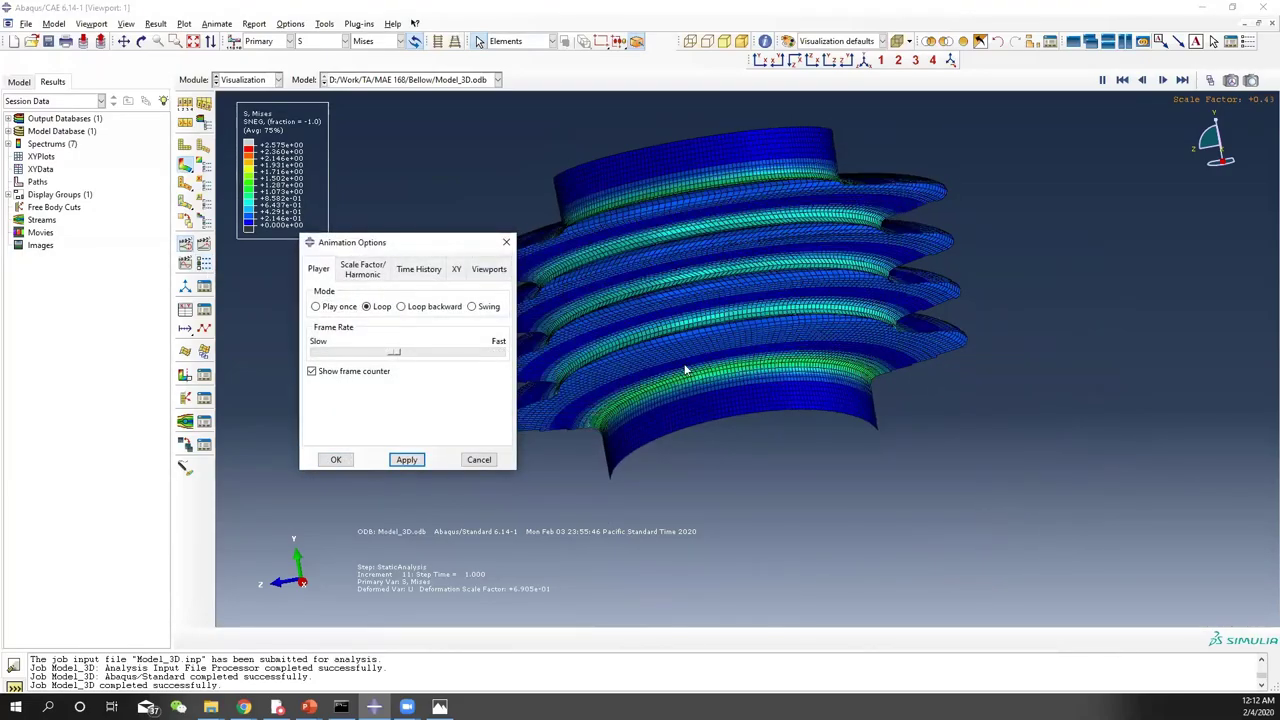
left_click(336, 459)
Watch the halved bellow's deformation from an oblique angle and stop the scale factor animation
left_click_drag(549, 343, 571, 329, "ctrl+alt")
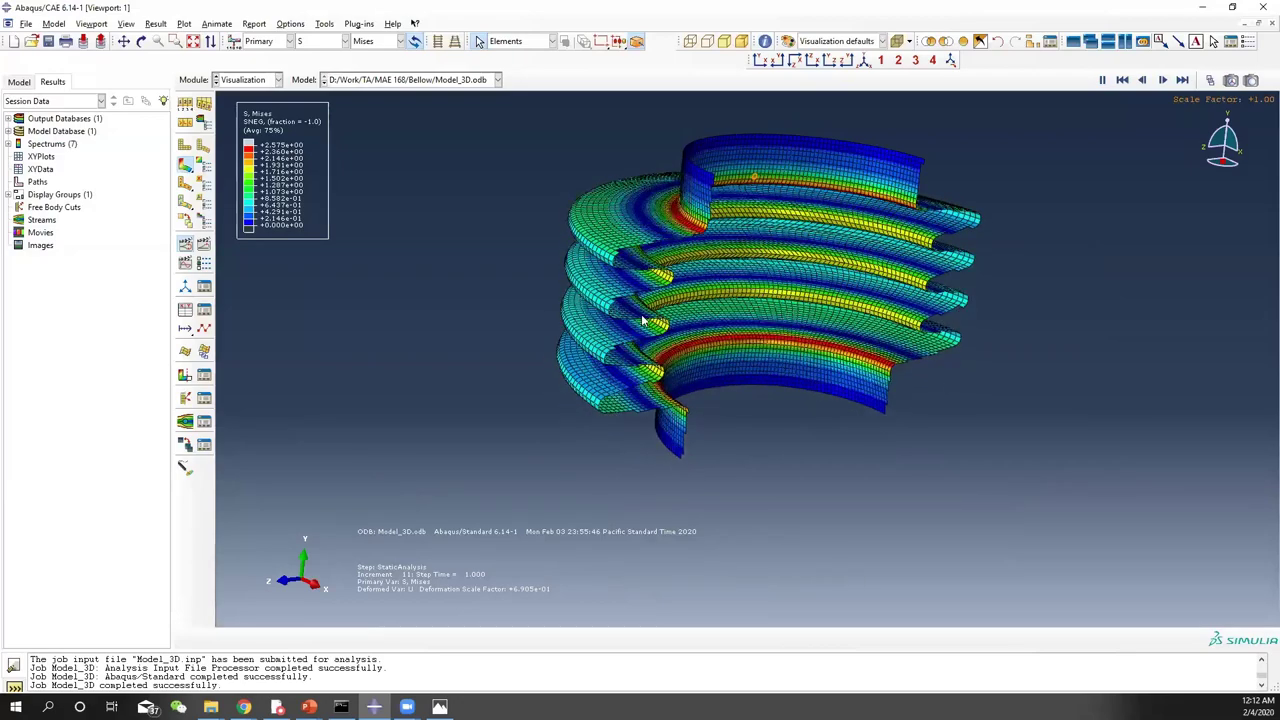
left_click_drag(740, 390, 749, 363)
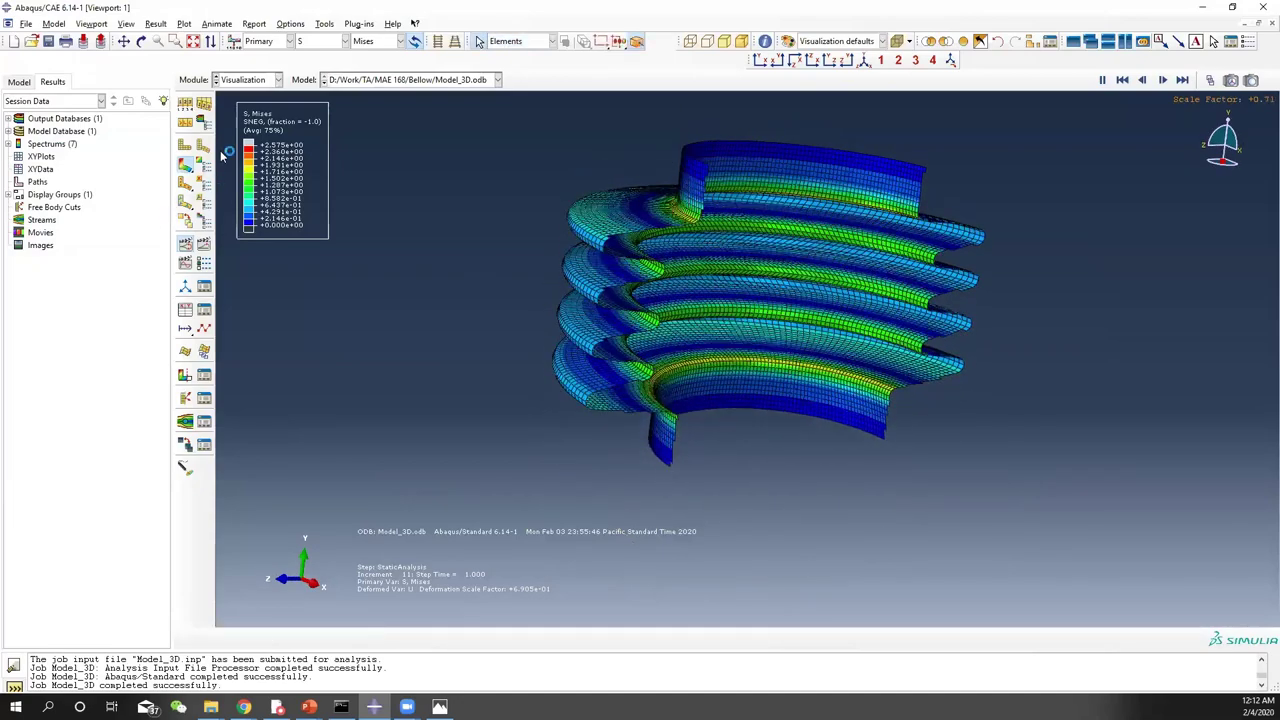
left_click(186, 248)
Plot reaction force RF2 at the BOT_RP node over time from the output database's history output
left_click(324, 22)
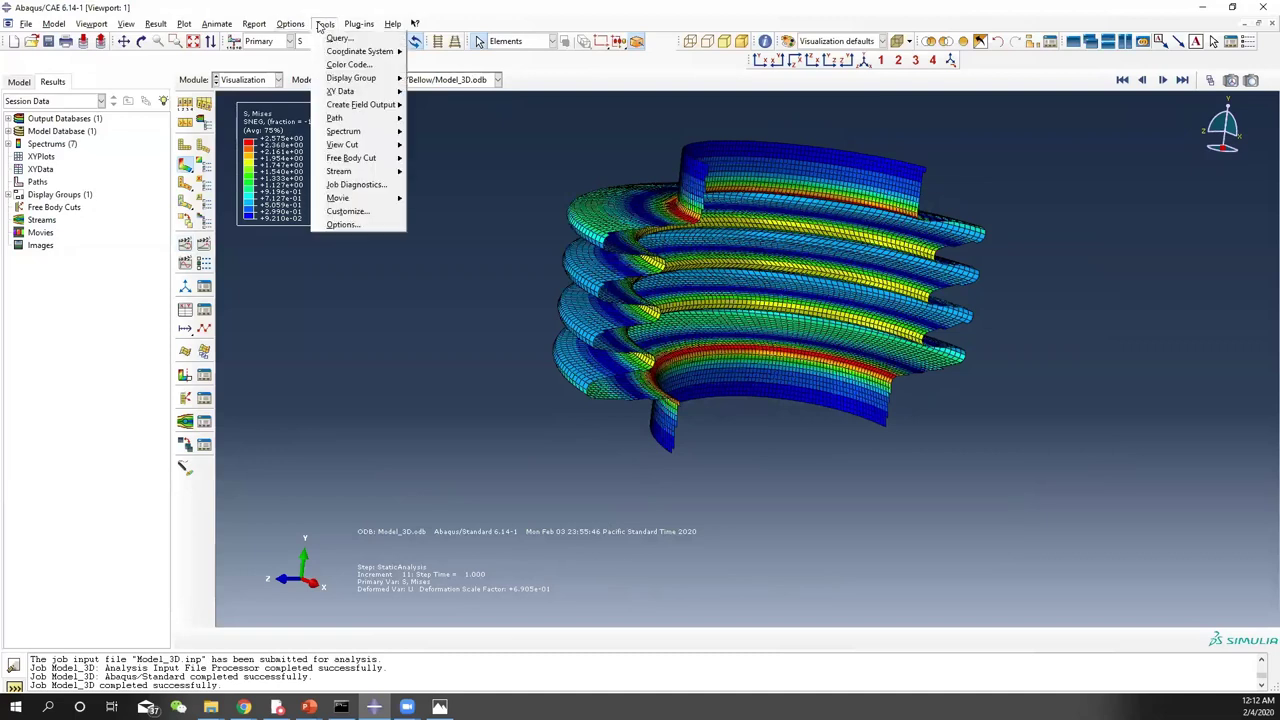
mouse_move(357, 95)
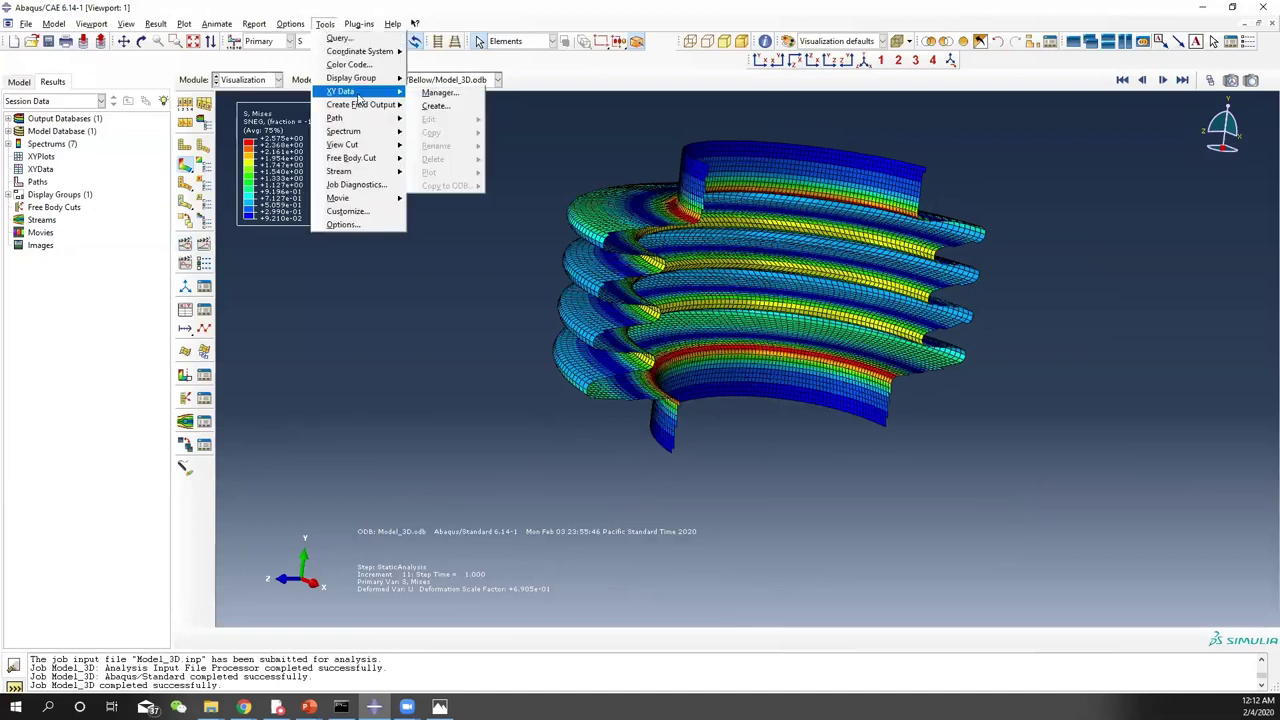
left_click(435, 105)
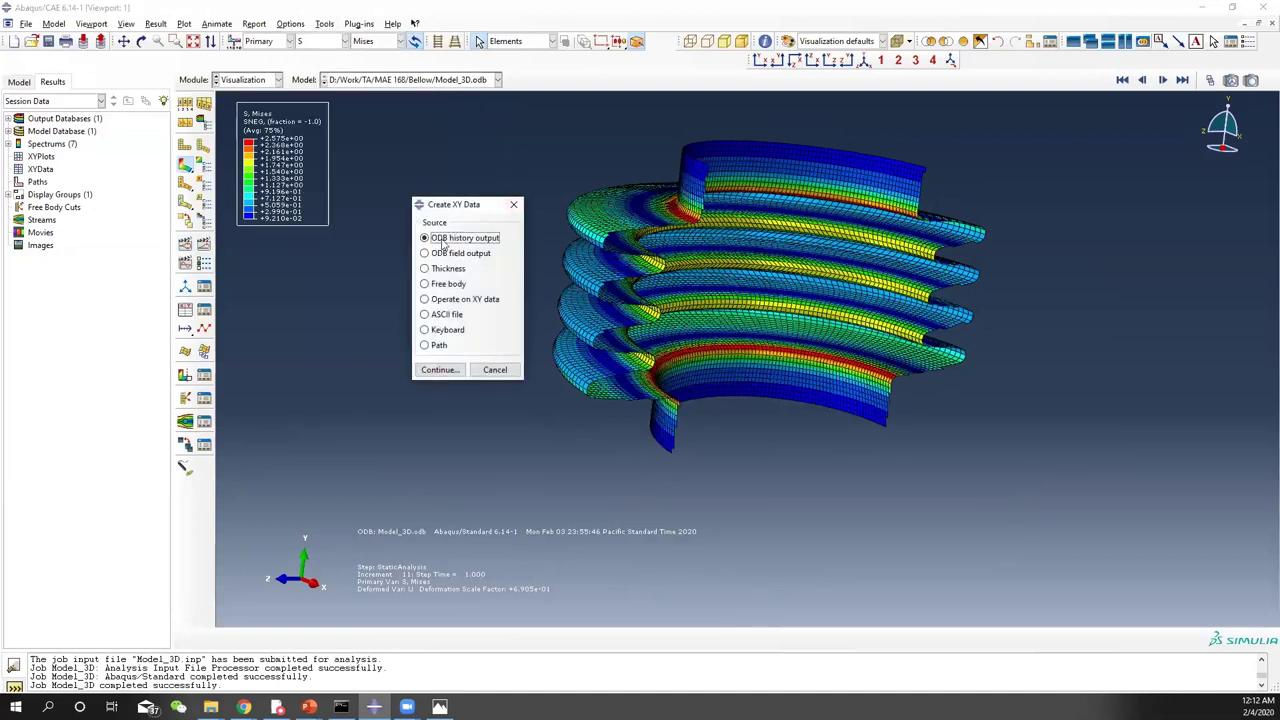
left_click(440, 369)
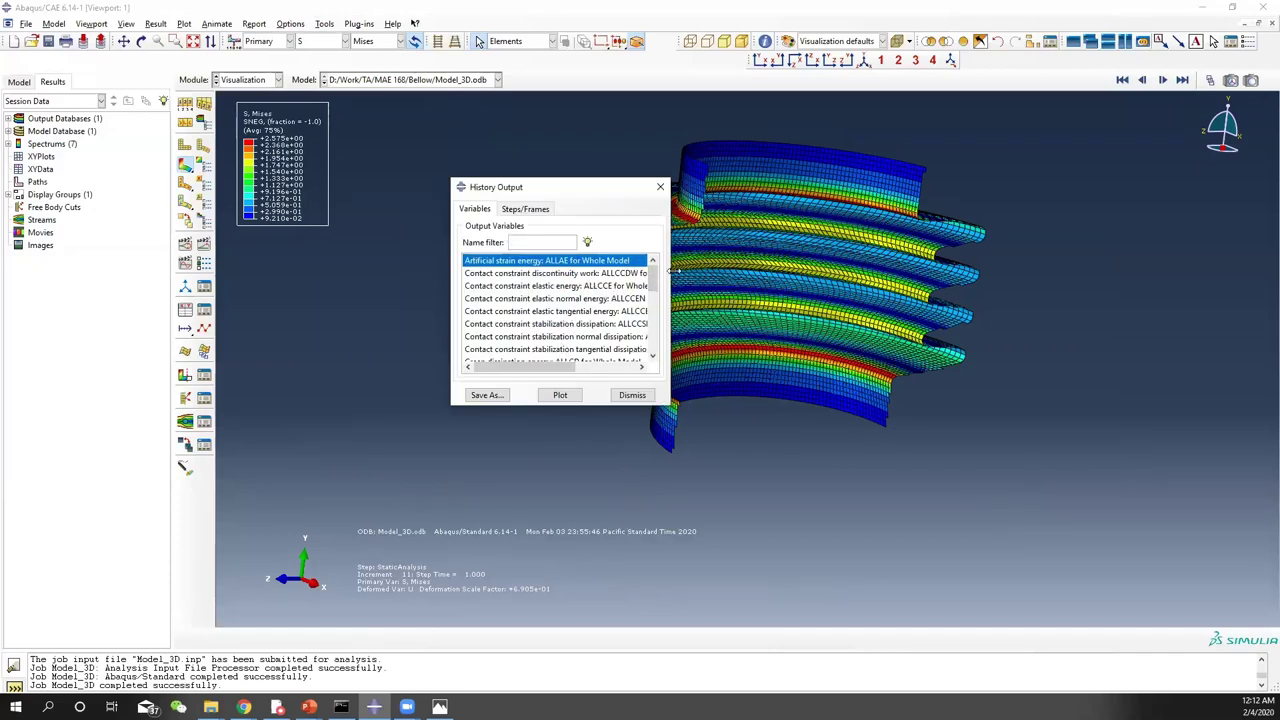
left_click_drag(670, 270, 781, 270)
scroll(603, 322, "down", 6)
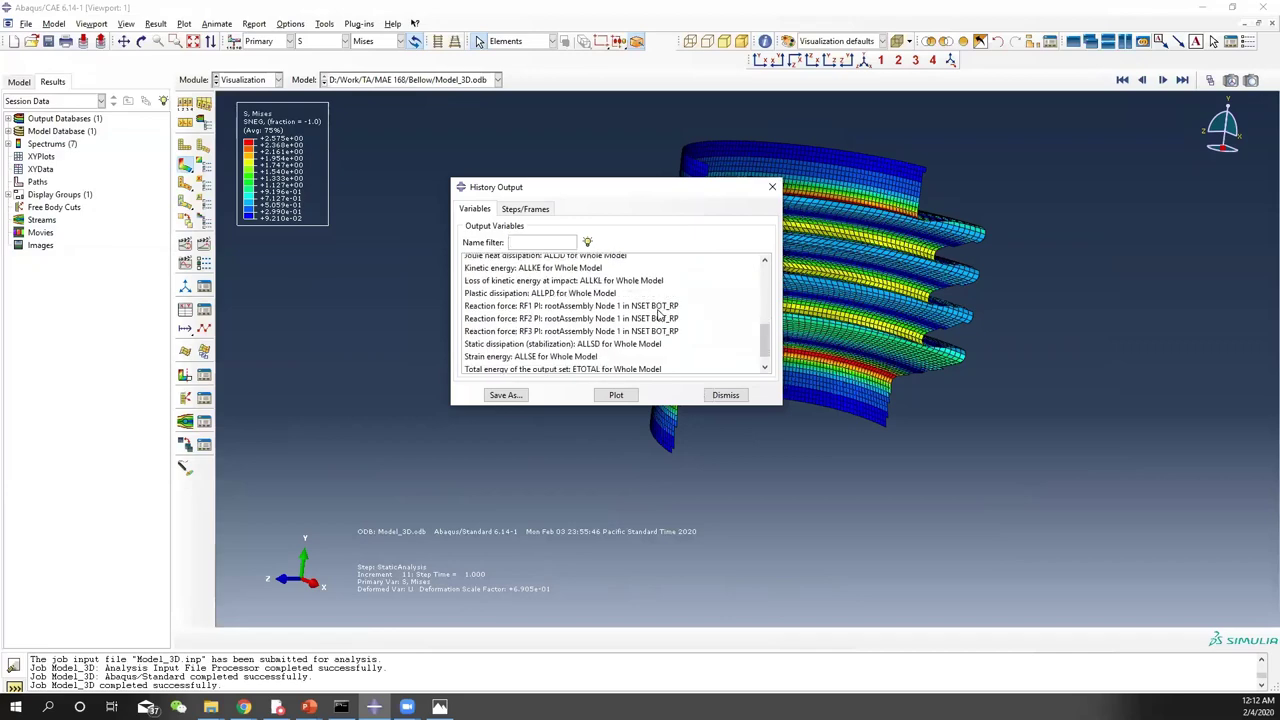
scroll(603, 322, "down", 2)
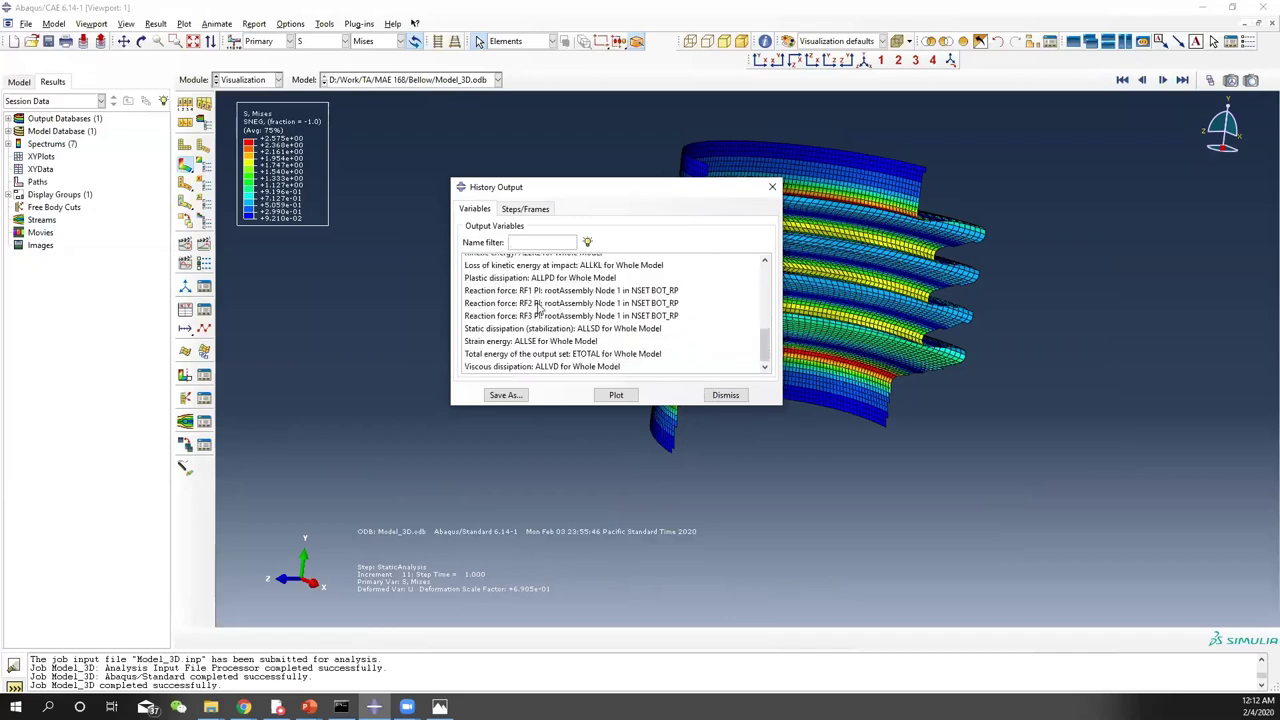
left_click(537, 303)
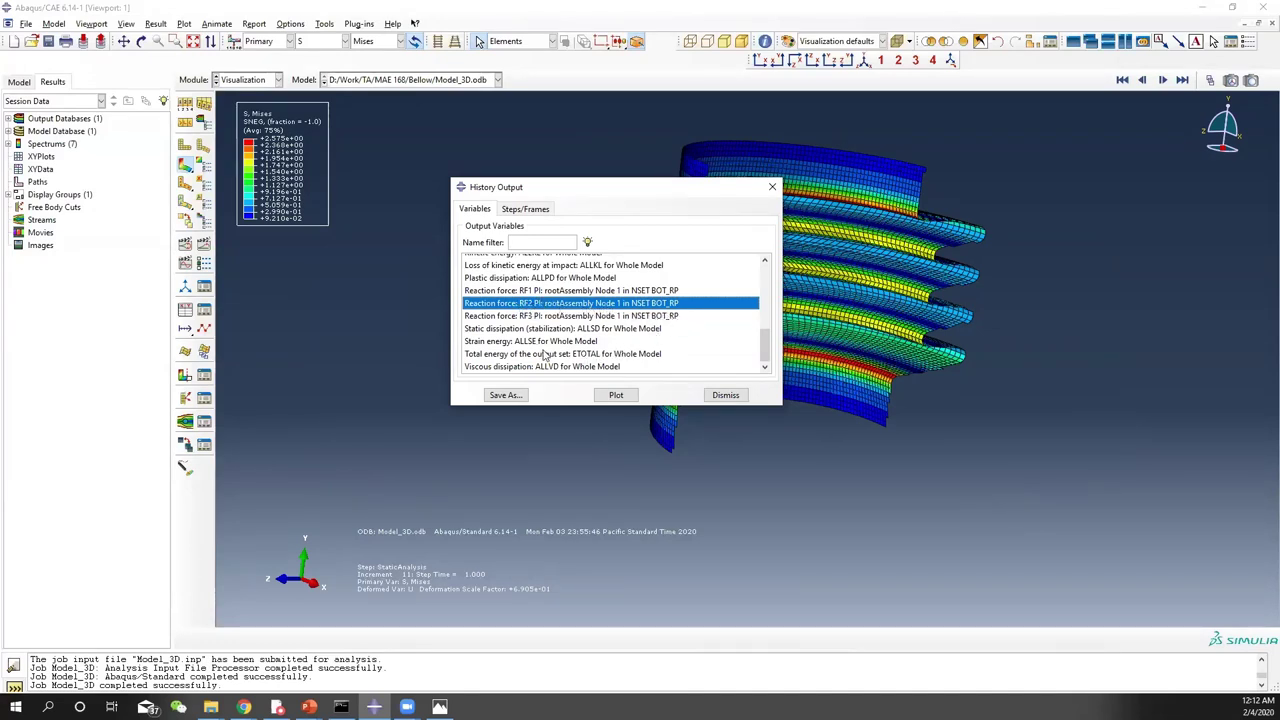
scroll(527, 346, "up", 5)
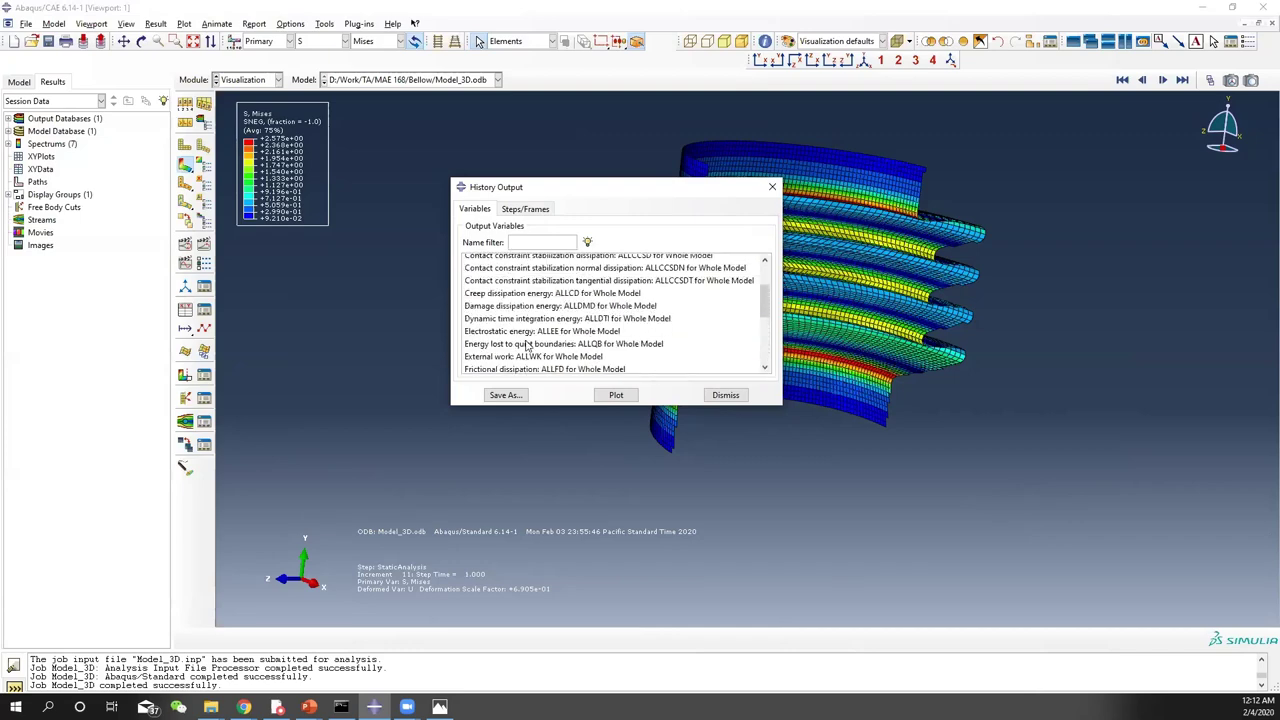
scroll(527, 346, "down", 5)
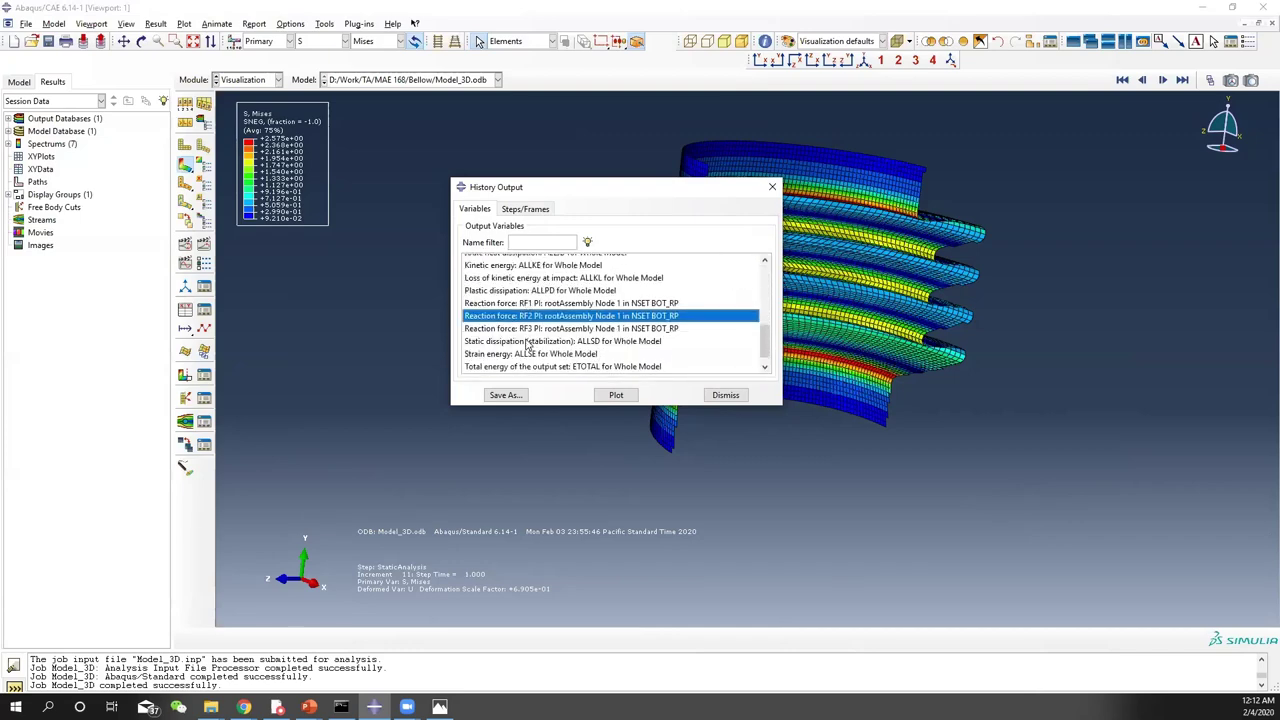
left_click(616, 395)
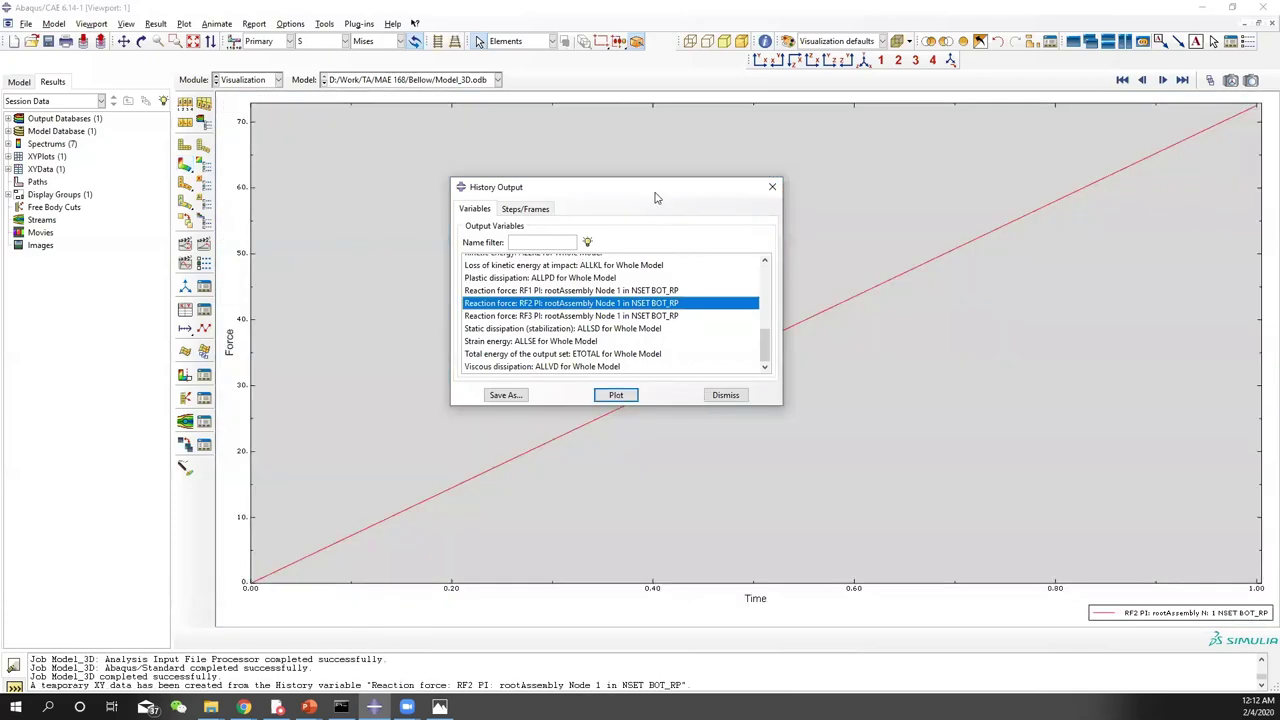
left_click_drag(575, 188, 494, 243)
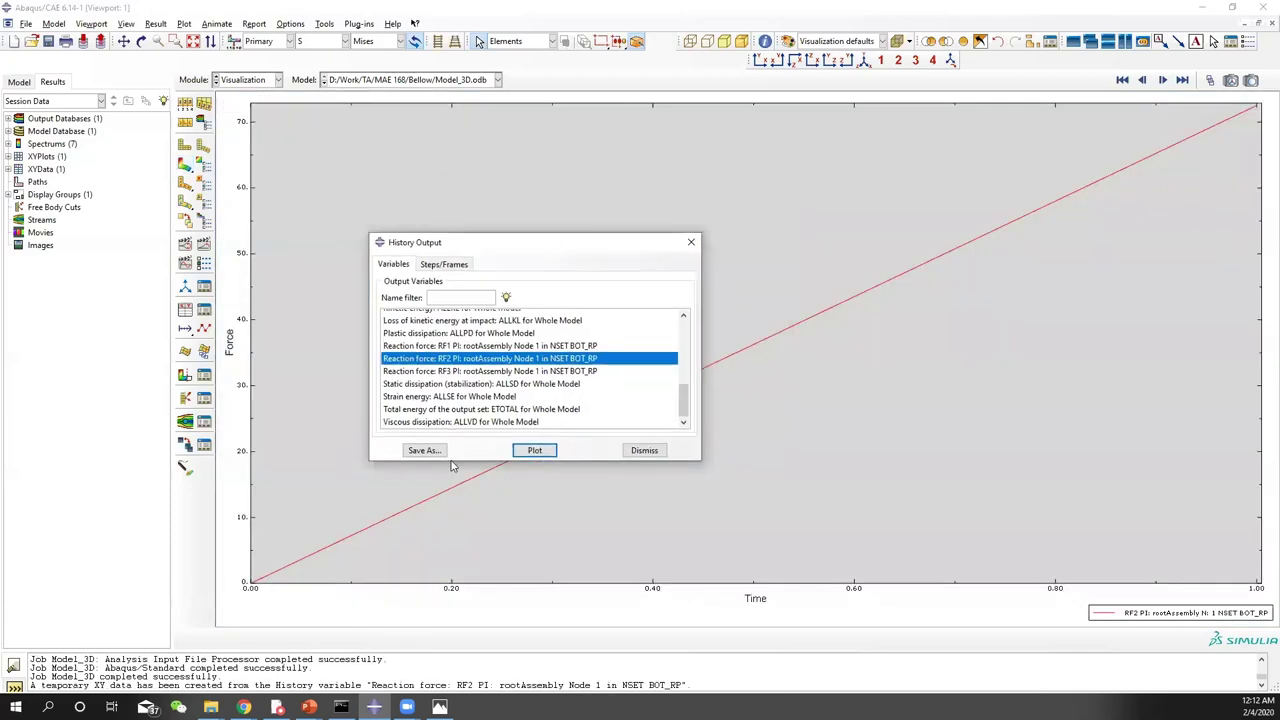
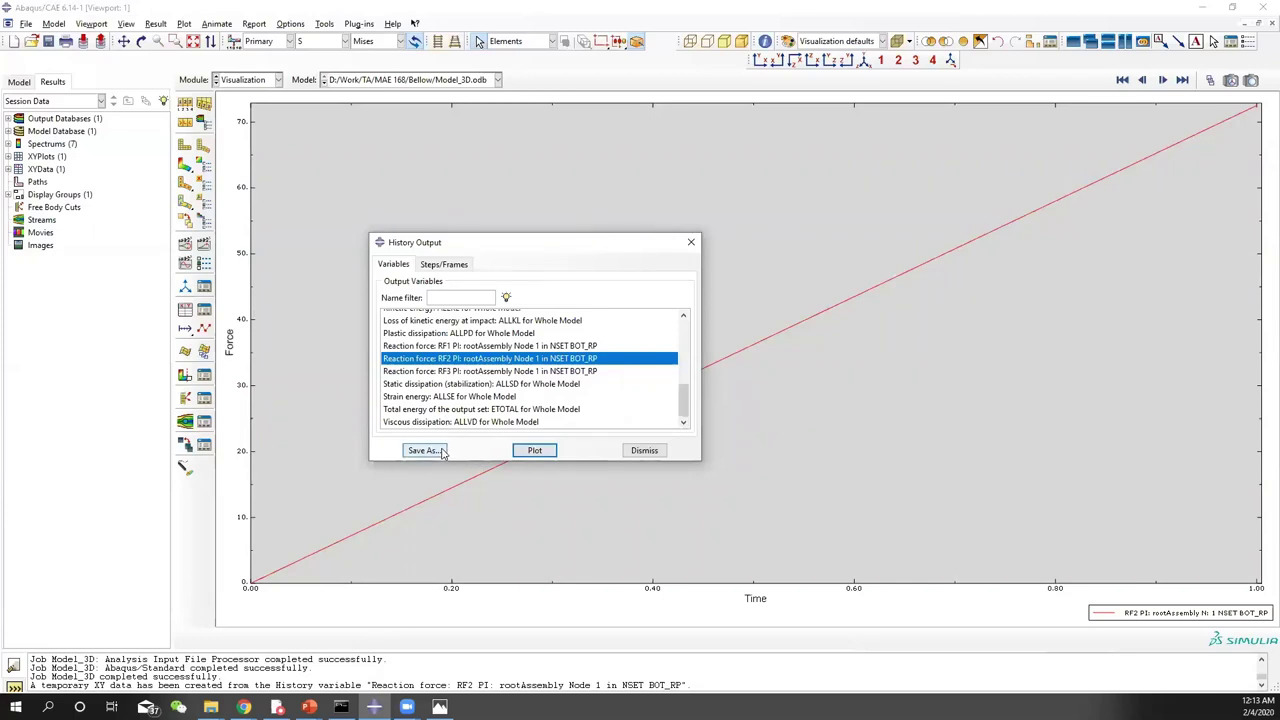
Save the RF2 reaction force curve unmodified as XY data named XY1 and close the history output dialog
left_click(441, 452)
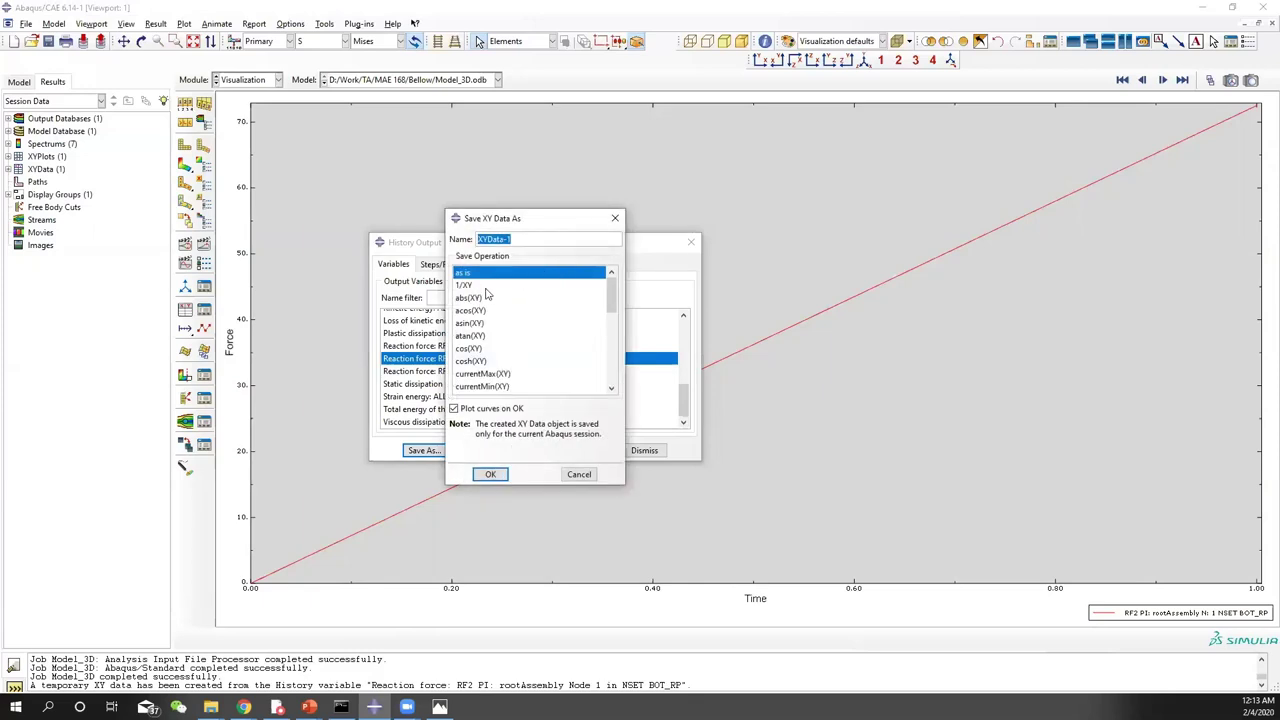
scroll(507, 336, "down", 3)
scroll(507, 340, "up", 3)
type("XY2")
left_click(490, 474)
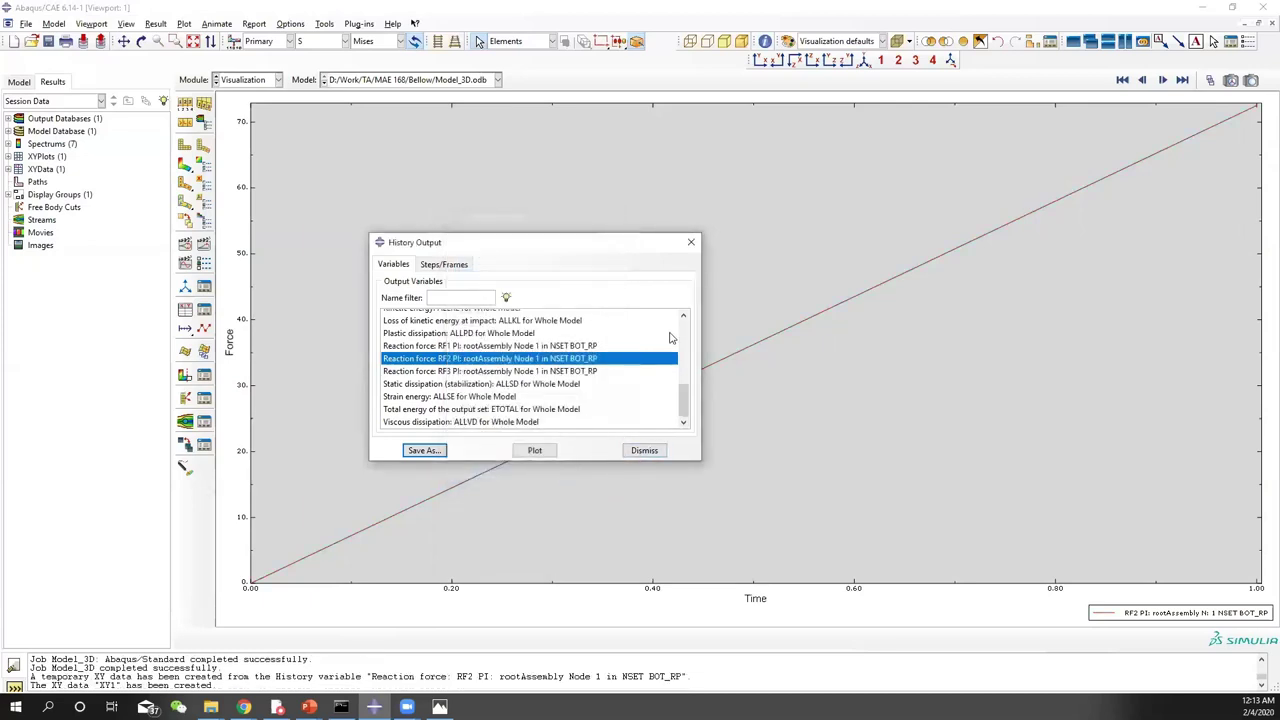
left_click(689, 242)
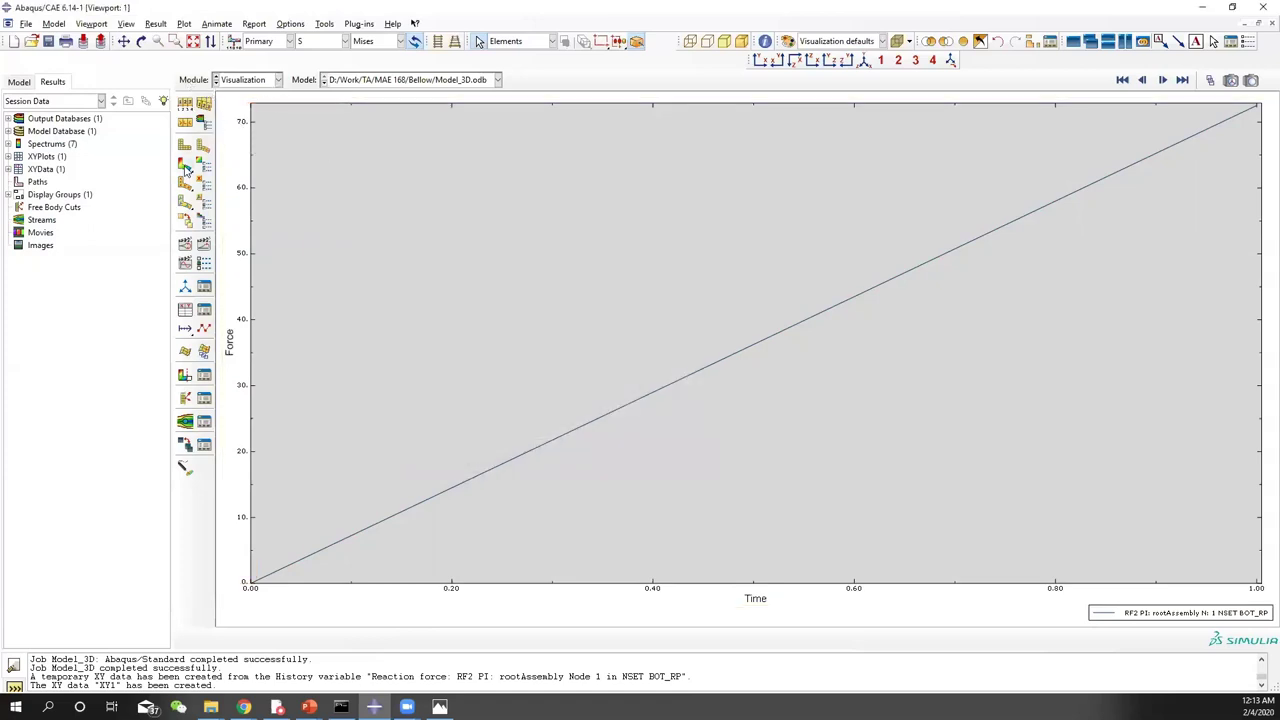
Start a new model database, saving the current one as 3D_Bellow in the Bellow folder
left_click(17, 40)
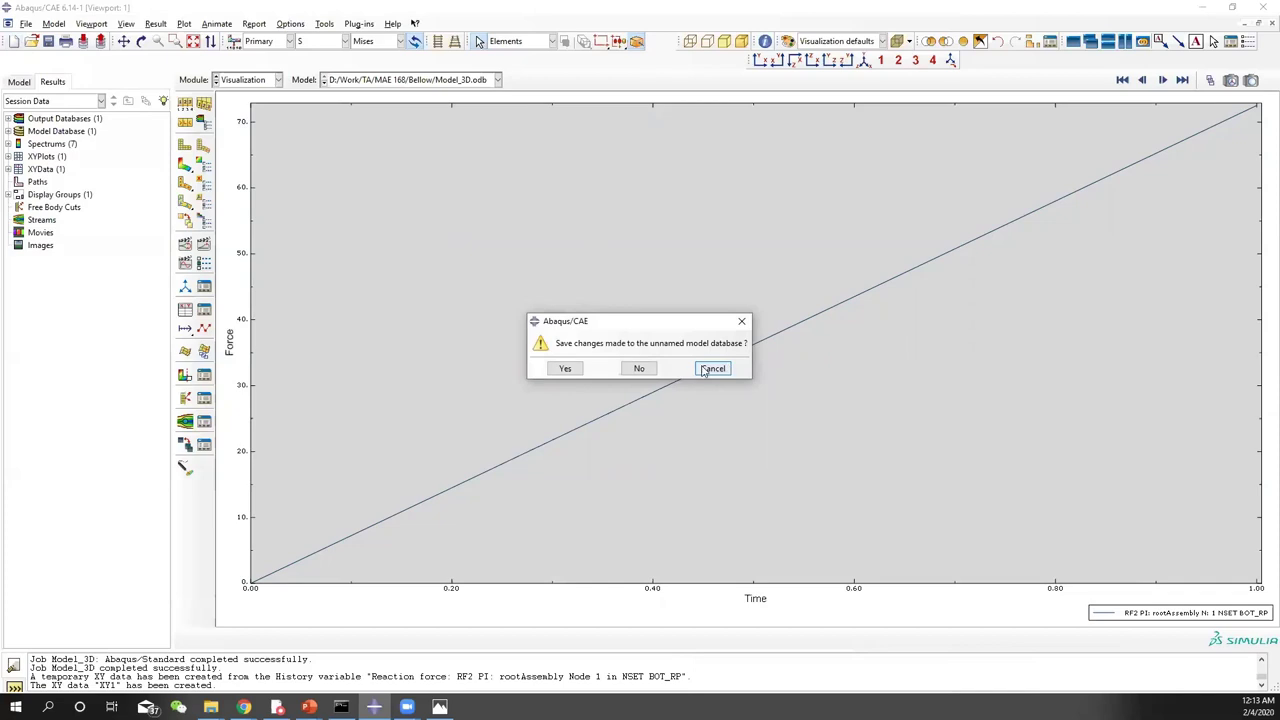
left_click(565, 369)
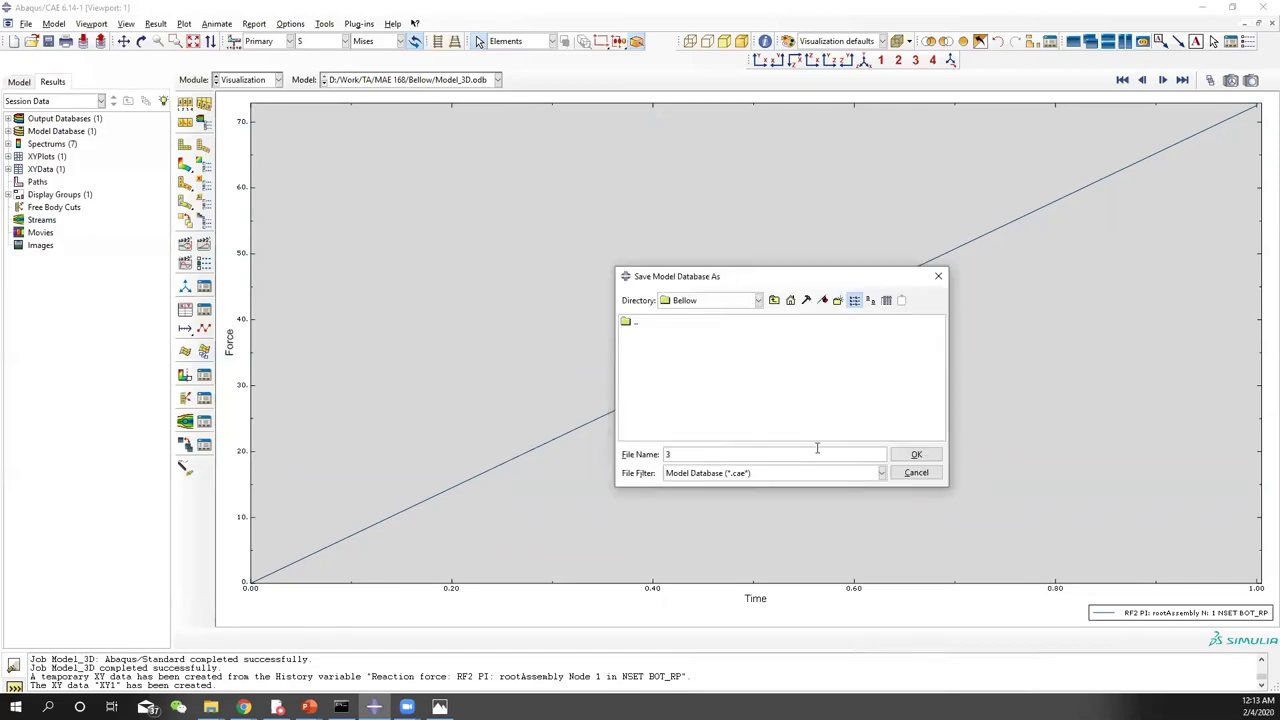
type("3DBe")
key("BackSpace")
key("BackSpace")
type("_Bellow")
left_click(902, 454)
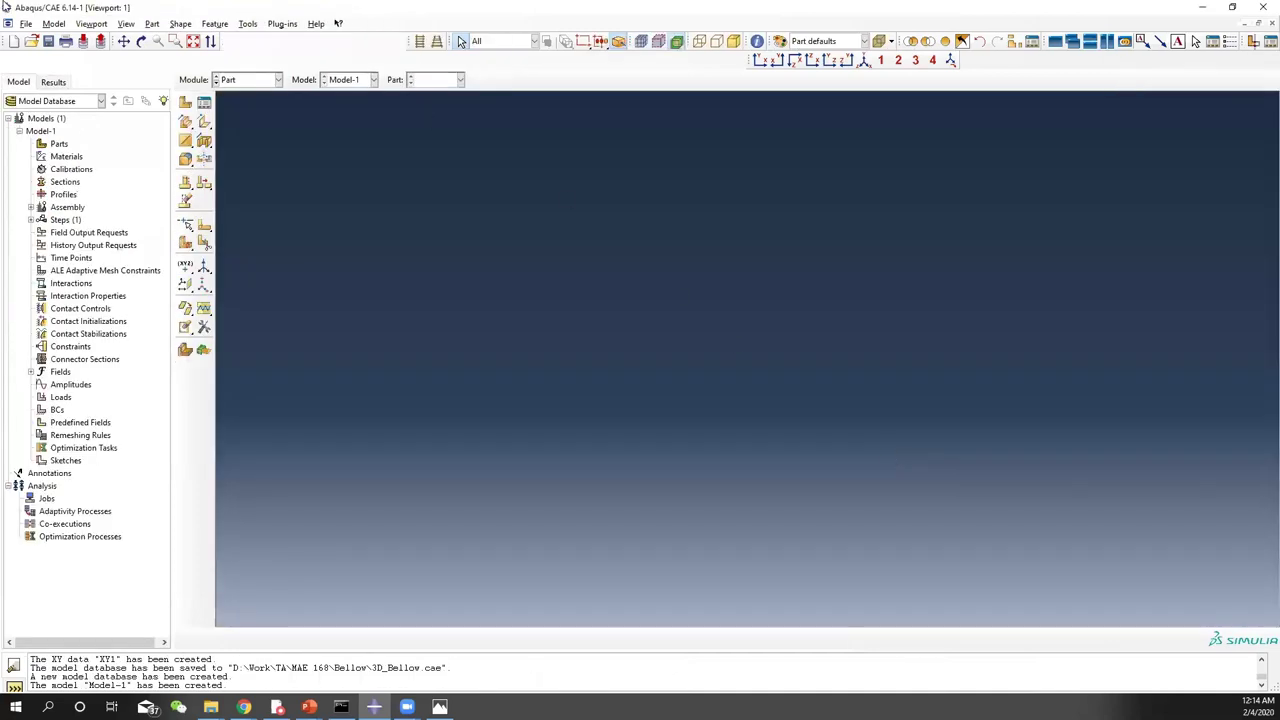
Create Part-1 as an axisymmetric deformable wire with approximate size 200 and enter its sketch
left_click(49, 149)
right_click(56, 148)
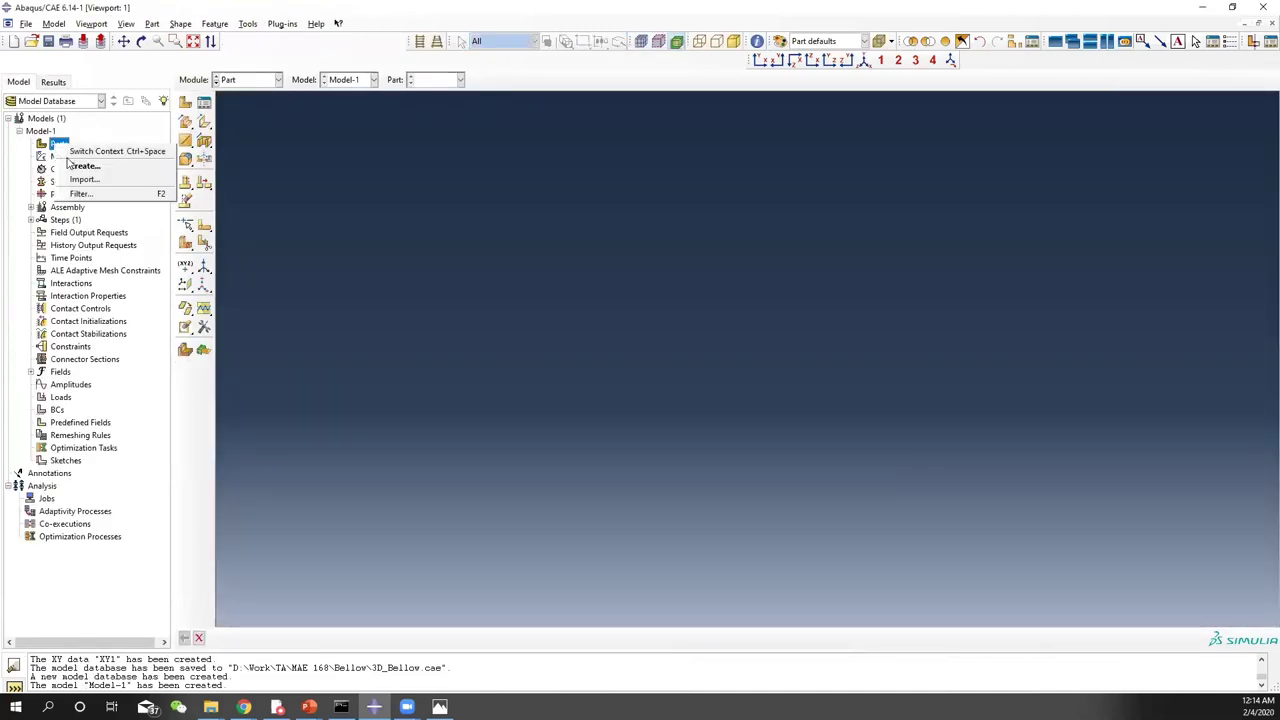
left_click(78, 165)
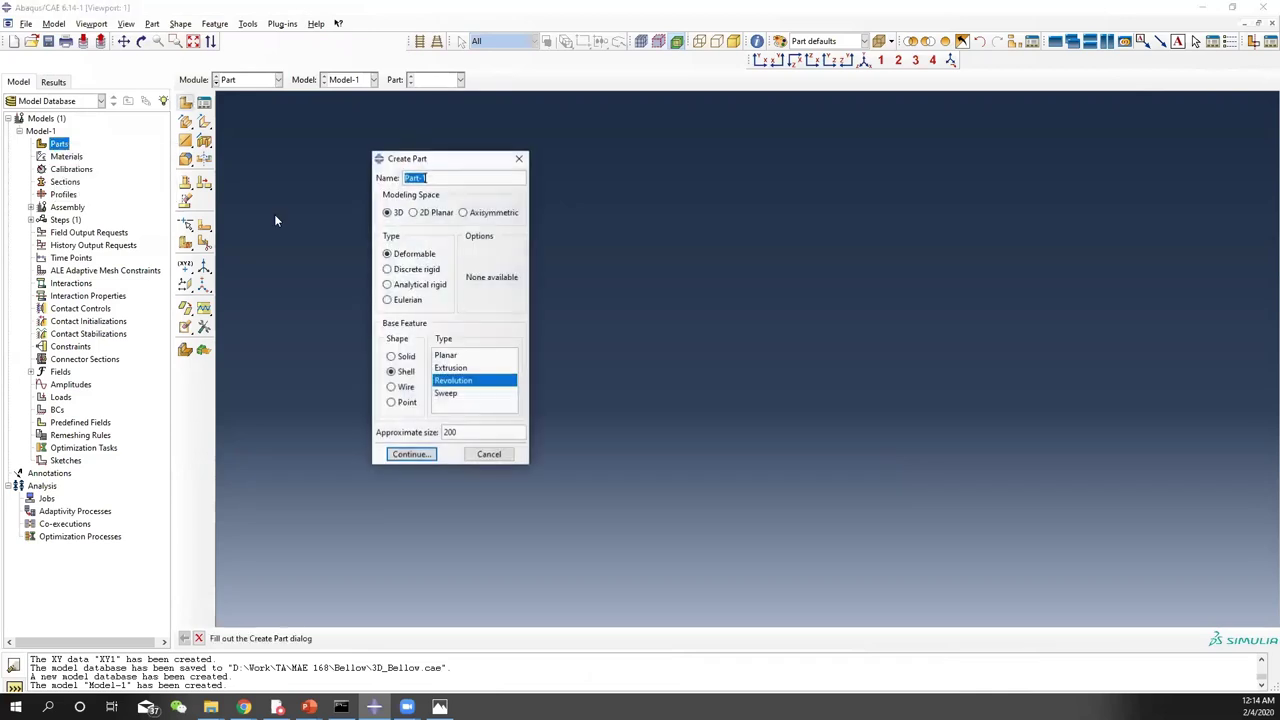
left_click(465, 215)
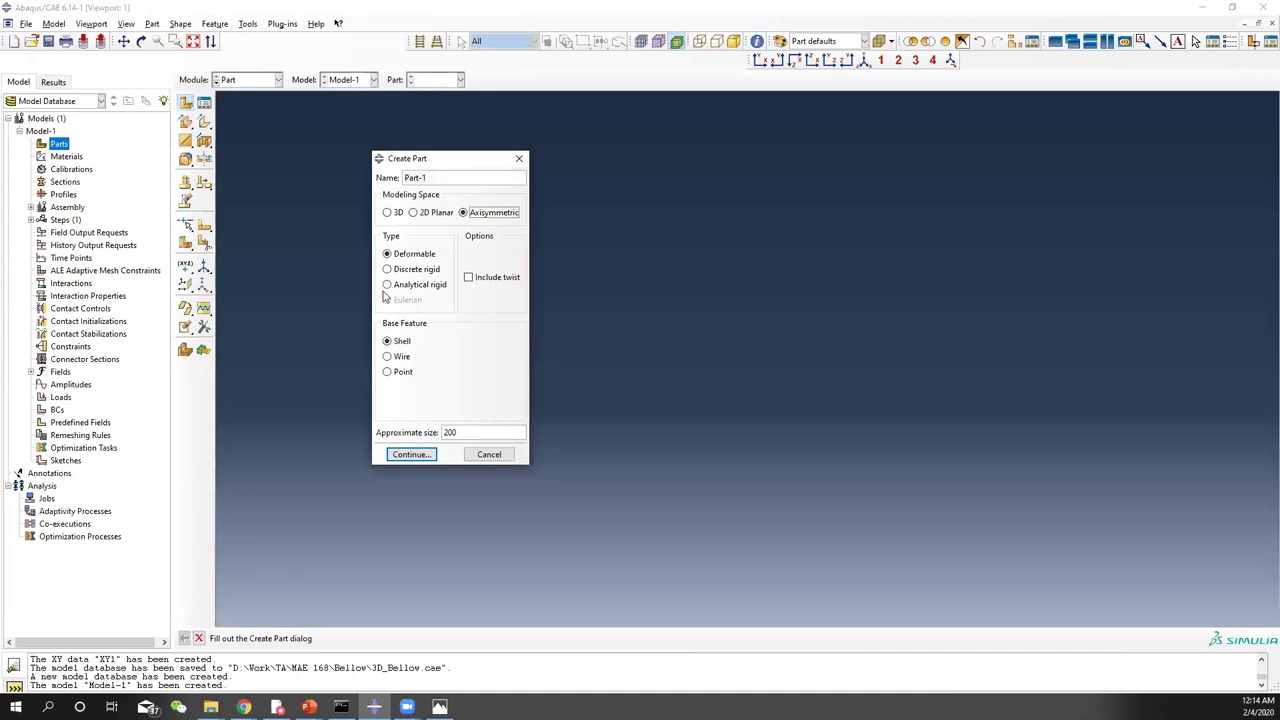
left_click(388, 359)
left_click(414, 454)
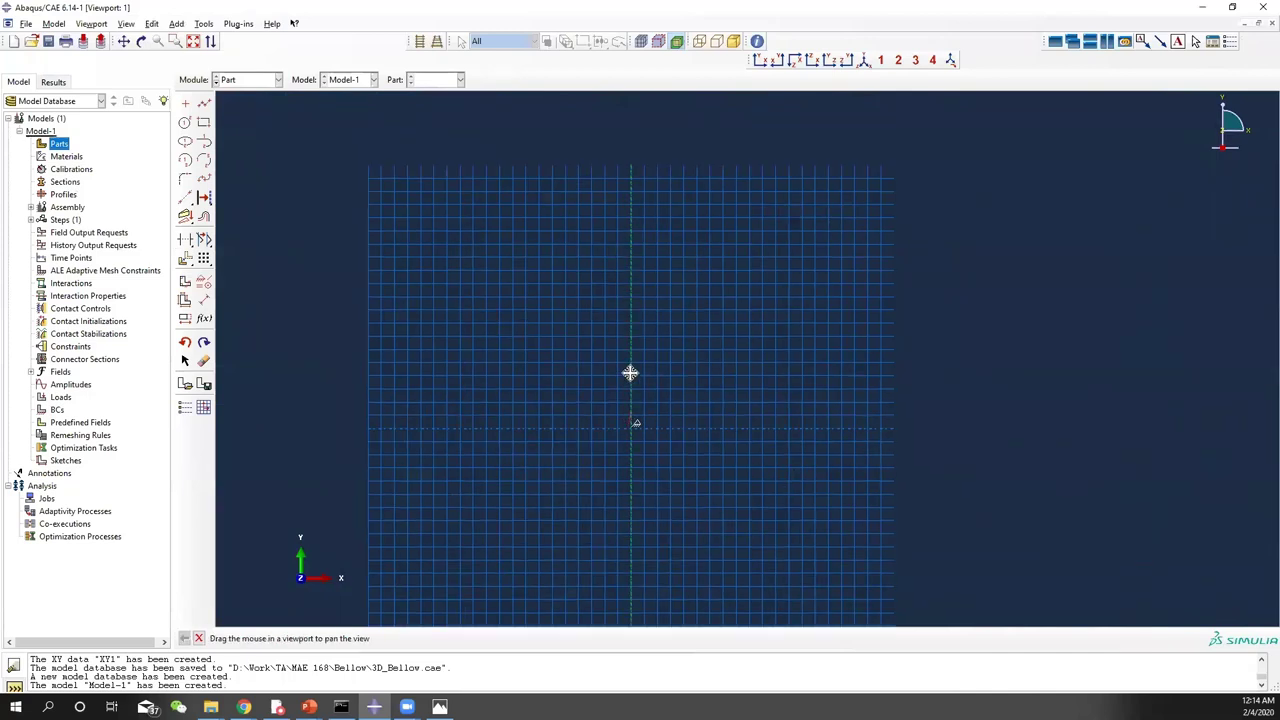
Sketch a point at 50,-20 and pattern it linearly upward into 7 points with spacing 20
left_click(192, 102)
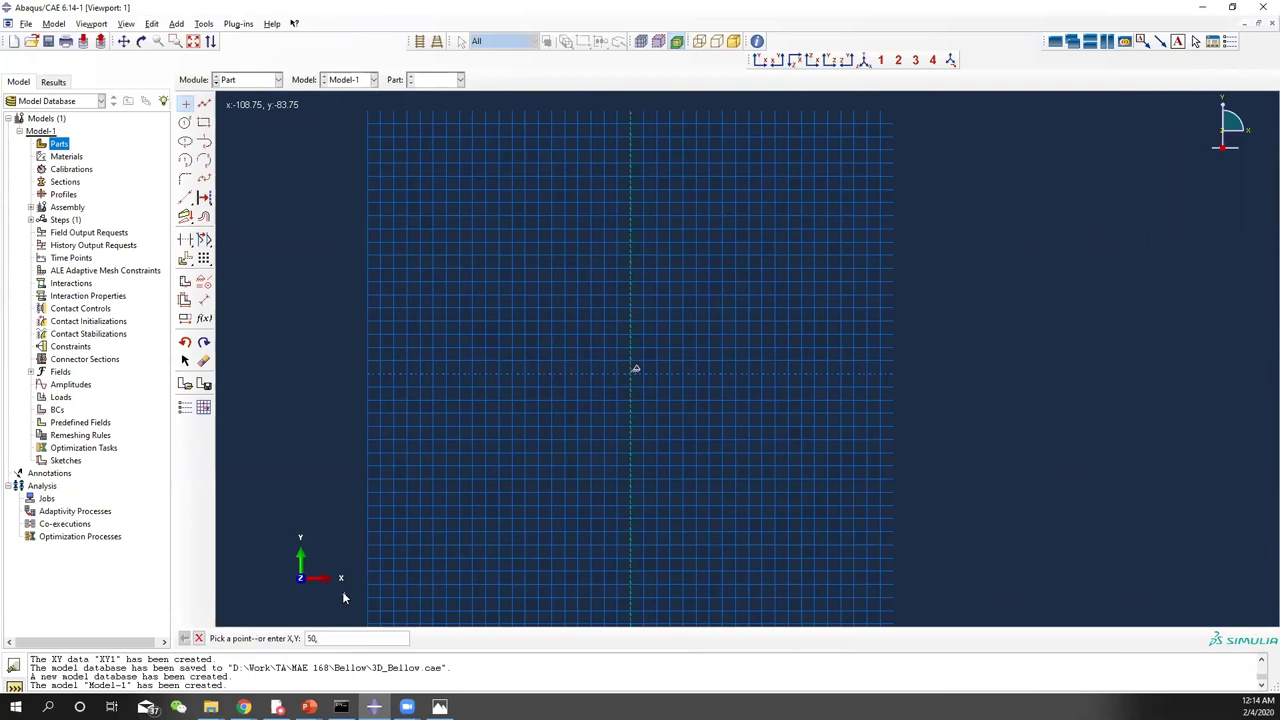
key("Return")
left_click(205, 240)
left_click(762, 427)
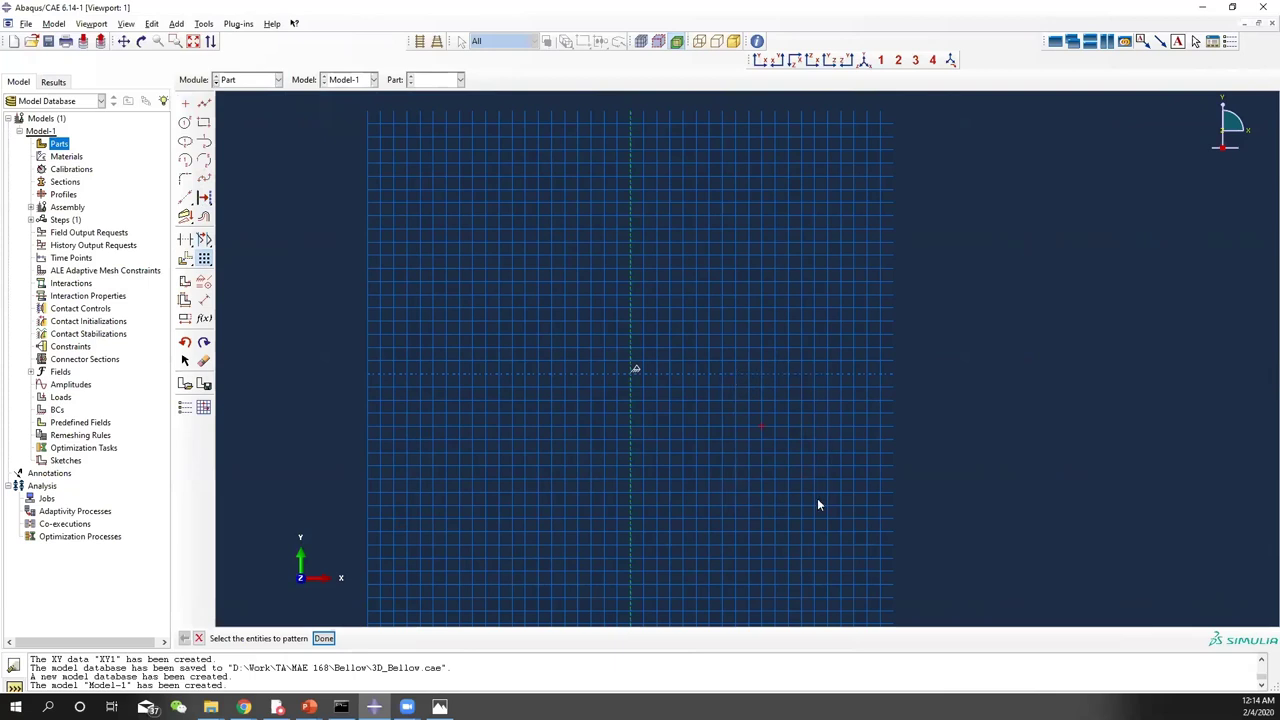
left_click(323, 638)
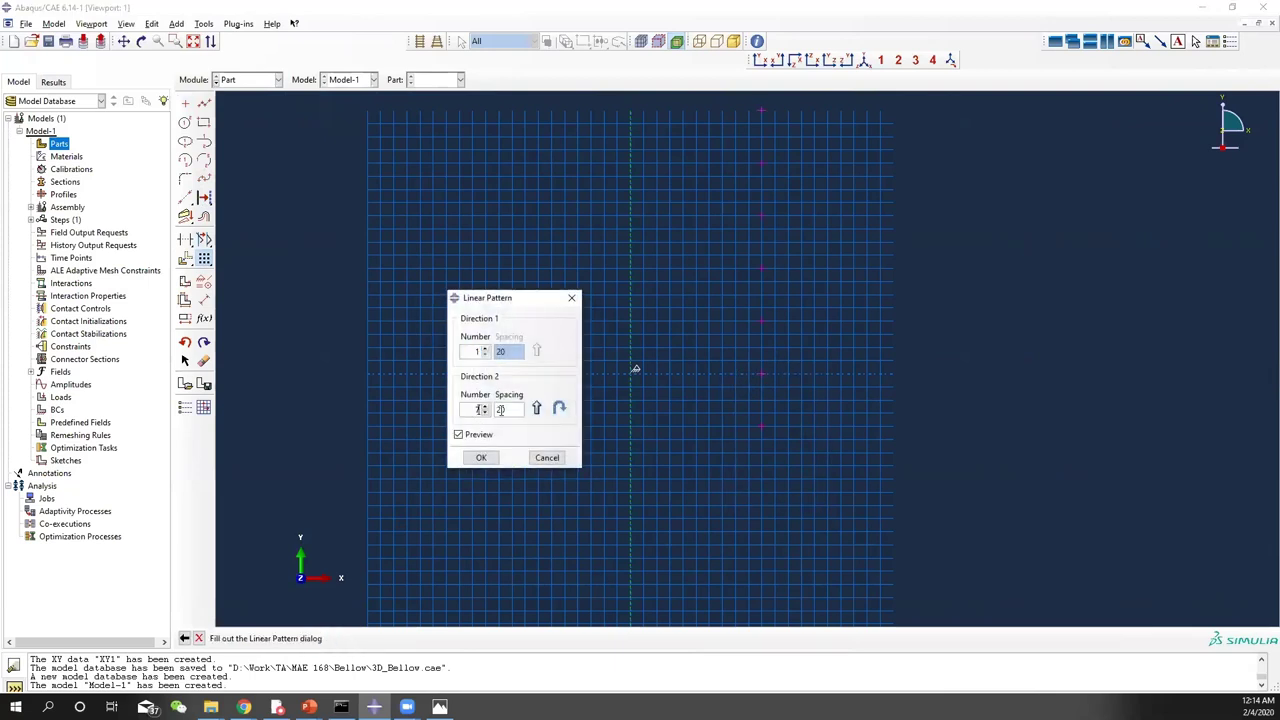
left_click(481, 457)
Sketch a point at 100,10 and pattern it linearly upward into 4 points with spacing 20
left_click(185, 104)
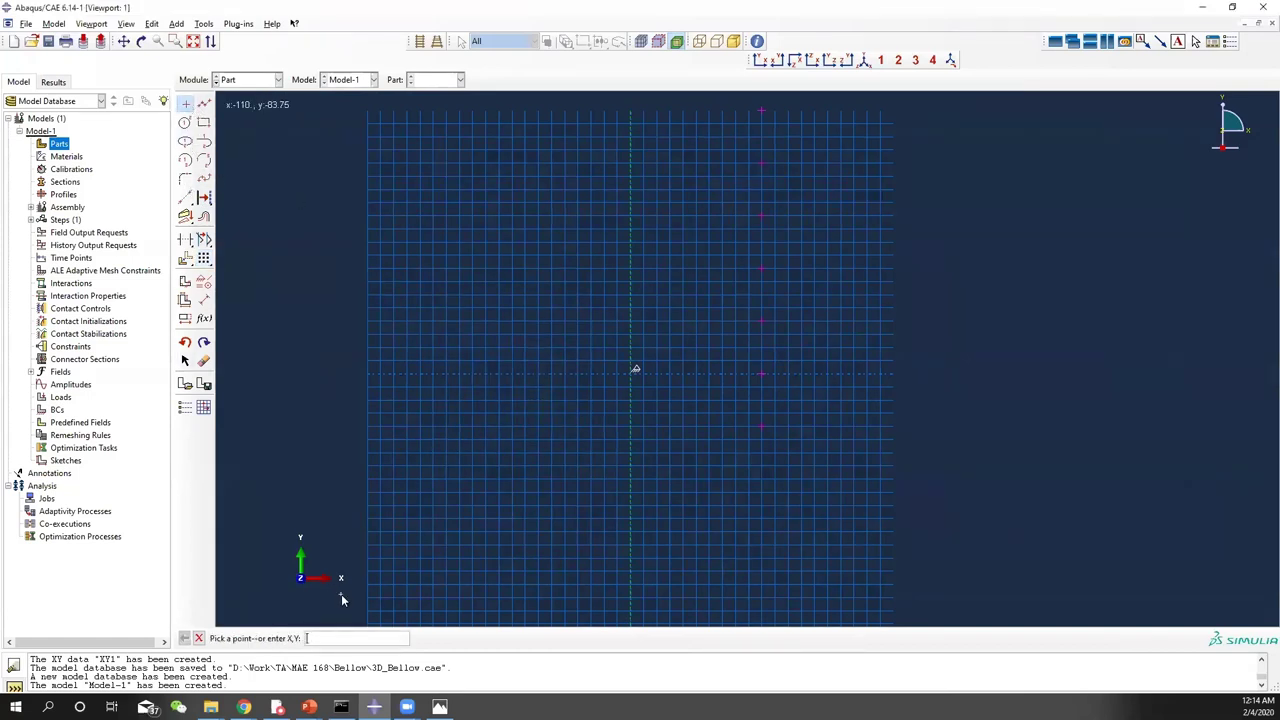
type("100,10")
key("Return")
left_click(203, 258)
left_click(894, 347)
left_click(323, 638)
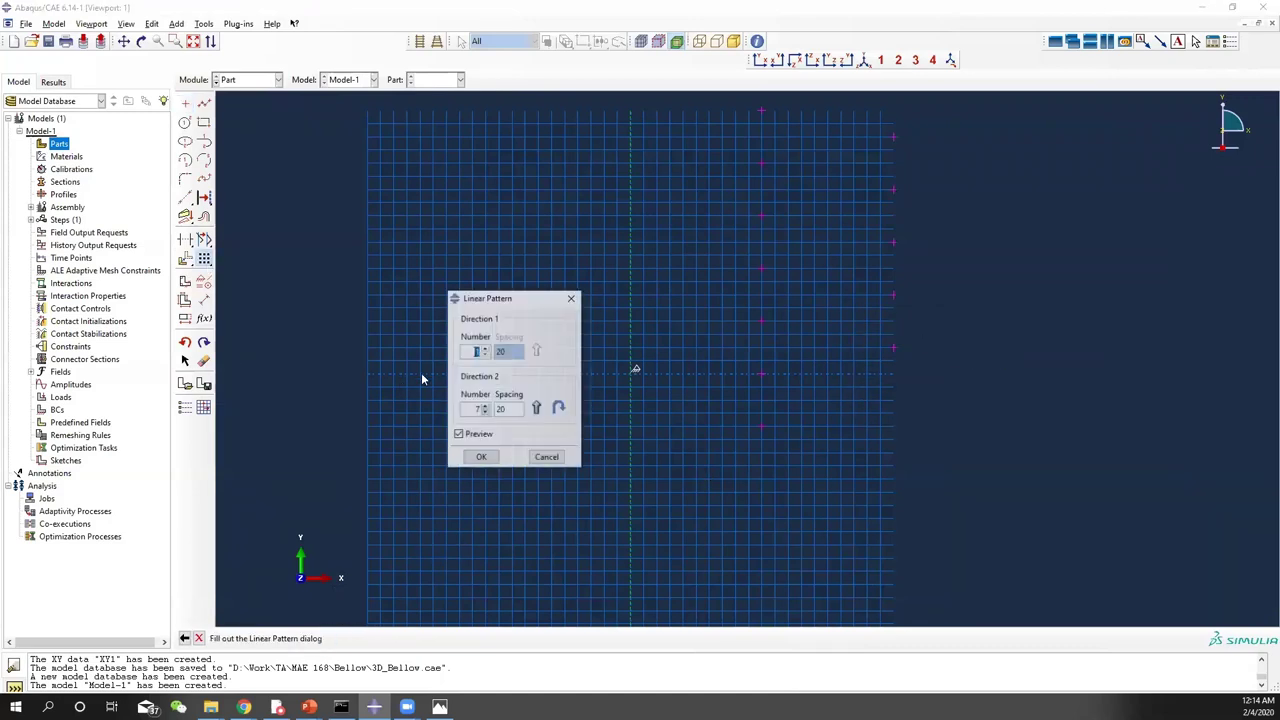
double_click(477, 410)
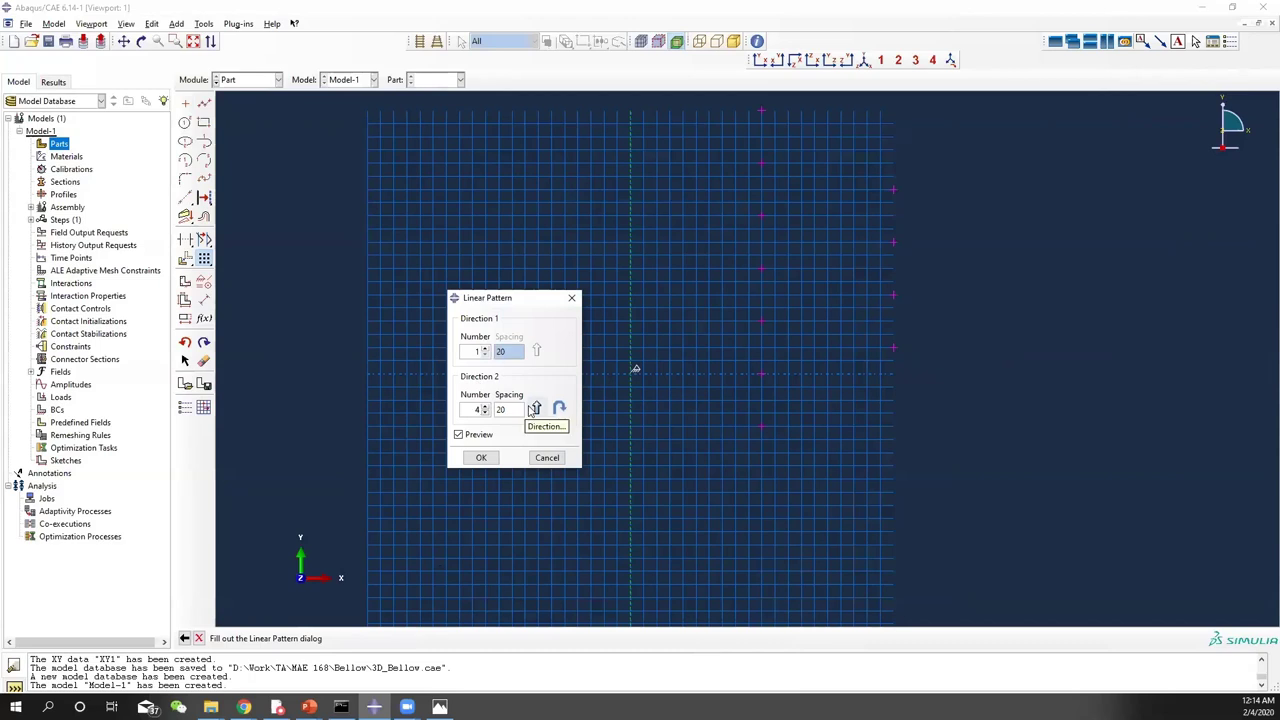
left_click(481, 457)
Sketch the zigzag bellow profile with connected lines through both point columns, with vertical end segments at x = 50, and finish the wire section
left_click(204, 103)
left_click(762, 426)
left_click(765, 376)
left_click(895, 346)
left_click(763, 318)
left_click(895, 294)
left_click(763, 266)
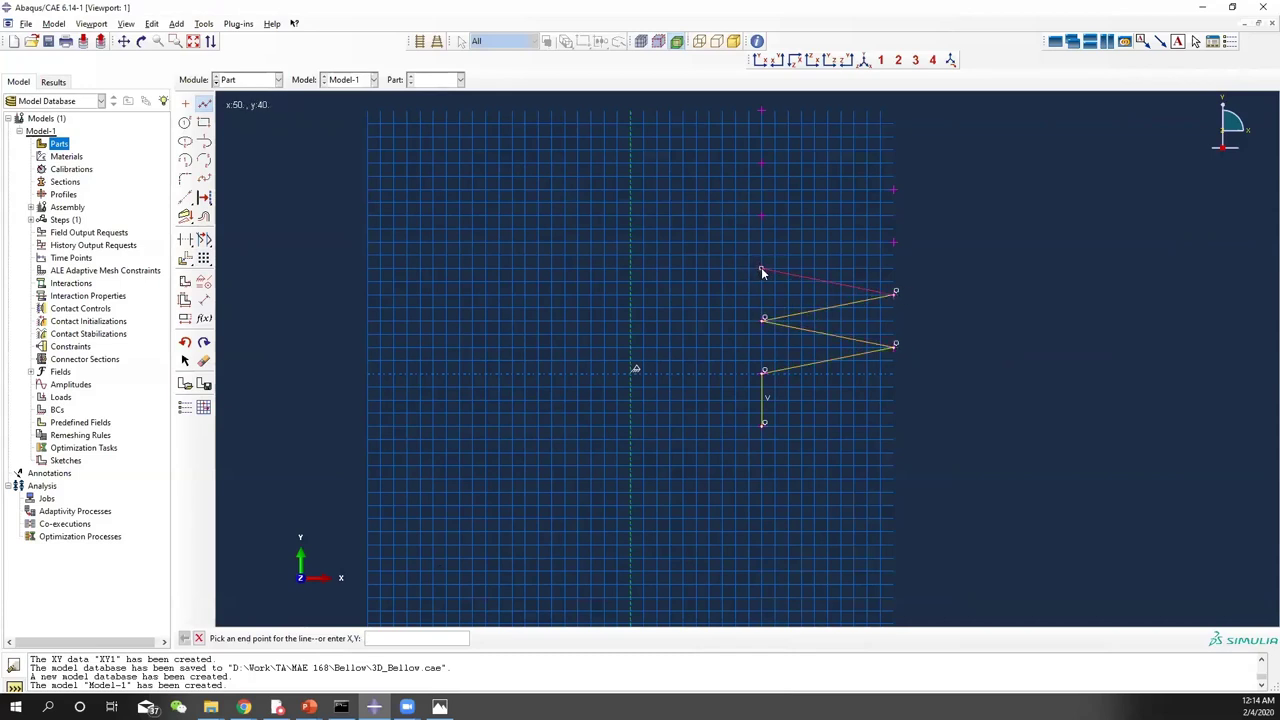
left_click(894, 241)
left_click(764, 213)
left_click(895, 188)
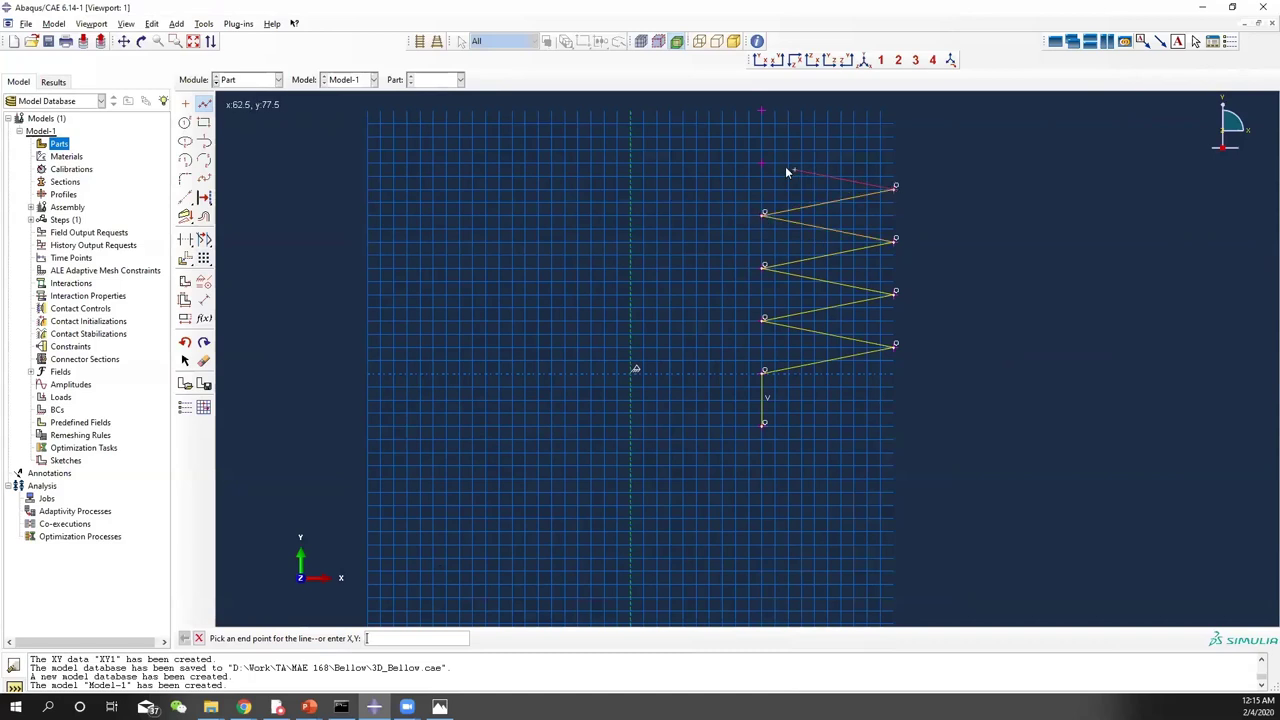
left_click(764, 160)
left_click(763, 108)
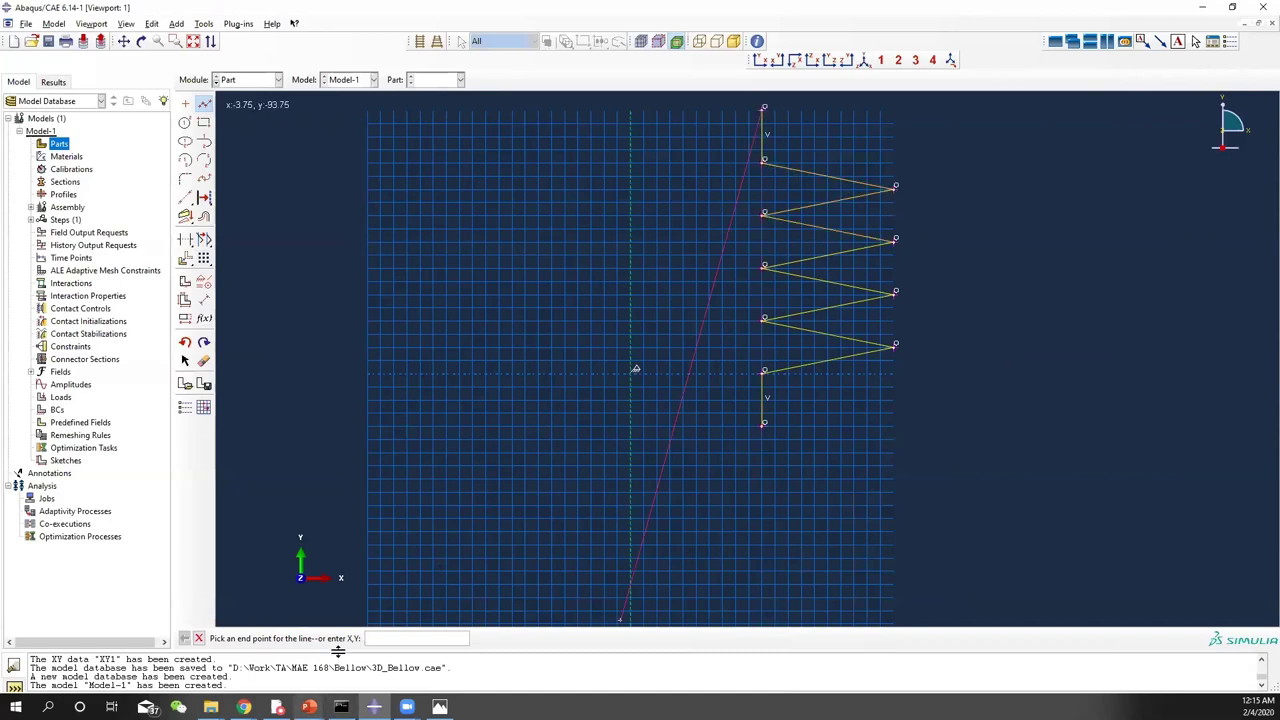
left_click(198, 638)
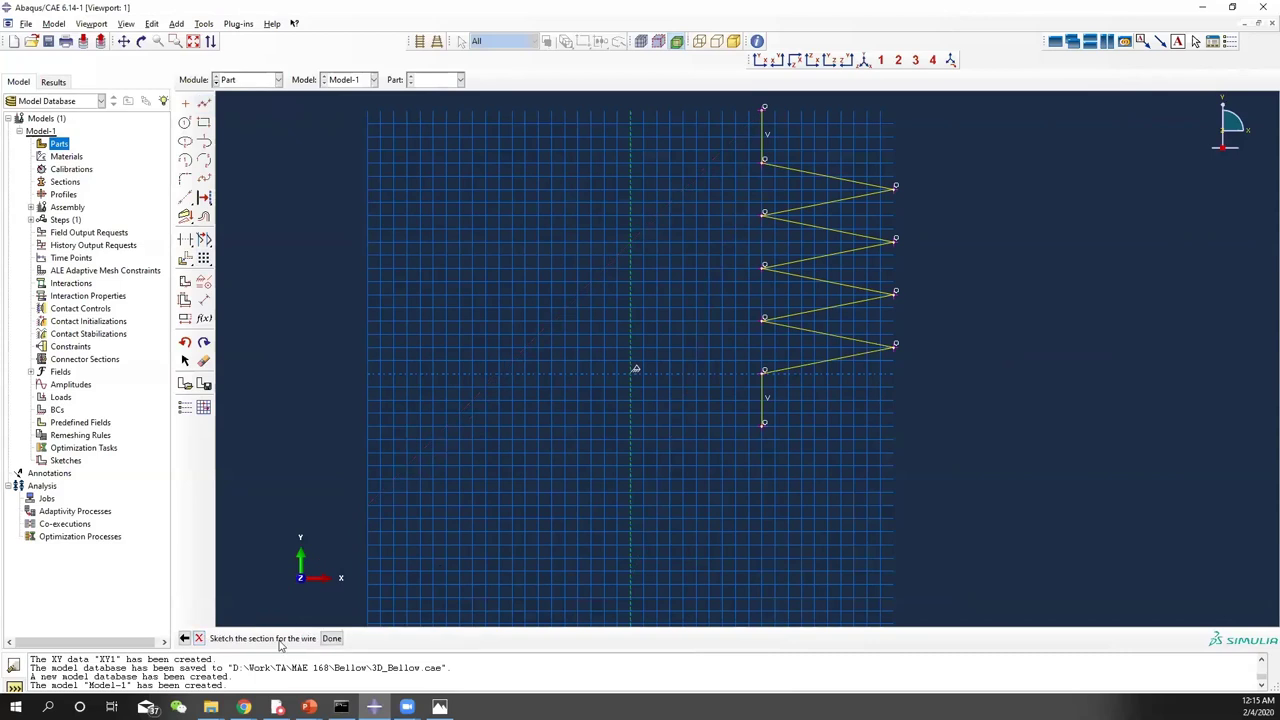
left_click(332, 638)
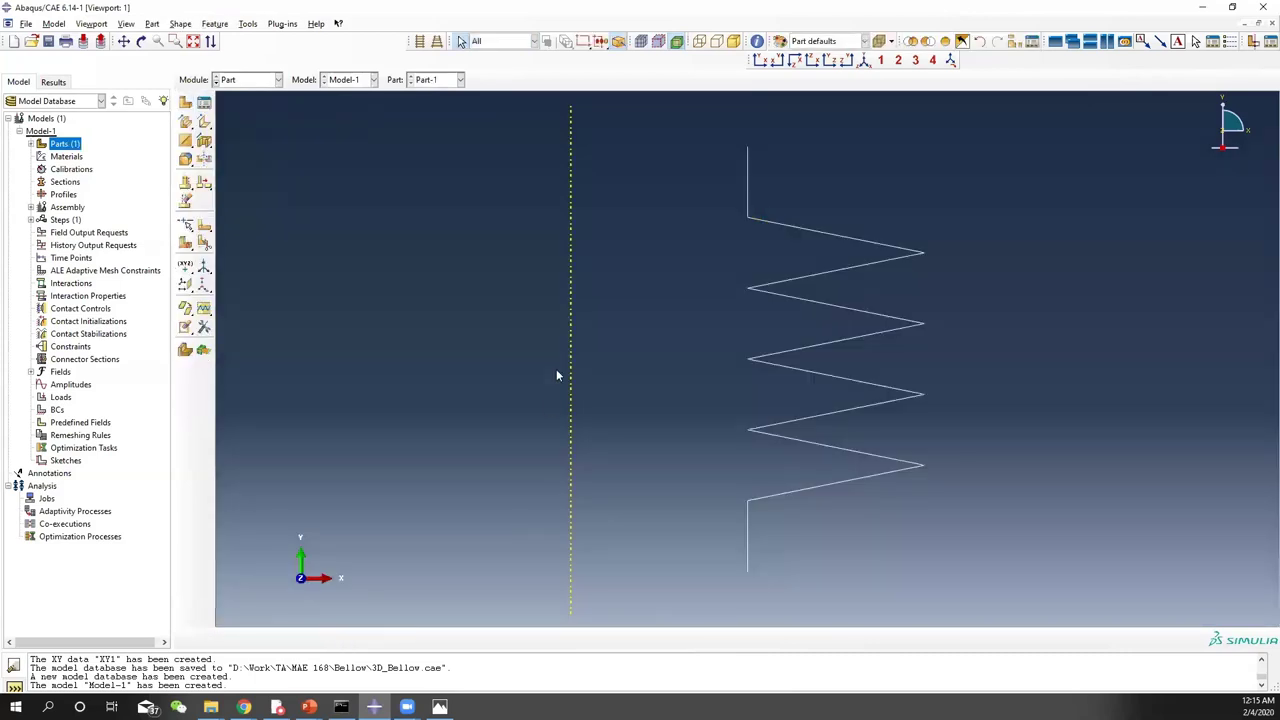
Open the section sketch of Part-1's Wire-1 feature for editing
scroll(936, 394, "up", 1)
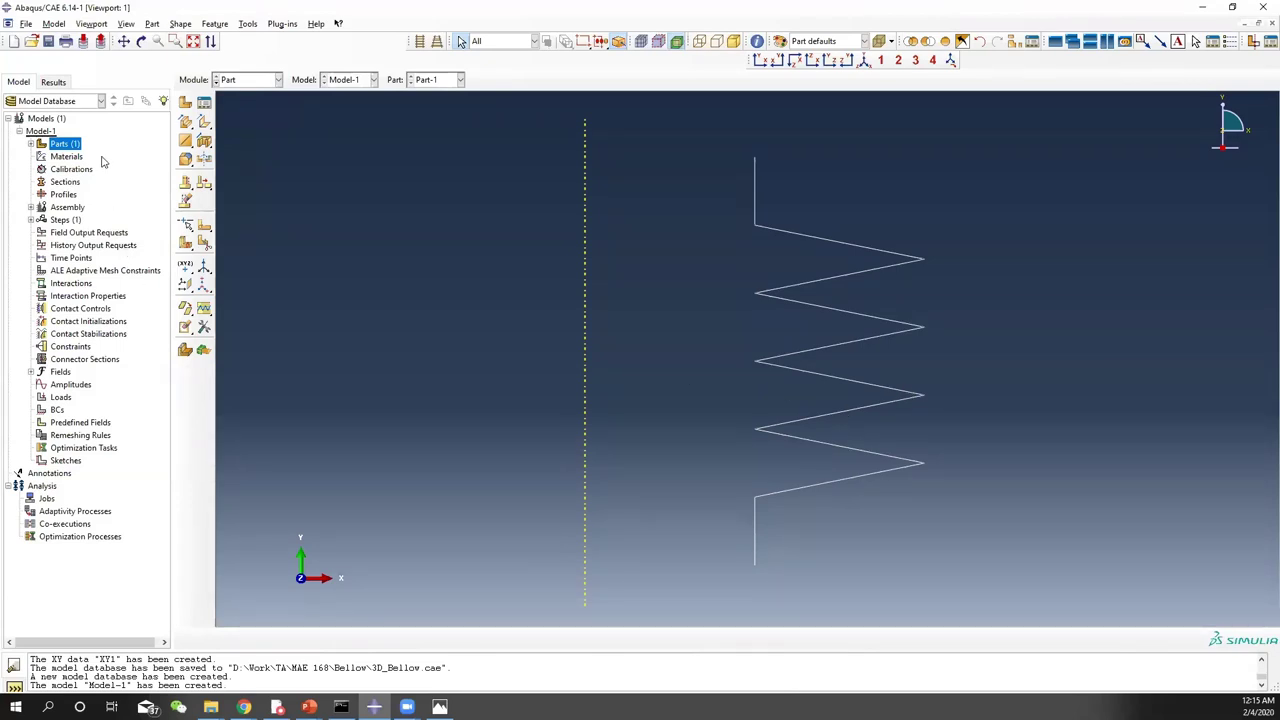
left_click(31, 144)
left_click(42, 157)
left_click(82, 182)
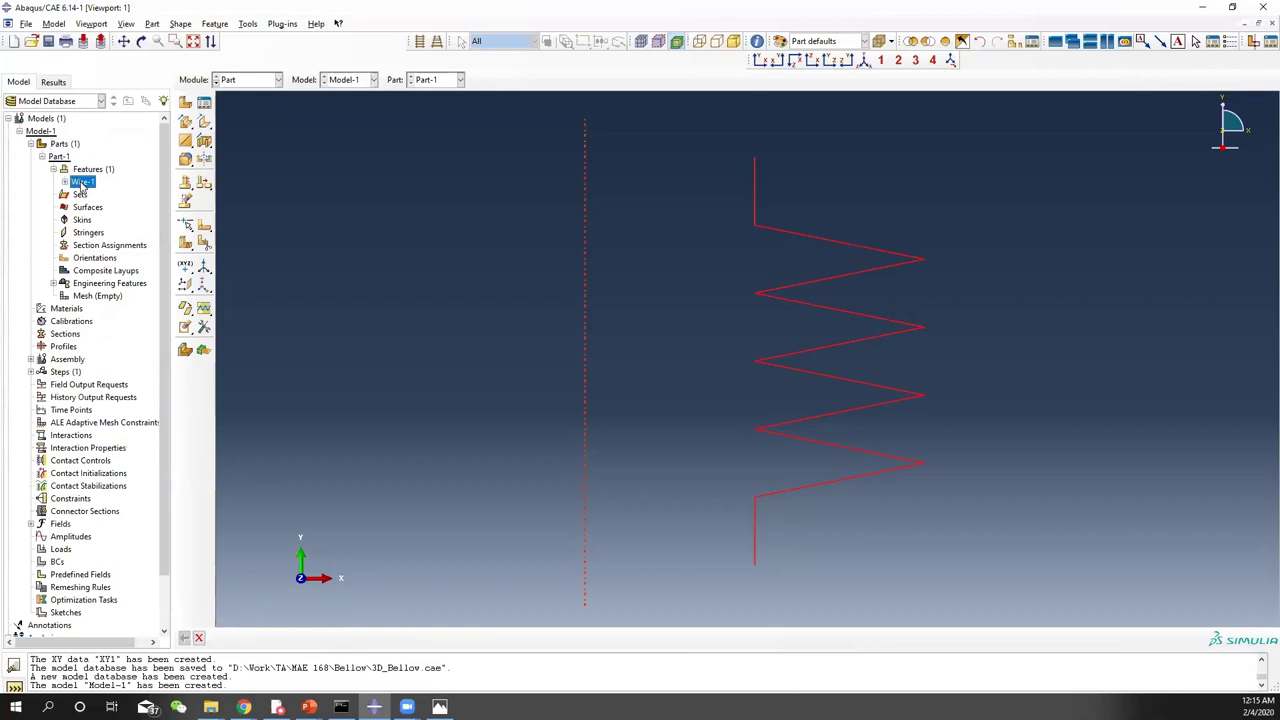
right_click(83, 184)
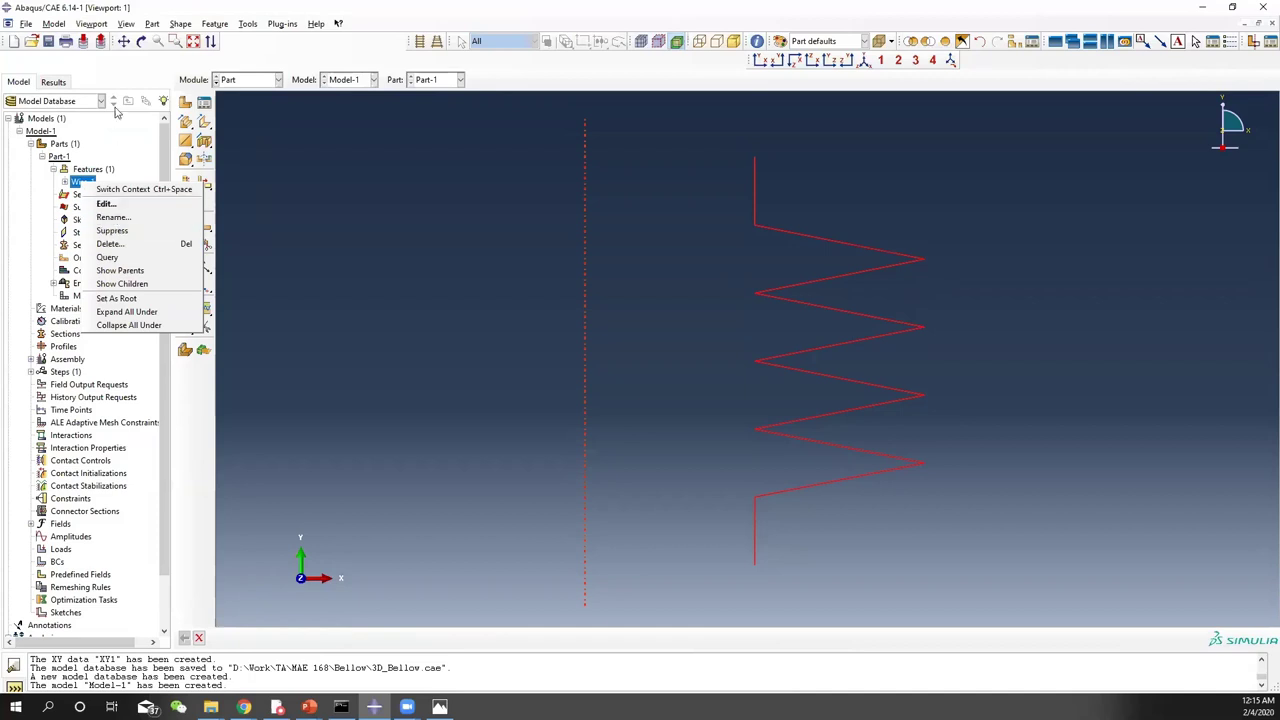
left_click(119, 150)
left_click(64, 182)
right_click(102, 195)
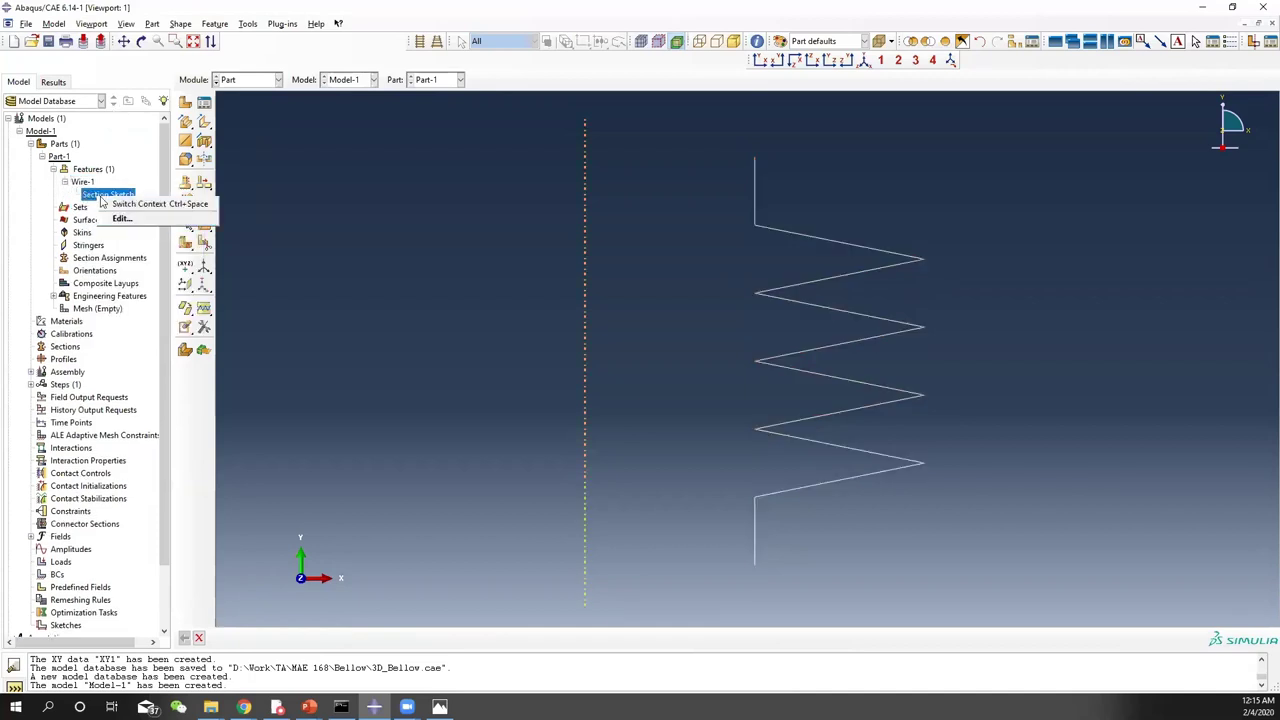
left_click(121, 218)
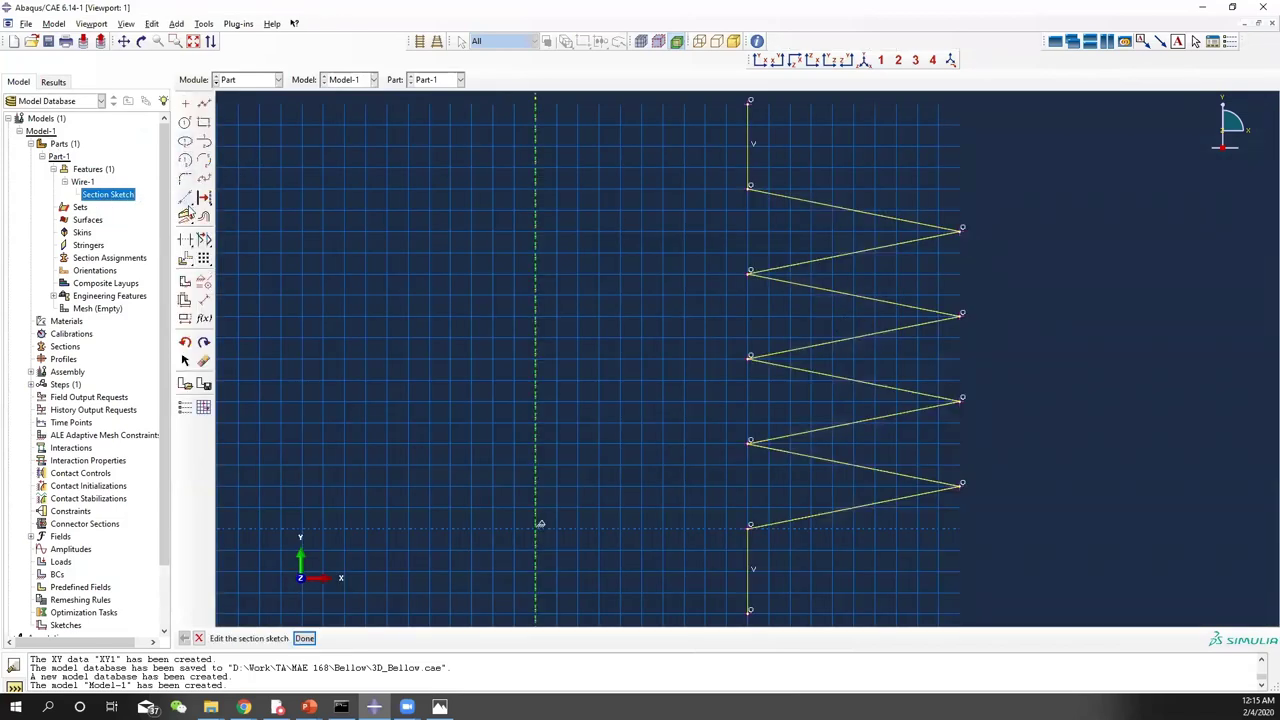
Fillet every corner of the zigzag bellow profile with radius 3, including the junctions with both vertical end segments
left_click(186, 180)
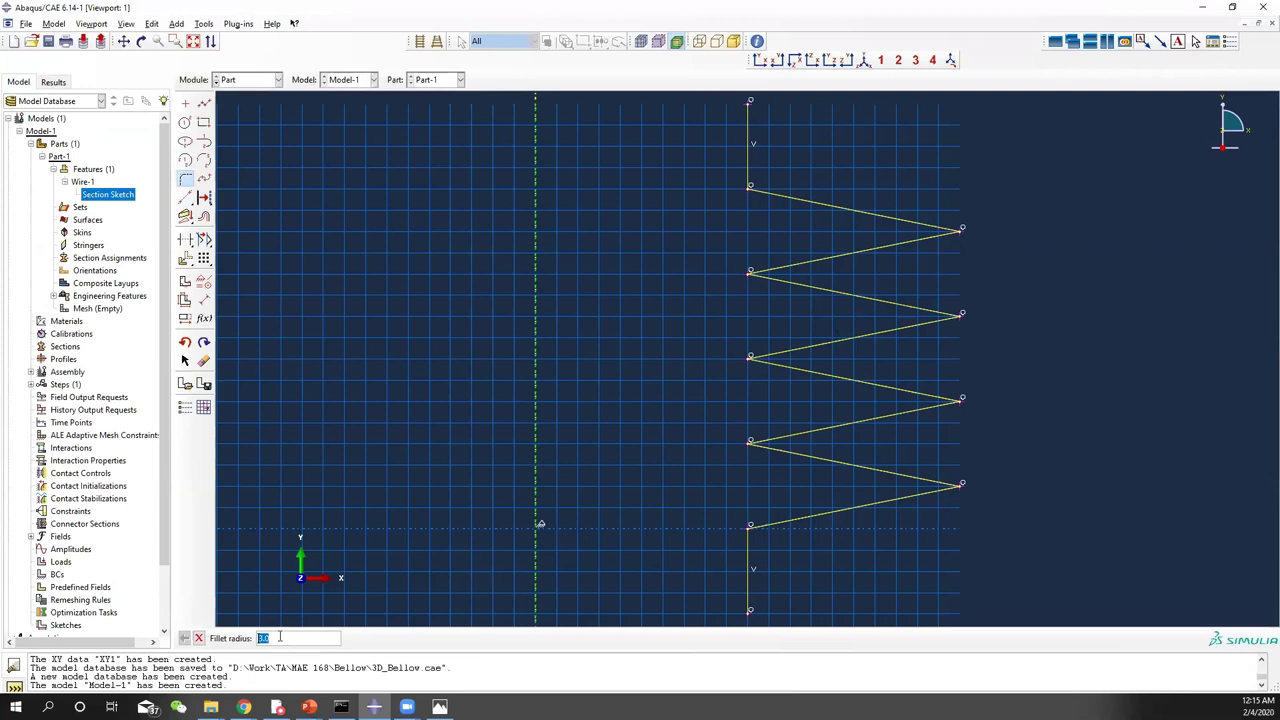
key("Return")
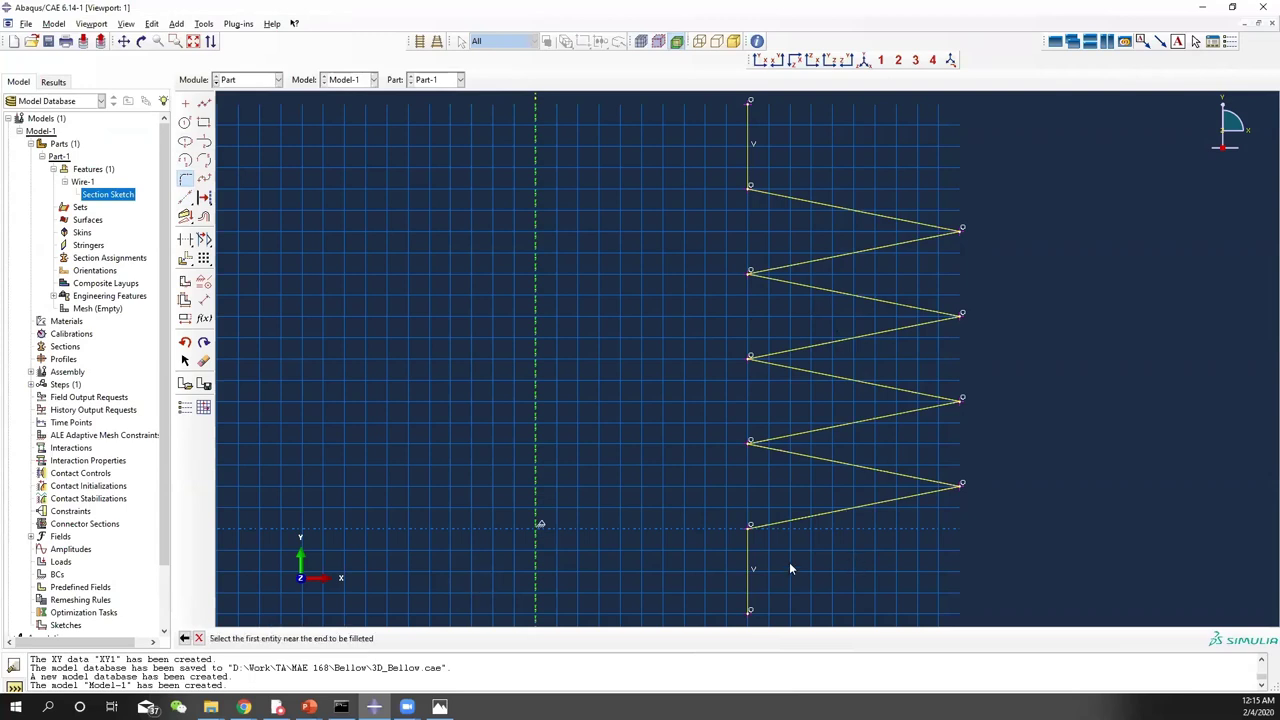
left_click(792, 521)
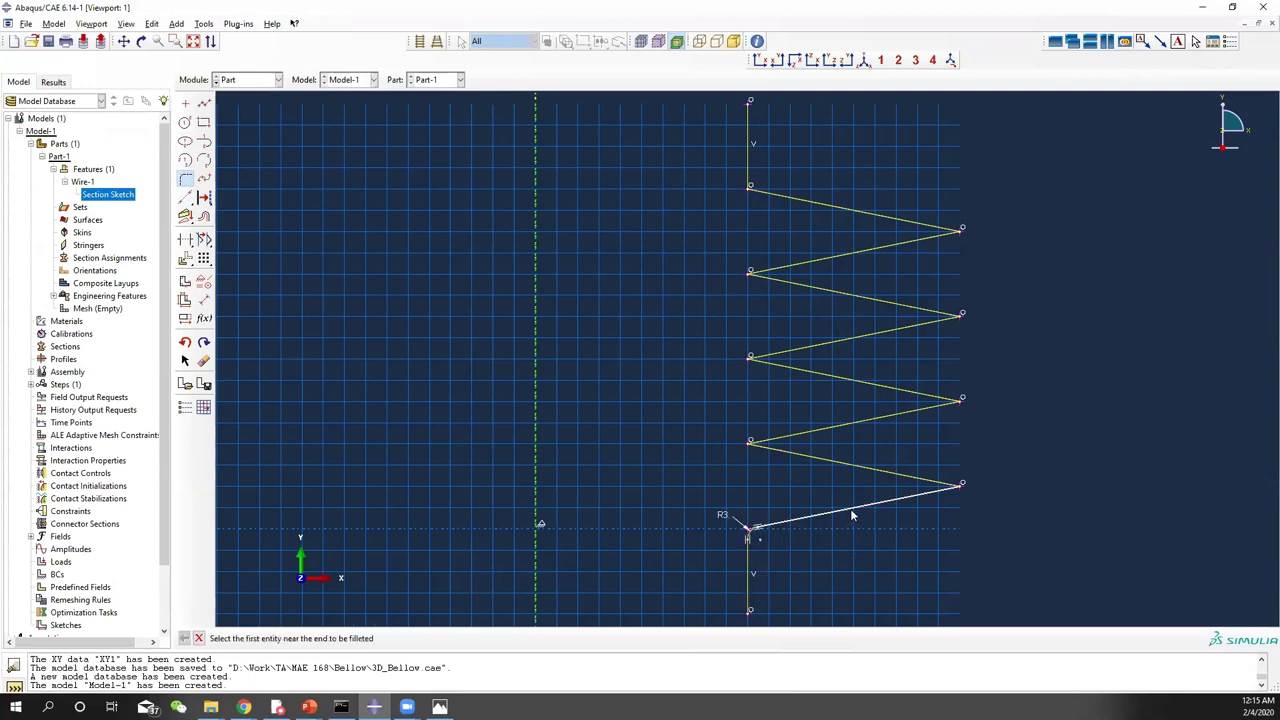
left_click(857, 464)
left_click(850, 461)
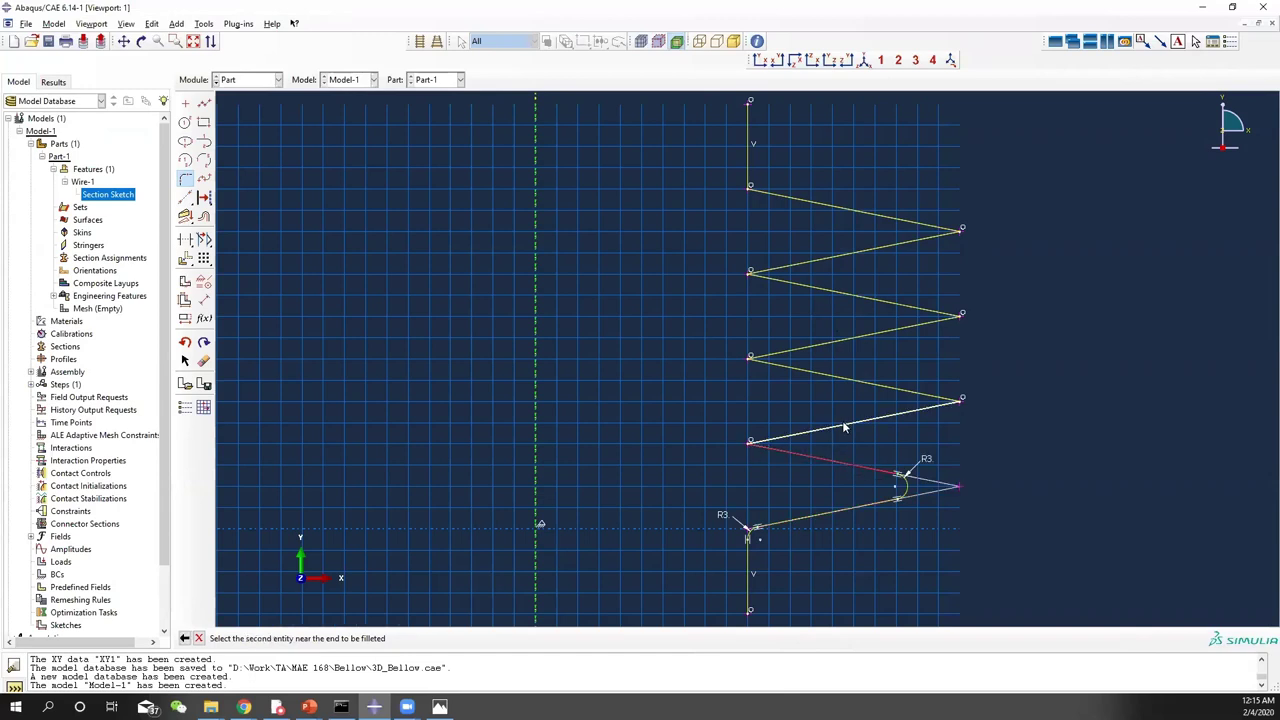
left_click(845, 427)
left_click(845, 427)
left_click(848, 378)
left_click(848, 377)
left_click(852, 342)
left_click(853, 341)
left_click(853, 293)
left_click(853, 292)
left_click(849, 258)
left_click(858, 251)
left_click(843, 207)
left_click(842, 205)
left_click(746, 160)
left_click(198, 638)
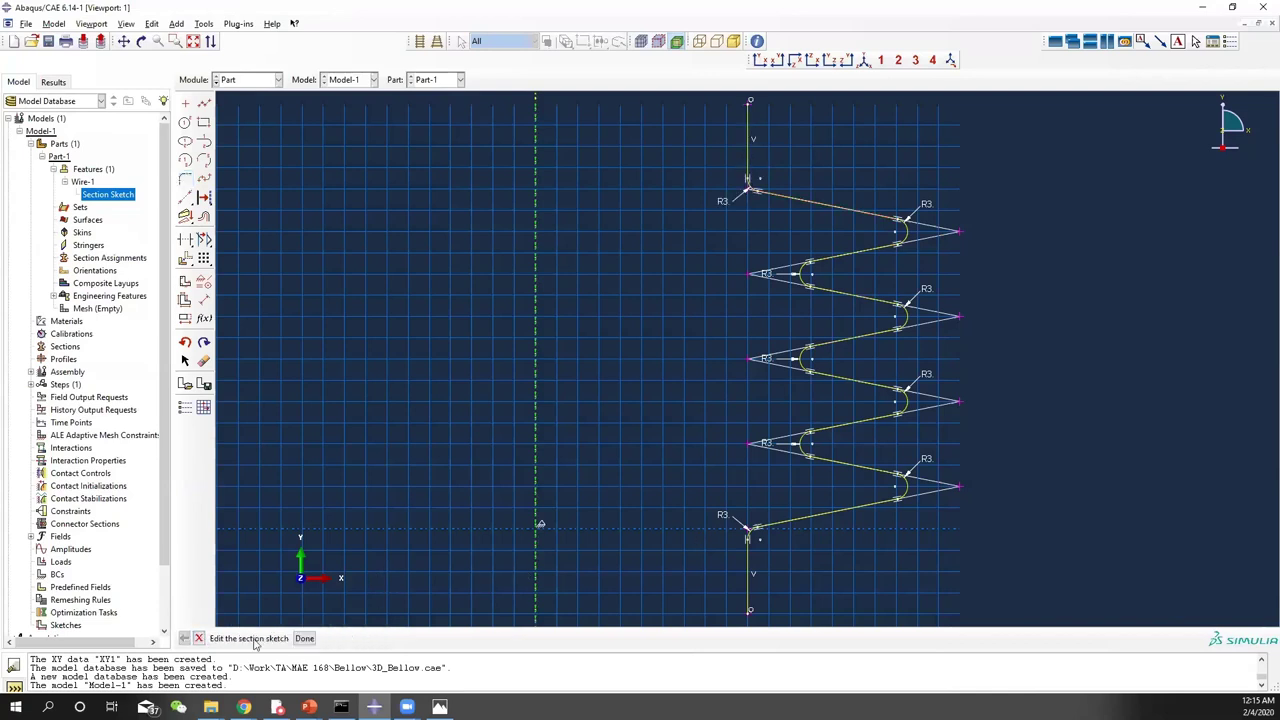
Finish the section sketch edit and regenerate Part-1's features
left_click(306, 639)
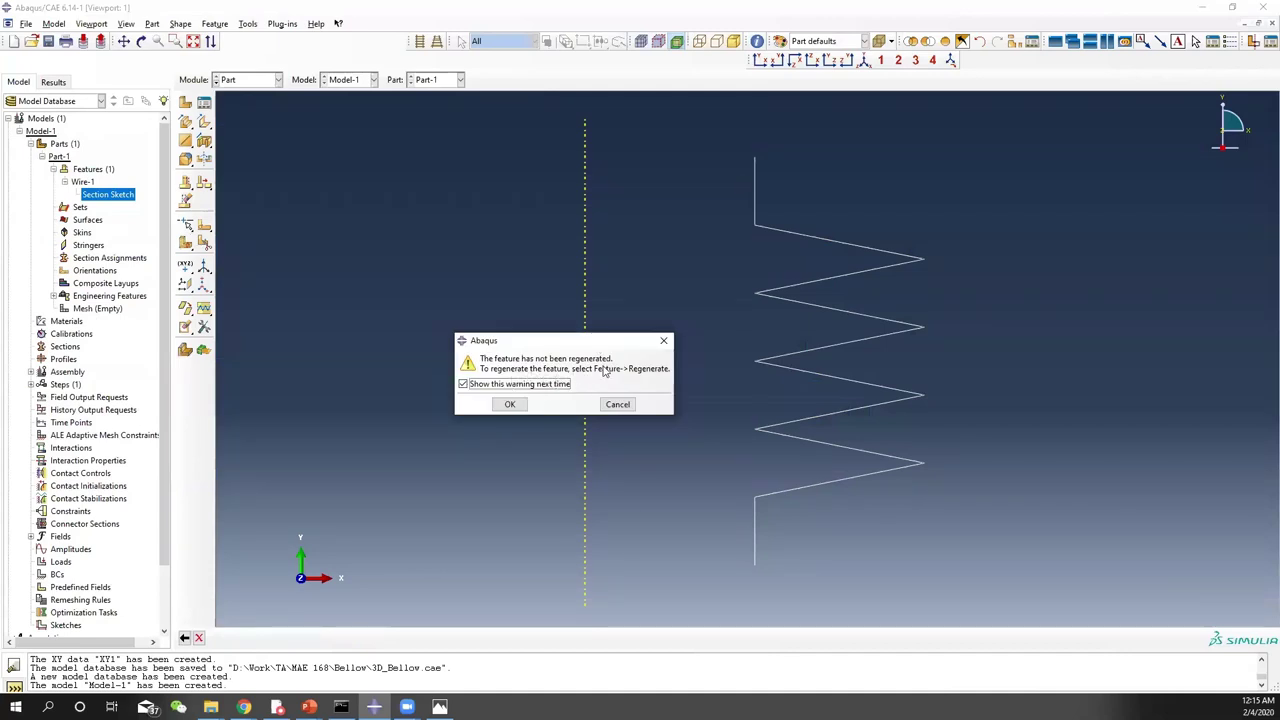
left_click(510, 405)
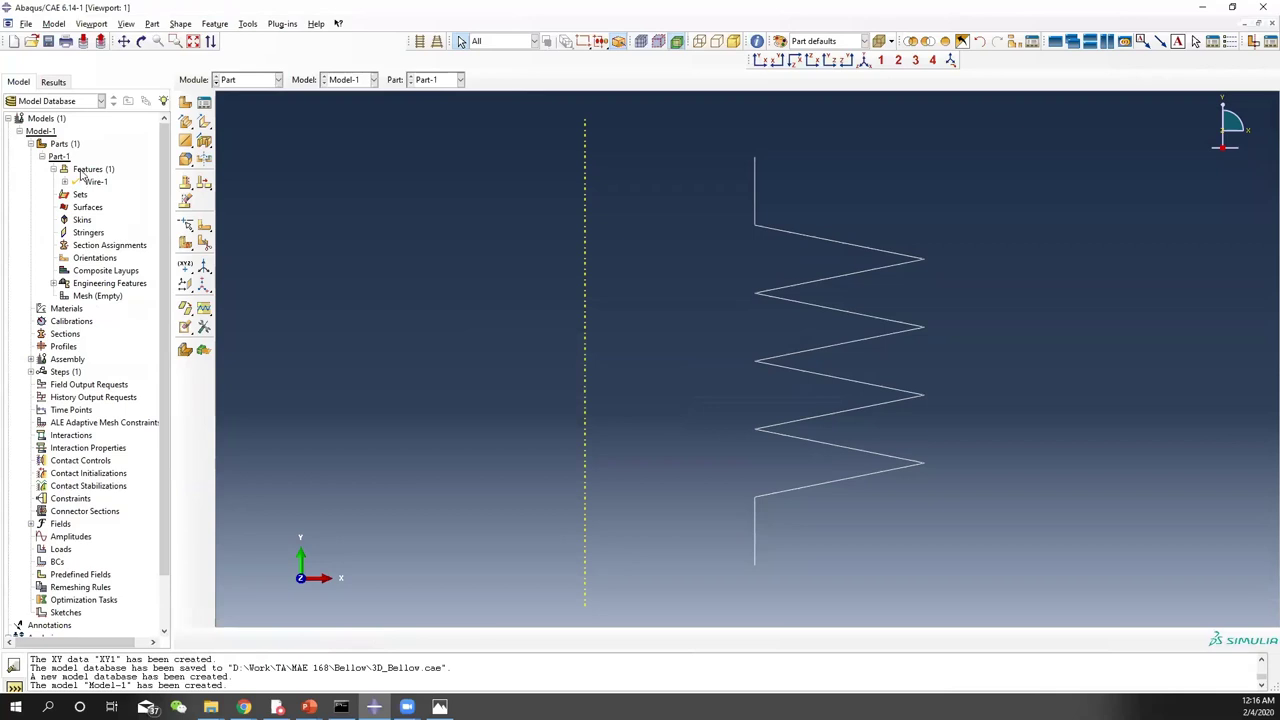
right_click(84, 170)
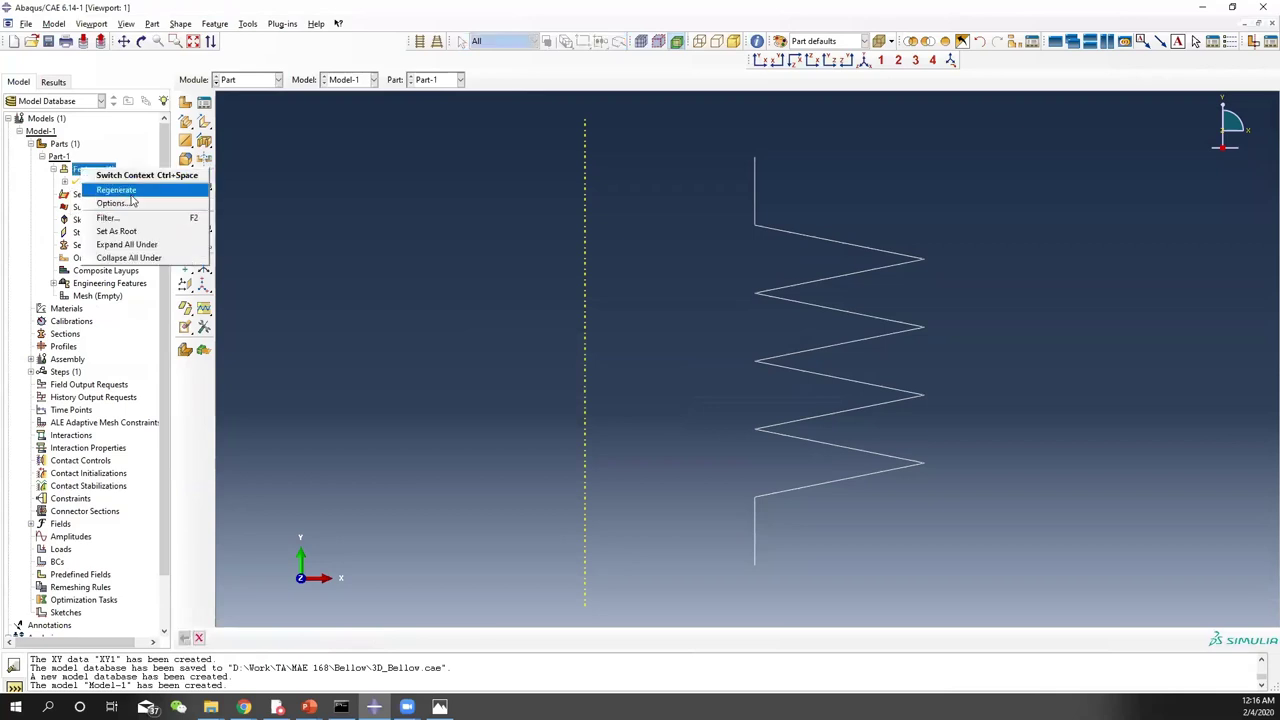
left_click(130, 192)
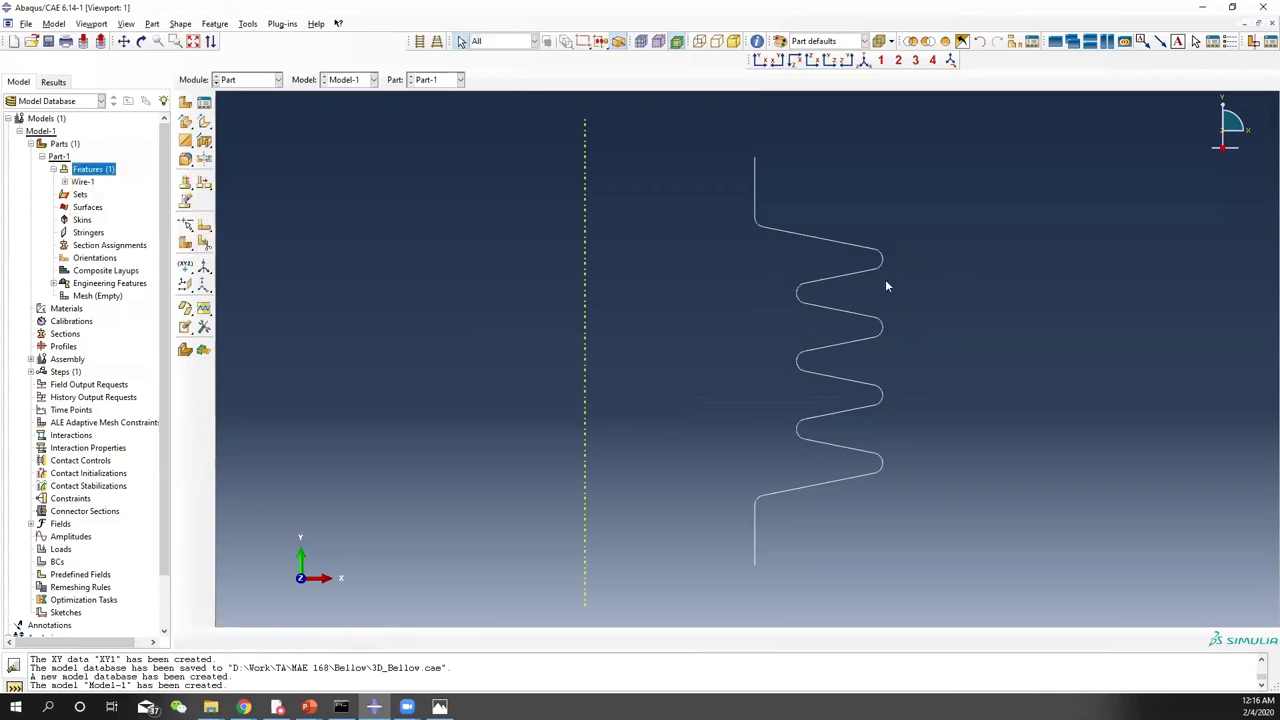
Create a material named PE in the Property module with isotropic elasticity, Young's modulus 100 and Poisson's ratio 0.35
left_click_drag(866, 423, 817, 383, "ctrl+alt")
left_click(259, 80)
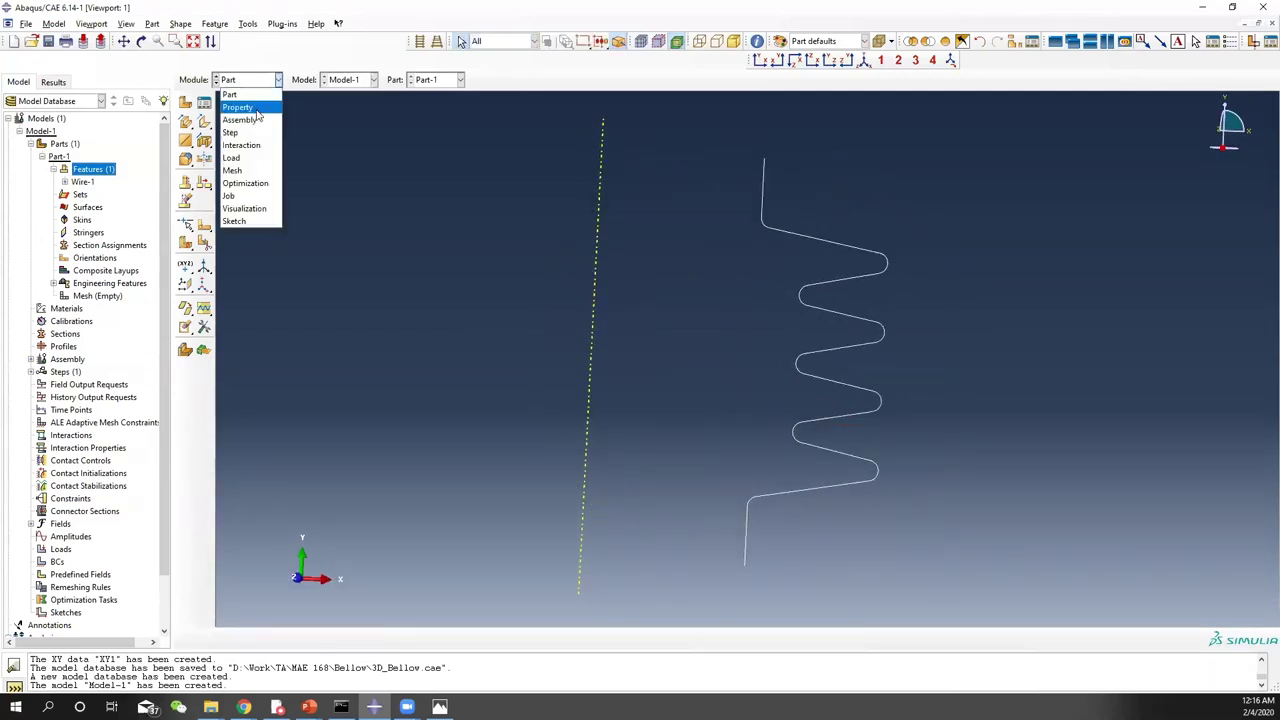
left_click(258, 107)
left_click(204, 102)
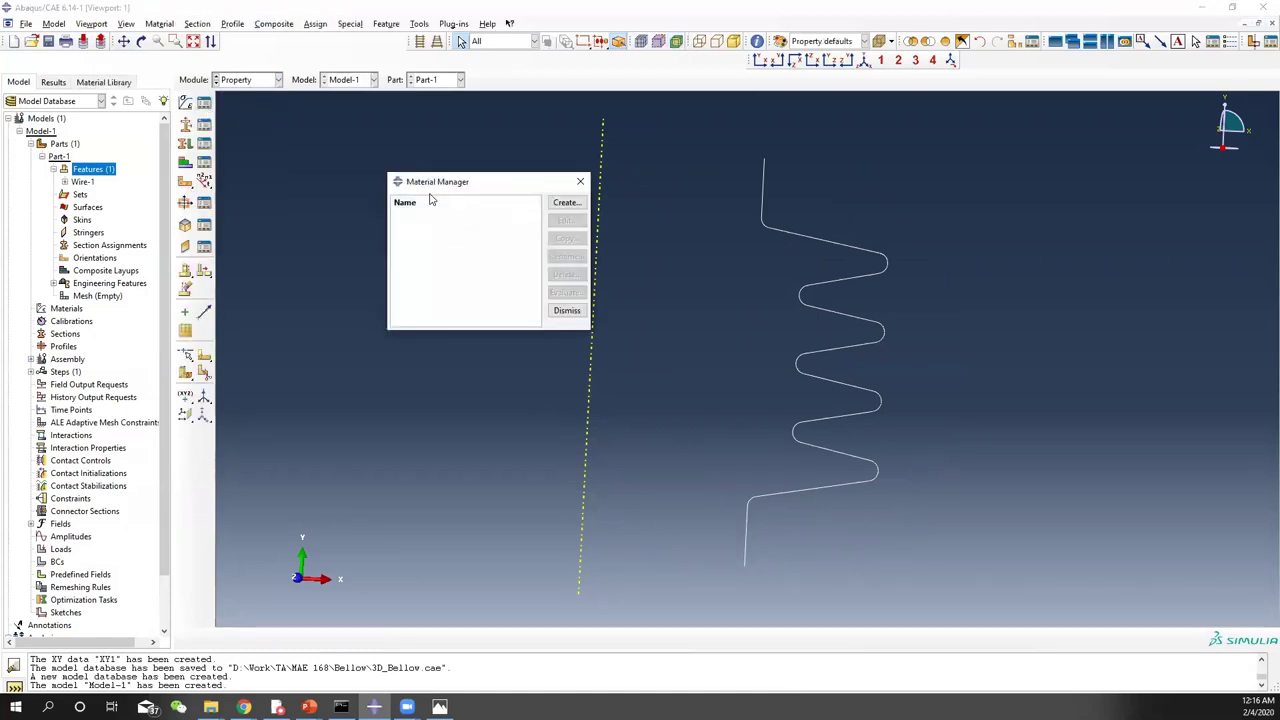
left_click(566, 203)
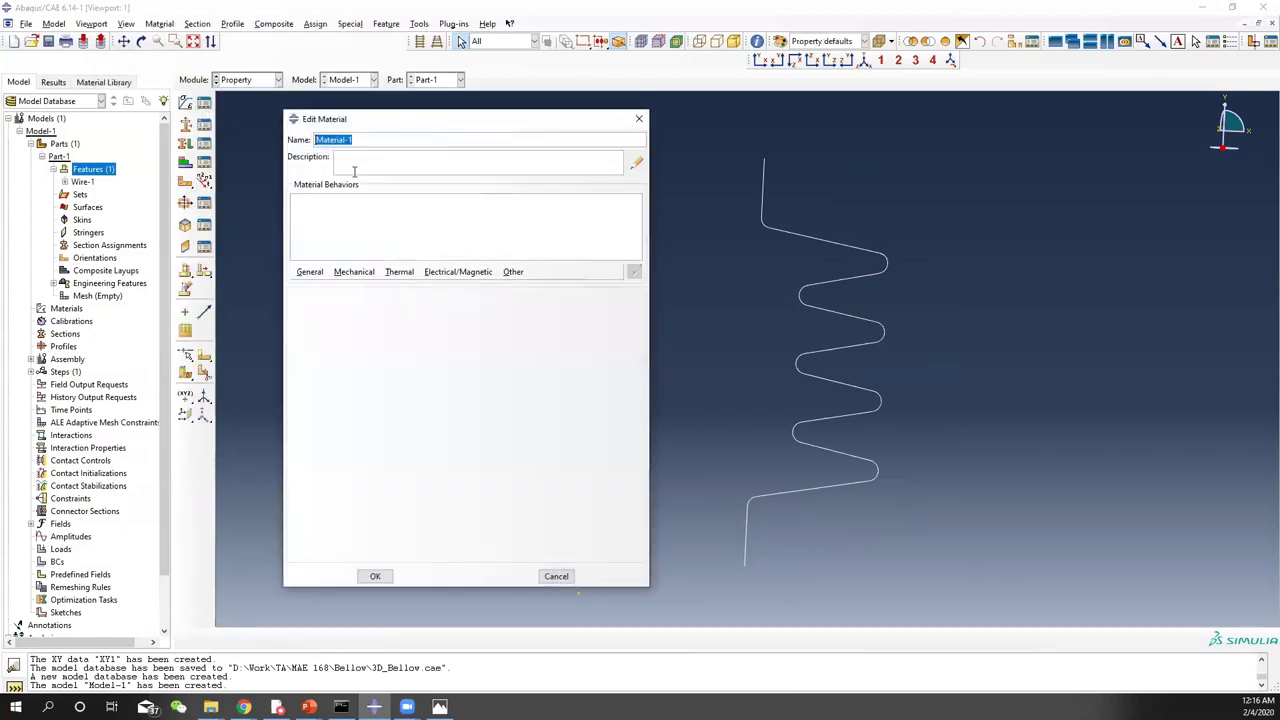
type("PE")
left_click(354, 272)
mouse_move(400, 286)
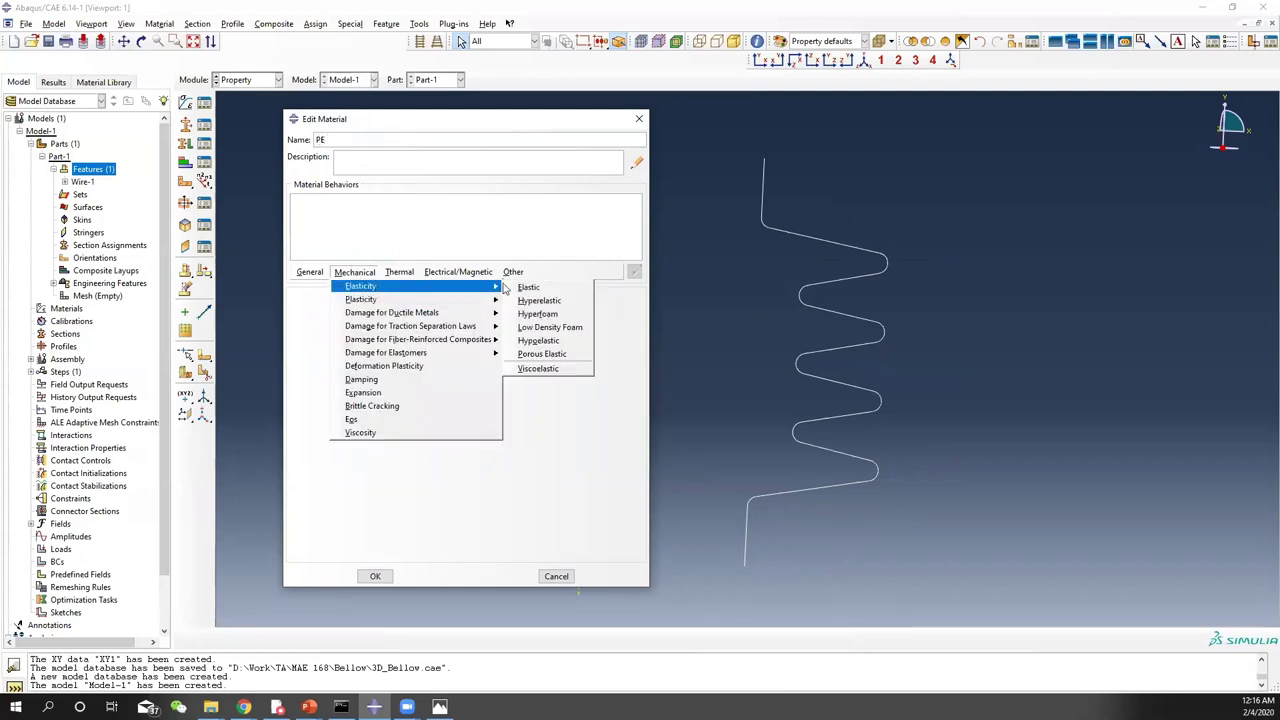
left_click(530, 287)
left_click(338, 452)
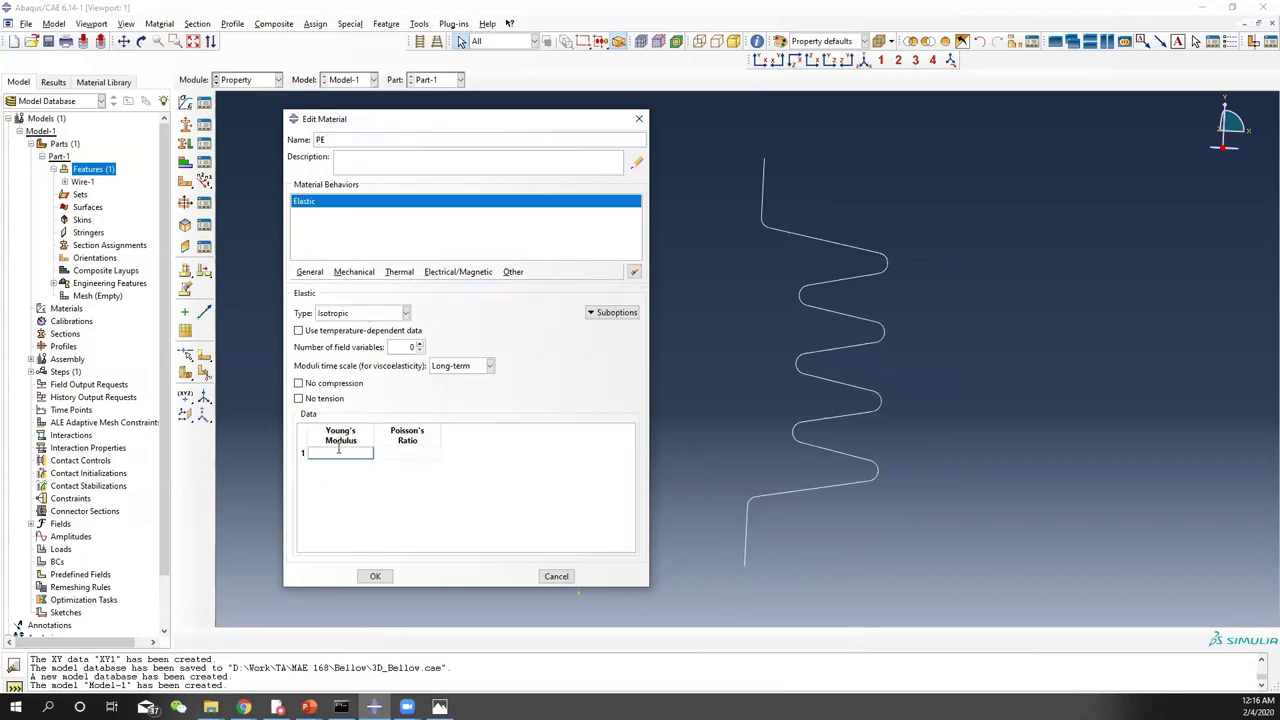
type("100")
key("Tab")
type("0.35")
left_click(375, 576)
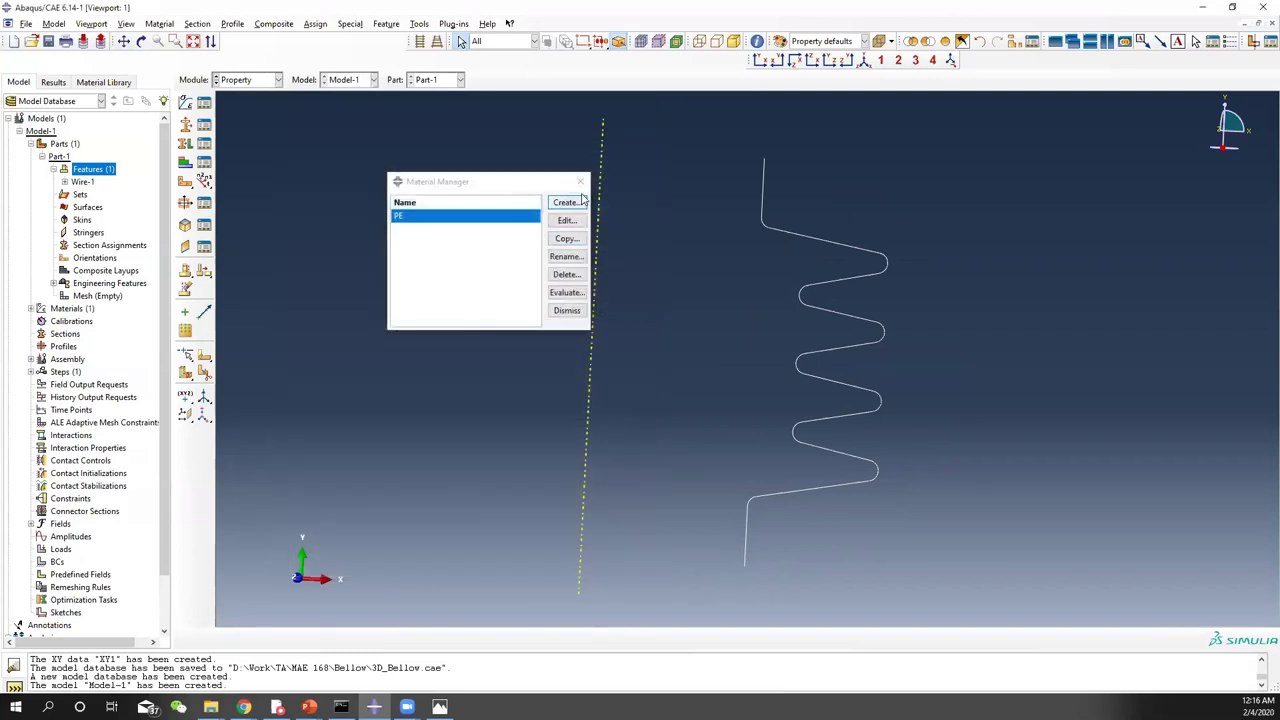
left_click(581, 182)
Create a homogeneous shell section named PE_sect with material PE, keeping Simpson integration with 5 thickness points
left_click(185, 124)
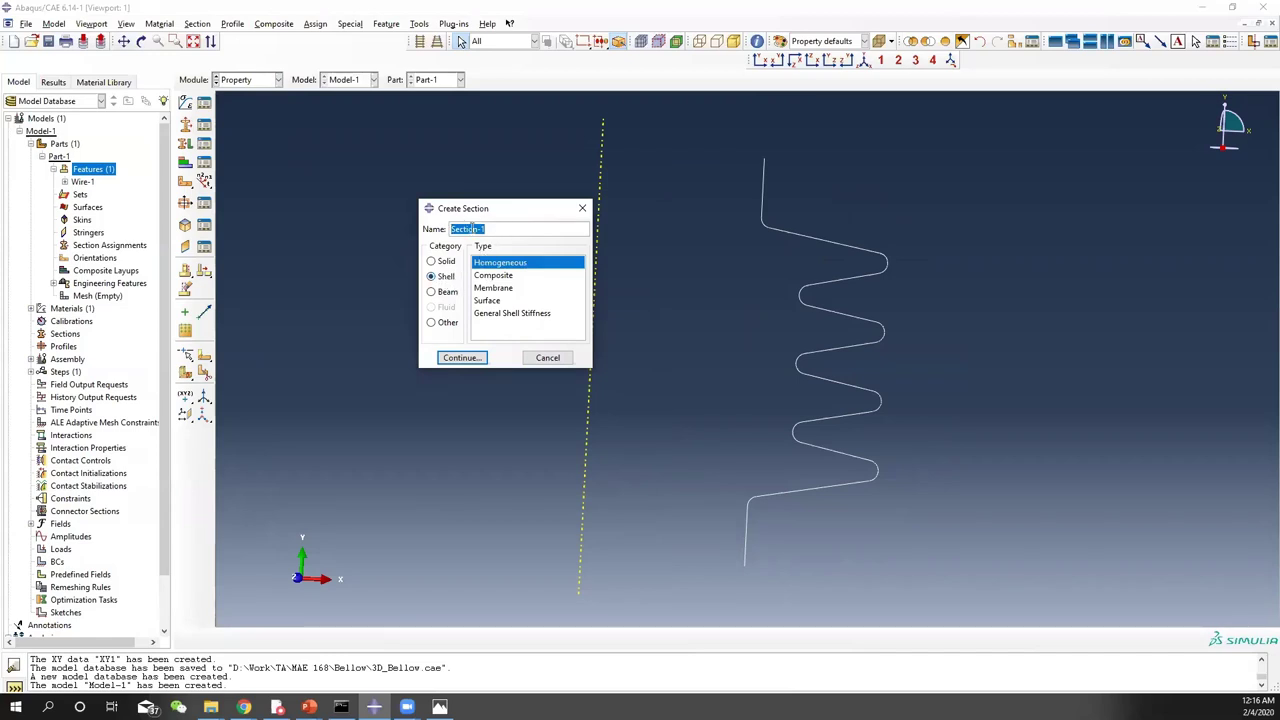
left_click_drag(501, 229, 371, 229)
type("PE_section")
key("BackSpace")
key("BackSpace")
key("BackSpace")
left_click(462, 357)
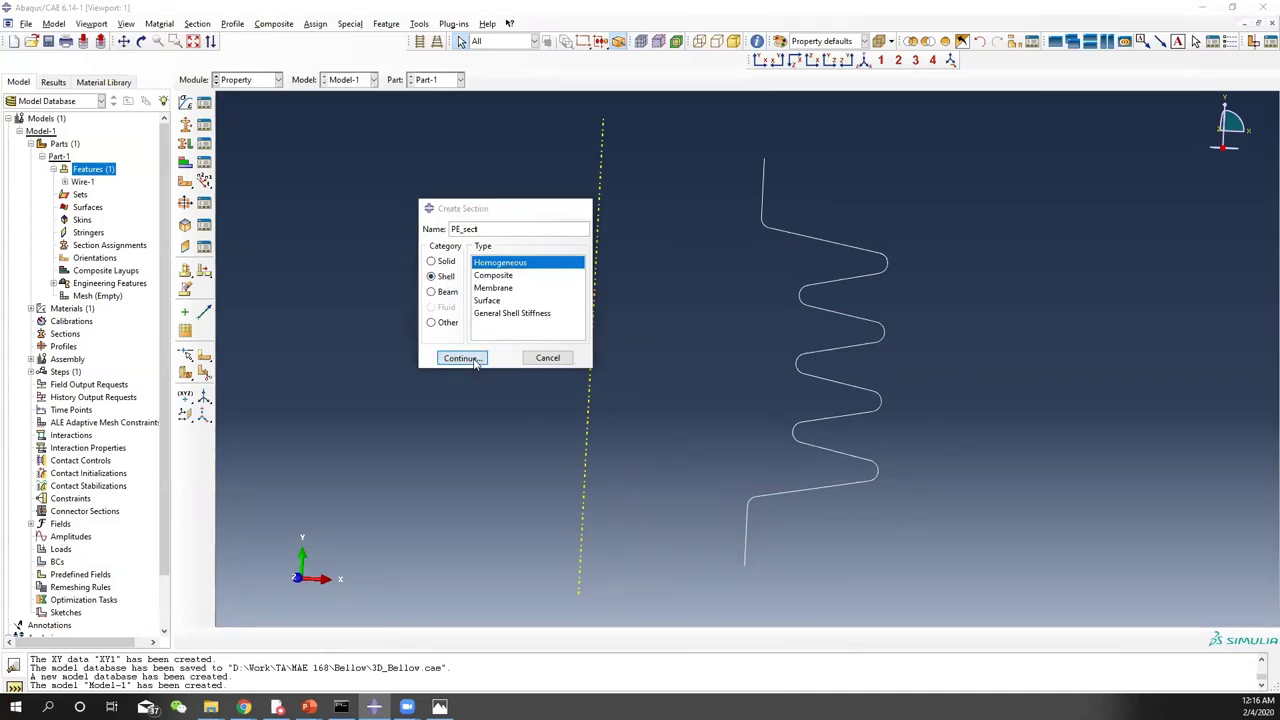
left_click(517, 333)
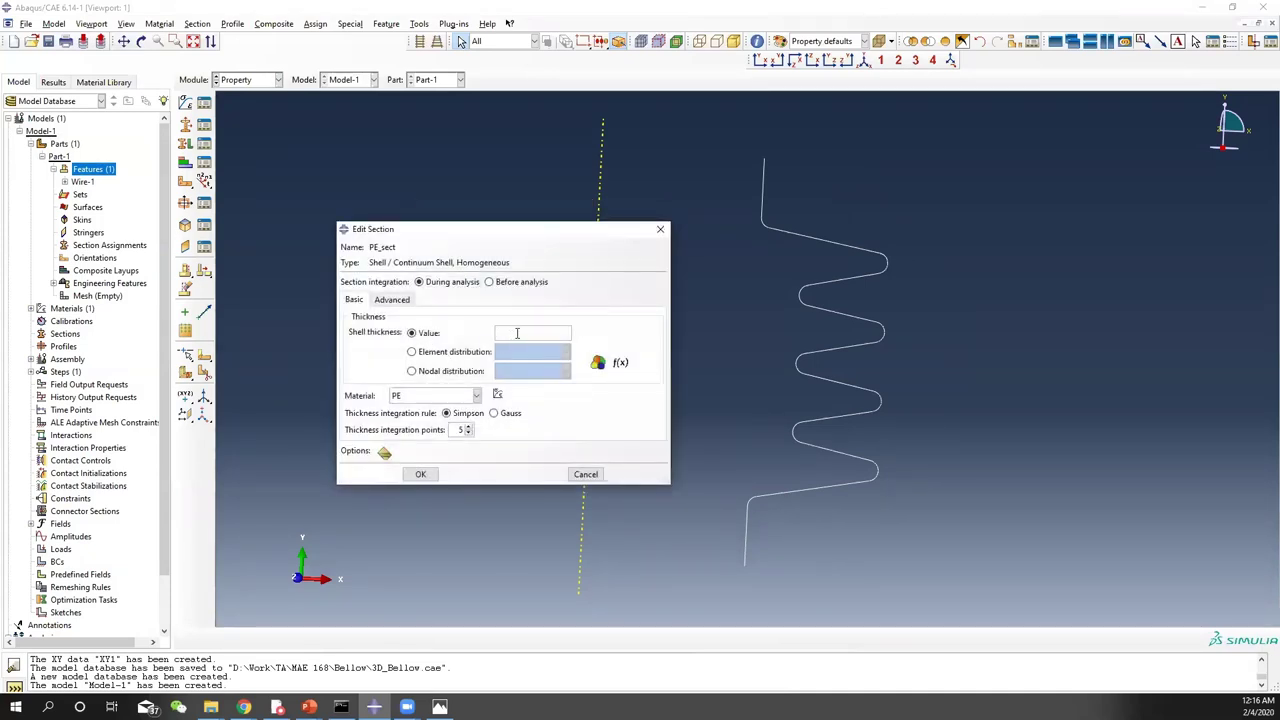
left_click(420, 474)
Assign section PE_sect to the entire bellow profile with the middle surface as shell offset
left_click(203, 144)
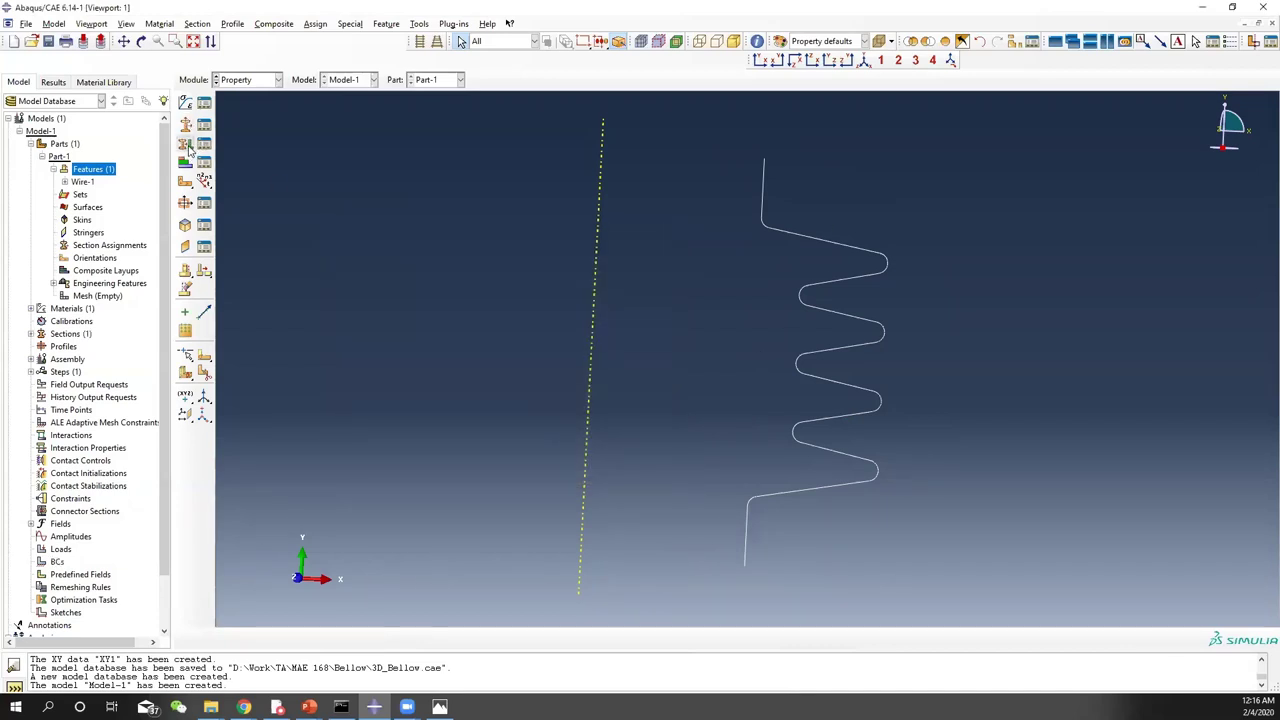
left_click_drag(691, 152, 1020, 626)
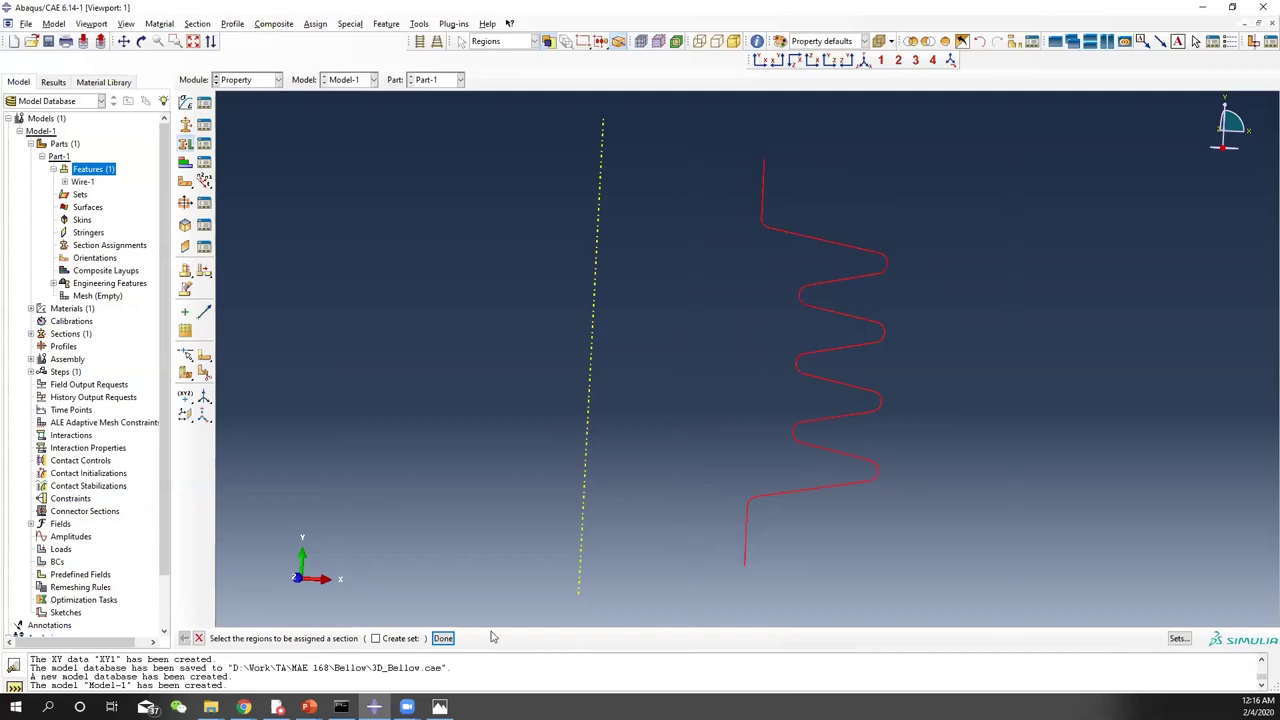
left_click(443, 638)
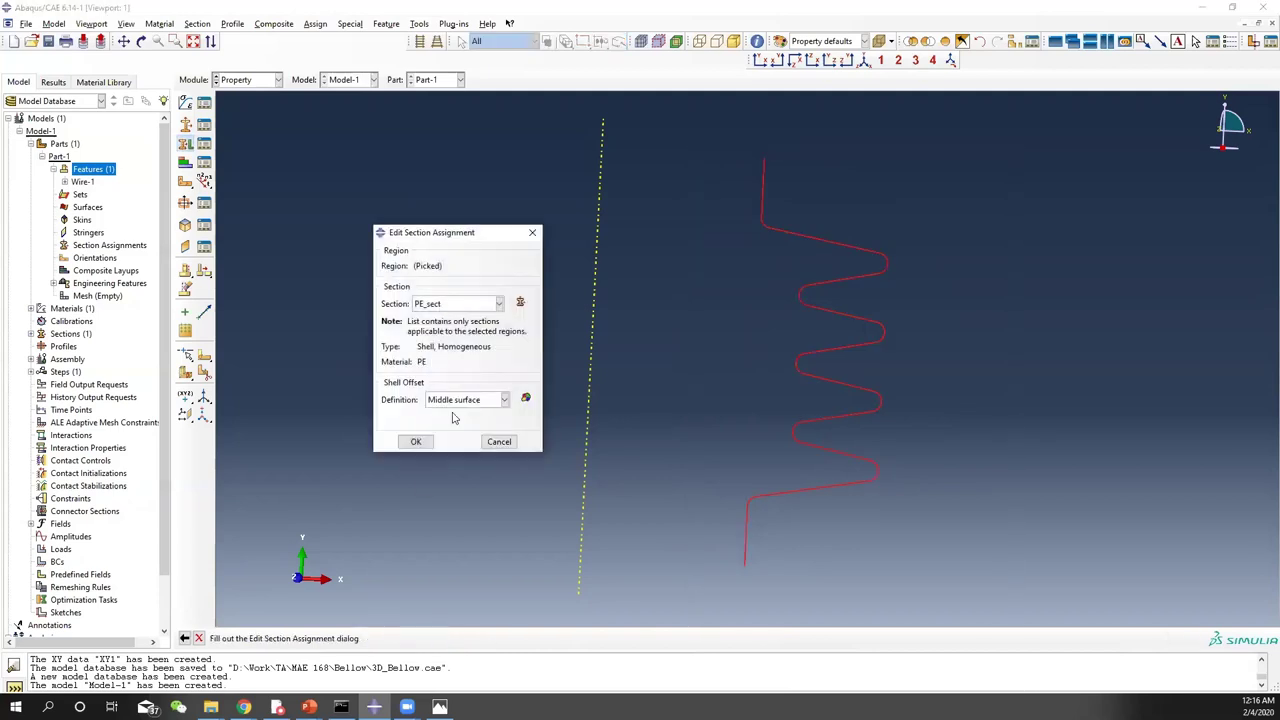
left_click(416, 441)
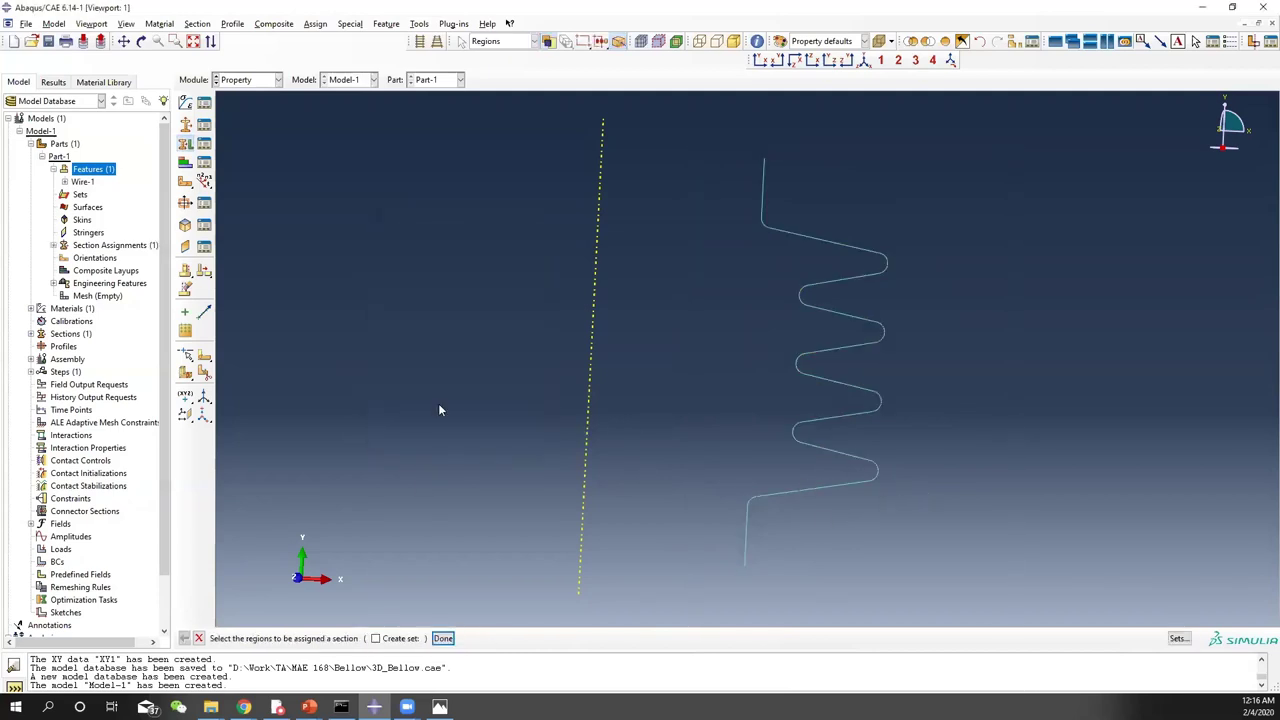
Create an independent instance of Part-1 in the Assembly module
left_click(259, 82)
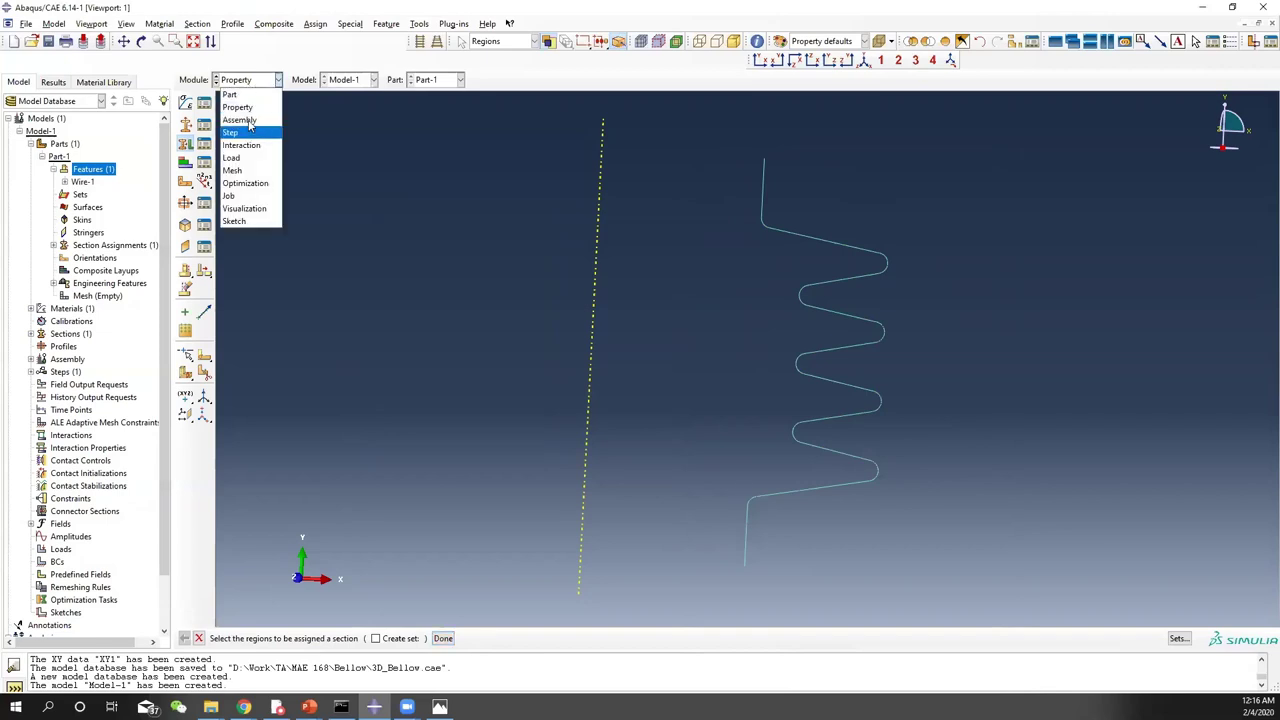
left_click(243, 120)
left_click(185, 102)
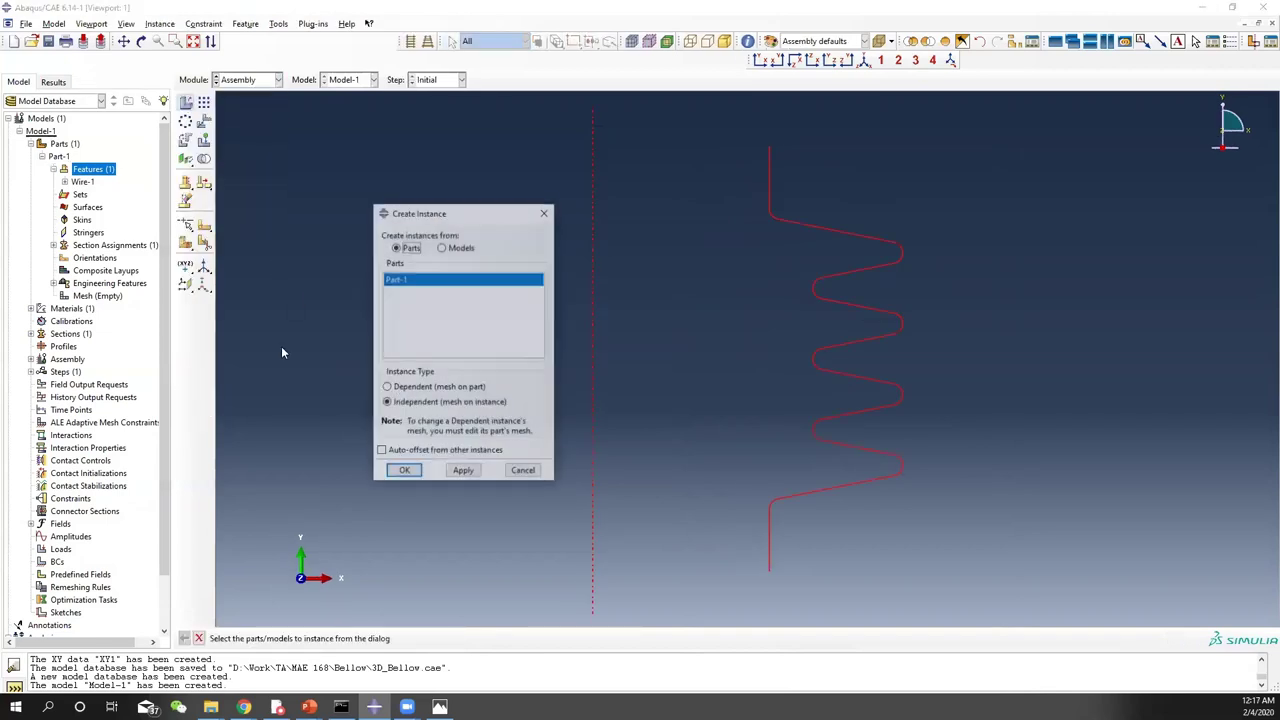
left_click(404, 471)
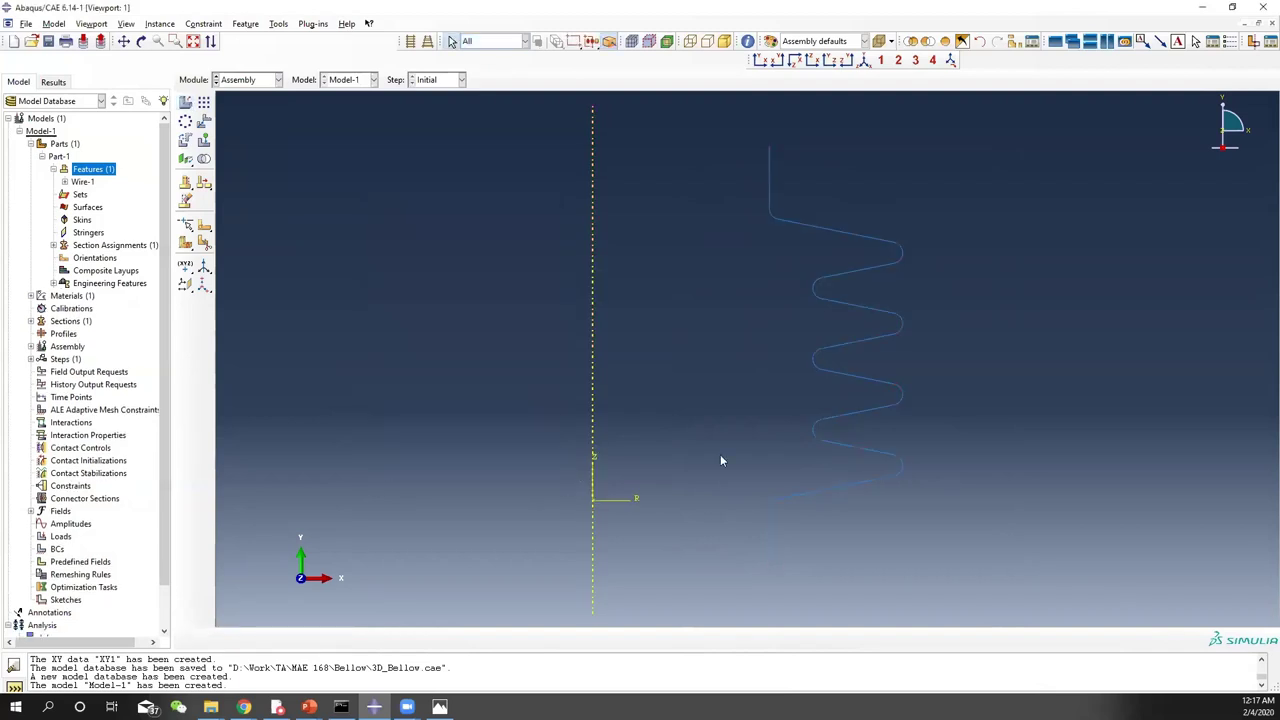
Seed the bellow instance in the Mesh module with an approximate global size of 2, keeping curvature control on
left_click(249, 82)
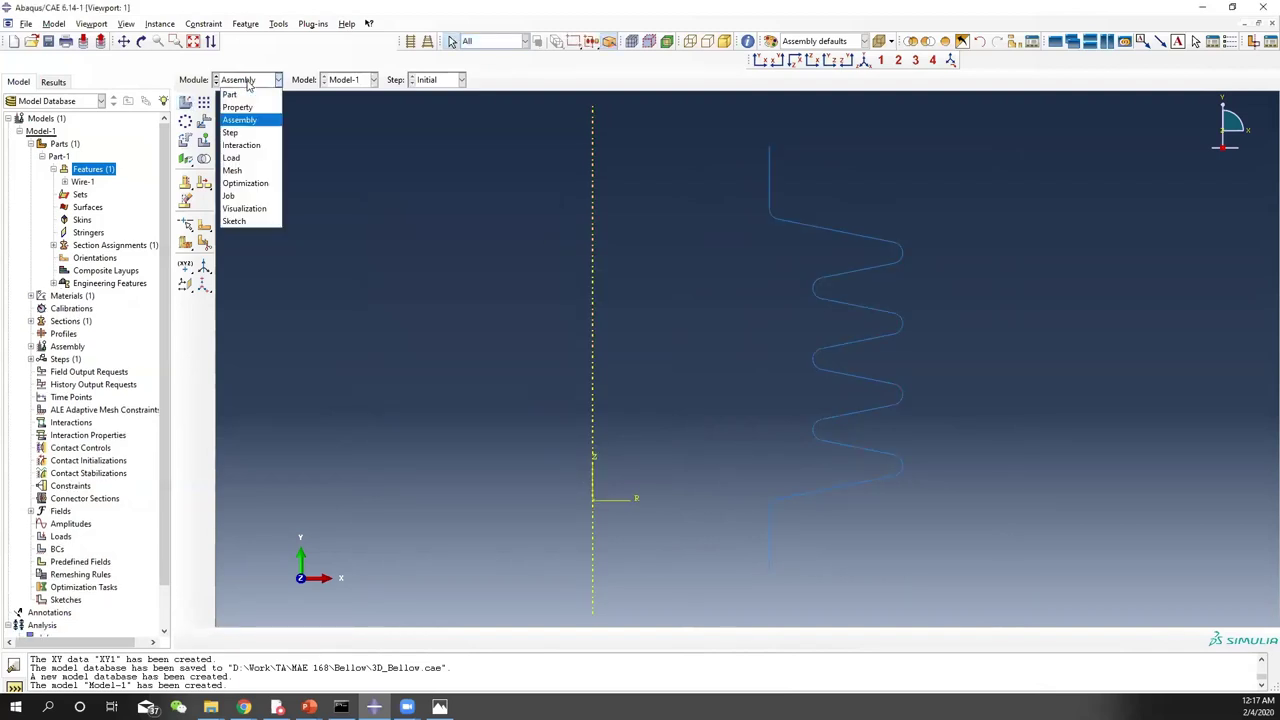
left_click(247, 172)
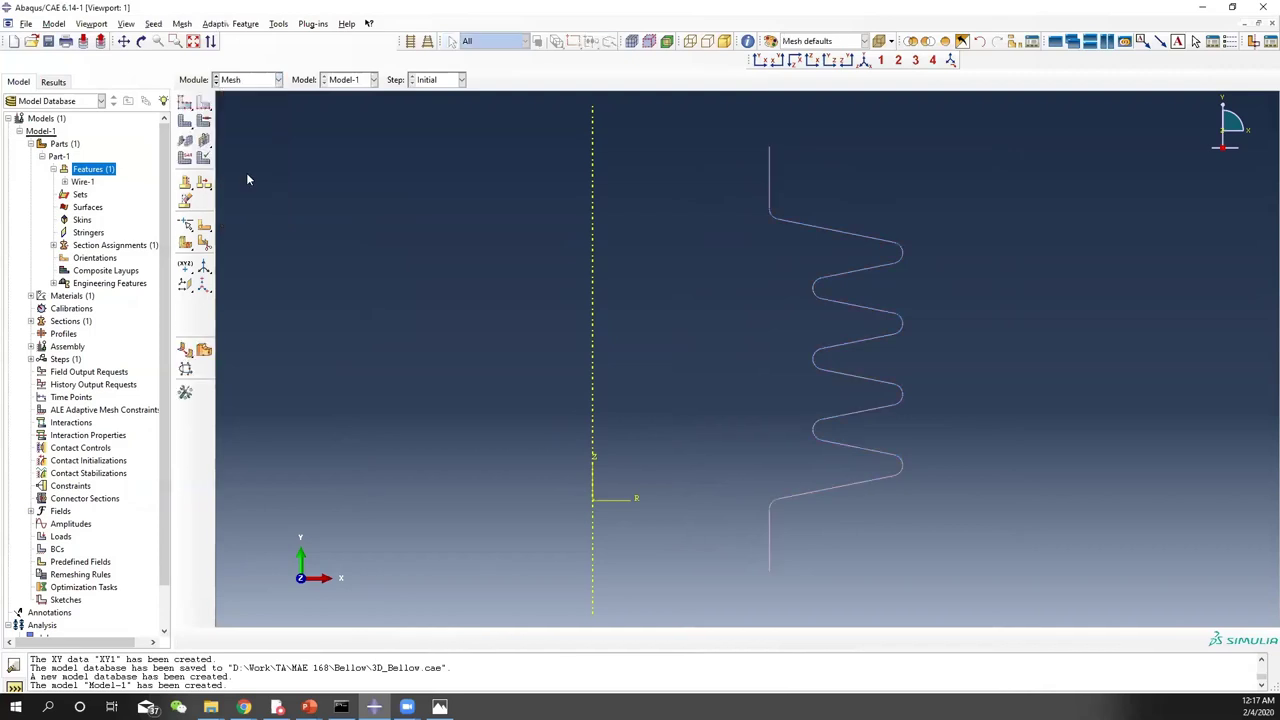
left_click(186, 104)
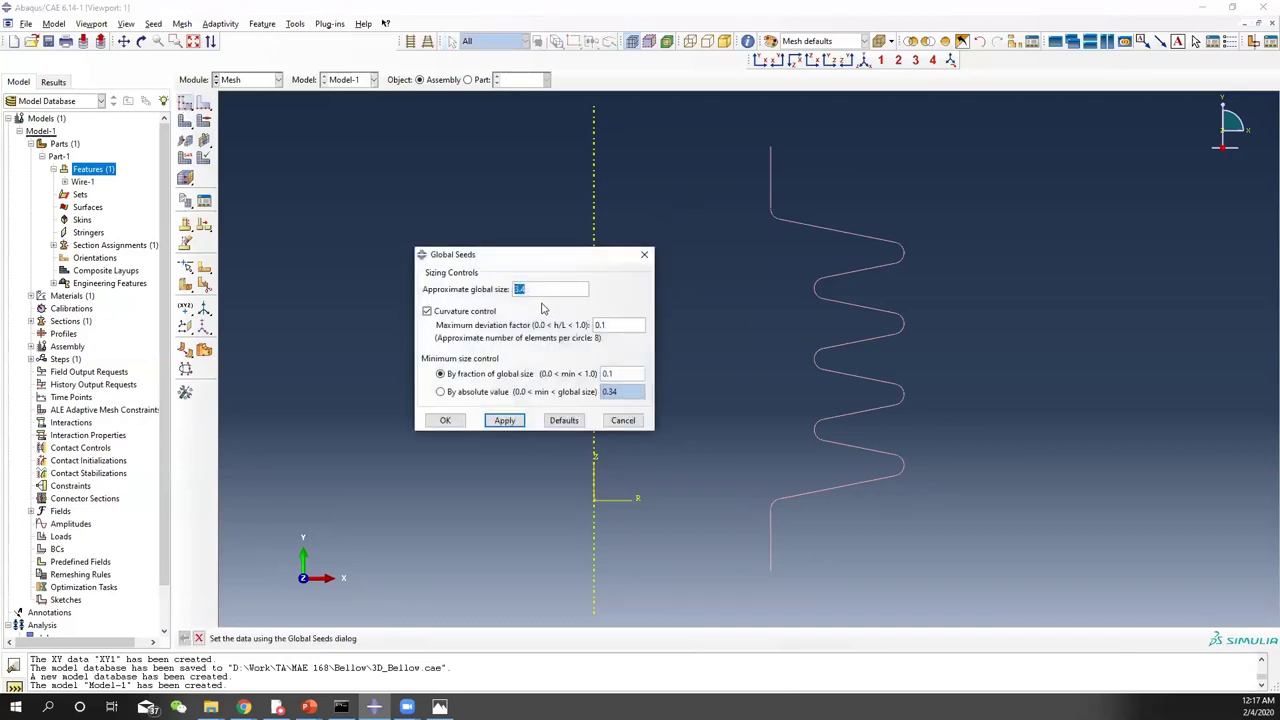
left_click(497, 422)
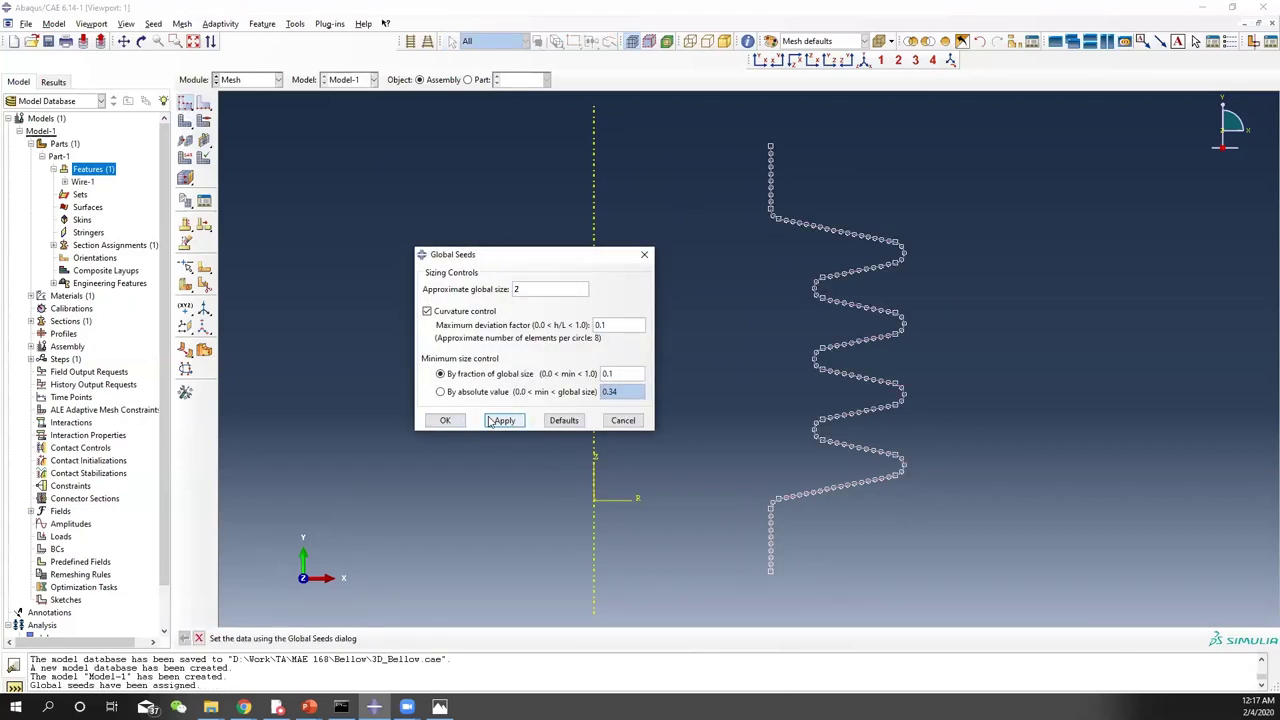
left_click(447, 421)
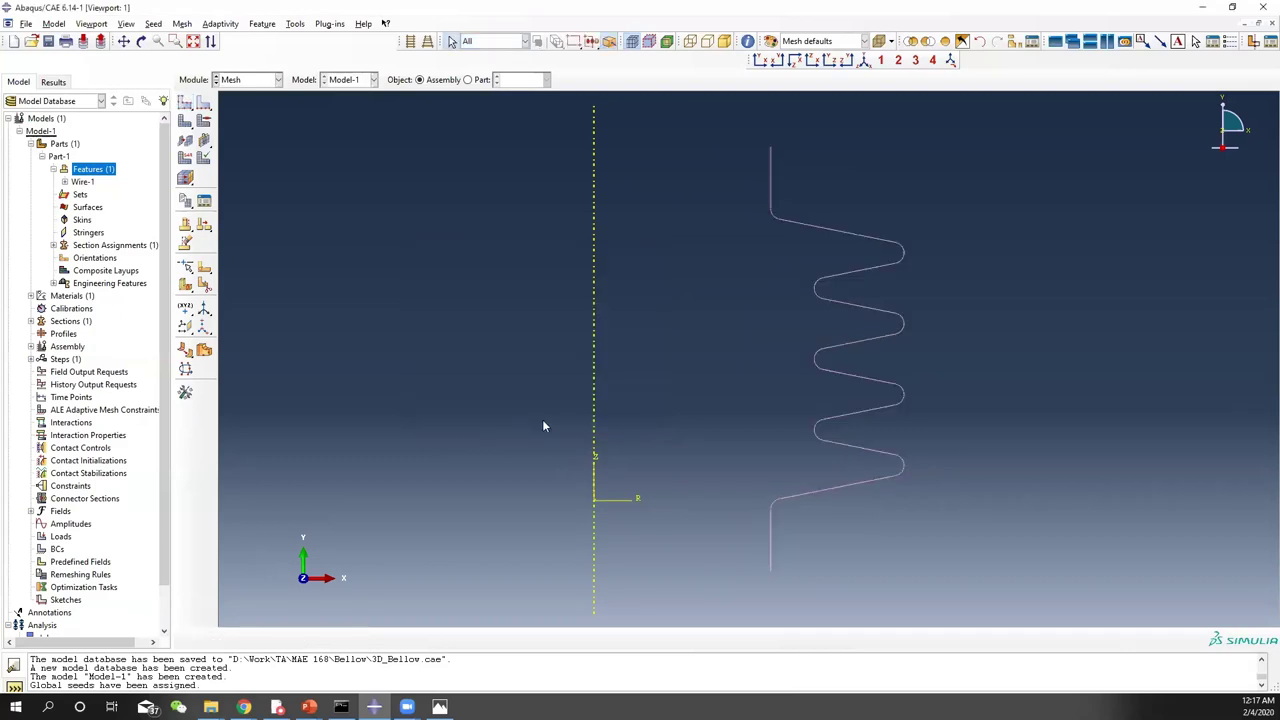
Mesh the bellow instance with its current seeds and inspect how the elements follow the upper fillet
left_click(186, 104)
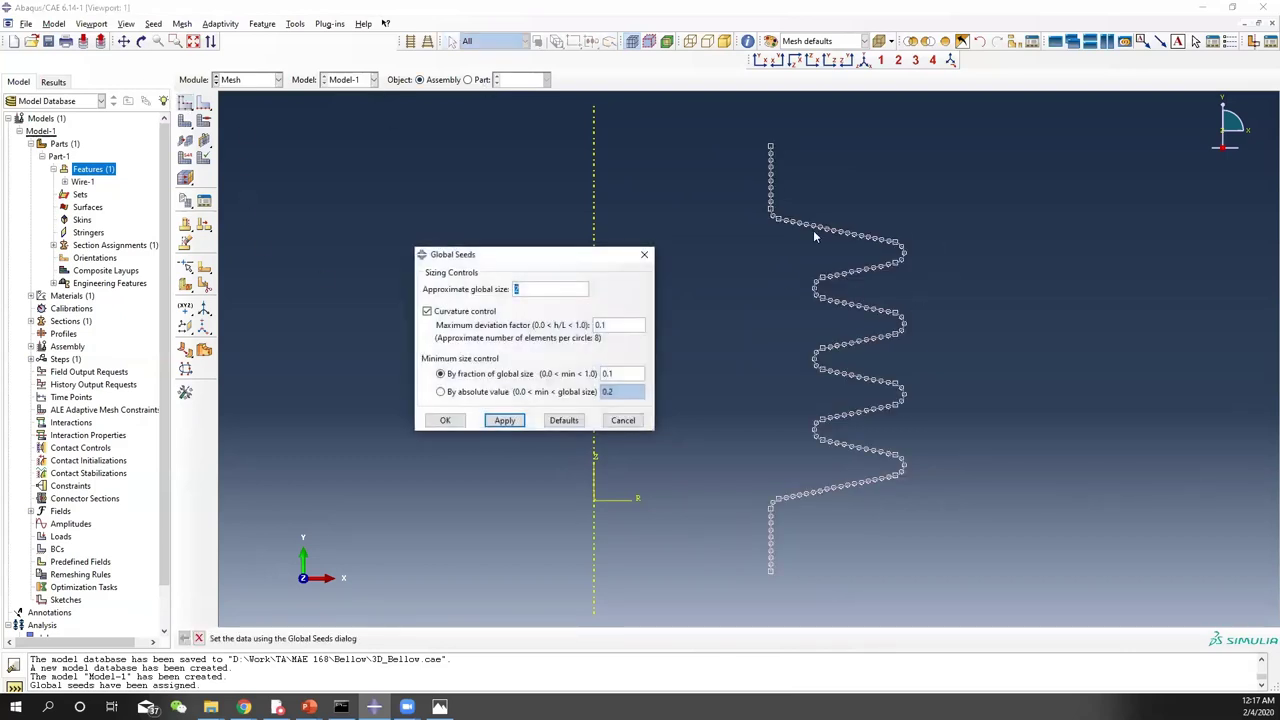
left_click(644, 254)
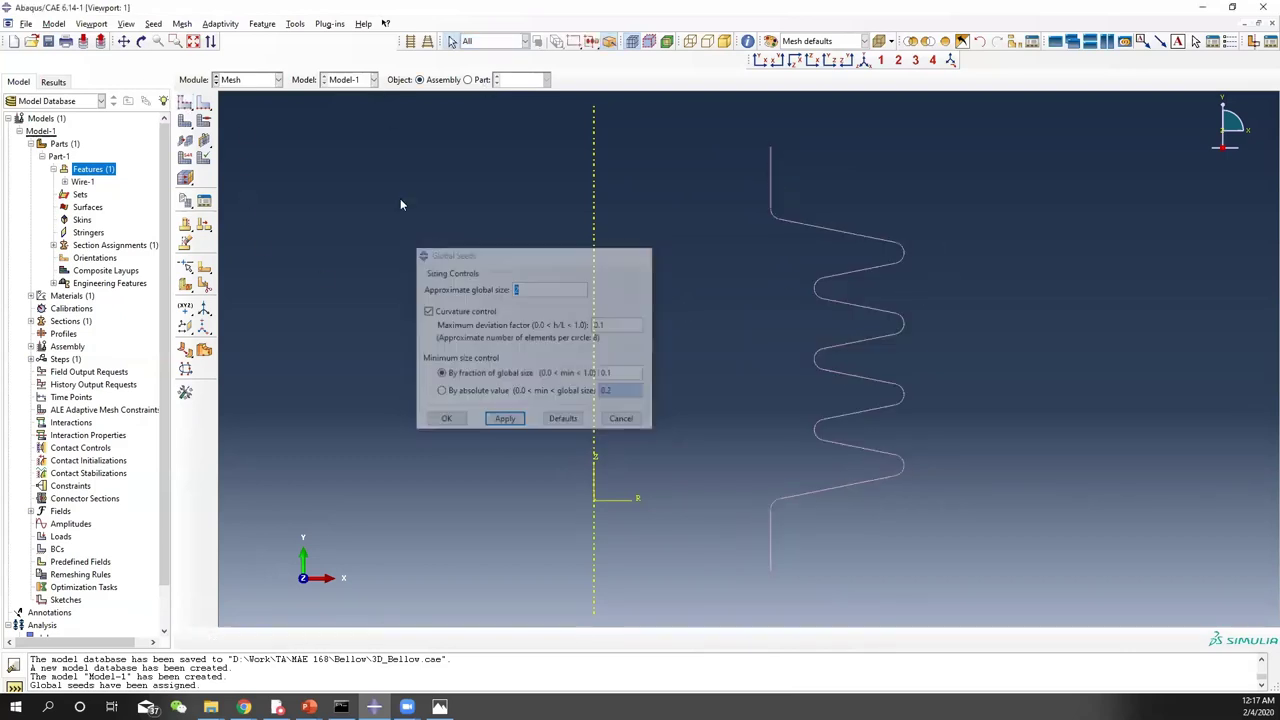
left_click(186, 121)
left_click(327, 638)
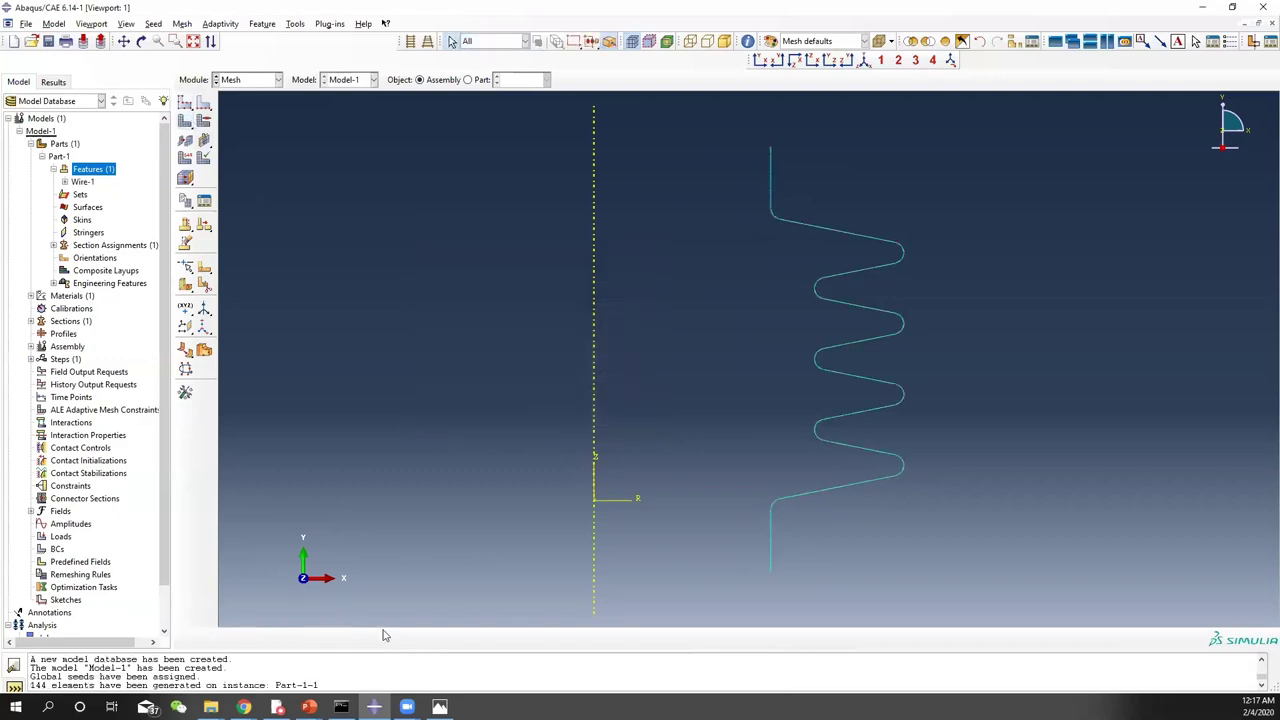
scroll(776, 205, "up", 5)
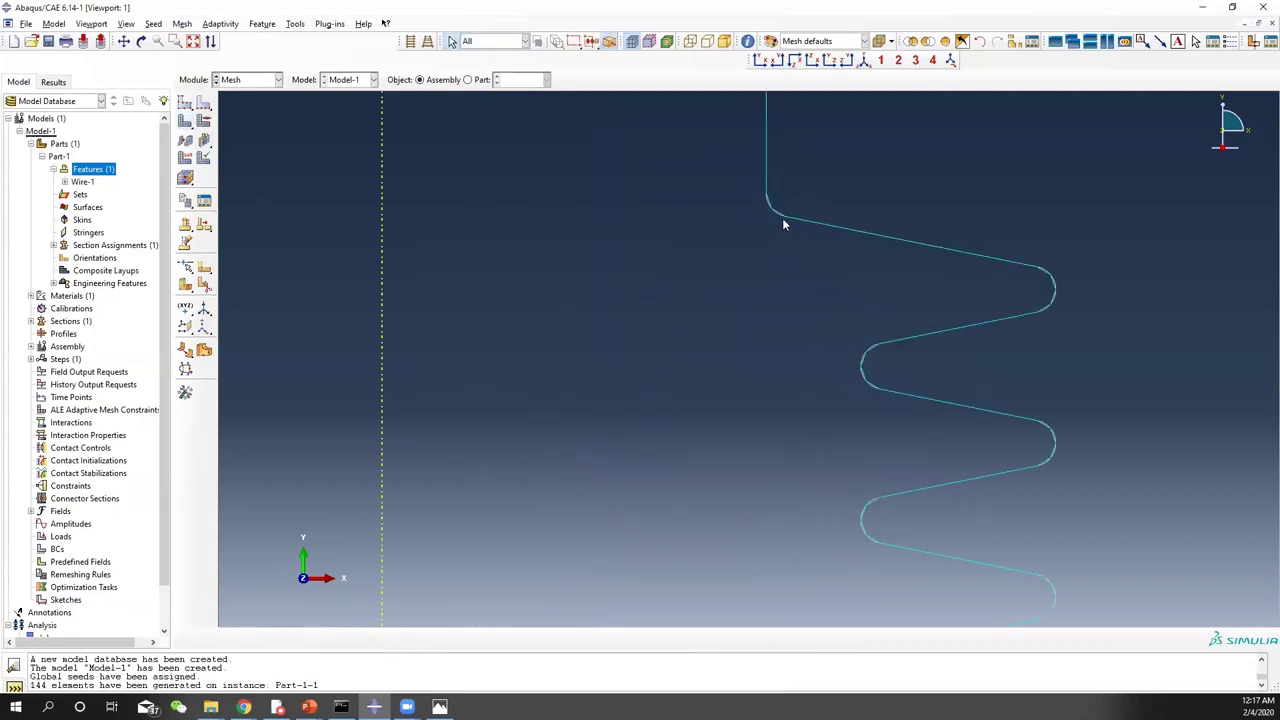
scroll(777, 190, "up", 5)
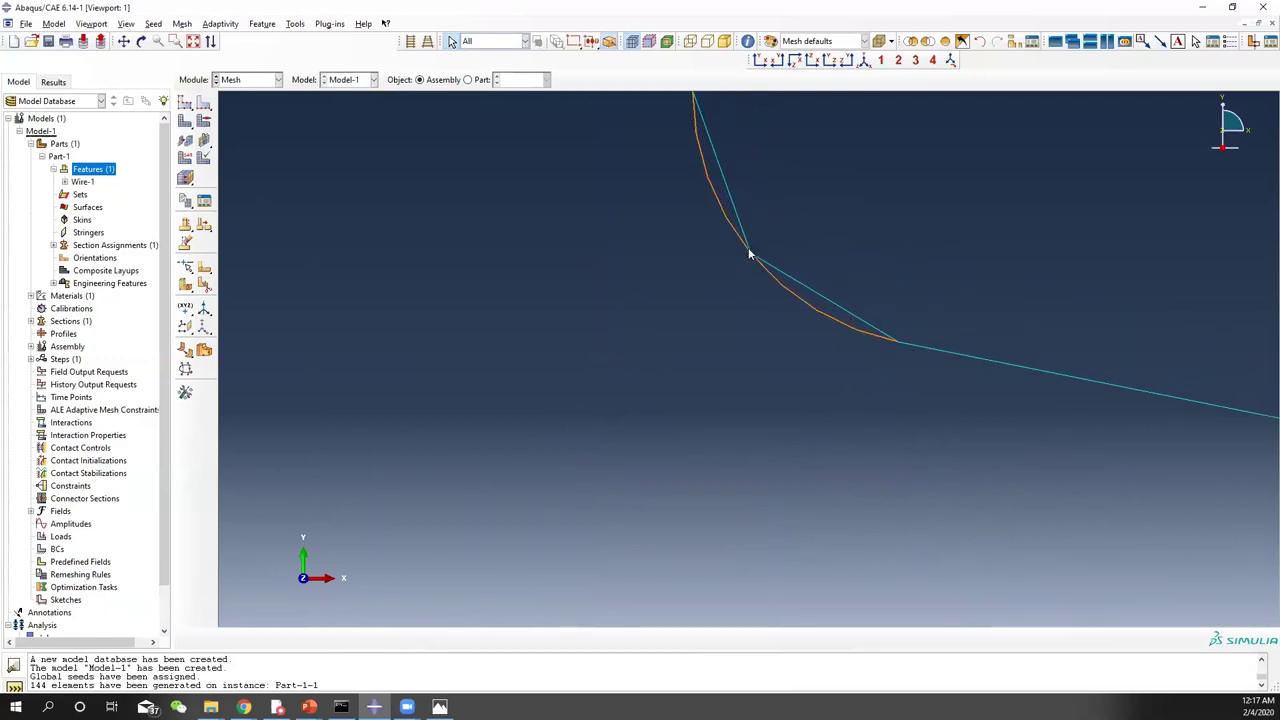
scroll(777, 316, "down", 5)
scroll(852, 341, "down", 6)
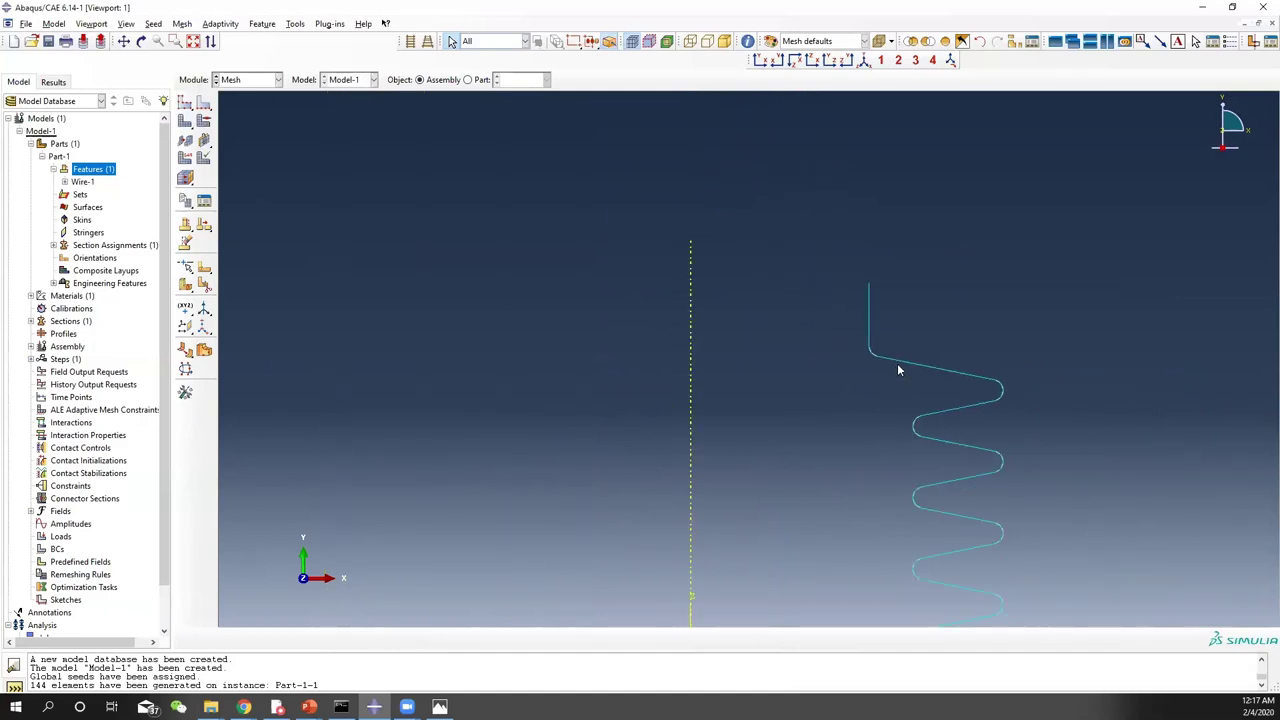
scroll(915, 410, "down", 3)
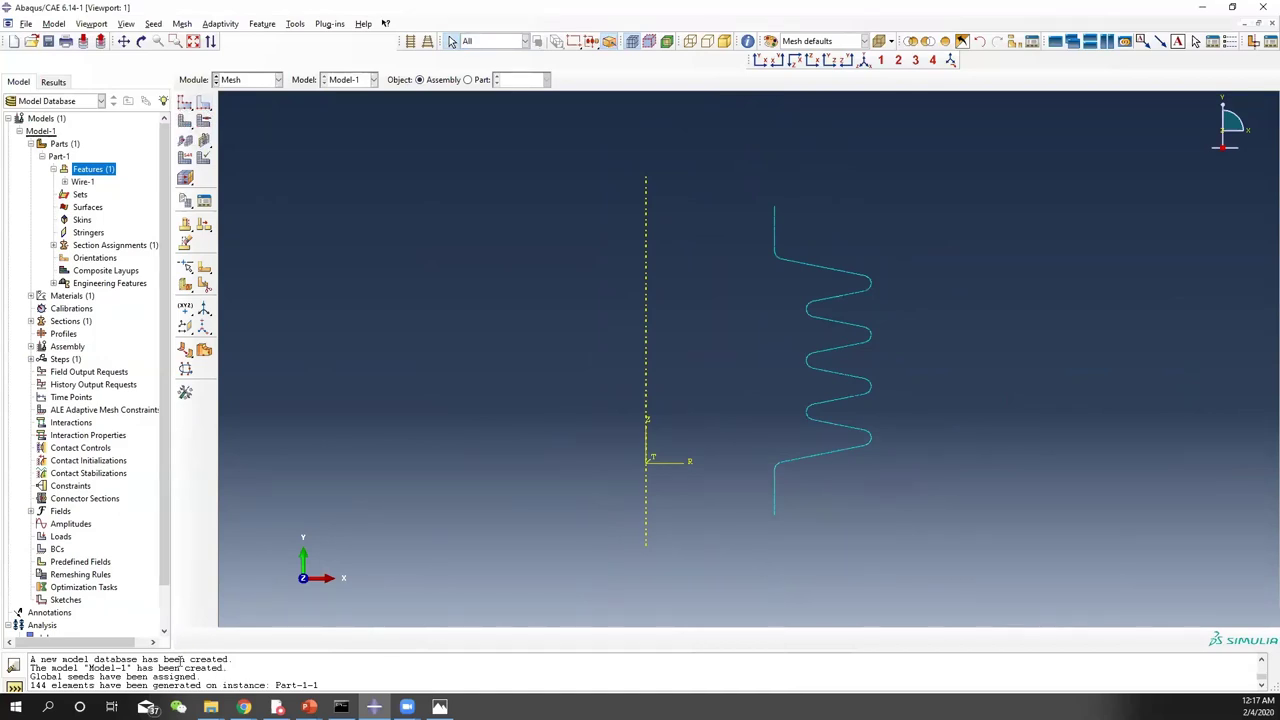
Reseed the bellow instance with an approximate global size of 0.5, keeping curvature control on, and mesh it again
left_click(188, 106)
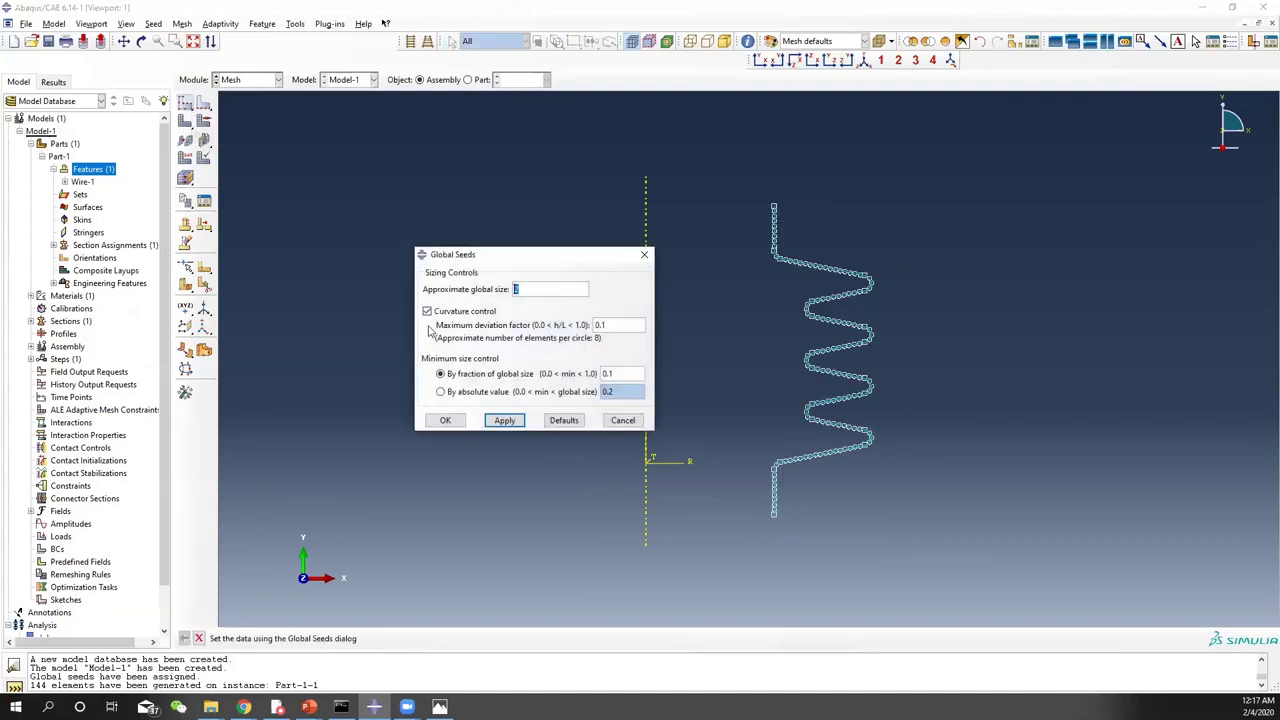
left_click_drag(485, 289, 484, 292)
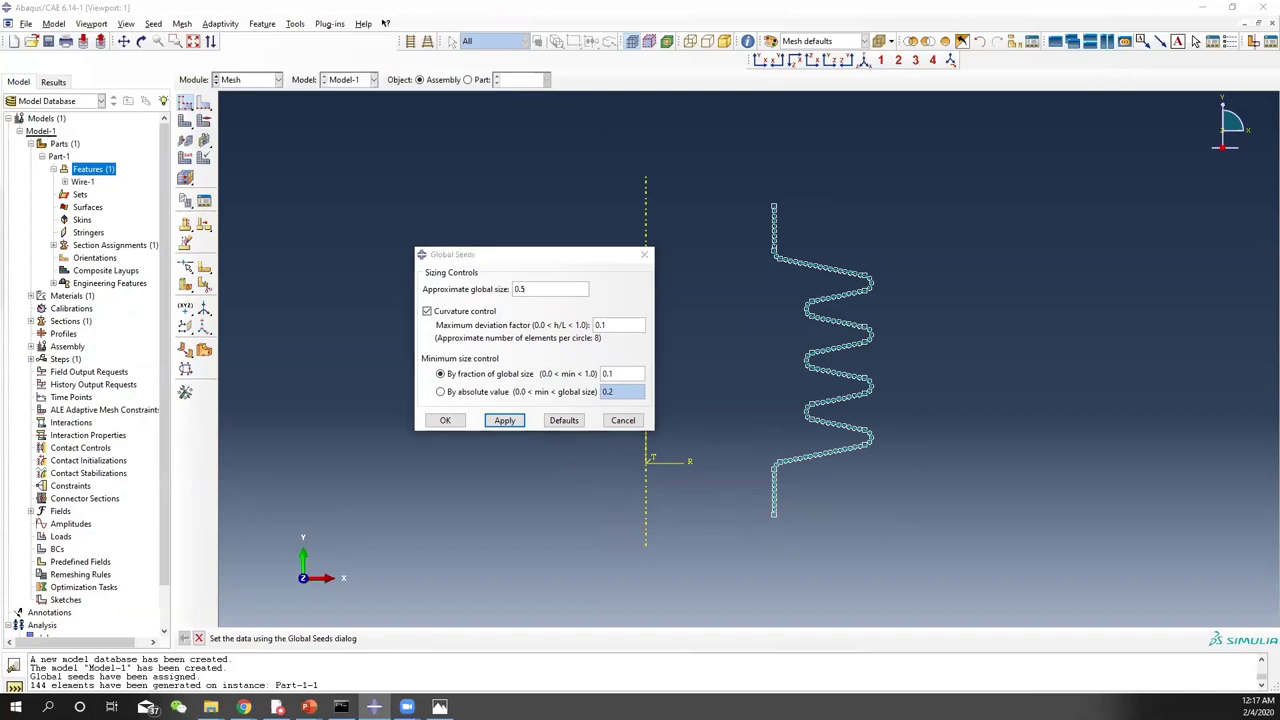
key("Return")
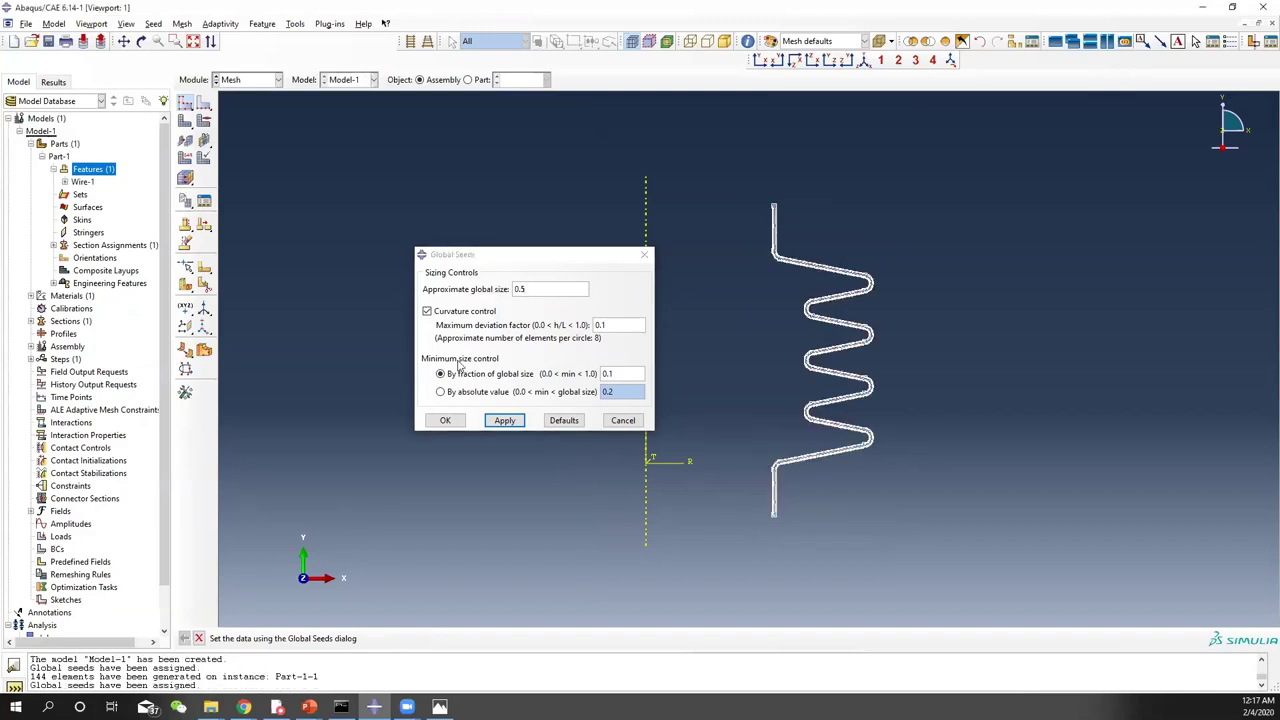
left_click_drag(526, 289, 478, 296)
type("0")
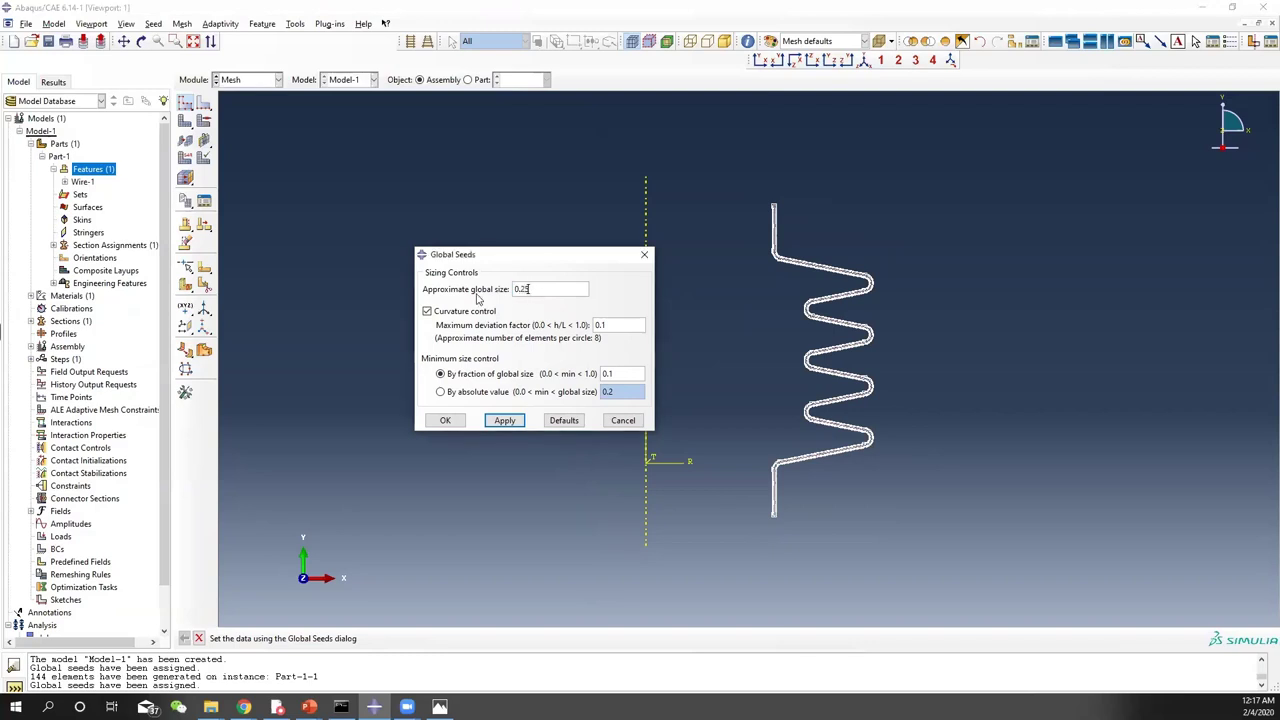
left_click(644, 254)
left_click(186, 121)
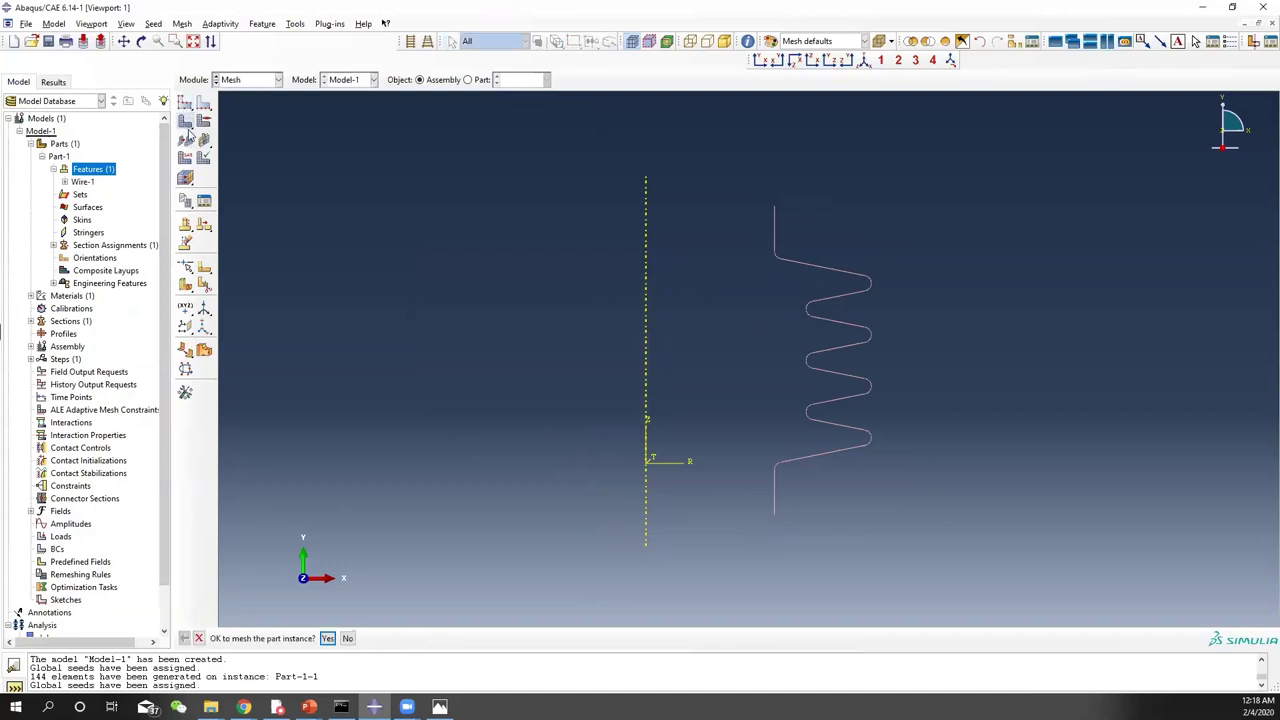
left_click(328, 638)
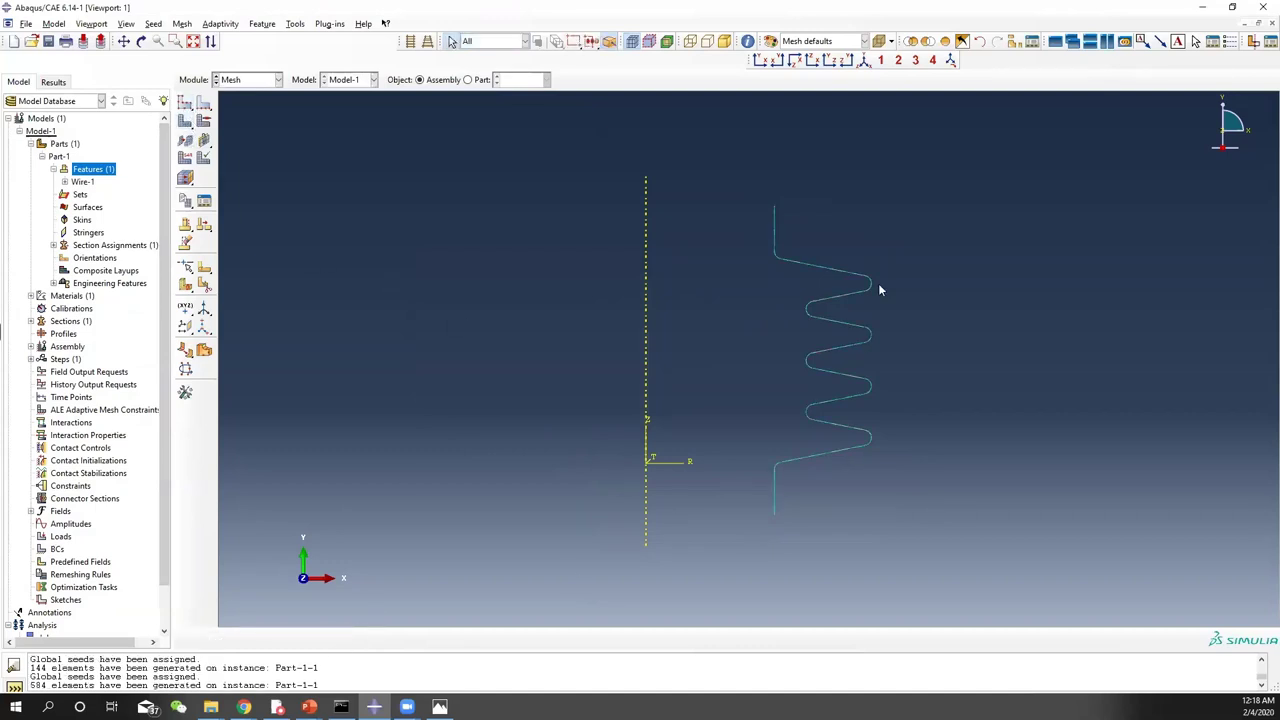
Inspect the refined mesh on the bellow profile, checking how smoothly the elements follow the upper fillet
left_click_drag(663, 168, 1024, 530)
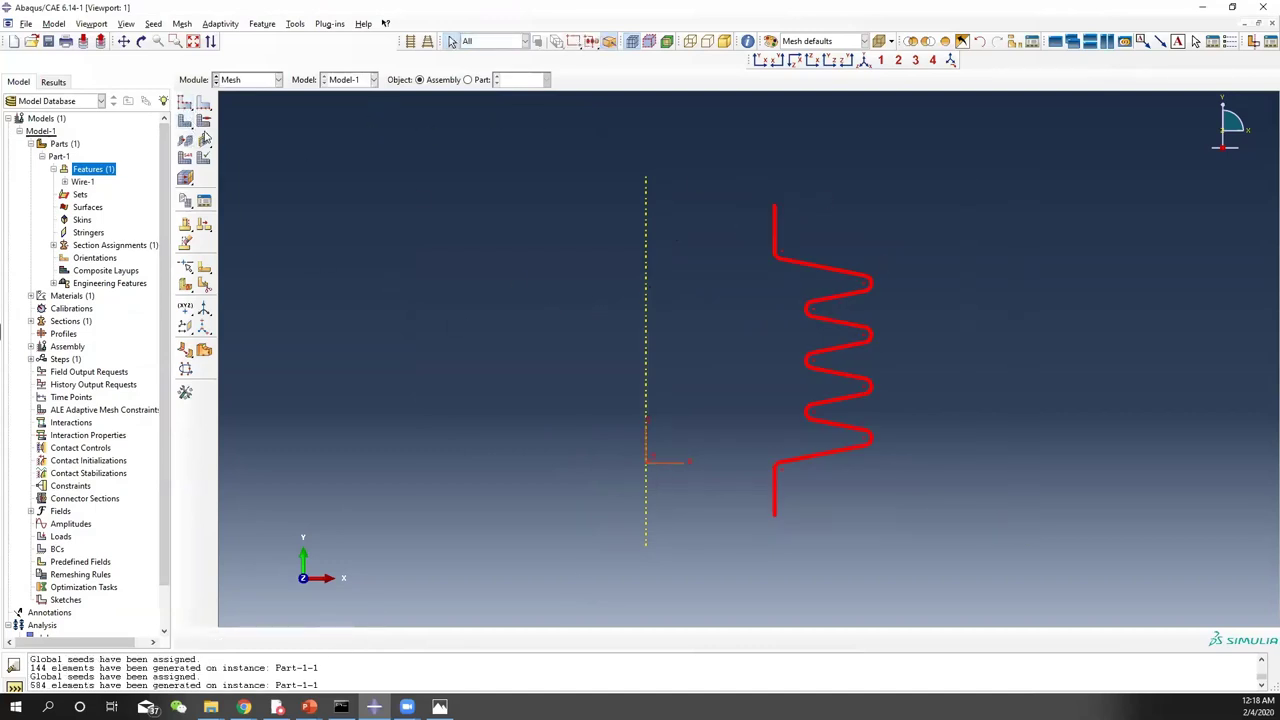
left_click(794, 291)
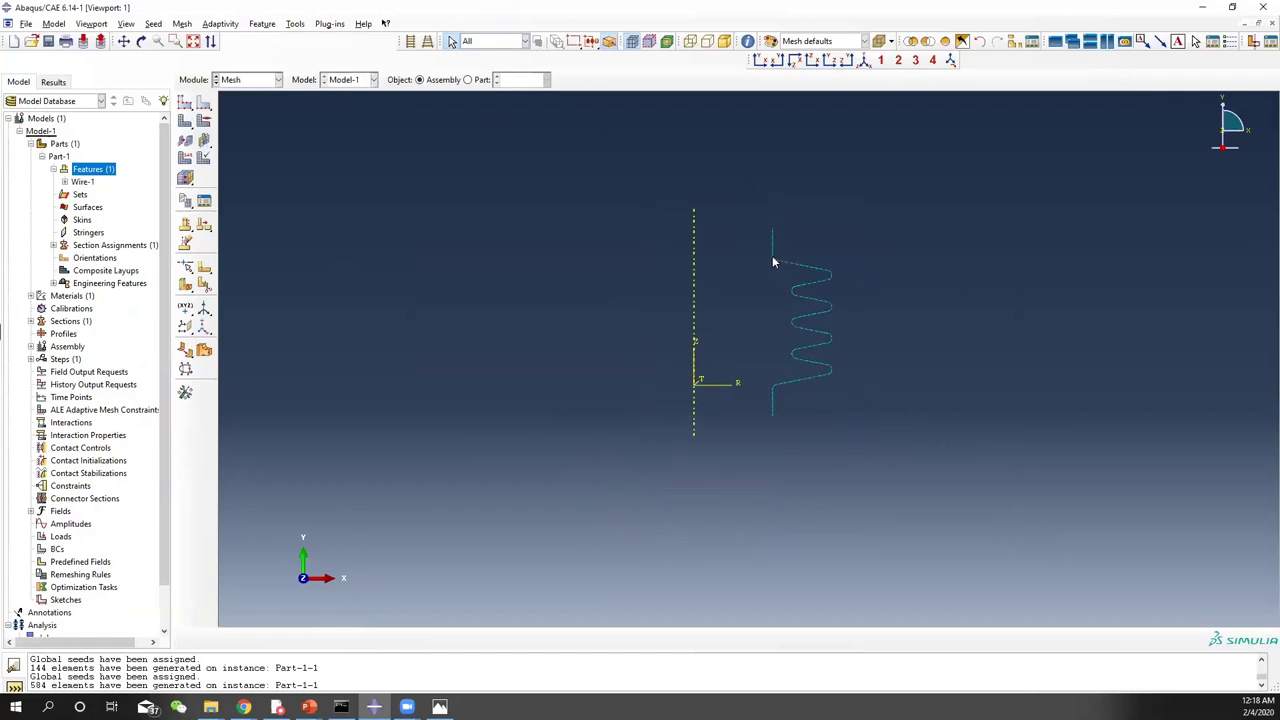
scroll(773, 258, "up", 6)
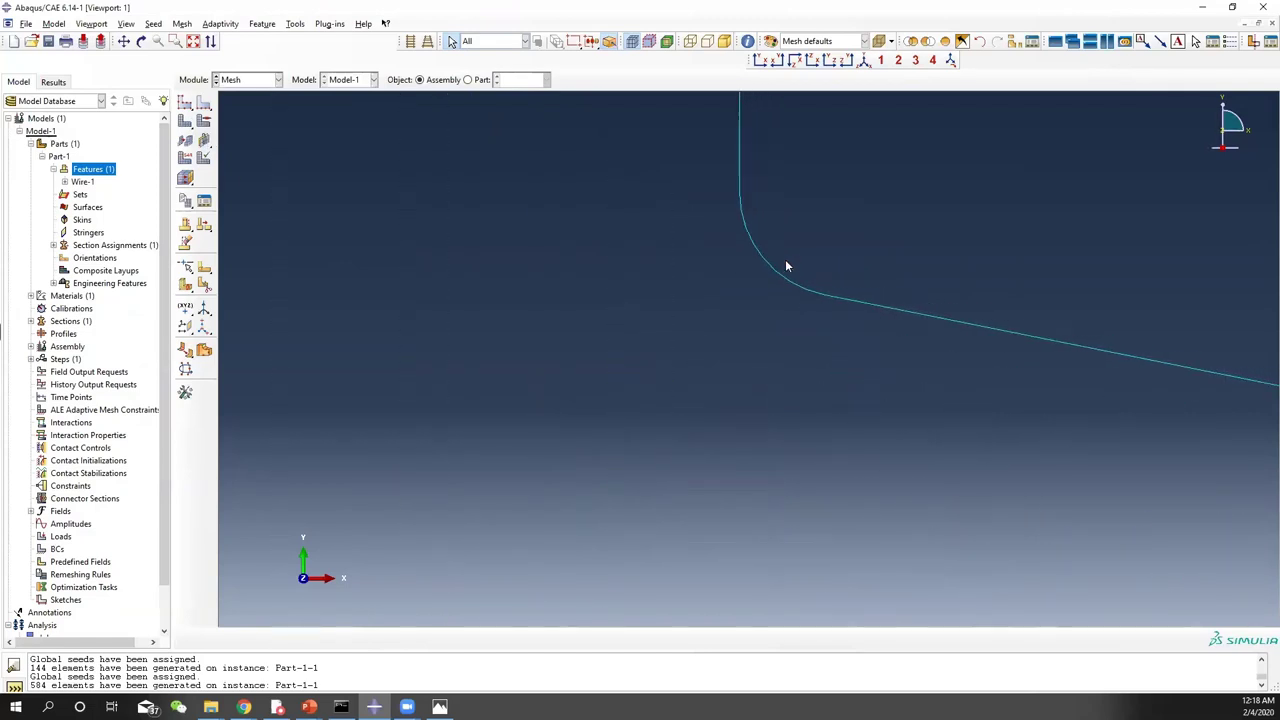
scroll(785, 266, "up", 5)
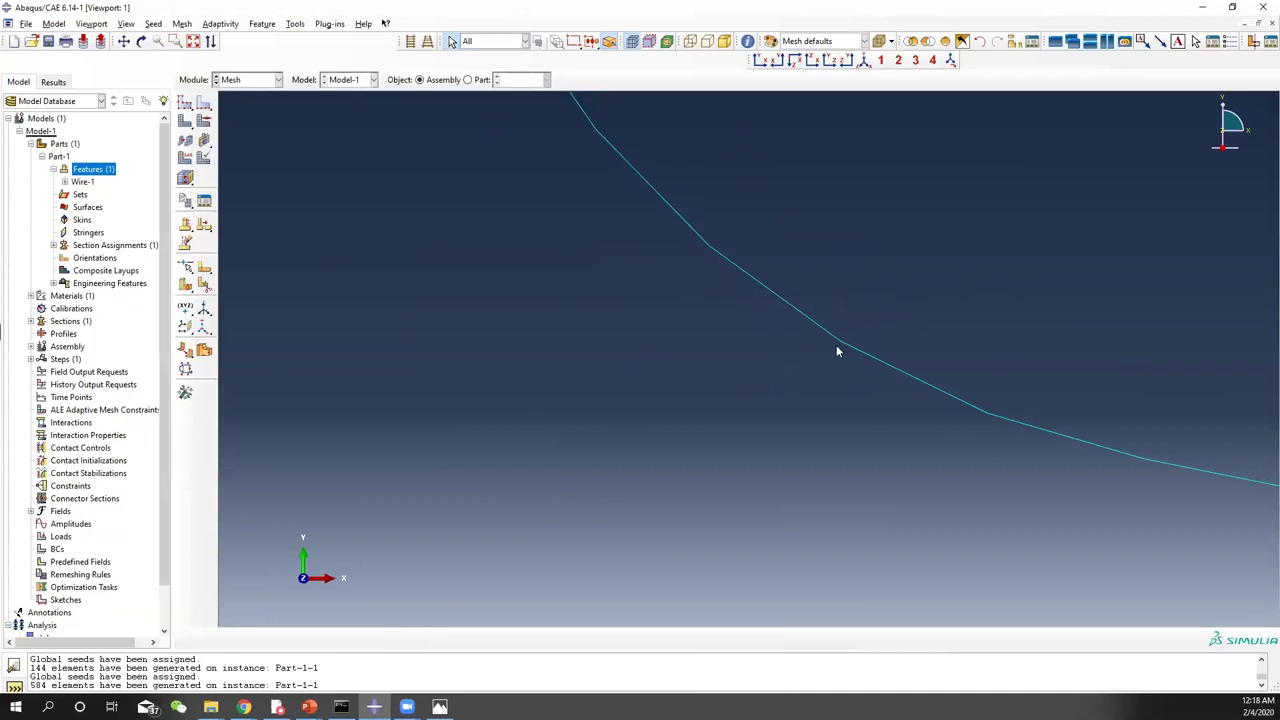
scroll(770, 316, "up", 6)
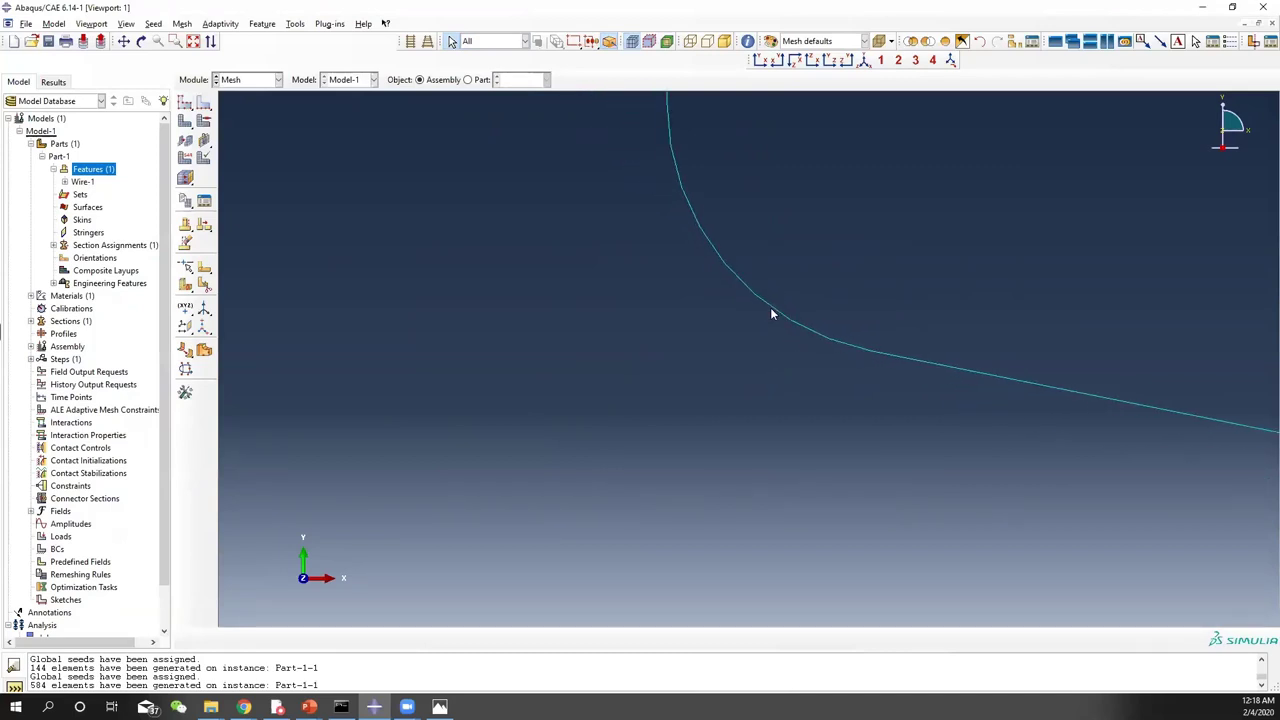
scroll(771, 313, "down", 10)
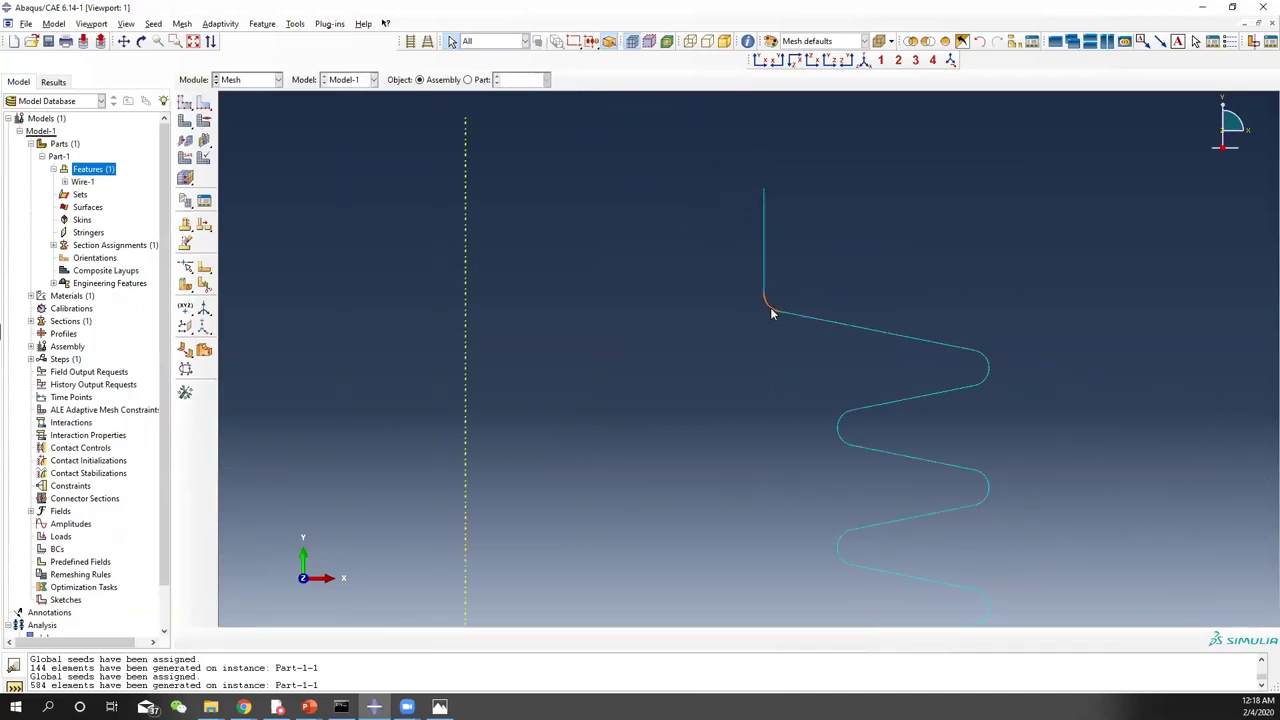
middle_click_drag(771, 313, 730, 268, "ctrl+alt")
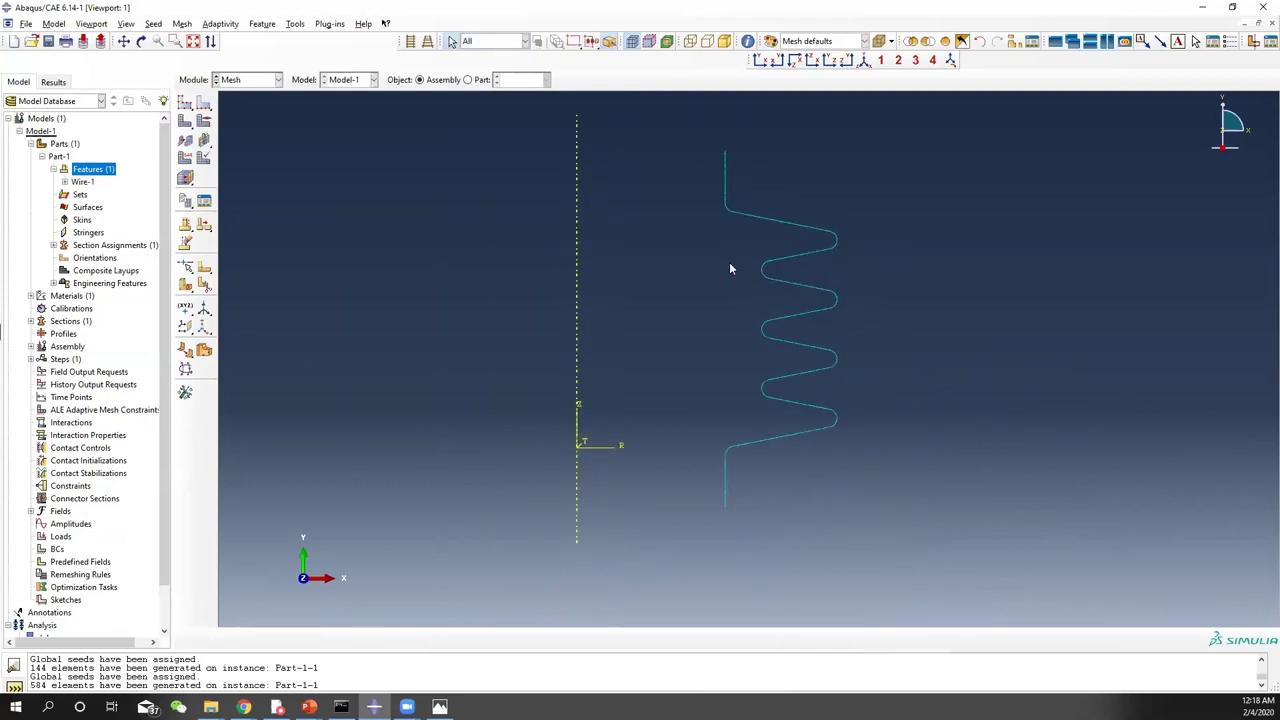
left_click(238, 82)
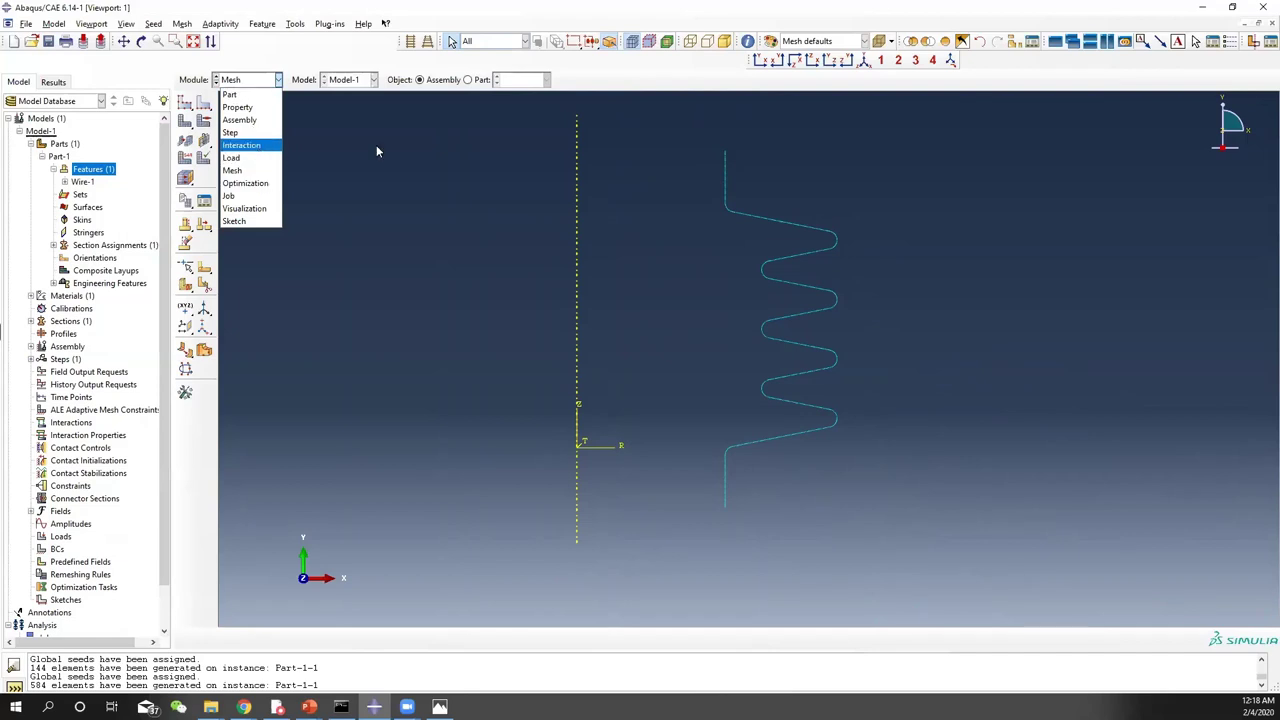
left_click(406, 144)
Create a node set named Top from the individually selected node at the profile's upper end
left_click(263, 24)
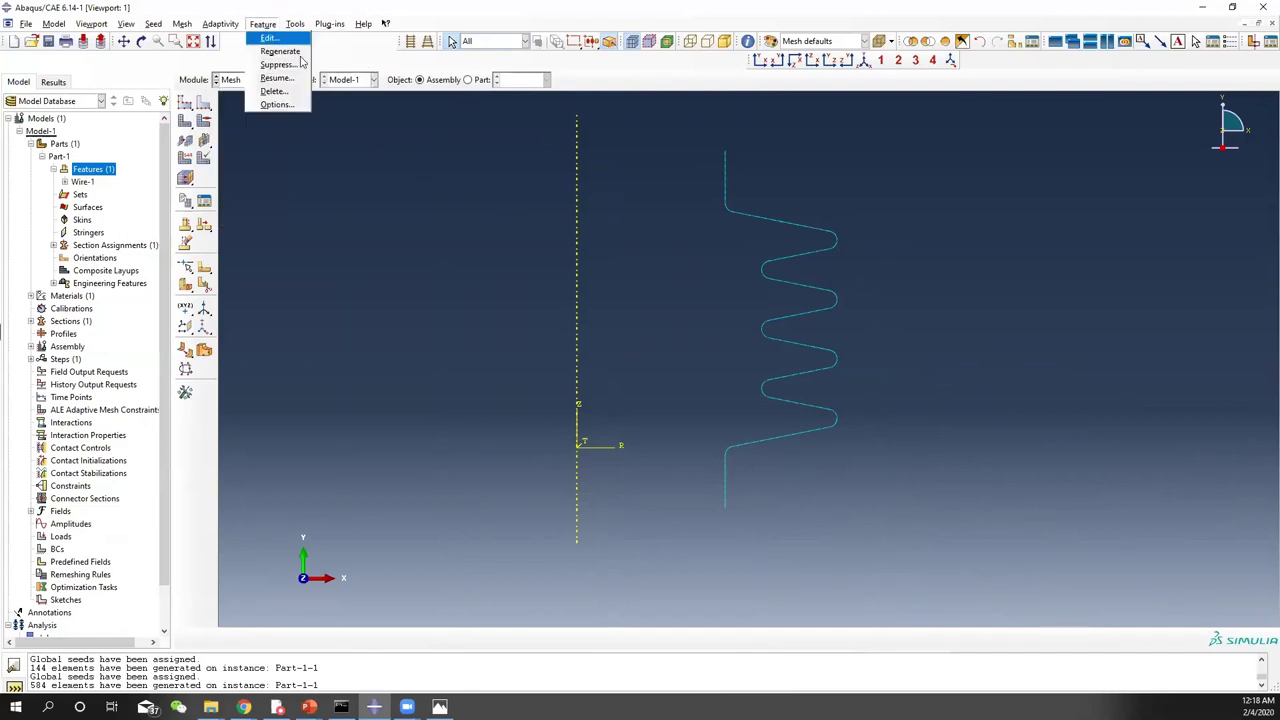
mouse_move(295, 24)
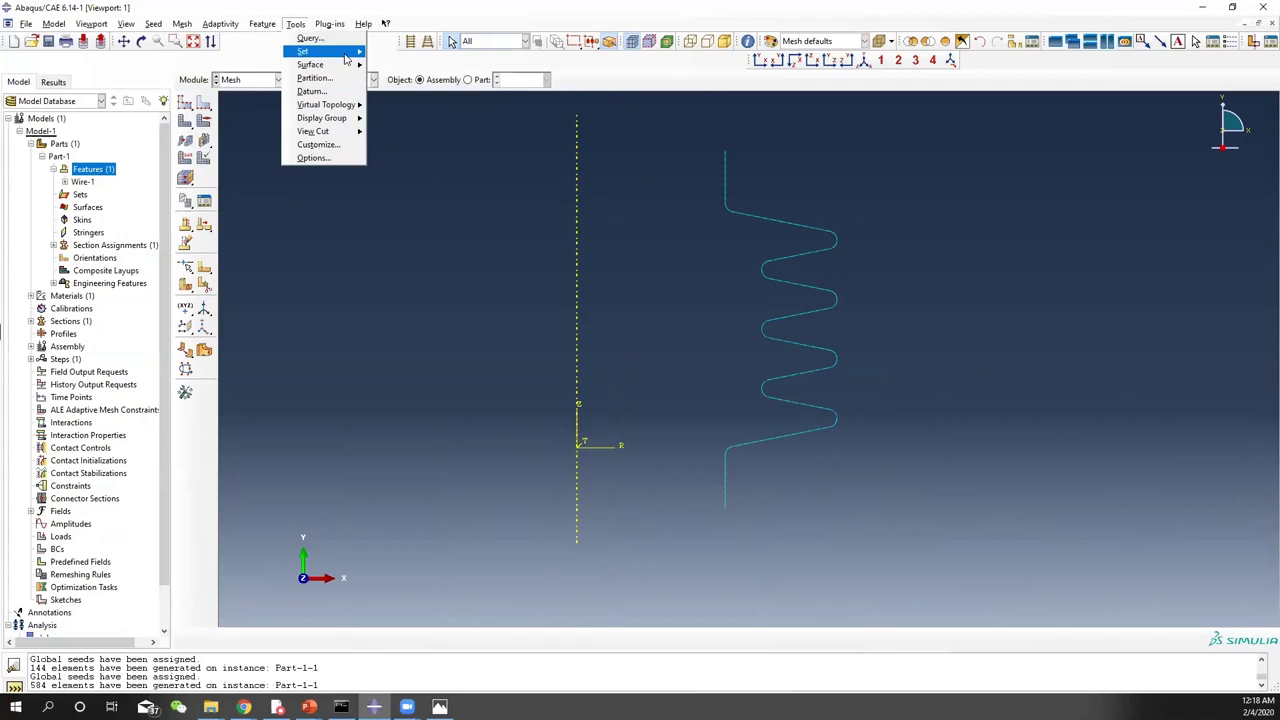
mouse_move(345, 55)
left_click(395, 52)
type("1")
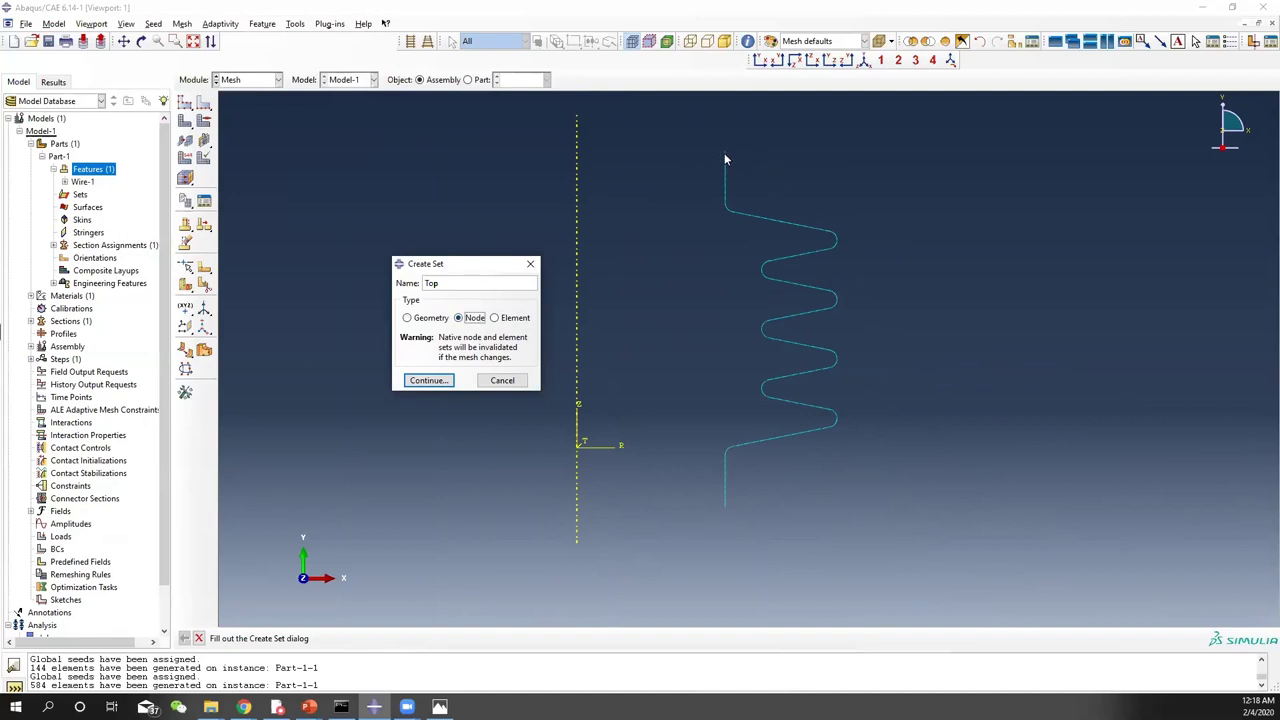
left_click(420, 381)
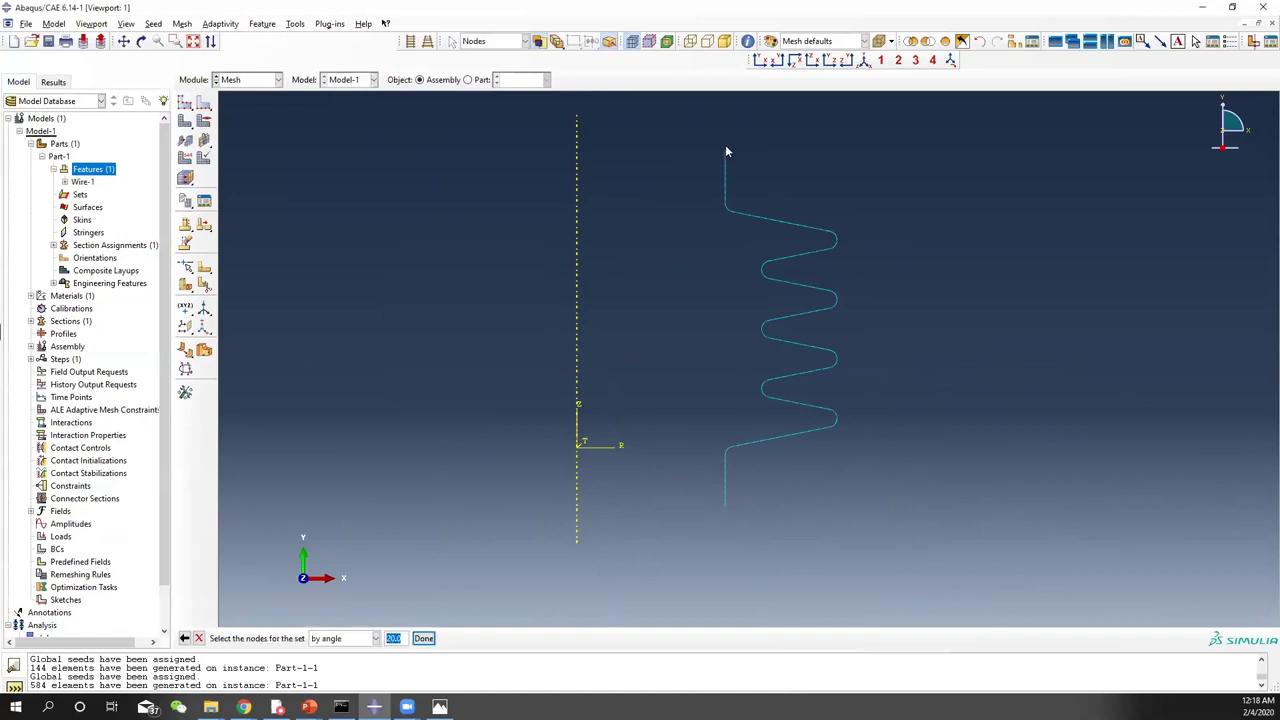
scroll(725, 157, "down", 8)
scroll(707, 154, "down", 3)
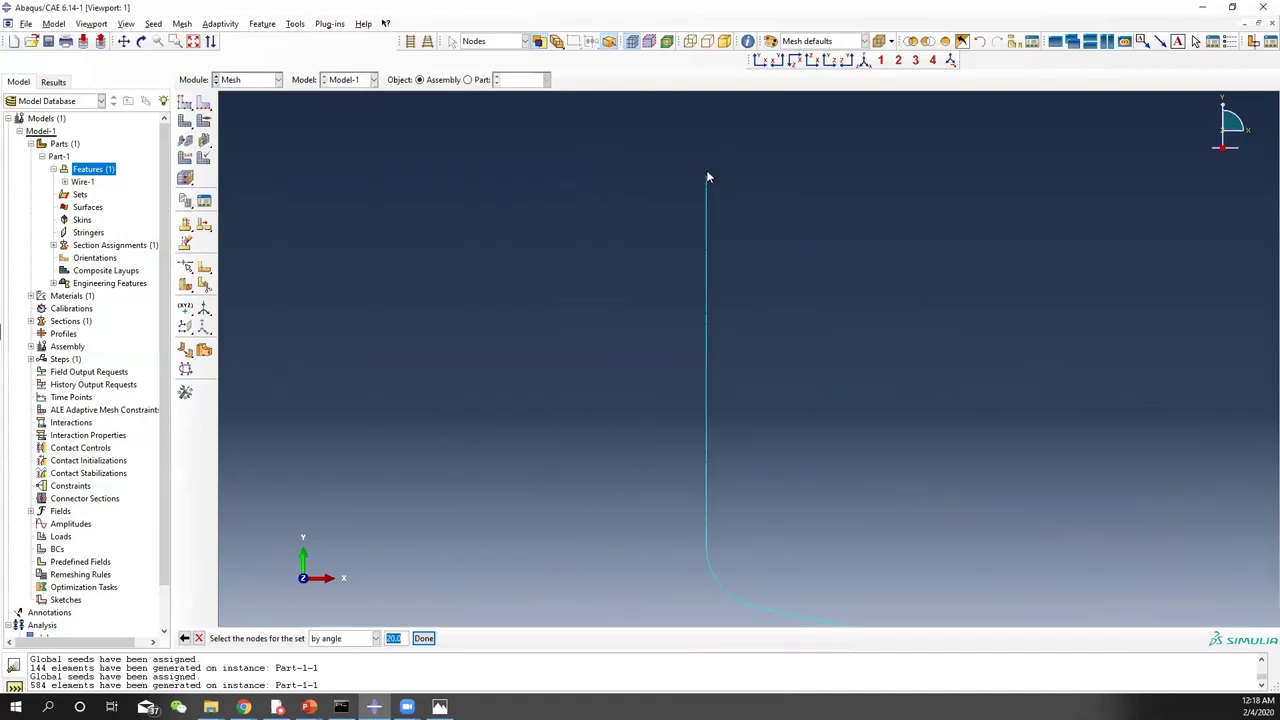
left_click(375, 638)
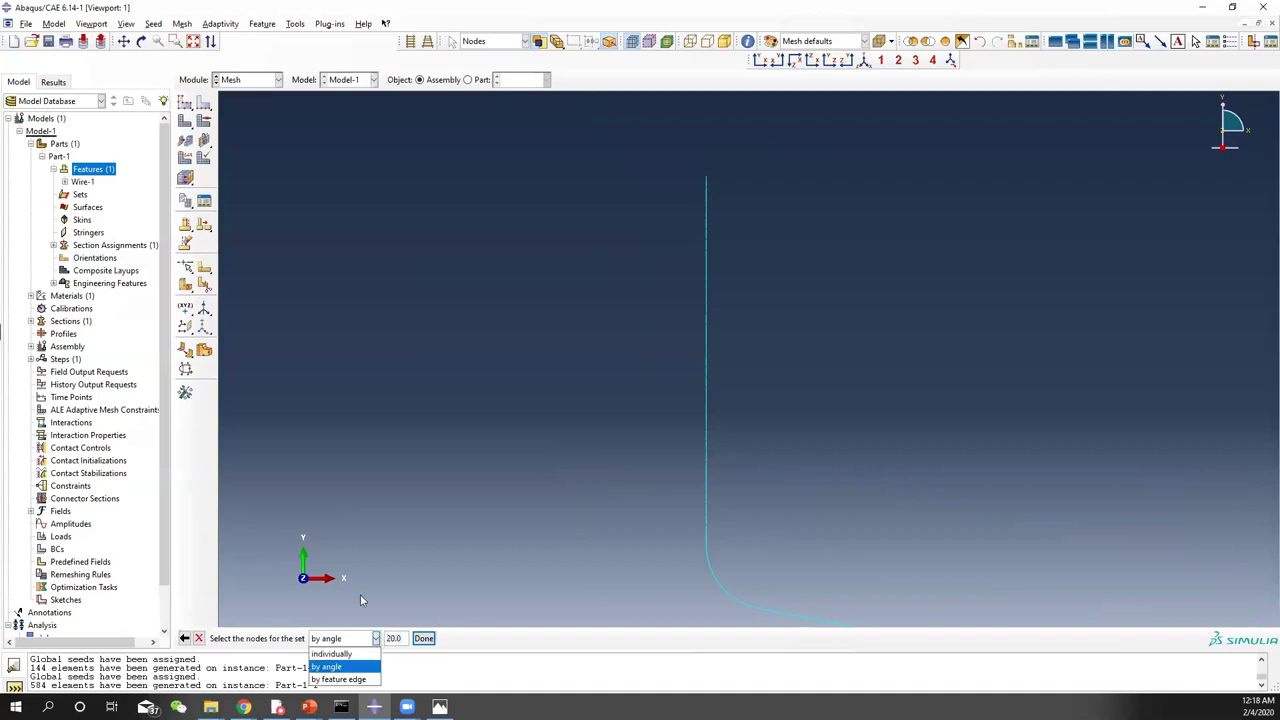
left_click(335, 658)
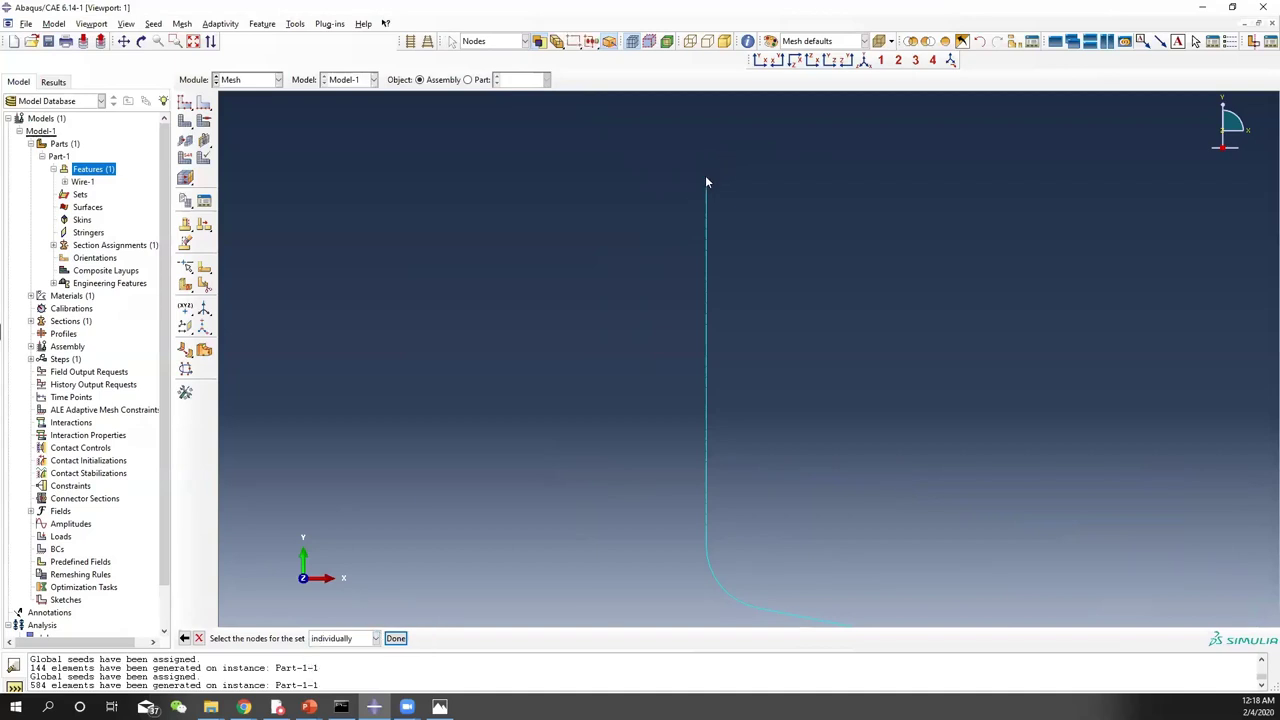
left_click(705, 177)
left_click(395, 638)
Create a node set named Bot from the single node at the profile's lower end
scroll(733, 415, "up", 2)
scroll(792, 405, "up", 5)
key("F2")
left_click_drag(762, 335, 696, 184)
left_click(262, 24)
mouse_move(284, 24)
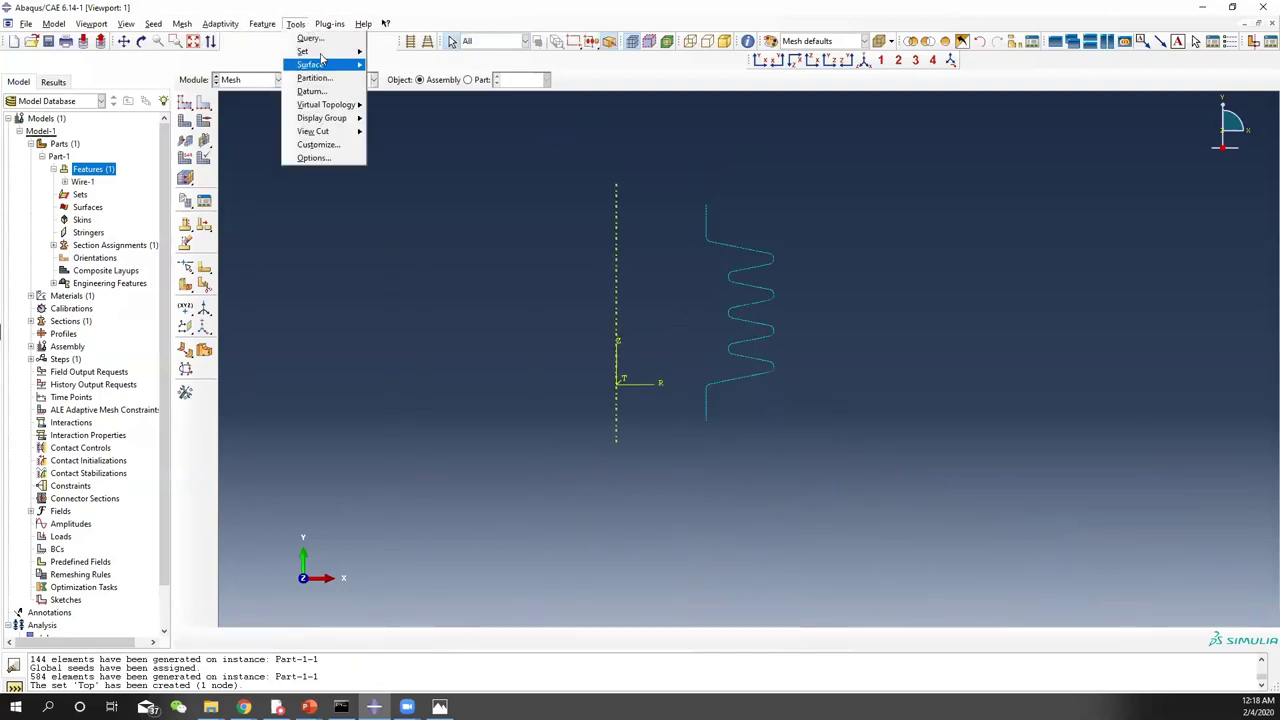
mouse_move(327, 52)
left_click(392, 52)
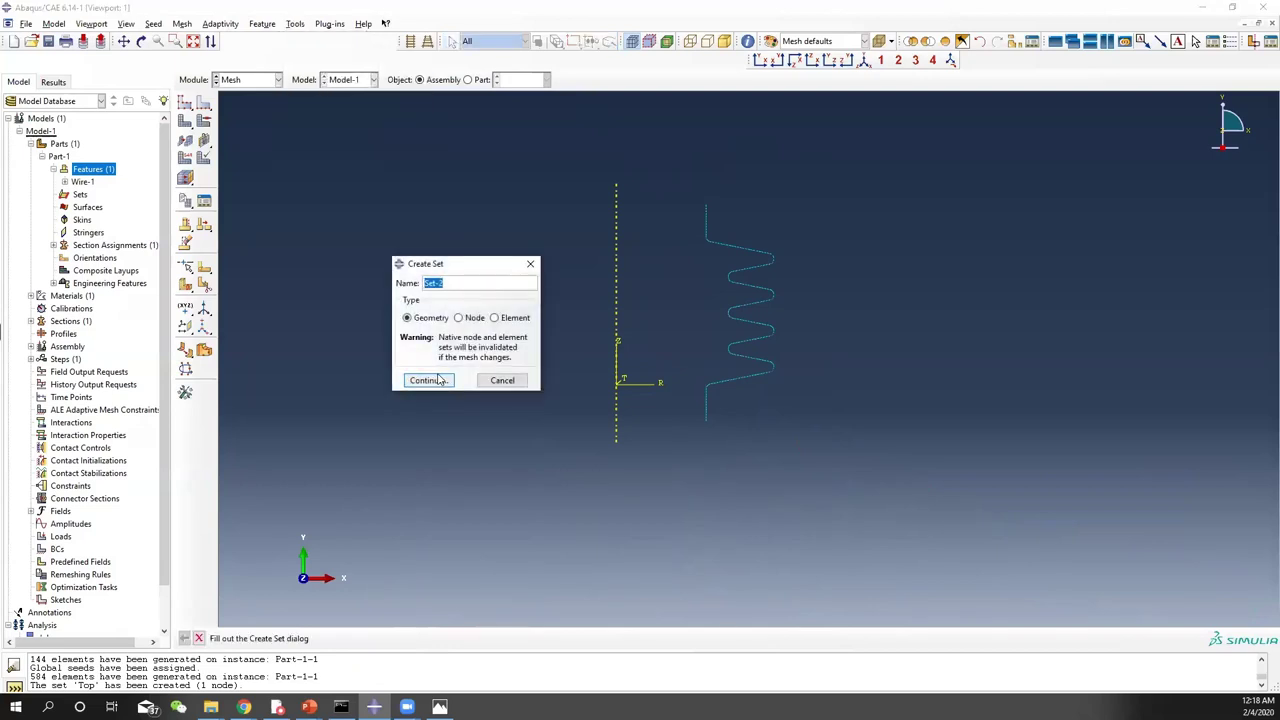
type("Bo")
left_click(458, 317)
left_click(428, 380)
scroll(712, 425, "up", 8)
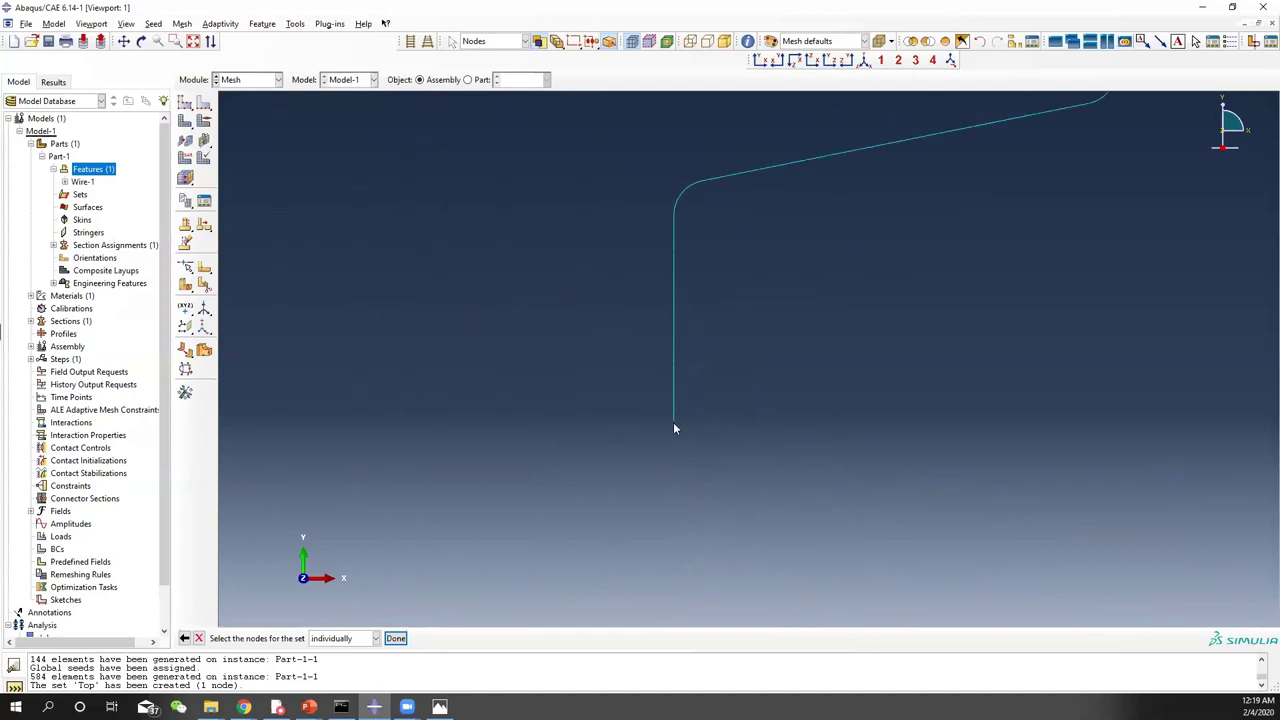
left_click(397, 639)
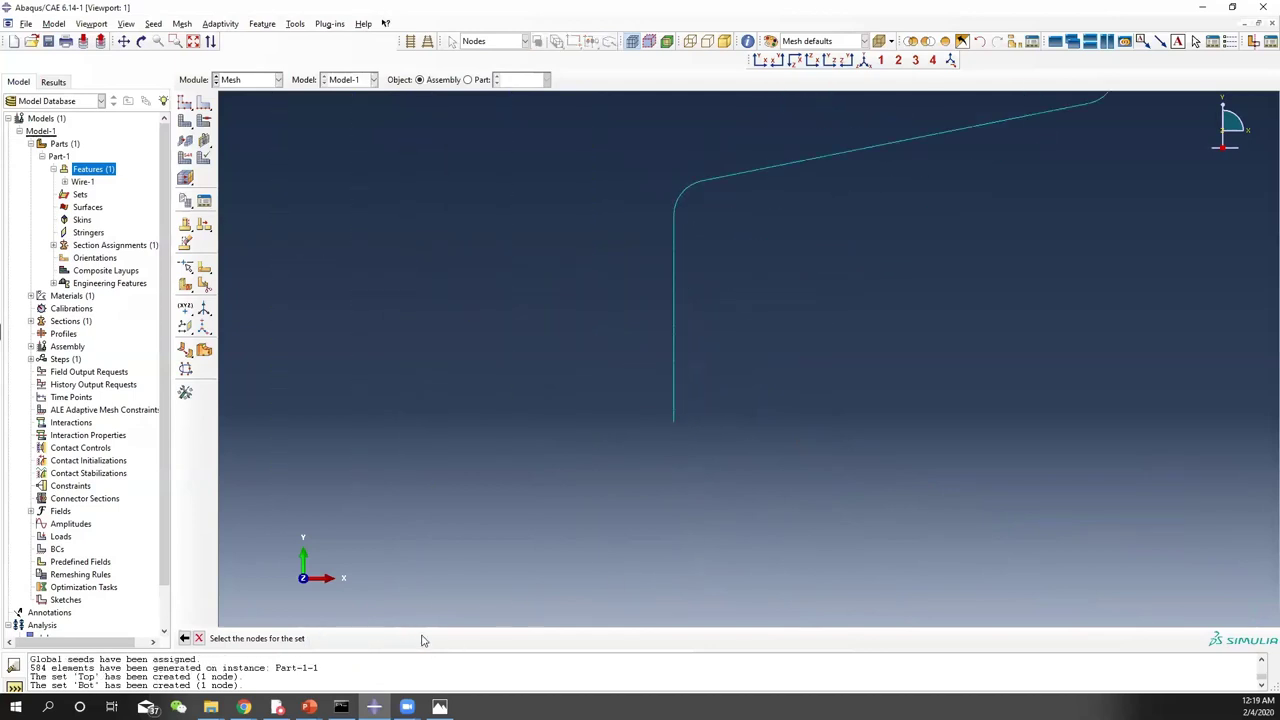
Switch to the Interaction module with the whole bellow profile in view
scroll(769, 344, "down", 8)
scroll(769, 344, "down", 3)
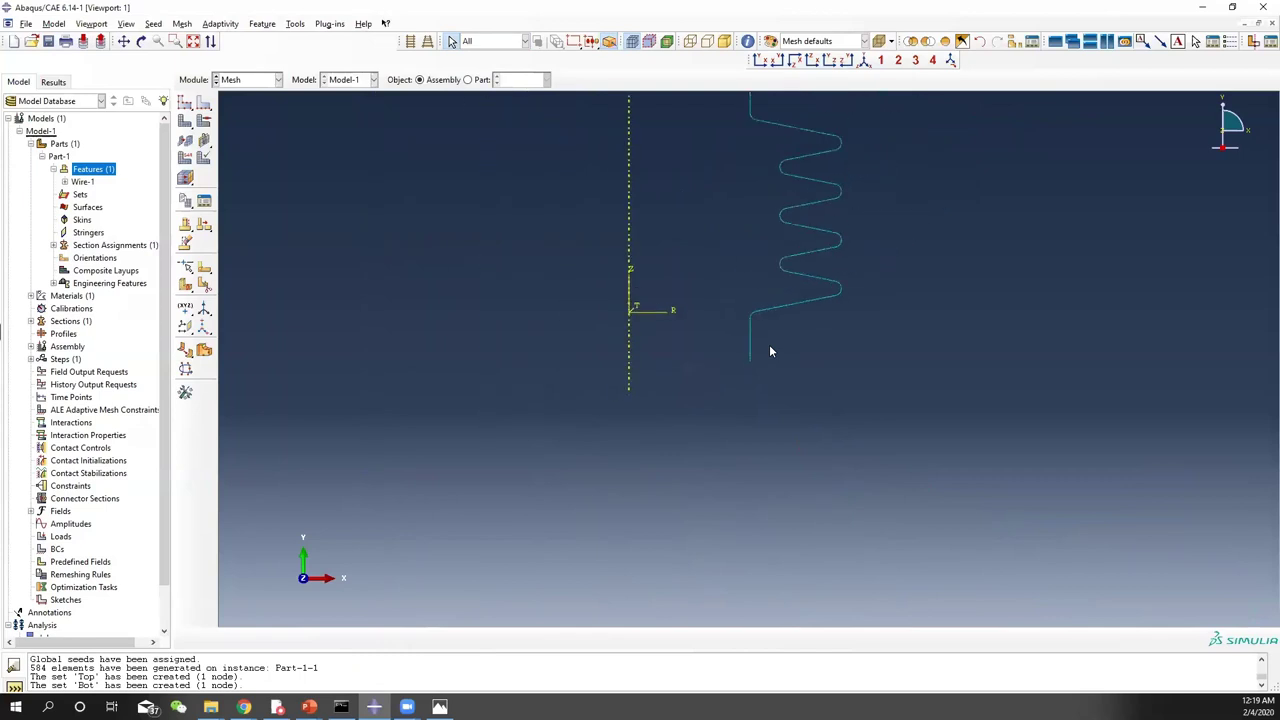
middle_click_drag(769, 268, 777, 343, "ctrl+alt")
left_click(247, 80)
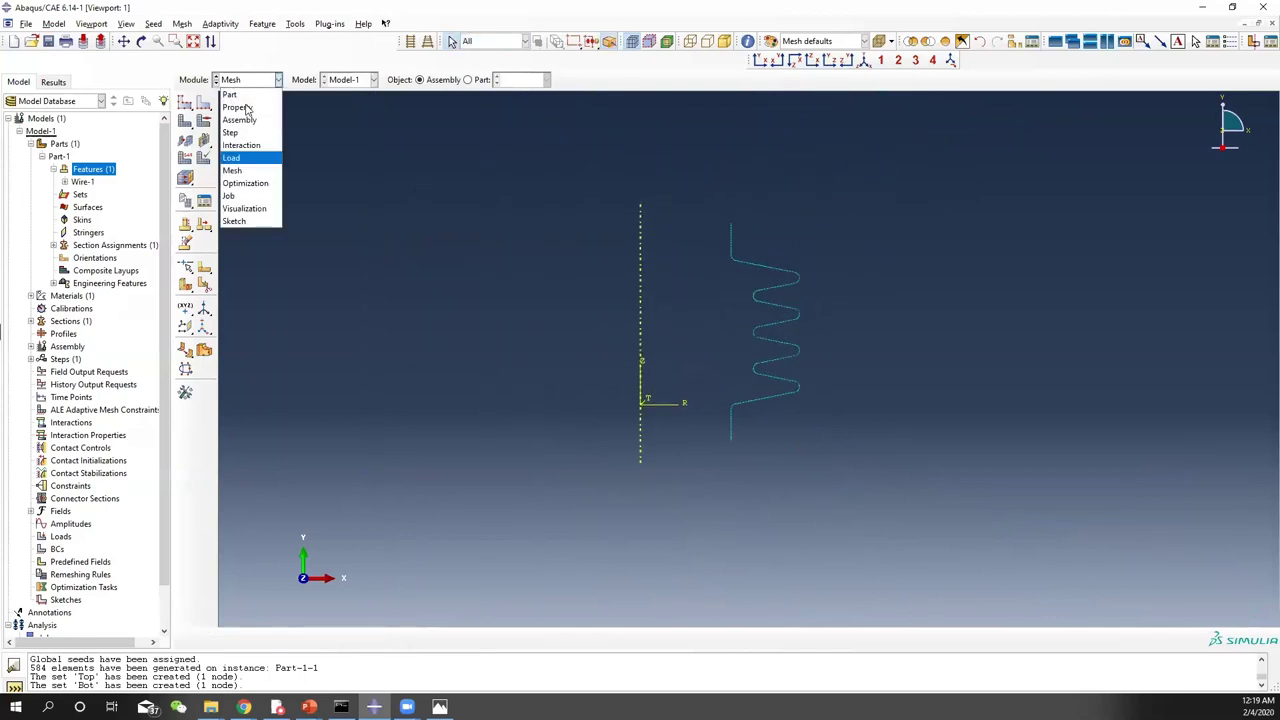
left_click(250, 144)
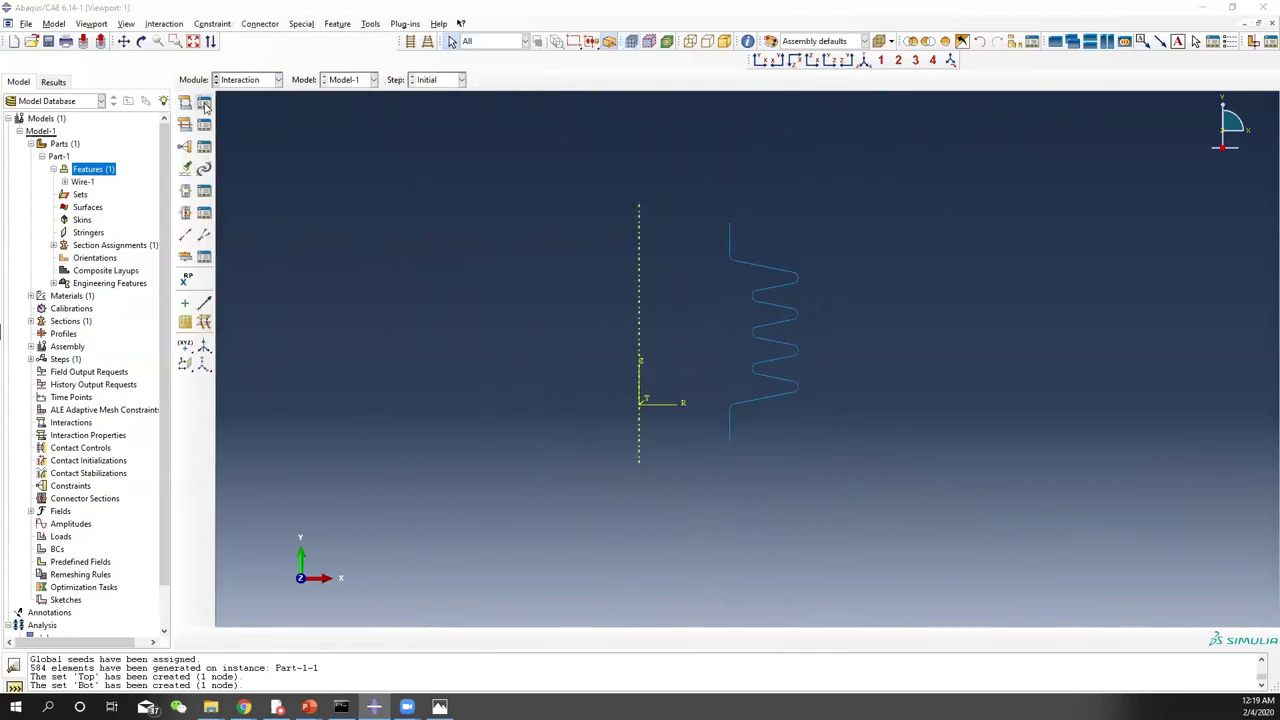
Create a Contact interaction property named fric
left_click(203, 102)
left_click(624, 205)
left_click(203, 123)
left_click(423, 382)
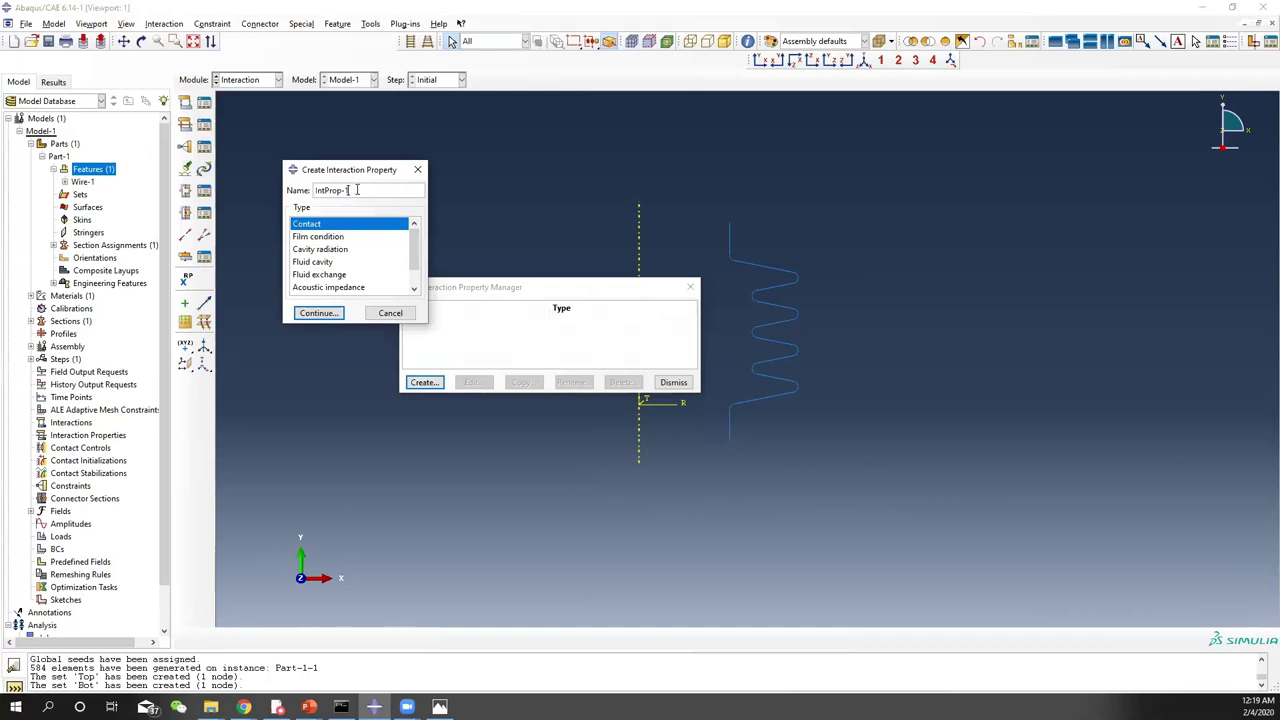
type("fric")
left_click(319, 313)
Give the fric contact property tangential behavior with the Penalty formulation and a friction coefficient of 0.3
left_click(341, 184)
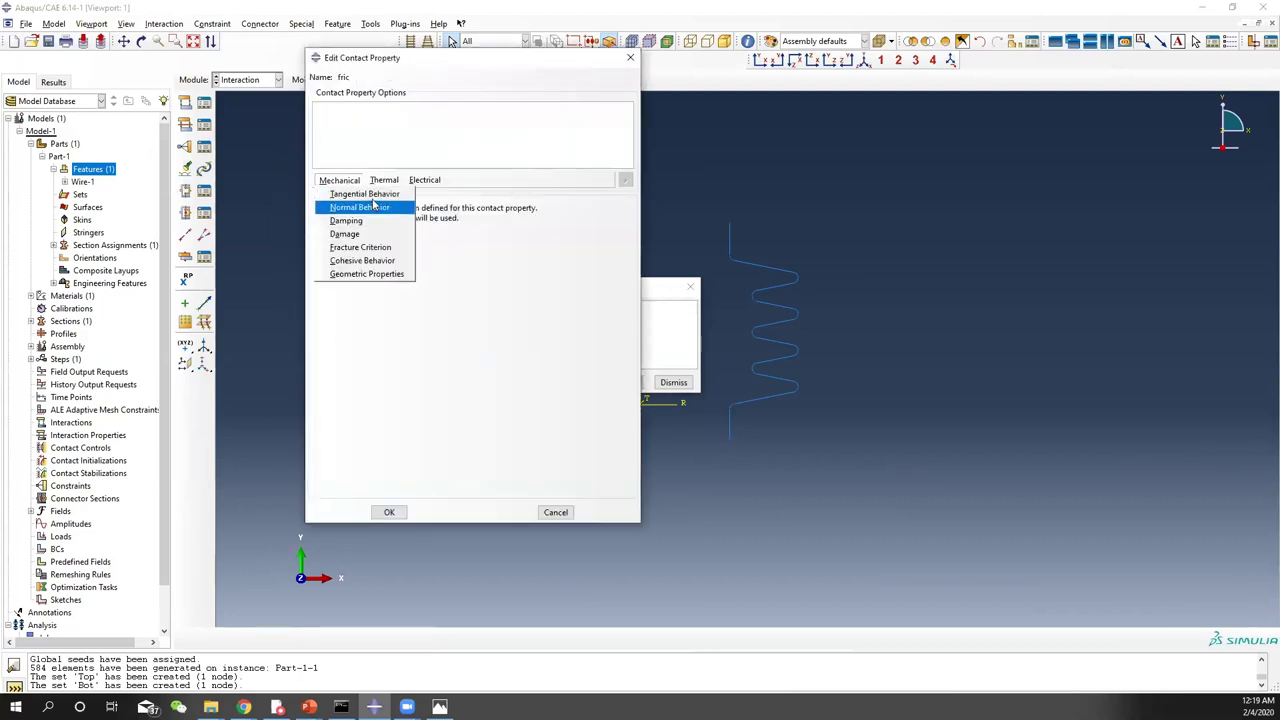
left_click(368, 195)
left_click(484, 222)
left_click(462, 250)
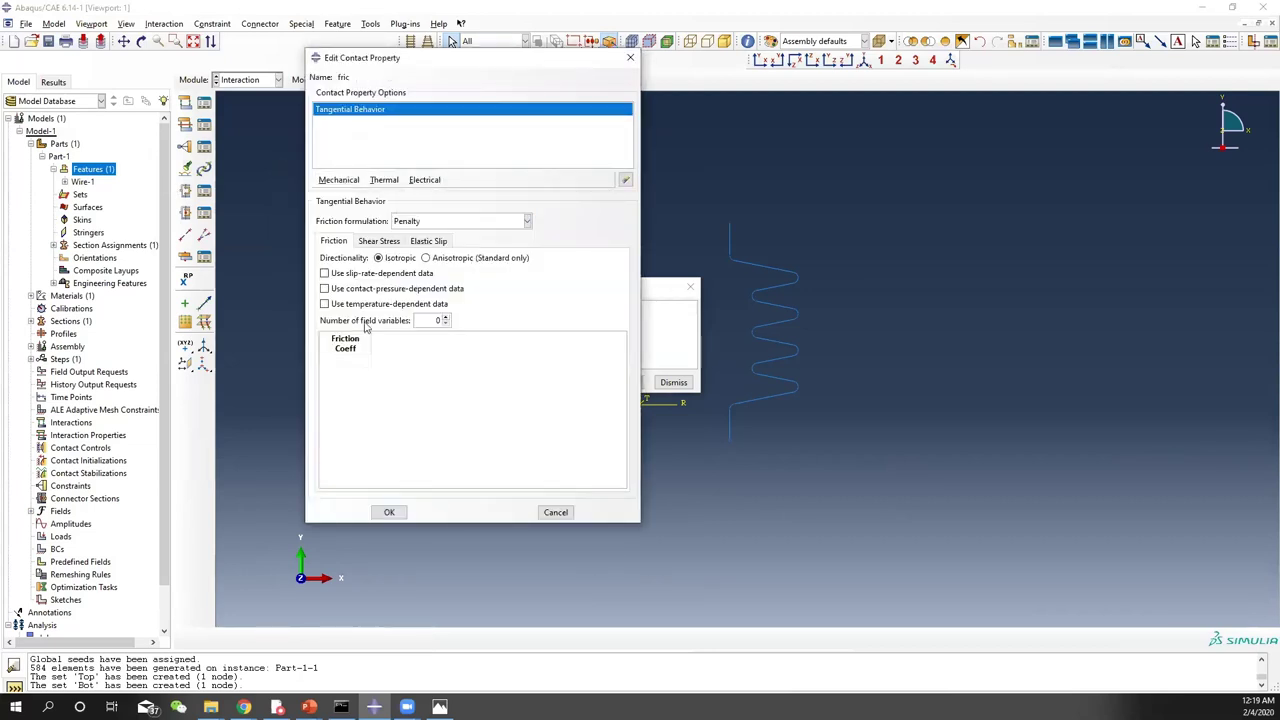
left_click(350, 361)
type("0.3")
left_click(389, 512)
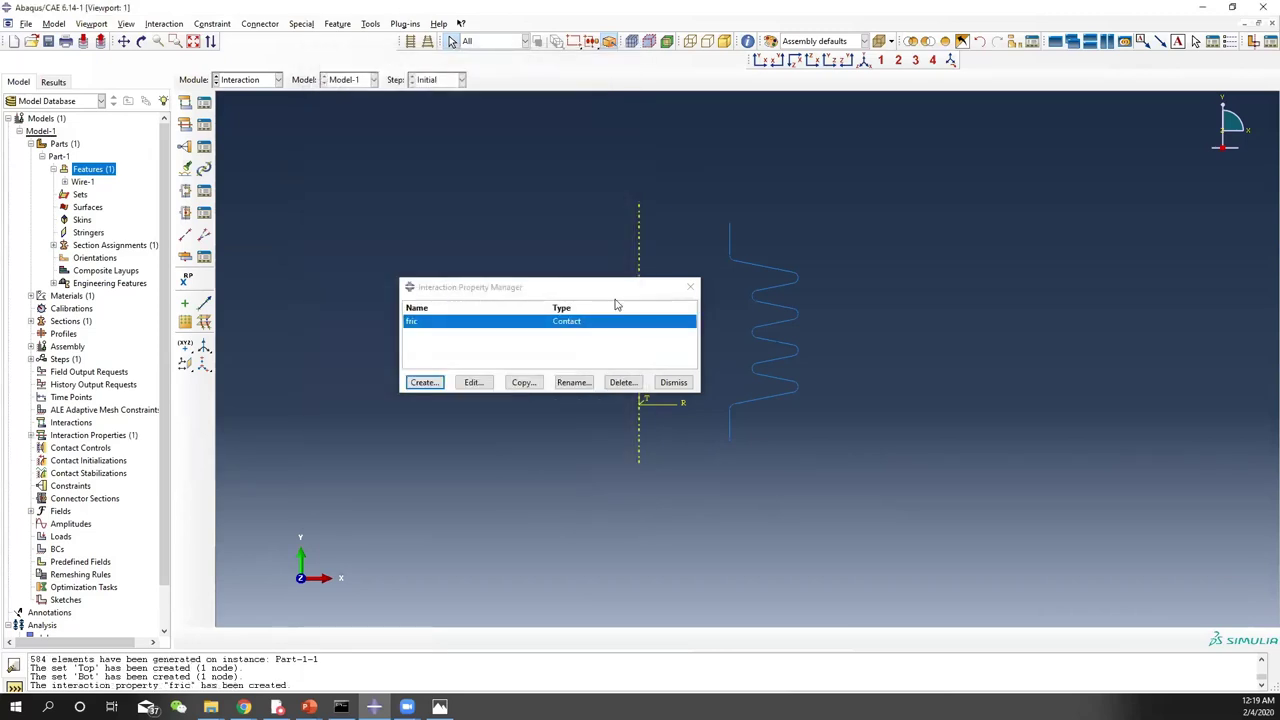
left_click(690, 287)
left_click(251, 80)
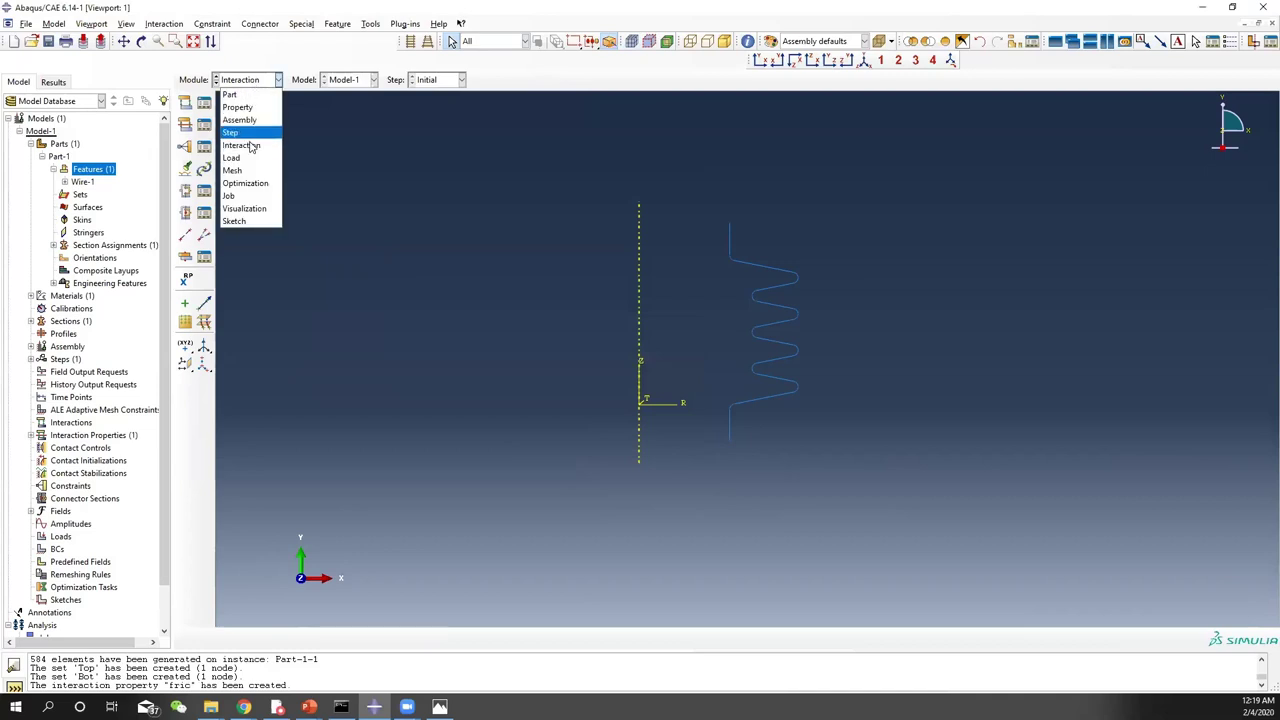
left_click(253, 98)
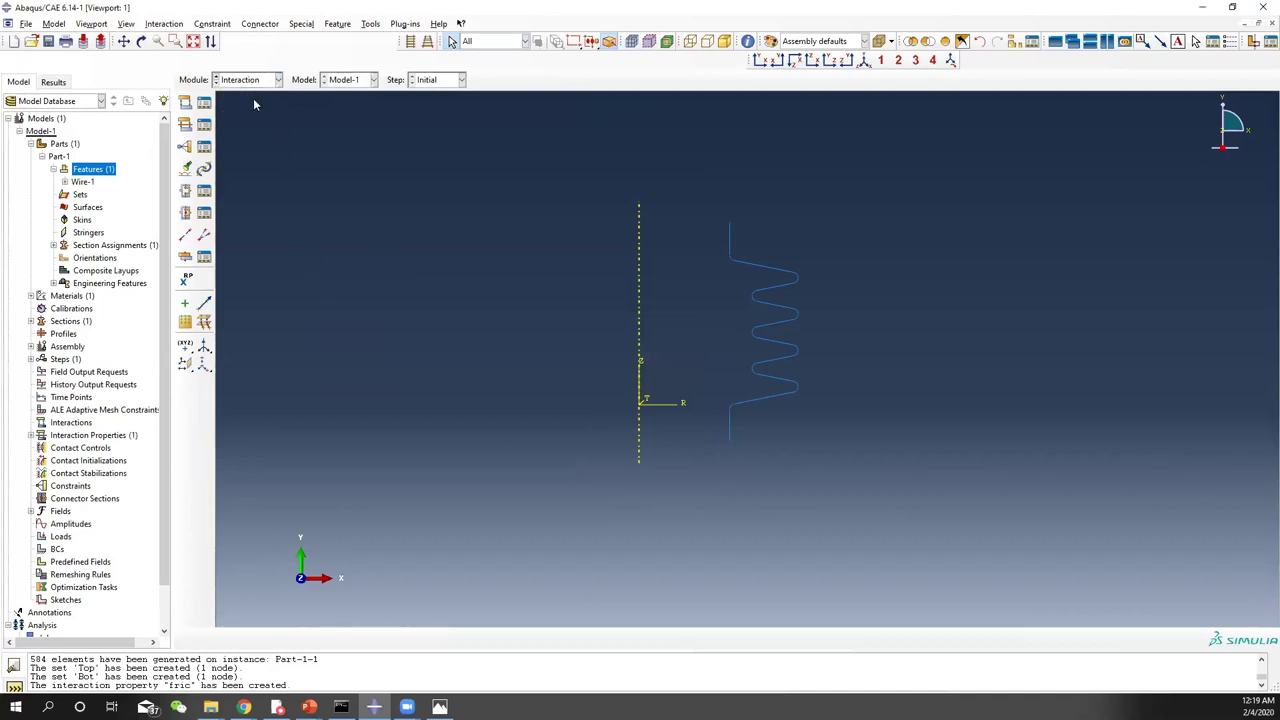
left_click(185, 102)
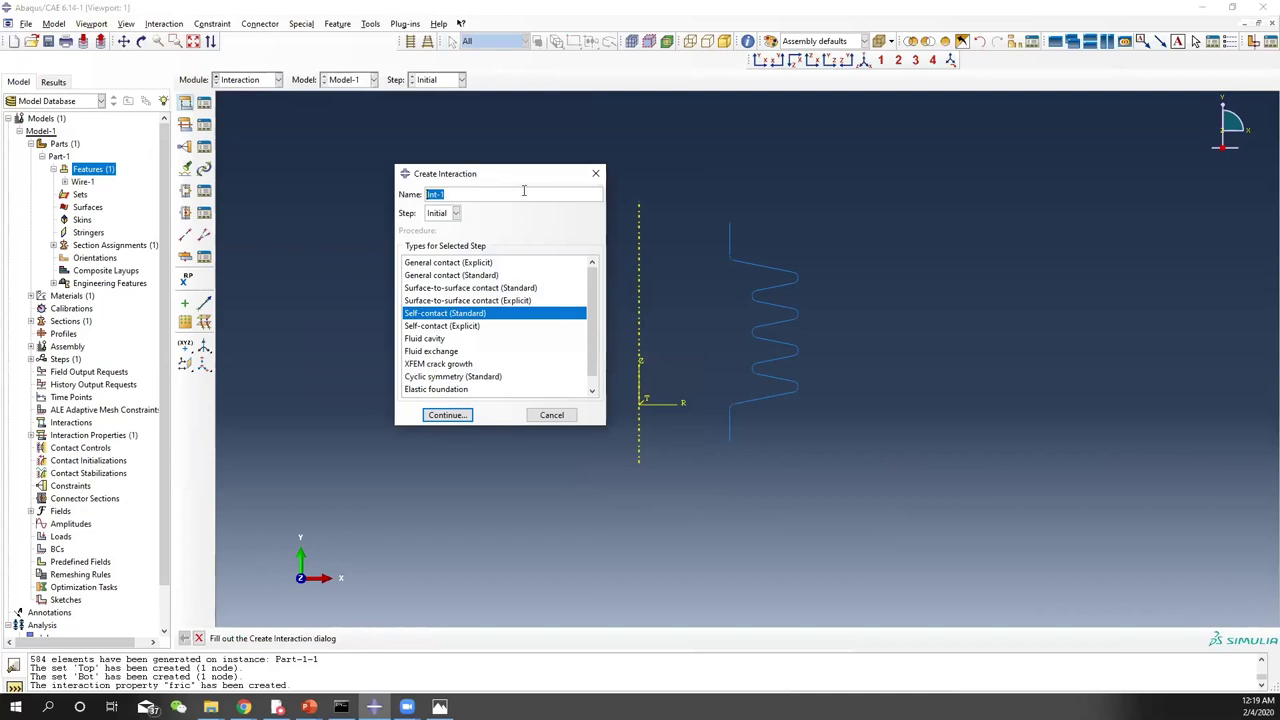
left_click_drag(511, 177, 473, 182)
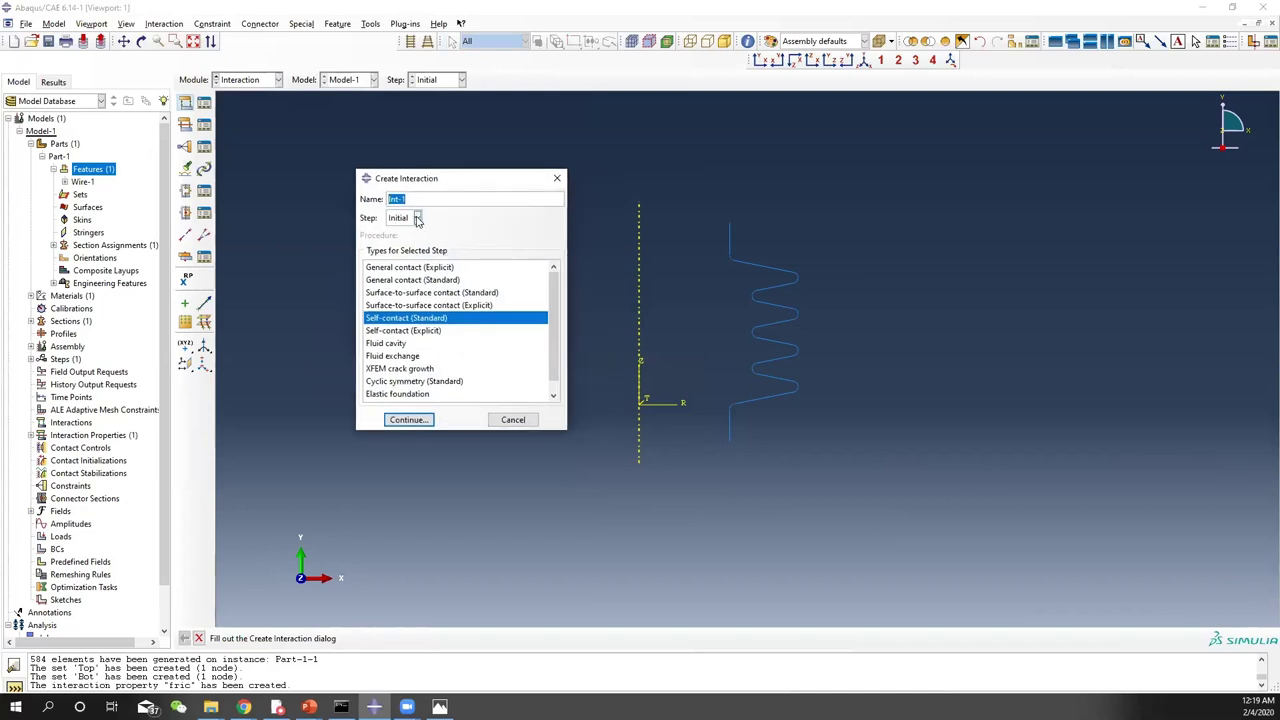
left_click(417, 218)
left_click(452, 214)
left_click(417, 218)
left_click(484, 242)
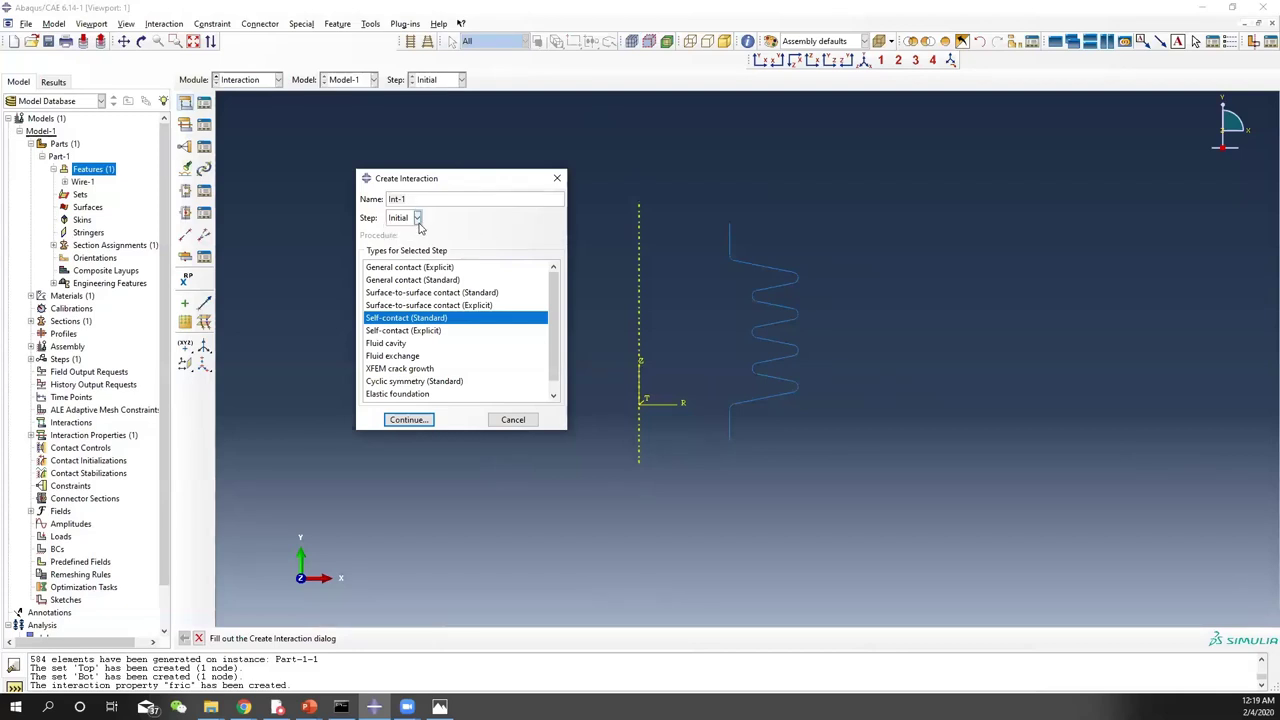
left_click(511, 419)
Create a Static, General step named Static in the Step module, with an initial increment size of 0.01
left_click(269, 84)
left_click(242, 130)
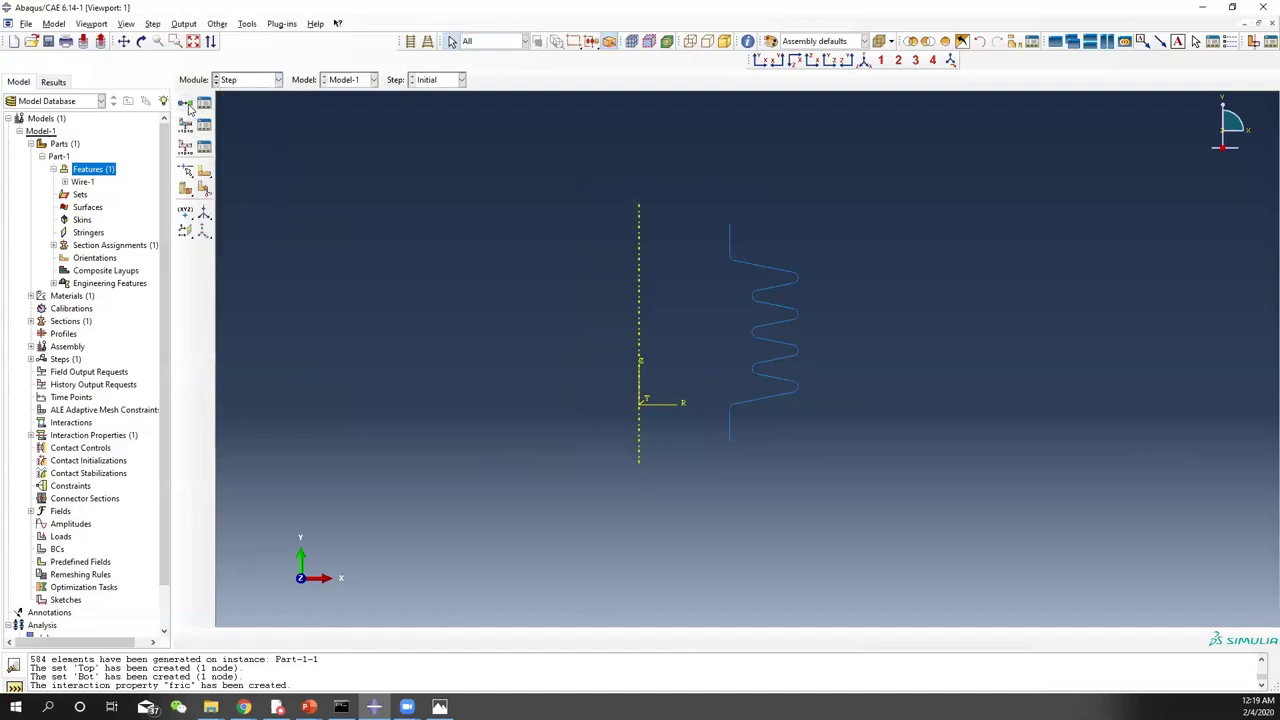
left_click(186, 104)
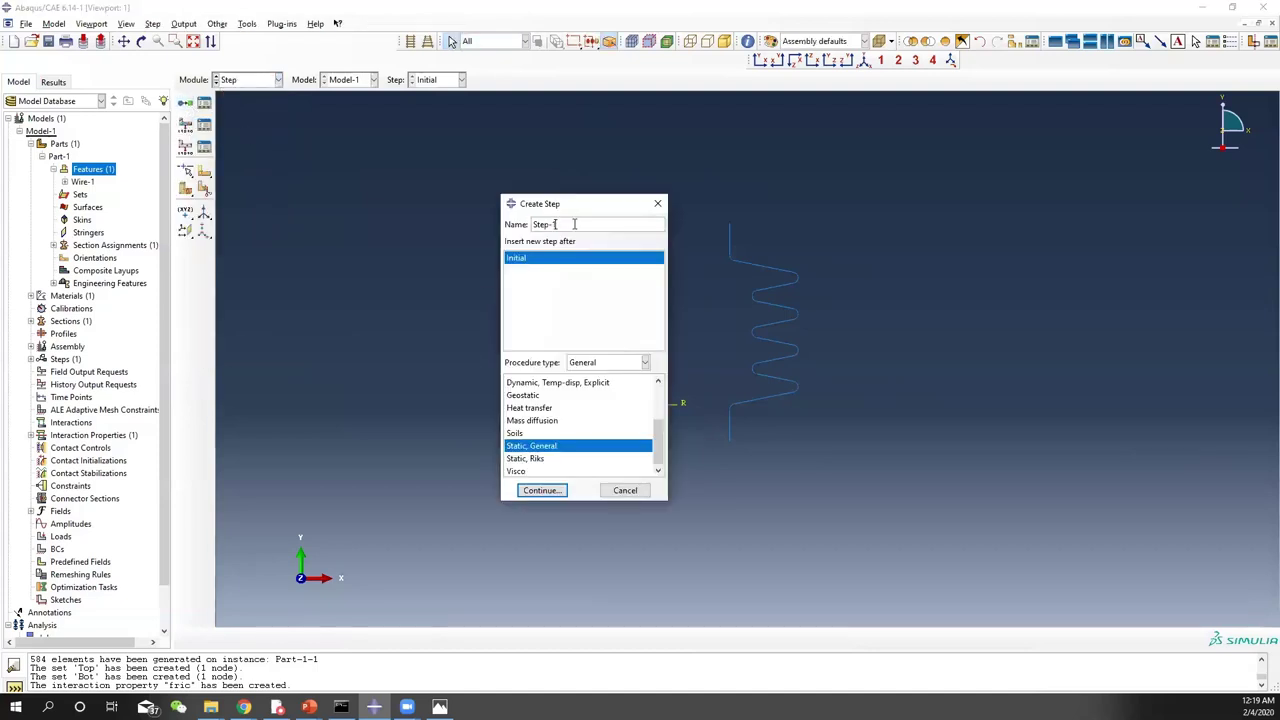
type("Static")
left_click(544, 494)
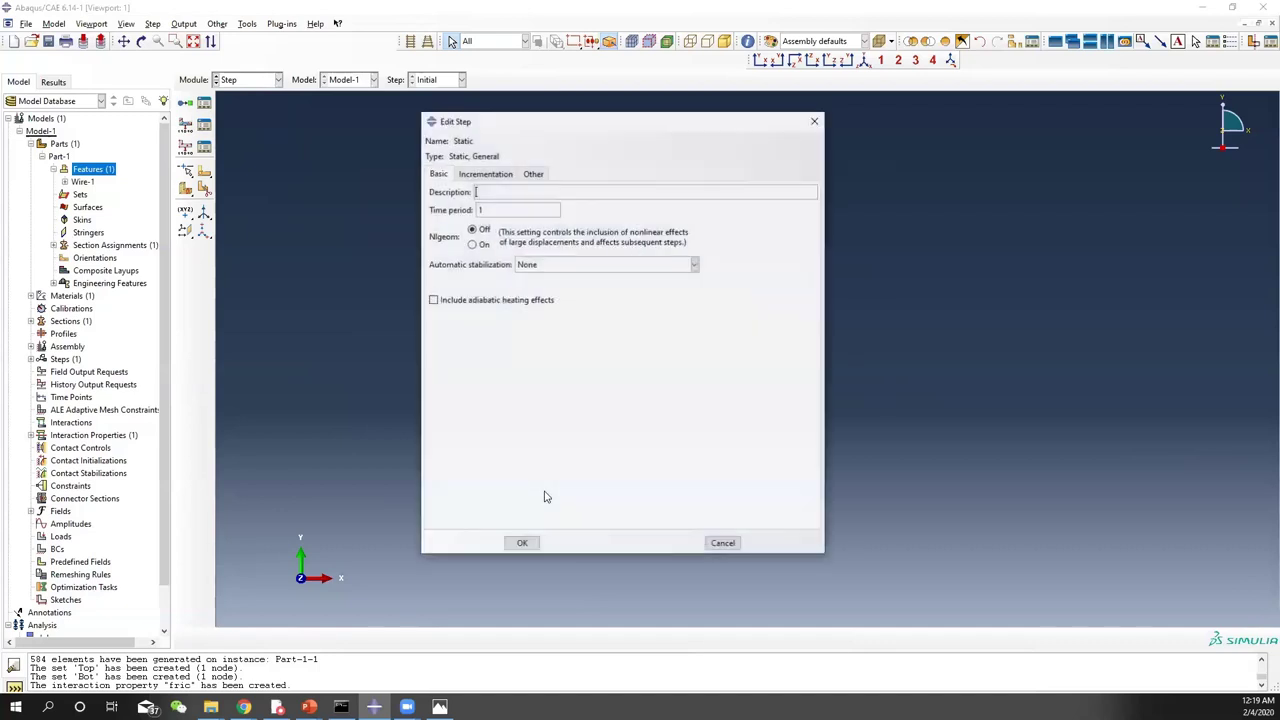
left_click(487, 175)
double_click(498, 238)
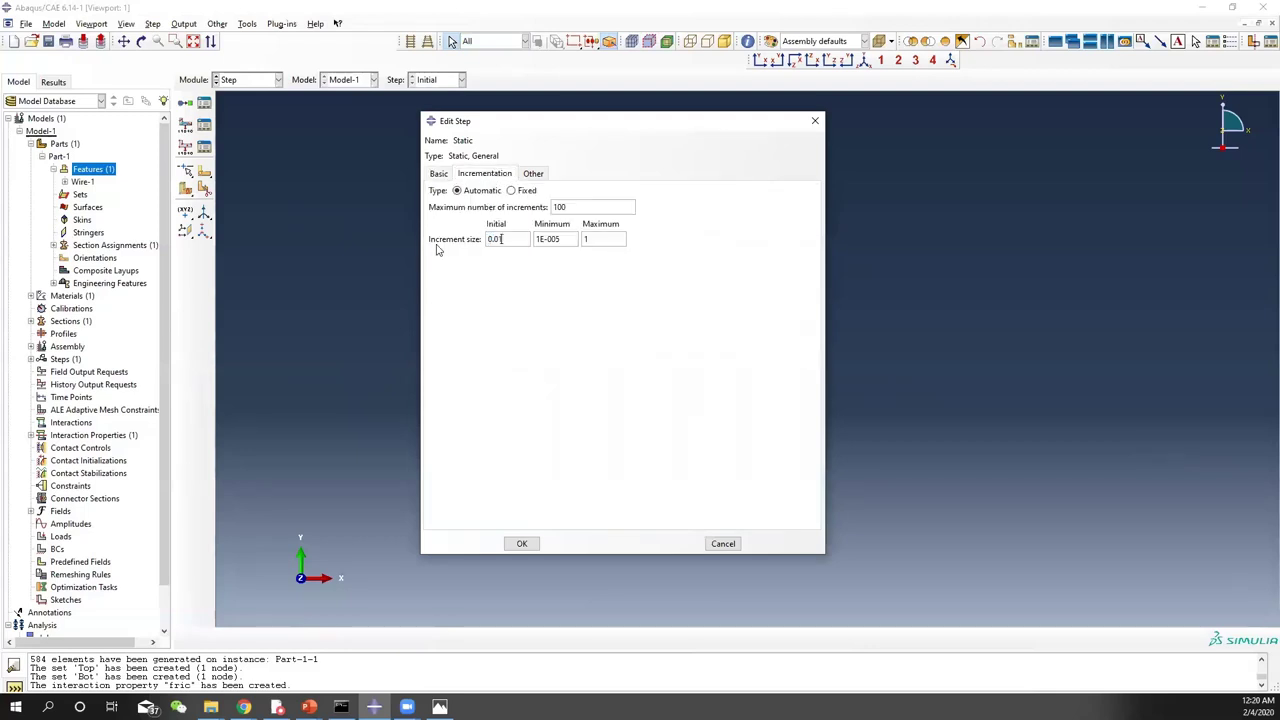
left_click(519, 543)
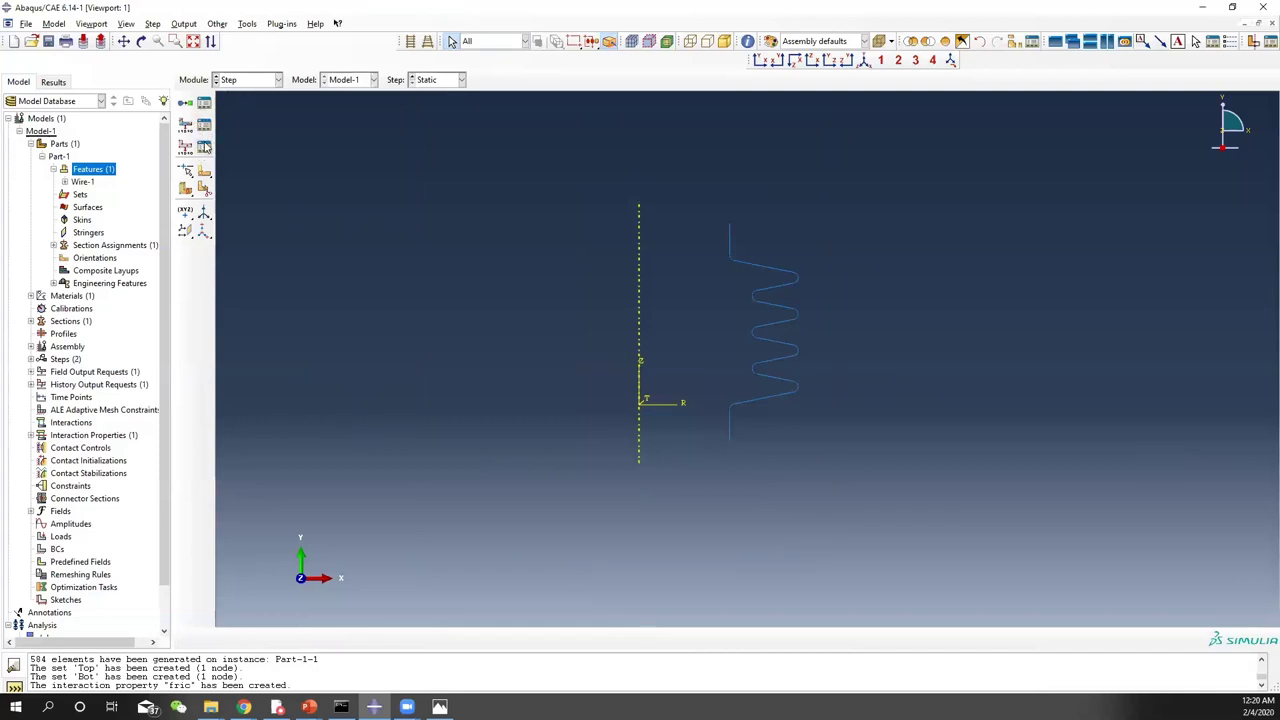
Remove the force and contact variables from field output request F-Output-1 and keep only U from the displacement group
left_click(240, 88)
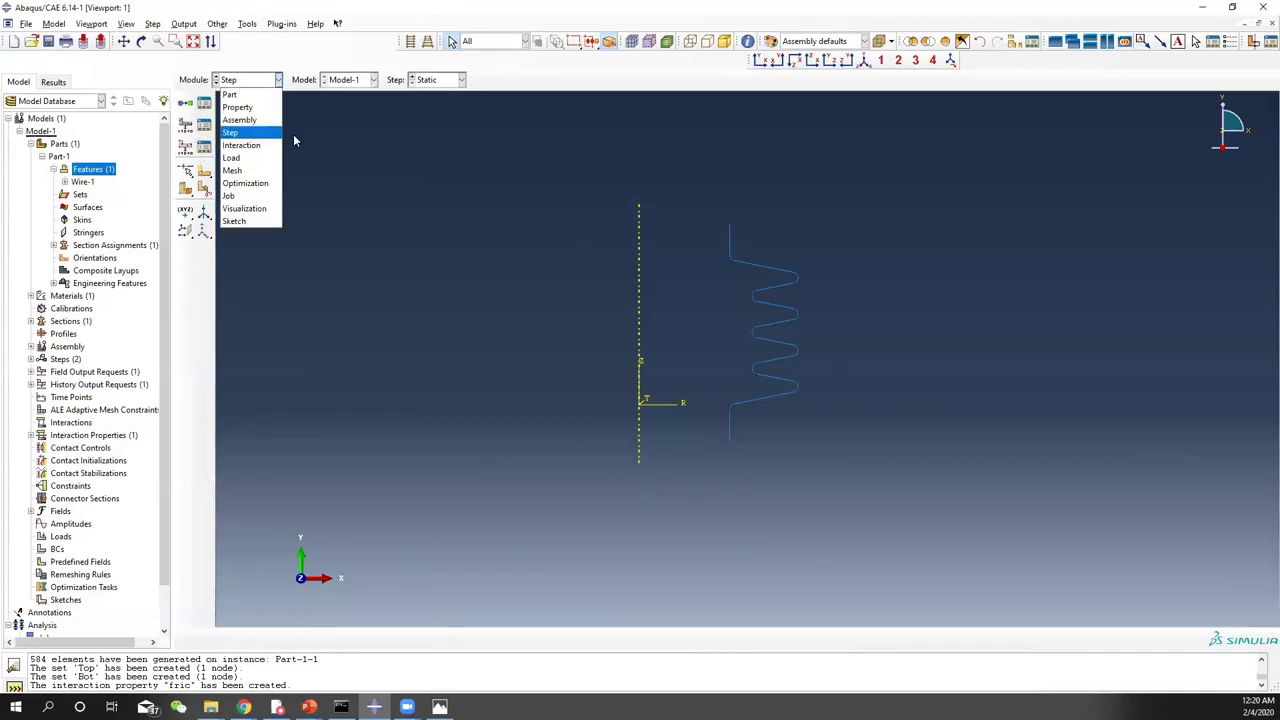
left_click(335, 146)
left_click(204, 128)
left_click(549, 220)
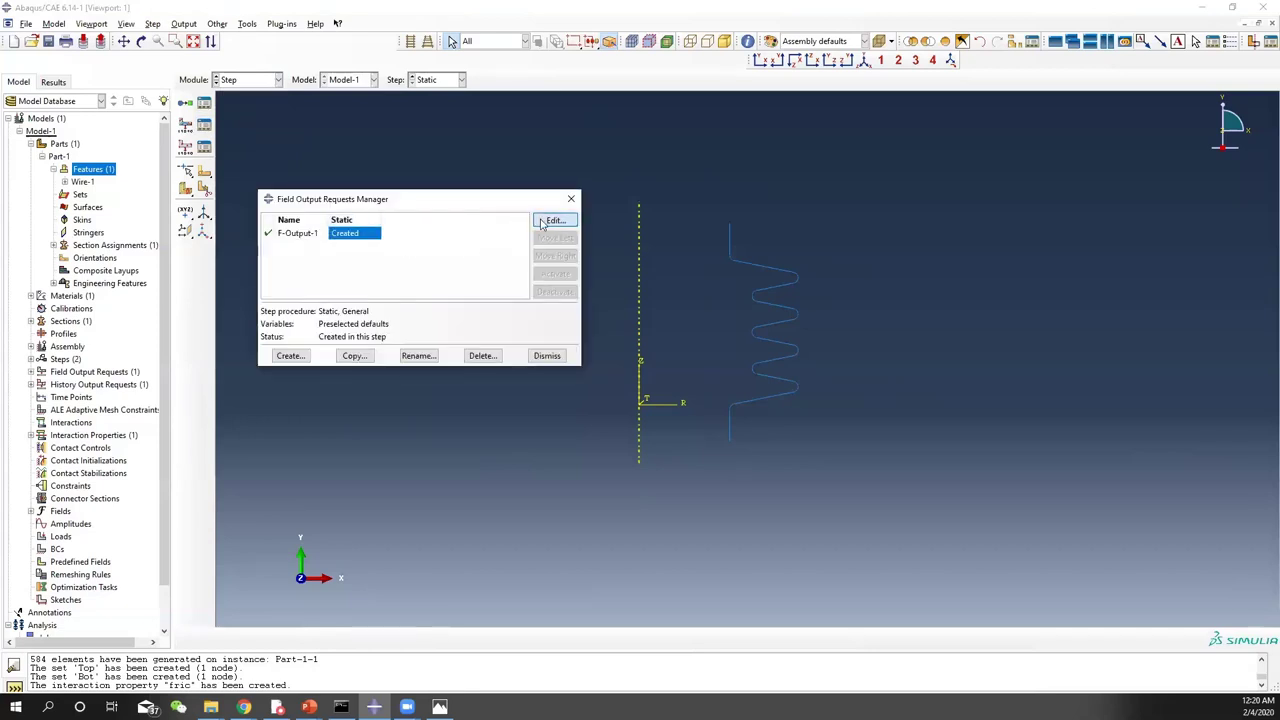
left_click(303, 330)
left_click(303, 330)
left_click(303, 345)
left_click(303, 360)
left_click(288, 330)
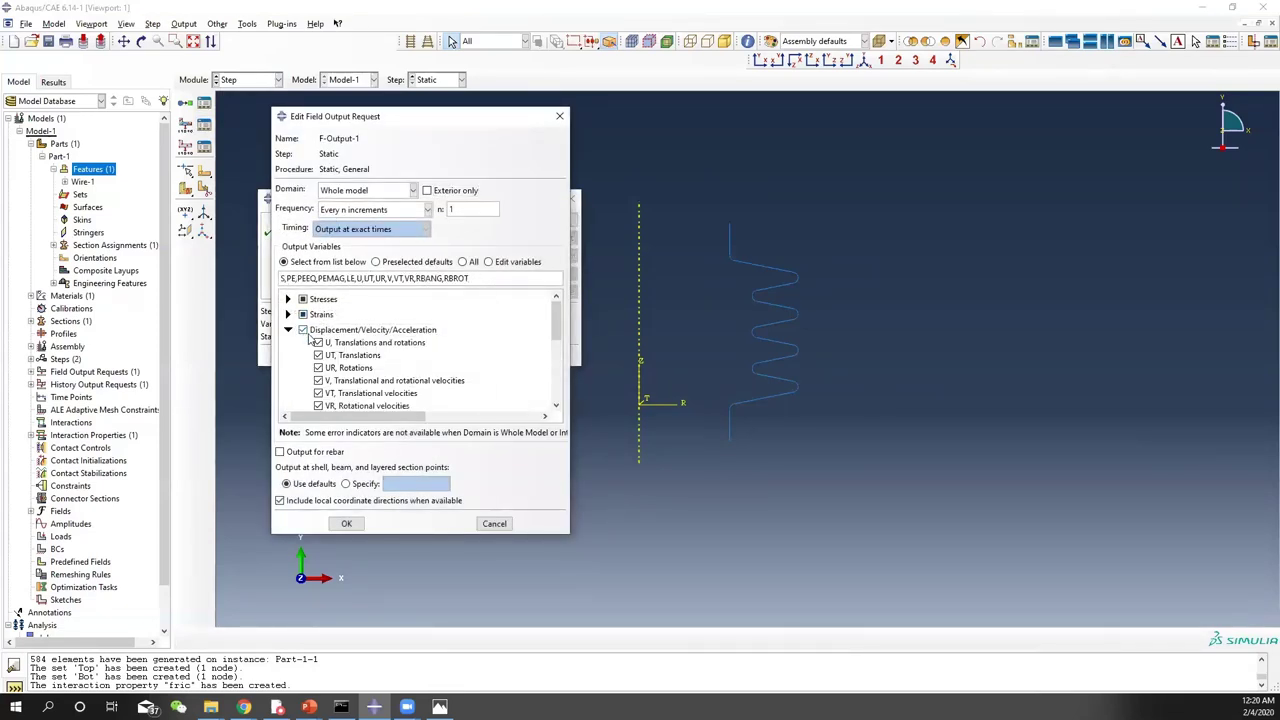
left_click(303, 330)
left_click(318, 343)
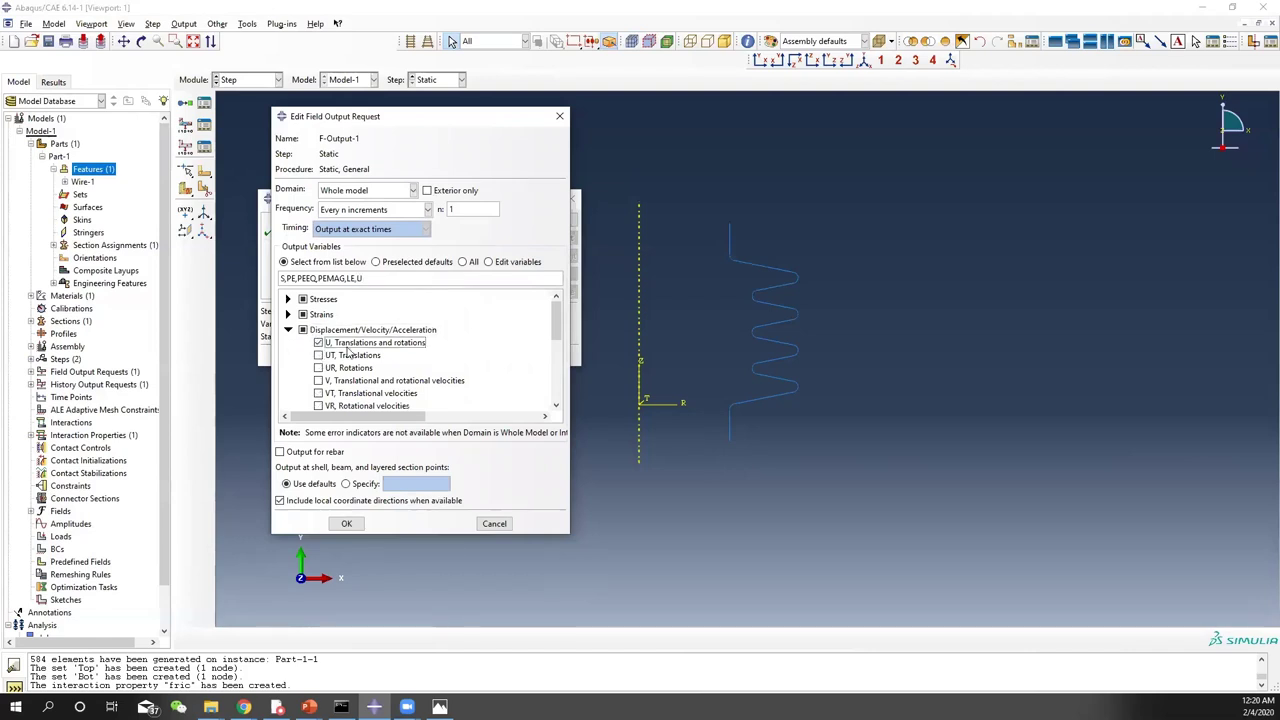
left_click(288, 330)
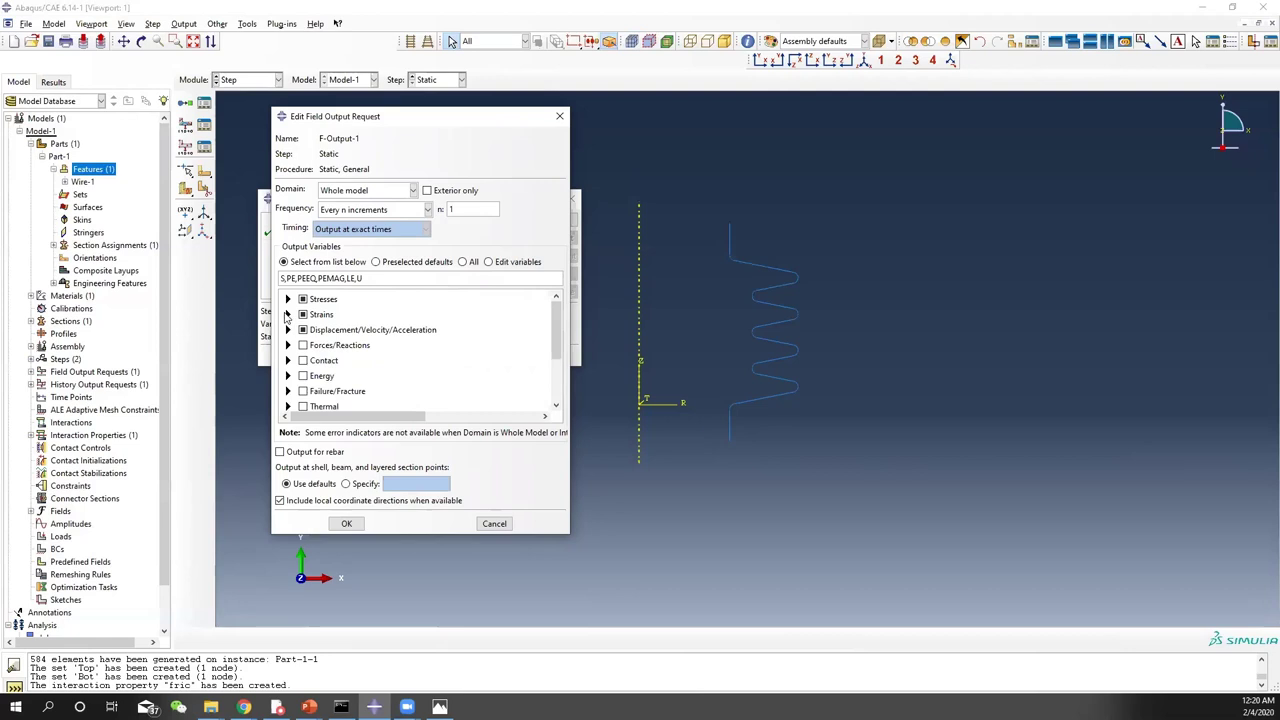
Remove all strain outputs from the field output request and add MISES equivalent stress alongside S
left_click(303, 314)
left_click(288, 299)
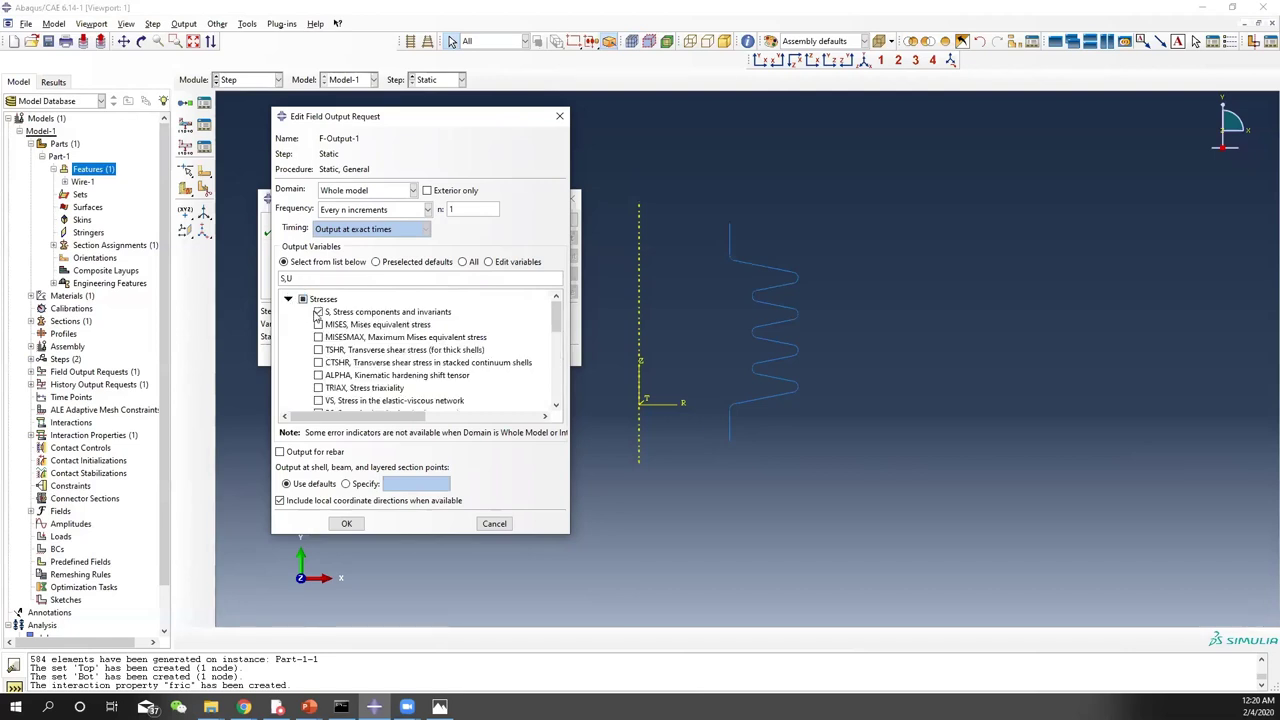
left_click(318, 324)
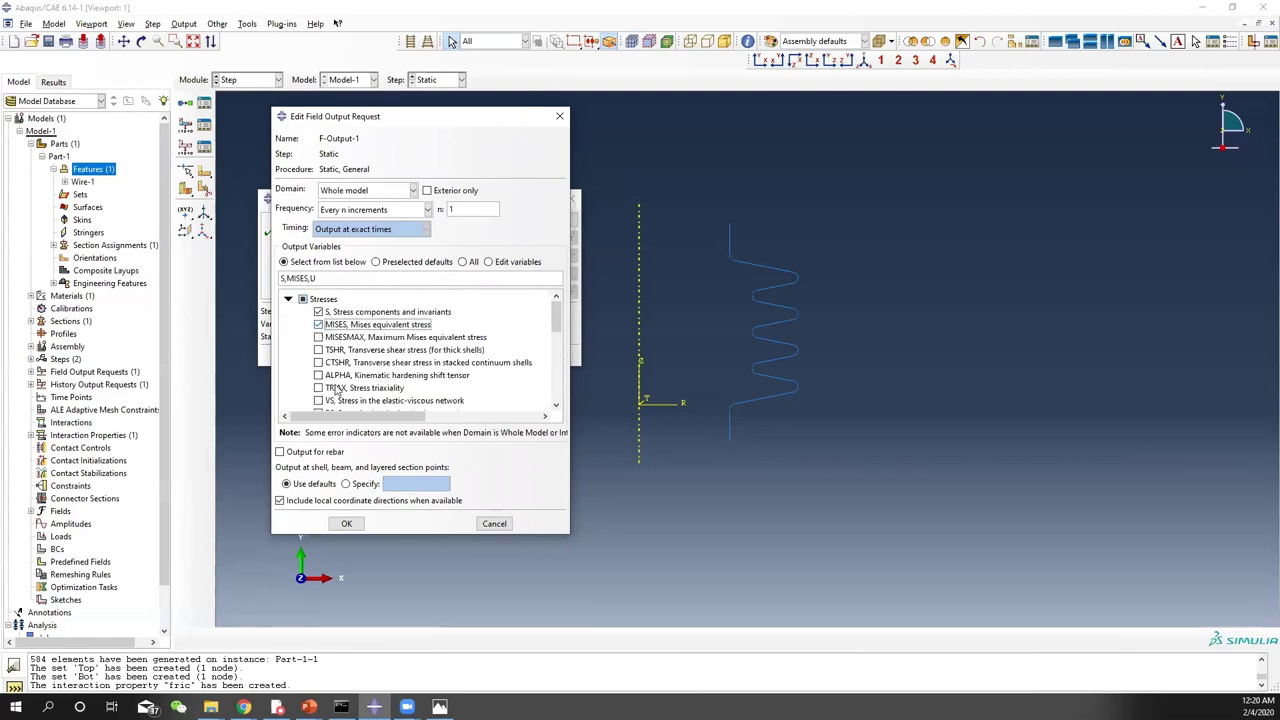
left_click(347, 524)
left_click(566, 201)
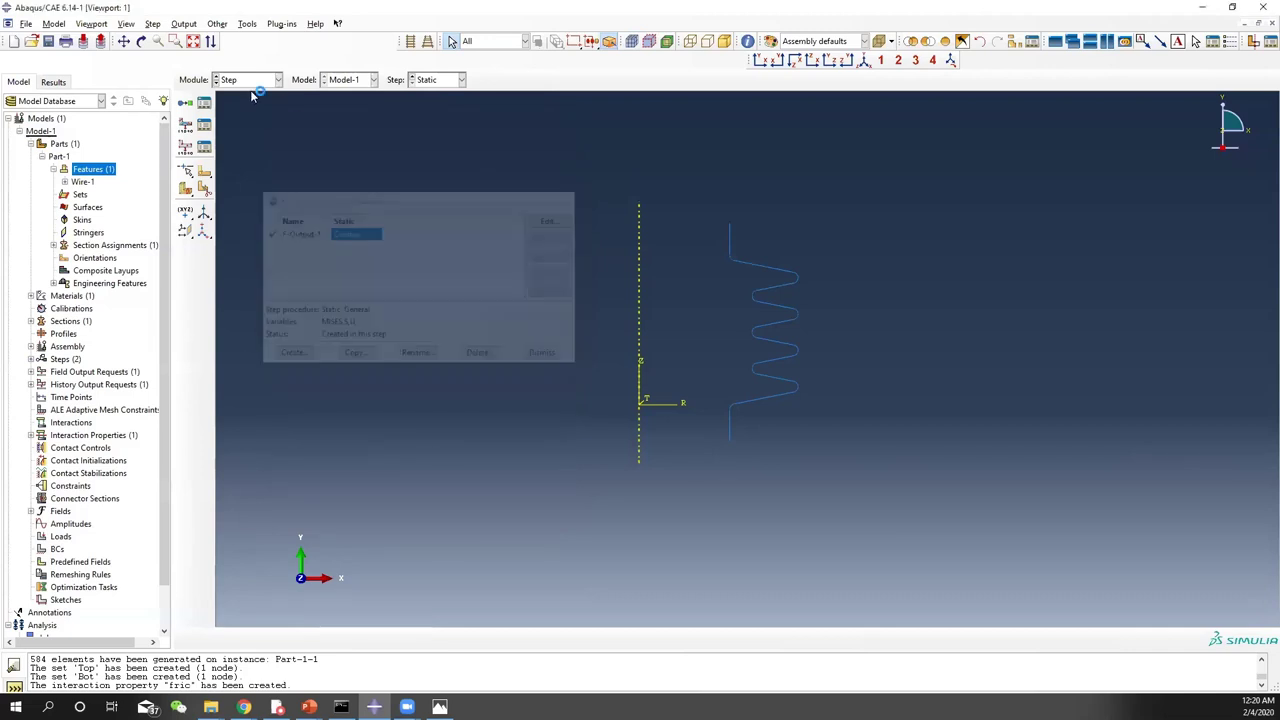
Start a Self-contact (Standard) interaction in the Static step, using the magenta side of the whole bellow profile as its surface
left_click(267, 82)
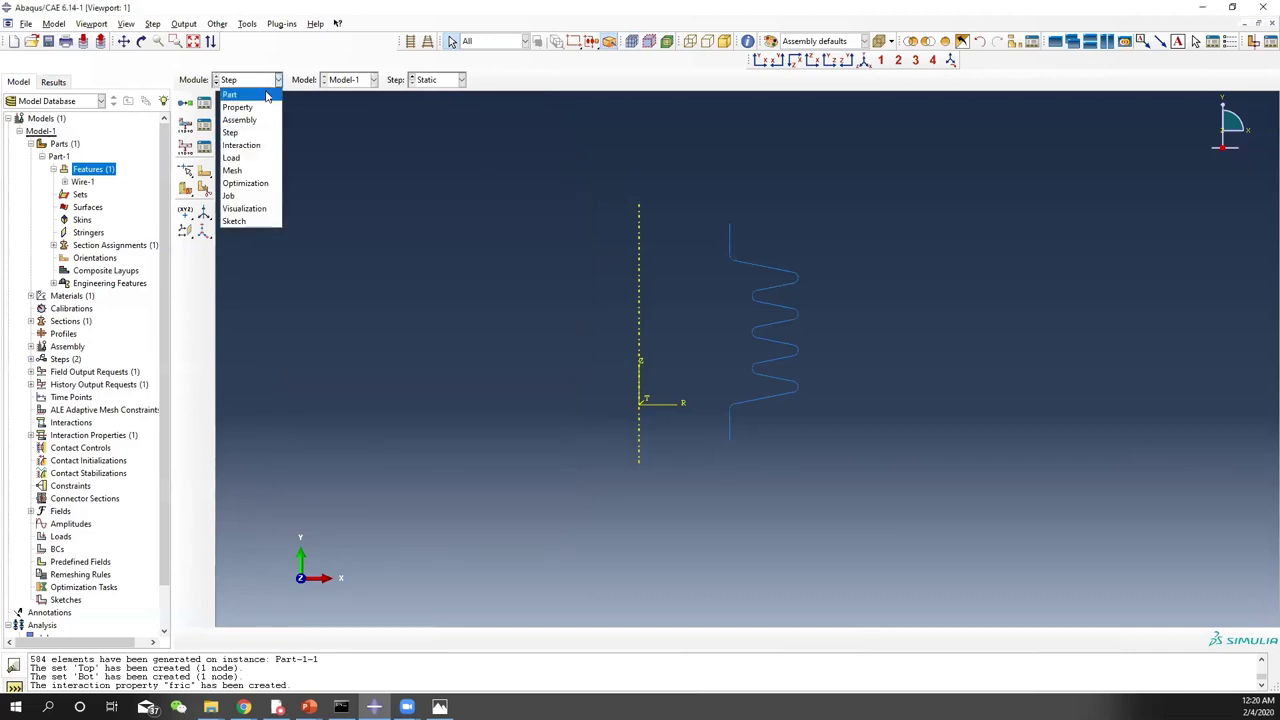
left_click(240, 145)
left_click(205, 104)
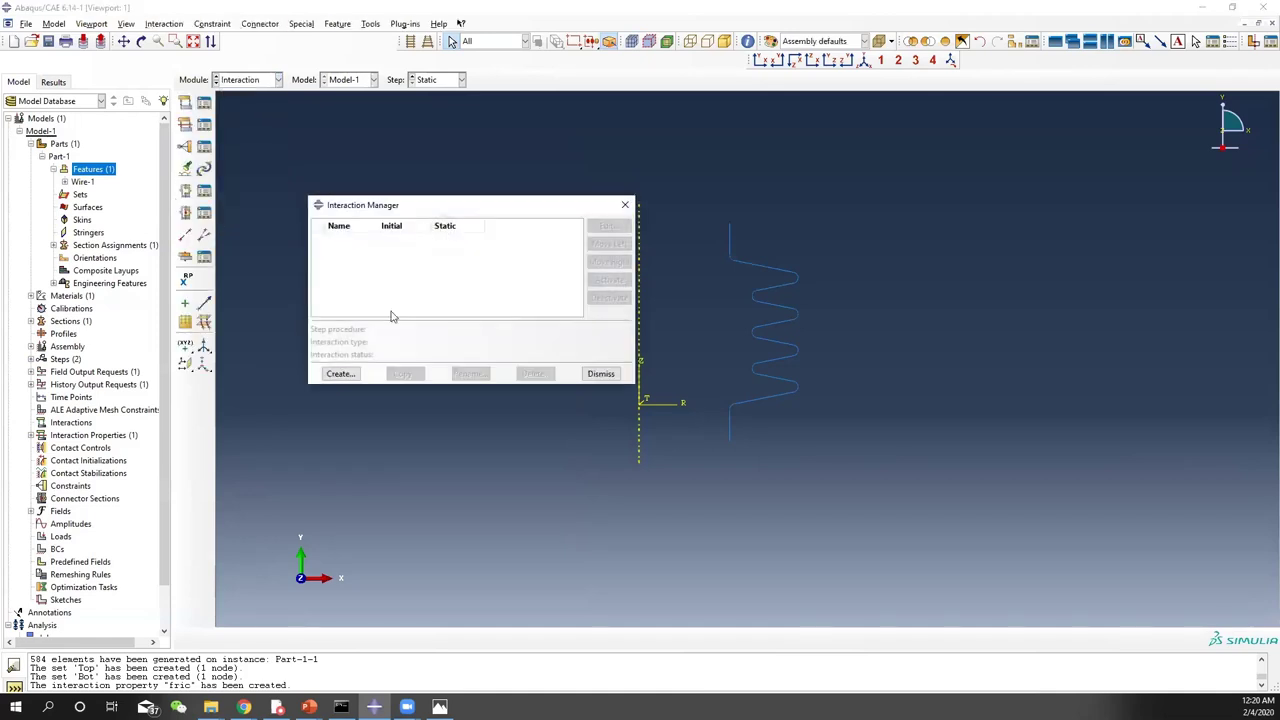
left_click(624, 207)
left_click(185, 102)
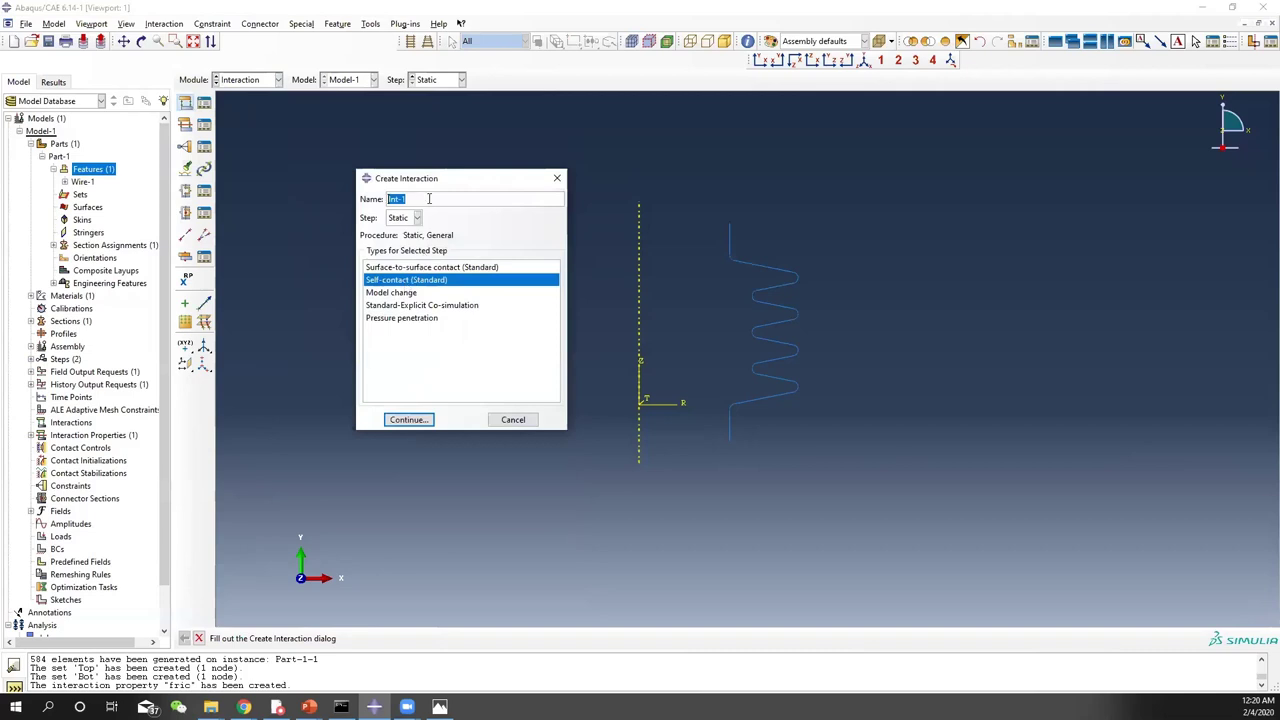
left_click(418, 218)
left_click(408, 246)
left_click(417, 420)
left_click(722, 227)
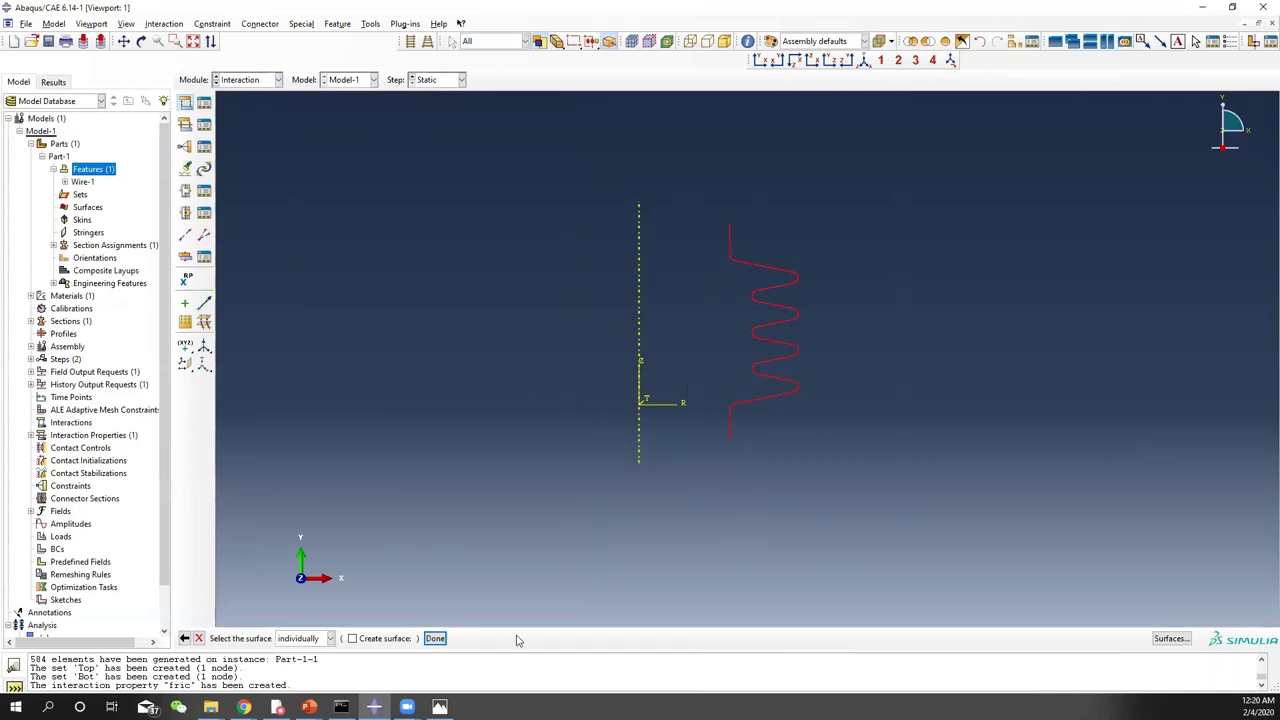
left_click(435, 638)
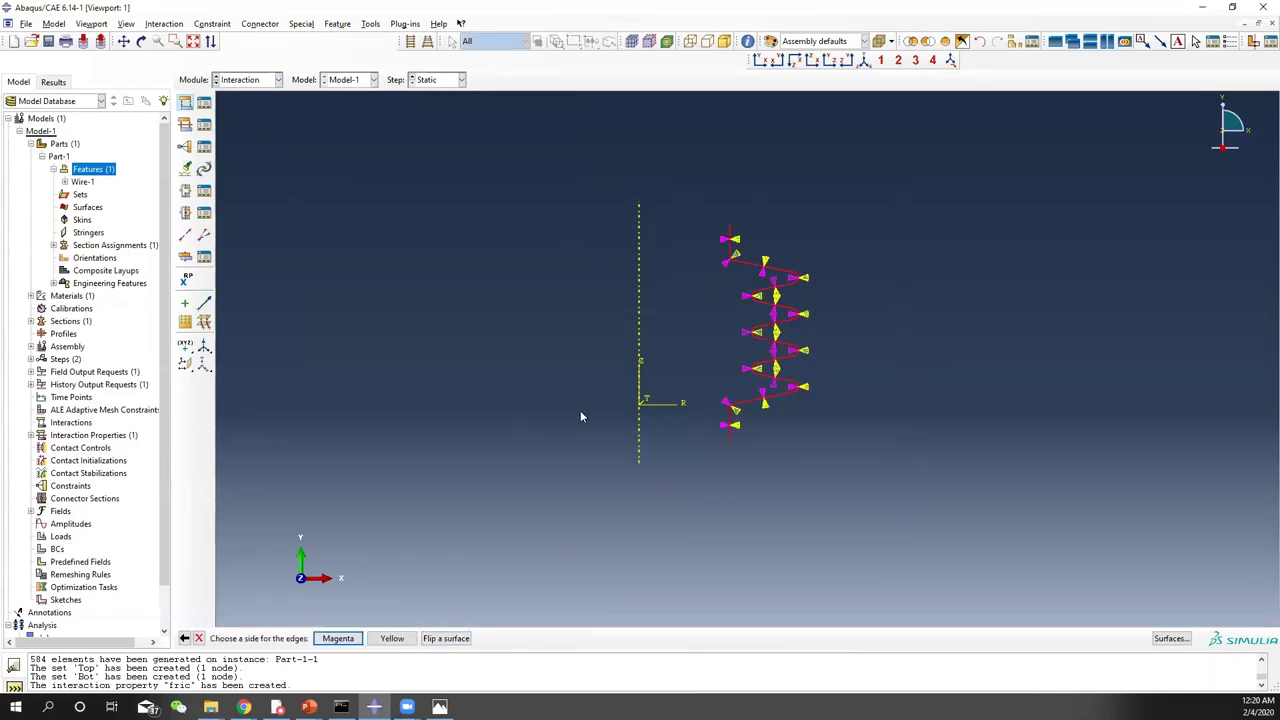
scroll(822, 272, "up", 5)
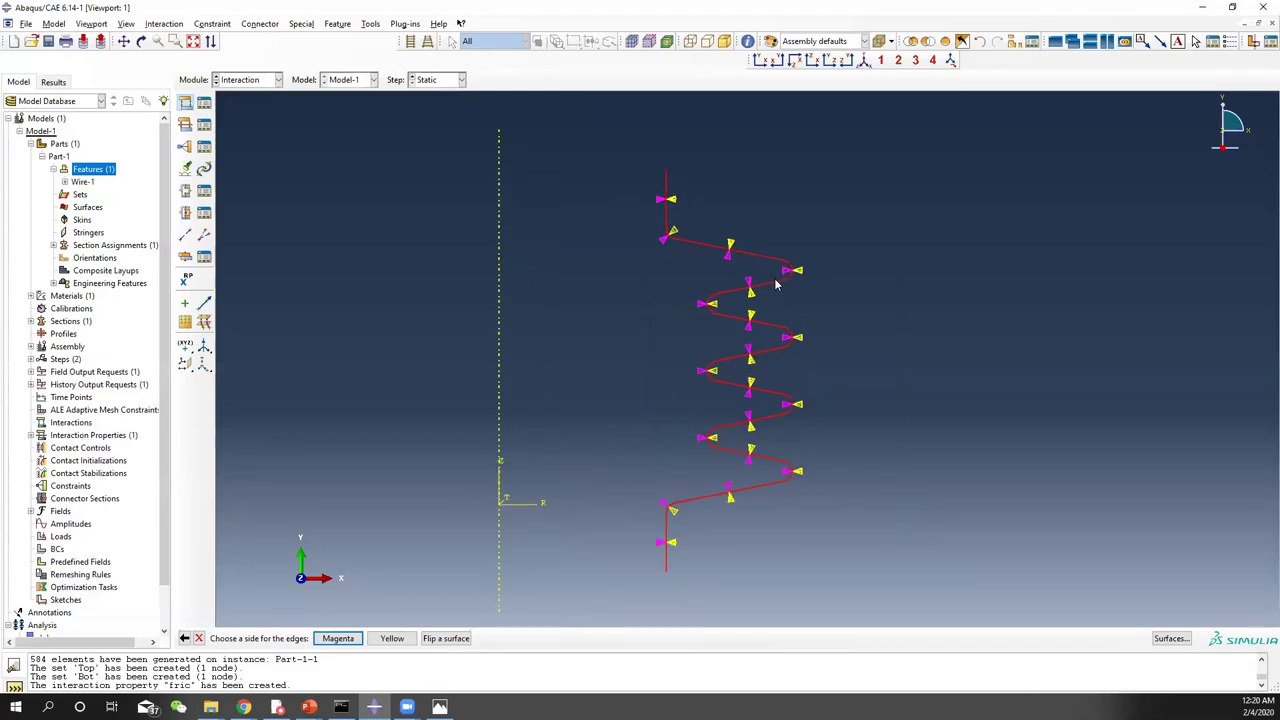
left_click(338, 638)
Complete the self-contact with surface-to-surface discretization, shell/membrane element thickness excluded and the fric property
left_click(500, 285)
left_click(501, 285)
left_click(490, 285)
left_click(486, 308)
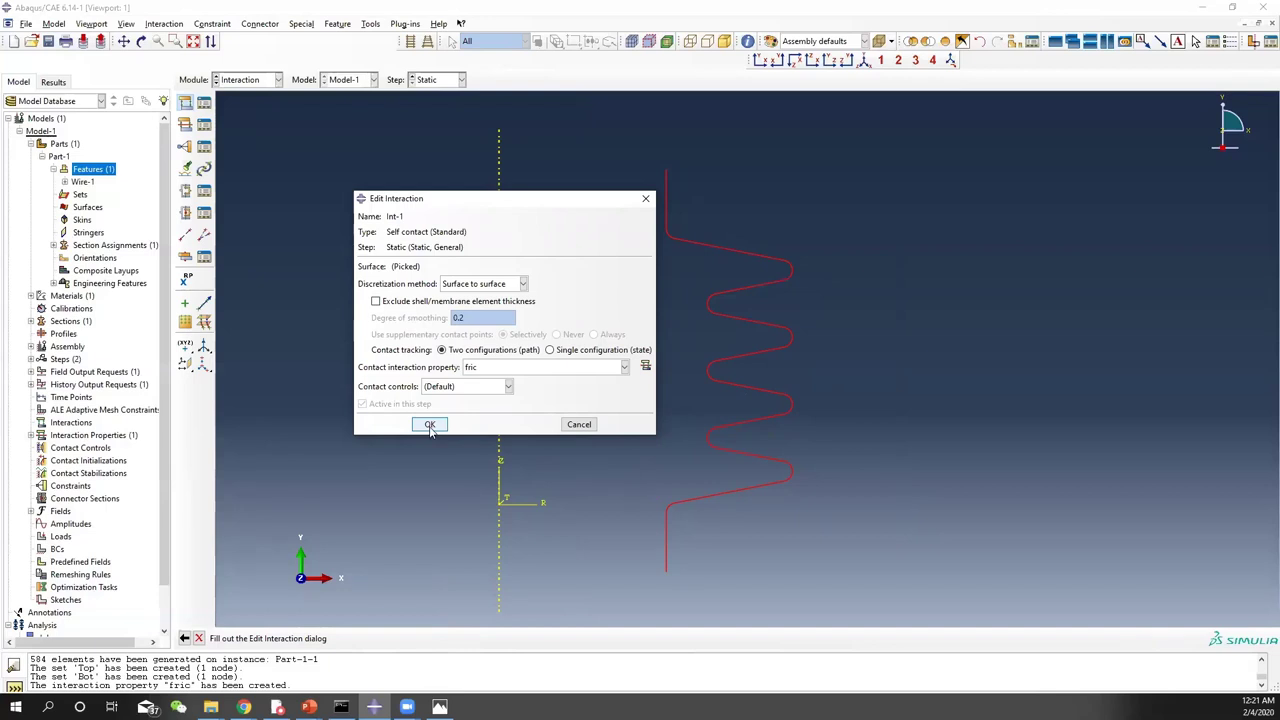
left_click(378, 303)
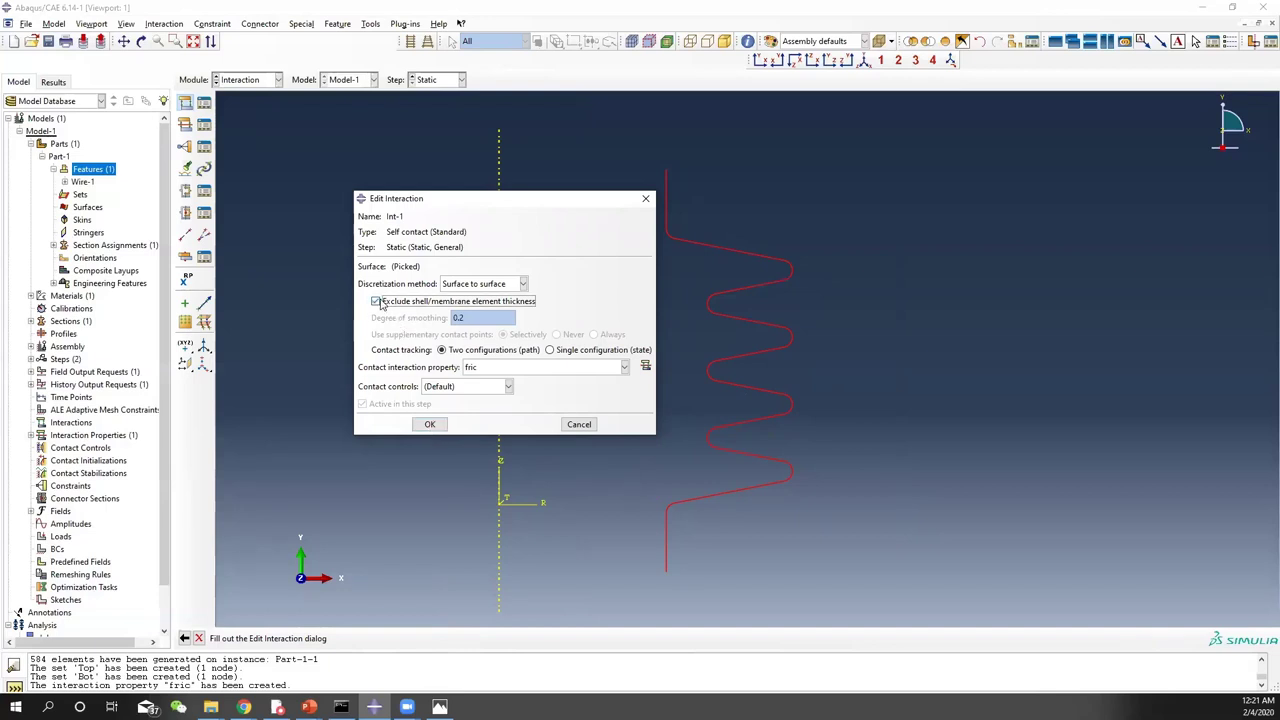
left_click(430, 425)
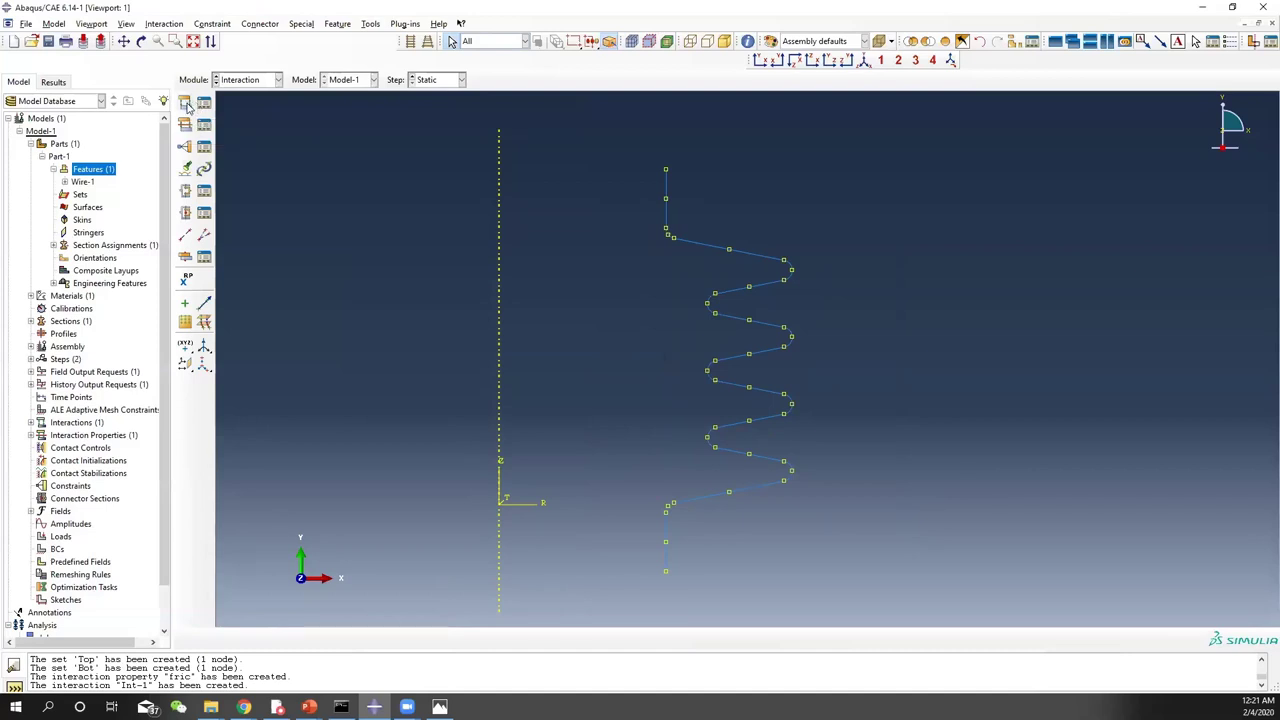
Create an encastre boundary condition named fix in the Static step on the Top node set
left_click(246, 79)
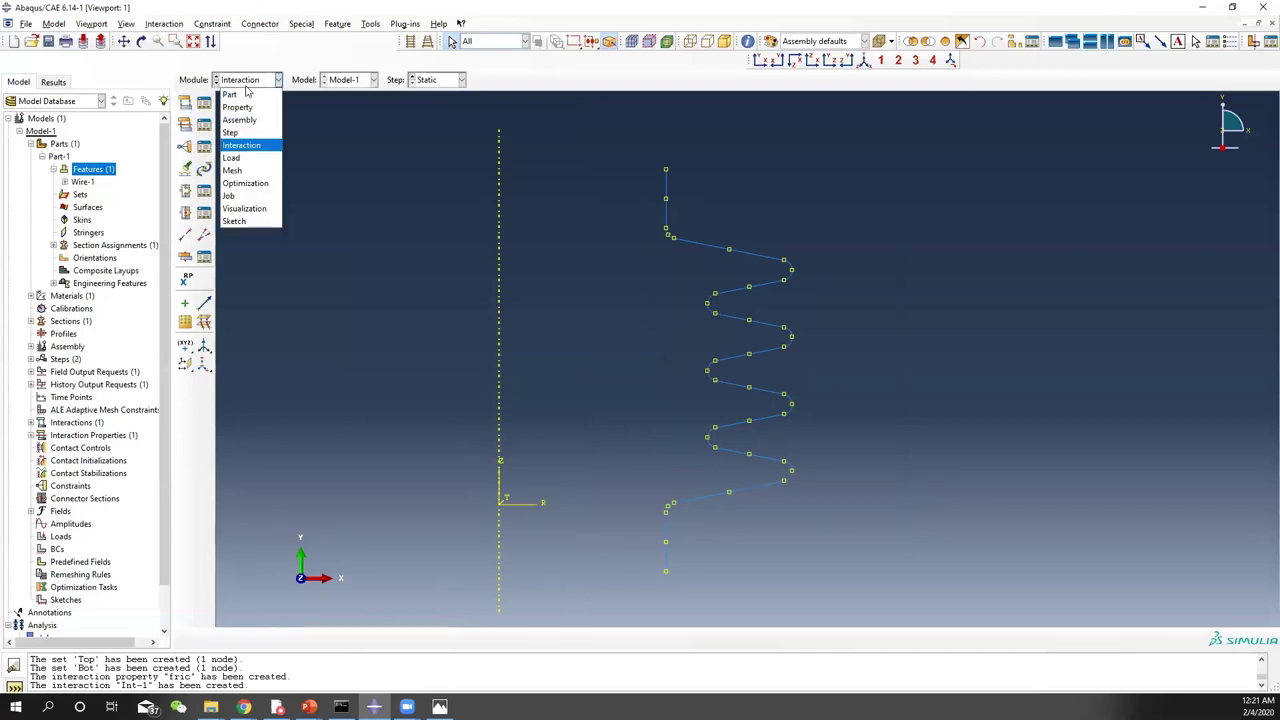
left_click(247, 160)
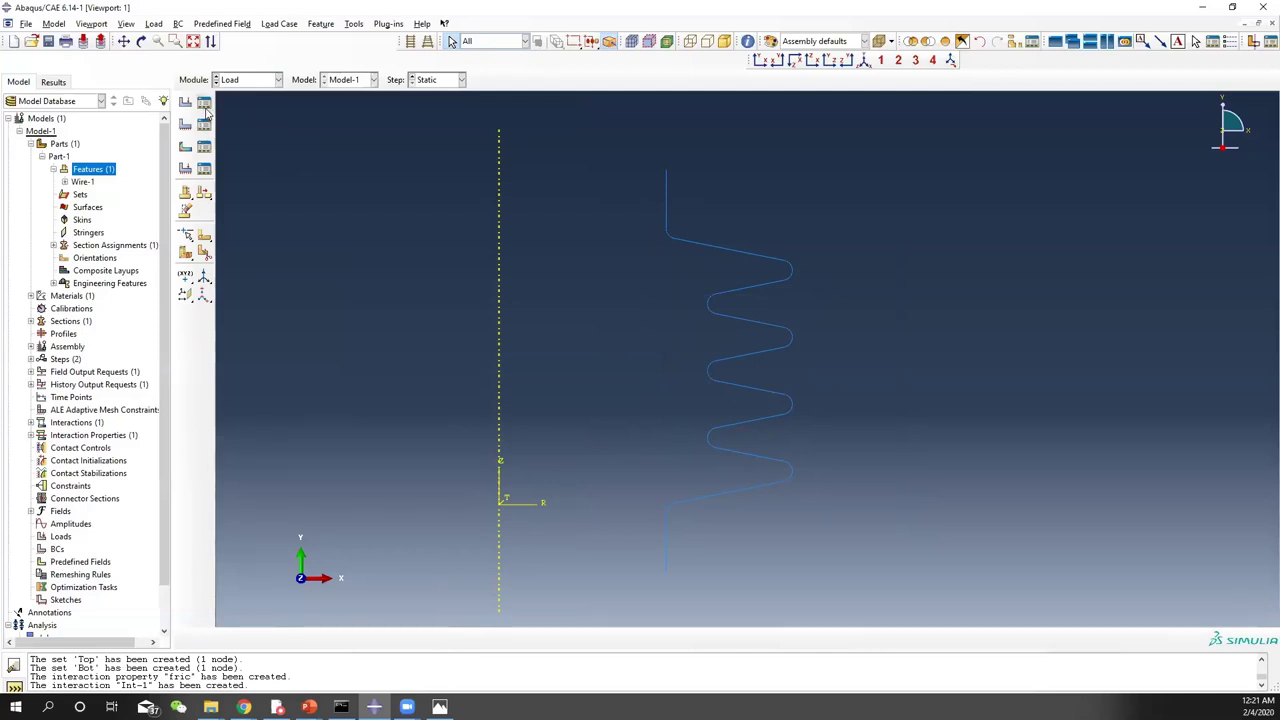
left_click(205, 127)
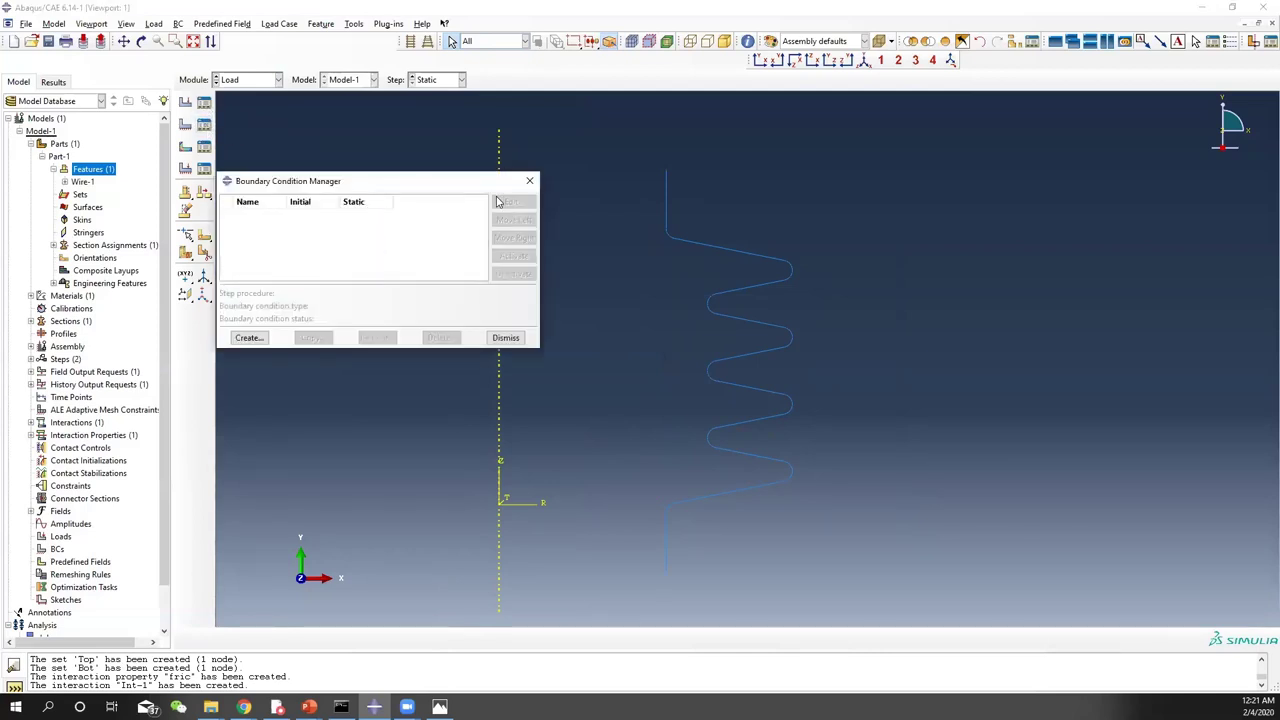
left_click(249, 337)
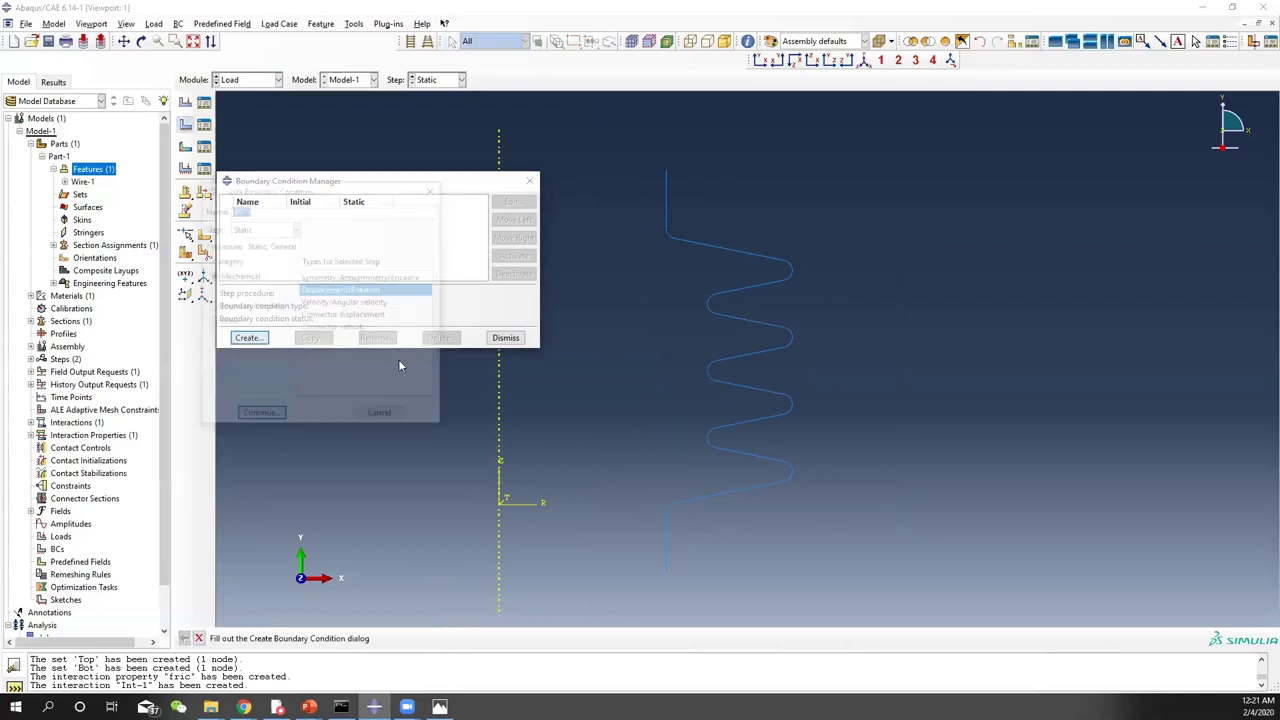
left_click(326, 279)
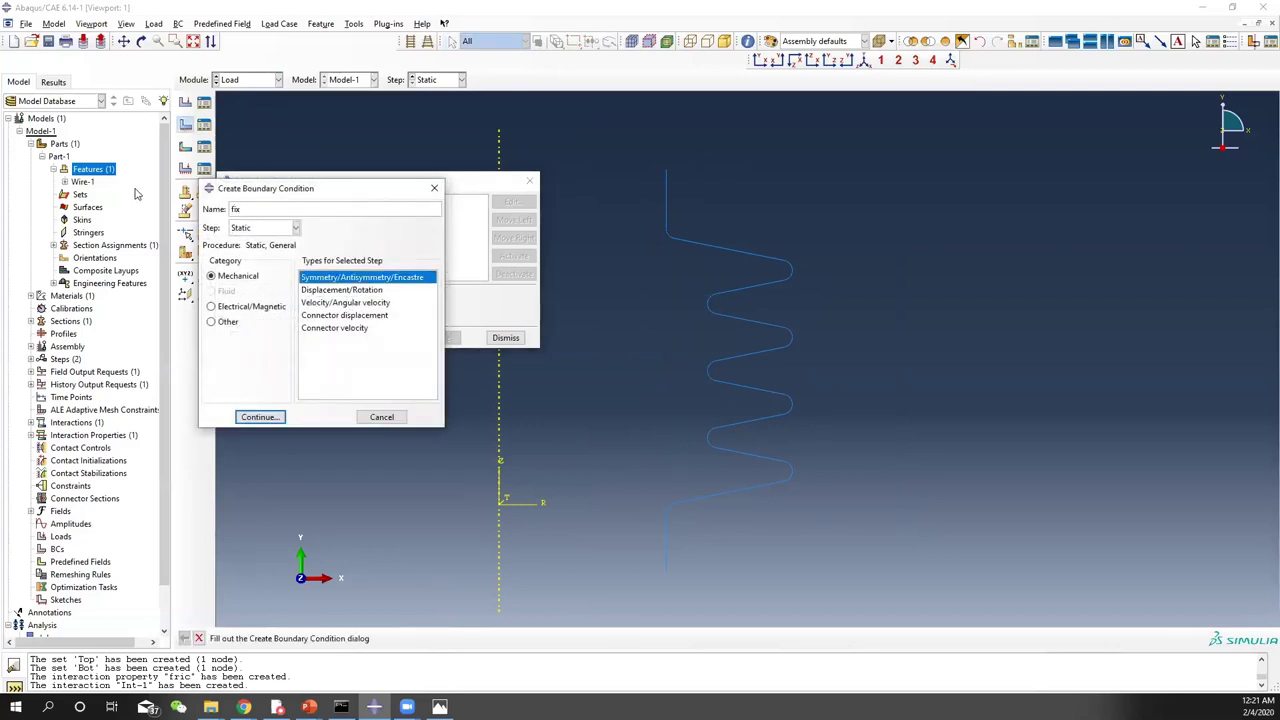
left_click(259, 417)
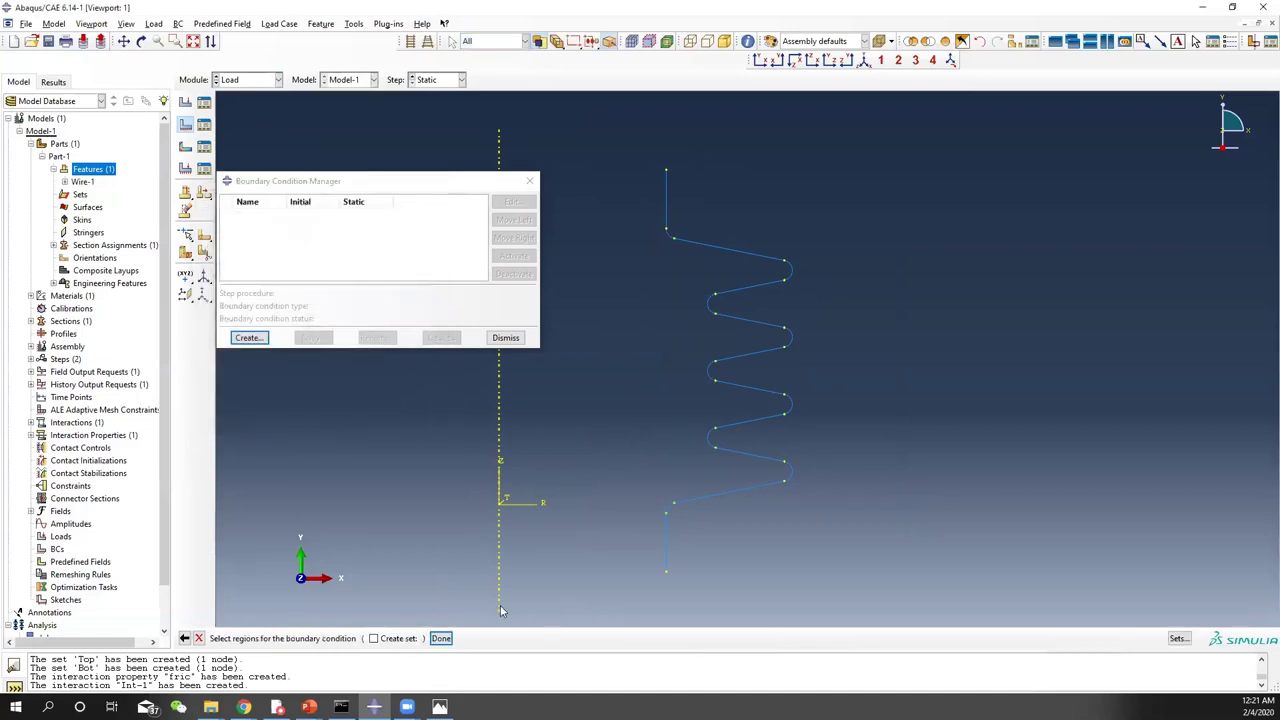
left_click(1179, 638)
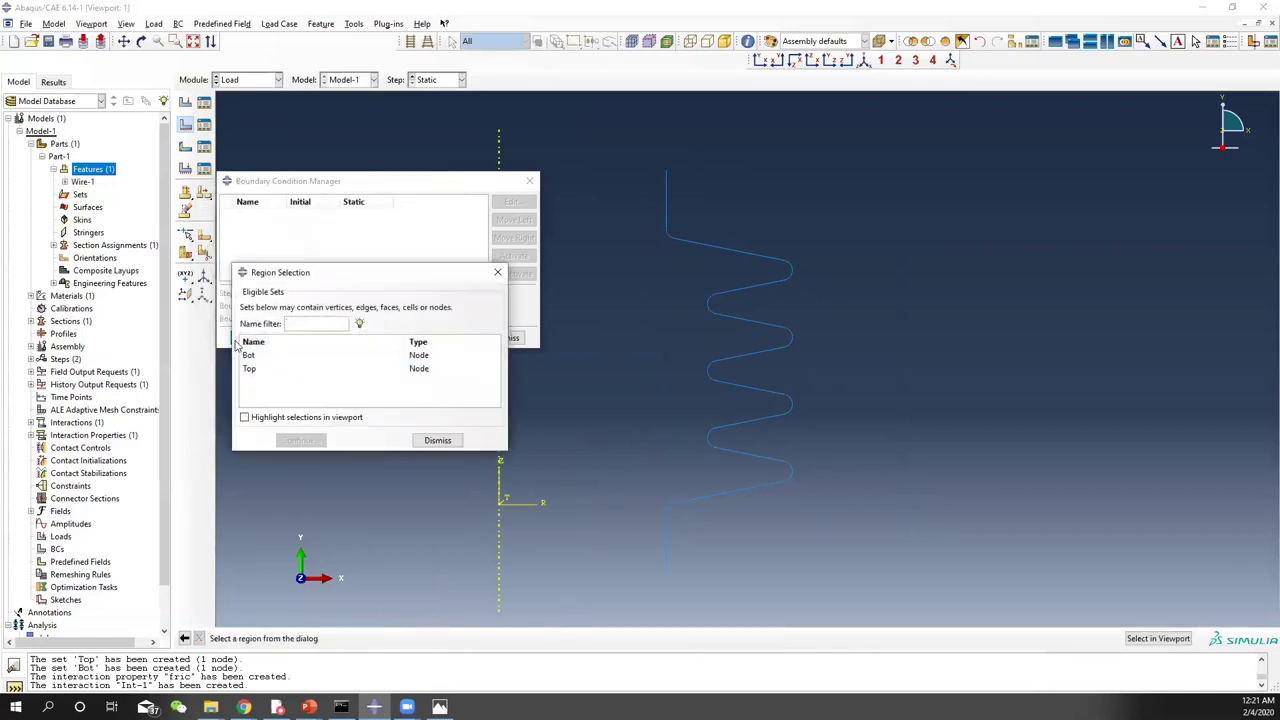
left_click(254, 370)
left_click(300, 441)
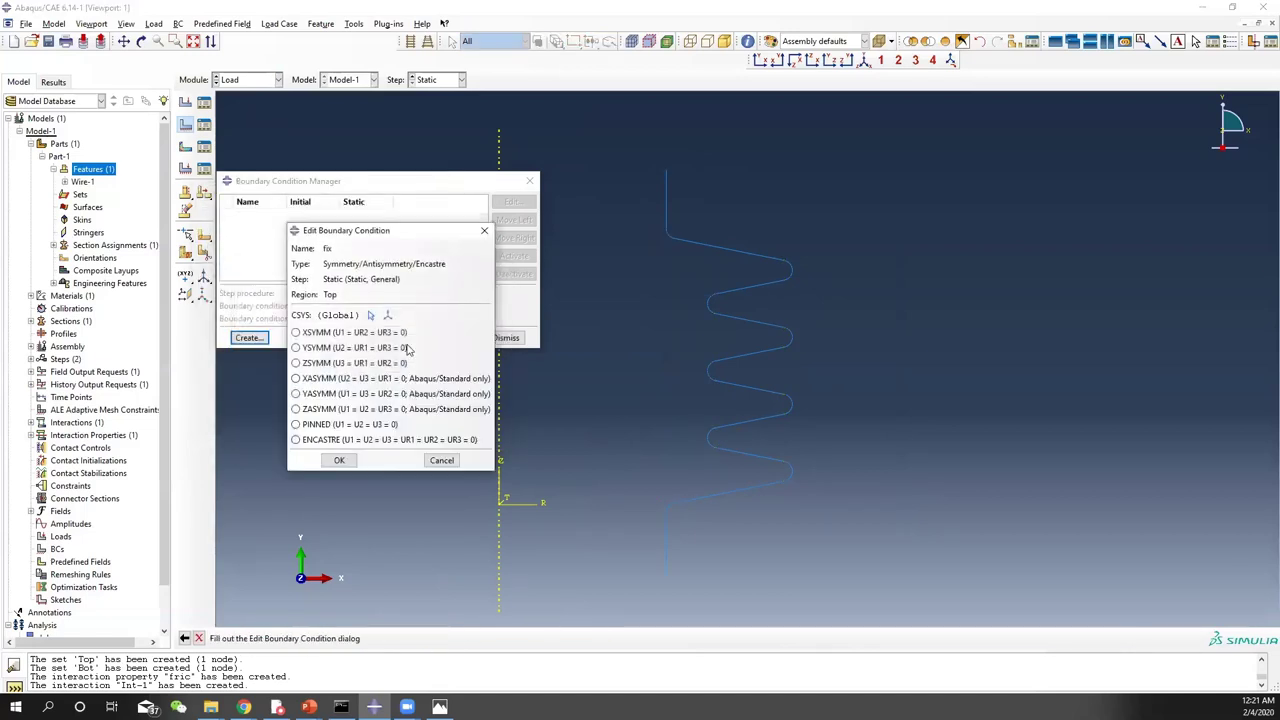
left_click(296, 440)
left_click(339, 461)
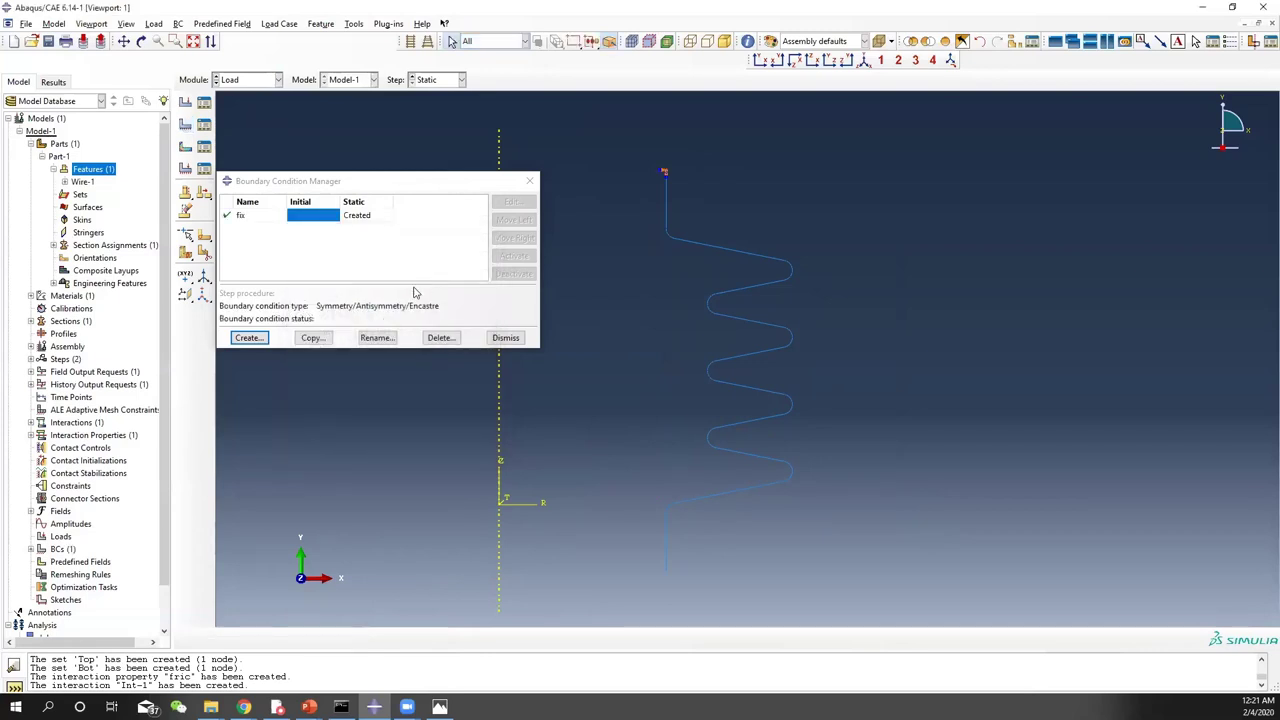
Create a Displacement/Rotation boundary condition named disp_input in the Static step on the Bot set, with U2 set to 25.4
left_click(249, 338)
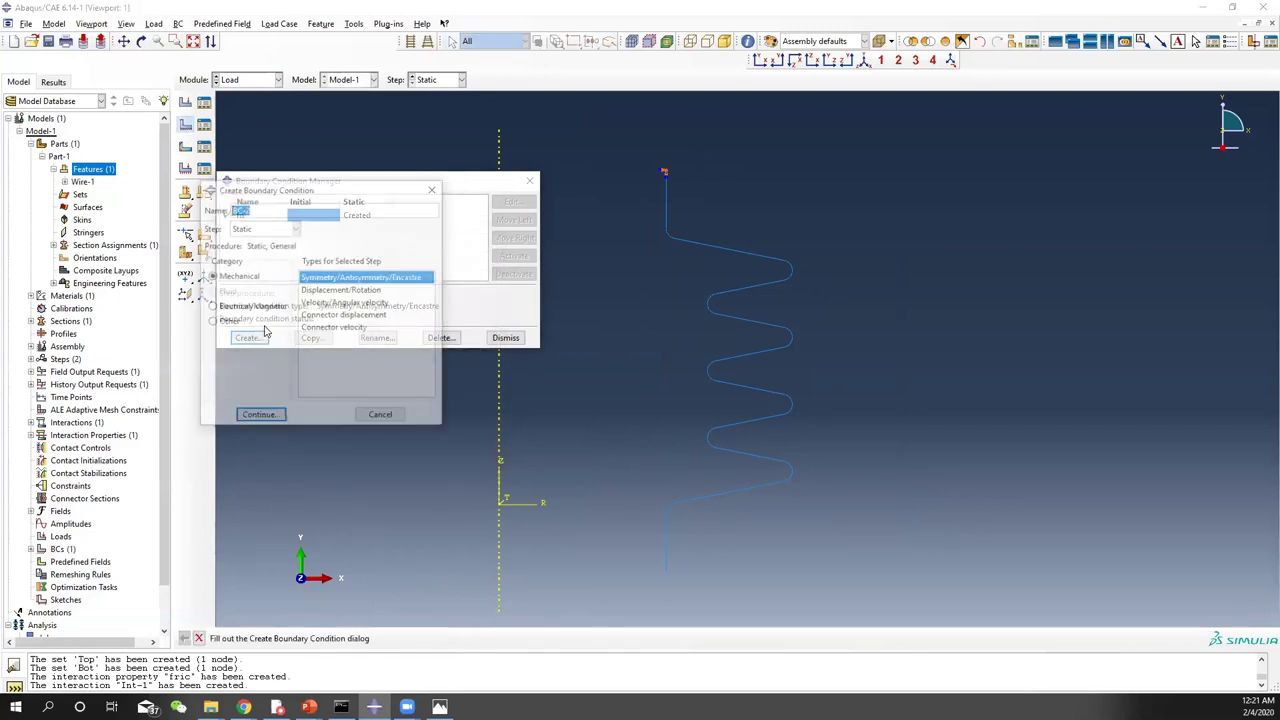
left_click(350, 290)
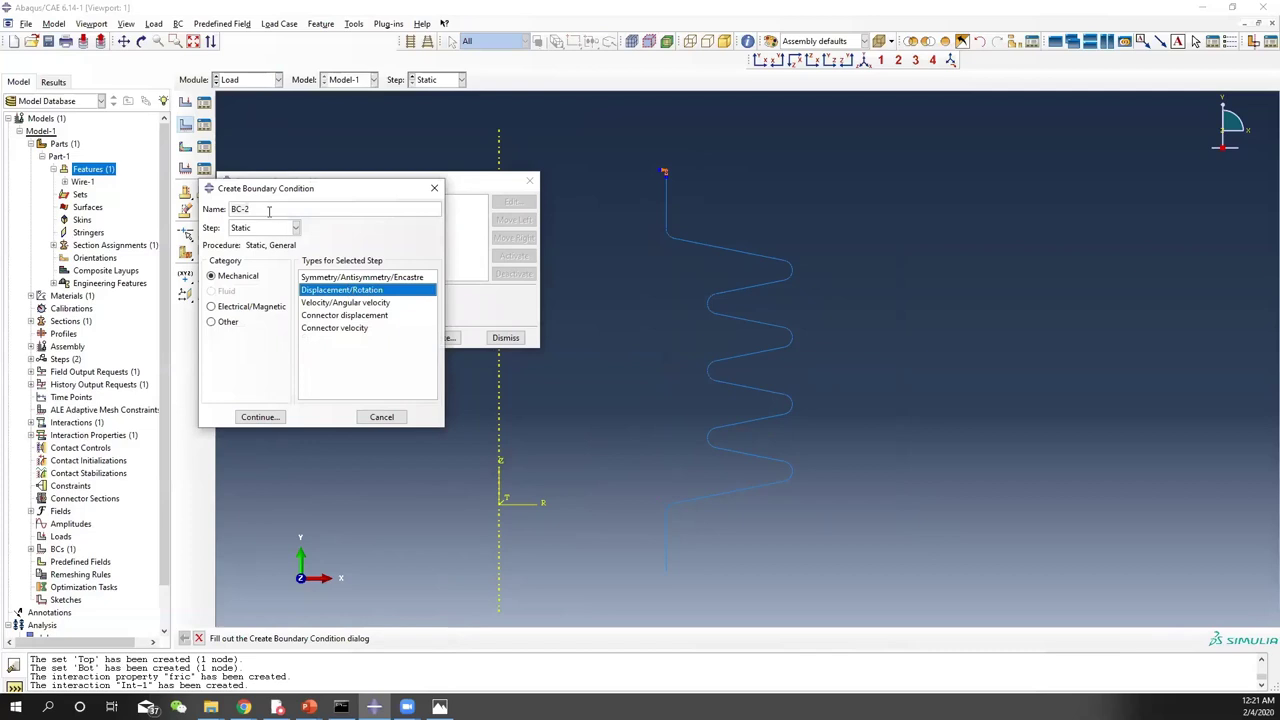
type("disp_input")
left_click(280, 416)
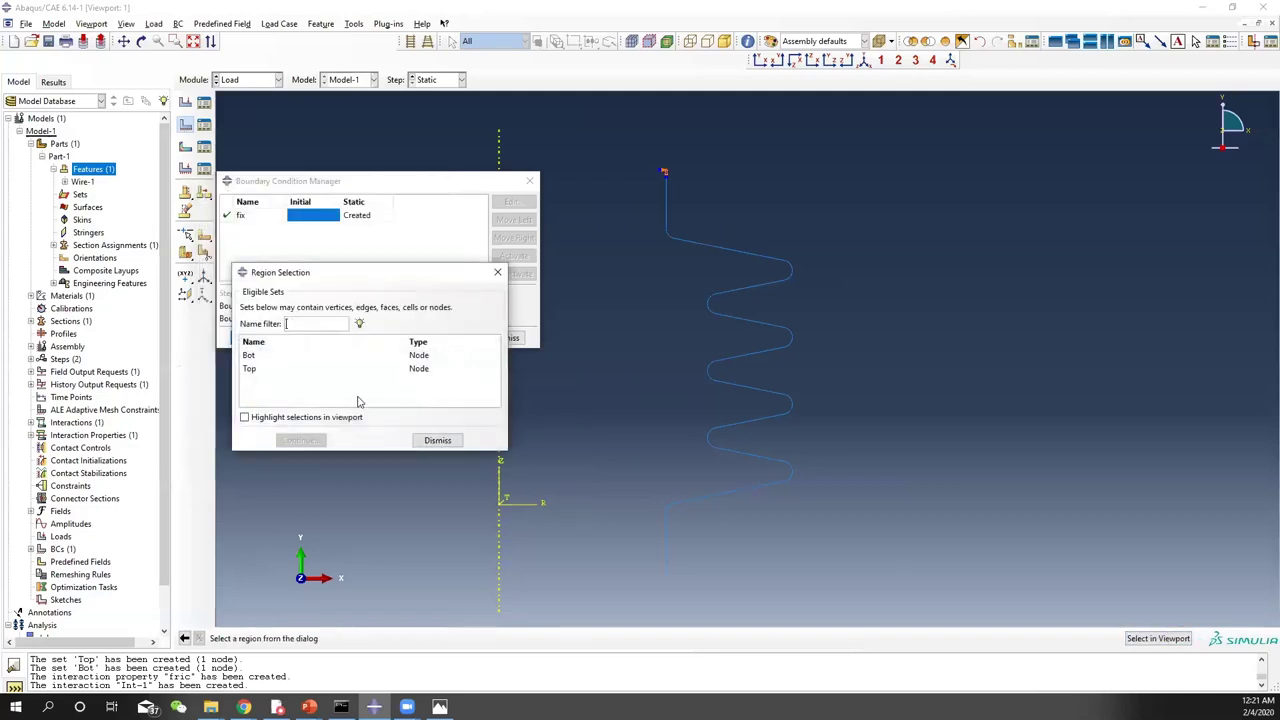
left_click(250, 356)
left_click(300, 440)
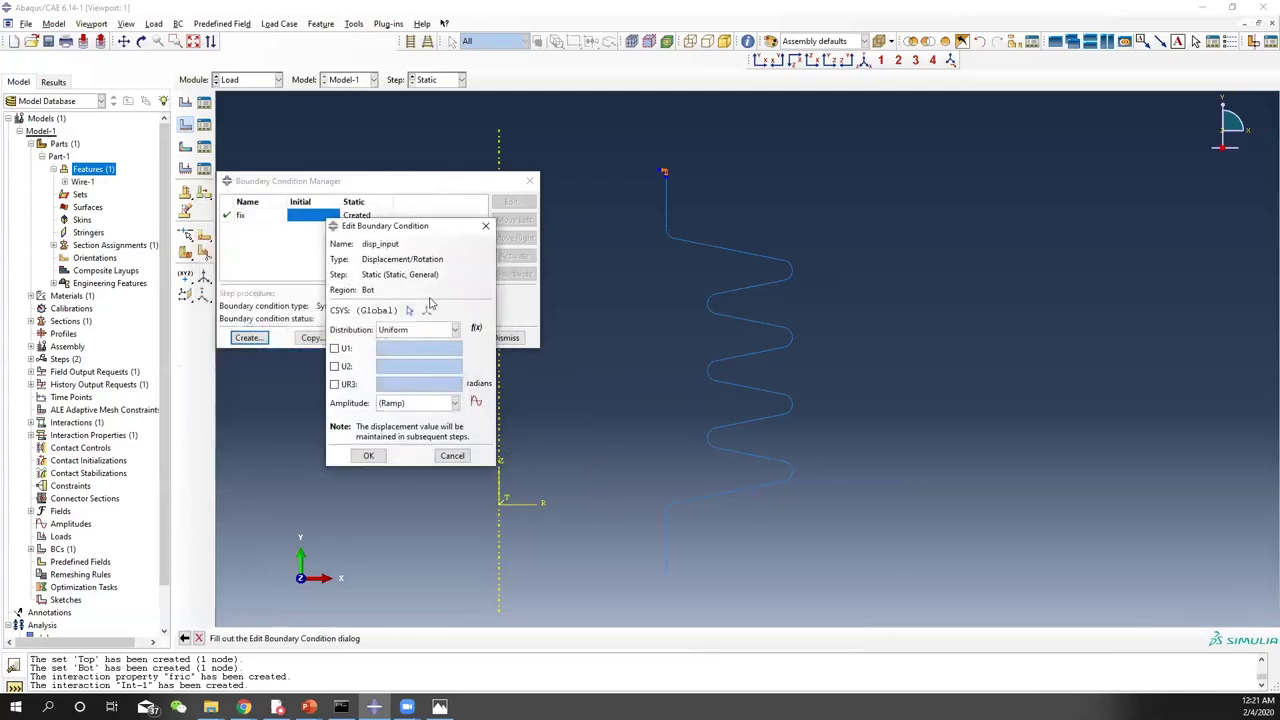
left_click(336, 366)
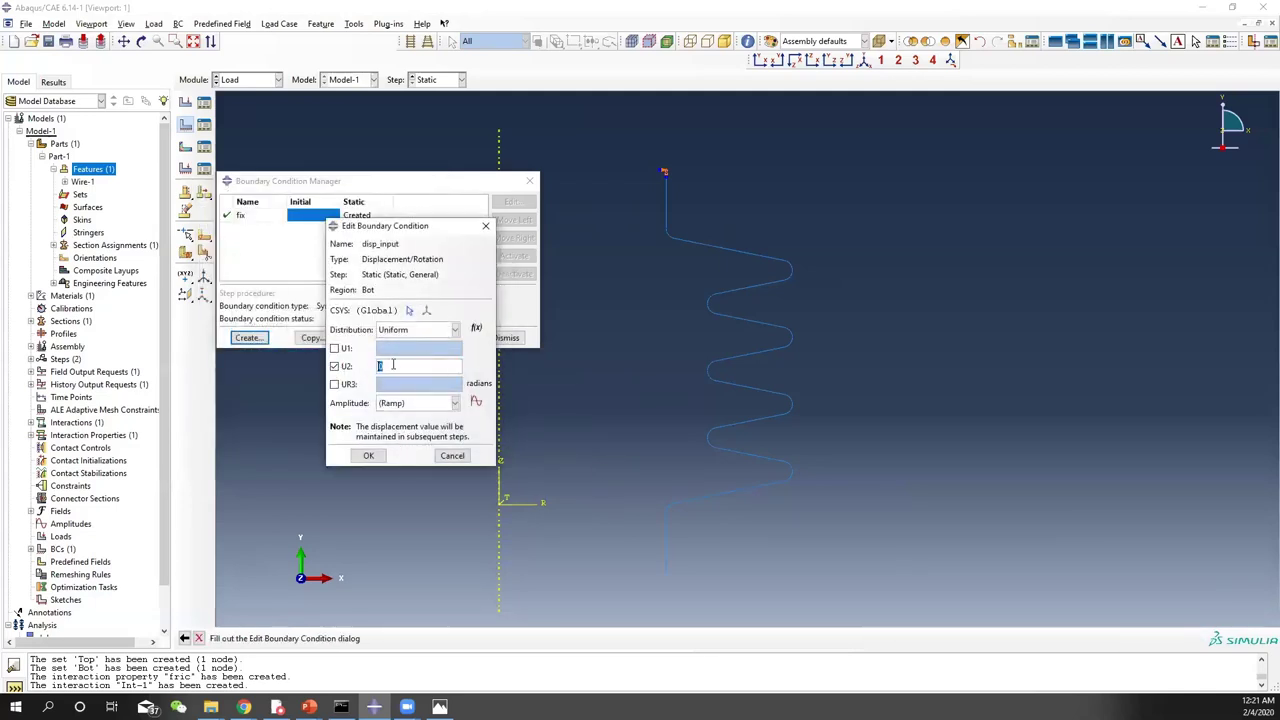
type("25.4")
left_click(368, 455)
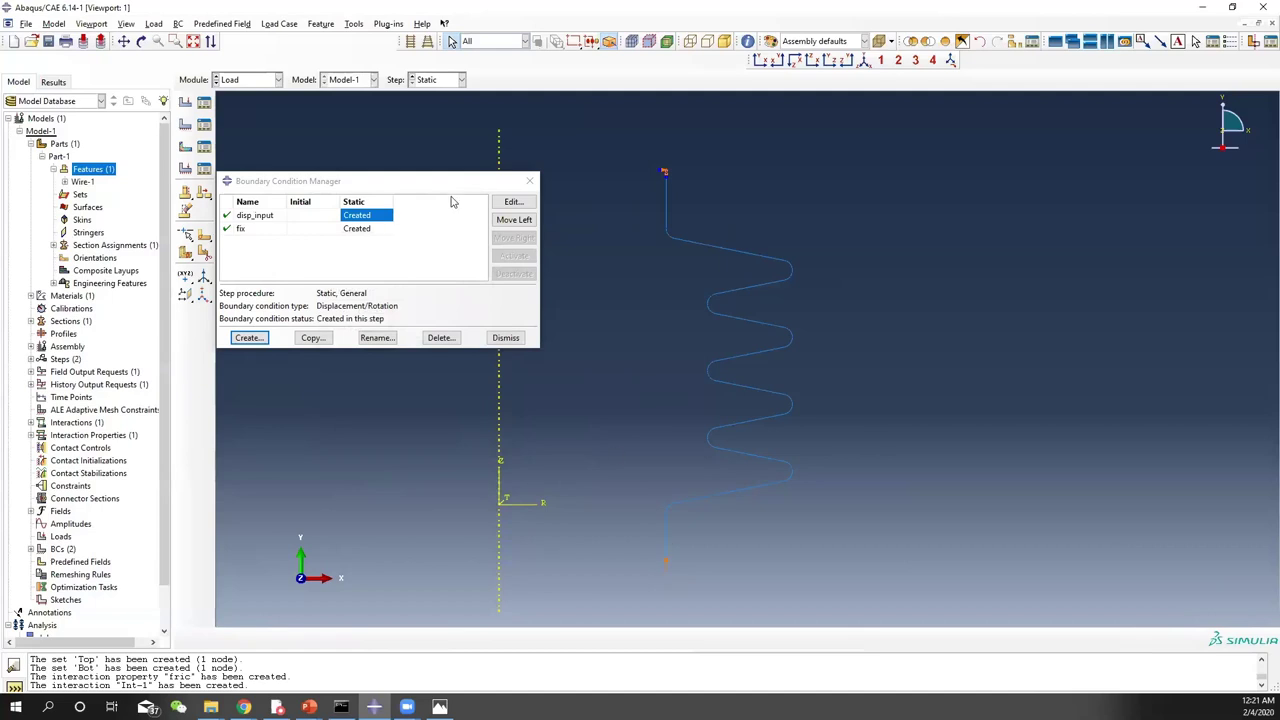
left_click(529, 180)
Create a uniform pressure load named internal_pressure with magnitude 5e-3 on the magenta side of the whole bellow profile in the Static step
left_click(203, 104)
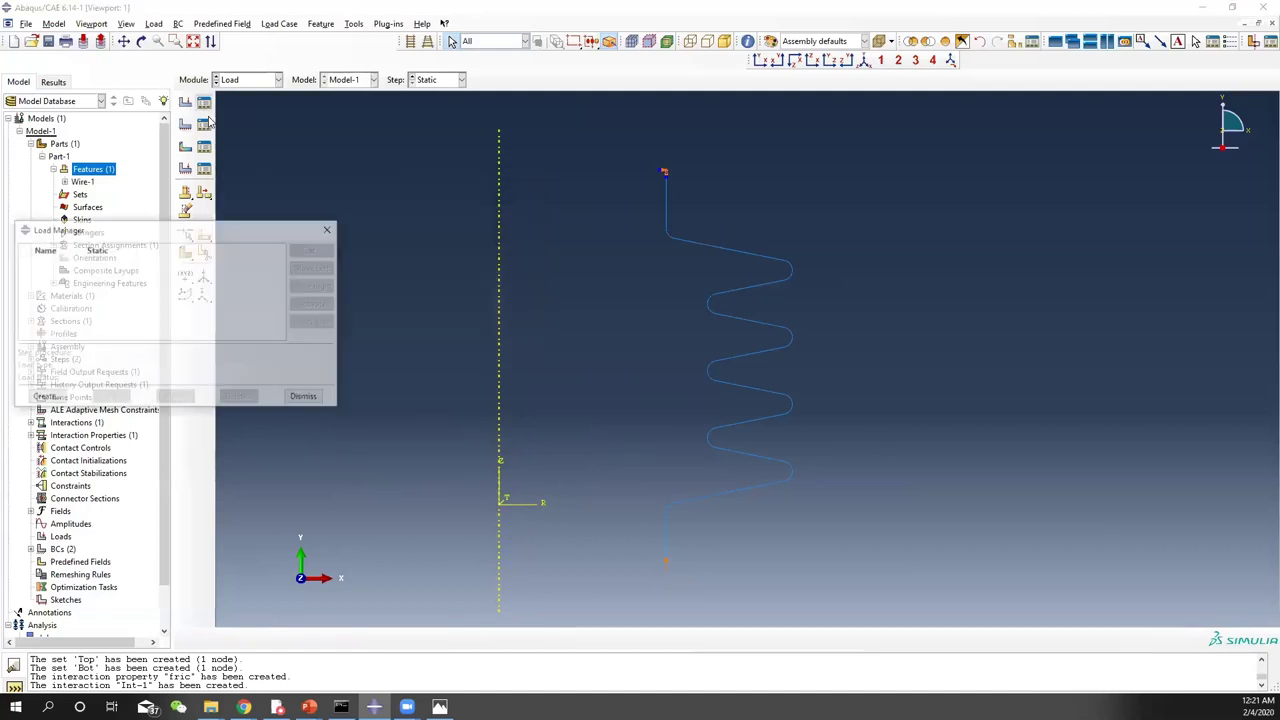
left_click(44, 397)
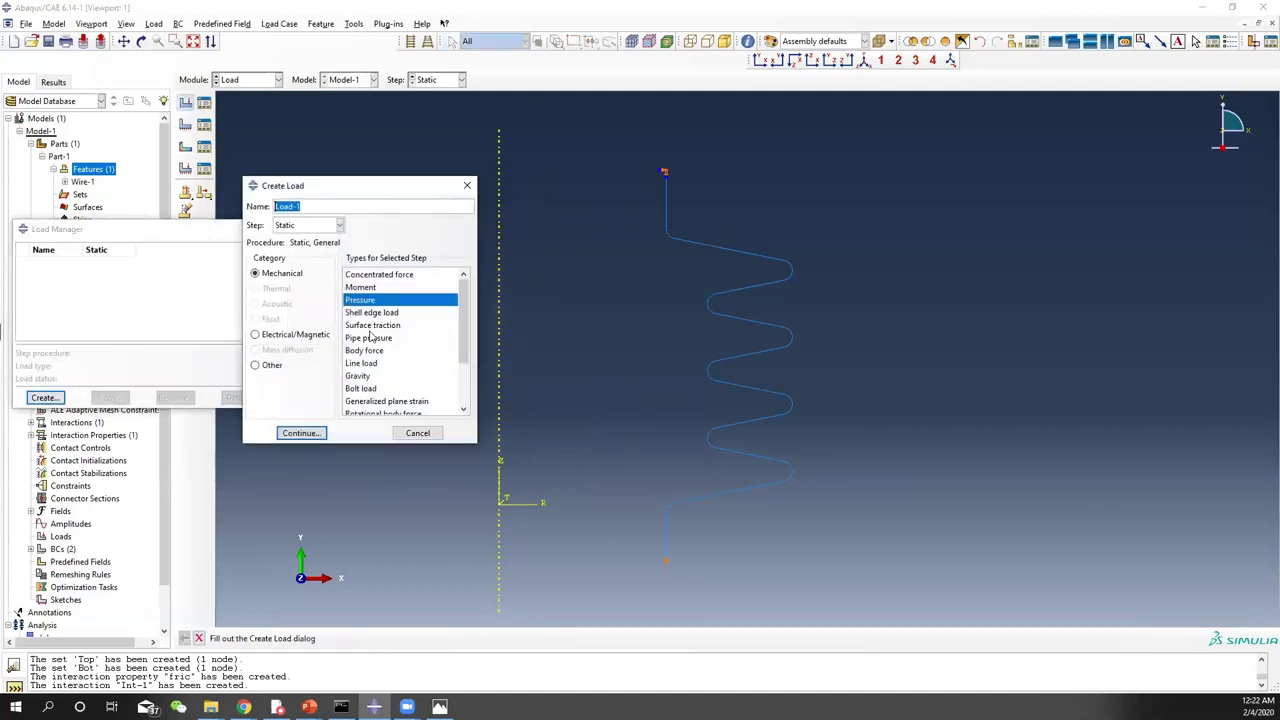
type("internal_pressure")
left_click(301, 433)
left_click_drag(632, 141, 963, 615)
left_click(467, 638)
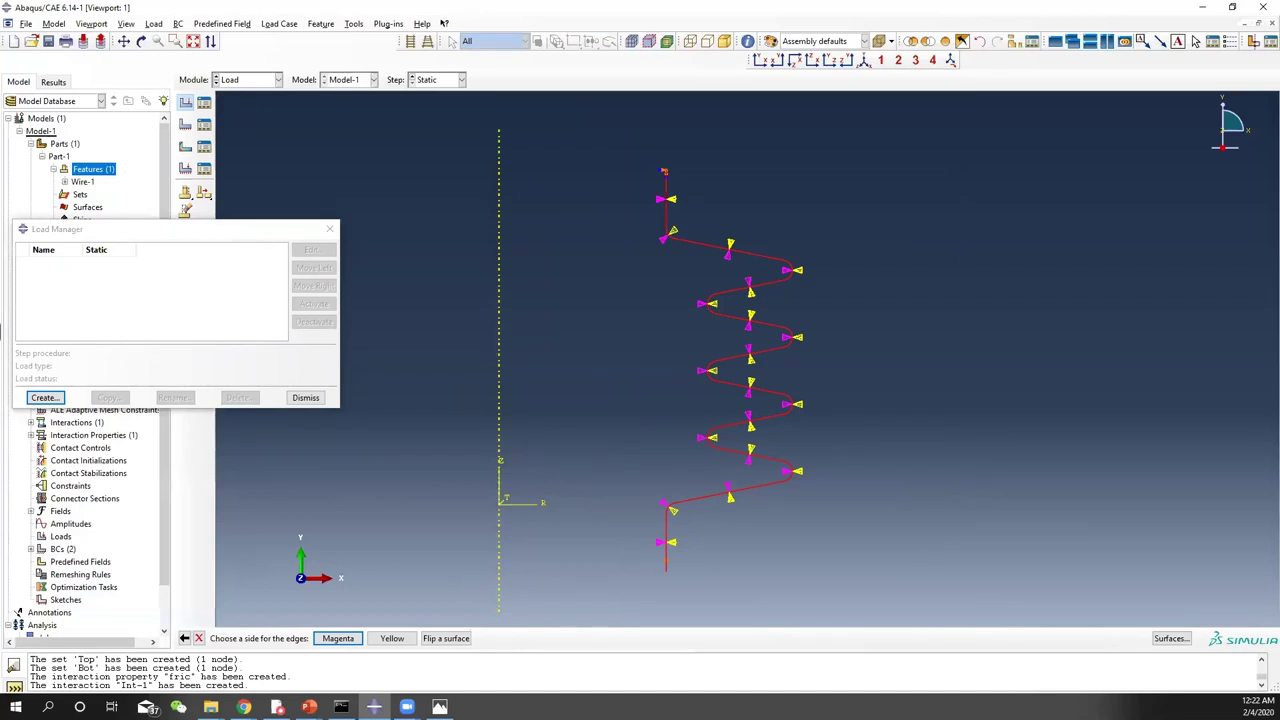
left_click(337, 638)
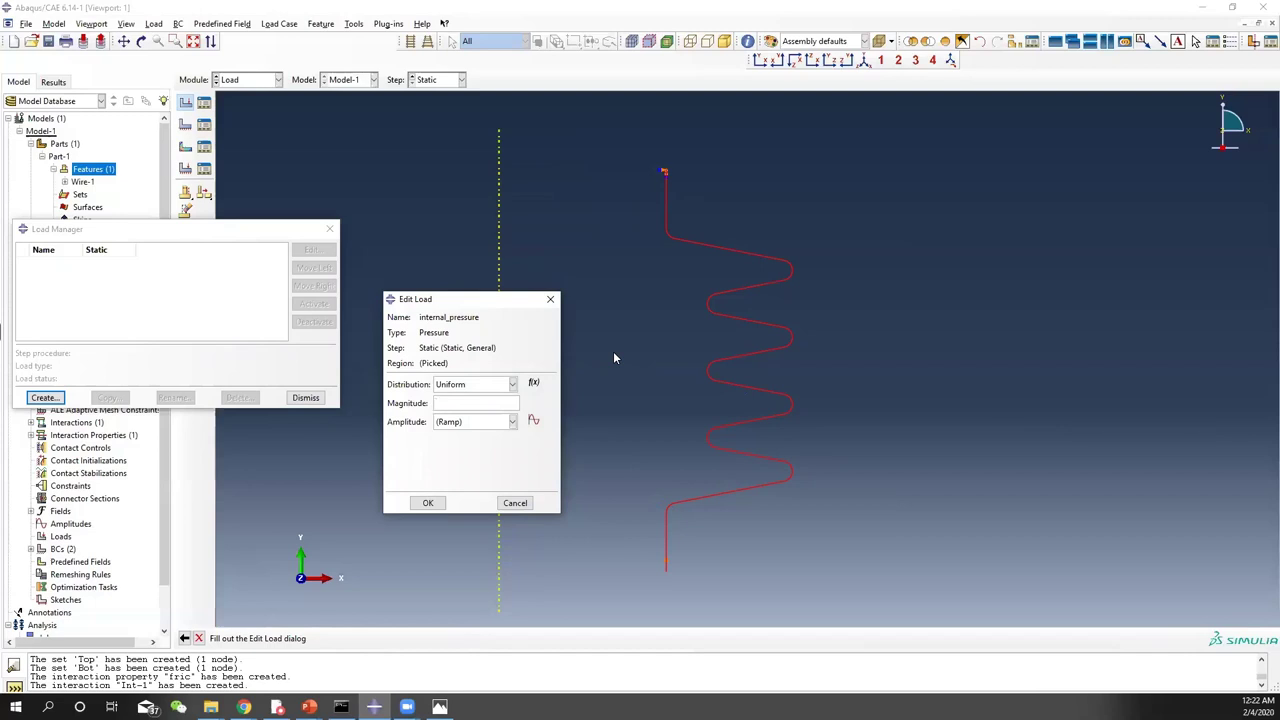
type("5e-3")
left_click(428, 503)
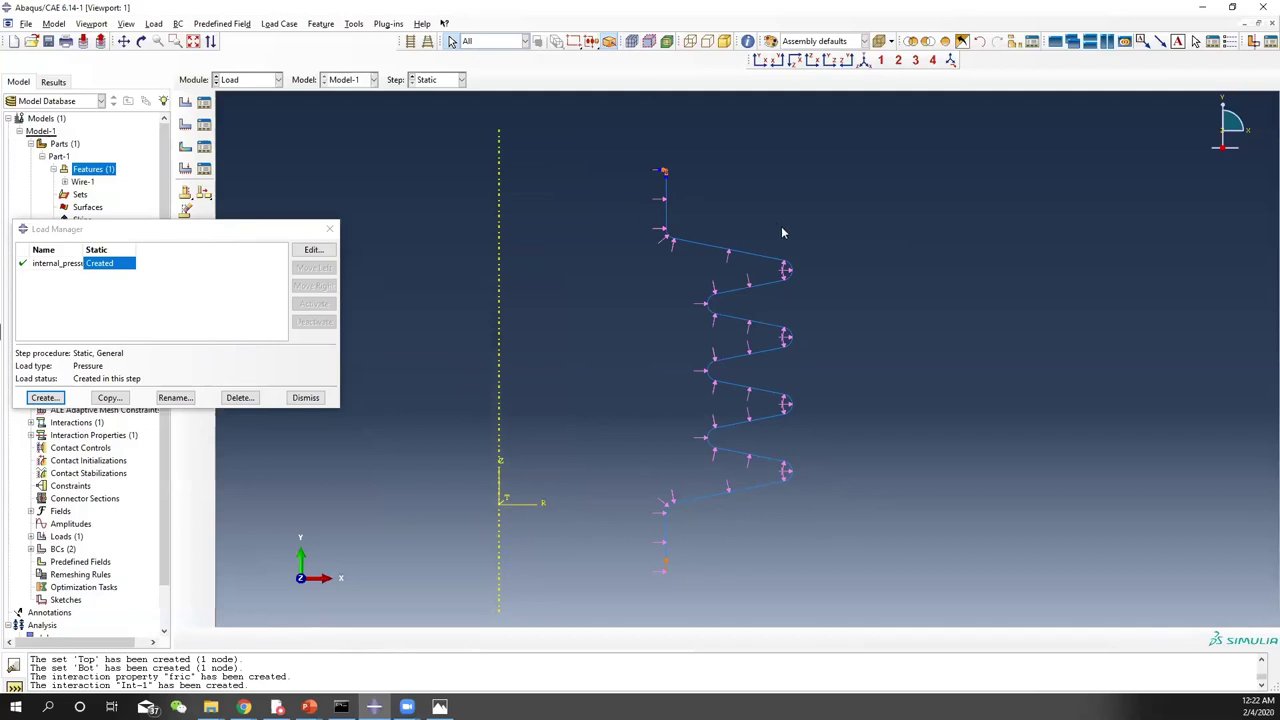
left_click(330, 228)
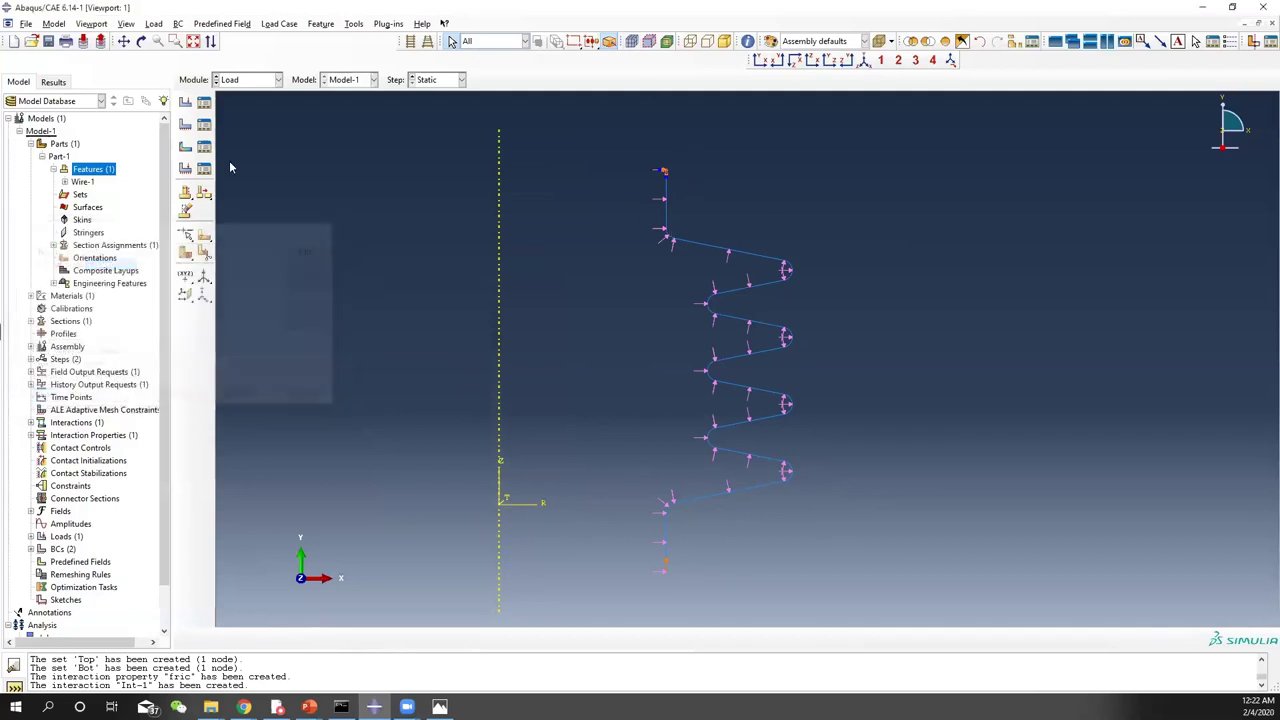
Edit history output request H-Output-1 so that its domain is the set Bot
left_click(238, 82)
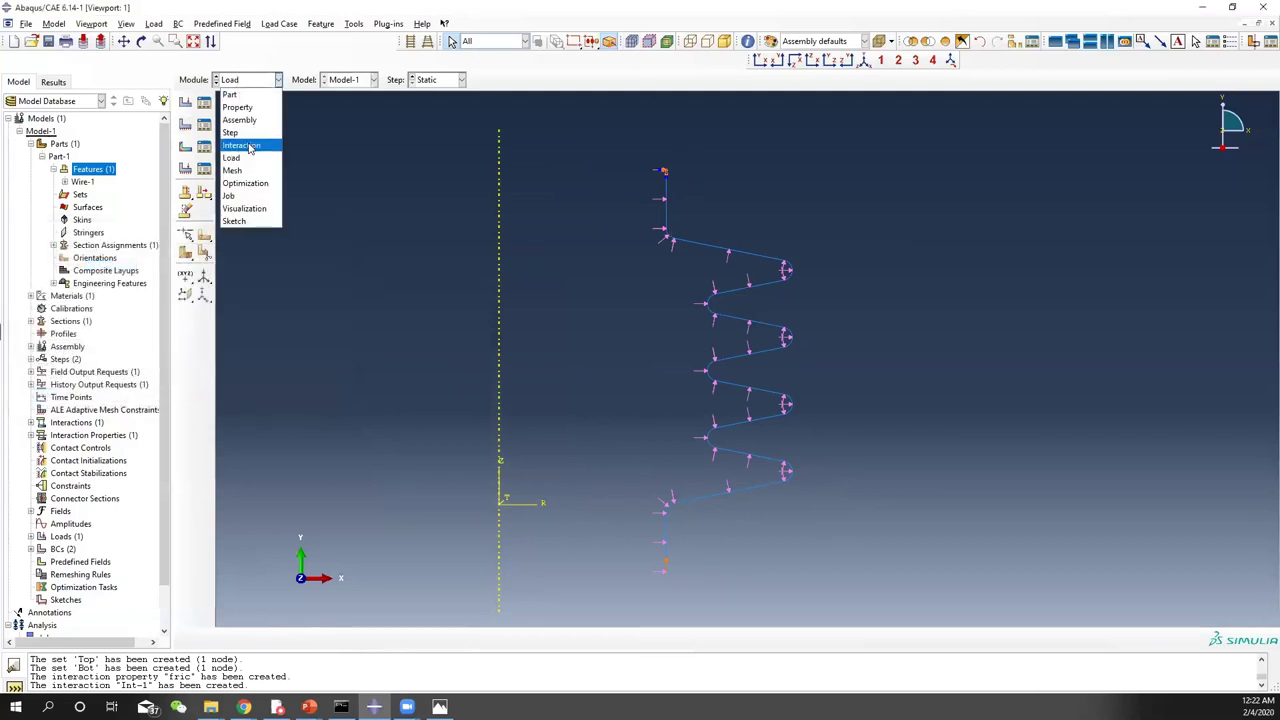
left_click(238, 132)
left_click(204, 146)
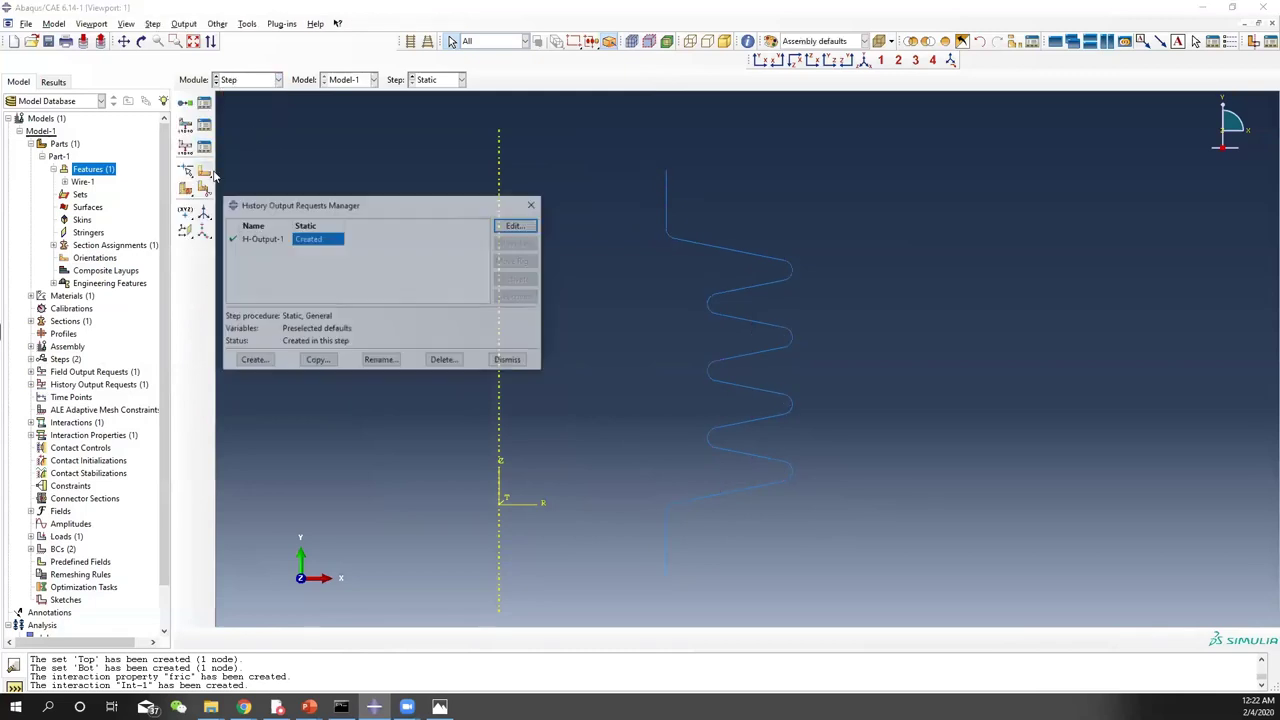
left_click(515, 226)
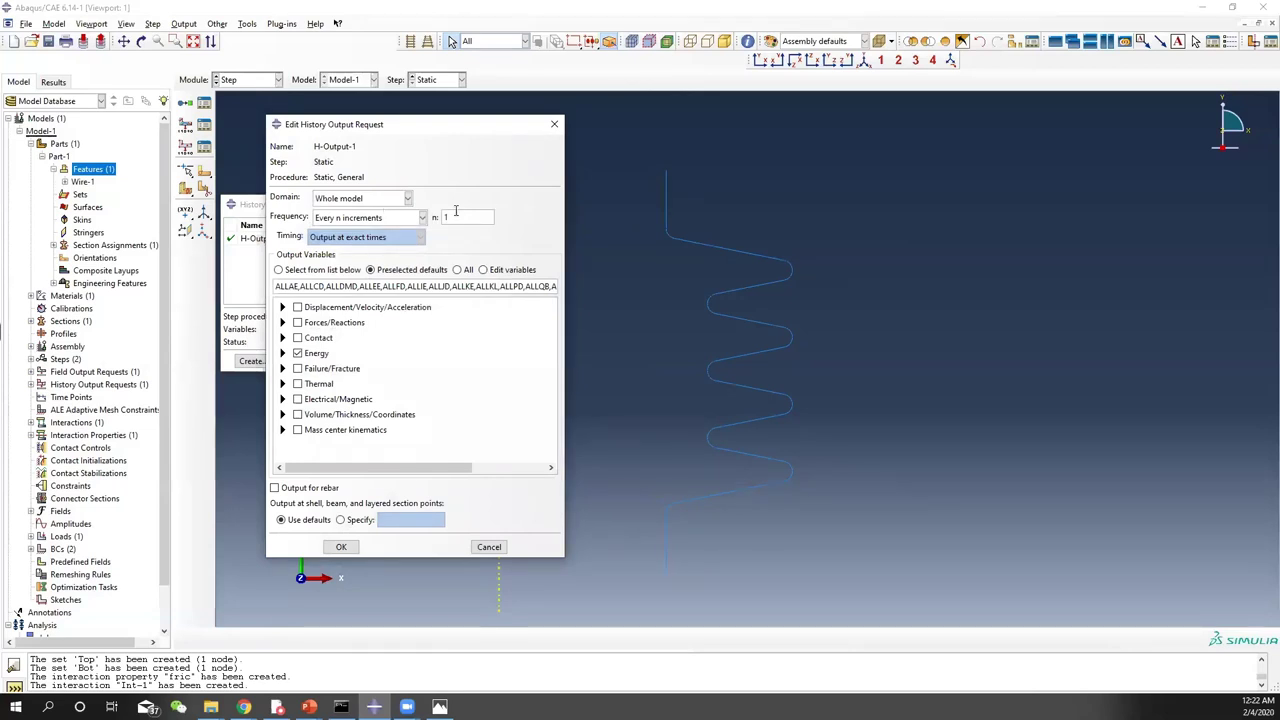
left_click(408, 198)
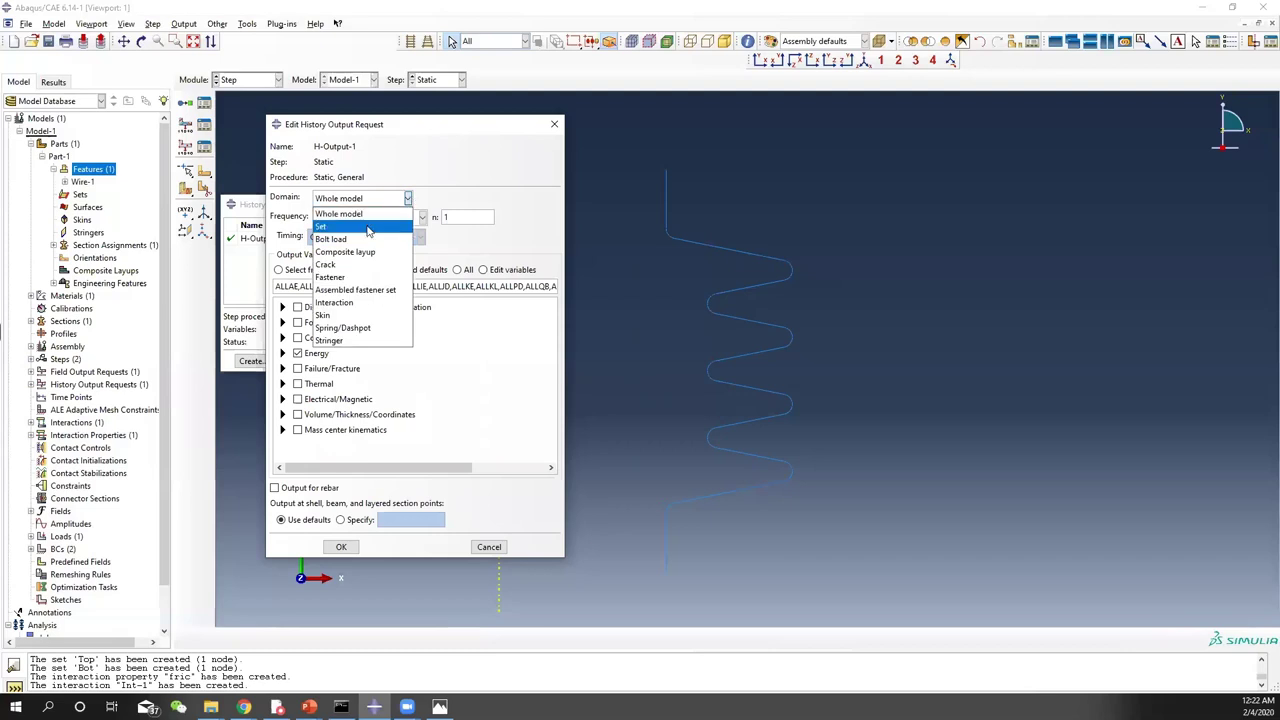
left_click(367, 228)
left_click(470, 198)
left_click(445, 214)
Remove the energy variables from the history output request and request only RT reaction forces
left_click(283, 399)
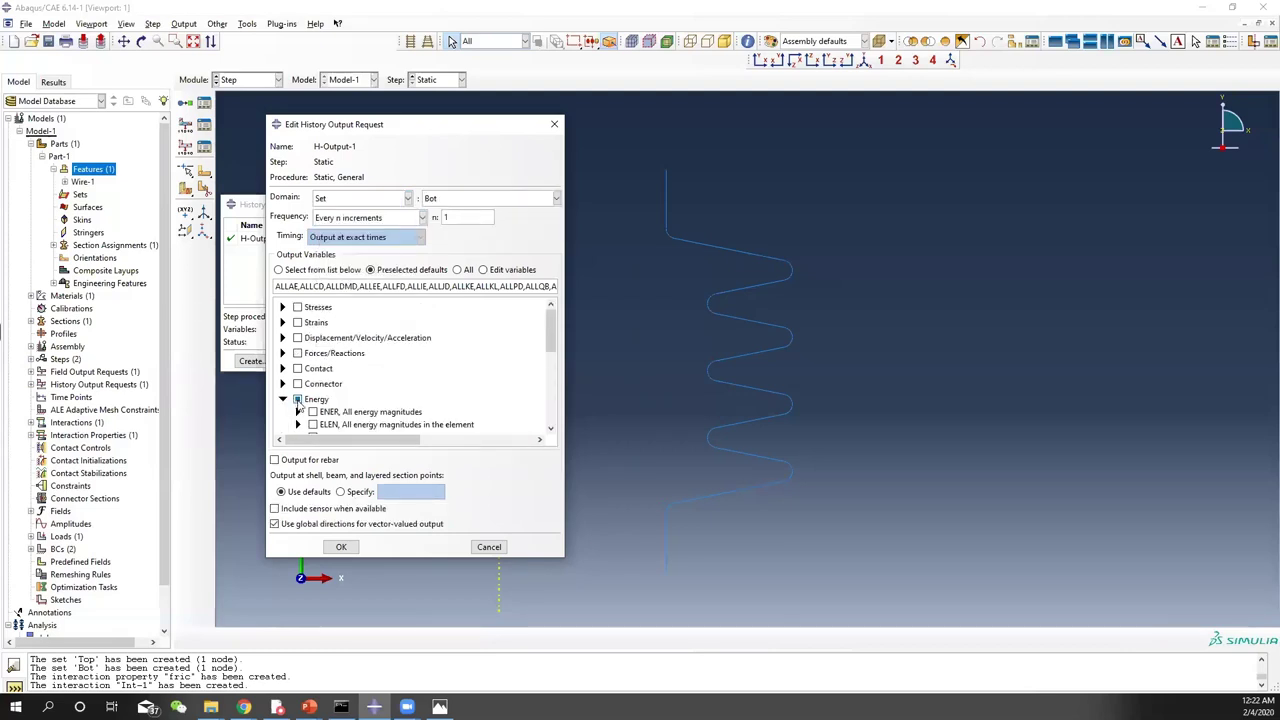
left_click(297, 399)
left_click(283, 399)
left_click(283, 353)
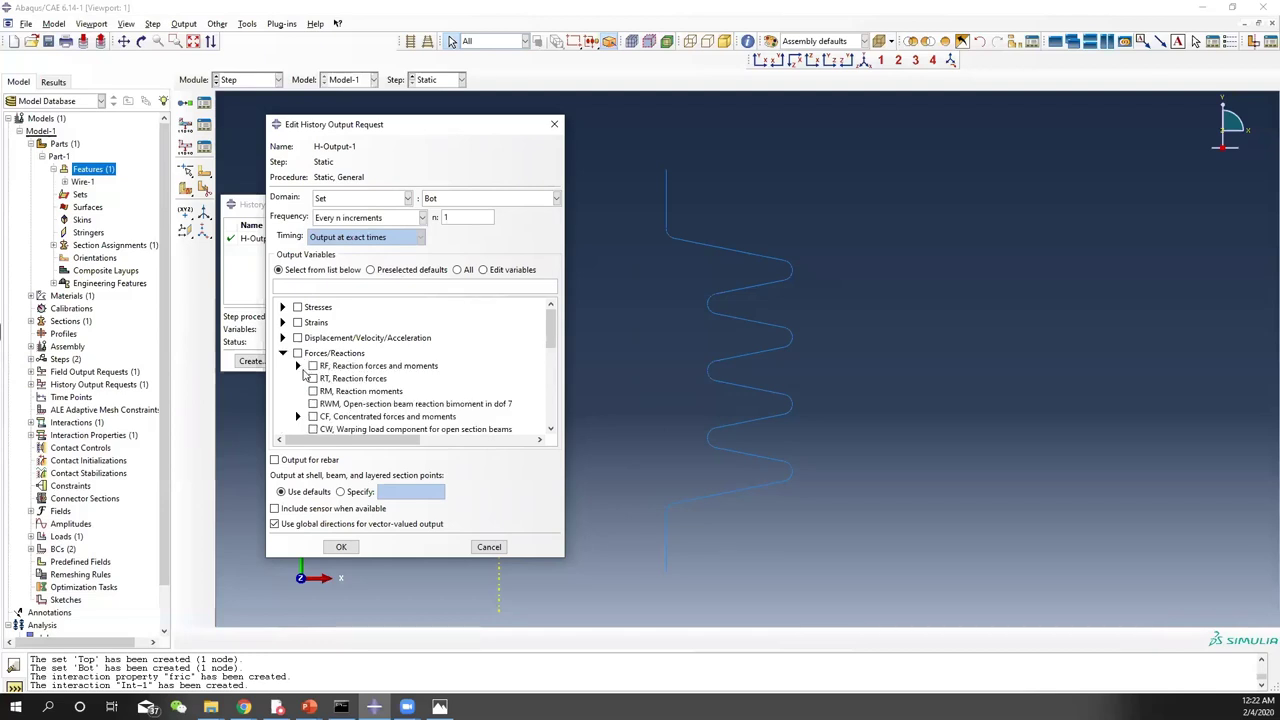
left_click(313, 366)
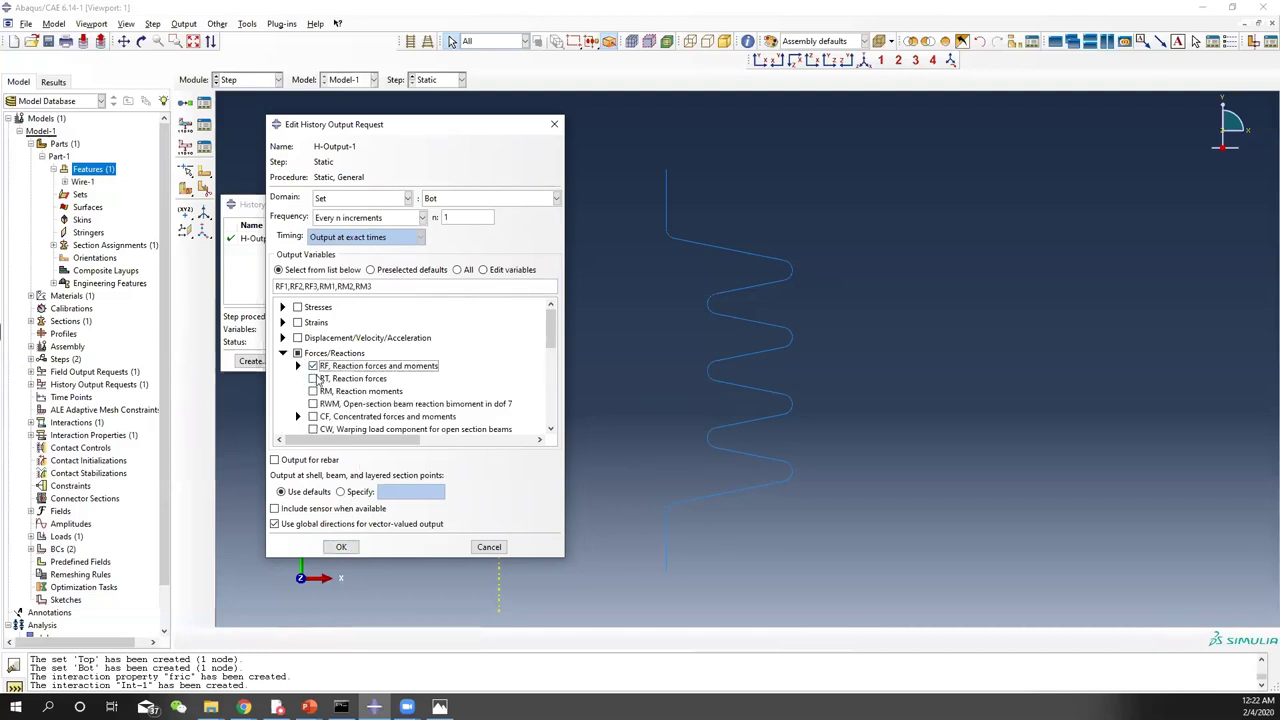
left_click(313, 366)
left_click(313, 379)
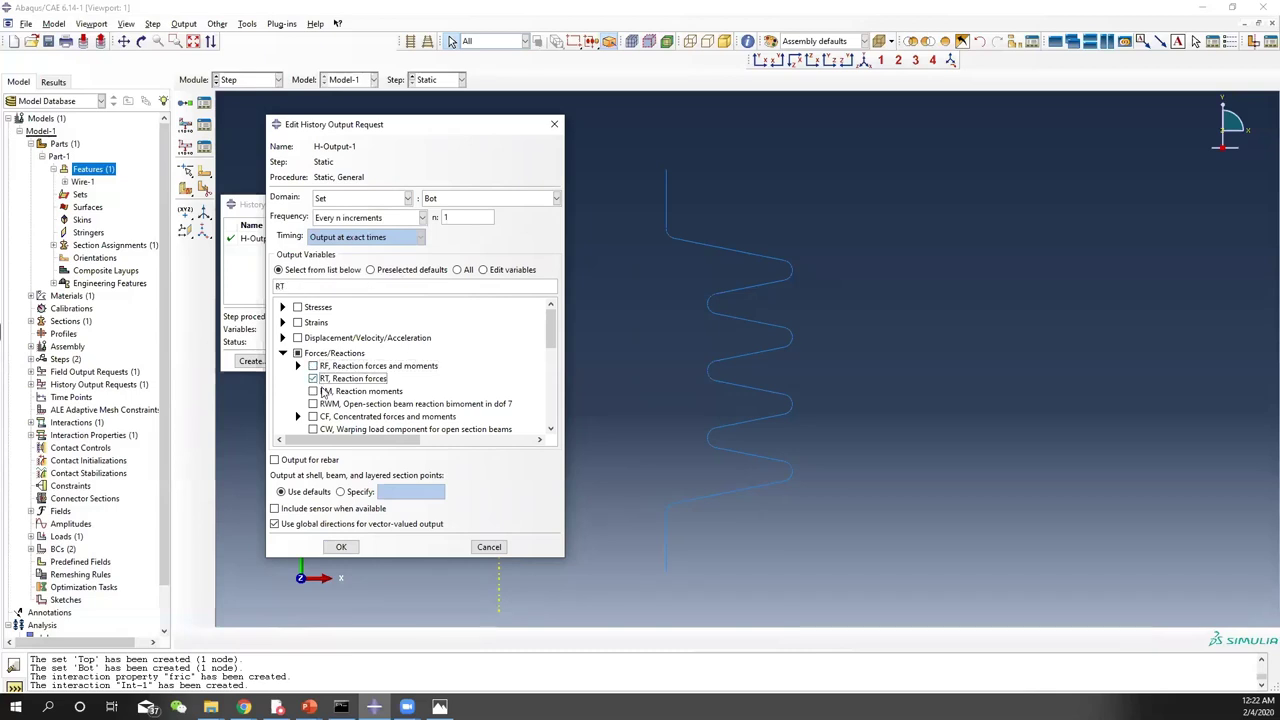
left_click(341, 547)
left_click(535, 204)
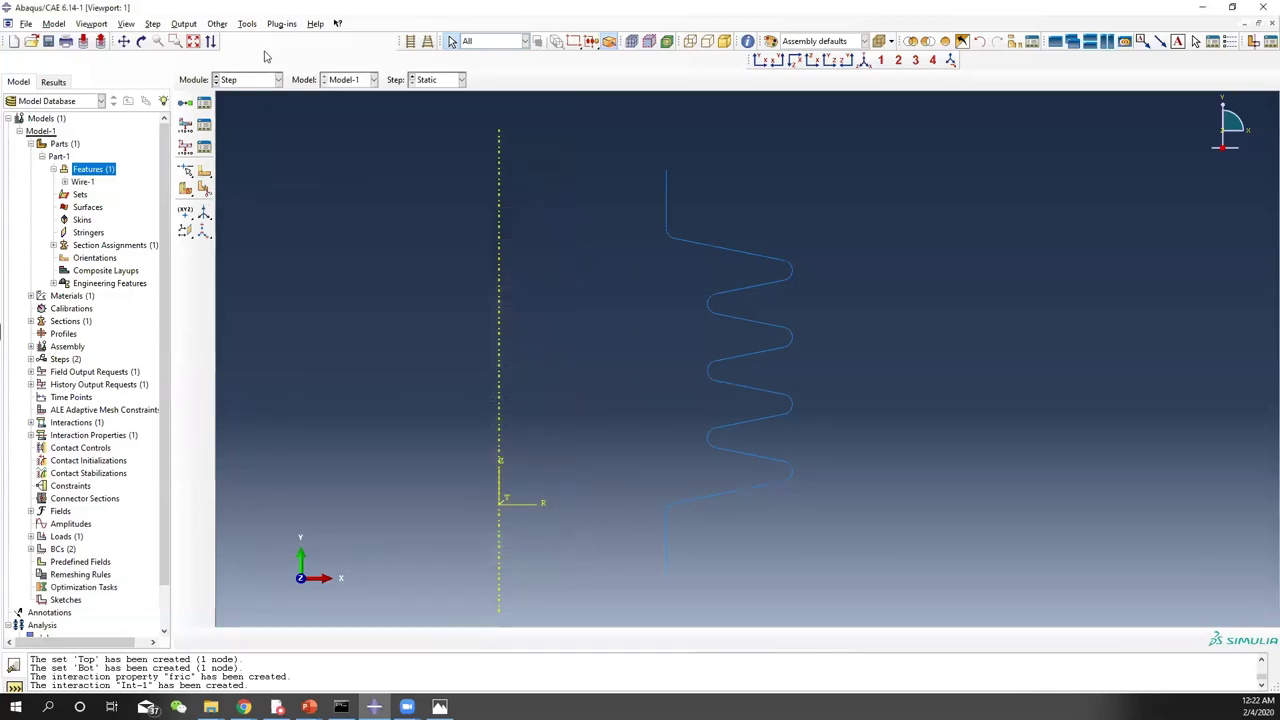
left_click(257, 82)
left_click(240, 166)
left_click(240, 80)
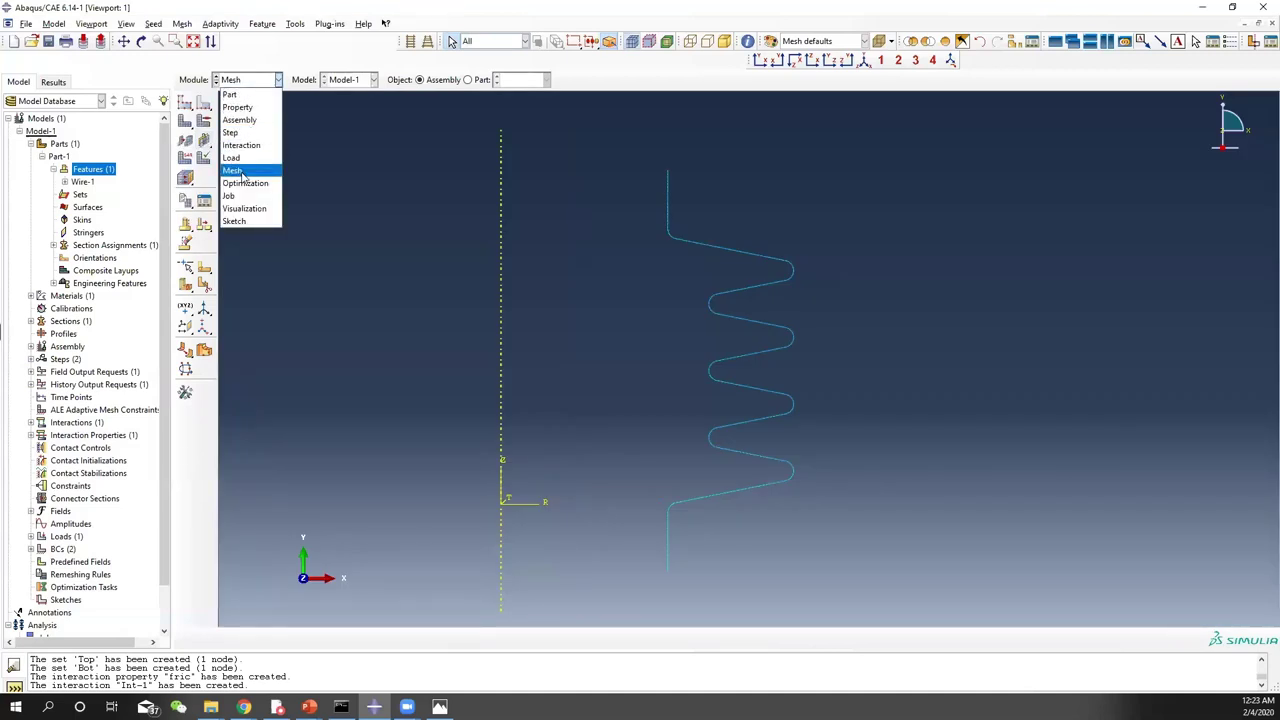
left_click(240, 158)
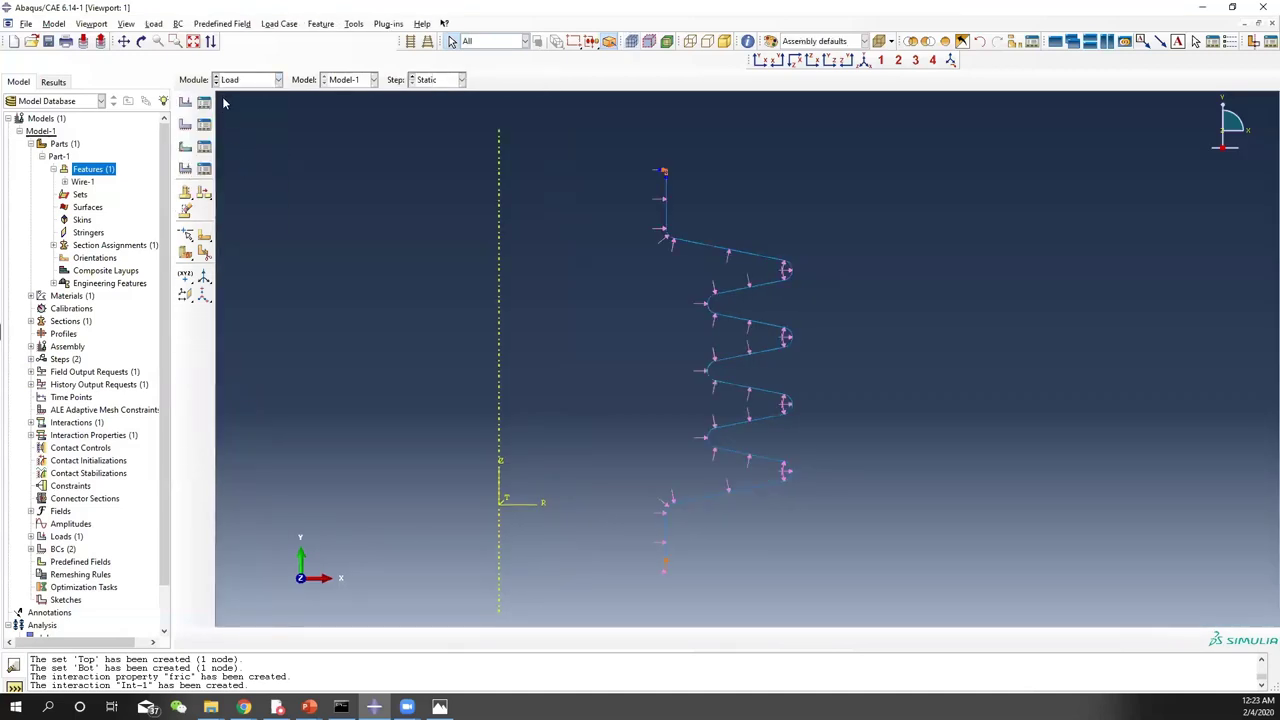
Create a job named Axisymetric from Model-1
left_click(245, 82)
left_click(230, 196)
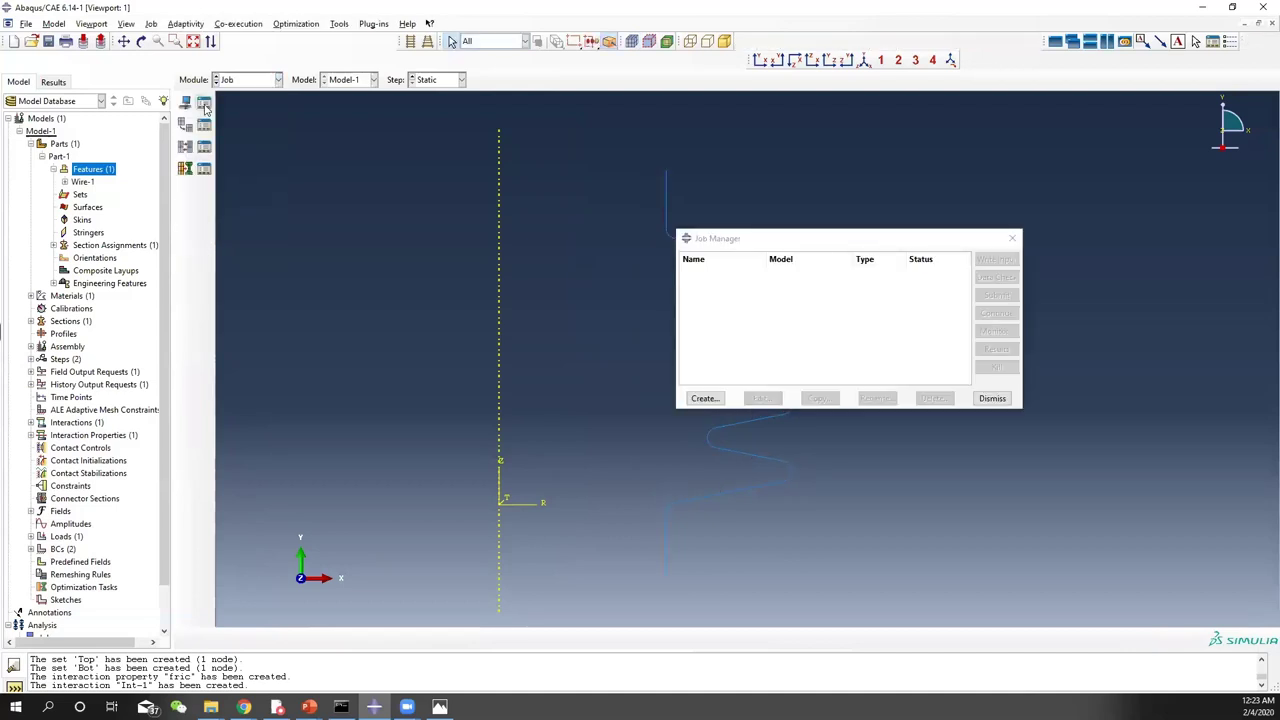
left_click(705, 399)
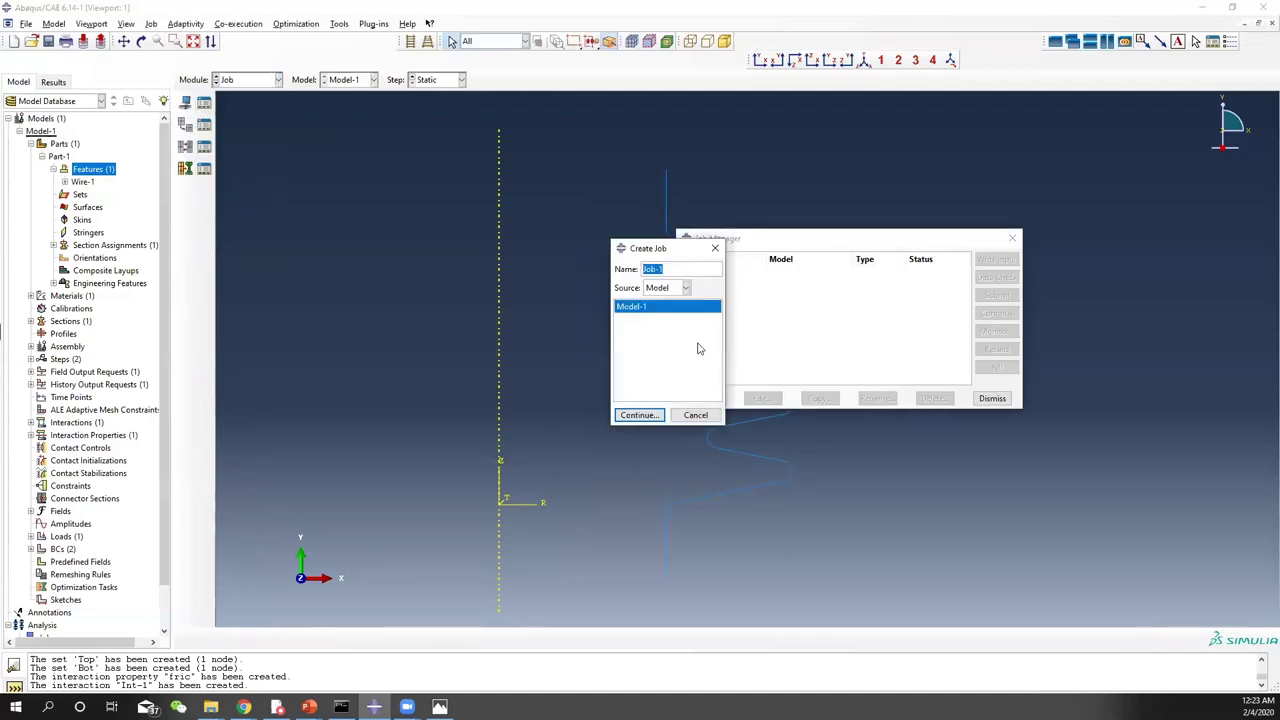
type("A")
left_click(640, 415)
Enable multiple processors and GPGPU acceleration for the Axisymetric job and accept its settings
left_click(579, 275)
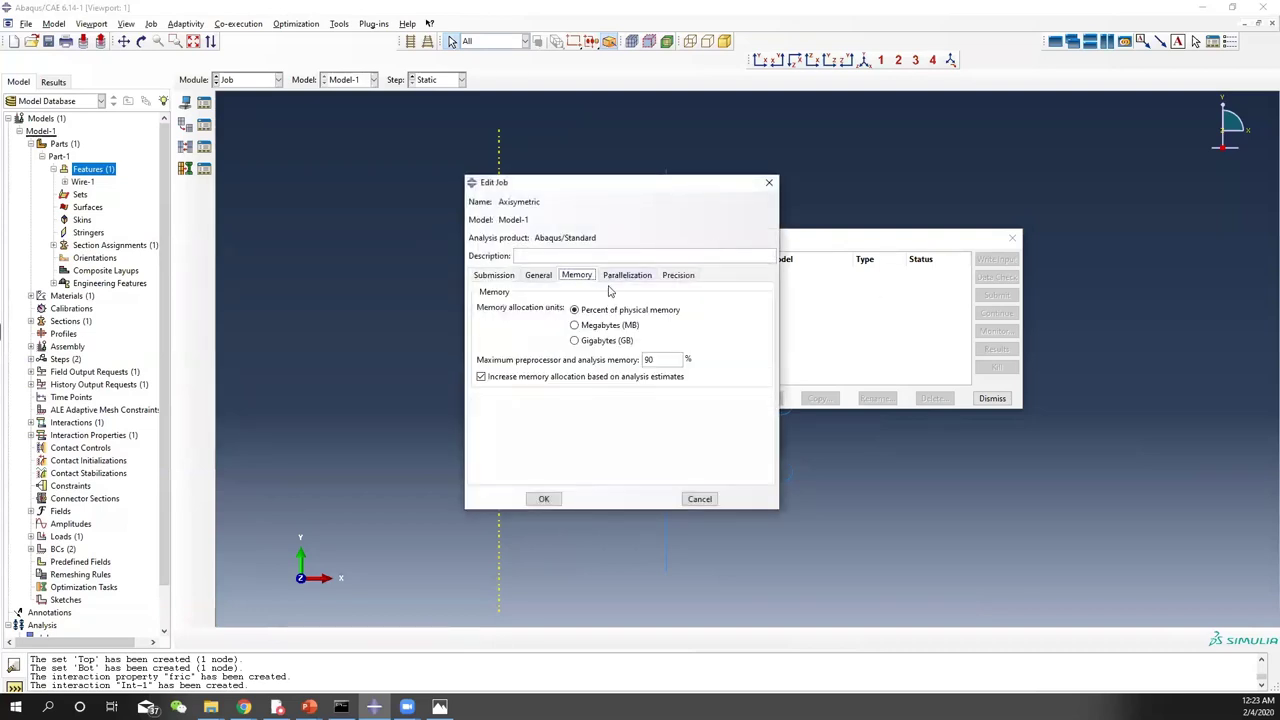
left_click(615, 277)
left_click(478, 311)
left_click(478, 293)
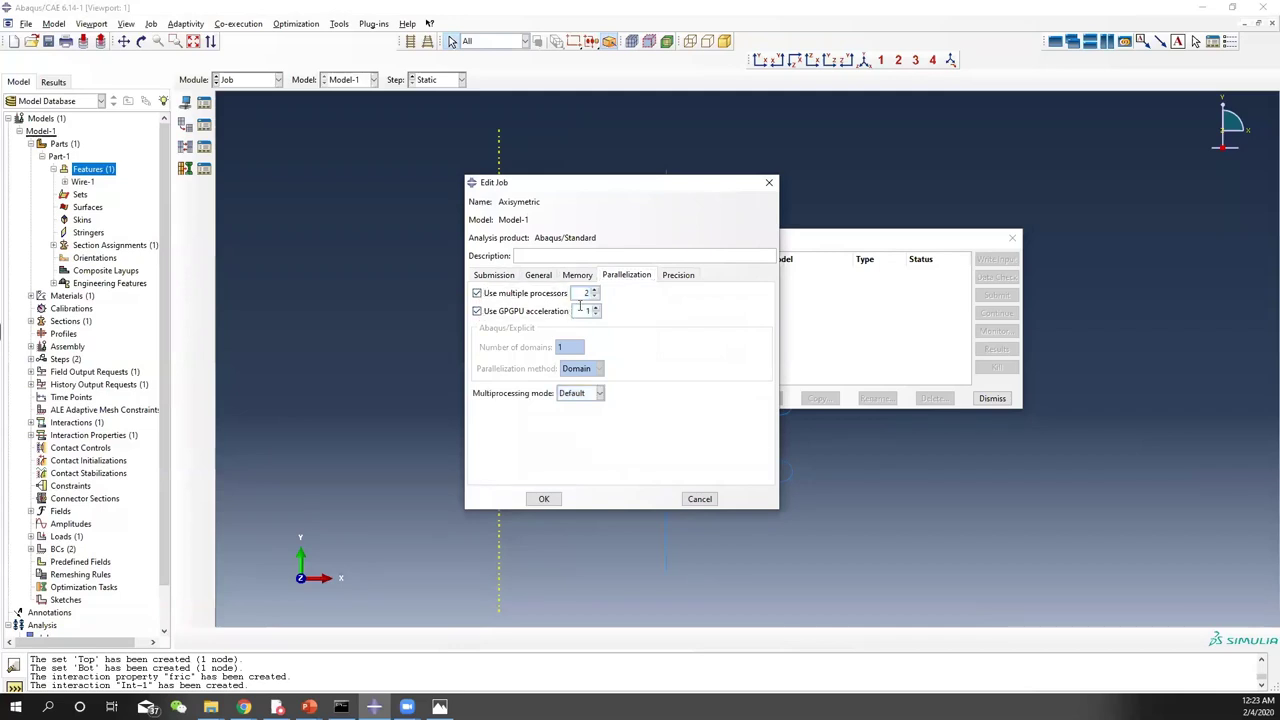
double_click(586, 293)
left_click(494, 275)
left_click(543, 498)
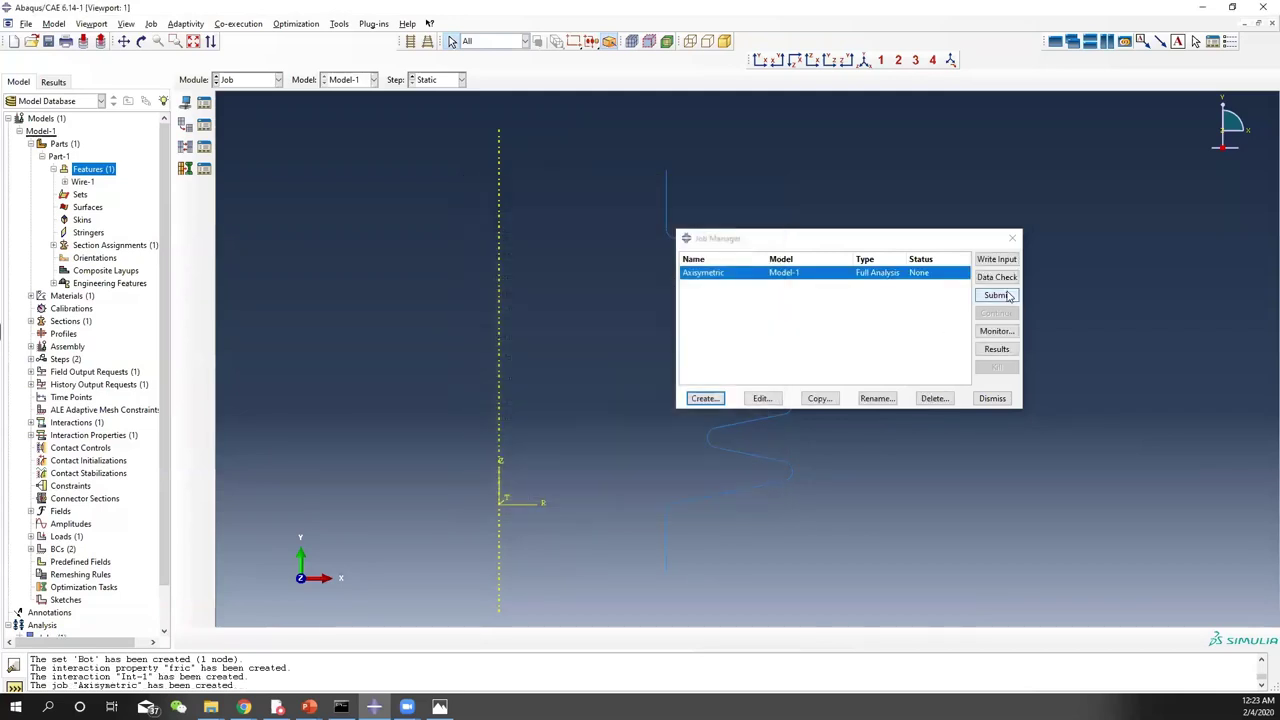
Submit the Axisymetric job for analysis and review the warnings in its monitor
left_click(1005, 298)
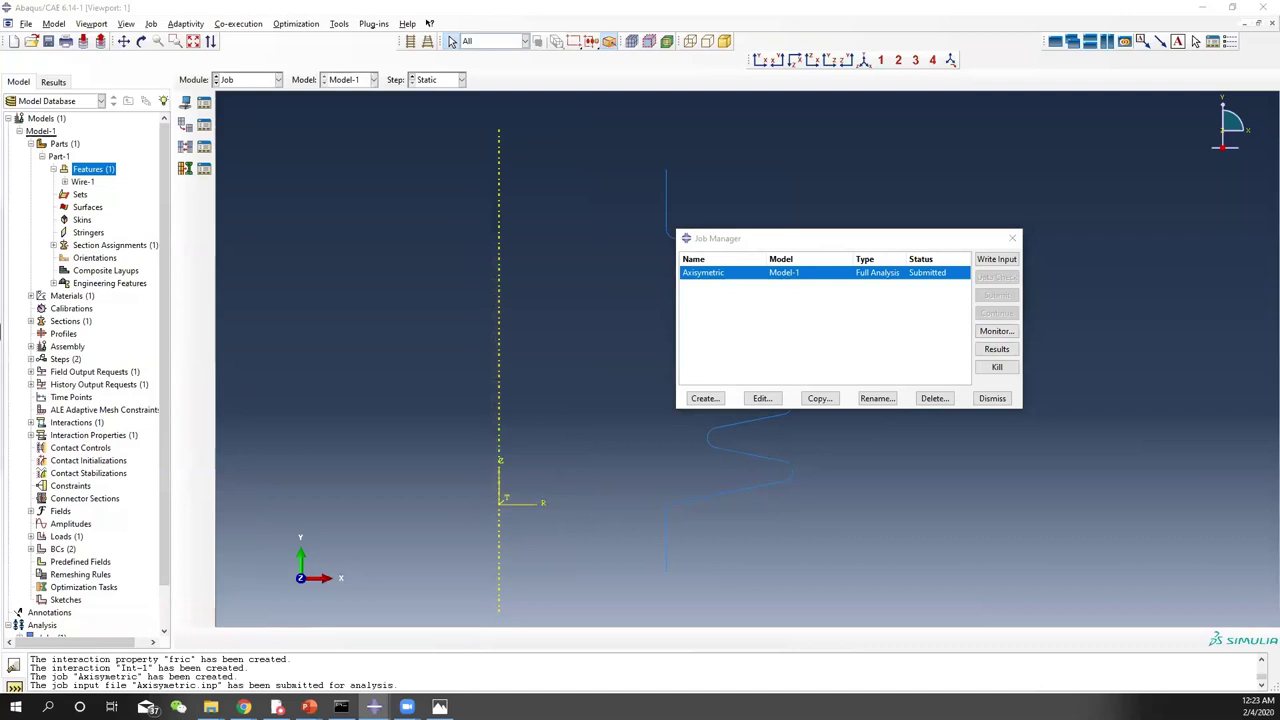
left_click(996, 331)
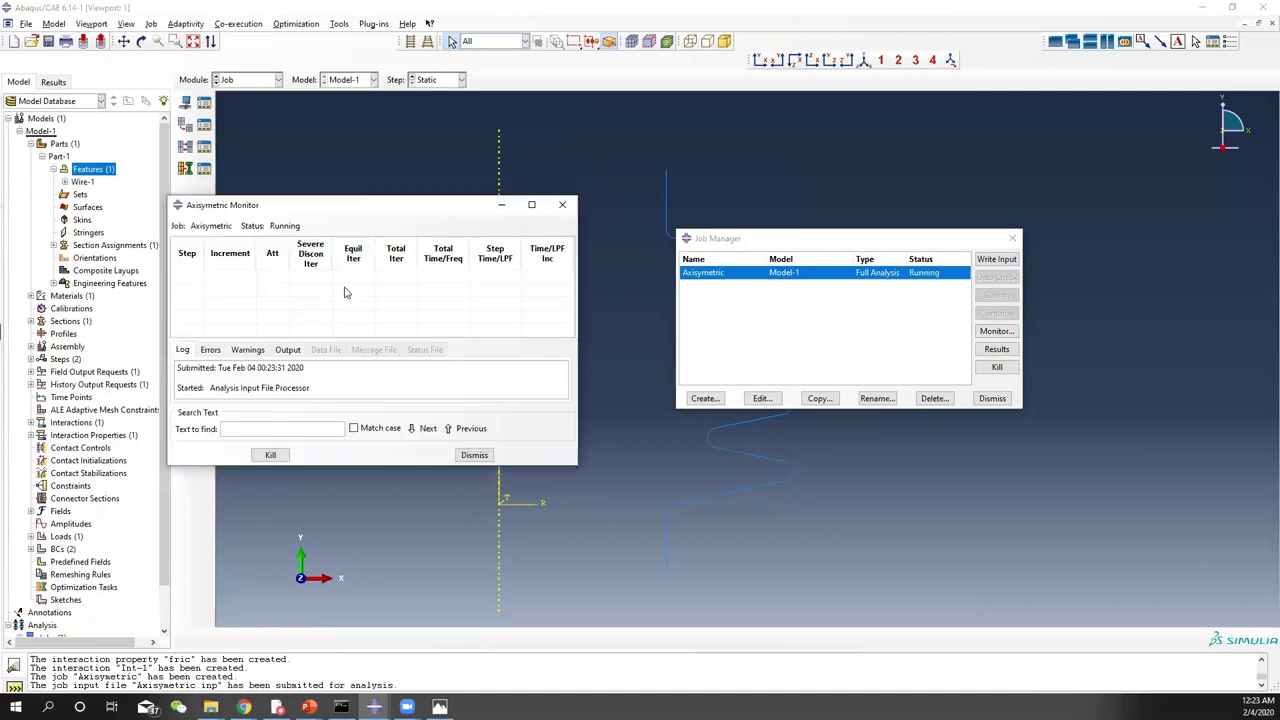
left_click(250, 352)
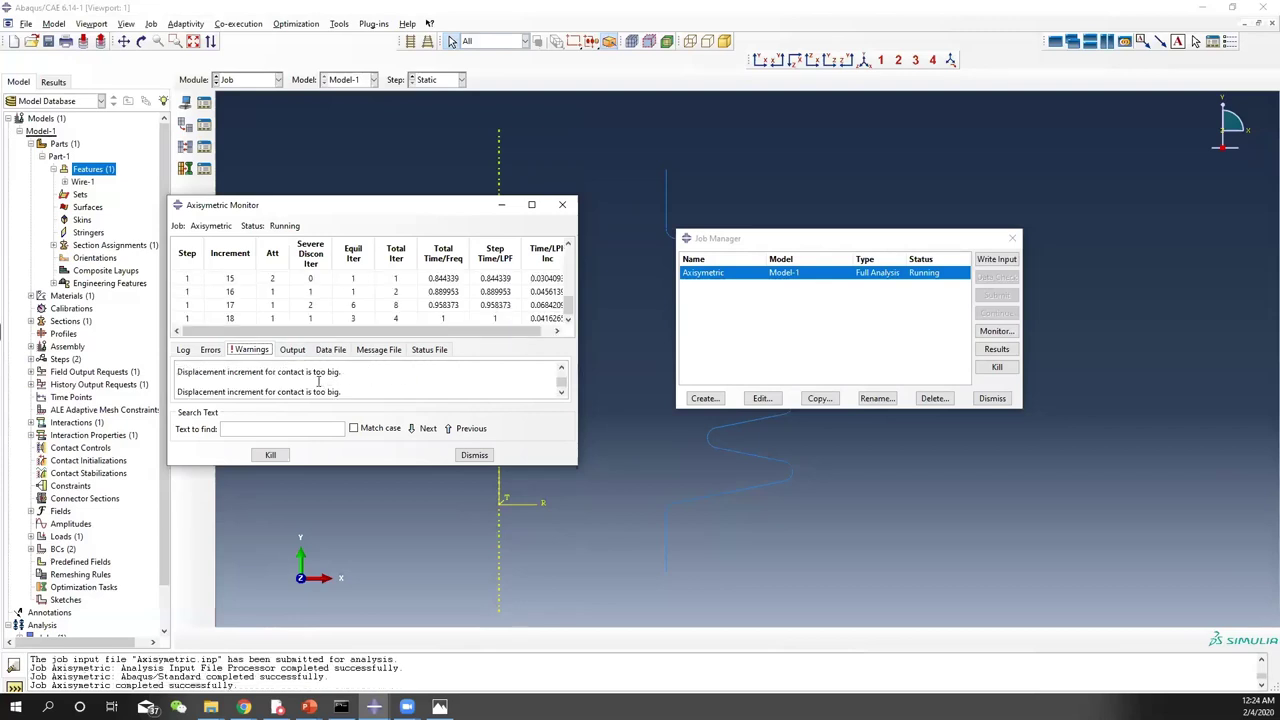
scroll(318, 382, "down", 1)
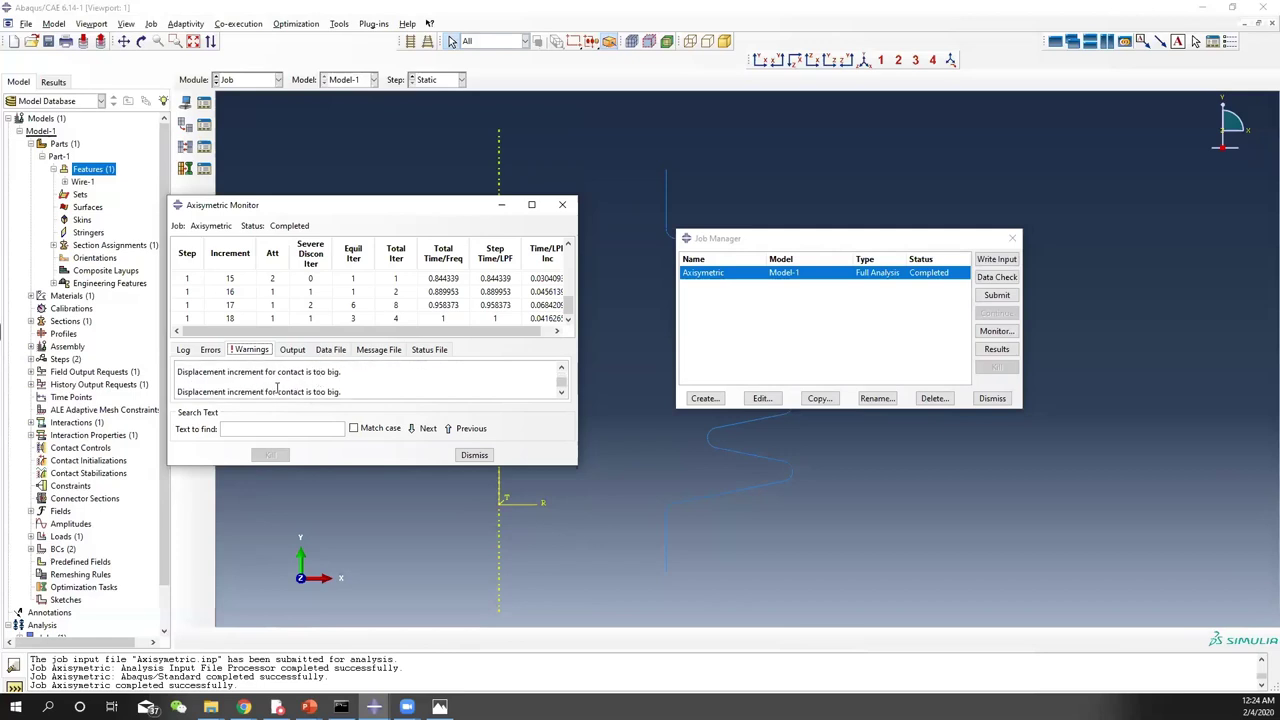
left_click(398, 331)
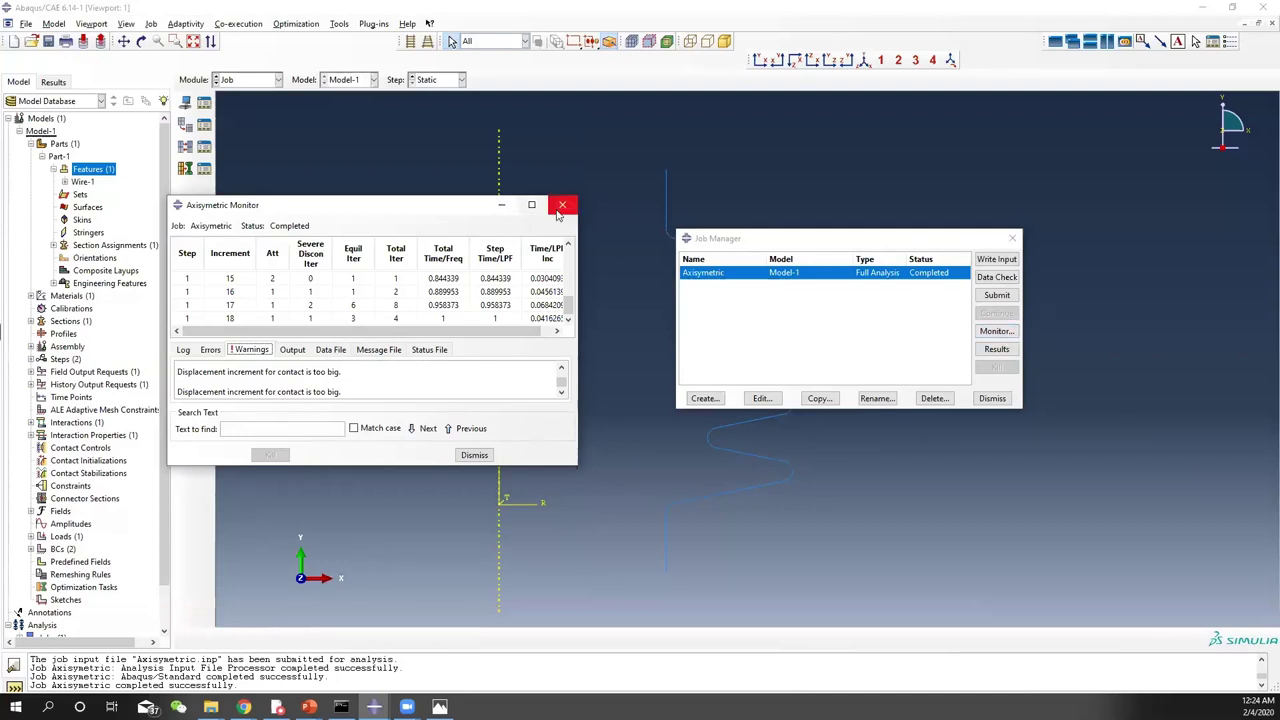
Load the Axisymetric job results and plot the Mises stress contours on the deformed bellow profile
left_click(996, 349)
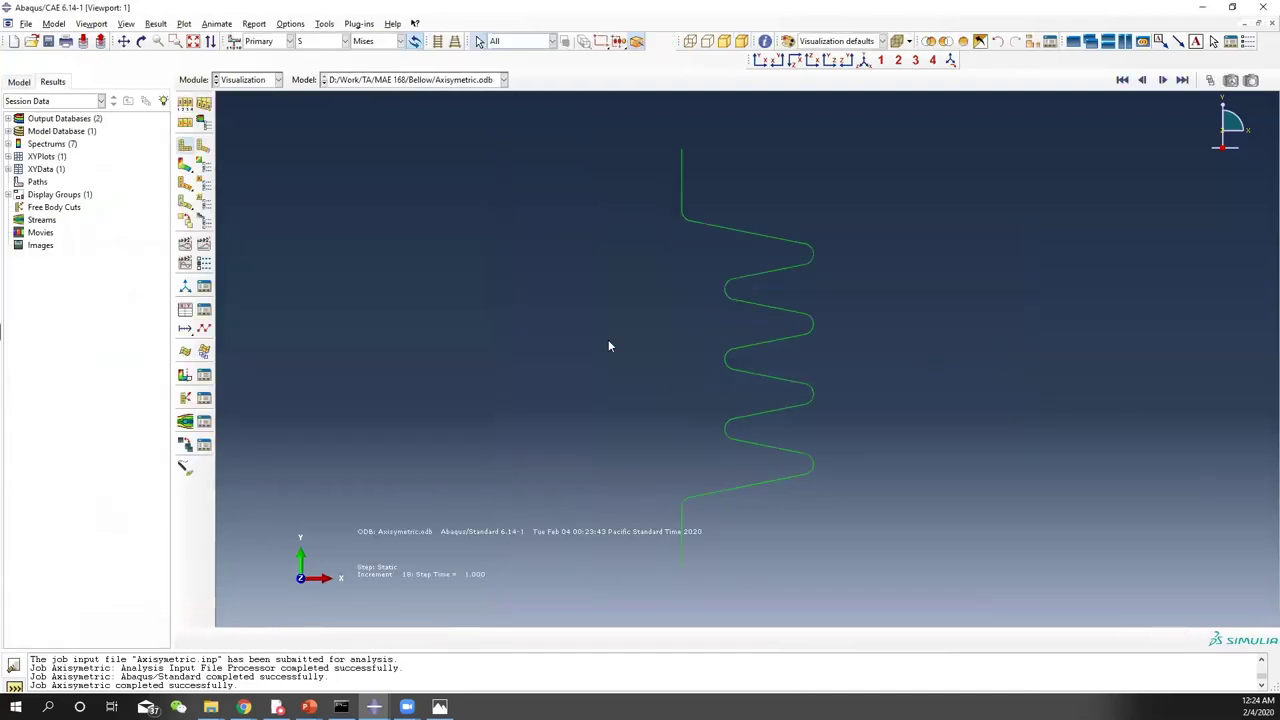
left_click(190, 170)
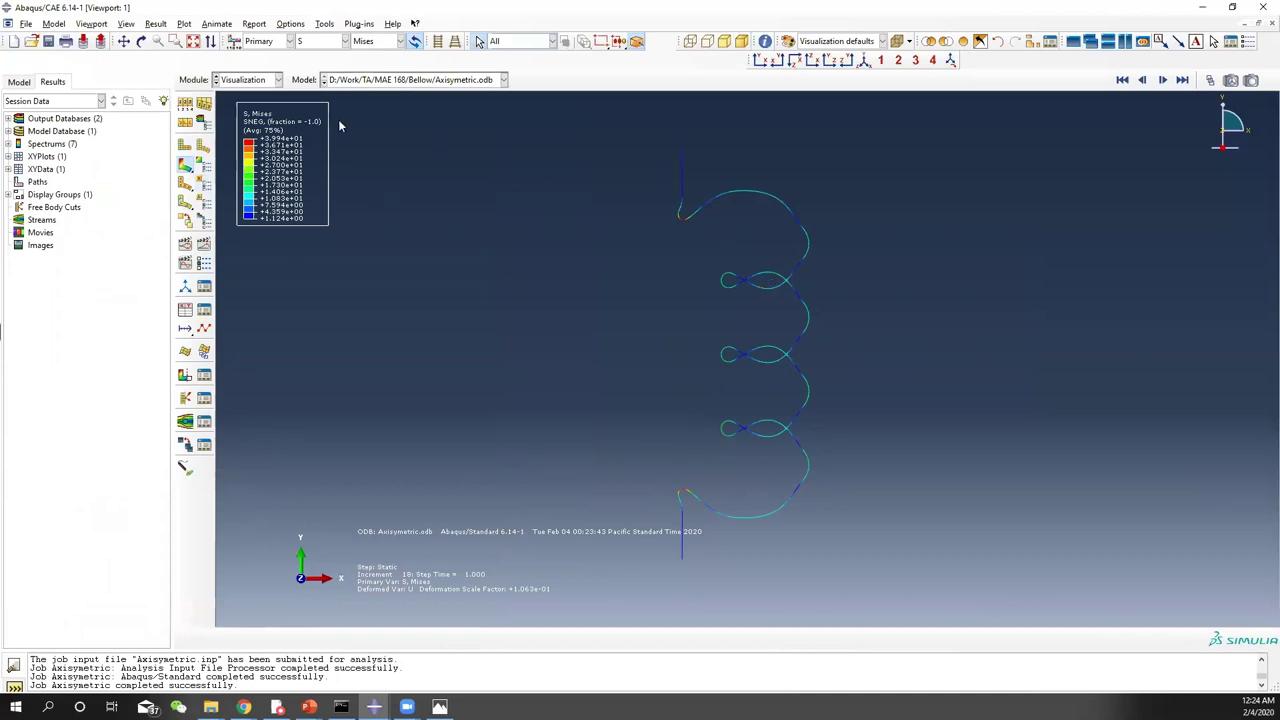
Edit the homogeneous shell section PE_sect and set its shell thickness to 1
left_click(240, 82)
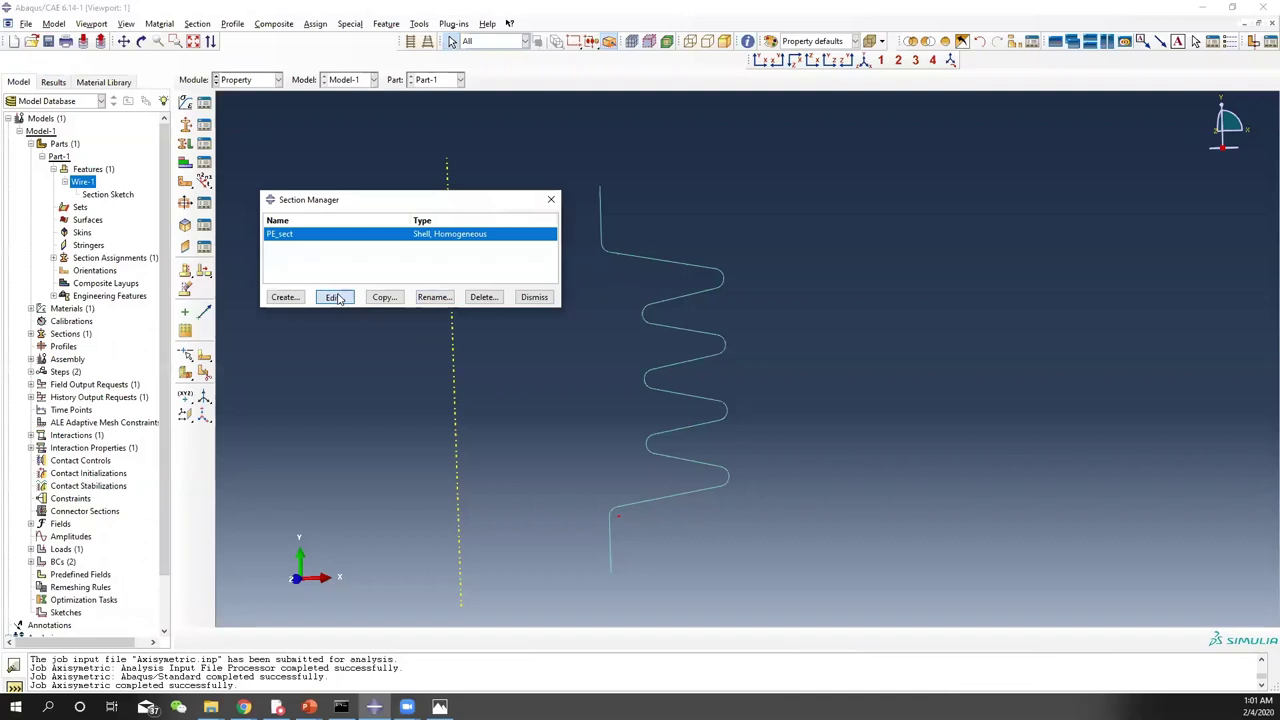
left_click(336, 297)
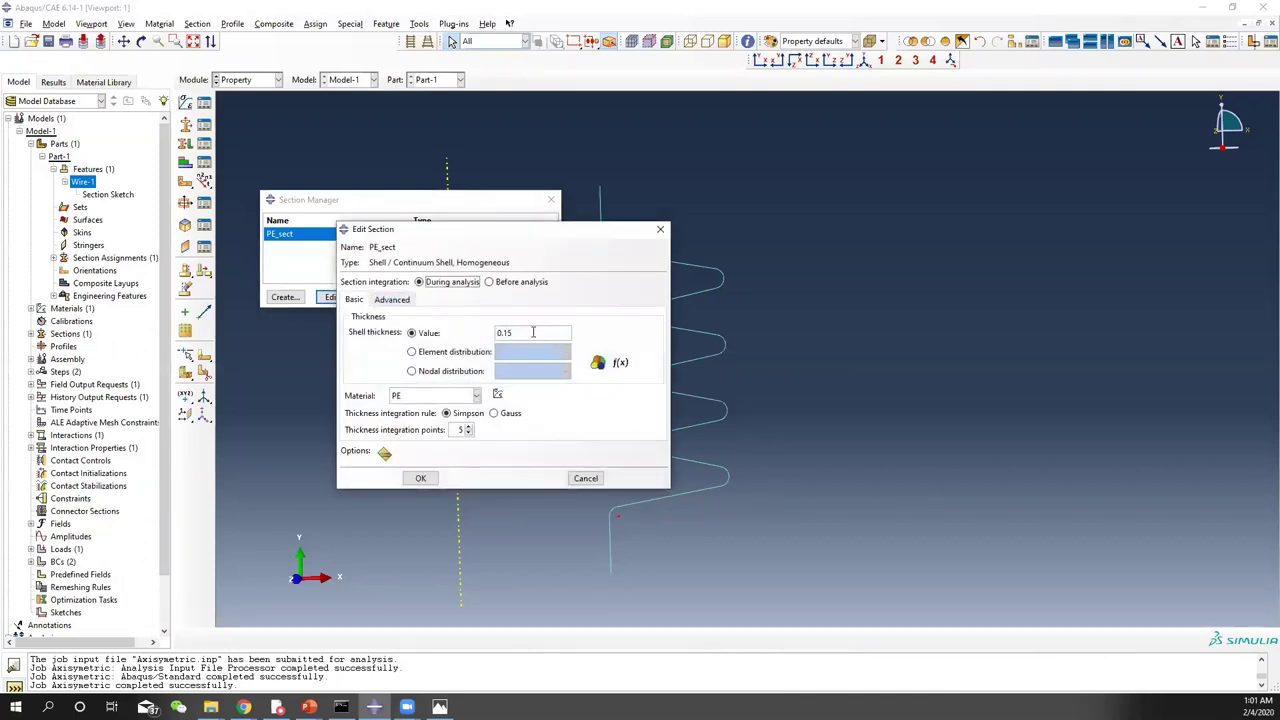
left_click_drag(520, 333, 495, 334)
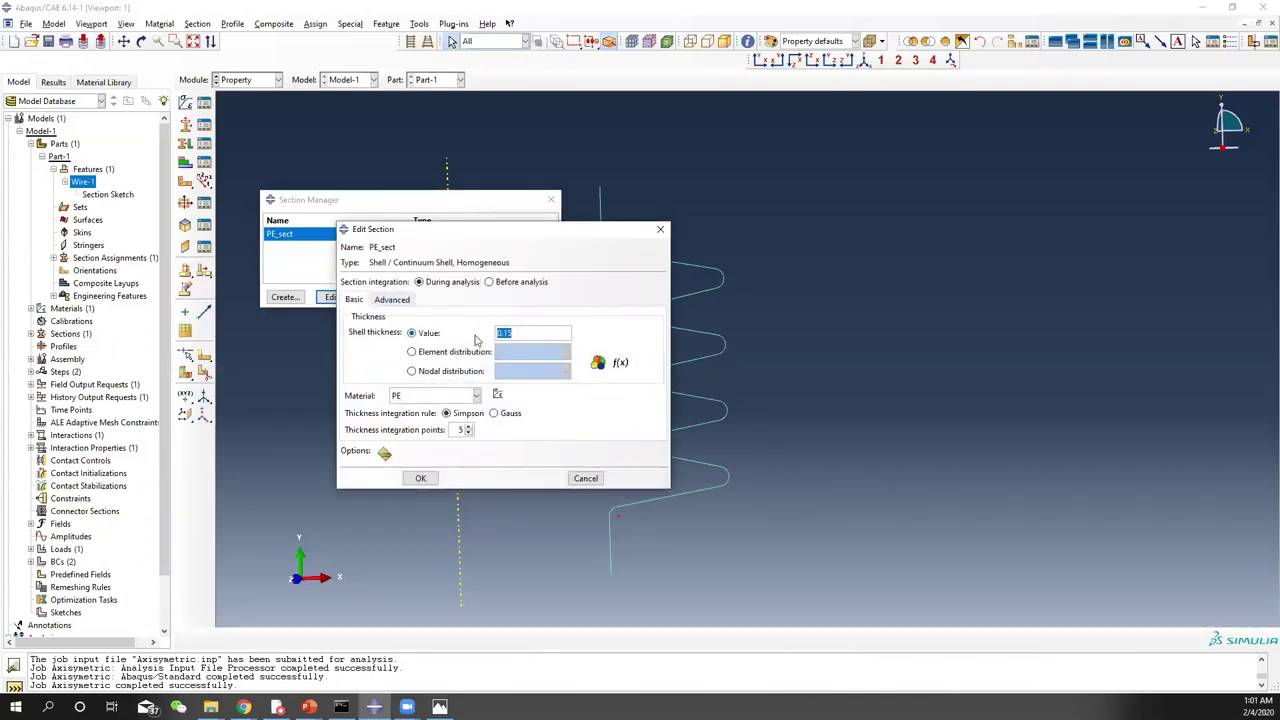
type("1")
left_click(420, 478)
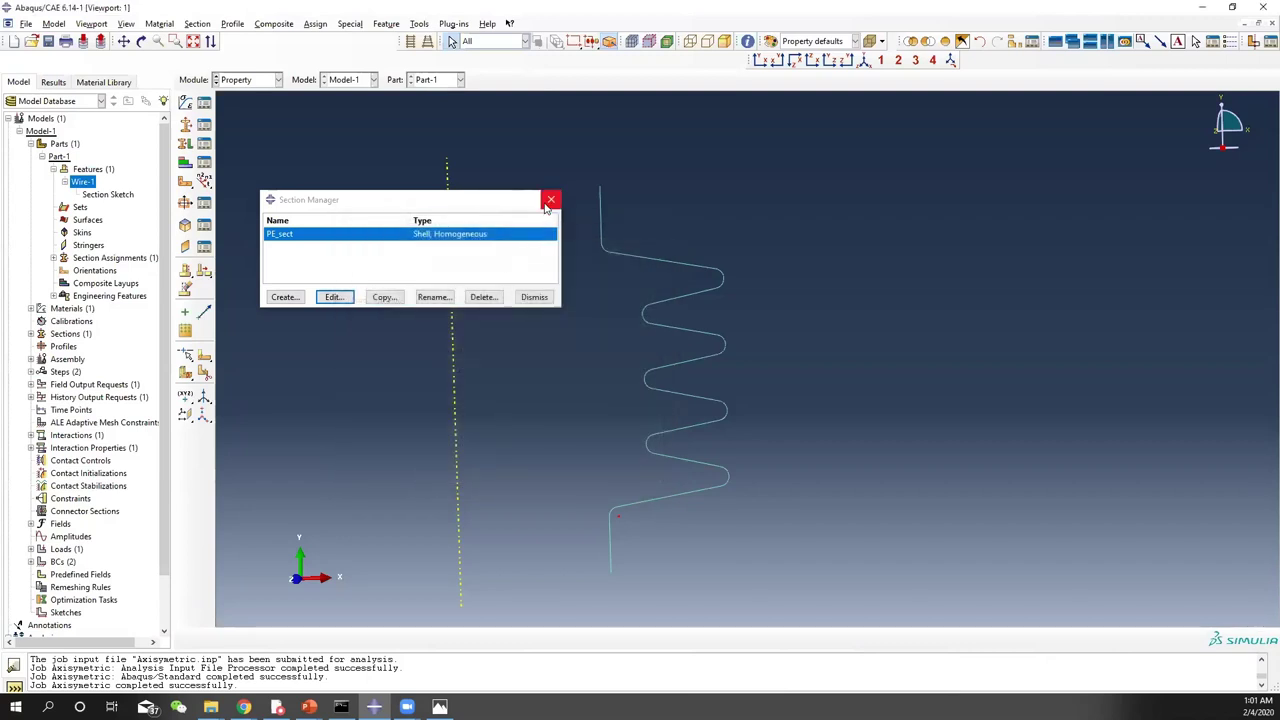
left_click(534, 297)
Resubmit the Axisymetric job with the edited section and check the warnings in its monitor
left_click(262, 80)
left_click(251, 196)
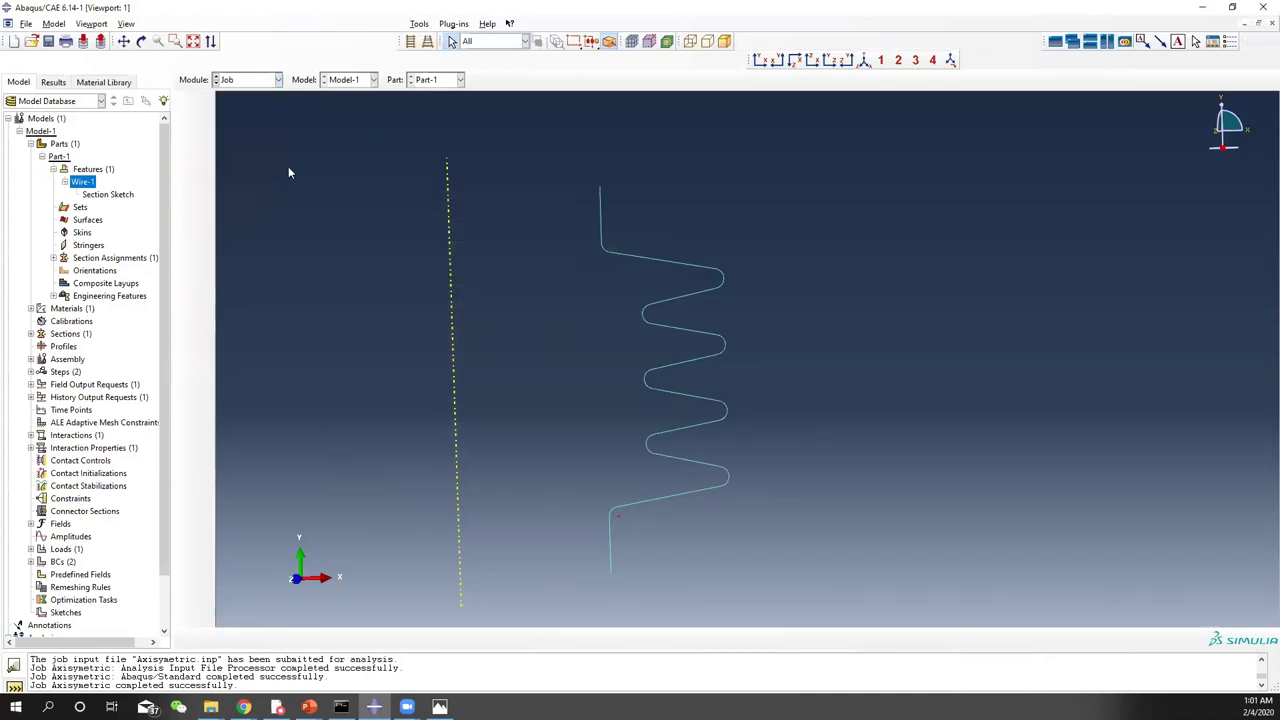
left_click(204, 103)
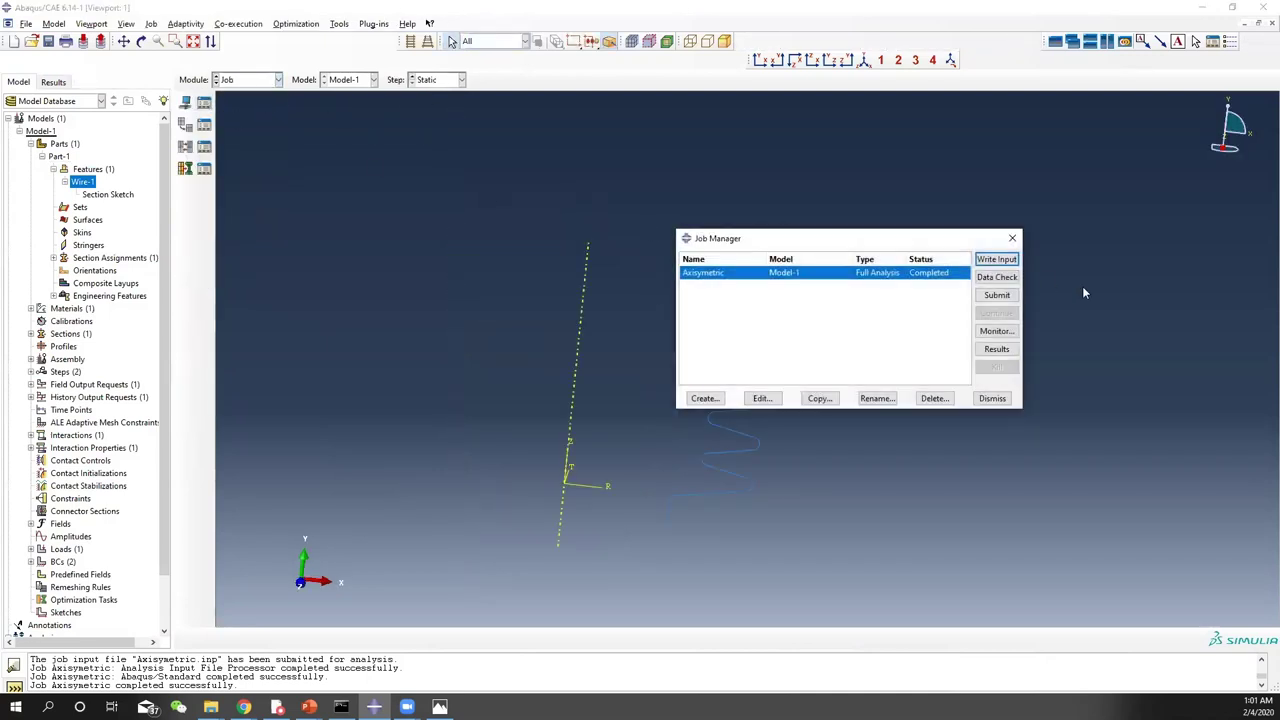
left_click(997, 295)
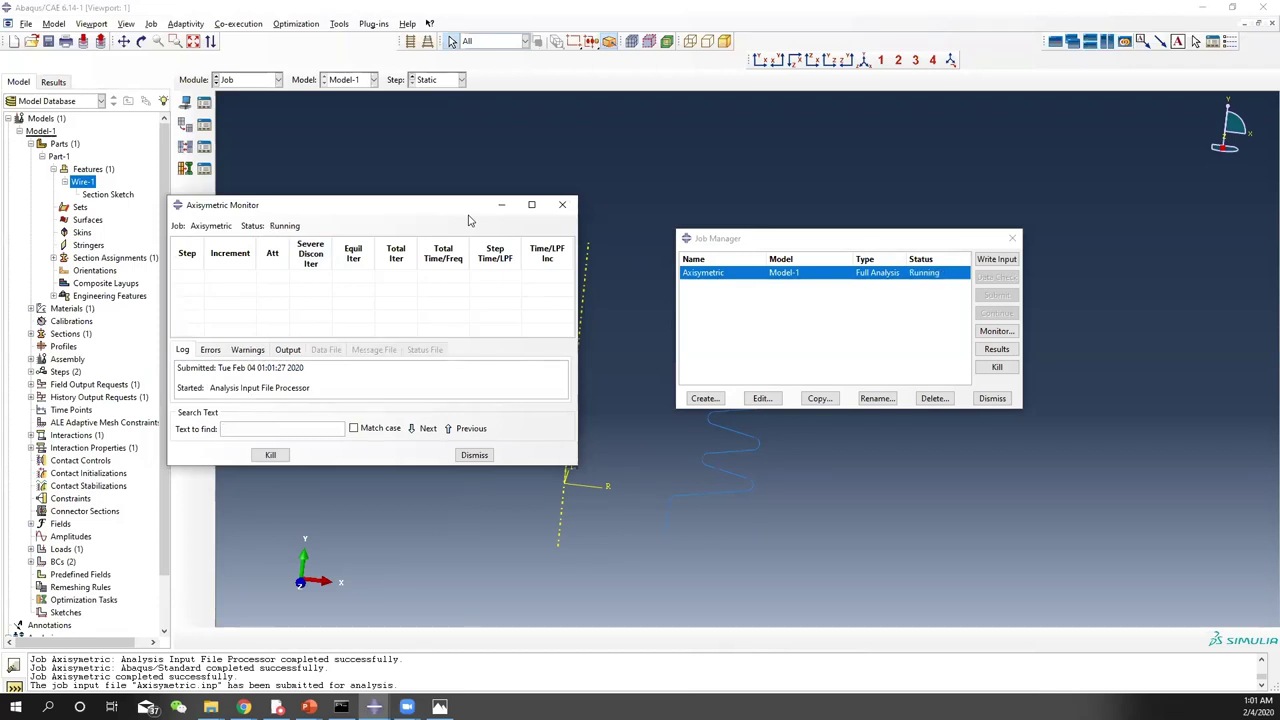
left_click(250, 350)
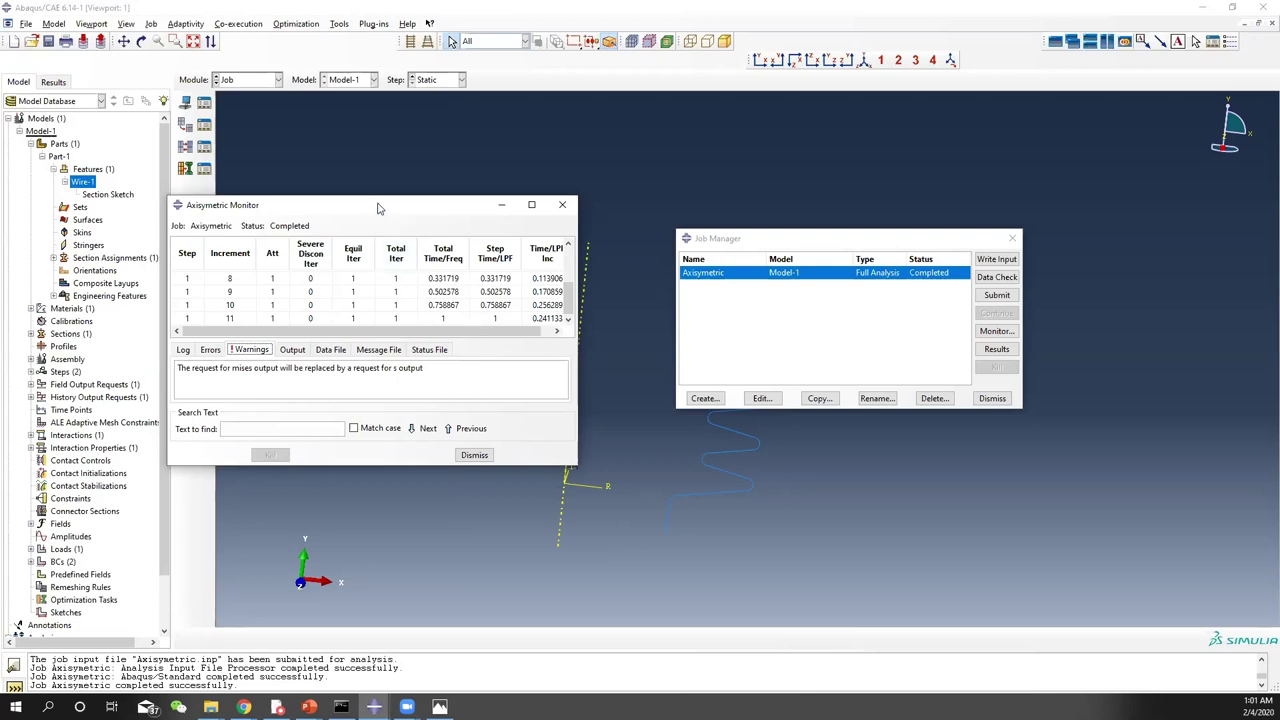
left_click_drag(380, 208, 463, 209)
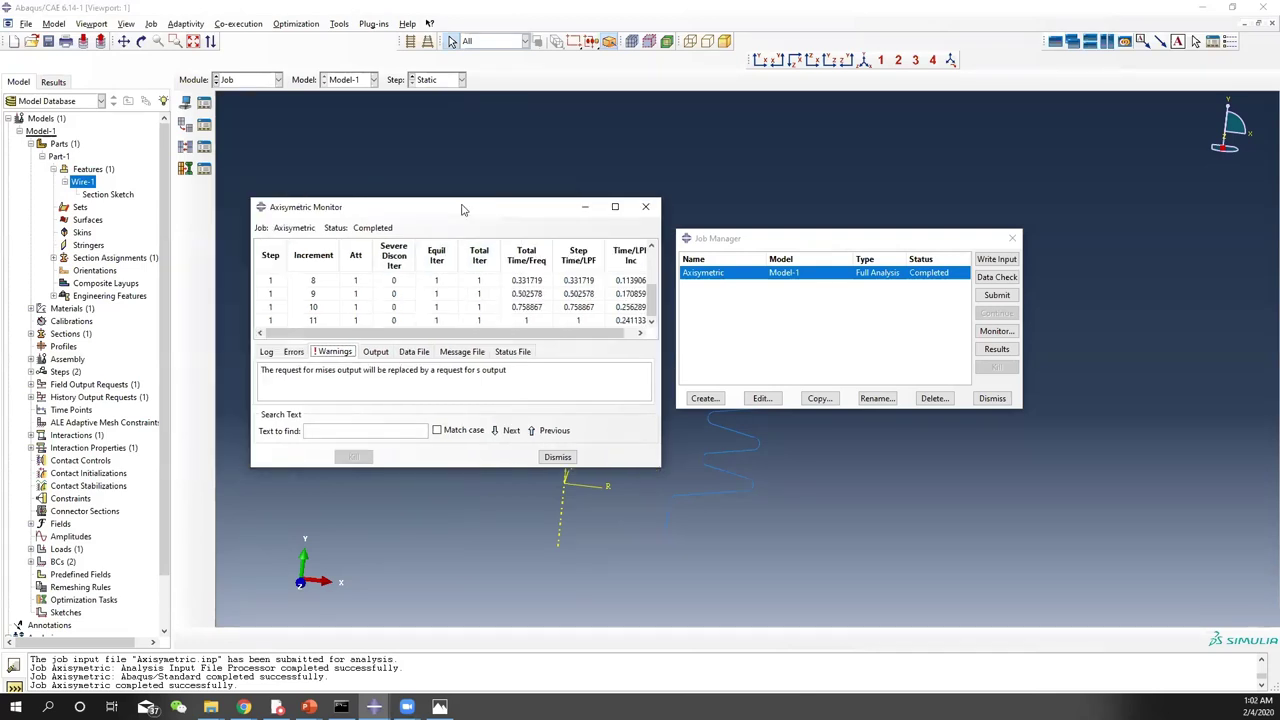
Plot the Mises stress contours on the deformed bellow from the rerun results, examine the profile's bends, and animate the deformation
left_click(997, 350)
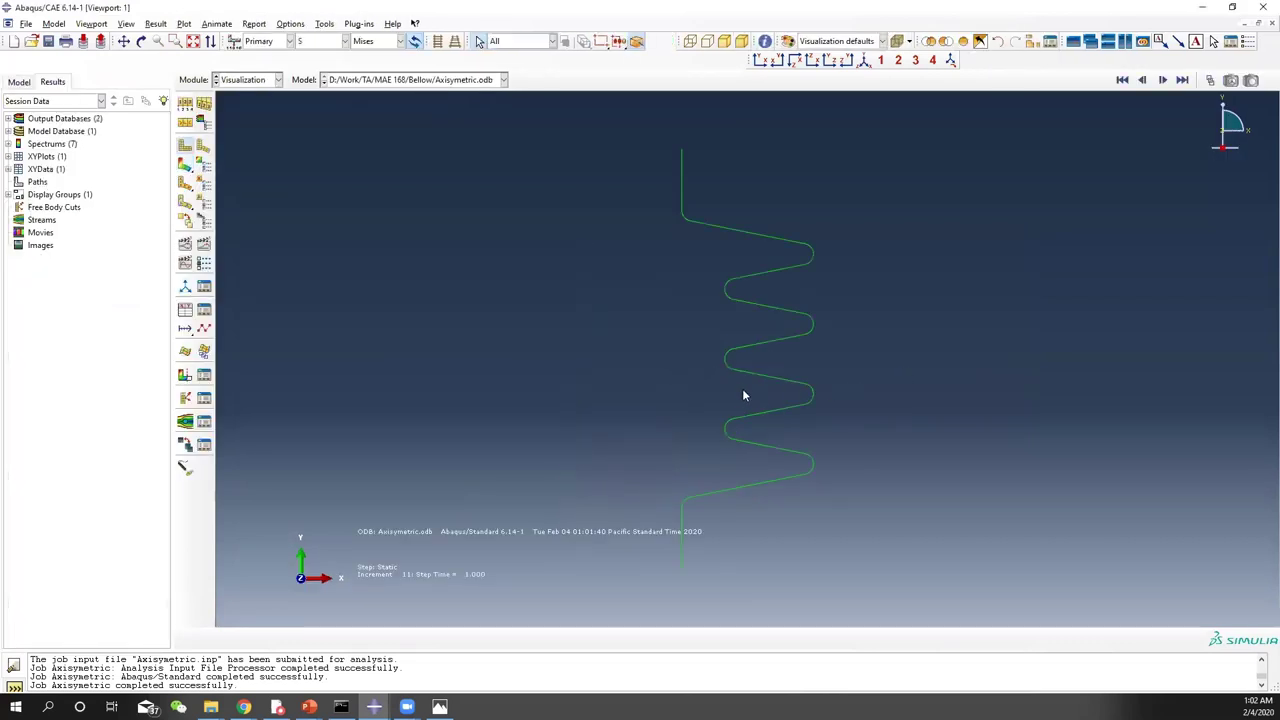
left_click(186, 164)
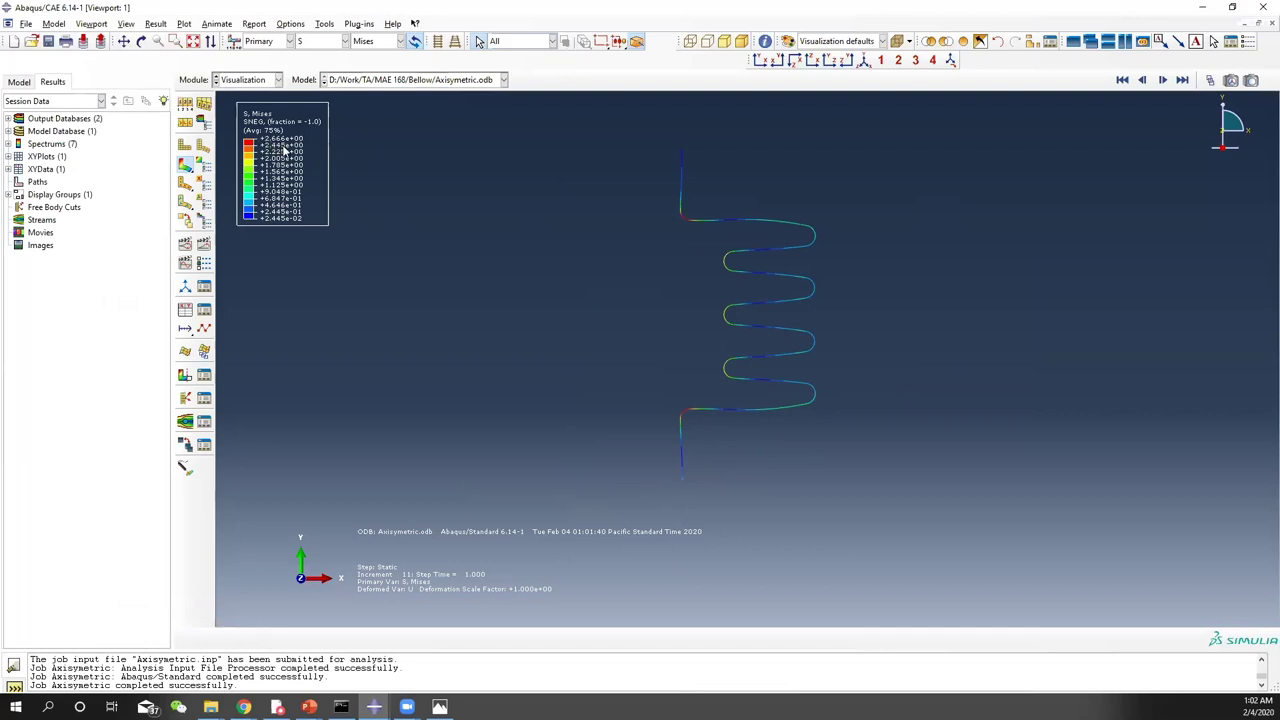
scroll(720, 384, "up", 6)
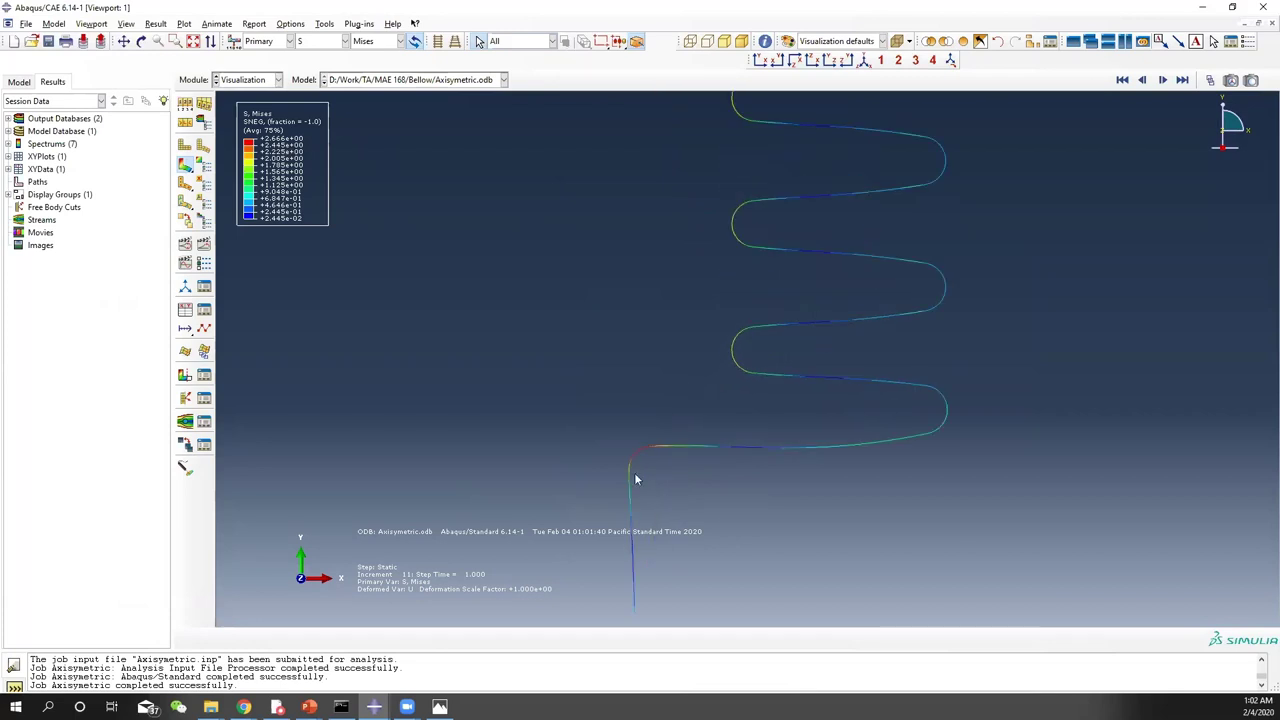
scroll(640, 455, "down", 3)
scroll(645, 205, "up", 2)
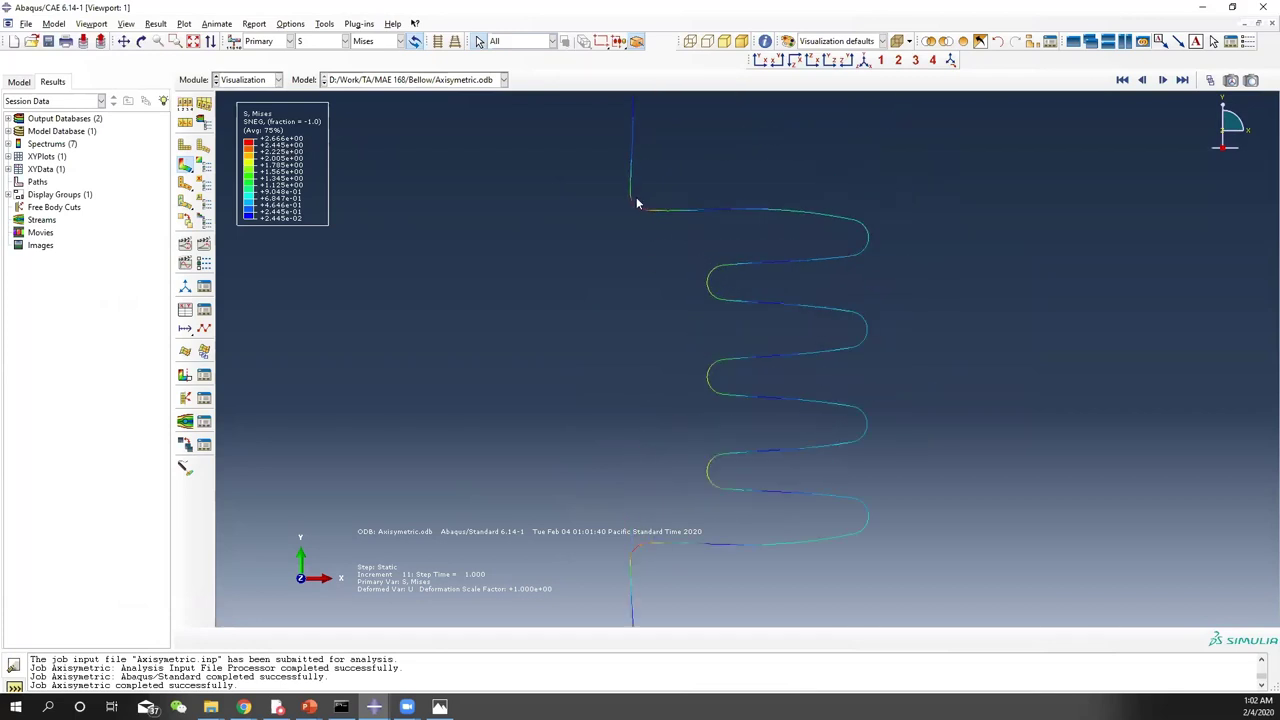
scroll(674, 399, "down", 2)
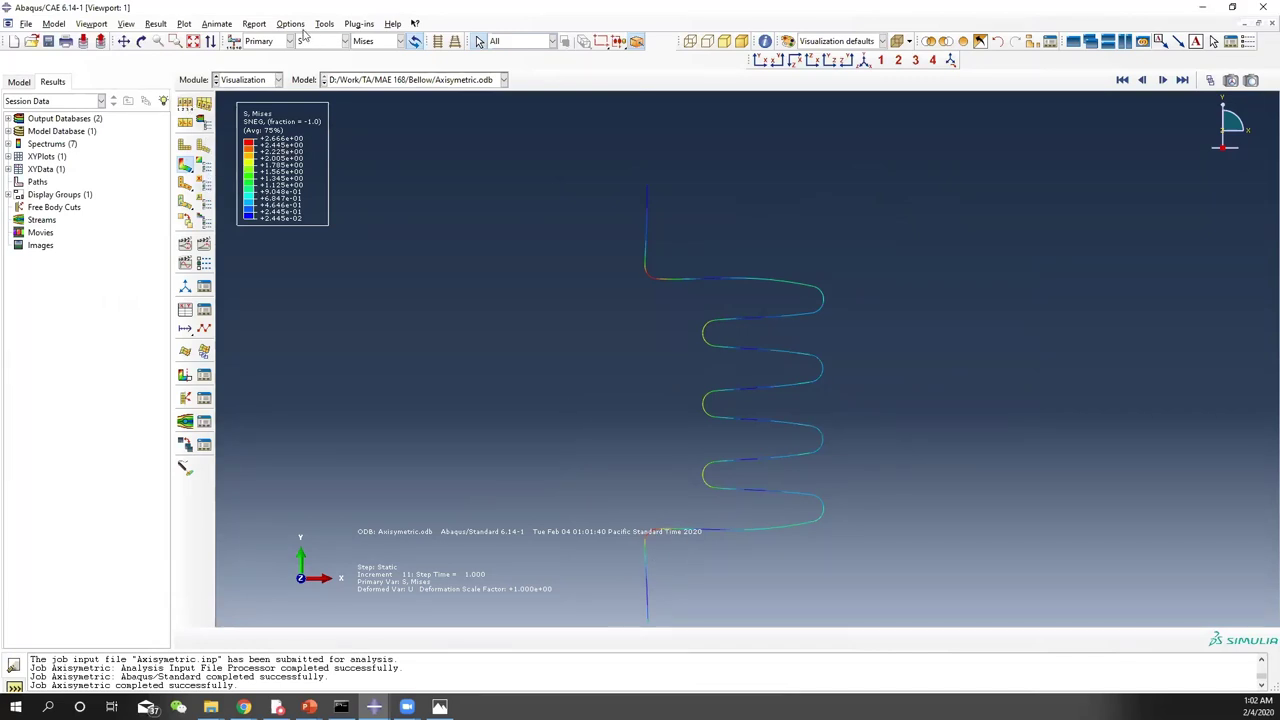
left_click(185, 243)
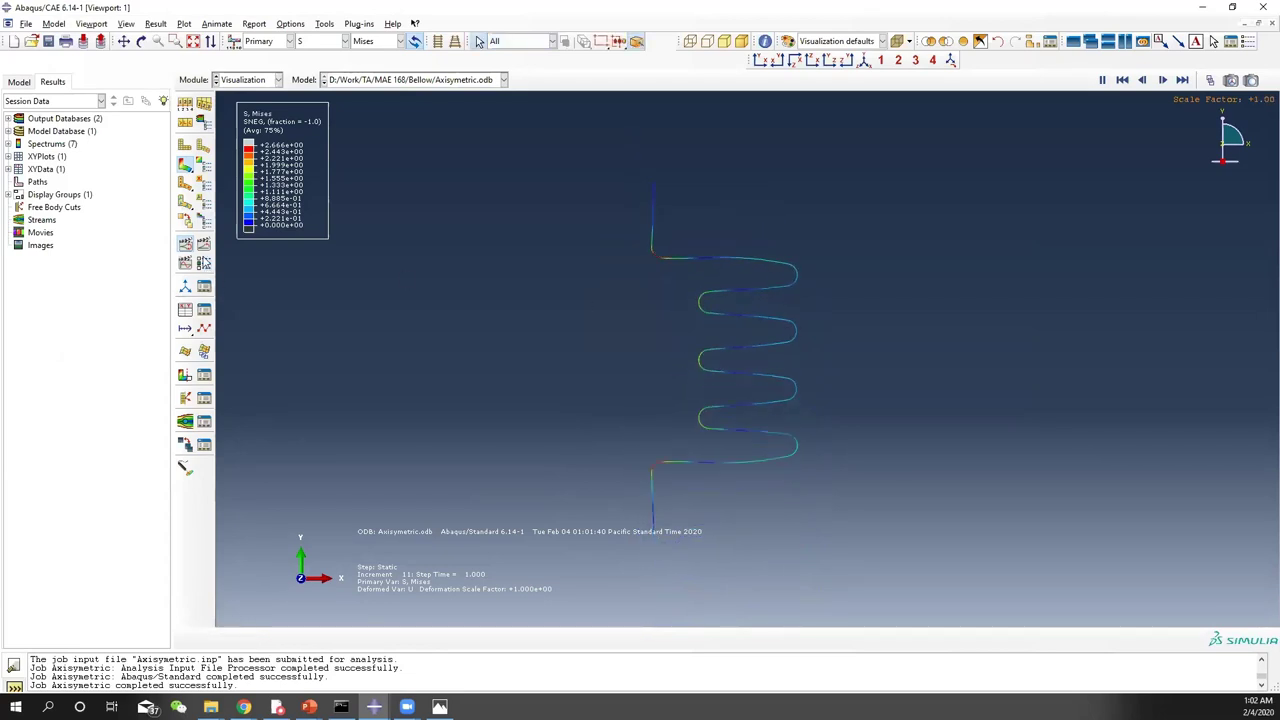
left_click(186, 243)
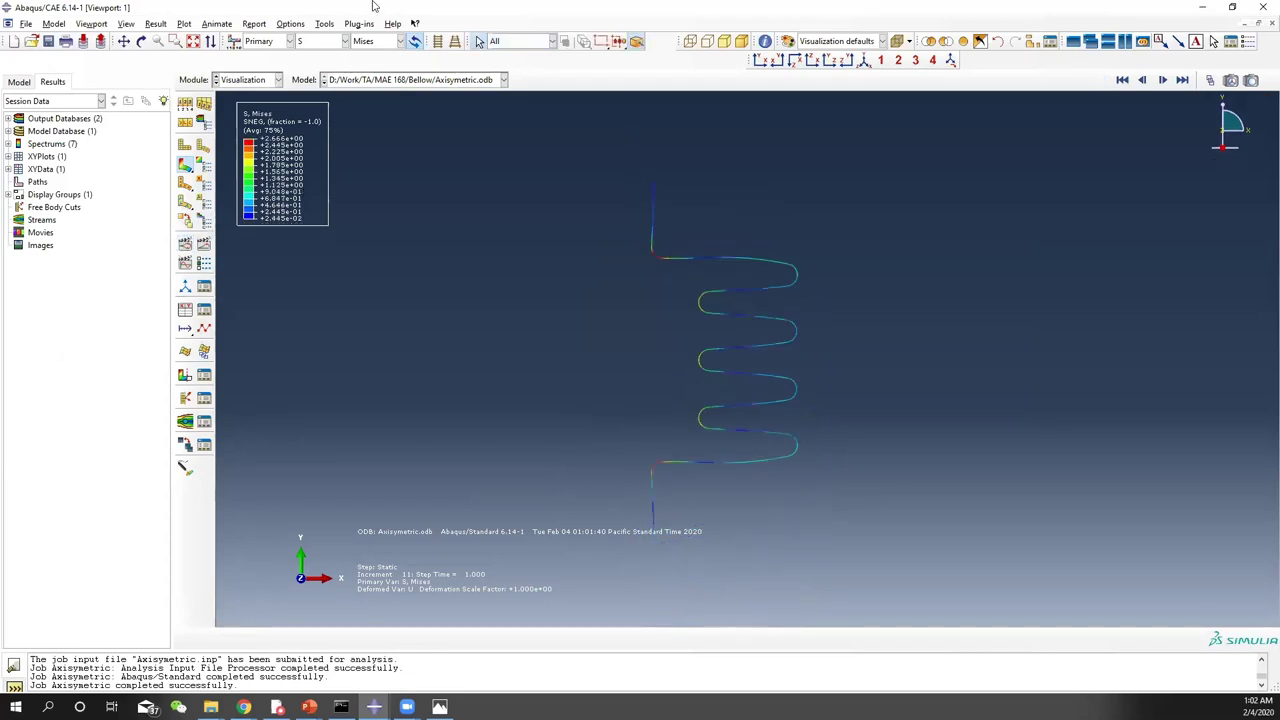
Plot the reaction force RF2 at Node 1 in NSET BOT over time from the ODB history output
left_click(325, 24)
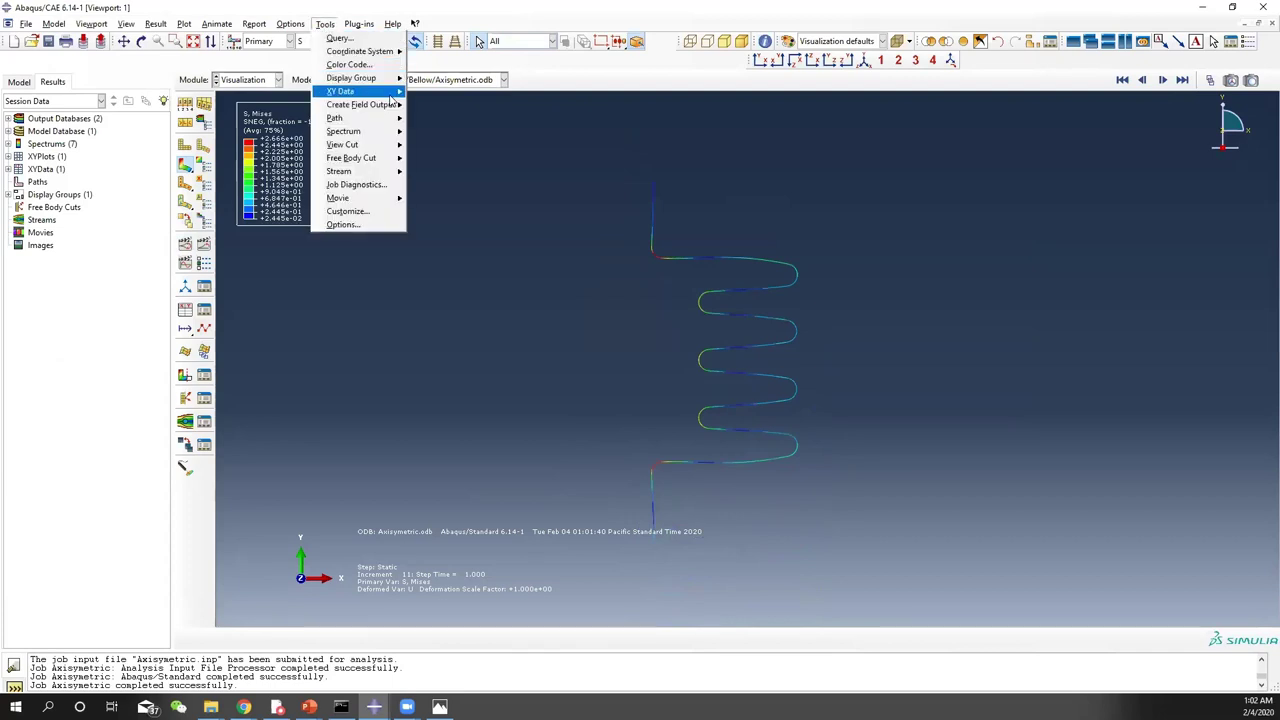
mouse_move(385, 92)
left_click(466, 107)
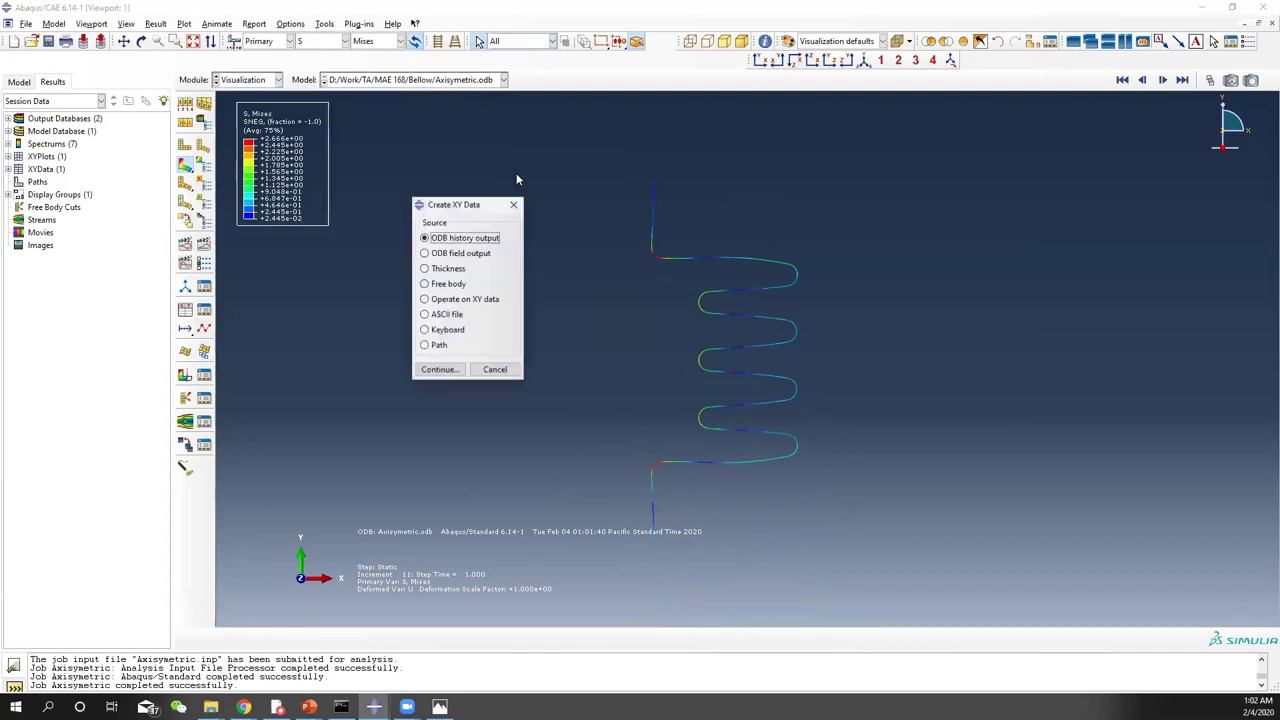
left_click(449, 371)
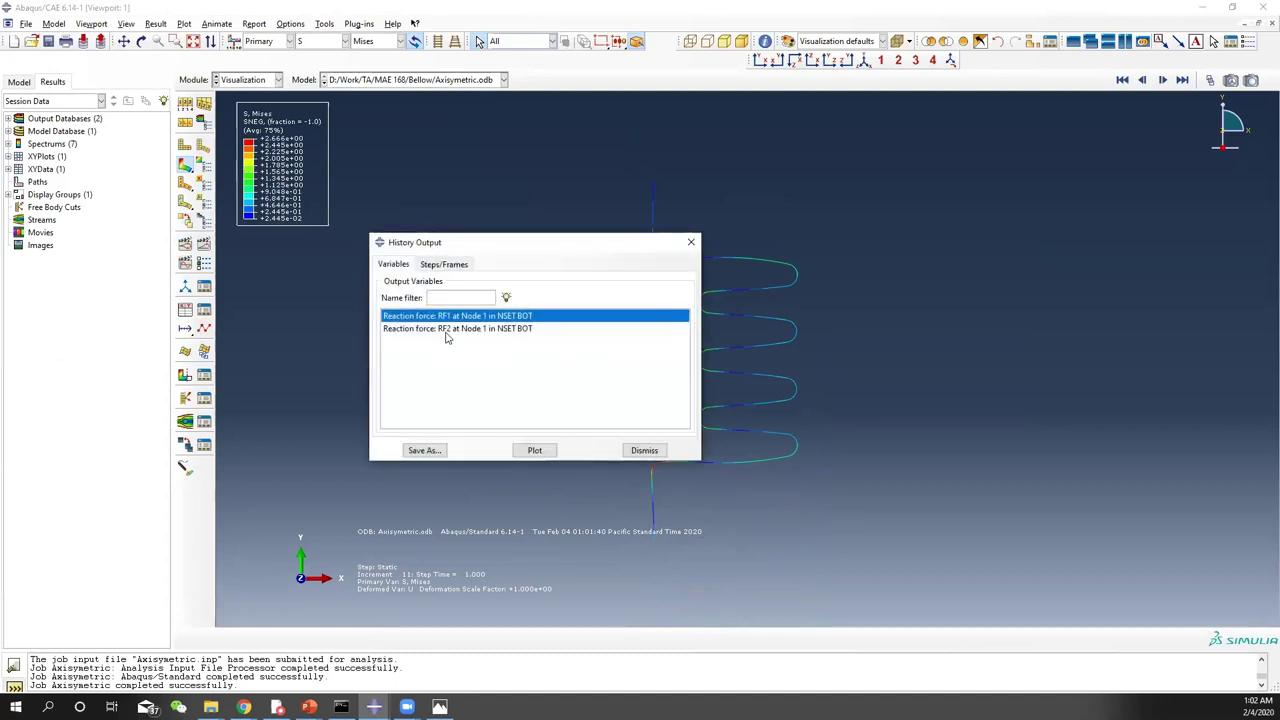
left_click(447, 330)
left_click(535, 451)
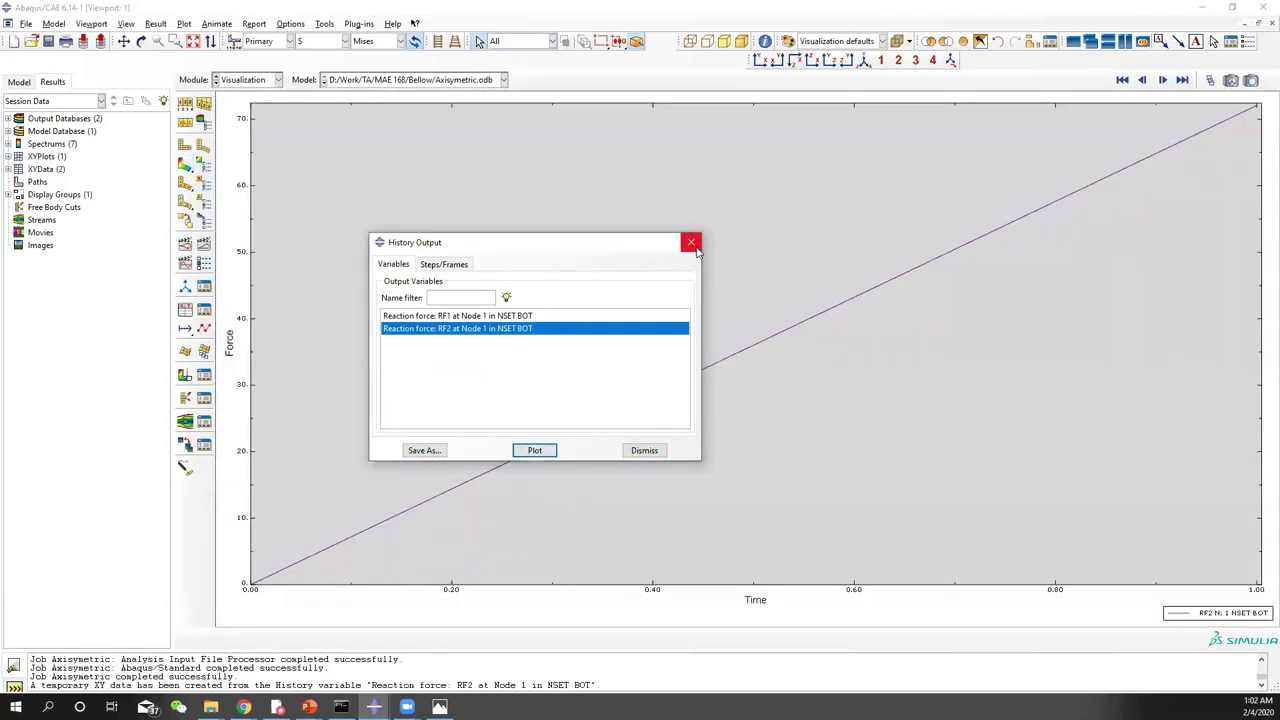
left_click(690, 242)
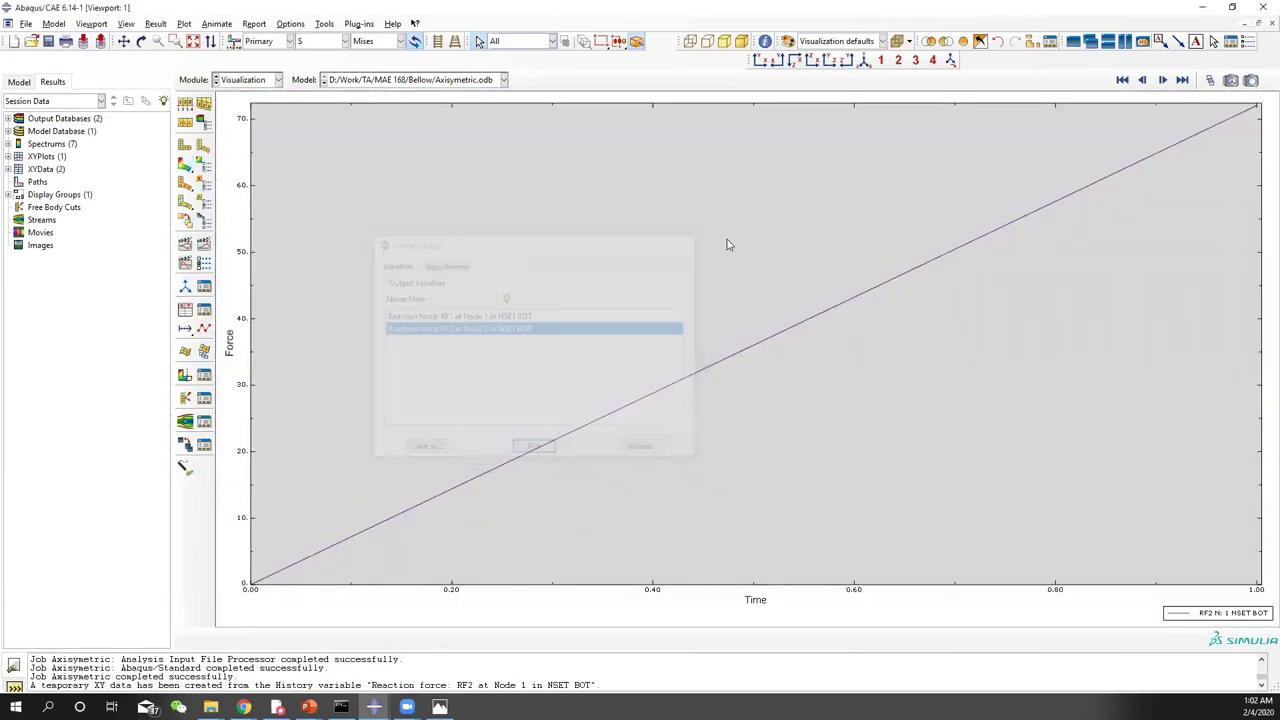
left_click(1250, 108)
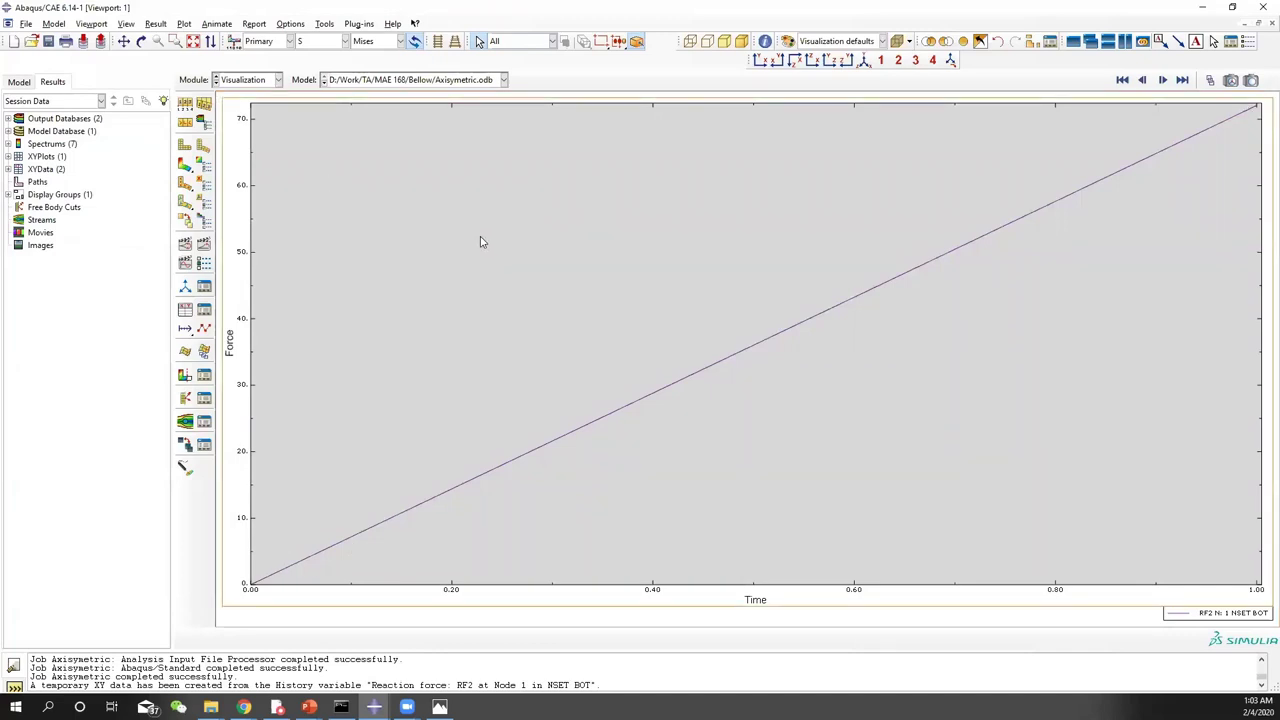
Open the creation of a new XY data set for the reaction force results
left_click(325, 24)
mouse_move(376, 93)
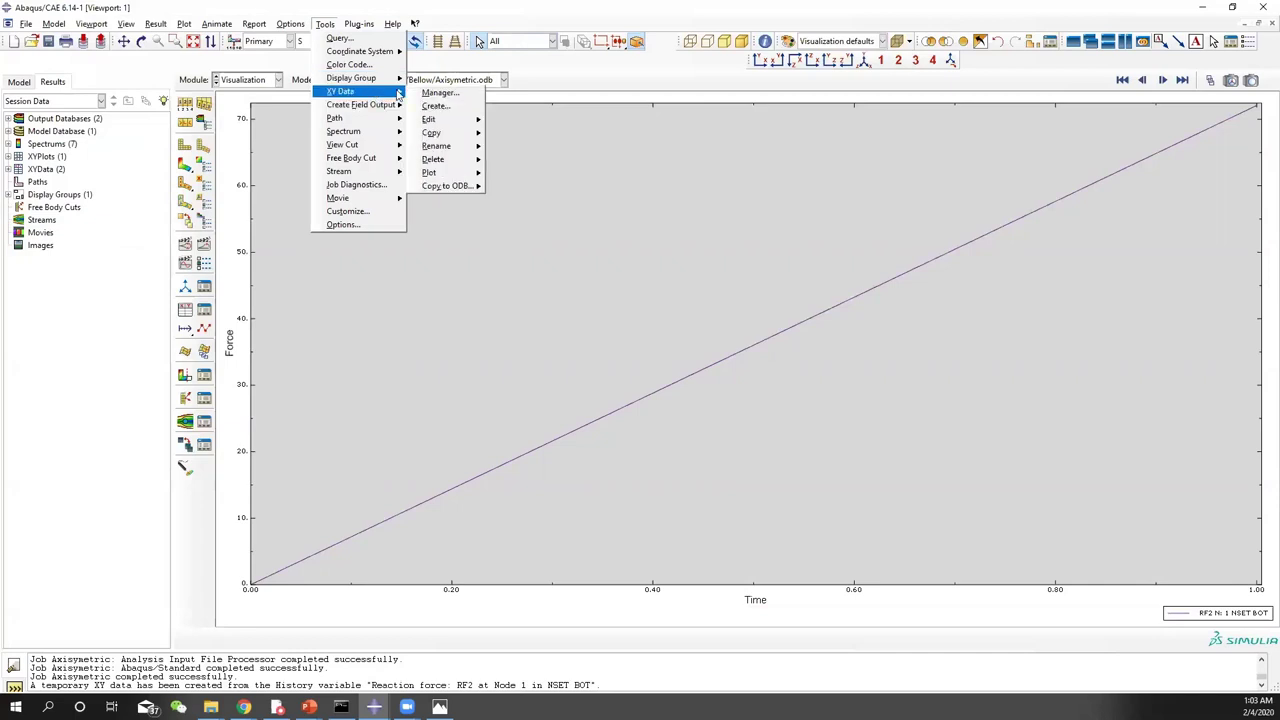
left_click(451, 102)
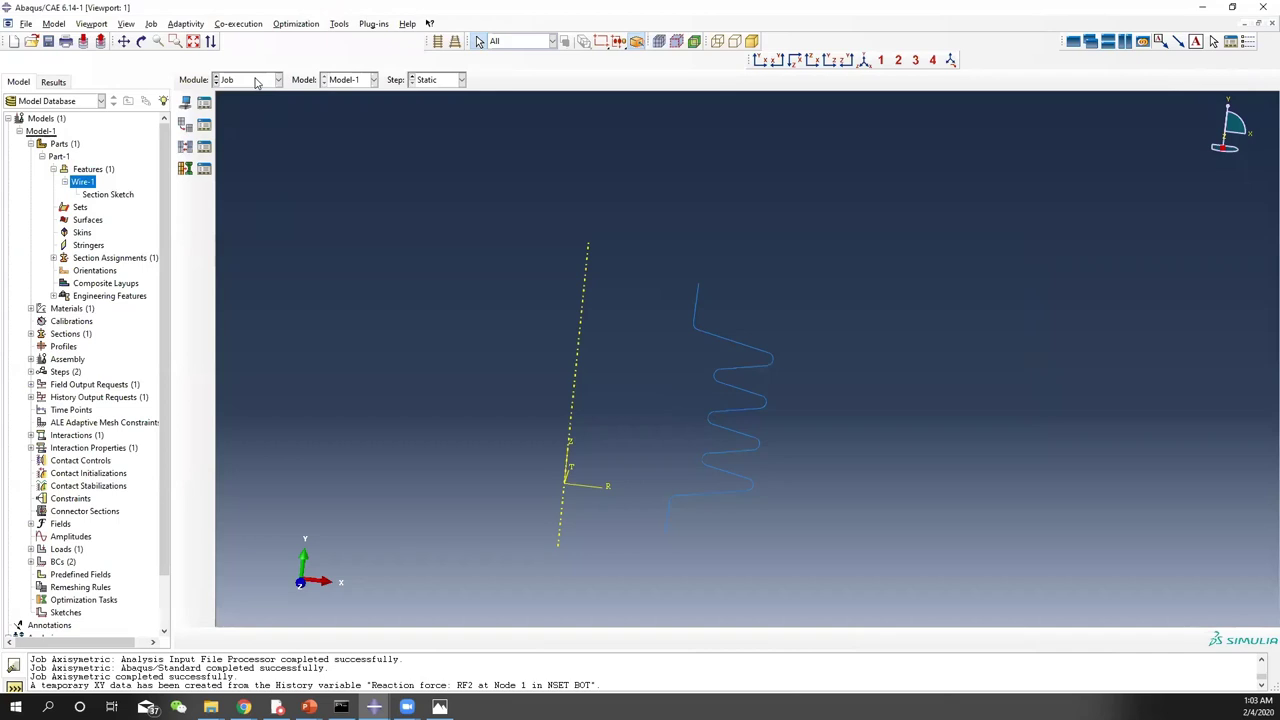
Return to the Visualization module and plot the Mises stress contours on the deformed bellow profile
left_click(255, 82)
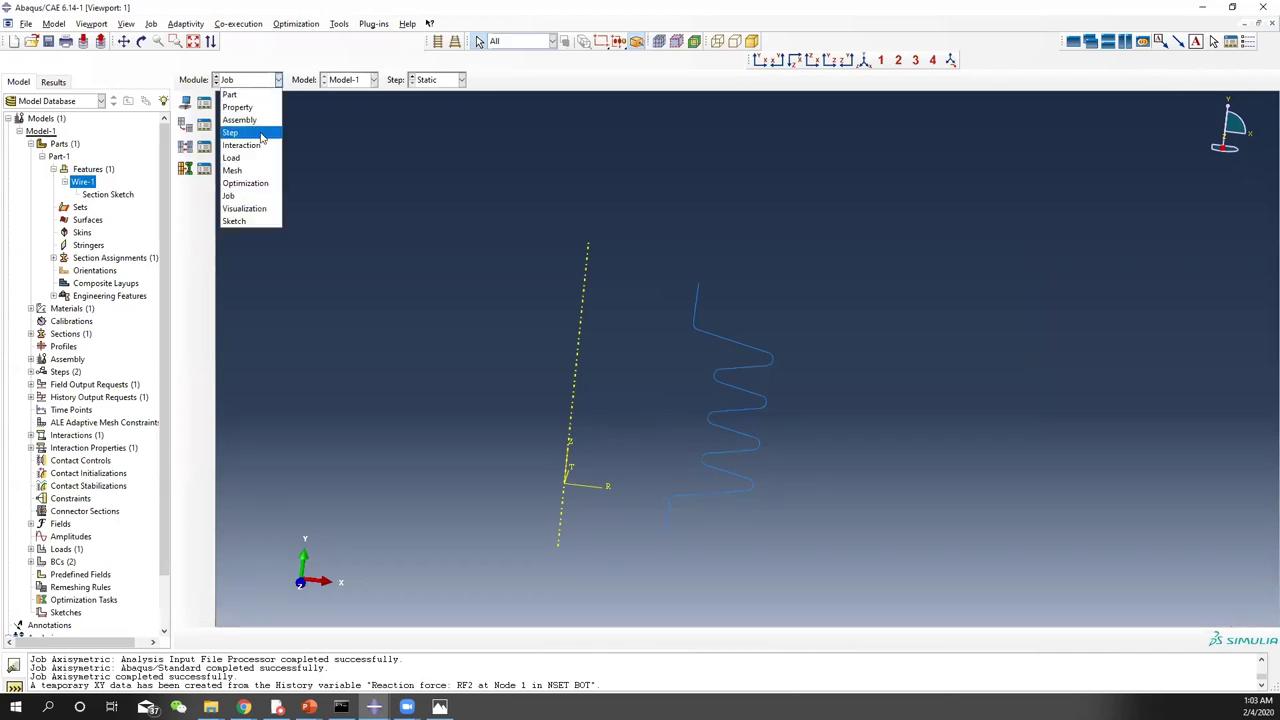
left_click(252, 211)
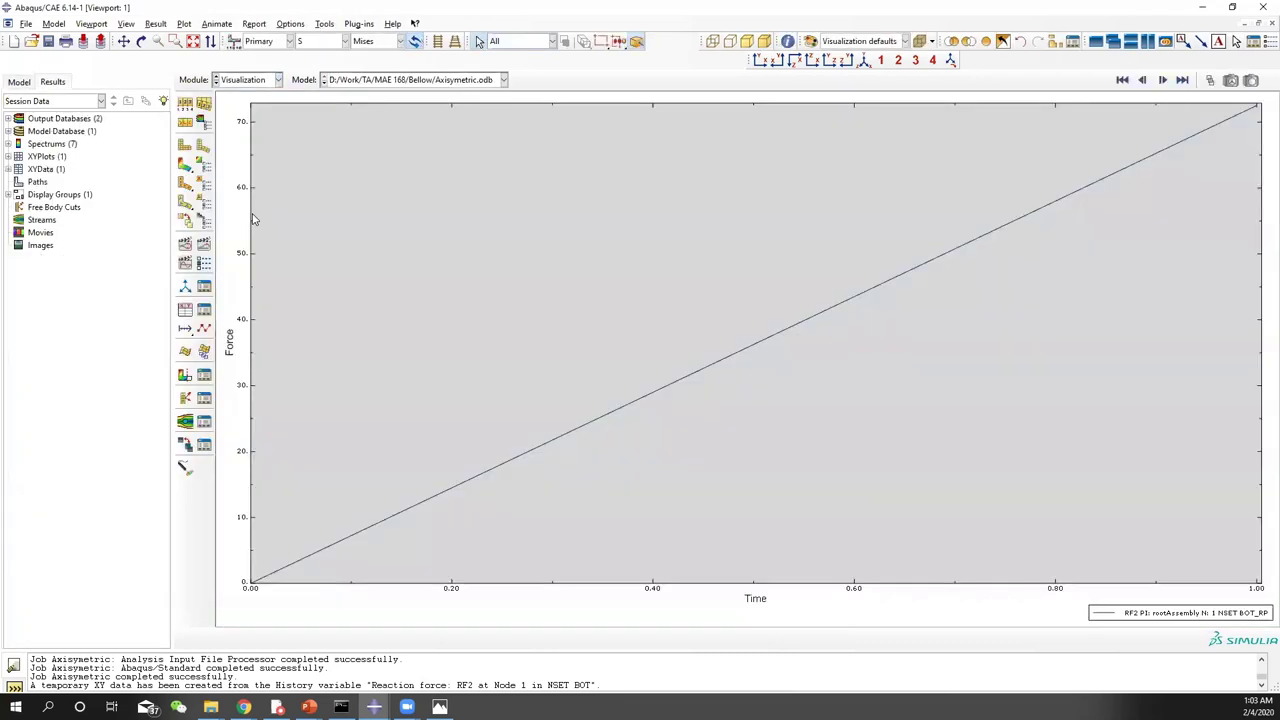
left_click(185, 166)
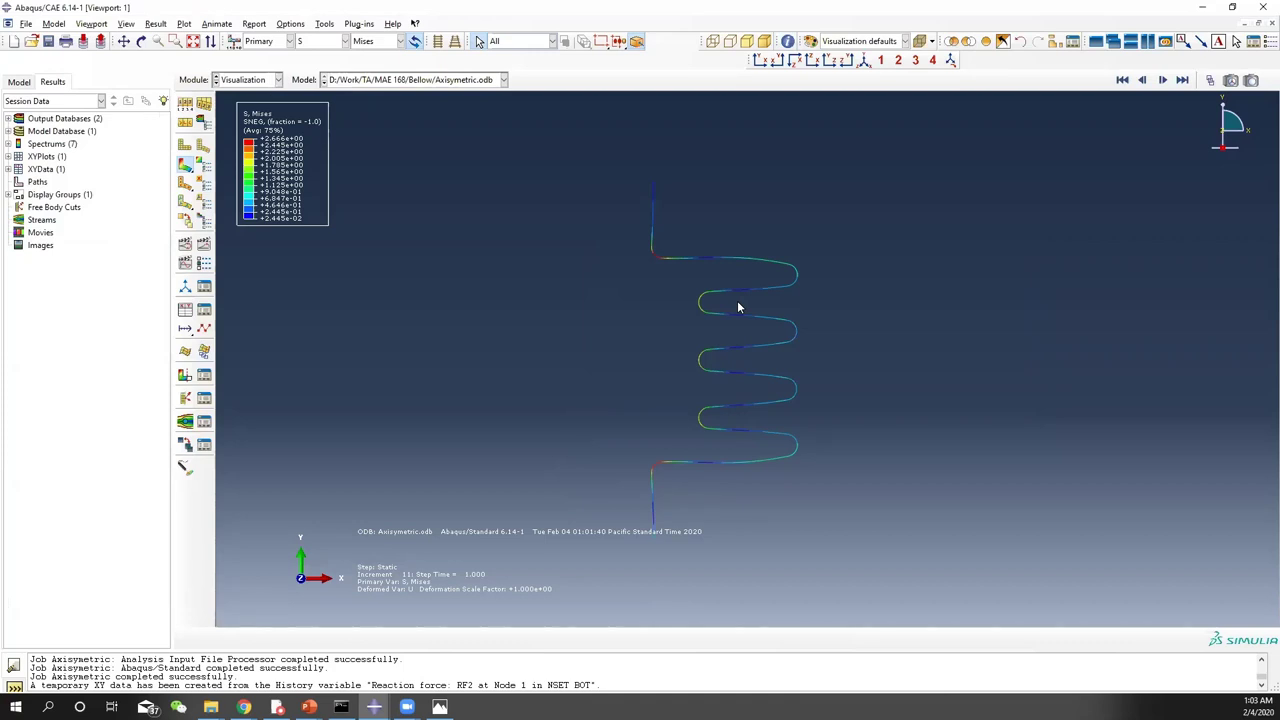
Switch to the Bellow Tutorial.ppt presentation in the PowerPoint editing window
mouse_move(309, 707)
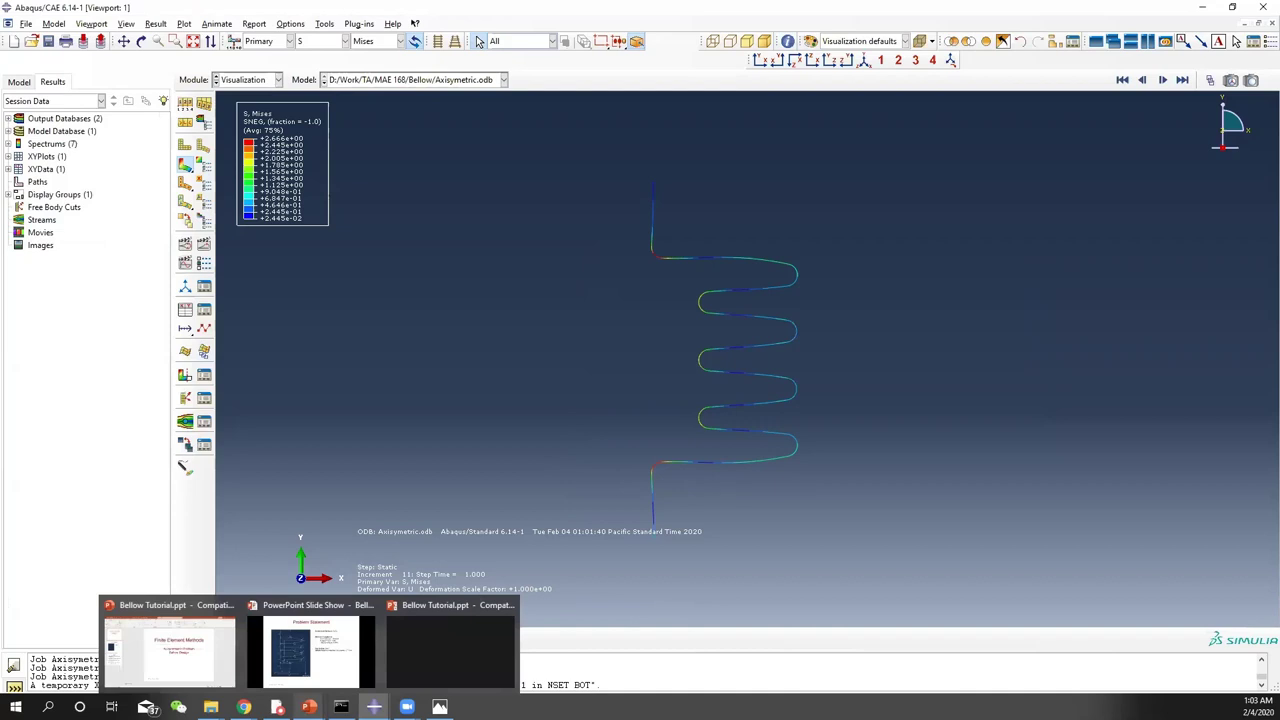
left_click(168, 650)
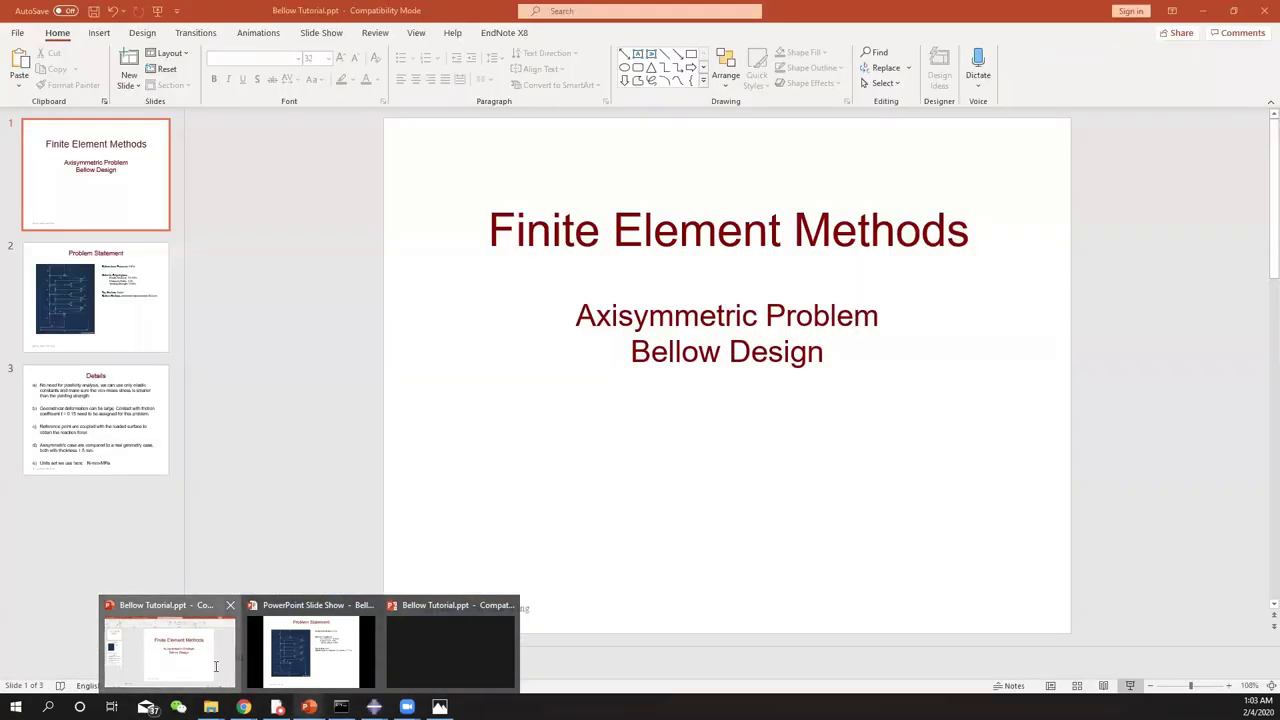